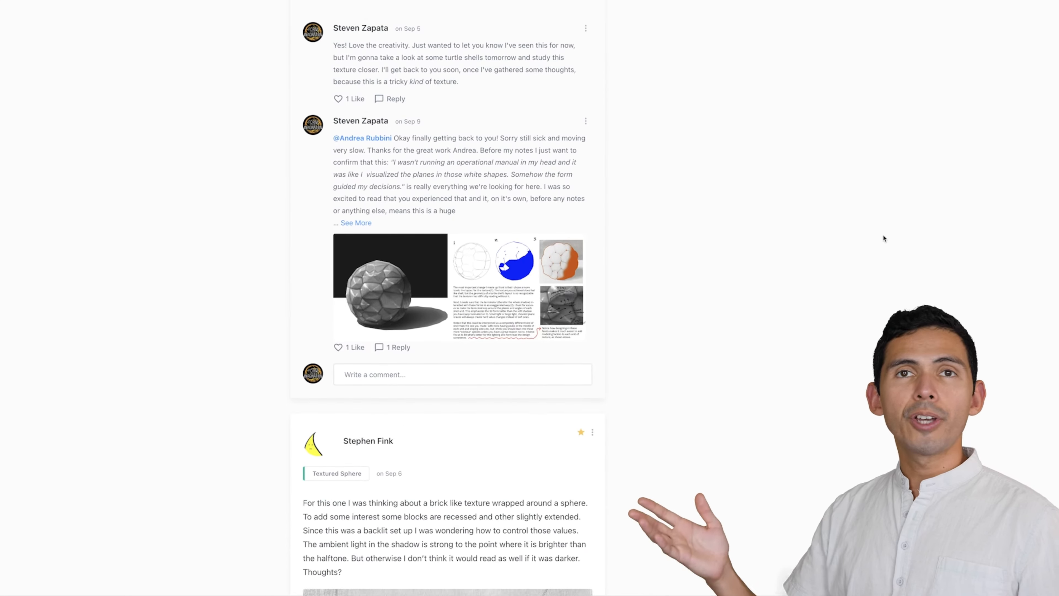
# - Examine the annotated critique images attached to the instructor's replies on the Textured Sphere assignments
pyautogui.click(528, 288)
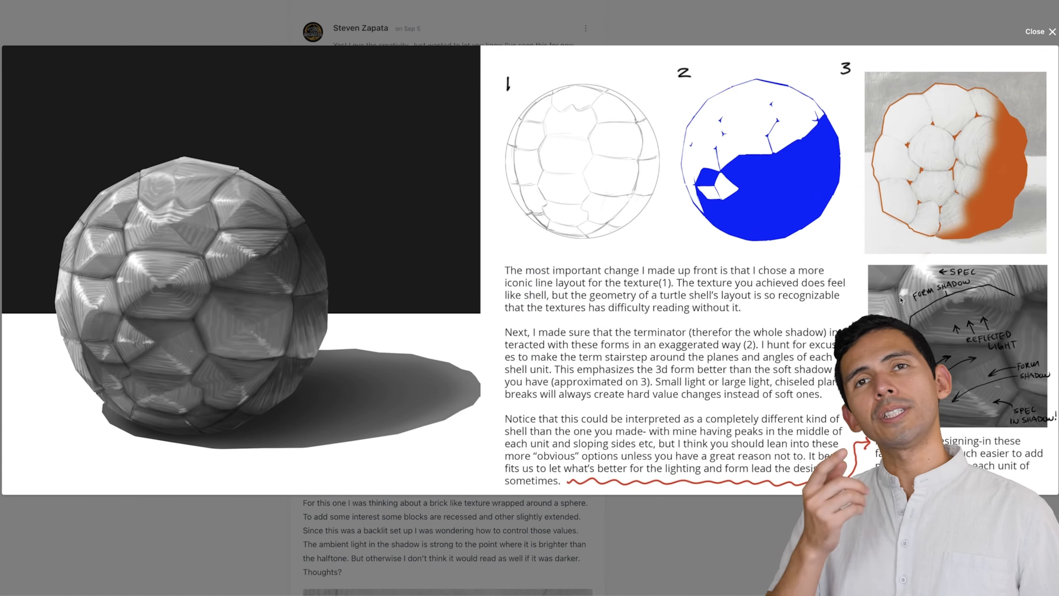
pyautogui.press('Escape')
pyautogui.scroll(-18, 851, 325)
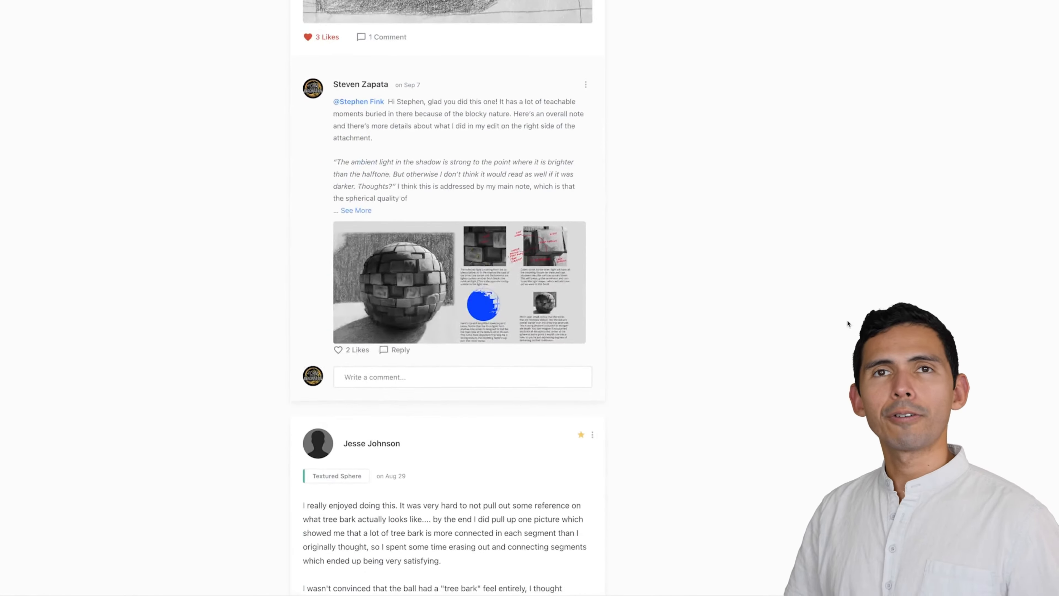
pyautogui.click(509, 300)
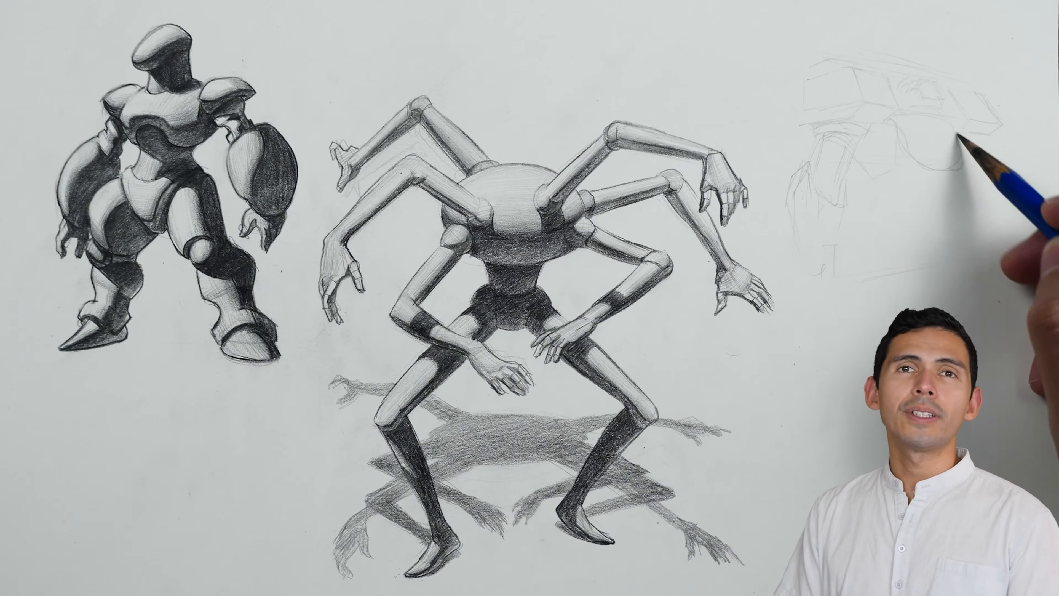
# - Draw a red flow line over the torso sketch, running from the bent elbow across the chest to the extended arm, with arrowheads at both ends
pyautogui.moveTo(246, 219)
pyautogui.mouseDown()
pyautogui.moveTo(323, 256)
pyautogui.moveTo(456, 230)
pyautogui.moveTo(517, 297)
pyautogui.moveTo(526, 326)
pyautogui.mouseUp()
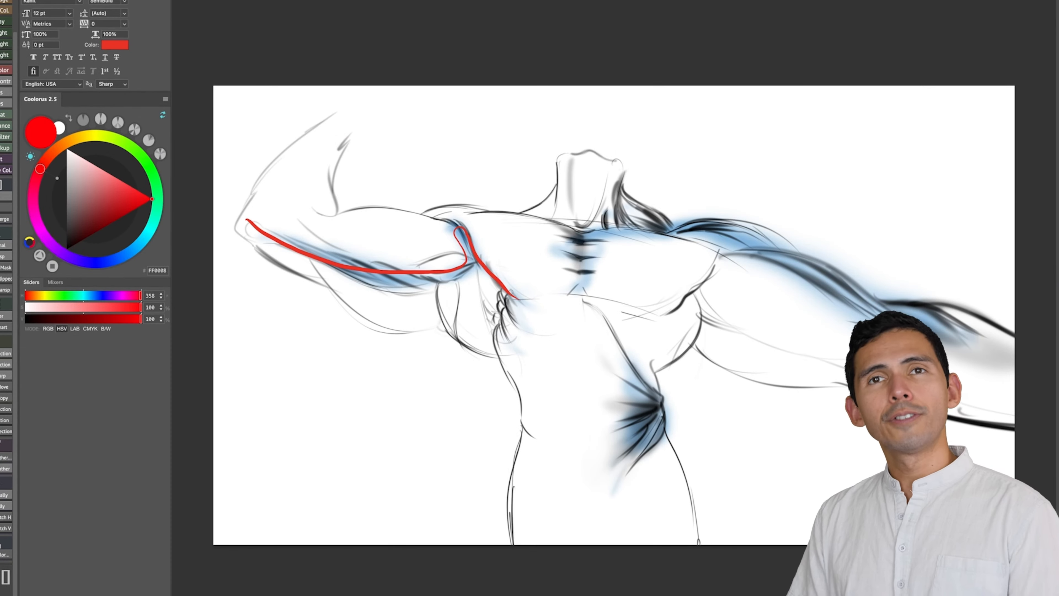
pyautogui.moveTo(514, 298)
pyautogui.mouseDown()
pyautogui.moveTo(586, 259)
pyautogui.moveTo(842, 271)
pyautogui.moveTo(972, 303)
pyautogui.mouseUp()
pyautogui.moveTo(271, 216); pyautogui.dragTo(248, 230)
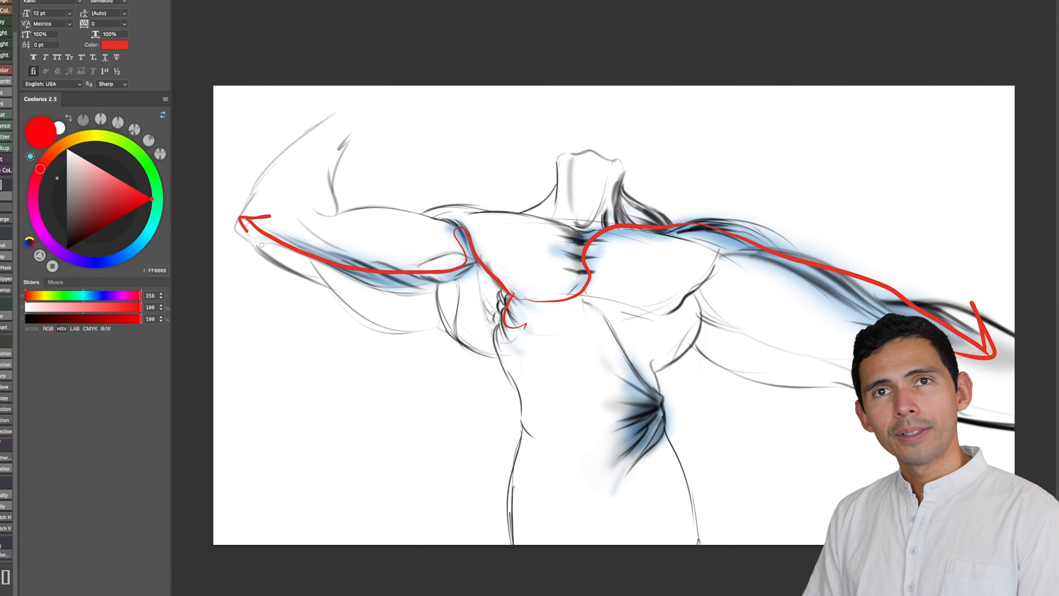
pyautogui.moveTo(570, 299); pyautogui.dragTo(636, 361)
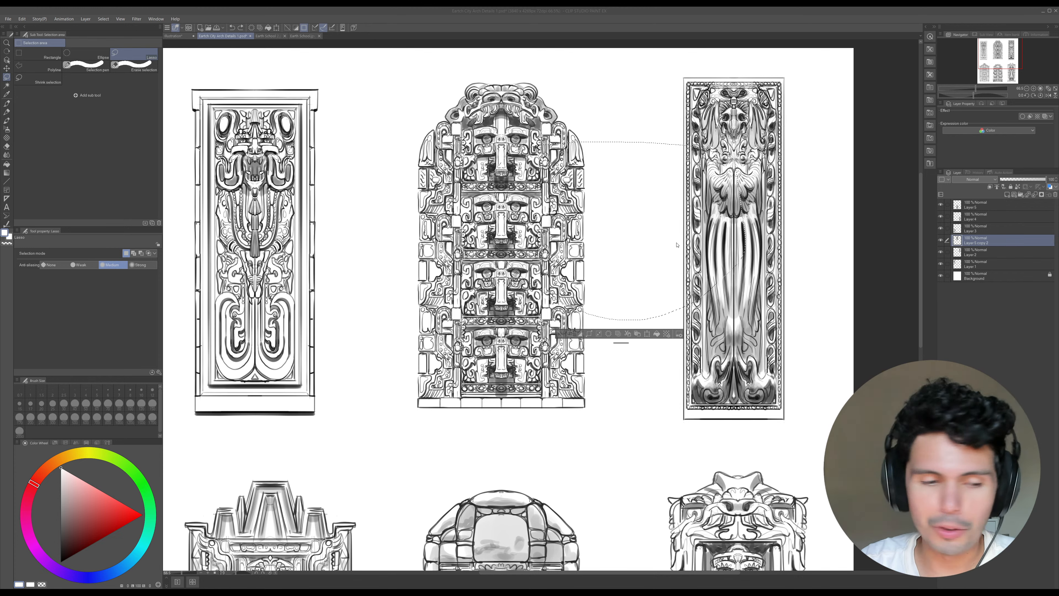
# - Clear the lasso selection between the central column and the tall ornate panel
pyautogui.click(761, 179)
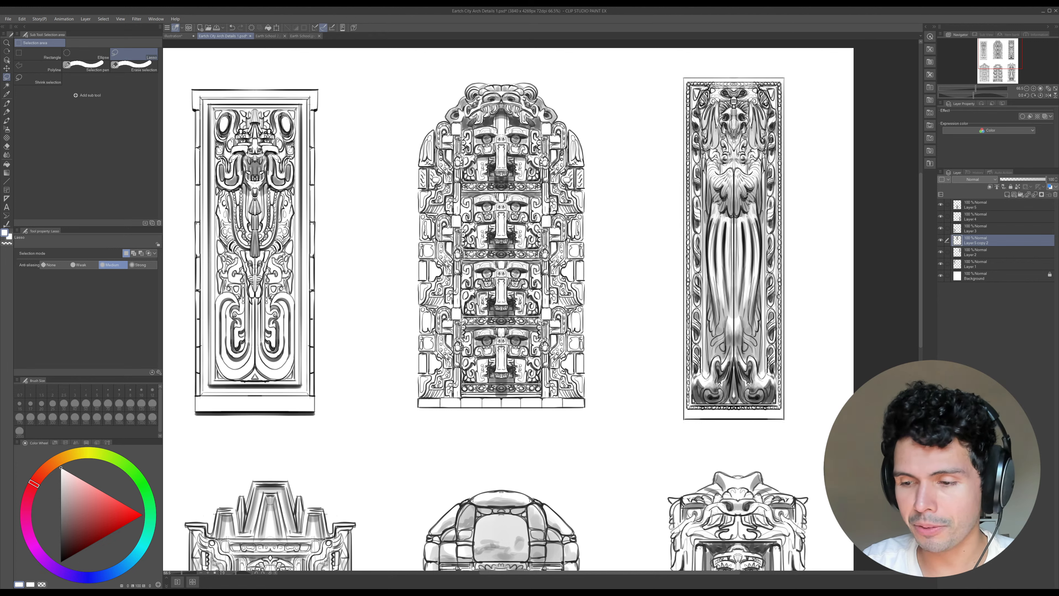
pyautogui.moveTo(646, 255)
pyautogui.mouseDown()
pyautogui.moveTo(657, 269)
pyautogui.moveTo(664, 253)
pyautogui.moveTo(613, 251)
pyautogui.moveTo(584, 229)
pyautogui.moveTo(651, 257)
pyautogui.mouseUp()
pyautogui.hotkey('ctrl', 'z')
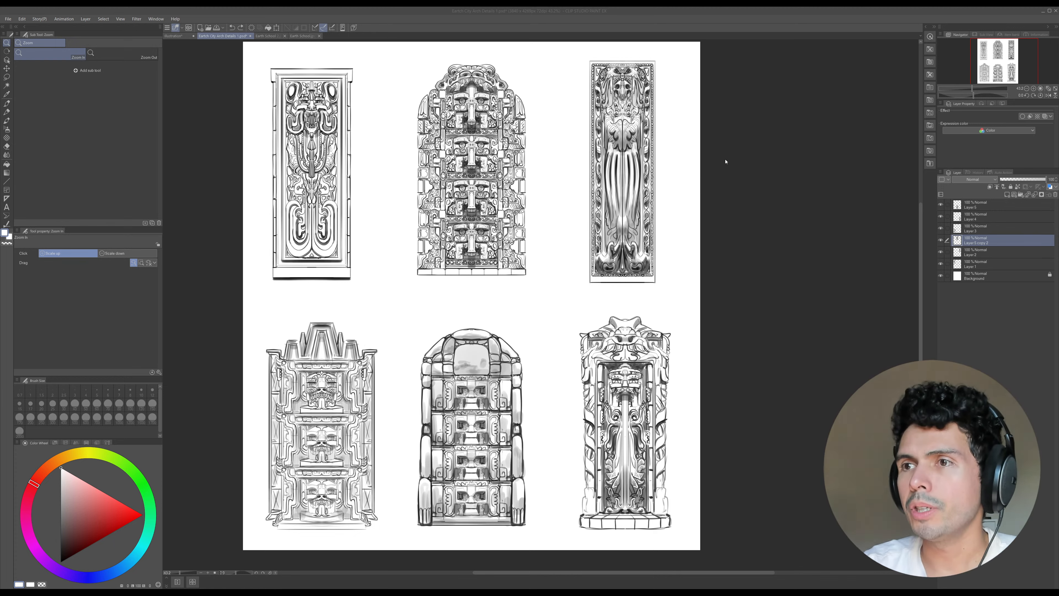
# - Review the architectural detail sheet and the two Earth School sketchbook pages as reference for the design
pyautogui.click(752, 212)
pyautogui.moveTo(752, 207); pyautogui.dragTo(741, 183)
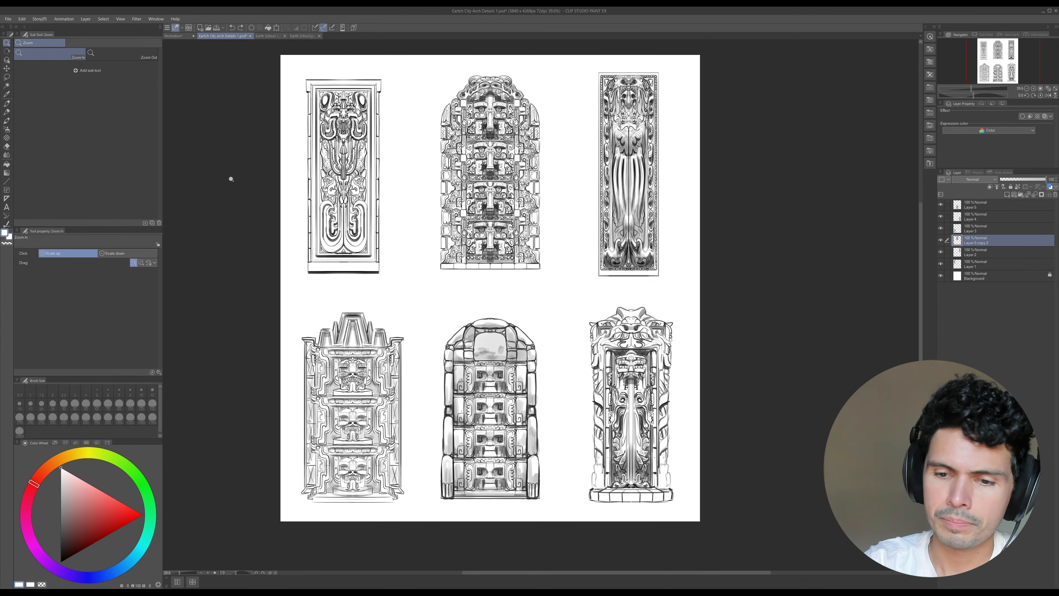
pyautogui.click(267, 35)
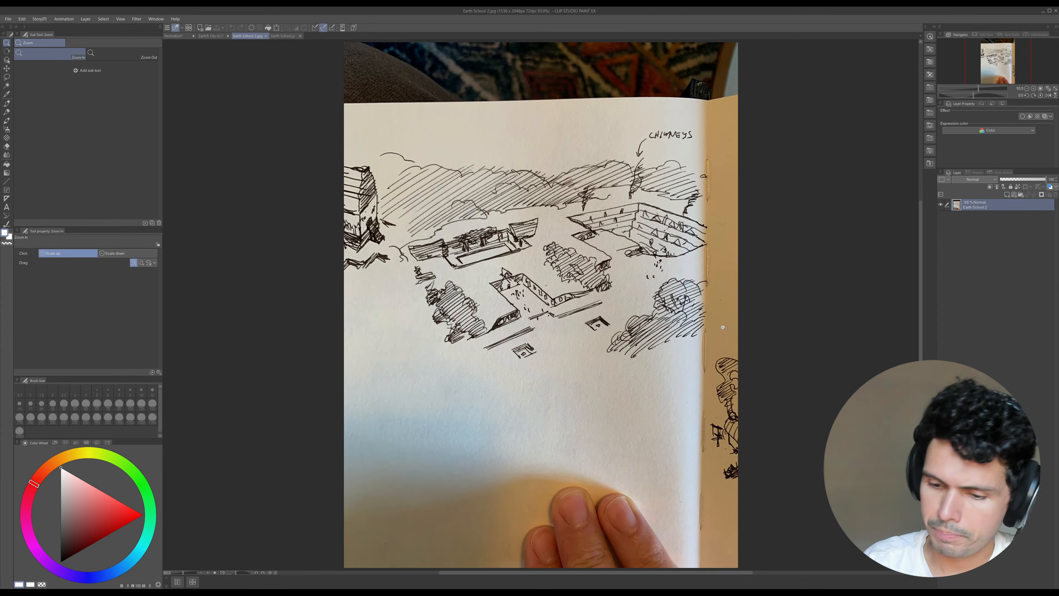
pyautogui.moveTo(723, 327); pyautogui.dragTo(680, 311)
pyautogui.click(284, 35)
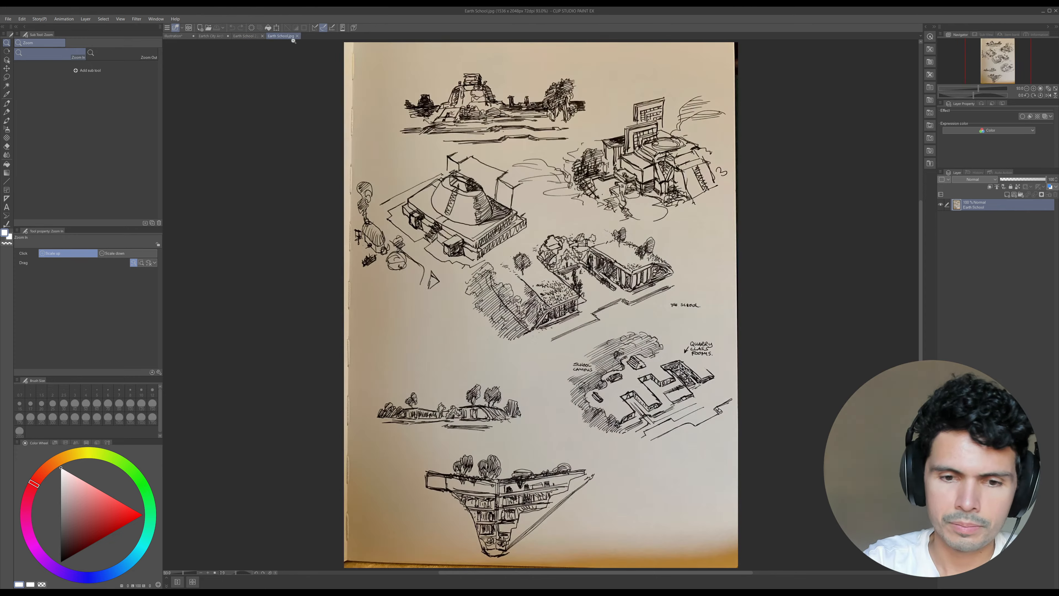
pyautogui.moveTo(735, 278)
pyautogui.mouseDown()
pyautogui.moveTo(688, 278)
pyautogui.moveTo(734, 278)
pyautogui.moveTo(748, 264)
pyautogui.moveTo(763, 279)
pyautogui.moveTo(742, 310)
pyautogui.moveTo(733, 260)
pyautogui.moveTo(742, 272)
pyautogui.moveTo(755, 258)
pyautogui.mouseUp()
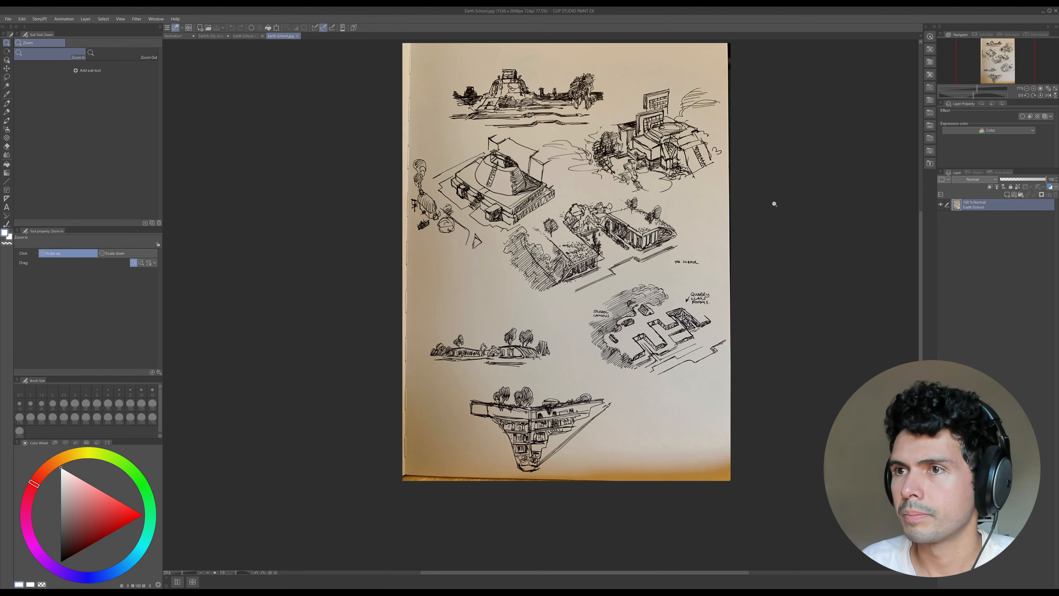
pyautogui.moveTo(778, 210)
pyautogui.mouseDown()
pyautogui.moveTo(770, 213)
pyautogui.moveTo(782, 197)
pyautogui.moveTo(773, 228)
pyautogui.mouseUp()
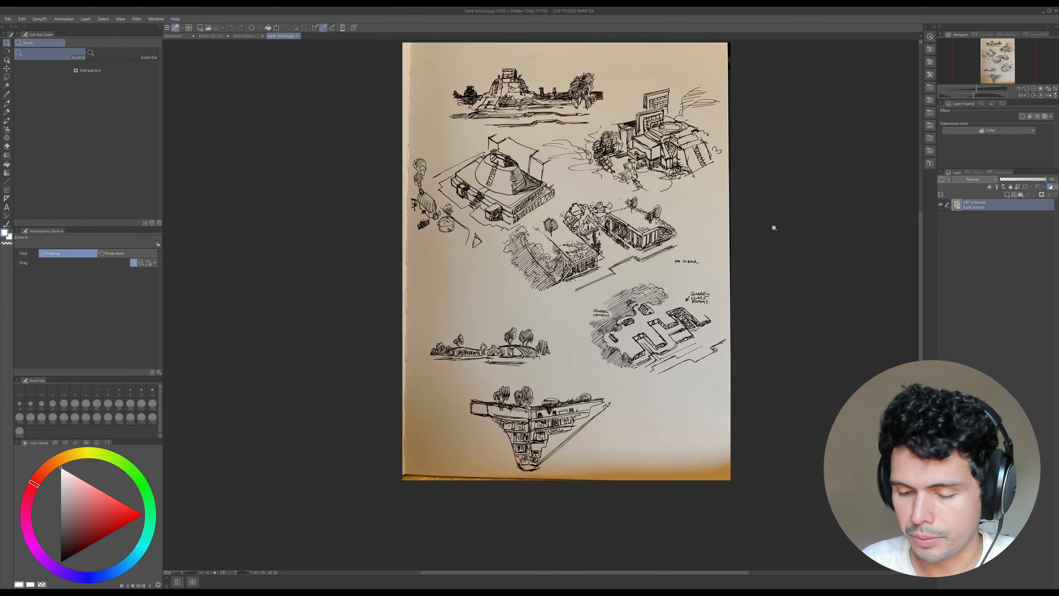
# - Prepare the blank Illustration canvas for sketching, with Layer 2 active, the Hard Round pen and black as the drawing colour
pyautogui.click(181, 37)
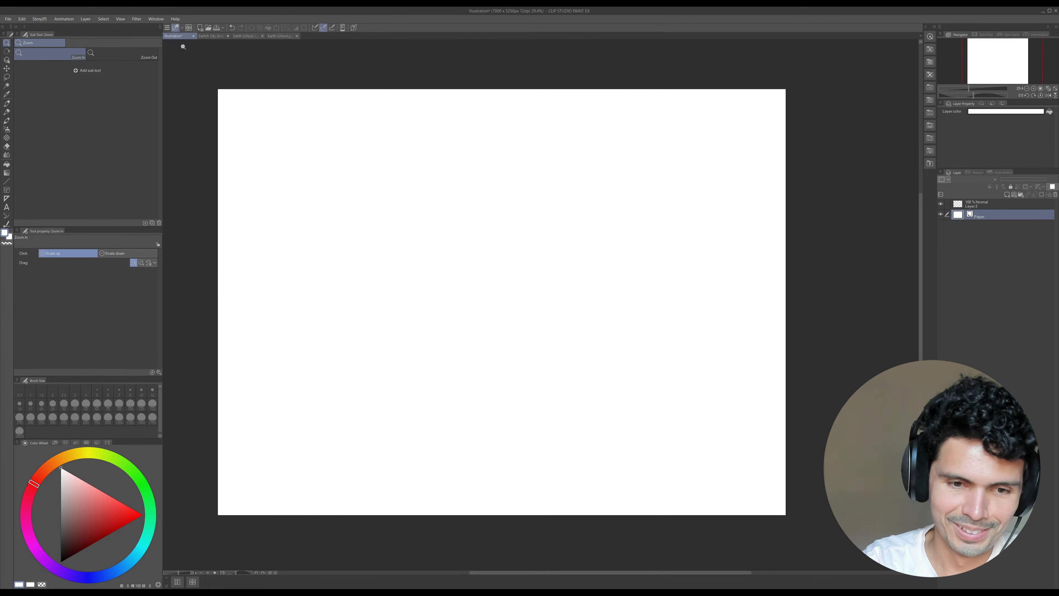
pyautogui.press('p')
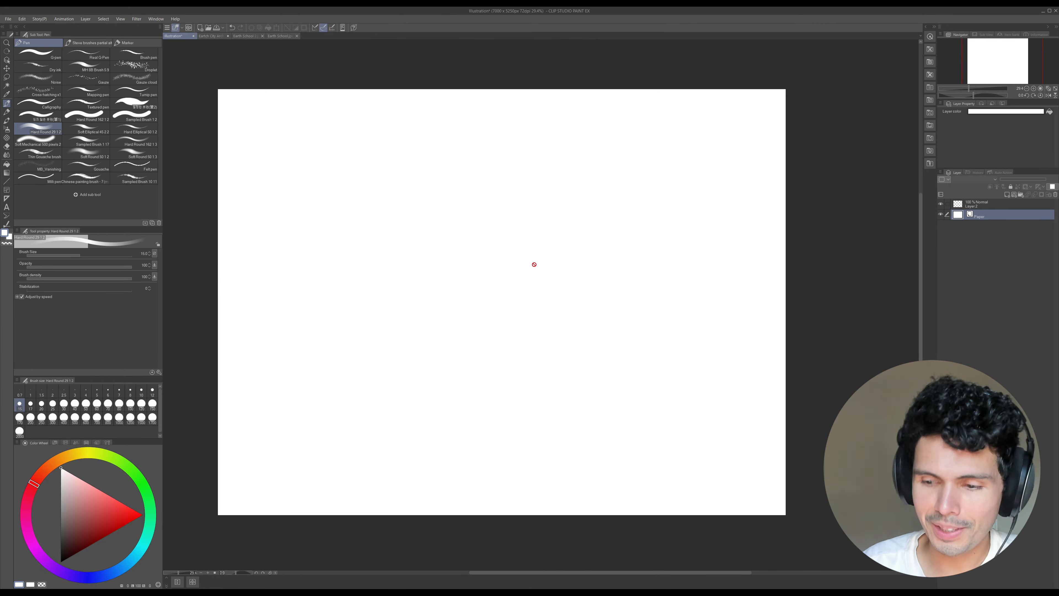
pyautogui.click(995, 204)
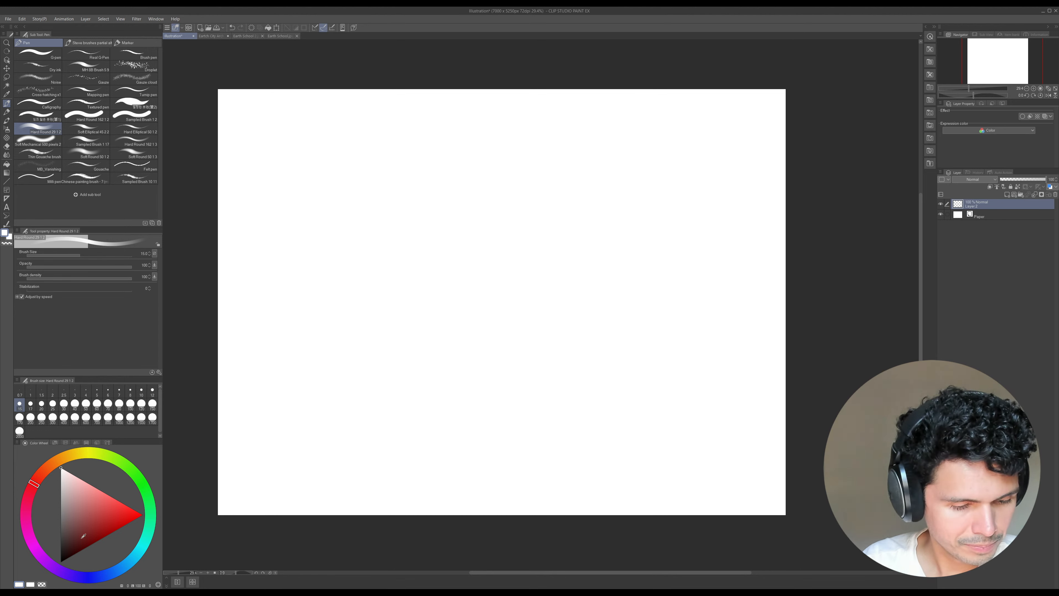
pyautogui.click(61, 560)
pyautogui.moveTo(545, 354)
pyautogui.mouseDown()
pyautogui.moveTo(535, 357)
pyautogui.moveTo(574, 347)
pyautogui.mouseUp()
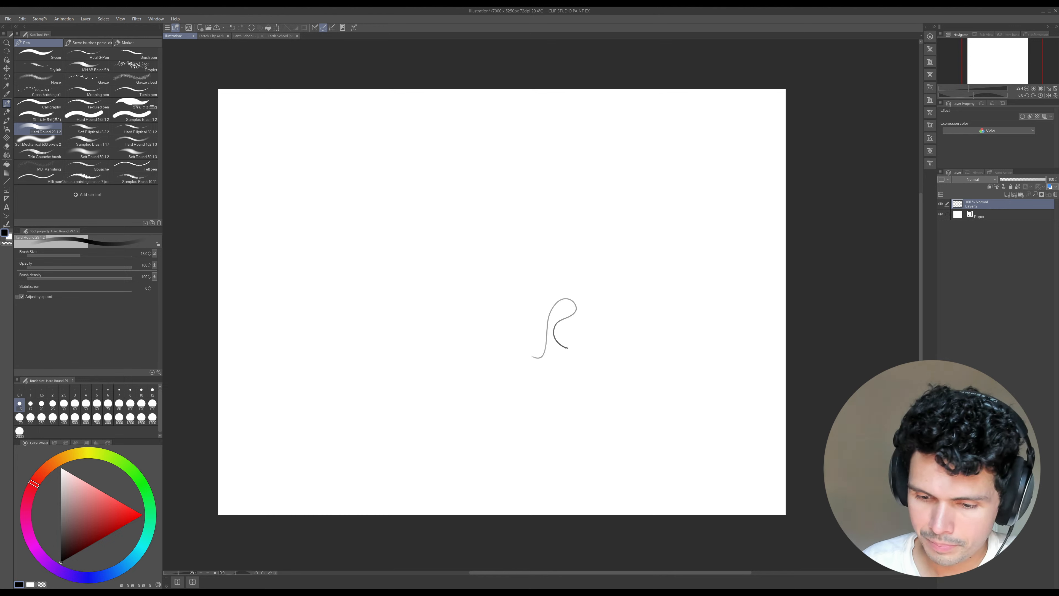
pyautogui.hotkey('ctrl', 'z')
pyautogui.press(']')
pyautogui.press('[')
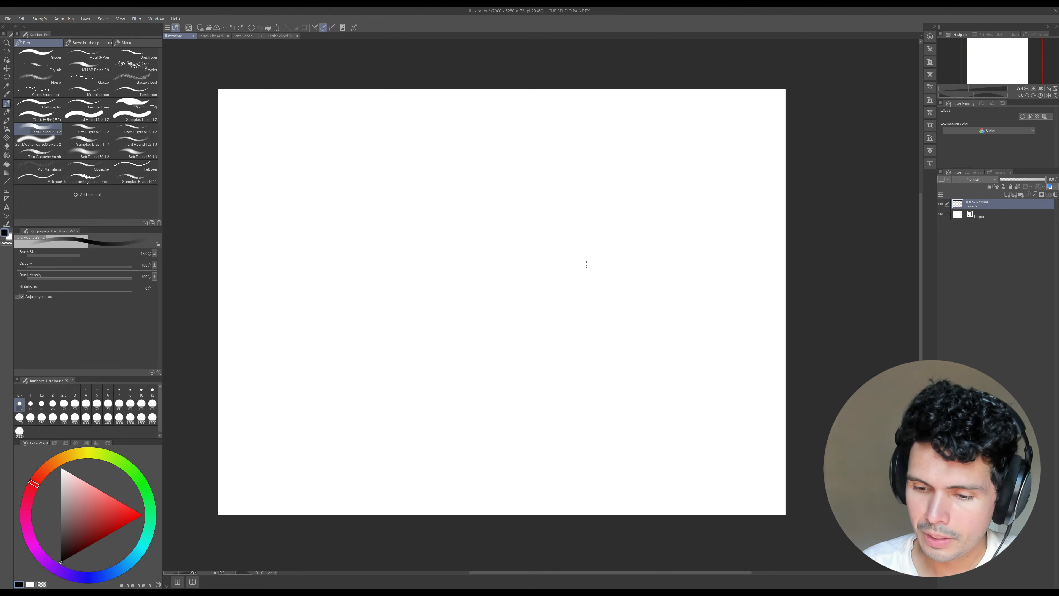
# - Sketch a tall upright block in the canvas's upper right area, with lower wall sections extending from both sides
pyautogui.moveTo(586, 264)
pyautogui.mouseDown()
pyautogui.moveTo(603, 204)
pyautogui.moveTo(602, 269)
pyautogui.mouseUp()
pyautogui.moveTo(594, 204)
pyautogui.mouseDown()
pyautogui.moveTo(652, 195)
pyautogui.moveTo(636, 281)
pyautogui.mouseUp()
pyautogui.moveTo(642, 194)
pyautogui.mouseDown()
pyautogui.moveTo(646, 239)
pyautogui.moveTo(678, 241)
pyautogui.mouseUp()
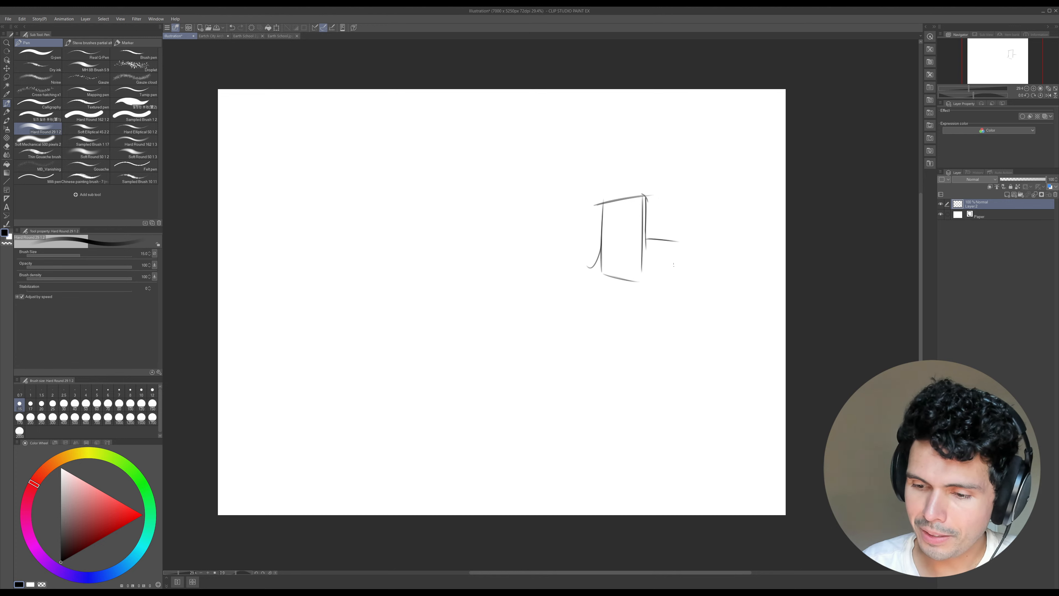
pyautogui.moveTo(647, 279); pyautogui.dragTo(659, 282)
pyautogui.moveTo(678, 241); pyautogui.dragTo(681, 241)
pyautogui.moveTo(599, 238)
pyautogui.mouseDown()
pyautogui.moveTo(586, 246)
pyautogui.moveTo(584, 272)
pyautogui.moveTo(600, 278)
pyautogui.mouseUp()
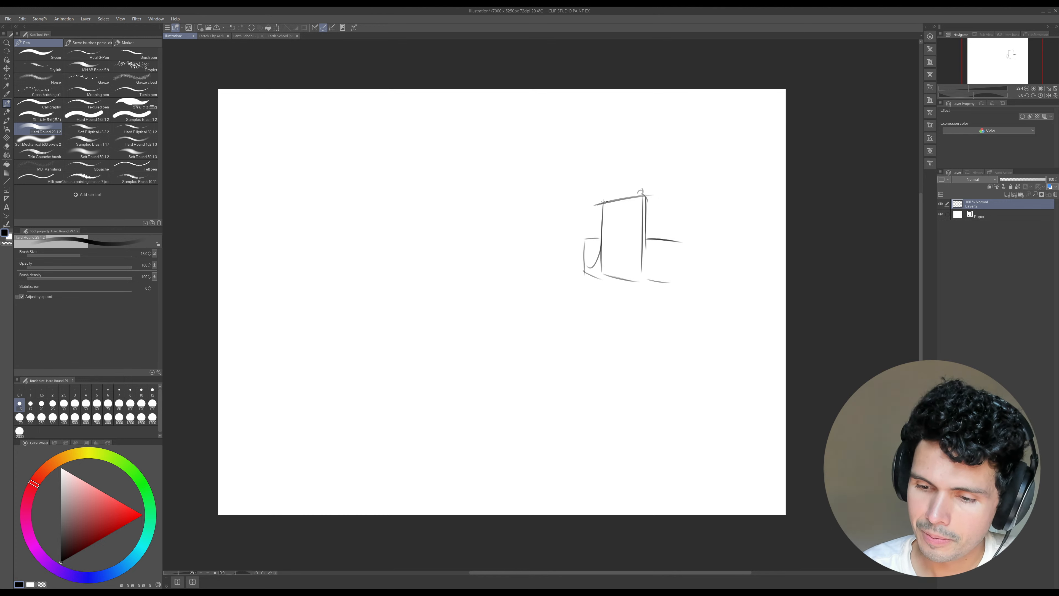
# - Add small rounded finials on top of the block and narrow round-topped ornaments above the low walls on either side
pyautogui.moveTo(603, 200); pyautogui.dragTo(606, 198)
pyautogui.moveTo(646, 236)
pyautogui.mouseDown()
pyautogui.moveTo(674, 237)
pyautogui.moveTo(655, 207)
pyautogui.moveTo(665, 209)
pyautogui.moveTo(656, 214)
pyautogui.moveTo(665, 235)
pyautogui.mouseUp()
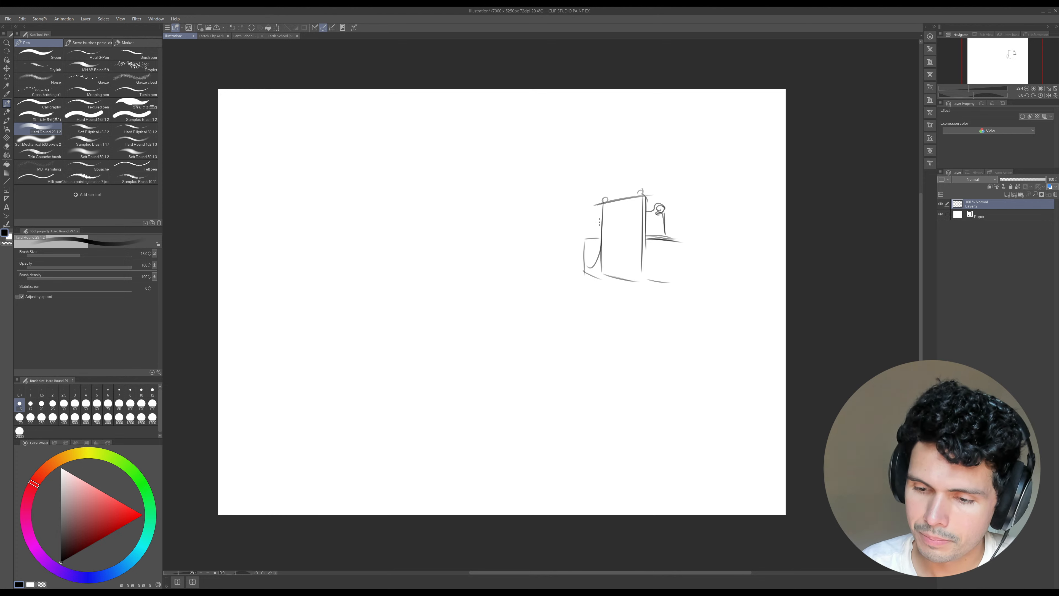
pyautogui.moveTo(600, 216); pyautogui.dragTo(592, 239)
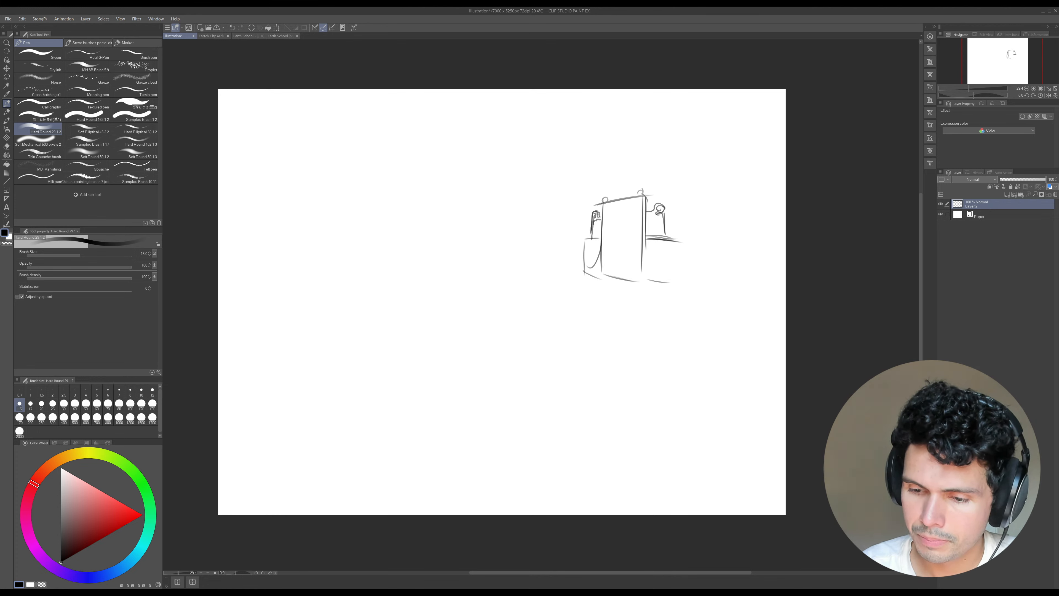
# - Enlarge the brush slightly, erase the ornament to the right of the block and draw the near corner edge of the right-hand wall
pyautogui.press(']')
pyautogui.moveTo(646, 217)
pyautogui.mouseDown()
pyautogui.moveTo(666, 216)
pyautogui.moveTo(698, 218)
pyautogui.moveTo(690, 232)
pyautogui.moveTo(678, 214)
pyautogui.moveTo(690, 222)
pyautogui.moveTo(667, 224)
pyautogui.moveTo(661, 200)
pyautogui.moveTo(664, 217)
pyautogui.moveTo(699, 227)
pyautogui.moveTo(647, 236)
pyautogui.moveTo(686, 241)
pyautogui.moveTo(684, 285)
pyautogui.mouseUp()
pyautogui.press('e')
pyautogui.press('p')
pyautogui.press('e')
pyautogui.press('p')
# - Draw the side face and top edges of the right-hand wall so that it reads as a box in perspective
pyautogui.moveTo(685, 243)
pyautogui.mouseDown()
pyautogui.moveTo(684, 273)
pyautogui.moveTo(726, 271)
pyautogui.mouseUp()
pyautogui.moveTo(682, 241)
pyautogui.mouseDown()
pyautogui.moveTo(742, 239)
pyautogui.moveTo(746, 273)
pyautogui.mouseUp()
pyautogui.moveTo(695, 282); pyautogui.dragTo(746, 274)
pyautogui.moveTo(650, 236); pyautogui.dragTo(731, 234)
pyautogui.moveTo(647, 236); pyautogui.dragTo(728, 235)
pyautogui.moveTo(654, 236); pyautogui.dragTo(731, 234)
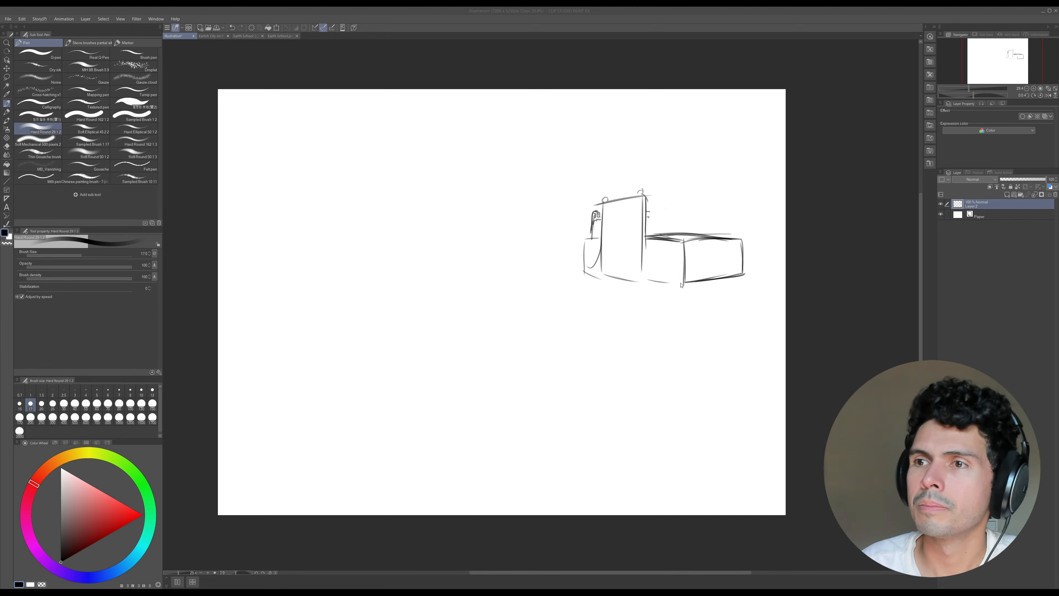
pyautogui.click(694, 276)
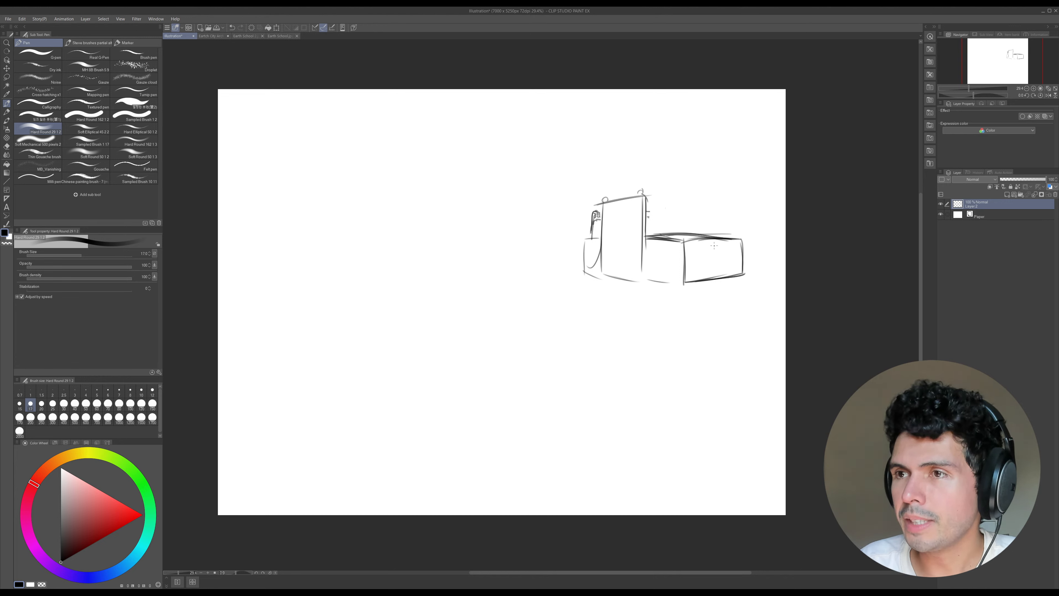
pyautogui.moveTo(684, 241); pyautogui.dragTo(740, 239)
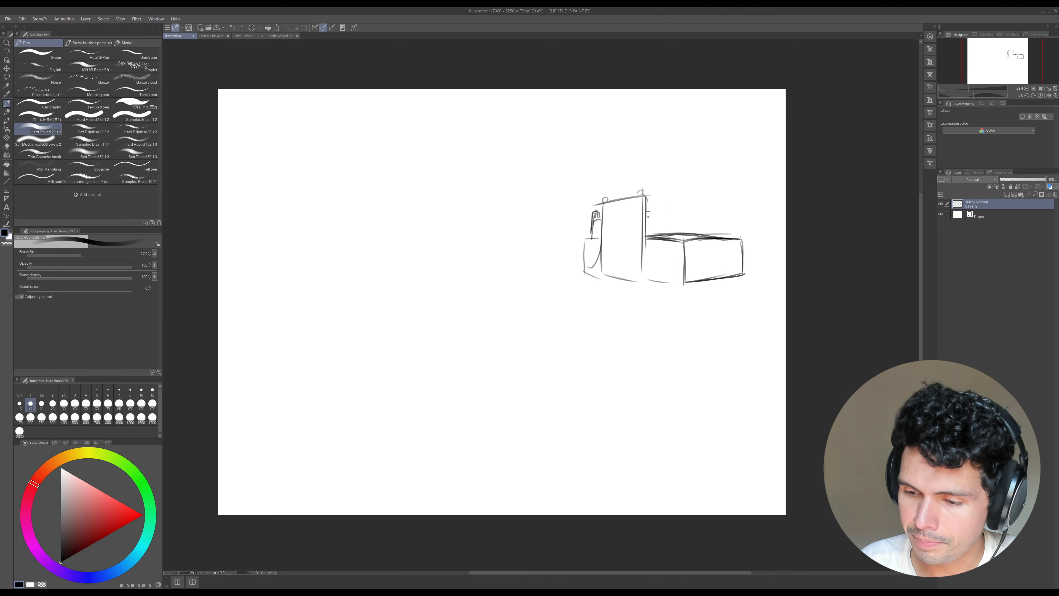
# - Add a curved buttress and small rounded details on top of the wall beside the tall block
pyautogui.moveTo(645, 203)
pyautogui.mouseDown()
pyautogui.moveTo(649, 235)
pyautogui.moveTo(654, 222)
pyautogui.moveTo(674, 230)
pyautogui.mouseUp()
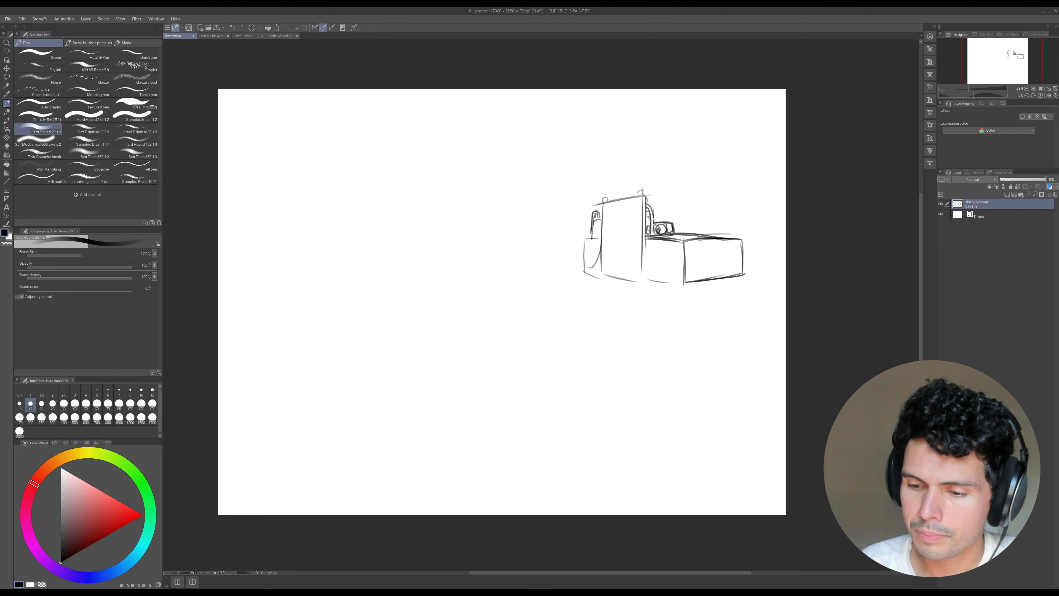
pyautogui.moveTo(653, 222)
pyautogui.mouseDown()
pyautogui.moveTo(682, 223)
pyautogui.moveTo(676, 232)
pyautogui.mouseUp()
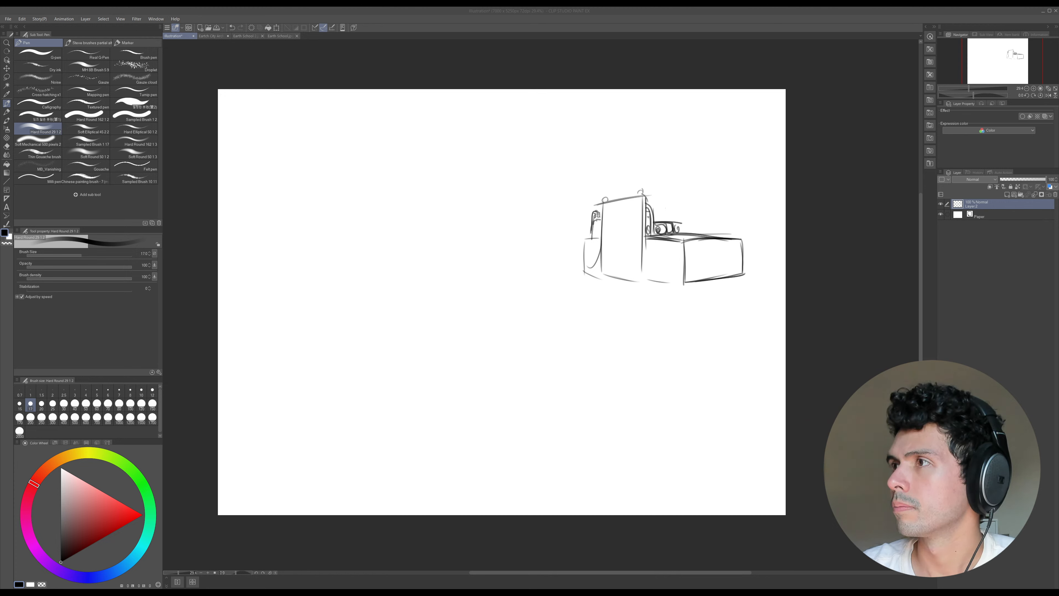
pyautogui.click(699, 270)
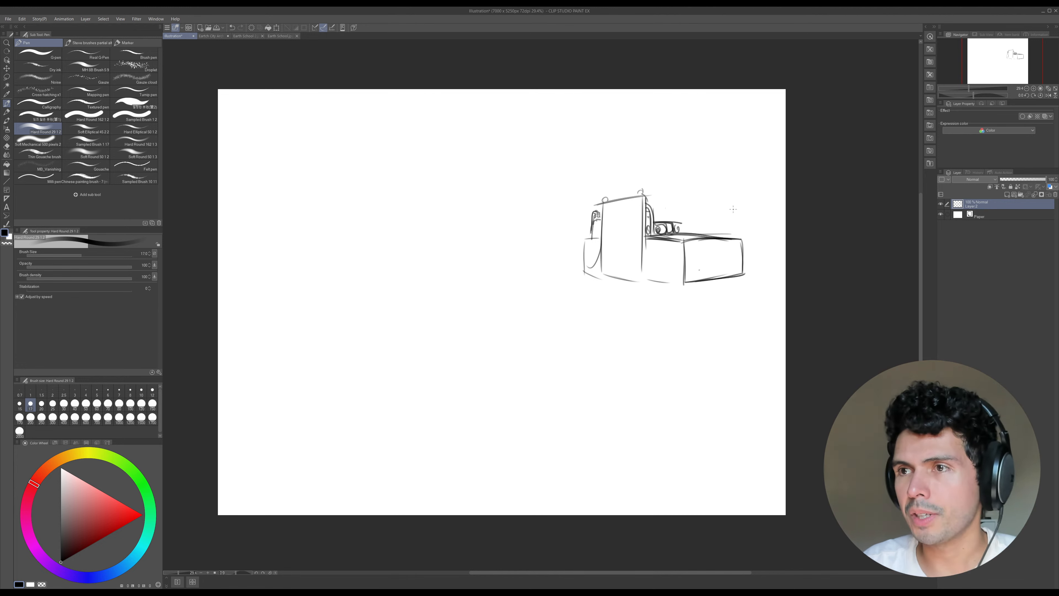
# - Sketch a second upright block with a curved buttress at the wall's far end and a low wall beyond it
pyautogui.moveTo(717, 236)
pyautogui.mouseDown()
pyautogui.moveTo(729, 218)
pyautogui.moveTo(674, 279)
pyautogui.moveTo(700, 230)
pyautogui.moveTo(710, 232)
pyautogui.moveTo(701, 236)
pyautogui.moveTo(704, 290)
pyautogui.mouseUp()
pyautogui.moveTo(697, 233)
pyautogui.mouseDown()
pyautogui.moveTo(733, 229)
pyautogui.moveTo(729, 276)
pyautogui.mouseUp()
pyautogui.moveTo(732, 231)
pyautogui.mouseDown()
pyautogui.moveTo(730, 290)
pyautogui.moveTo(704, 293)
pyautogui.moveTo(734, 288)
pyautogui.mouseUp()
pyautogui.moveTo(681, 254)
pyautogui.mouseDown()
pyautogui.moveTo(697, 237)
pyautogui.moveTo(695, 259)
pyautogui.mouseUp()
pyautogui.moveTo(694, 239)
pyautogui.mouseDown()
pyautogui.moveTo(696, 259)
pyautogui.moveTo(692, 237)
pyautogui.moveTo(692, 254)
pyautogui.moveTo(731, 230)
pyautogui.moveTo(764, 275)
pyautogui.mouseUp()
pyautogui.moveTo(629, 247); pyautogui.dragTo(647, 244)
# - Sketch the left sloping face of a large tapering pyramid rising behind the wall
pyautogui.moveTo(670, 201); pyautogui.dragTo(663, 250)
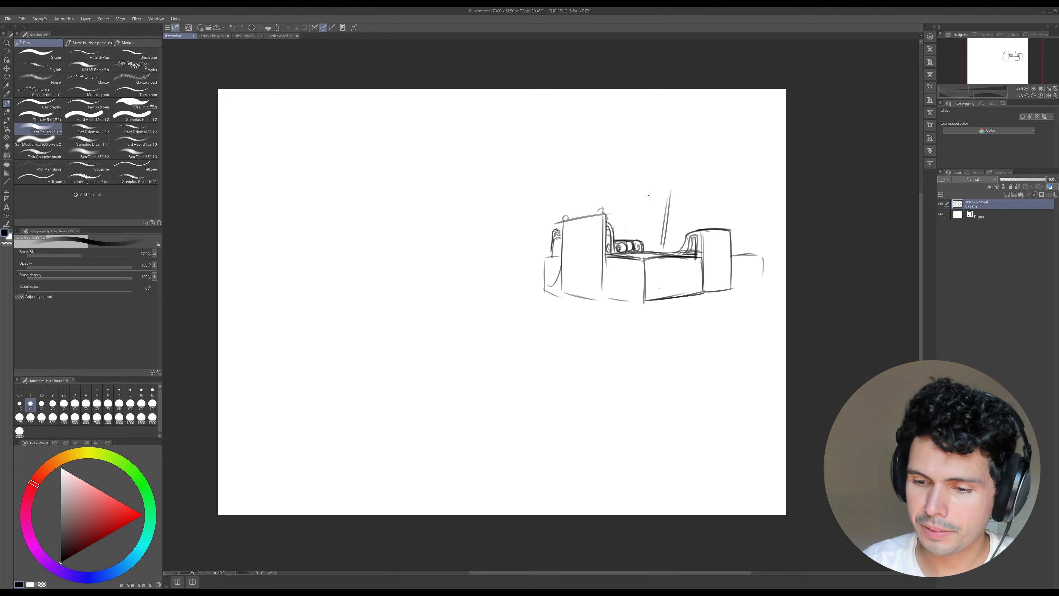
pyautogui.moveTo(675, 169); pyautogui.dragTo(667, 215)
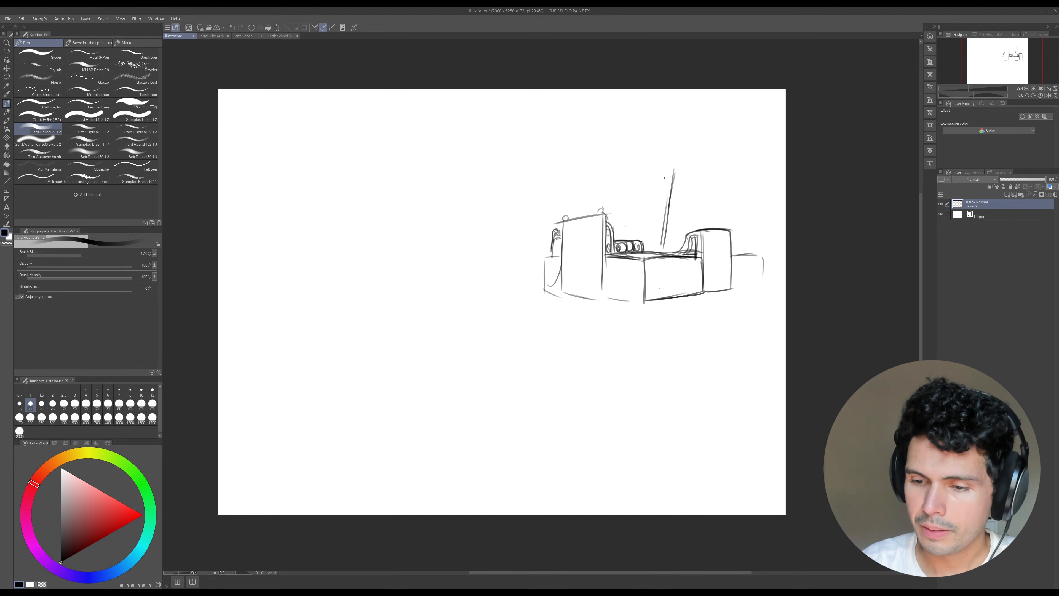
pyautogui.moveTo(640, 172); pyautogui.dragTo(673, 166)
pyautogui.moveTo(633, 173)
pyautogui.mouseDown()
pyautogui.moveTo(671, 166)
pyautogui.moveTo(615, 231)
pyautogui.mouseUp()
pyautogui.hotkey('ctrl', 'z')
pyautogui.hotkey('ctrl', 'z')
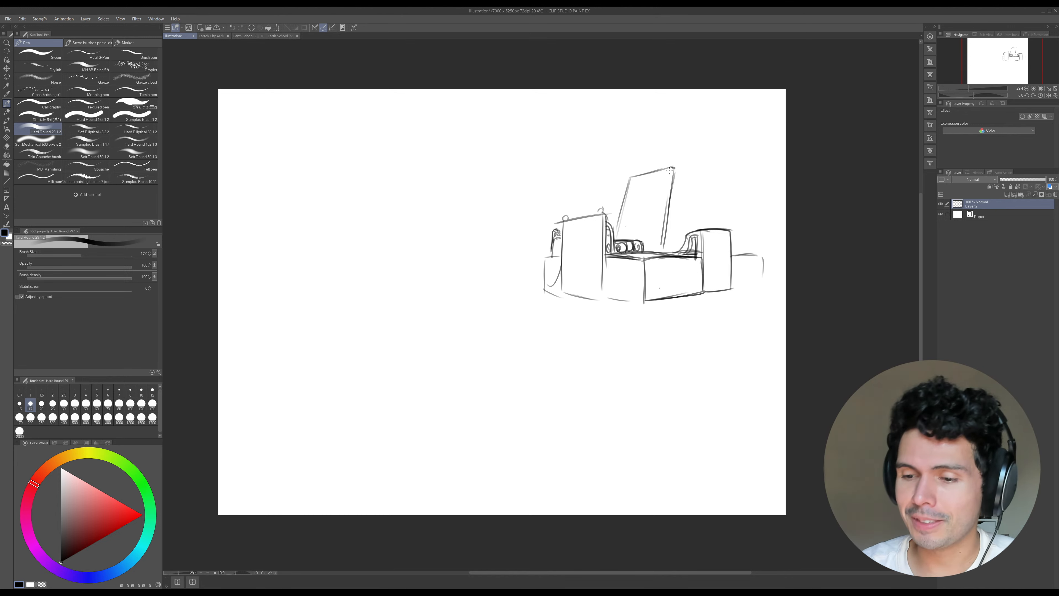
# - Draw the pyramid's recessed central strip and its right sloping face behind the second block
pyautogui.moveTo(672, 171); pyautogui.dragTo(664, 218)
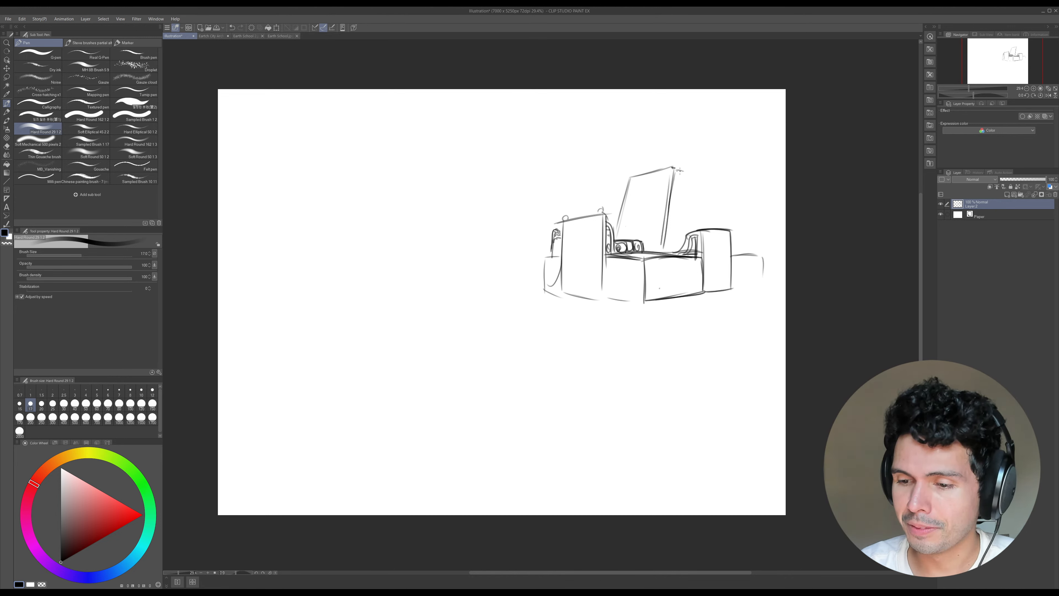
pyautogui.moveTo(675, 170)
pyautogui.mouseDown()
pyautogui.moveTo(692, 168)
pyautogui.moveTo(687, 236)
pyautogui.mouseUp()
pyautogui.moveTo(686, 170)
pyautogui.mouseDown()
pyautogui.moveTo(704, 166)
pyautogui.moveTo(717, 225)
pyautogui.mouseUp()
pyautogui.moveTo(701, 166)
pyautogui.mouseDown()
pyautogui.moveTo(732, 173)
pyautogui.moveTo(754, 231)
pyautogui.mouseUp()
pyautogui.moveTo(733, 182); pyautogui.dragTo(751, 228)
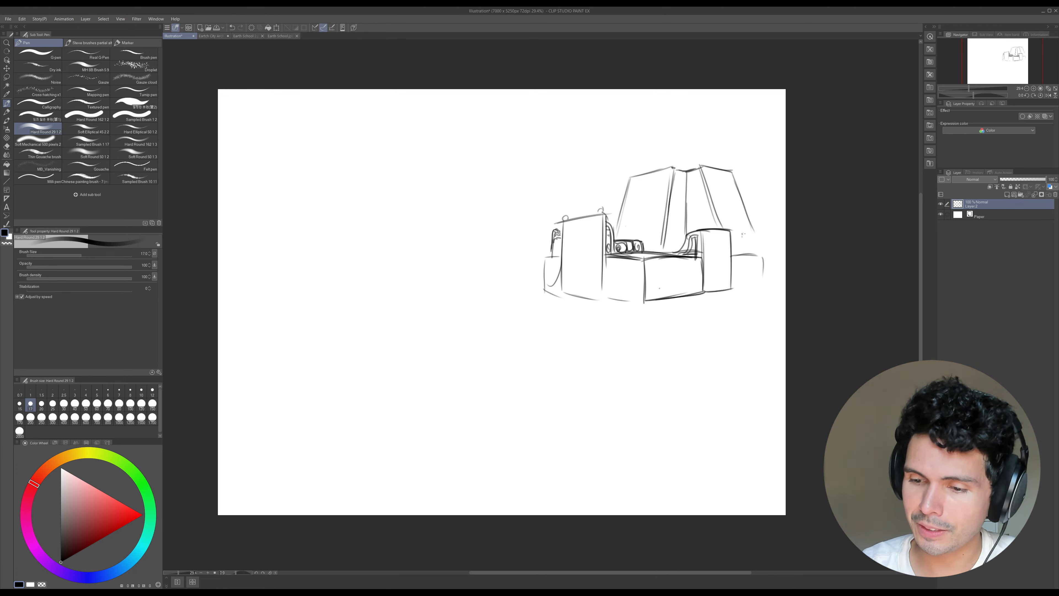
# - Add a smaller tapered tier on top of the pyramid and move the sketch layer down and left toward the canvas centre
pyautogui.moveTo(682, 155)
pyautogui.mouseDown()
pyautogui.moveTo(678, 169)
pyautogui.moveTo(683, 144)
pyautogui.moveTo(647, 173)
pyautogui.moveTo(674, 175)
pyautogui.moveTo(685, 147)
pyautogui.moveTo(688, 169)
pyautogui.moveTo(697, 148)
pyautogui.moveTo(695, 169)
pyautogui.moveTo(716, 151)
pyautogui.moveTo(721, 166)
pyautogui.mouseUp()
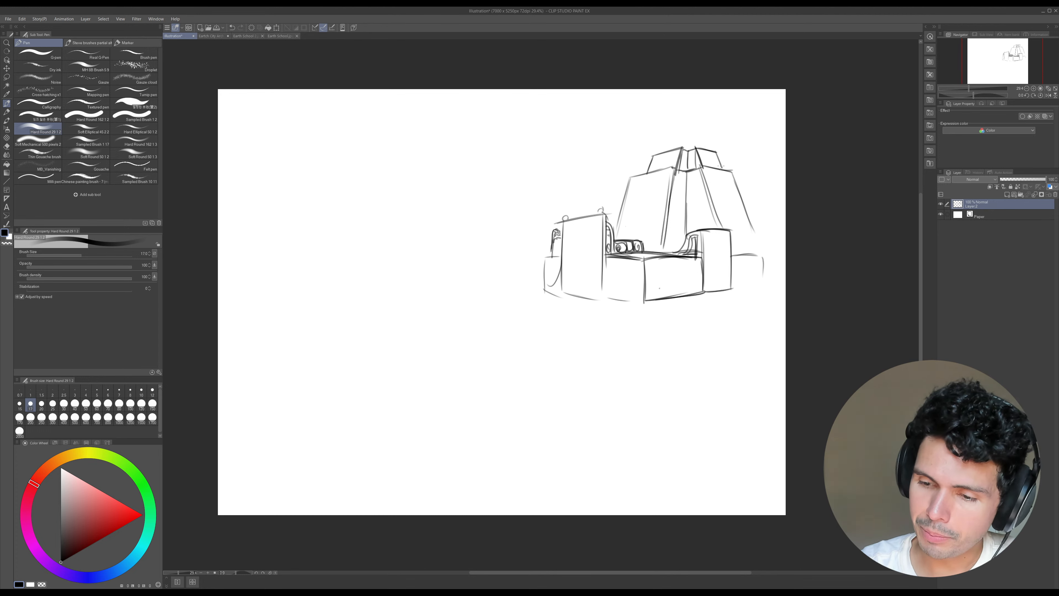
pyautogui.press('k')
pyautogui.moveTo(688, 367); pyautogui.dragTo(637, 390)
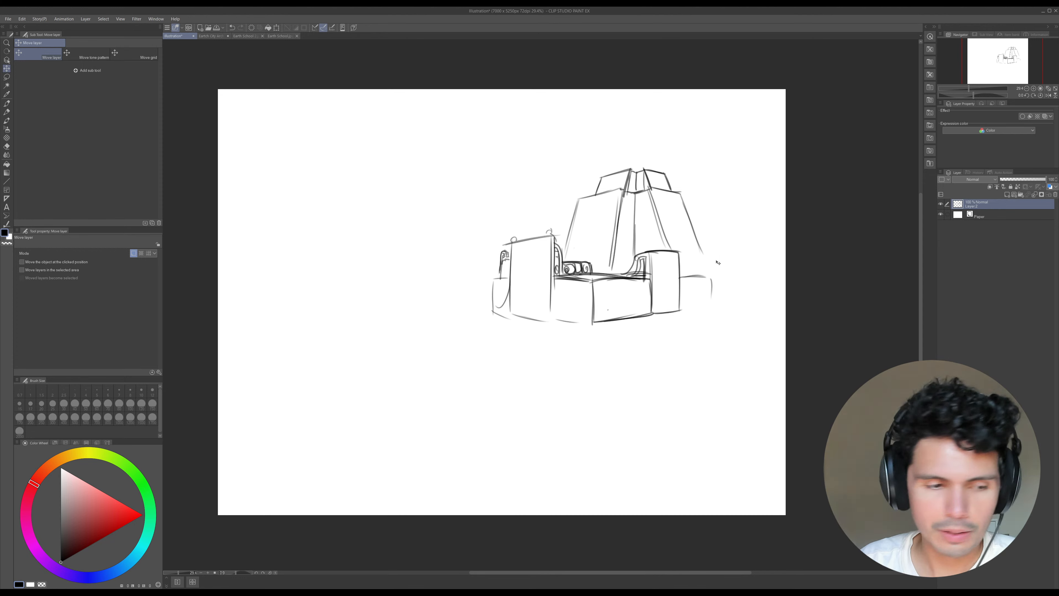
# - Scale down the pyramid sketch slightly and move it to the upper-left area of the canvas
pyautogui.hotkey('ctrl', 't')
pyautogui.moveTo(716, 386)
pyautogui.mouseDown()
pyautogui.moveTo(629, 296)
pyautogui.moveTo(454, 268)
pyautogui.mouseUp()
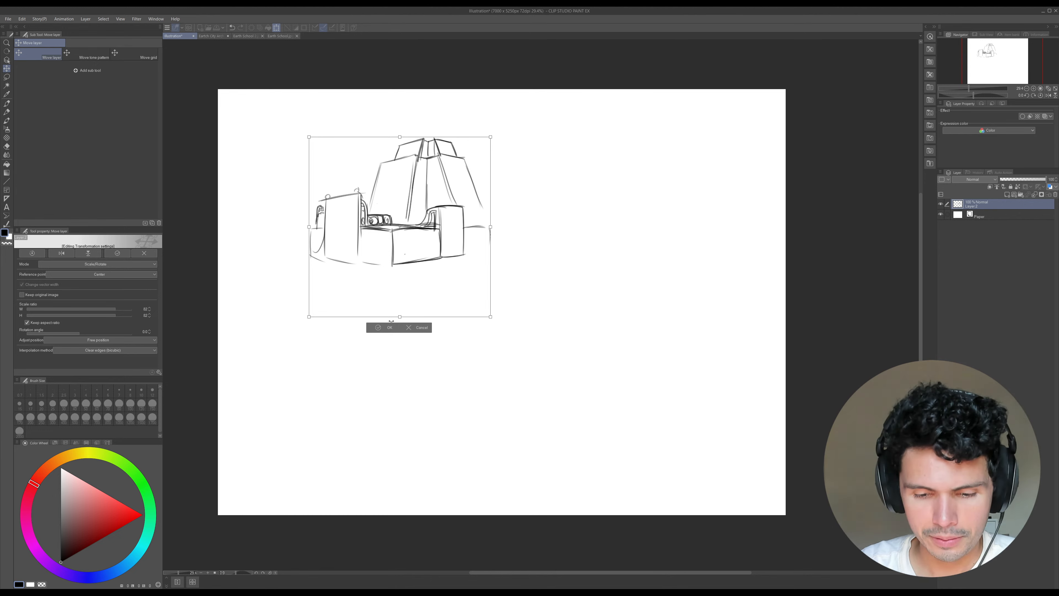
pyautogui.click(382, 327)
# - Copy the whole Earth School sketchbook page into the illustration and scale it down to fit the canvas's upper-right corner
pyautogui.click(281, 36)
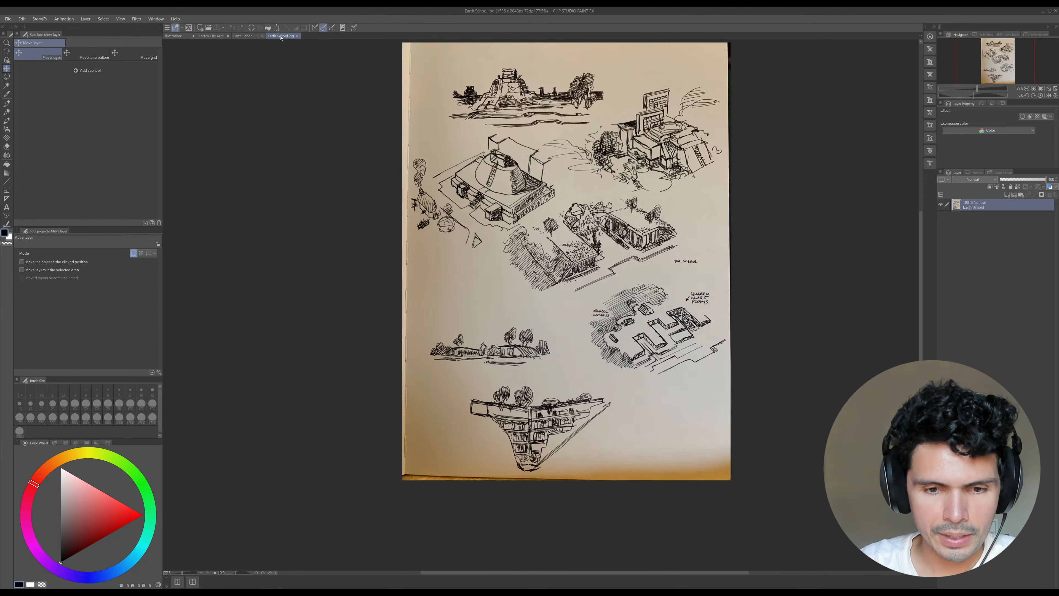
pyautogui.hotkey('ctrl', 'a')
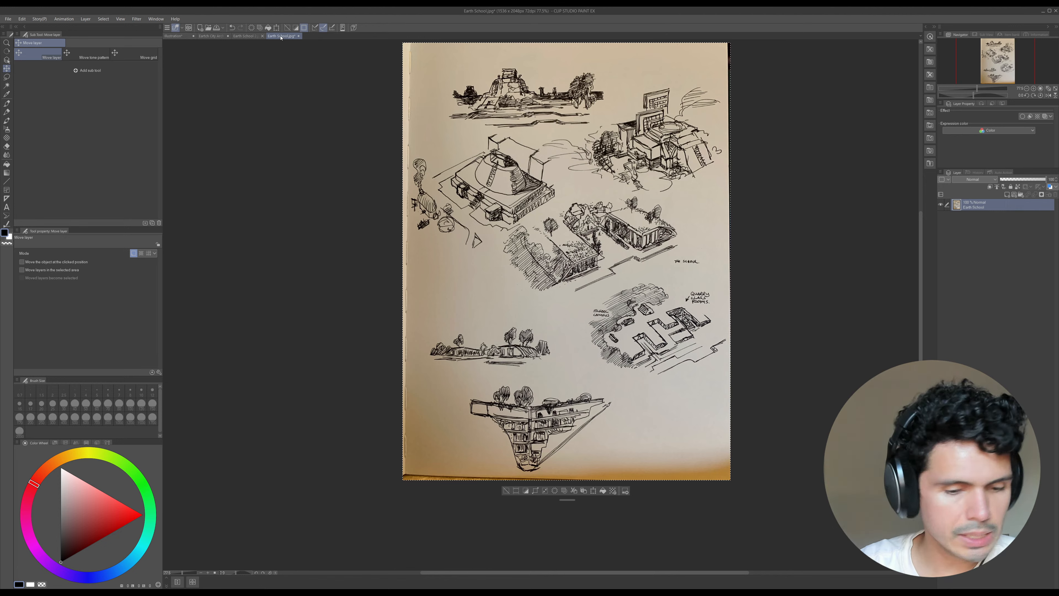
pyautogui.click(173, 36)
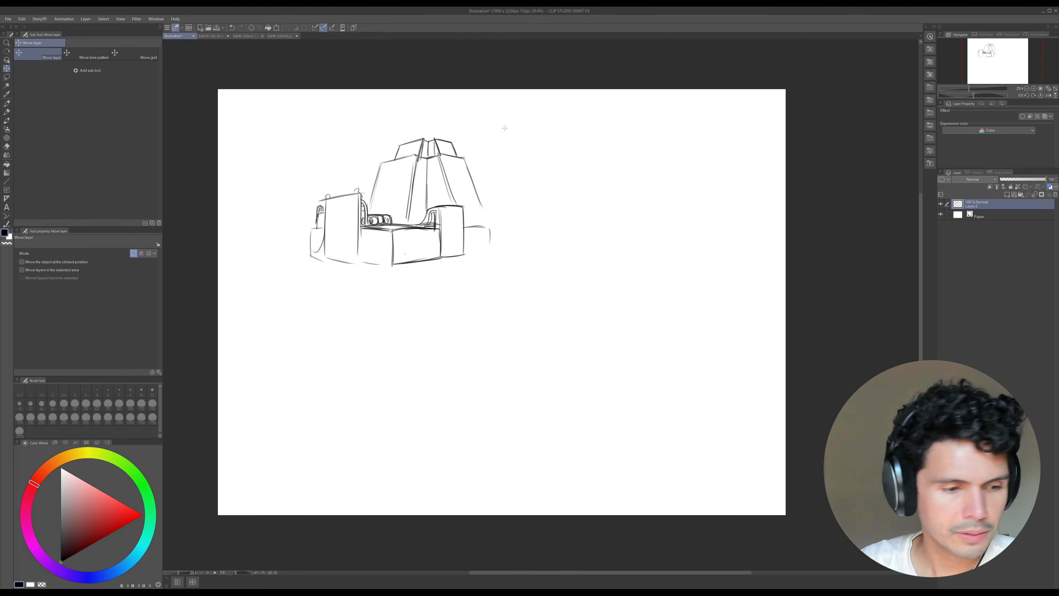
pyautogui.hotkey('ctrl', 'v')
pyautogui.moveTo(283, 171)
pyautogui.mouseDown()
pyautogui.moveTo(613, 191)
pyautogui.moveTo(720, 177)
pyautogui.mouseUp()
pyautogui.hotkey('ctrl', 't')
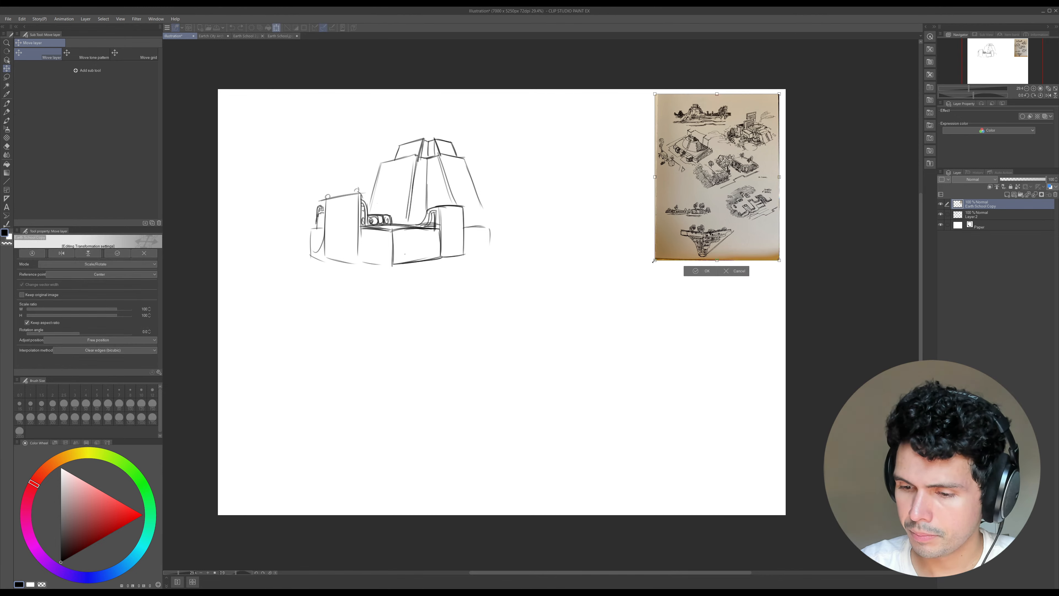
pyautogui.moveTo(654, 260)
pyautogui.mouseDown()
pyautogui.moveTo(681, 213)
pyautogui.moveTo(675, 221)
pyautogui.mouseUp()
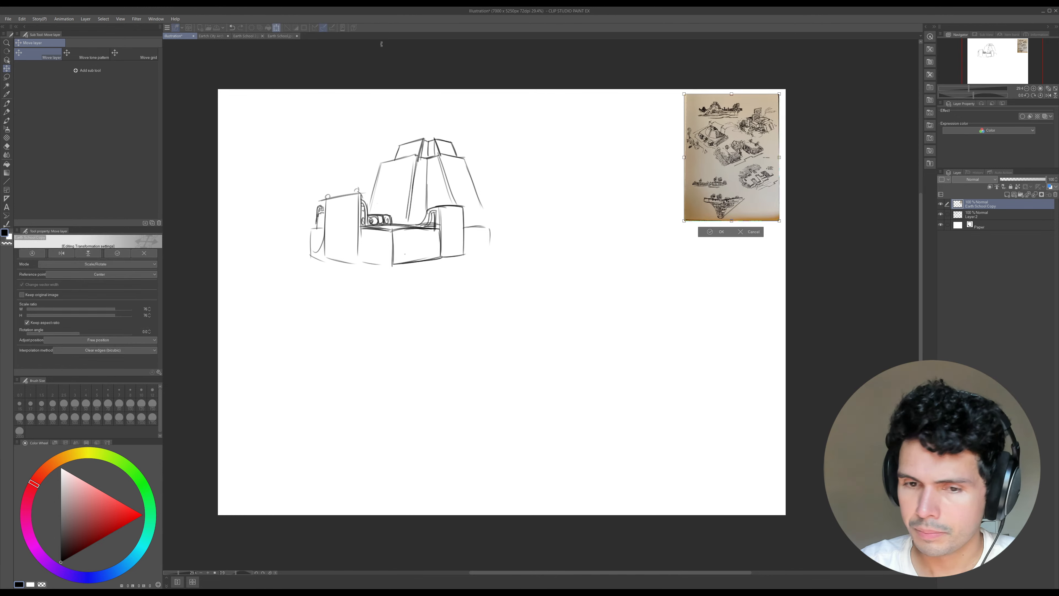
pyautogui.click(278, 38)
pyautogui.click(497, 218)
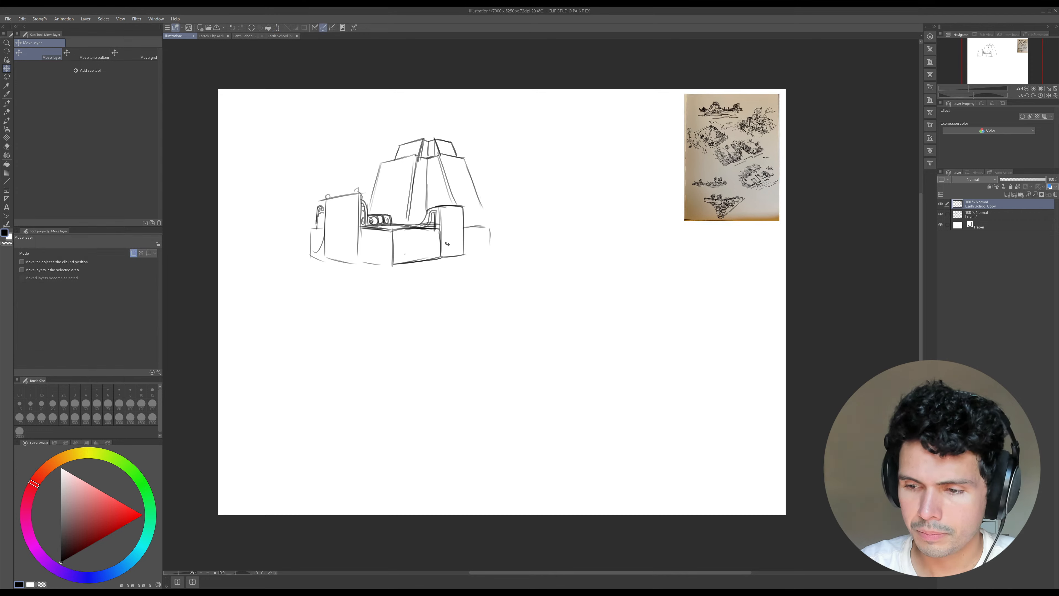
# - Copy the whole Earth School 2 page into the illustration and place it just left of the first reference sheet
pyautogui.click(274, 37)
pyautogui.click(248, 36)
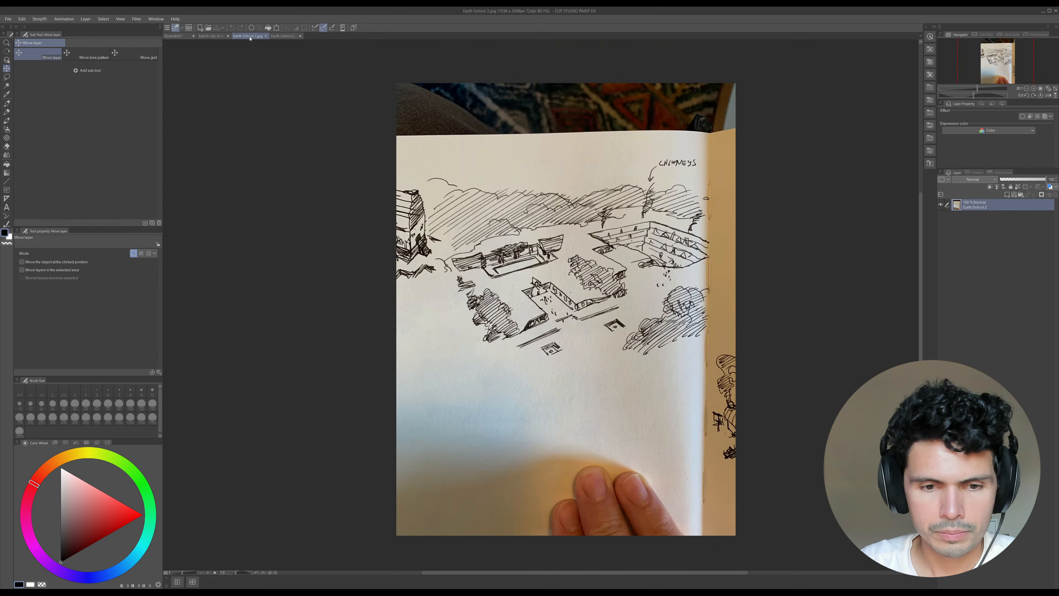
pyautogui.hotkey('ctrl', 'a')
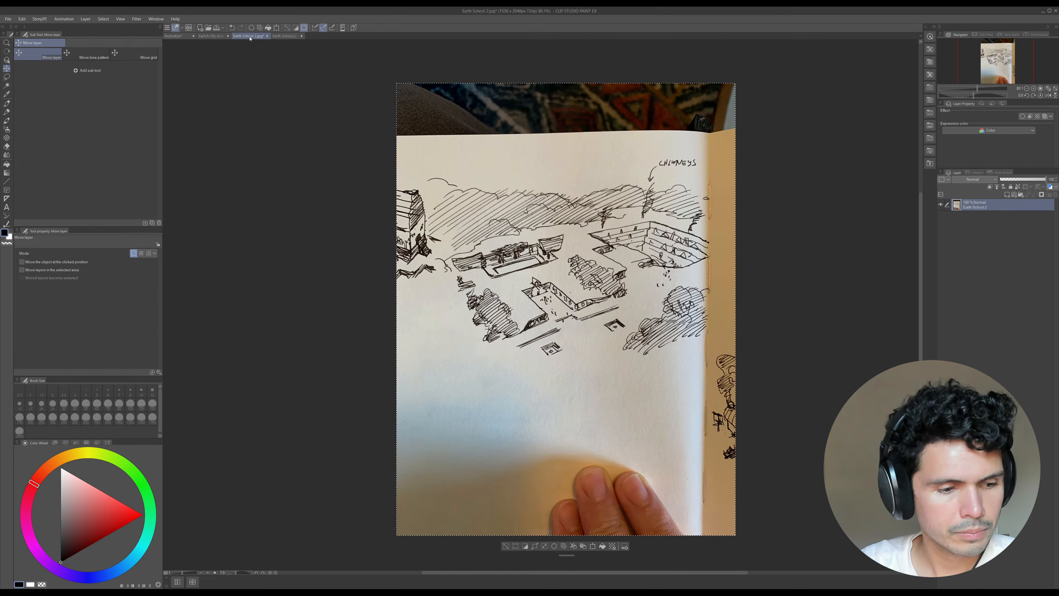
pyautogui.click(174, 36)
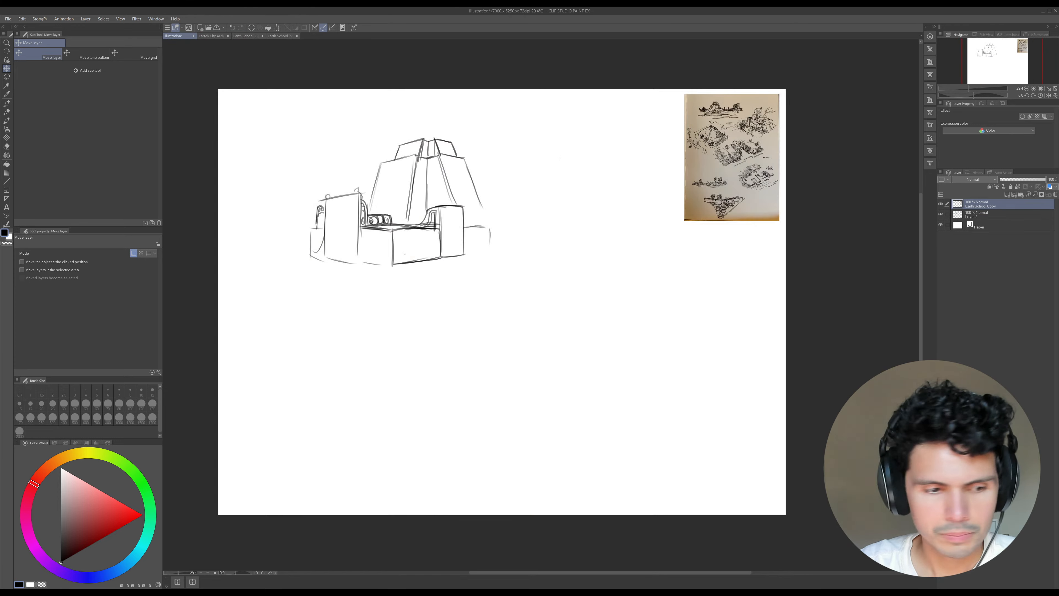
pyautogui.hotkey('ctrl', 'v')
pyautogui.moveTo(336, 191)
pyautogui.mouseDown()
pyautogui.moveTo(667, 207)
pyautogui.moveTo(657, 230)
pyautogui.moveTo(701, 228)
pyautogui.mouseUp()
pyautogui.hotkey('ctrl', 'r')
pyautogui.hotkey('ctrl', 'r')
# - Erase the hand and blank lower part of the pasted Earth School 2 page with a large hard eraser
pyautogui.press('e')
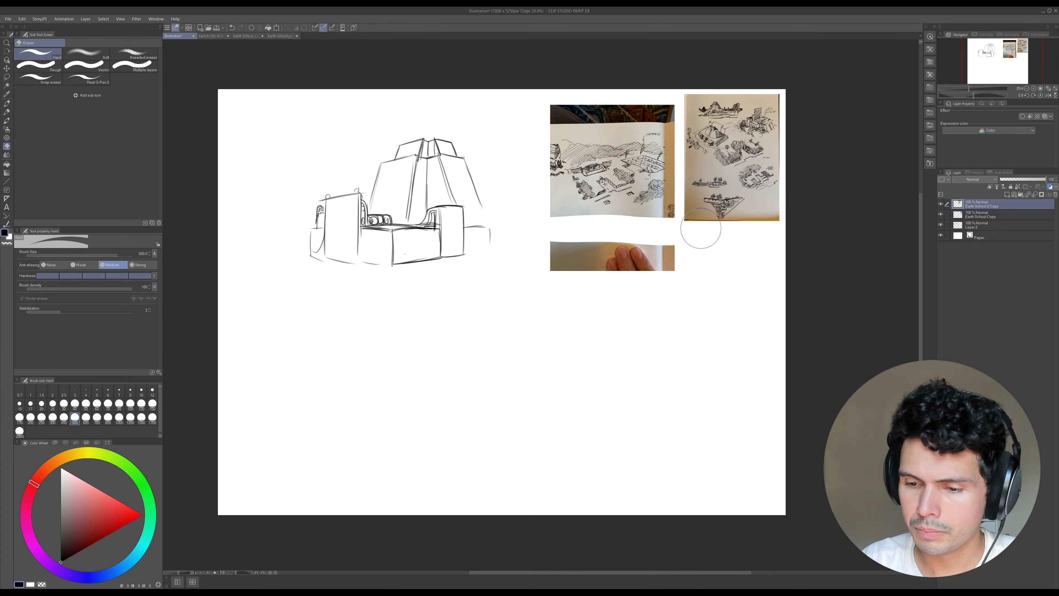
pyautogui.press(']')
pyautogui.press(']')
pyautogui.press(']')
pyautogui.moveTo(557, 228)
pyautogui.mouseDown()
pyautogui.moveTo(675, 256)
pyautogui.moveTo(539, 253)
pyautogui.mouseUp()
pyautogui.press('[')
pyautogui.press('[')
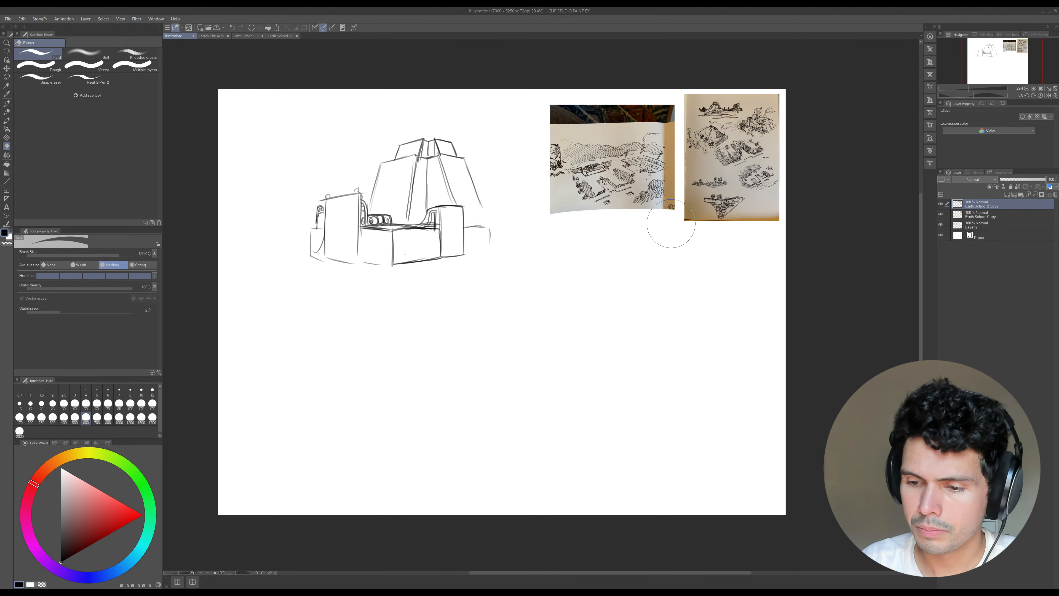
# - Trim the Earth School 2 page's bottom edge straight with a smaller eraser, using straight horizontal strokes
pyautogui.press('[')
pyautogui.press('[')
pyautogui.press('[')
pyautogui.press('[')
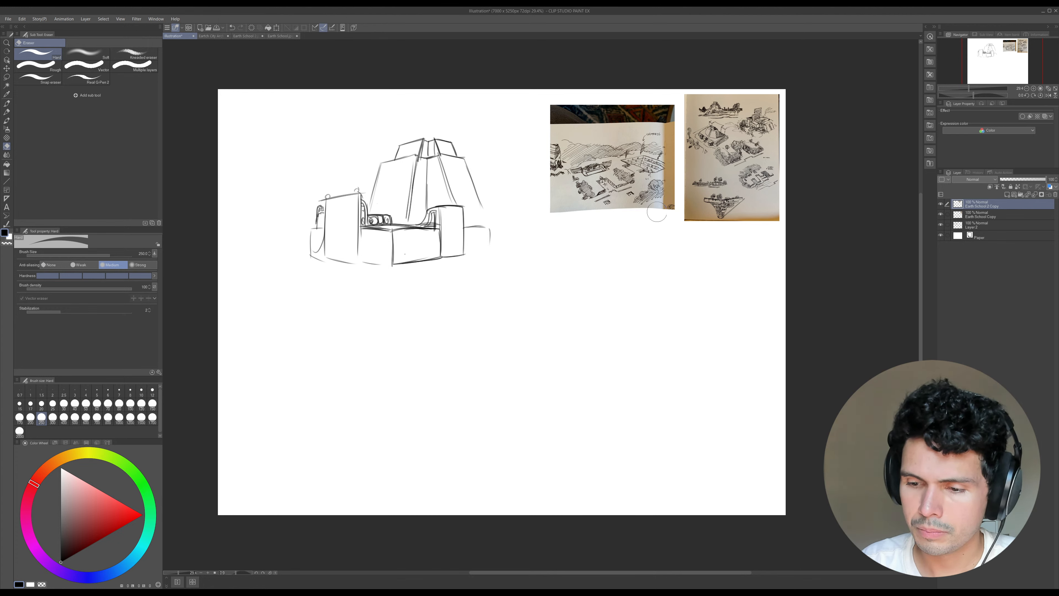
pyautogui.moveTo(676, 214); pyautogui.dragTo(552, 219)
pyautogui.hotkey('ctrl', 'z')
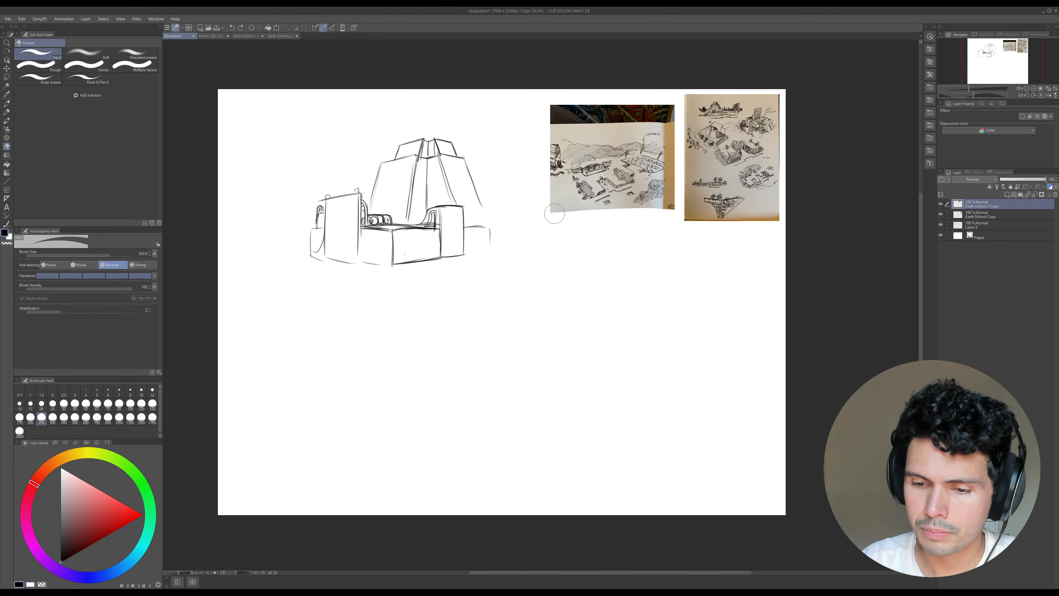
pyautogui.click(542, 211)
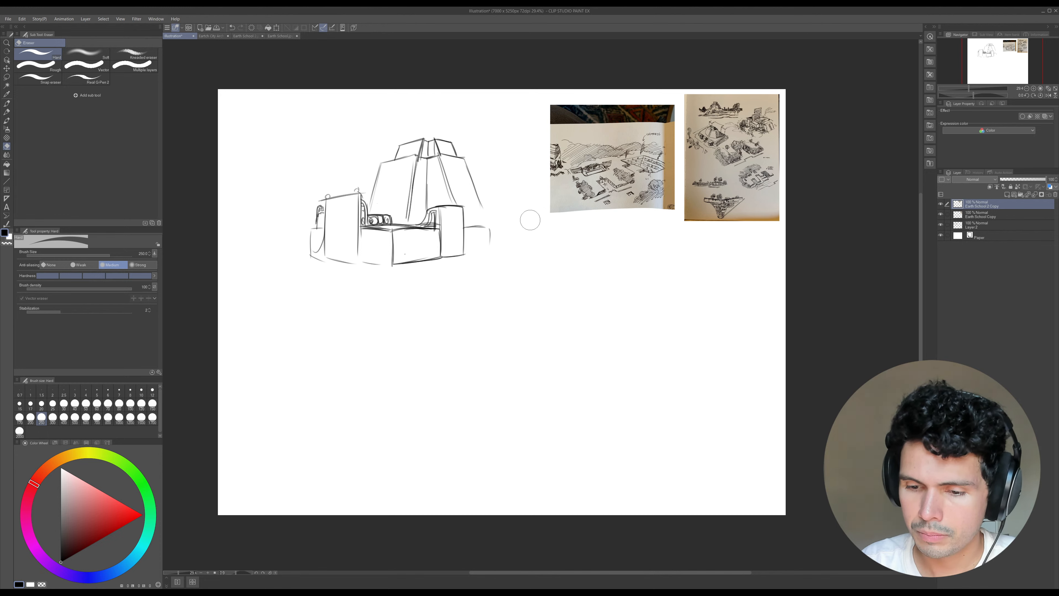
pyautogui.keyDown('shift'); pyautogui.click(692, 223); pyautogui.keyUp('shift')
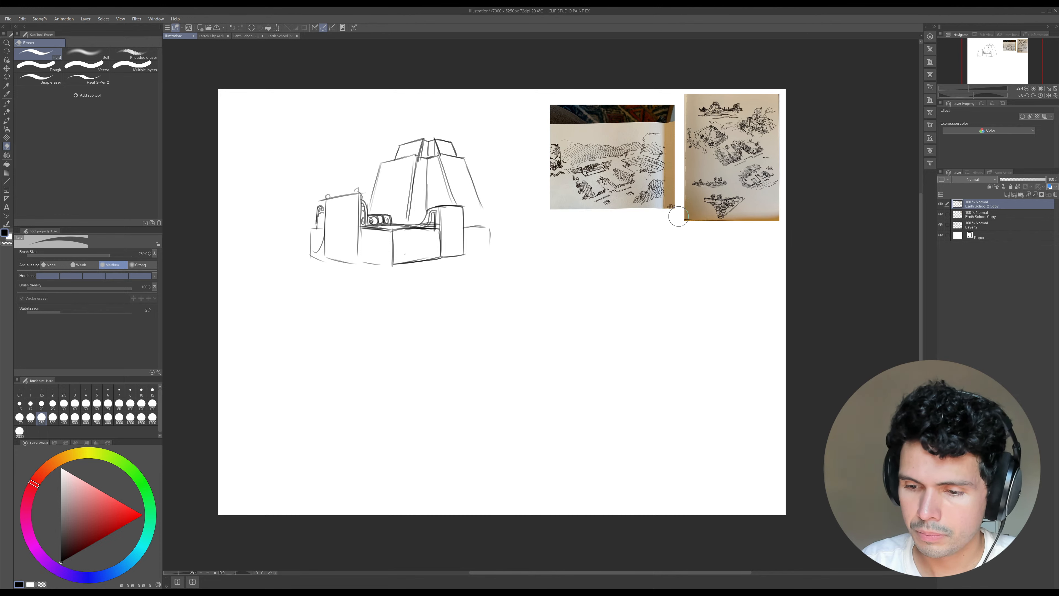
pyautogui.keyDown('shift'); pyautogui.click(535, 215); pyautogui.keyUp('shift')
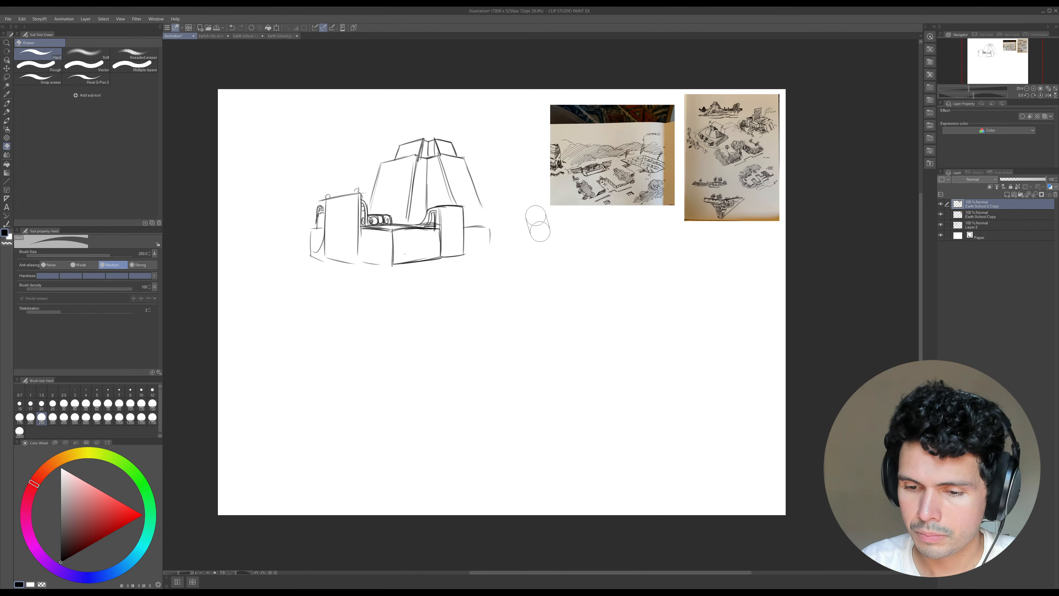
# - Erase the dark strip along the Earth School 2 page's top and move the page up level with the neighbouring sheet
pyautogui.press('k')
pyautogui.moveTo(657, 195); pyautogui.dragTo(659, 189)
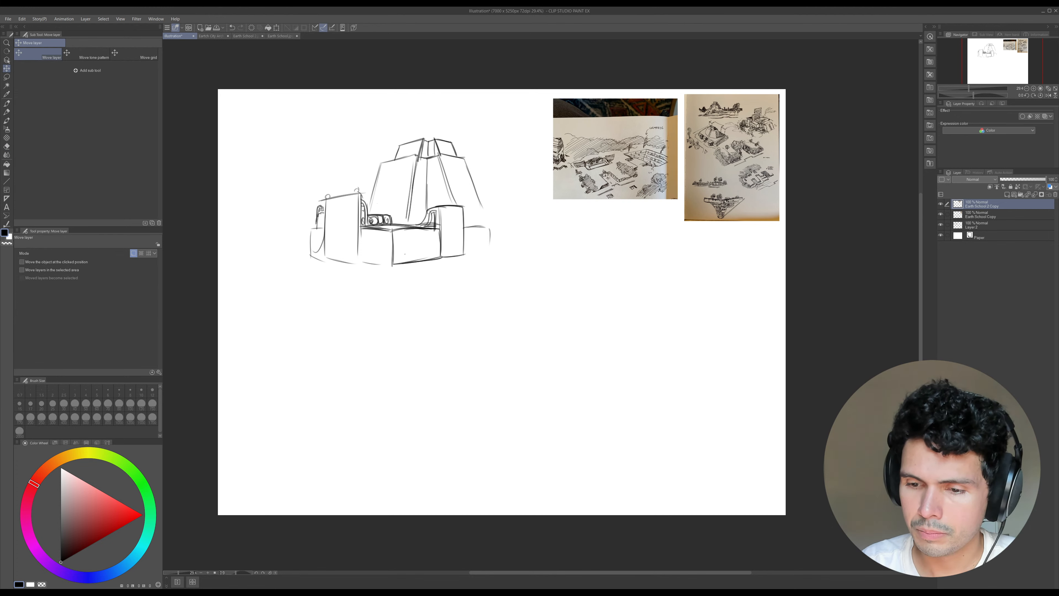
pyautogui.press('e')
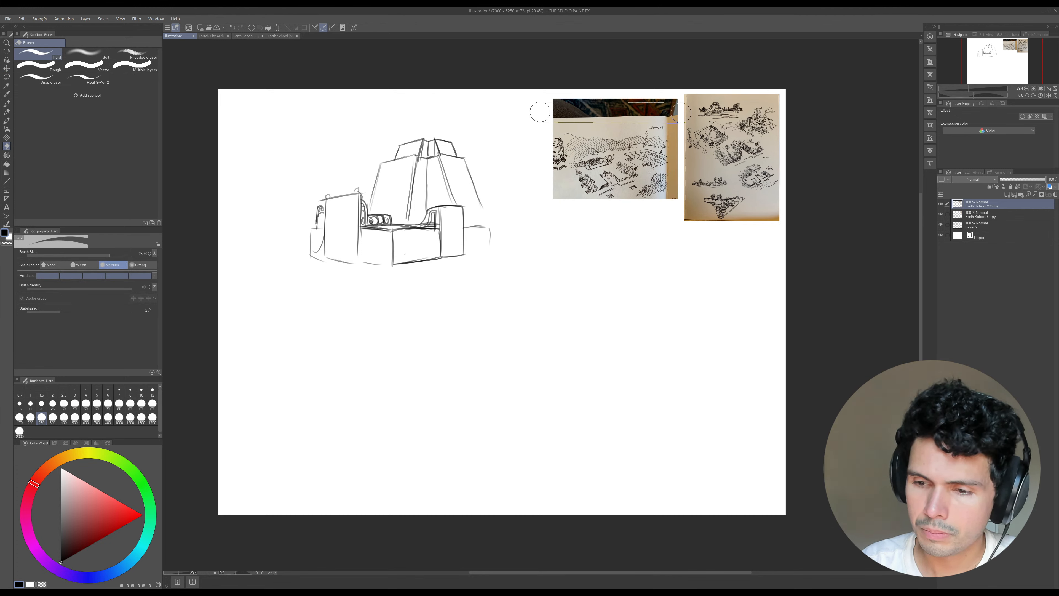
pyautogui.keyDown('shift'); pyautogui.click(689, 111); pyautogui.keyUp('shift')
pyautogui.moveTo(555, 100); pyautogui.dragTo(705, 98)
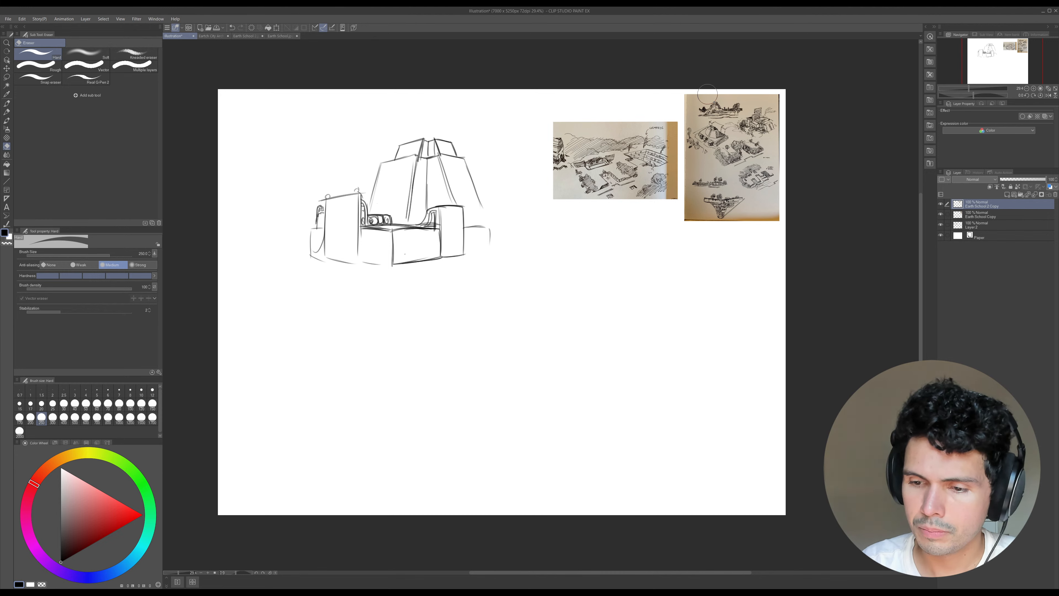
pyautogui.press('k')
pyautogui.moveTo(667, 167); pyautogui.dragTo(669, 140)
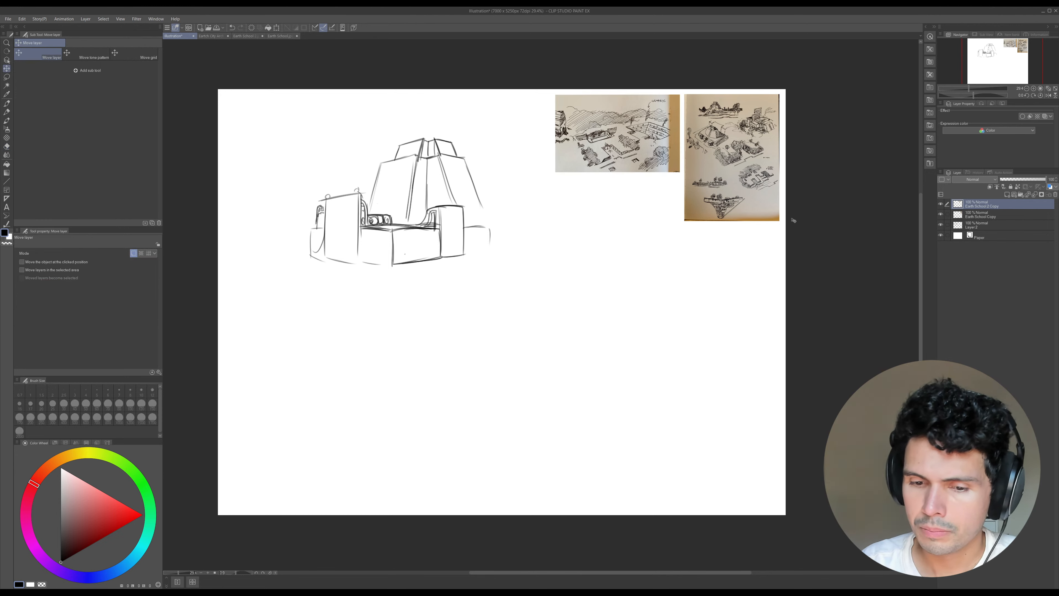
# - Identify the pasted reference layer by toggling its visibility, and make Layer 2 with the pyramid sketch the active layer
pyautogui.press('p')
pyautogui.click(945, 214)
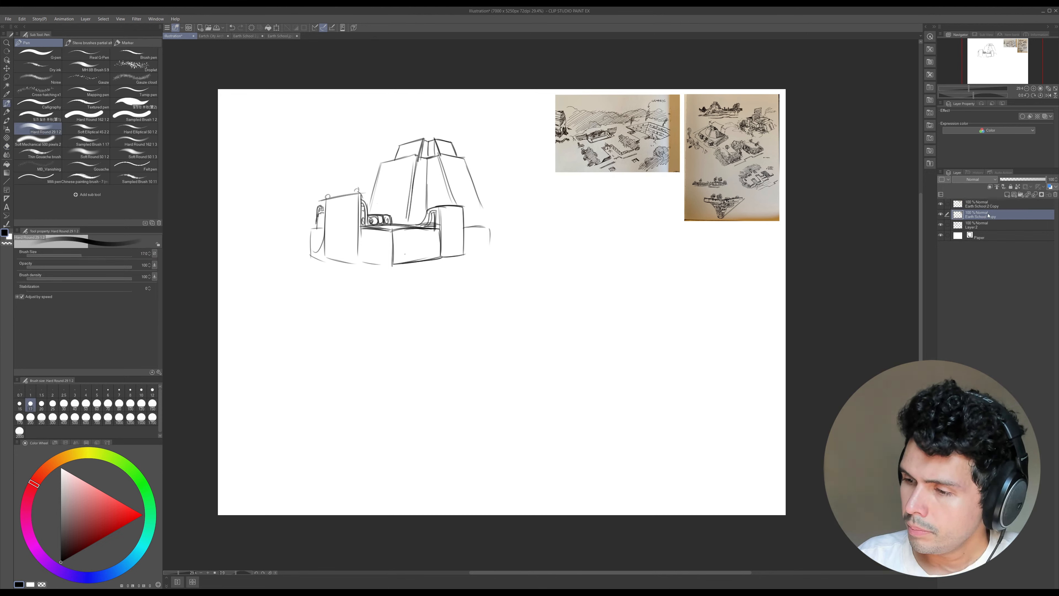
pyautogui.click(941, 214)
pyautogui.click(941, 214)
pyautogui.click(989, 226)
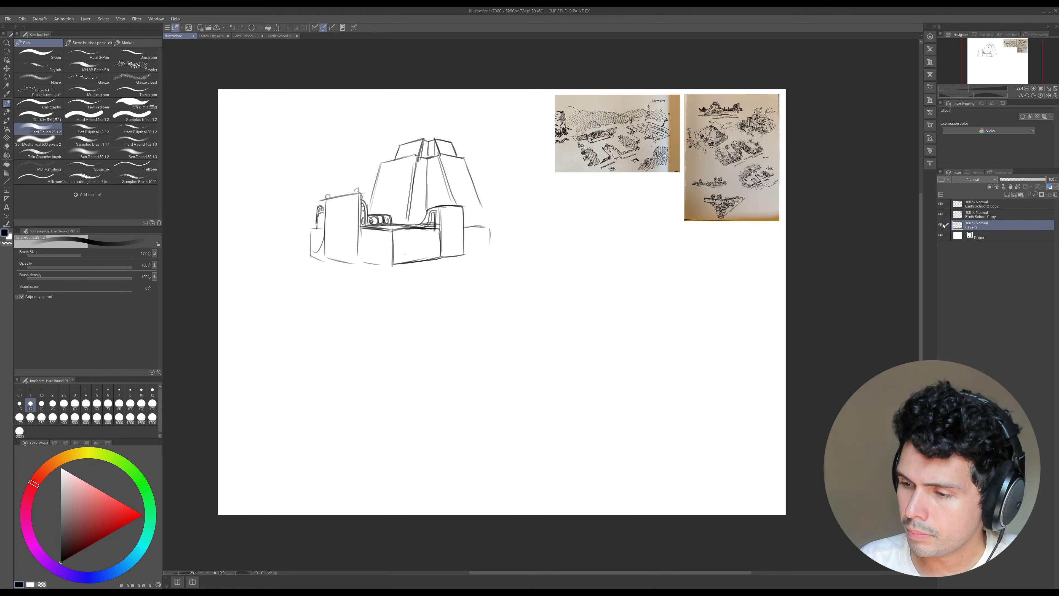
pyautogui.press('e')
pyautogui.press(']')
pyautogui.press(']')
pyautogui.press(']')
pyautogui.press(']')
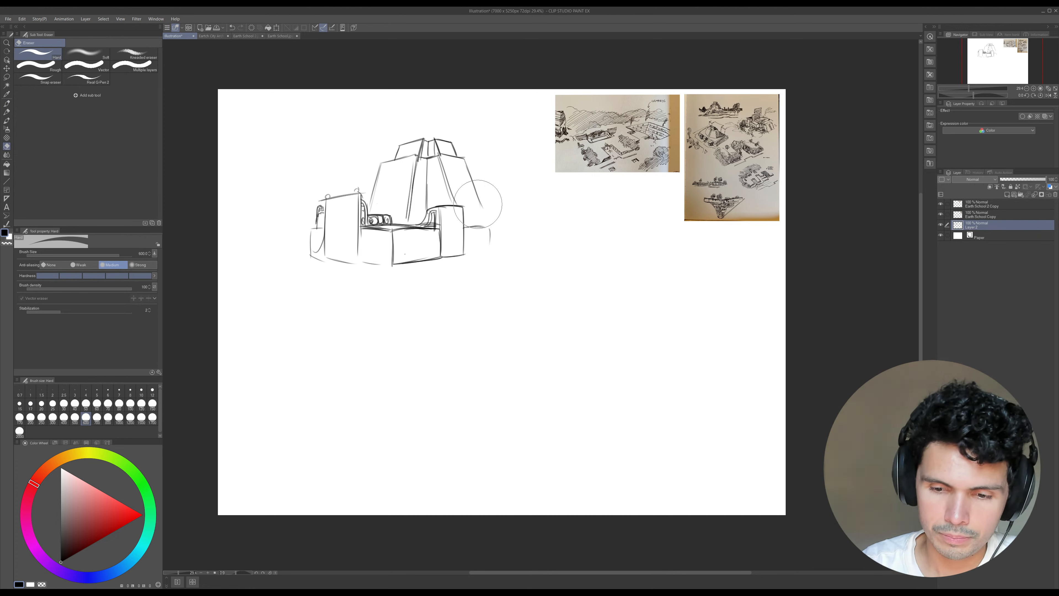
pyautogui.press('p')
pyautogui.press('k')
pyautogui.moveTo(478, 202)
pyautogui.mouseDown()
pyautogui.moveTo(478, 251)
pyautogui.moveTo(453, 253)
pyautogui.moveTo(435, 212)
pyautogui.mouseUp()
pyautogui.press('e')
pyautogui.press(']')
pyautogui.press(']')
pyautogui.press(']')
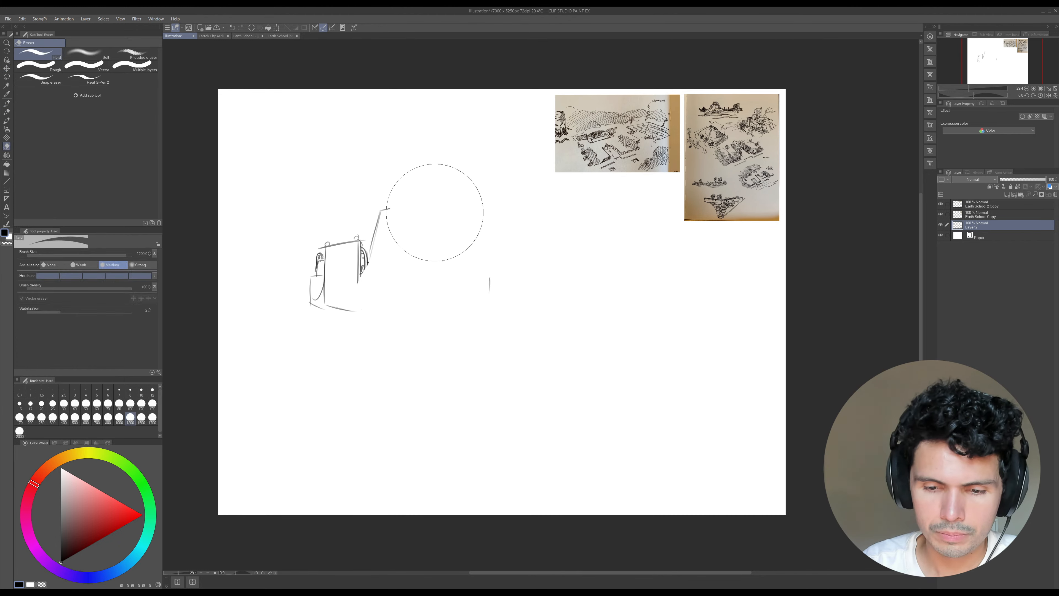
pyautogui.hotkey('ctrl', 'z')
# - Hide Layer 2 with the pyramid sketch and add a new raster layer above it
pyautogui.click(941, 225)
pyautogui.hotkey('ctrl', 'shift', 'n')
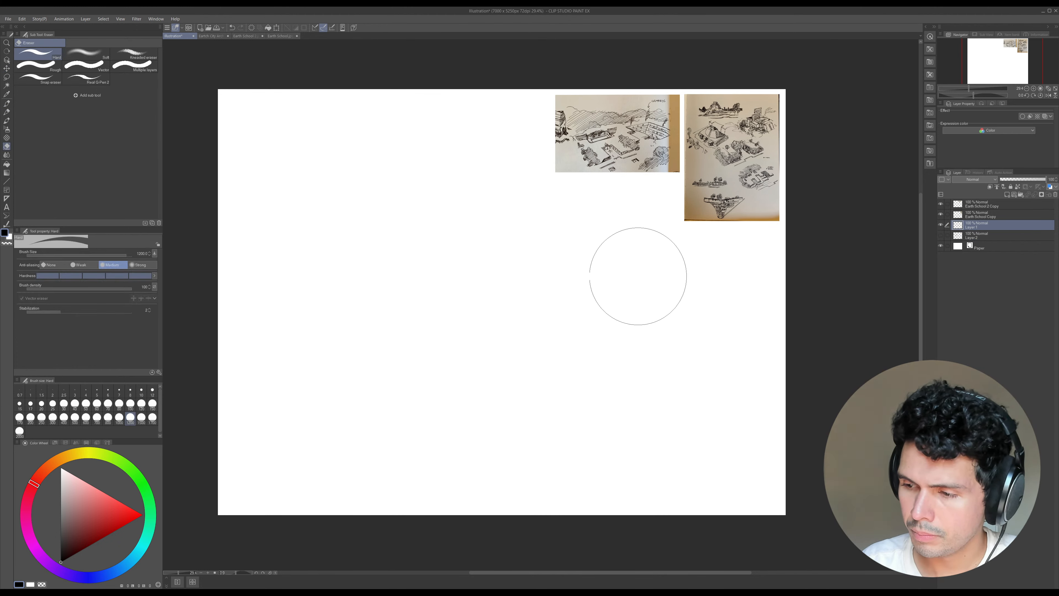
# - Examine the building sketches on the two pasted Earth School reference sheets up close
pyautogui.moveTo(649, 269); pyautogui.dragTo(657, 271)
pyautogui.moveTo(647, 285); pyautogui.dragTo(651, 353)
pyautogui.moveTo(846, 204)
pyautogui.mouseDown()
pyautogui.moveTo(880, 205)
pyautogui.moveTo(828, 317)
pyautogui.mouseUp()
pyautogui.scroll(-4, 858, 240)
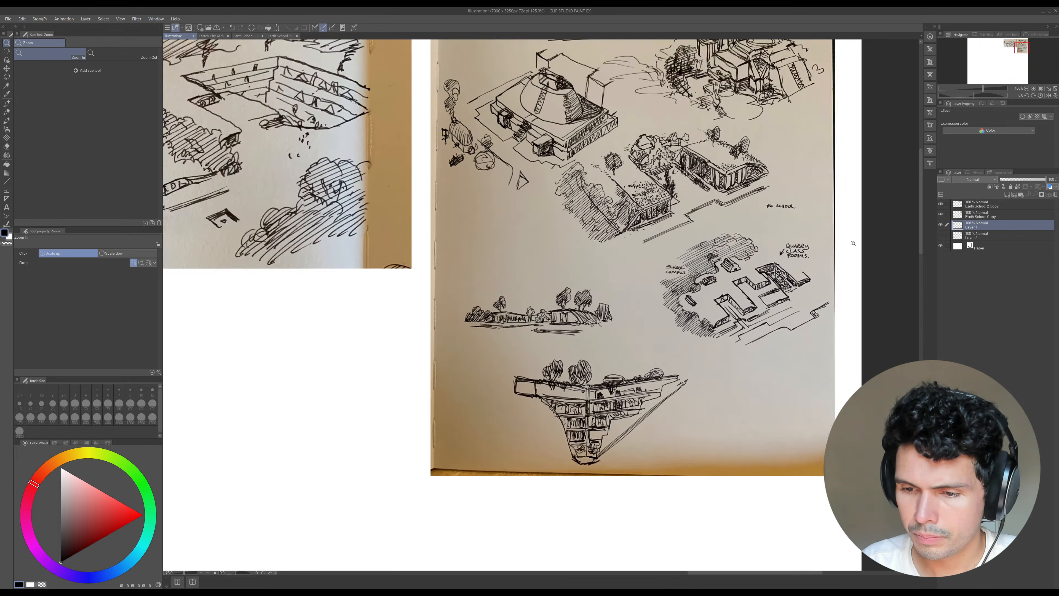
pyautogui.scroll(-1, 853, 242)
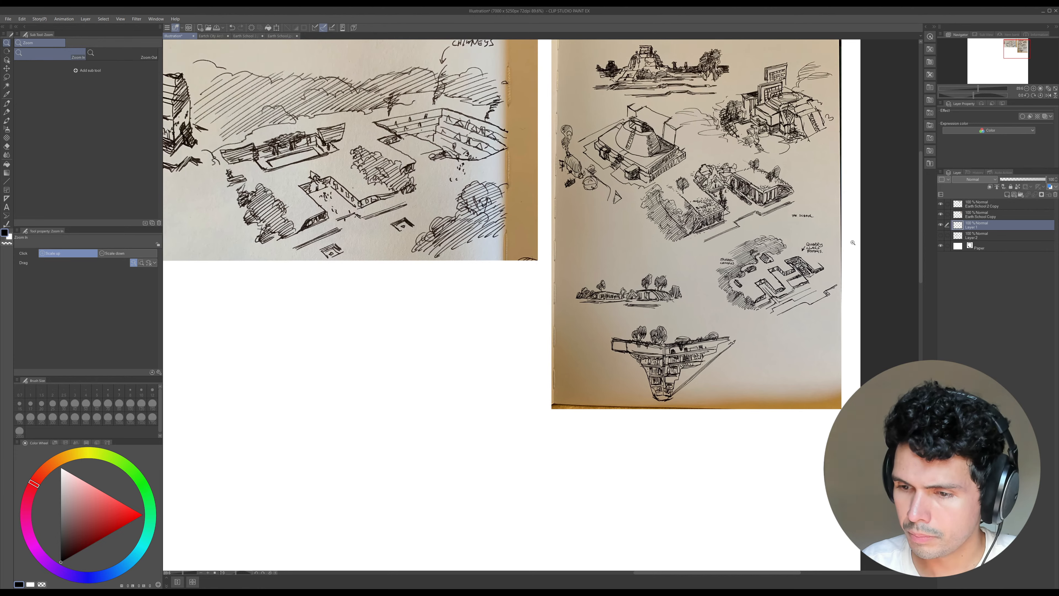
pyautogui.scroll(-8, 853, 242)
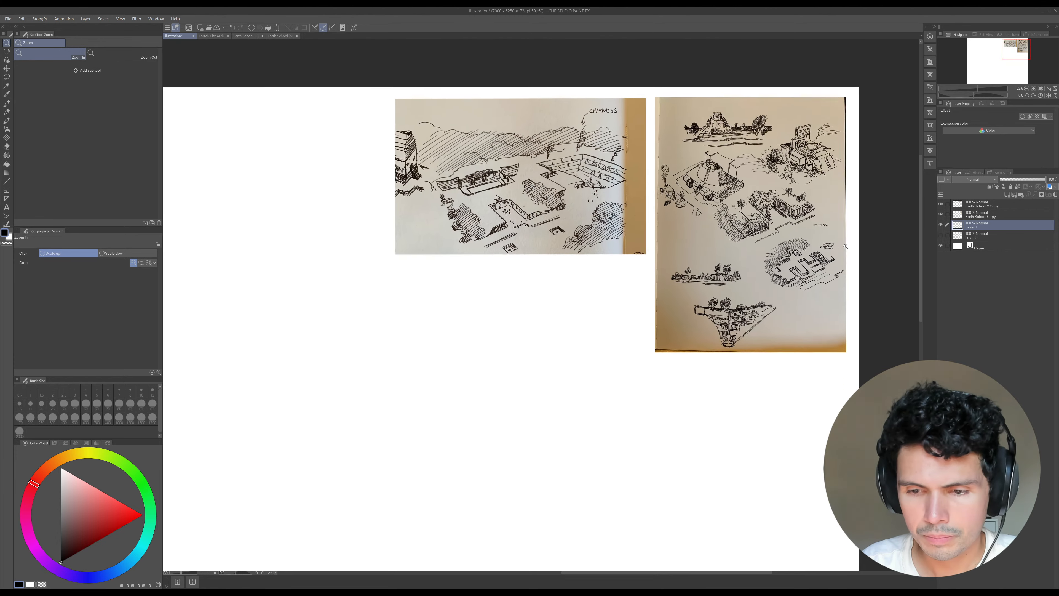
pyautogui.moveTo(841, 251); pyautogui.dragTo(842, 256)
pyautogui.moveTo(821, 295); pyautogui.dragTo(816, 236)
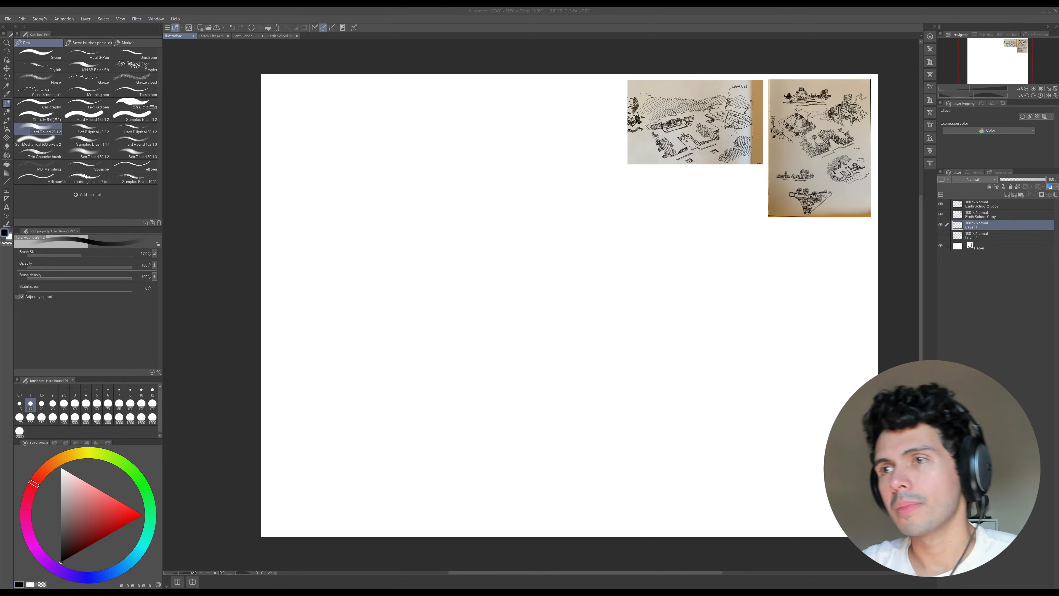
# - Draw two slanted perspective guide lines crossed by a vertical centre line in the blank area left of the canvas centre
pyautogui.click(503, 277)
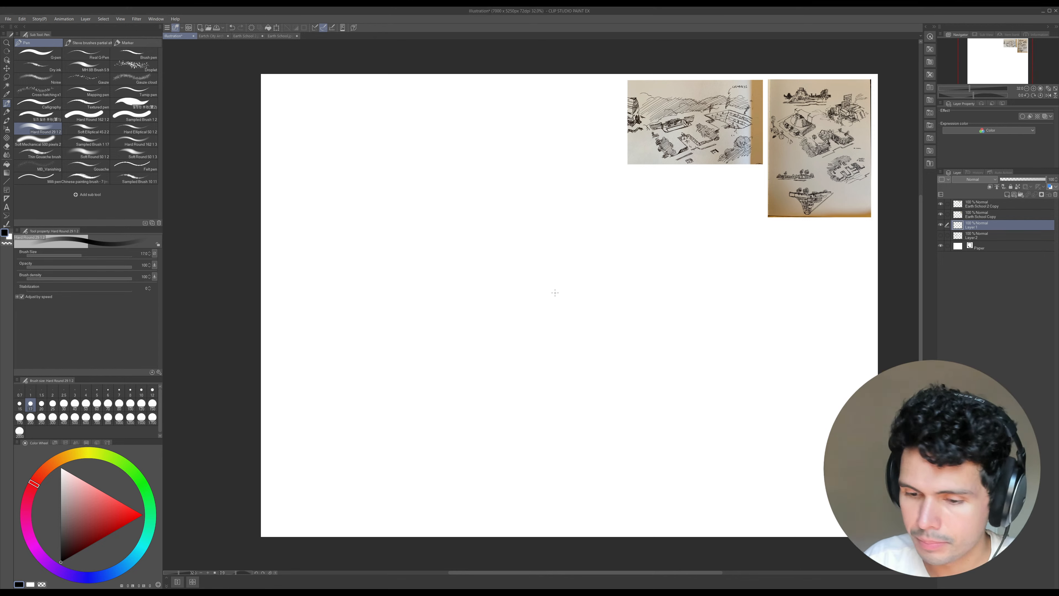
pyautogui.moveTo(460, 287); pyautogui.dragTo(514, 274)
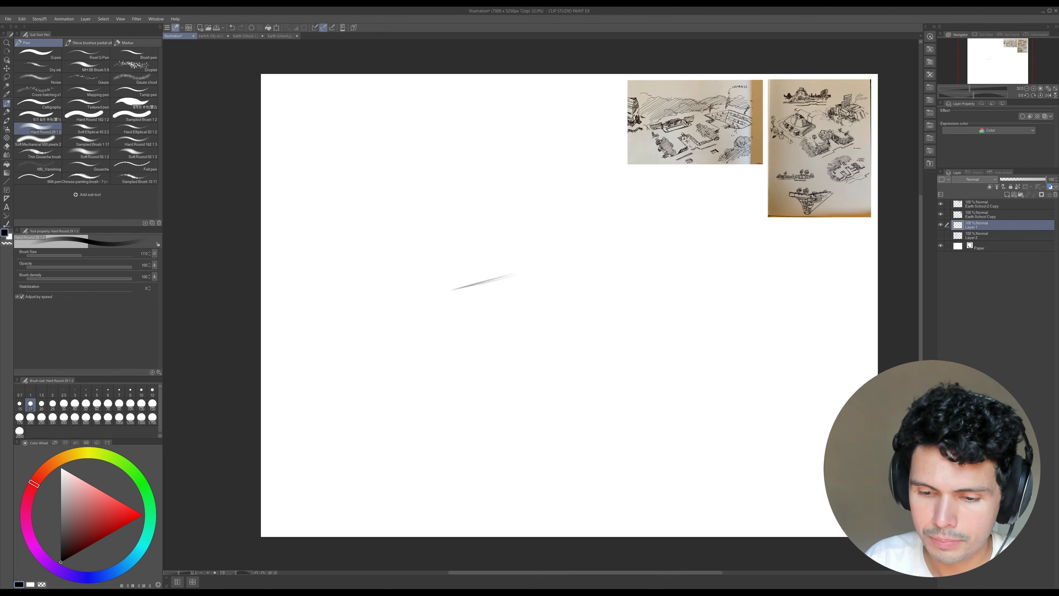
pyautogui.moveTo(442, 260)
pyautogui.mouseDown()
pyautogui.moveTo(524, 240)
pyautogui.moveTo(495, 246)
pyautogui.moveTo(484, 279)
pyautogui.mouseUp()
pyautogui.moveTo(483, 207); pyautogui.dragTo(485, 270)
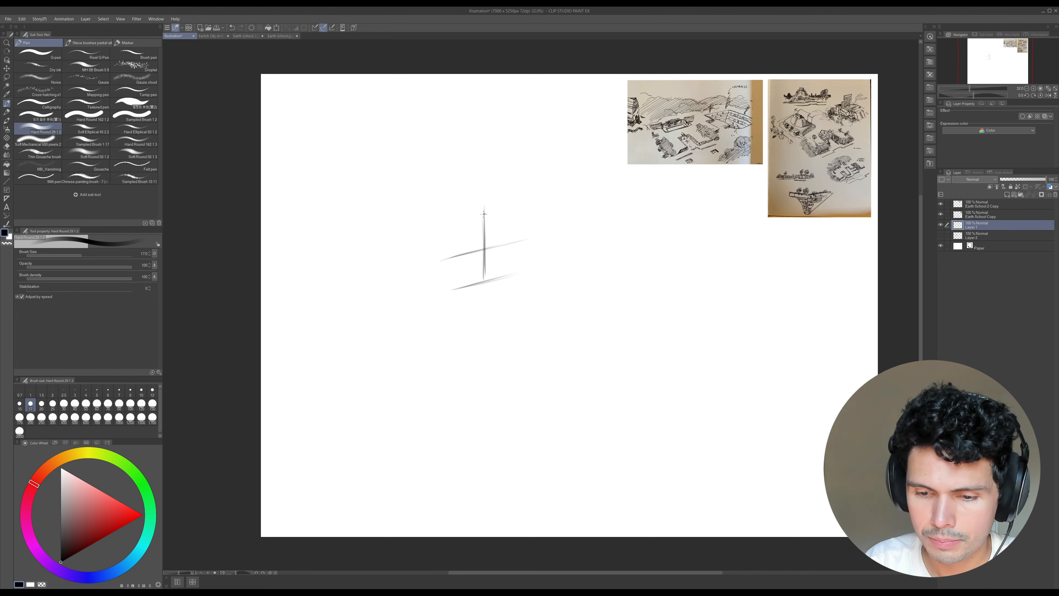
# - Sketch a small stepped pyramid around the centre line, with a narrow central recess, stepped lower sides and a heavy slanted base line
pyautogui.moveTo(479, 216); pyautogui.dragTo(479, 222)
pyautogui.moveTo(482, 215)
pyautogui.mouseDown()
pyautogui.moveTo(494, 227)
pyautogui.moveTo(469, 238)
pyautogui.moveTo(496, 230)
pyautogui.moveTo(469, 244)
pyautogui.moveTo(506, 234)
pyautogui.moveTo(470, 249)
pyautogui.moveTo(505, 239)
pyautogui.mouseUp()
pyautogui.moveTo(473, 247)
pyautogui.mouseDown()
pyautogui.moveTo(480, 270)
pyautogui.moveTo(490, 245)
pyautogui.moveTo(480, 271)
pyautogui.moveTo(469, 256)
pyautogui.moveTo(476, 253)
pyautogui.moveTo(477, 278)
pyautogui.moveTo(500, 247)
pyautogui.moveTo(492, 233)
pyautogui.moveTo(456, 284)
pyautogui.mouseUp()
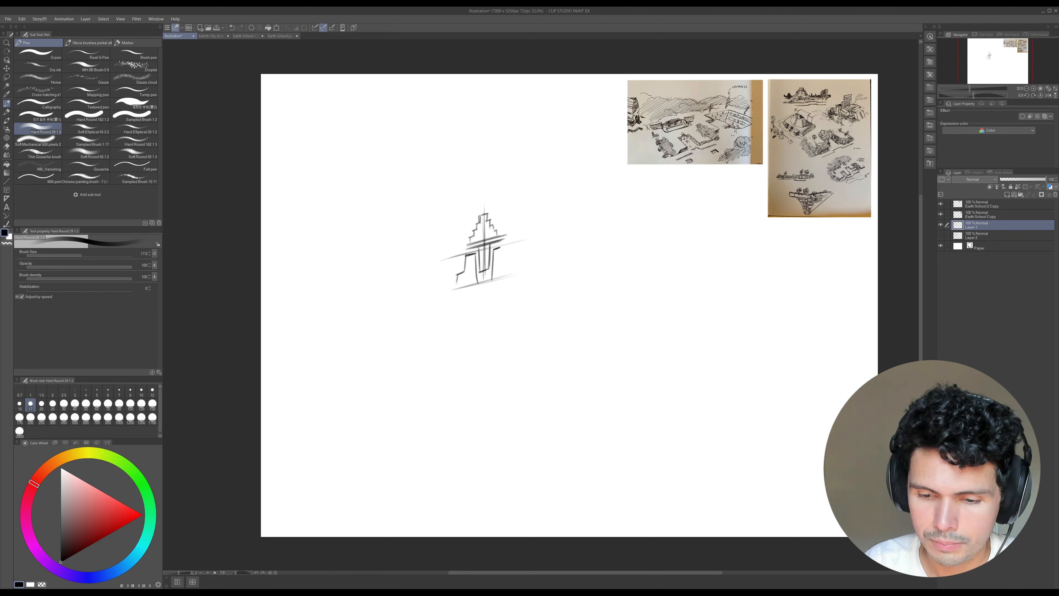
pyautogui.moveTo(500, 248)
pyautogui.mouseDown()
pyautogui.moveTo(505, 277)
pyautogui.moveTo(520, 274)
pyautogui.mouseUp()
pyautogui.moveTo(460, 294); pyautogui.dragTo(517, 274)
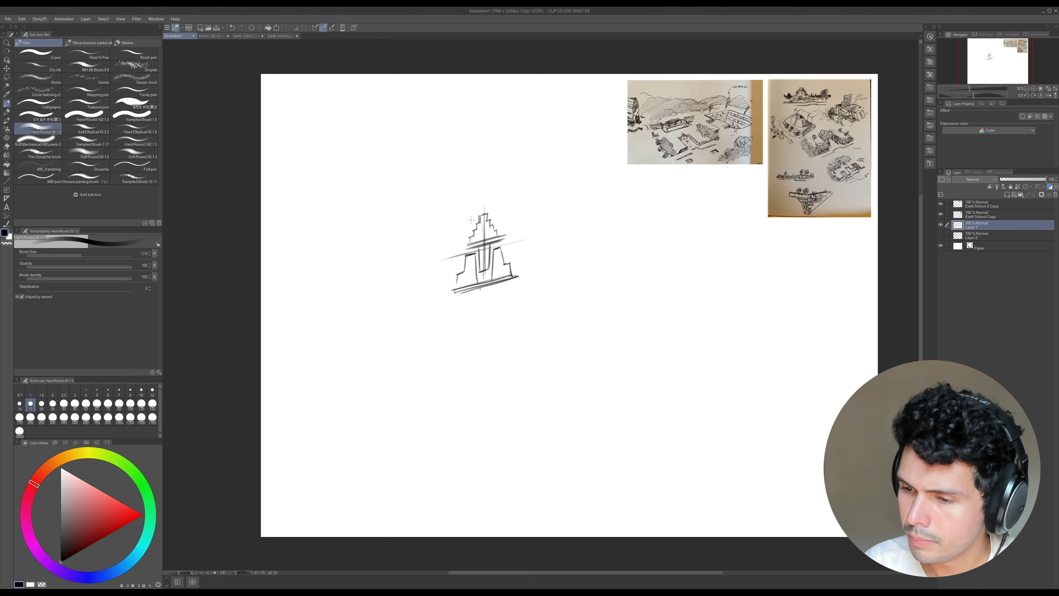
# - Sketch stepped wings with small blocky details extending outward from both sides of the pyramid's middle tier
pyautogui.hotkey('ctrl', 'space')
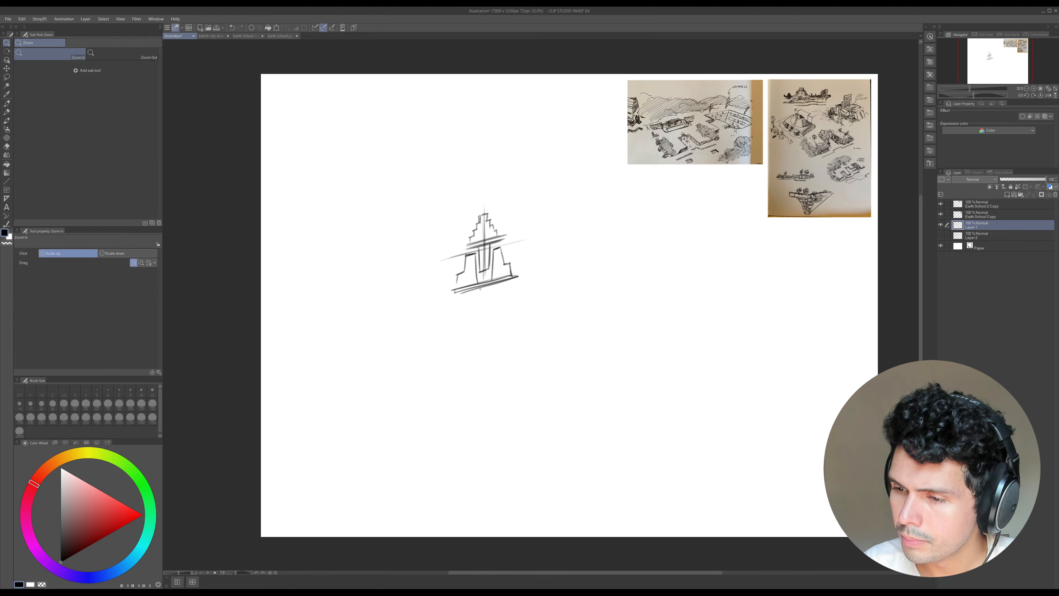
pyautogui.moveTo(841, 134)
pyautogui.mouseDown()
pyautogui.moveTo(859, 138)
pyautogui.moveTo(845, 142)
pyautogui.mouseUp()
pyautogui.moveTo(494, 269); pyautogui.dragTo(502, 269)
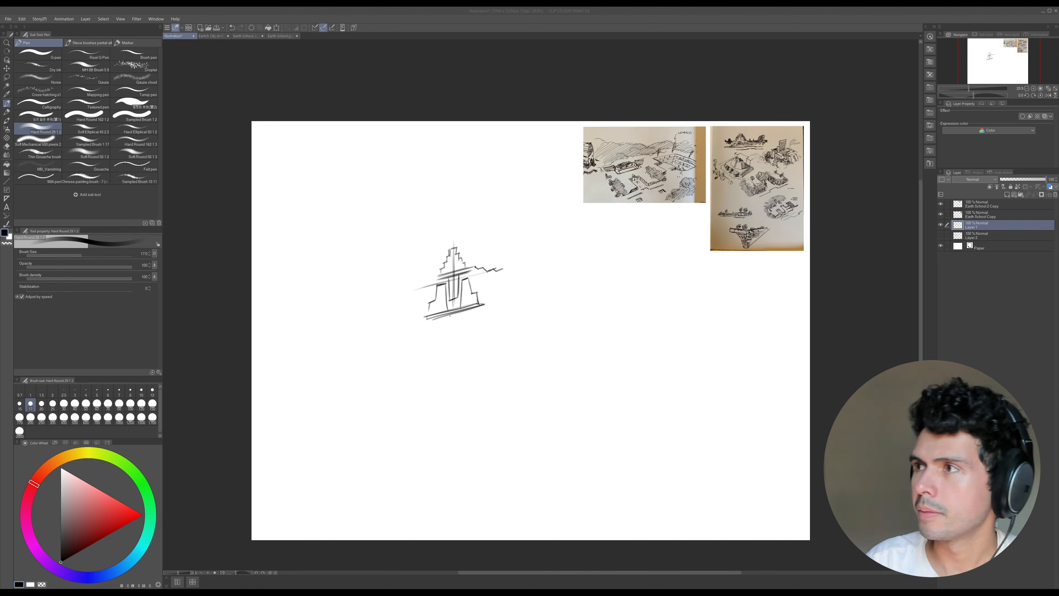
pyautogui.click(490, 291)
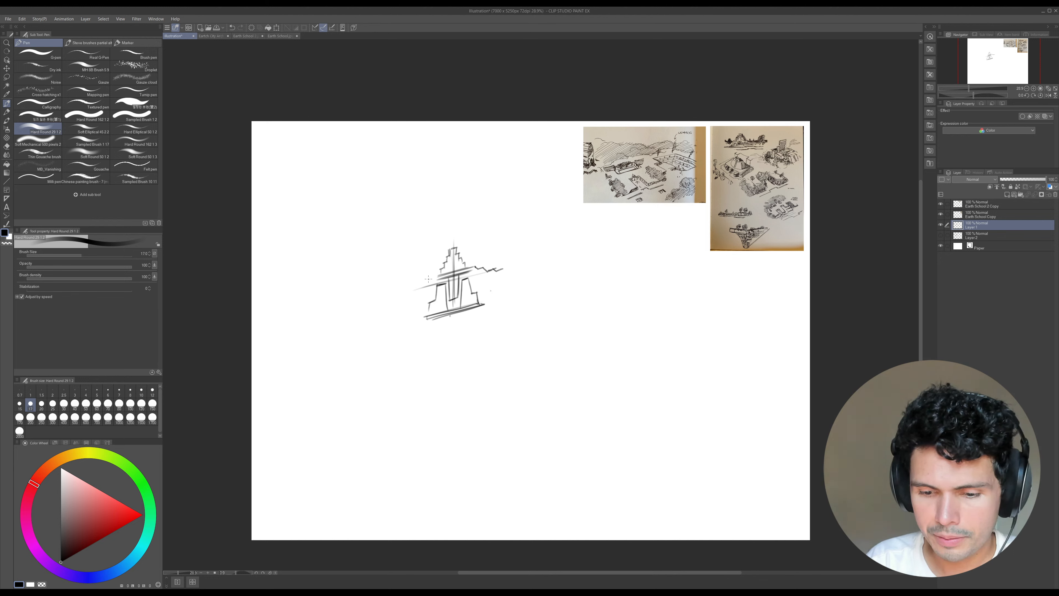
pyautogui.moveTo(428, 279)
pyautogui.mouseDown()
pyautogui.moveTo(456, 269)
pyautogui.moveTo(428, 279)
pyautogui.moveTo(416, 292)
pyautogui.moveTo(430, 281)
pyautogui.moveTo(419, 310)
pyautogui.mouseUp()
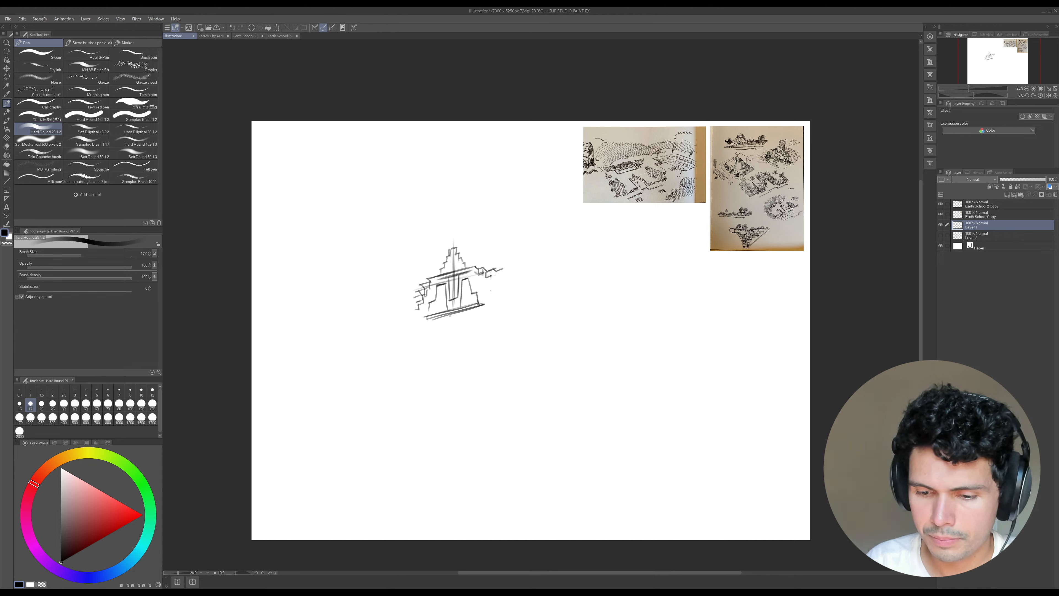
pyautogui.moveTo(491, 275)
pyautogui.mouseDown()
pyautogui.moveTo(502, 273)
pyautogui.moveTo(486, 280)
pyautogui.mouseUp()
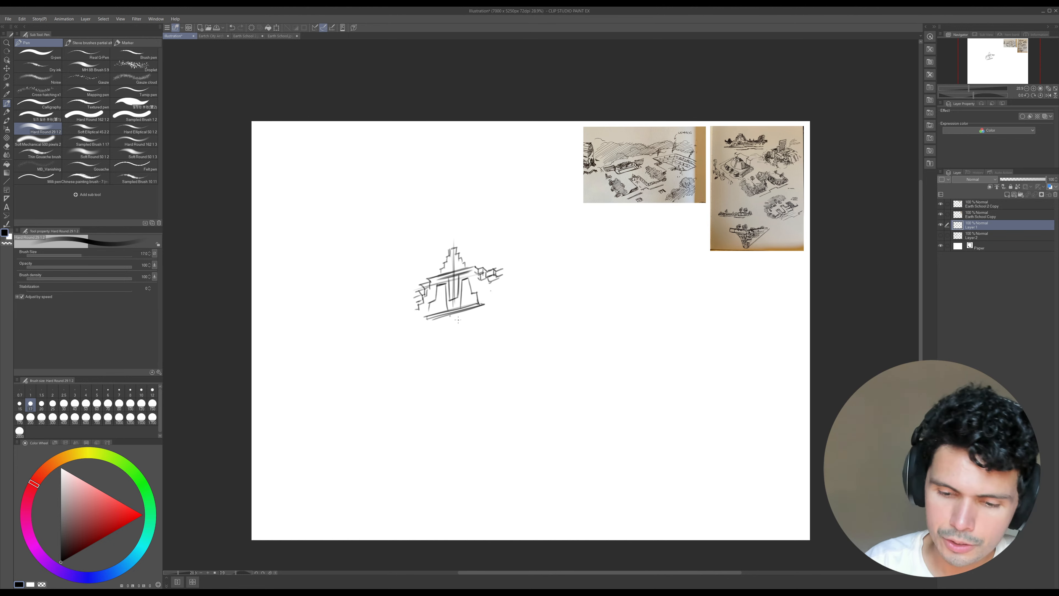
# - Draw a small stair below the pyramid's base line and slanted depth lines behind the left of its stepped top
pyautogui.moveTo(451, 313); pyautogui.dragTo(473, 324)
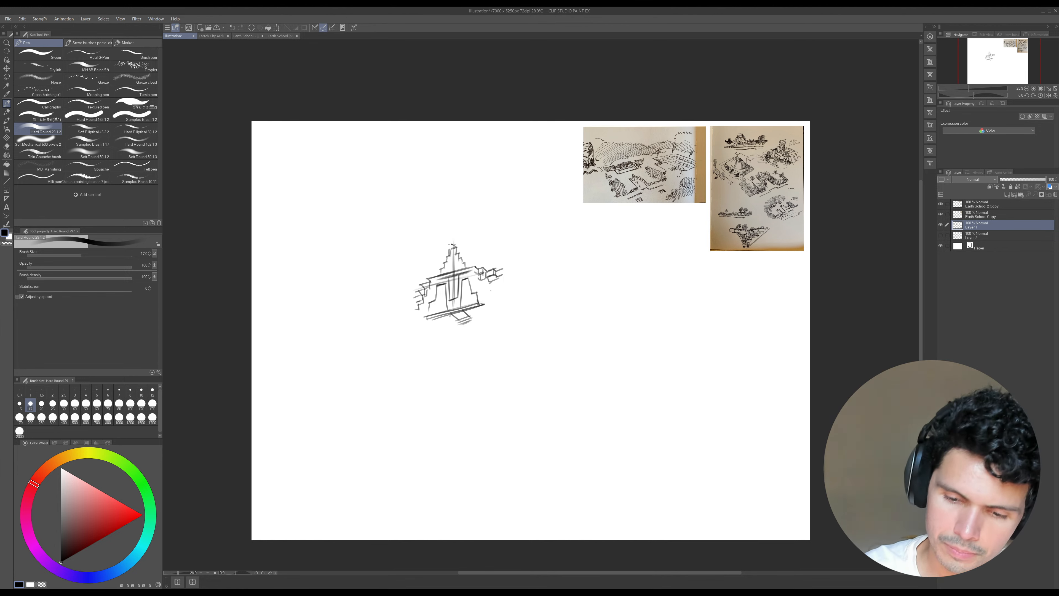
pyautogui.moveTo(439, 235)
pyautogui.mouseDown()
pyautogui.moveTo(460, 248)
pyautogui.moveTo(451, 256)
pyautogui.mouseUp()
pyautogui.moveTo(431, 244)
pyautogui.mouseDown()
pyautogui.moveTo(451, 257)
pyautogui.moveTo(439, 259)
pyautogui.moveTo(436, 232)
pyautogui.moveTo(429, 267)
pyautogui.moveTo(458, 254)
pyautogui.moveTo(416, 267)
pyautogui.mouseUp()
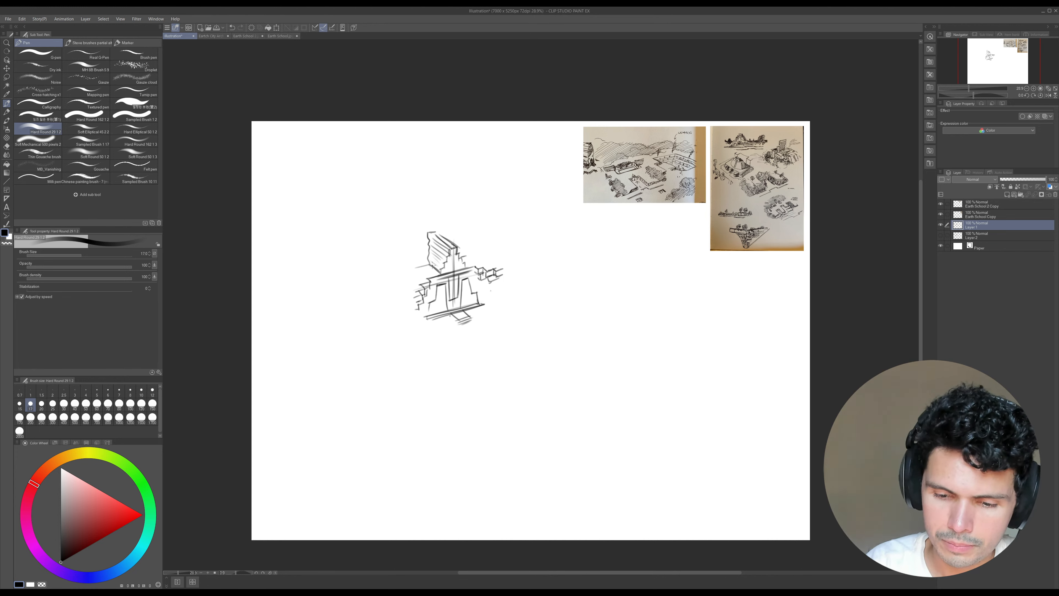
pyautogui.moveTo(438, 247)
pyautogui.mouseDown()
pyautogui.moveTo(435, 257)
pyautogui.moveTo(419, 251)
pyautogui.moveTo(415, 275)
pyautogui.mouseUp()
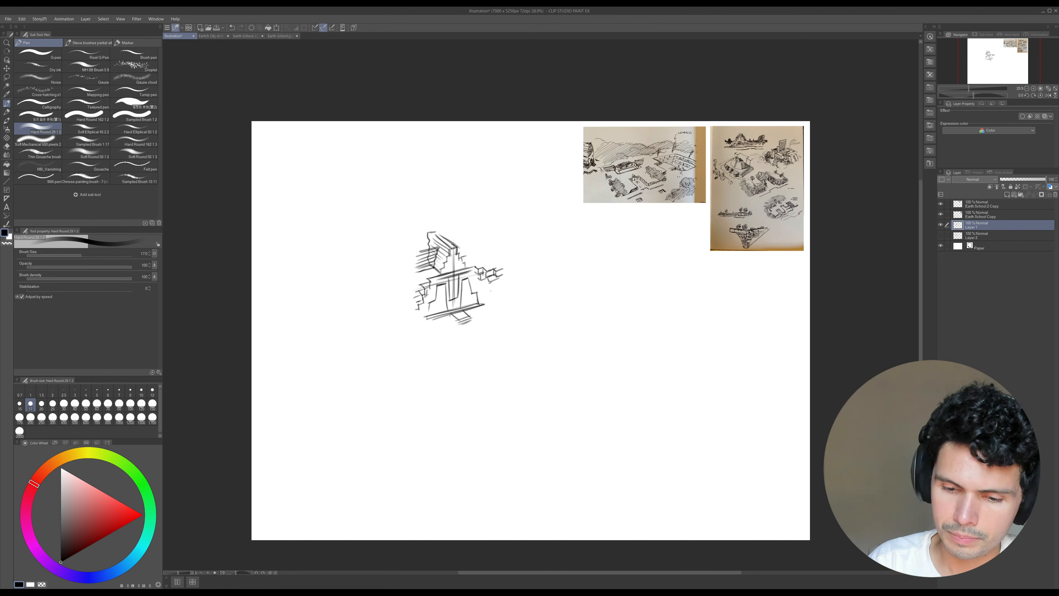
# - Draw receding perspective lines from both wing ends, add wall lines to the right wing and darken the base
pyautogui.moveTo(406, 305); pyautogui.dragTo(438, 354)
pyautogui.moveTo(503, 269); pyautogui.dragTo(558, 314)
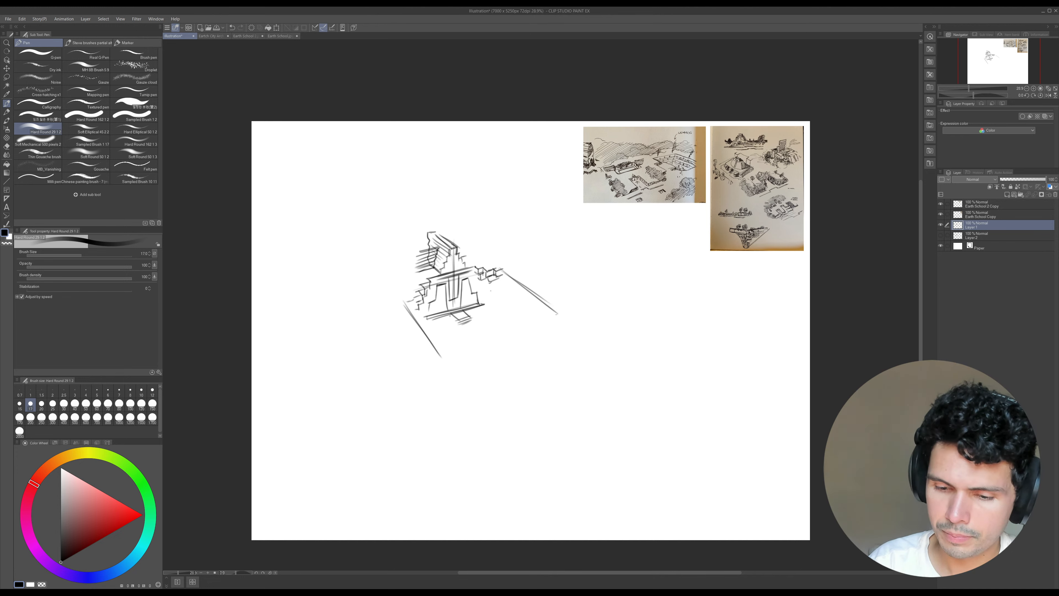
pyautogui.moveTo(491, 280)
pyautogui.mouseDown()
pyautogui.moveTo(439, 290)
pyautogui.moveTo(434, 303)
pyautogui.moveTo(442, 289)
pyautogui.moveTo(444, 312)
pyautogui.moveTo(478, 291)
pyautogui.mouseUp()
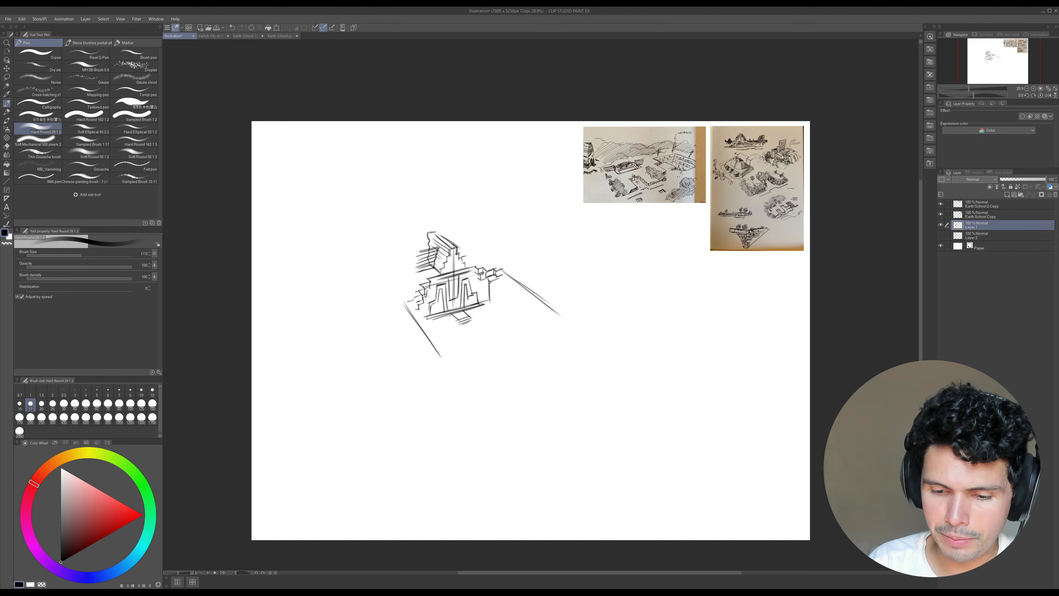
pyautogui.moveTo(473, 278); pyautogui.dragTo(483, 284)
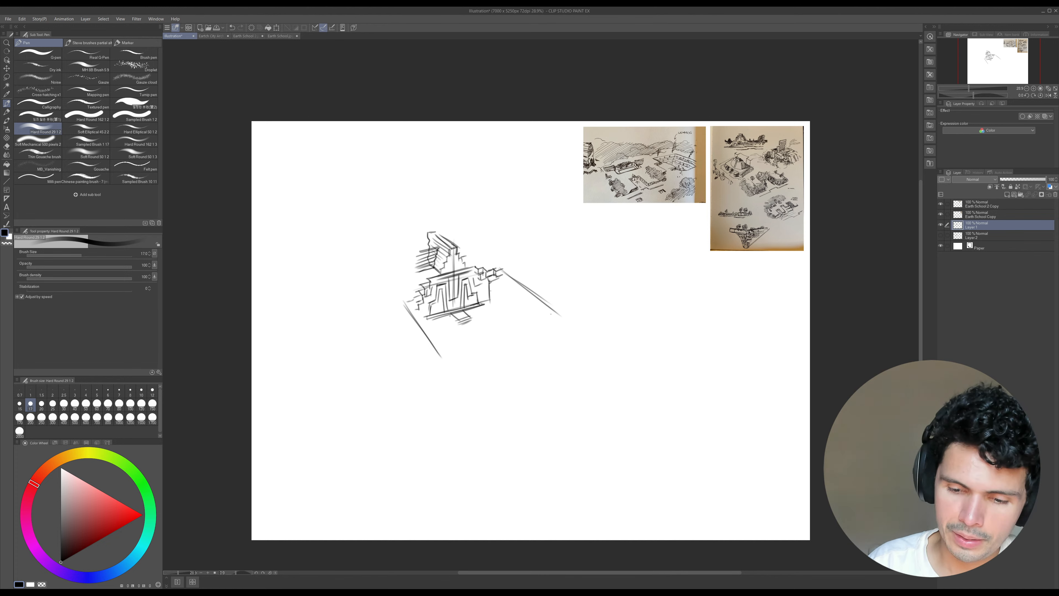
pyautogui.moveTo(425, 320)
pyautogui.mouseDown()
pyautogui.moveTo(485, 298)
pyautogui.moveTo(431, 318)
pyautogui.moveTo(477, 331)
pyautogui.moveTo(425, 329)
pyautogui.moveTo(491, 304)
pyautogui.mouseUp()
# - Outline a long perspective pool in front of the stair, doubling its back and right edges
pyautogui.moveTo(452, 337)
pyautogui.mouseDown()
pyautogui.moveTo(491, 324)
pyautogui.moveTo(460, 332)
pyautogui.moveTo(517, 341)
pyautogui.moveTo(471, 376)
pyautogui.moveTo(493, 403)
pyautogui.mouseUp()
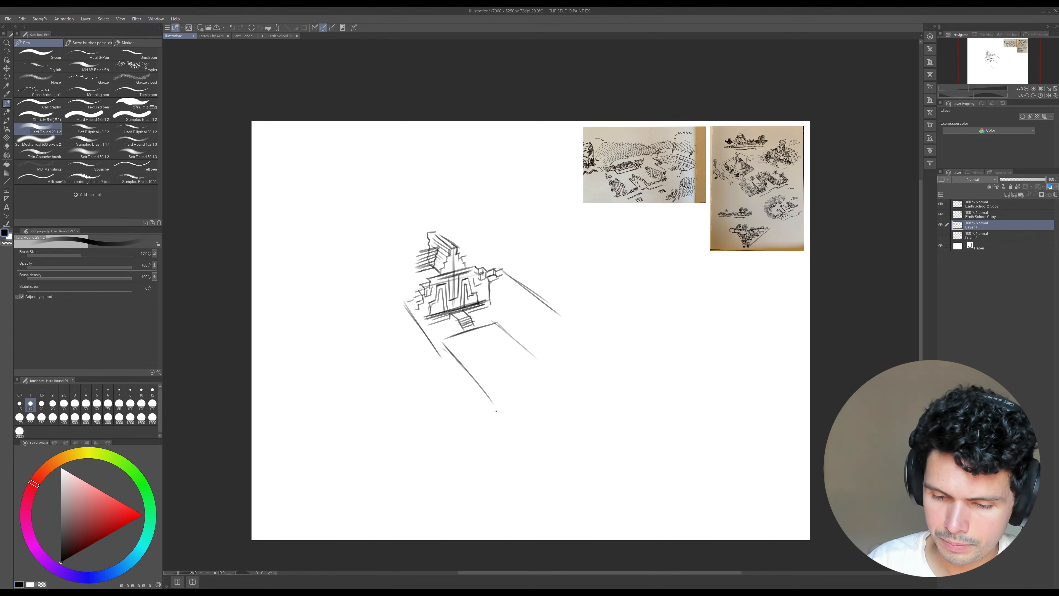
pyautogui.moveTo(497, 322); pyautogui.dragTo(567, 381)
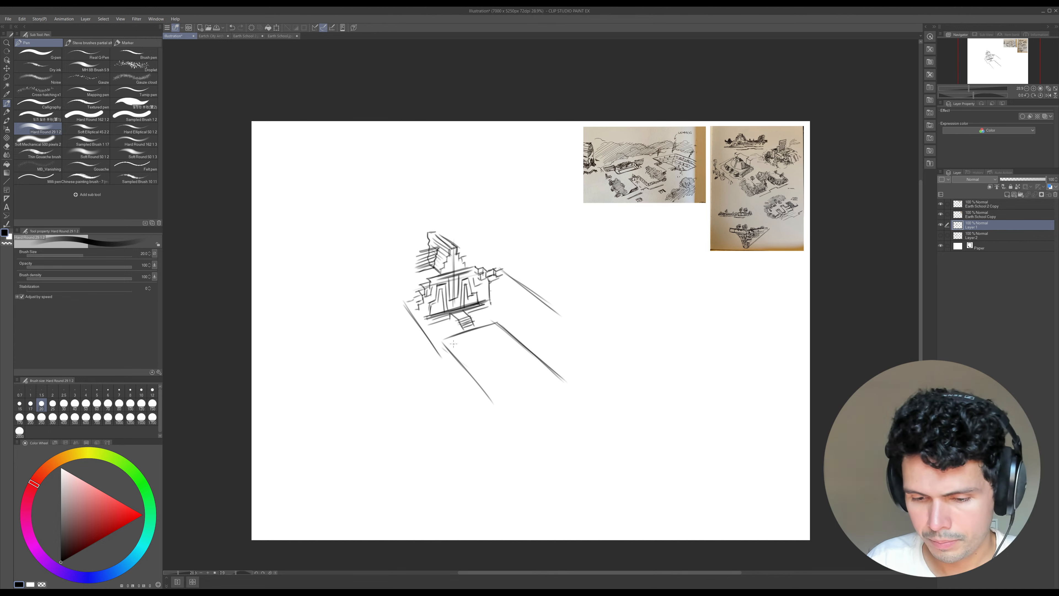
pyautogui.moveTo(450, 343)
pyautogui.mouseDown()
pyautogui.moveTo(495, 325)
pyautogui.moveTo(542, 364)
pyautogui.mouseUp()
pyautogui.moveTo(501, 330); pyautogui.dragTo(557, 384)
# - Fill the pool with broad grey zigzag strokes using a much larger brush
pyautogui.press(']')
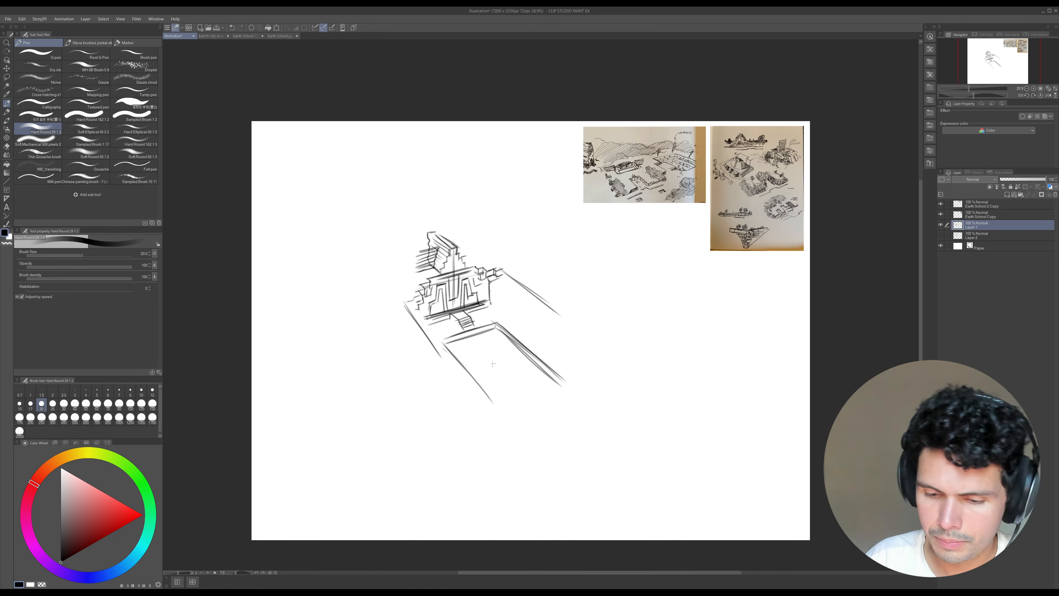
pyautogui.press(']')
pyautogui.press(']')
pyautogui.press(']')
pyautogui.press(']')
pyautogui.press(']')
pyautogui.press(']')
pyautogui.press(']')
pyautogui.press(']')
pyautogui.press(']')
pyautogui.press(']')
pyautogui.press(']')
pyautogui.press(']')
pyautogui.moveTo(450, 340)
pyautogui.mouseDown()
pyautogui.moveTo(501, 344)
pyautogui.moveTo(517, 355)
pyautogui.moveTo(527, 390)
pyautogui.moveTo(556, 389)
pyautogui.mouseUp()
# - Reduce the brush size and sketch a second receding line with vertical pillar strokes on the right courtyard wall
pyautogui.press('[')
pyautogui.press('[')
pyautogui.press('[')
pyautogui.press('[')
pyautogui.press('[')
pyautogui.press('[')
pyautogui.press('[')
pyautogui.press('[')
pyautogui.press('[')
pyautogui.press('[')
pyautogui.press('[')
pyautogui.press('[')
pyautogui.press('[')
pyautogui.press('[')
pyautogui.moveTo(492, 283)
pyautogui.mouseDown()
pyautogui.moveTo(493, 304)
pyautogui.moveTo(507, 291)
pyautogui.moveTo(501, 304)
pyautogui.moveTo(517, 286)
pyautogui.moveTo(558, 323)
pyautogui.mouseUp()
pyautogui.moveTo(520, 292); pyautogui.dragTo(521, 316)
pyautogui.moveTo(526, 297); pyautogui.dragTo(523, 312)
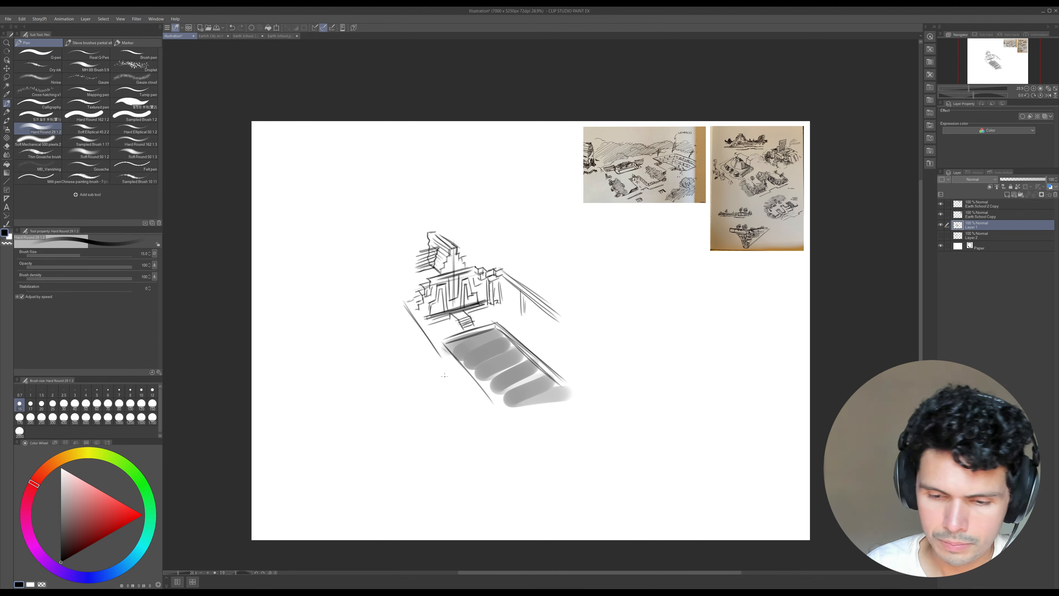
# - Scale the whole temple and pool sketch down proportionally toward its upper-left corner
pyautogui.hotkey('ctrl', 't')
pyautogui.moveTo(572, 405); pyautogui.dragTo(502, 340)
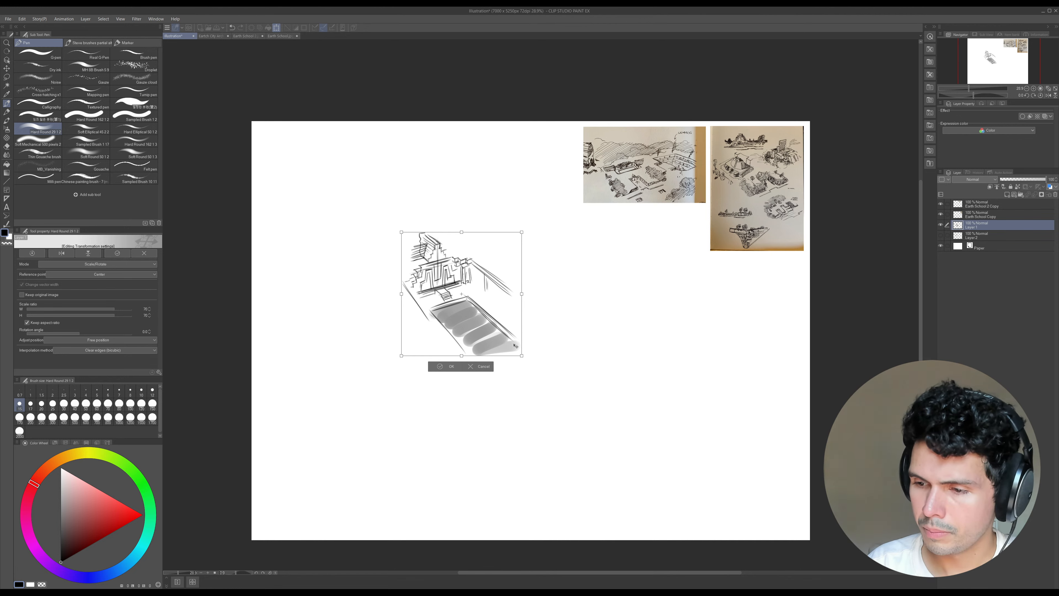
pyautogui.click(449, 366)
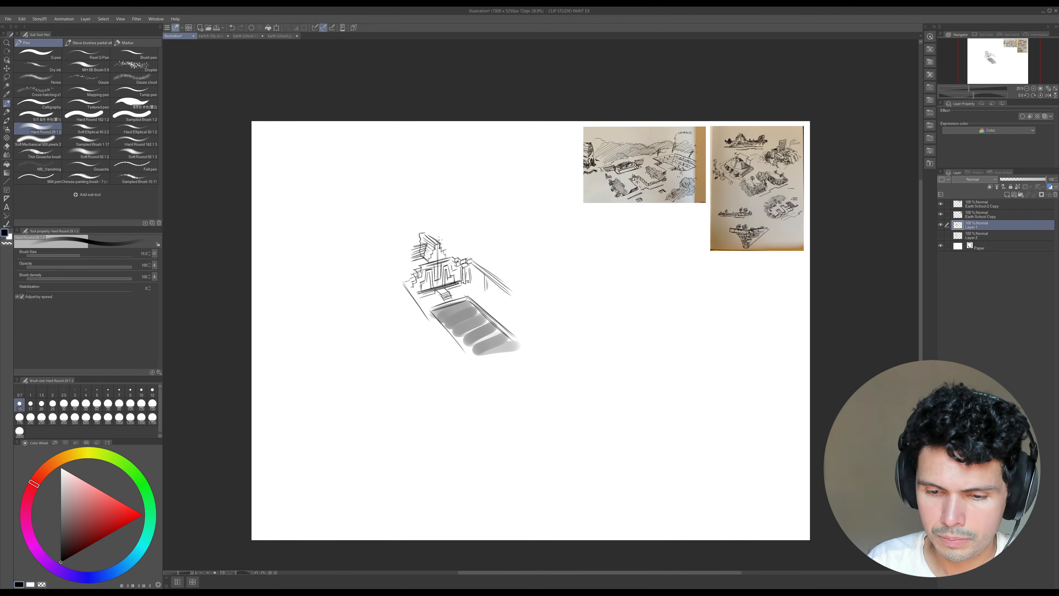
# - Extend lines from the tower top, add a small rounded ornament above the right corner, and draw columns along the right wall
pyautogui.moveTo(440, 237); pyautogui.dragTo(455, 240)
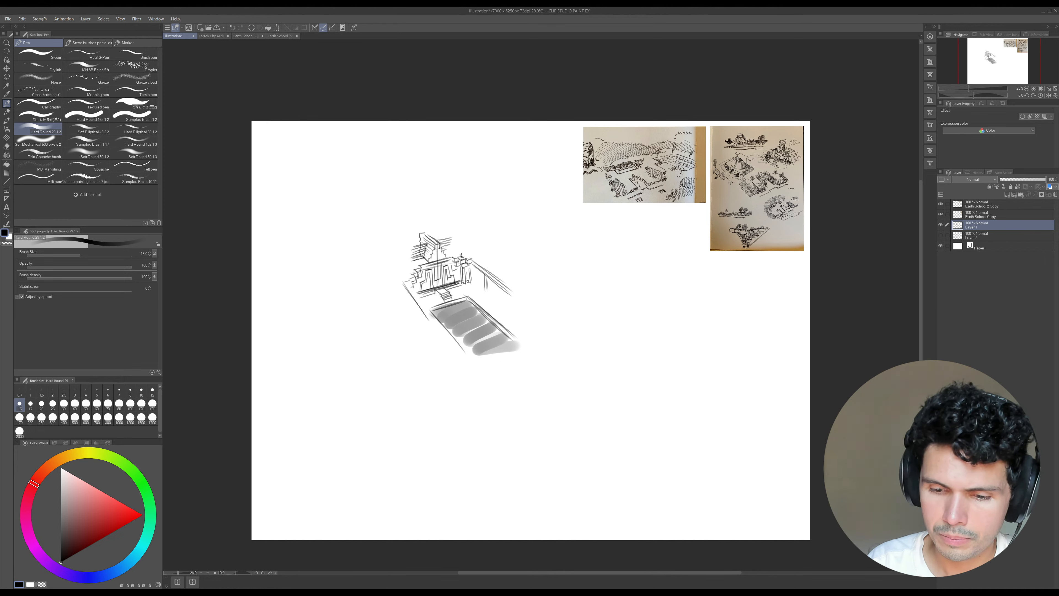
pyautogui.moveTo(459, 258); pyautogui.dragTo(464, 251)
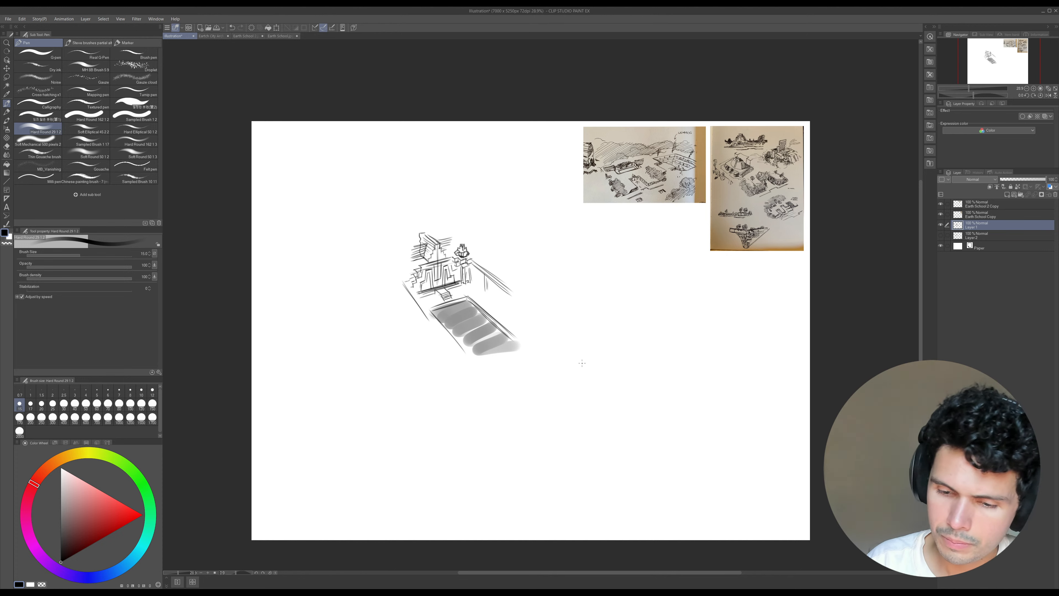
pyautogui.moveTo(503, 292)
pyautogui.mouseDown()
pyautogui.moveTo(506, 304)
pyautogui.moveTo(485, 290)
pyautogui.mouseUp()
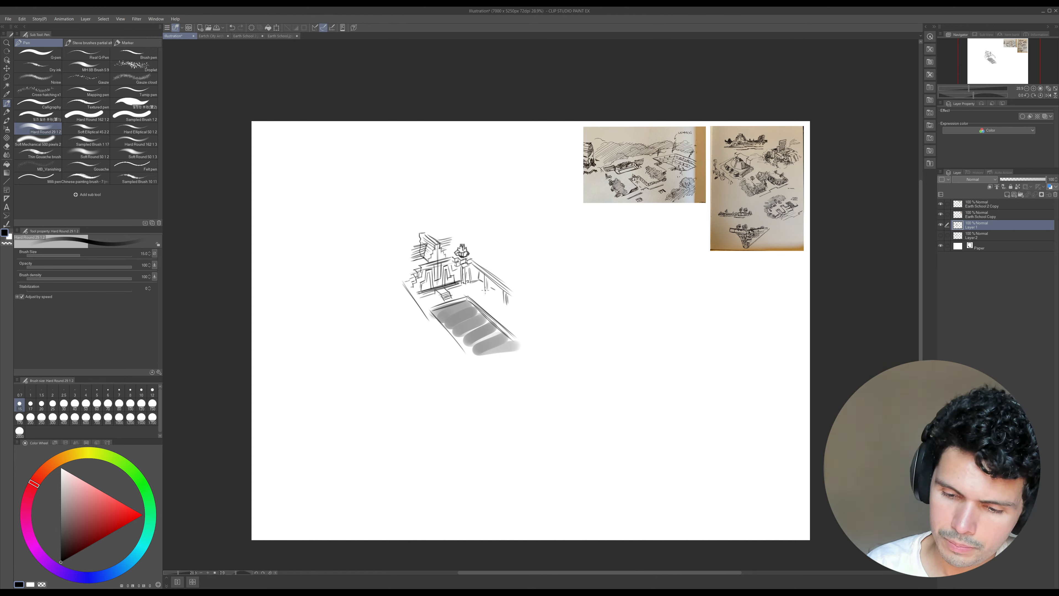
pyautogui.moveTo(488, 280); pyautogui.dragTo(503, 299)
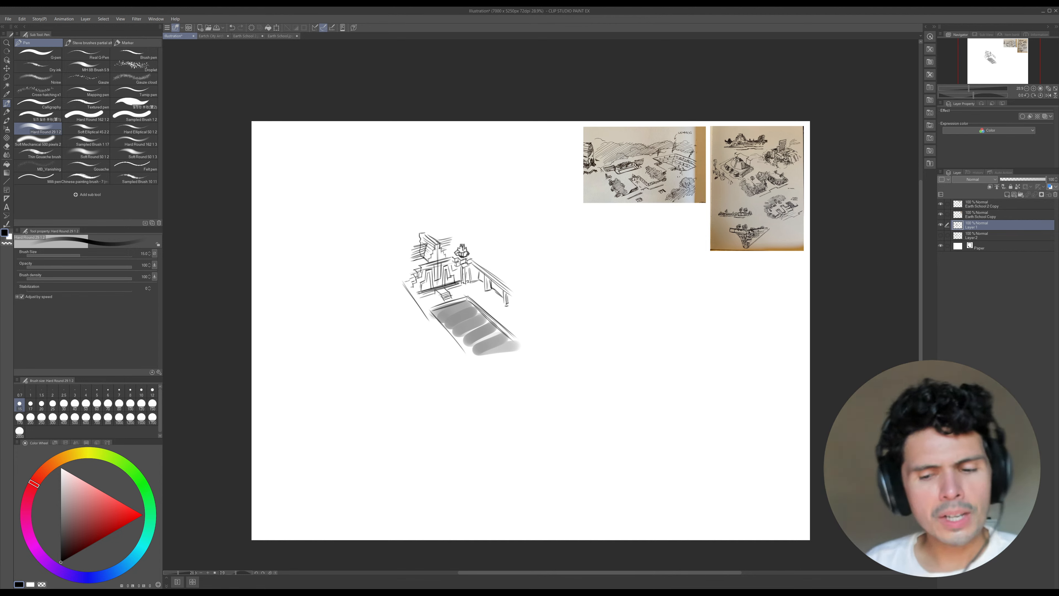
# - Erase part of the dense hatching left of the tower's stepped top with a small hard eraser
pyautogui.press('e')
pyautogui.press('[')
pyautogui.press('[')
pyautogui.press('[')
pyautogui.press('[')
pyautogui.press('[')
pyautogui.press('[')
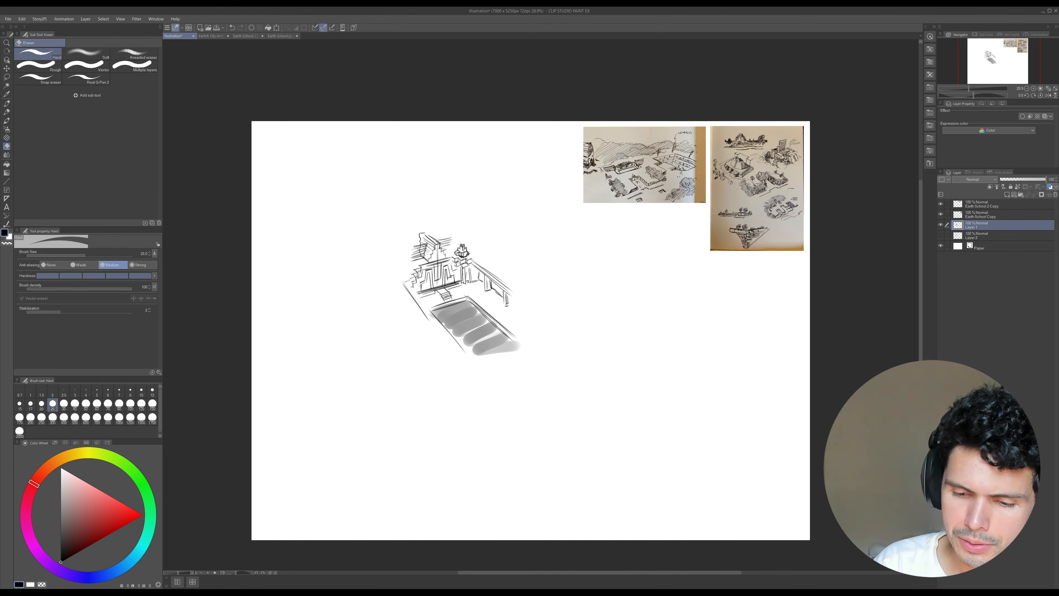
pyautogui.moveTo(421, 249)
pyautogui.mouseDown()
pyautogui.moveTo(412, 246)
pyautogui.moveTo(426, 244)
pyautogui.mouseUp()
pyautogui.press(']')
pyautogui.press(']')
pyautogui.press('p')
# - Examine the school building and courtyard sketches on the two reference sheets up close
pyautogui.hotkey('ctrl', 'space')
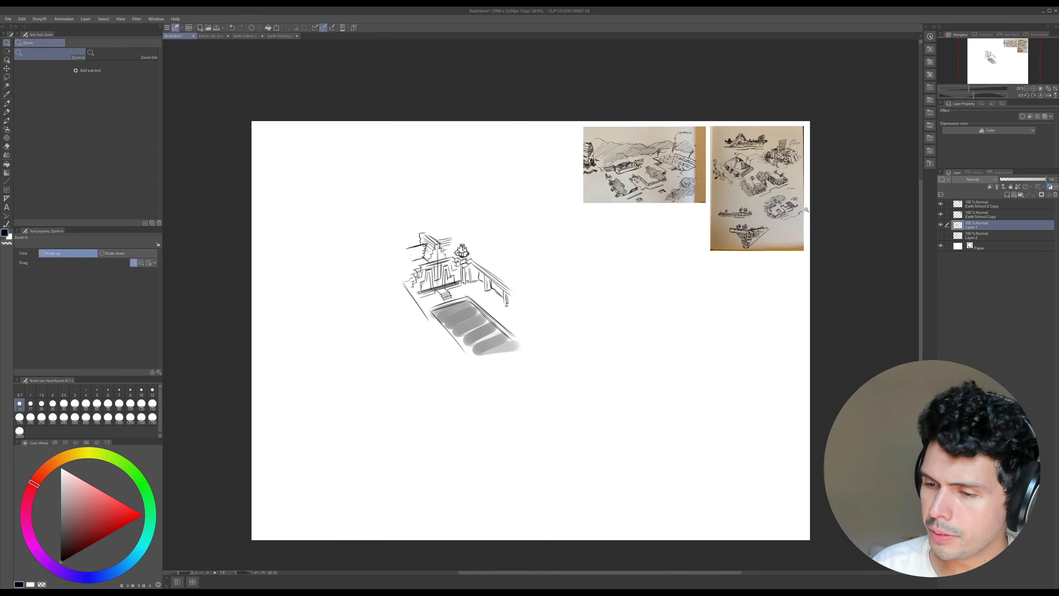
pyautogui.moveTo(810, 212); pyautogui.dragTo(833, 216)
pyautogui.moveTo(802, 222); pyautogui.dragTo(782, 291)
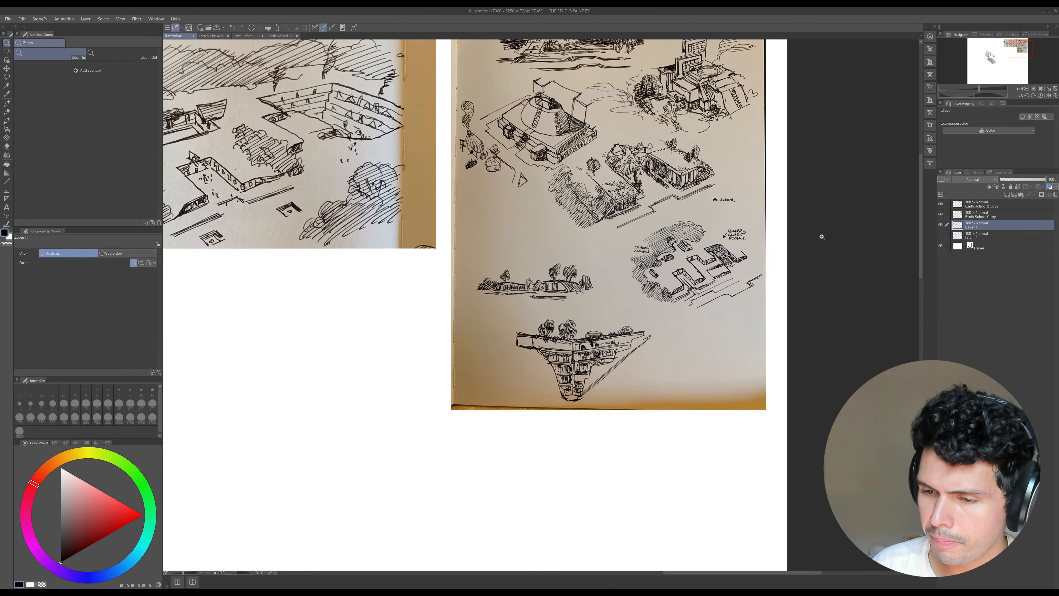
pyautogui.scroll(-3, 819, 236)
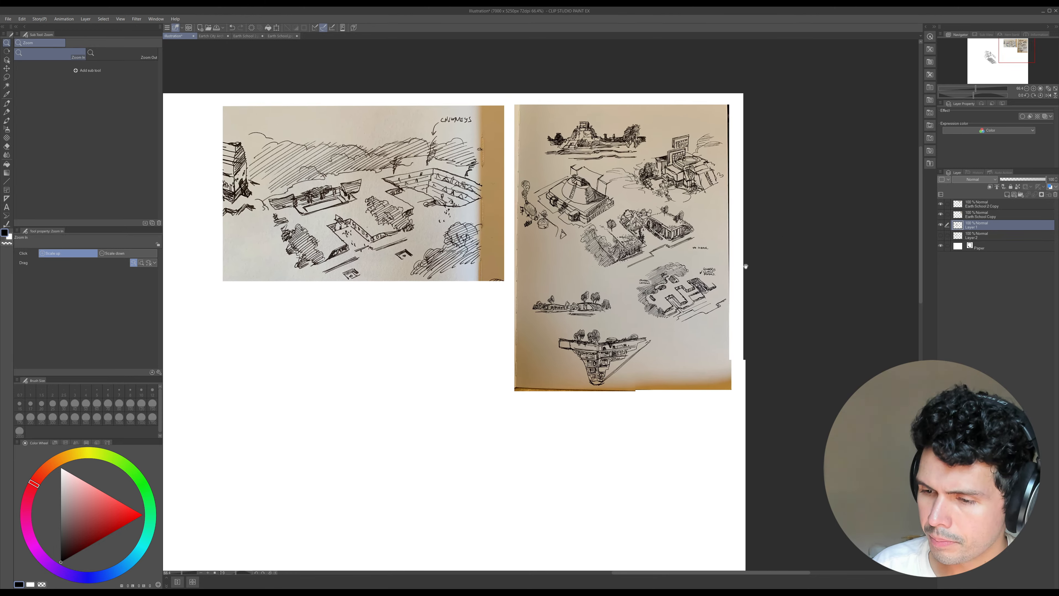
pyautogui.scroll(4, 783, 230)
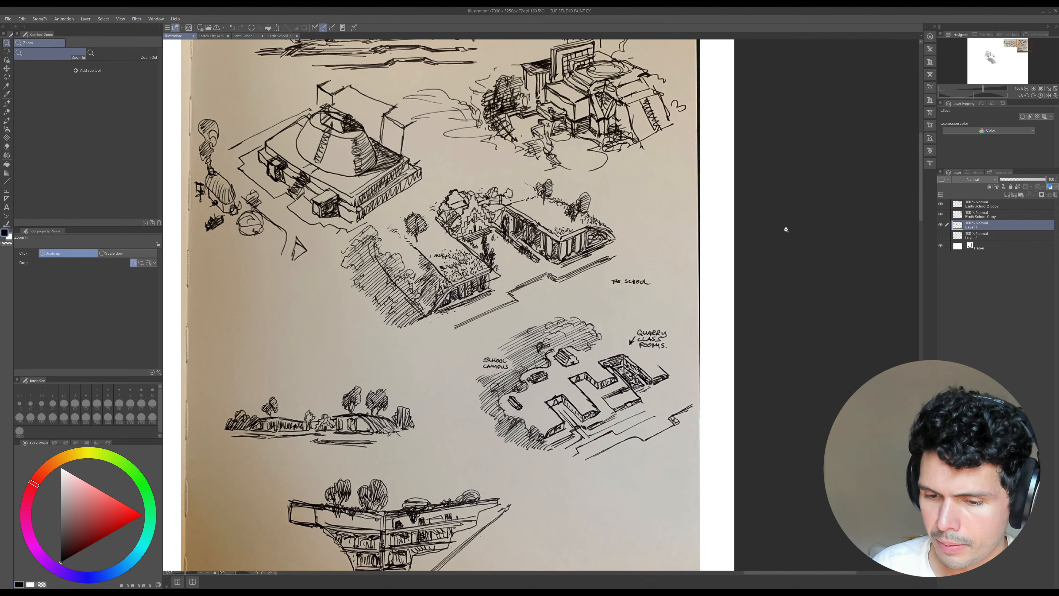
pyautogui.scroll(-5, 809, 224)
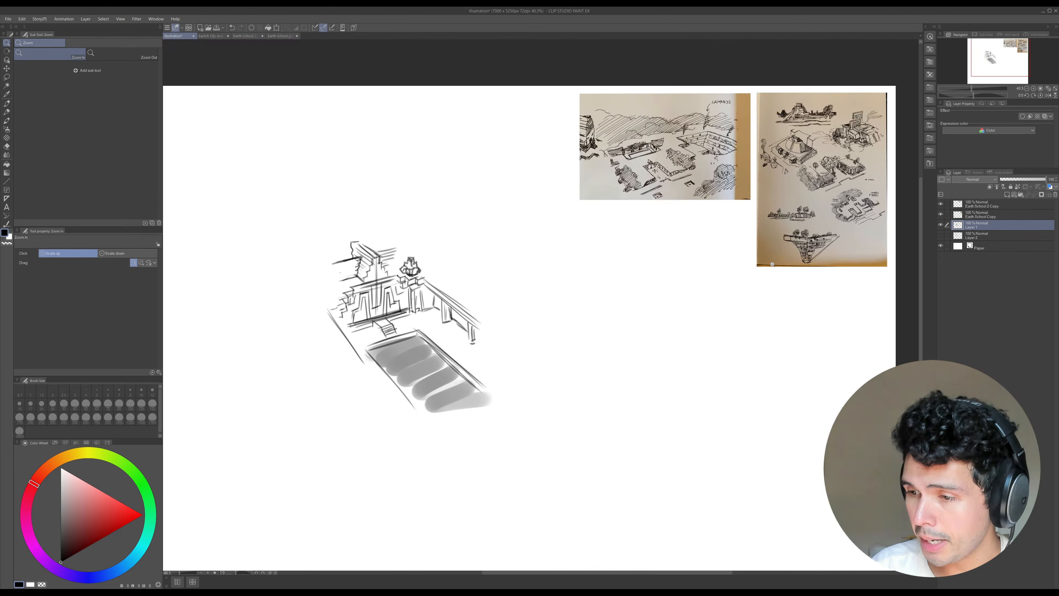
pyautogui.scroll(-2, 747, 267)
# - Outline the pool's near end and extend the right gallery with heavy, straight roof lines
pyautogui.press('p')
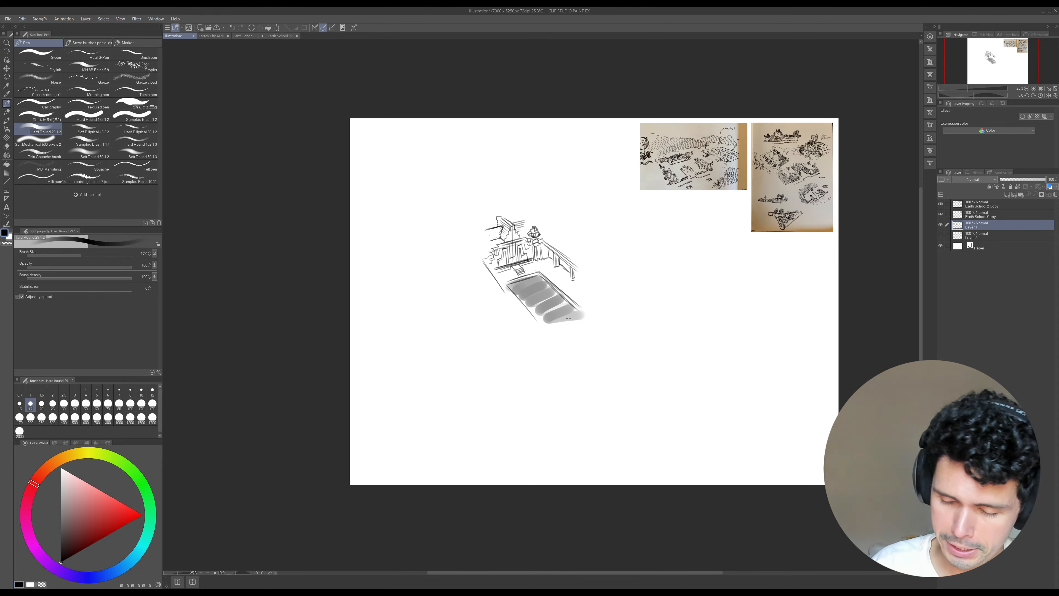
pyautogui.moveTo(542, 326); pyautogui.dragTo(585, 320)
pyautogui.press('e')
pyautogui.press('p')
pyautogui.moveTo(546, 239)
pyautogui.mouseDown()
pyautogui.moveTo(610, 290)
pyautogui.moveTo(542, 239)
pyautogui.moveTo(609, 294)
pyautogui.moveTo(585, 284)
pyautogui.moveTo(602, 302)
pyautogui.mouseUp()
# - Draw a heavy straight left courtyard edge and a long slanted line crossing in front of the courtyard
pyautogui.moveTo(481, 259); pyautogui.dragTo(533, 330)
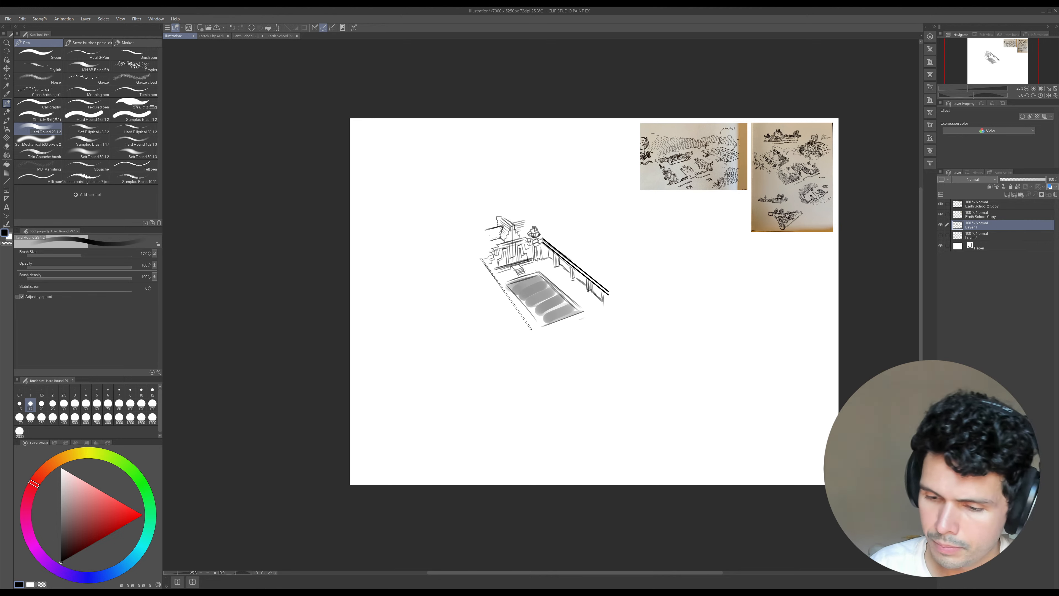
pyautogui.keyDown('shift'); pyautogui.click(529, 325); pyautogui.keyUp('shift')
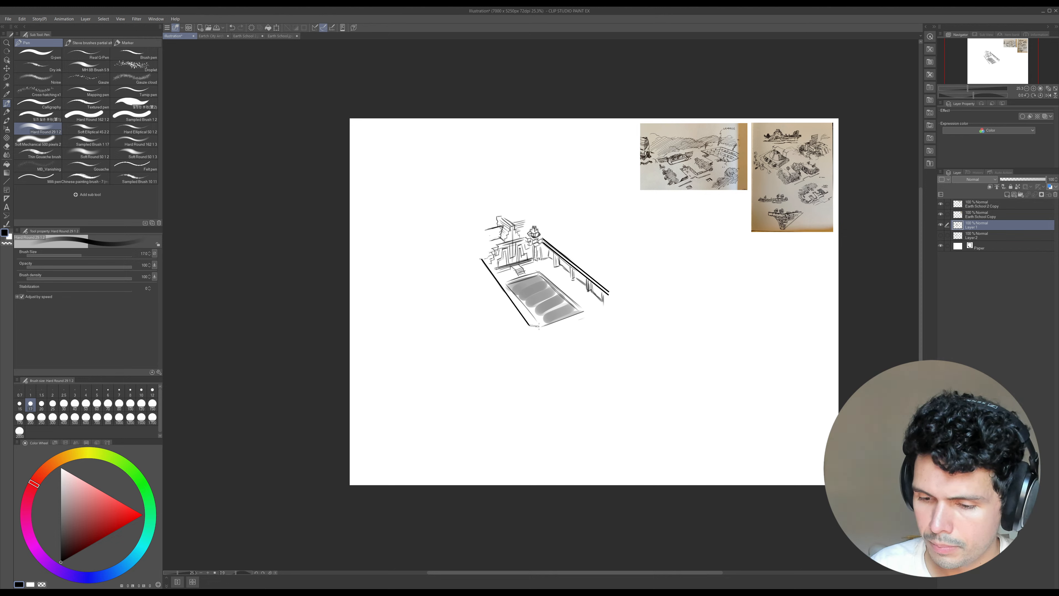
pyautogui.keyDown('shift'); pyautogui.click(645, 281); pyautogui.keyUp('shift')
pyautogui.moveTo(488, 341); pyautogui.dragTo(465, 341)
# - Enlarge the eraser and remove the slanted line's section between the two courtyard walls
pyautogui.press('e')
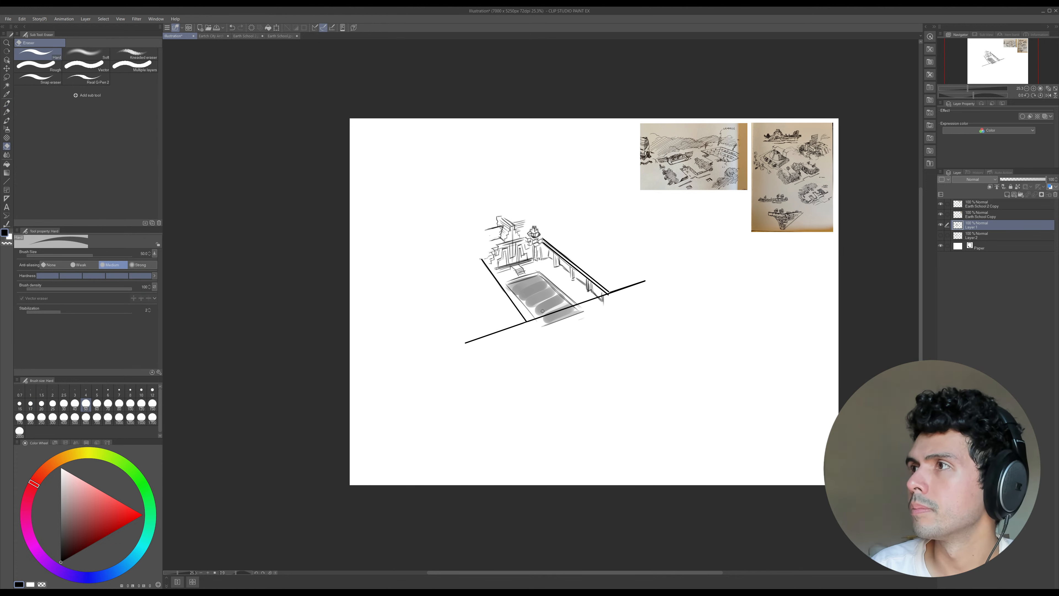
pyautogui.press(']')
pyautogui.press(']')
pyautogui.press(']')
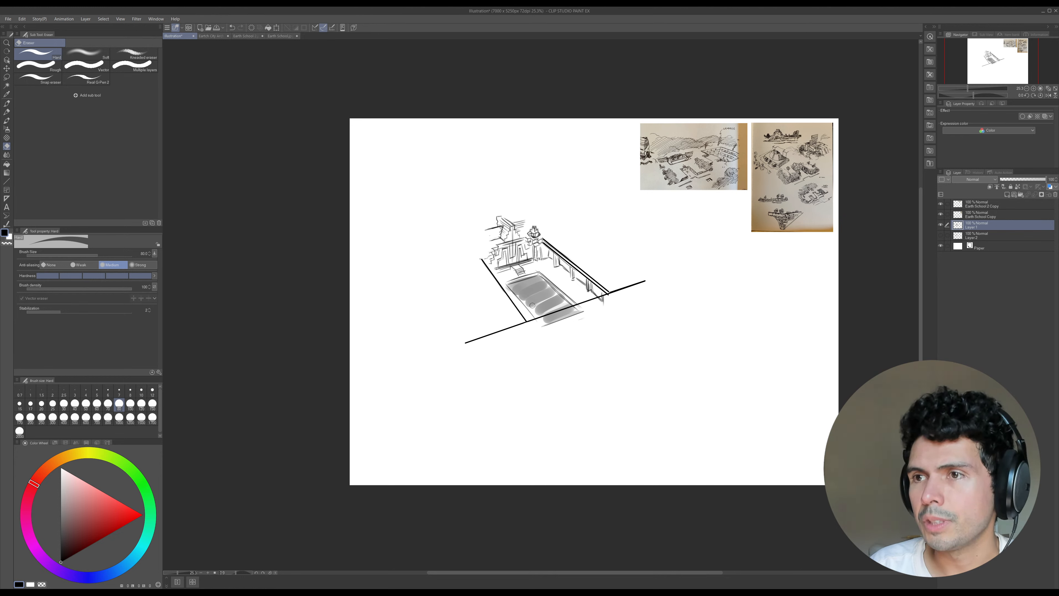
pyautogui.moveTo(526, 322)
pyautogui.mouseDown()
pyautogui.moveTo(605, 296)
pyautogui.moveTo(597, 297)
pyautogui.moveTo(609, 309)
pyautogui.moveTo(615, 295)
pyautogui.moveTo(615, 307)
pyautogui.moveTo(617, 293)
pyautogui.moveTo(641, 284)
pyautogui.moveTo(611, 310)
pyautogui.moveTo(638, 299)
pyautogui.moveTo(609, 310)
pyautogui.moveTo(642, 298)
pyautogui.mouseUp()
pyautogui.press(']')
# - Detail the right front wing with columns and a rounded end, and rule a long slanted line in front of the courtyard
pyautogui.press('p')
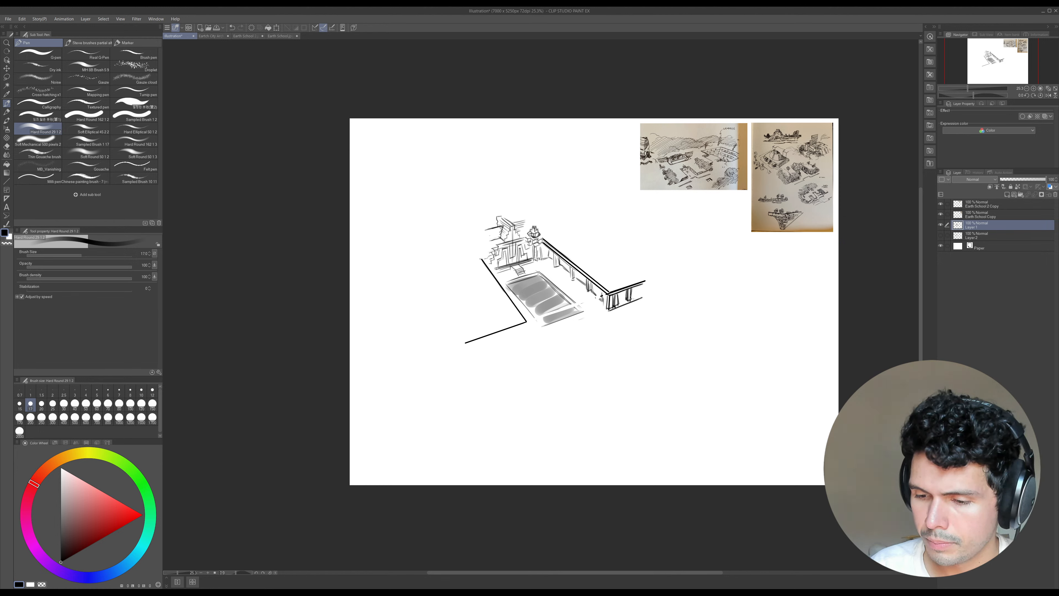
pyautogui.moveTo(637, 287)
pyautogui.mouseDown()
pyautogui.moveTo(636, 300)
pyautogui.moveTo(643, 285)
pyautogui.moveTo(647, 297)
pyautogui.moveTo(662, 287)
pyautogui.mouseUp()
pyautogui.moveTo(653, 294); pyautogui.dragTo(663, 288)
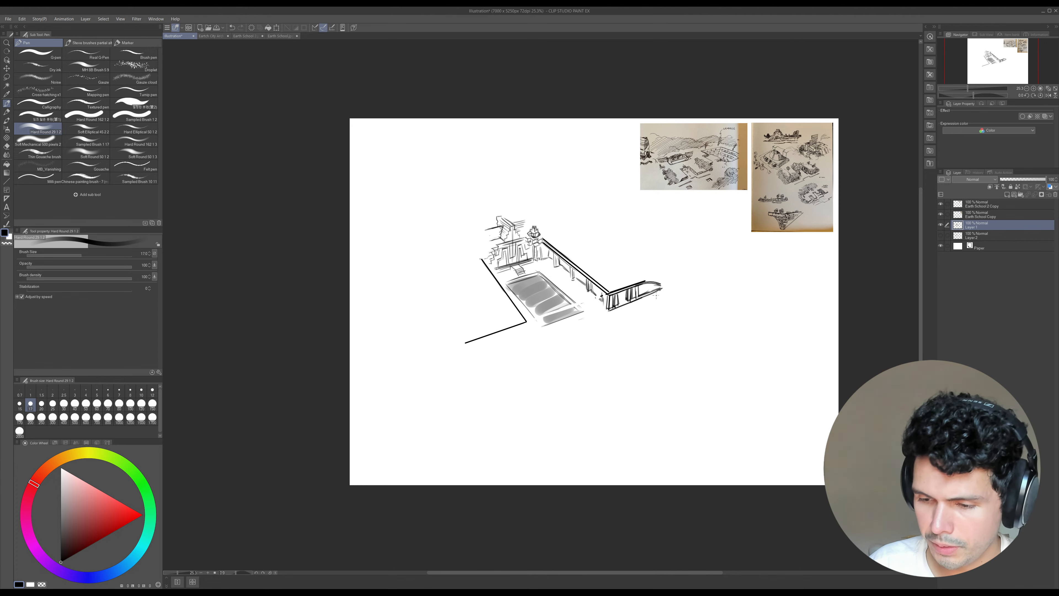
pyautogui.keyDown('shift'); pyautogui.click(467, 361); pyautogui.keyUp('shift')
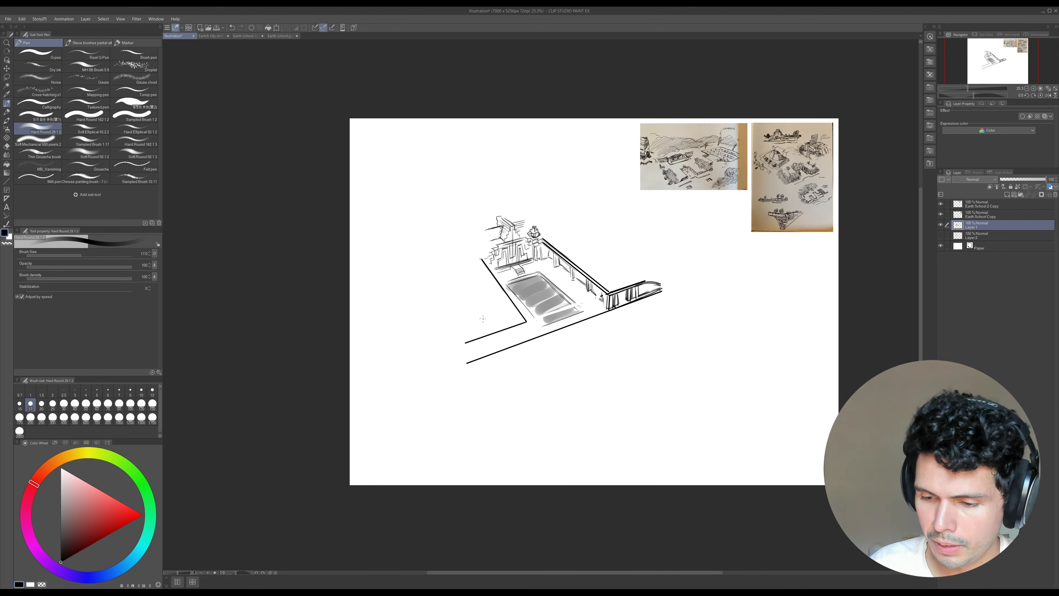
# - Draw the left front wing with a curved outer end and columns, and touch up the right wing's rounded end
pyautogui.moveTo(522, 325)
pyautogui.mouseDown()
pyautogui.moveTo(523, 337)
pyautogui.moveTo(525, 322)
pyautogui.moveTo(459, 362)
pyautogui.mouseUp()
pyautogui.press('e')
pyautogui.press('p')
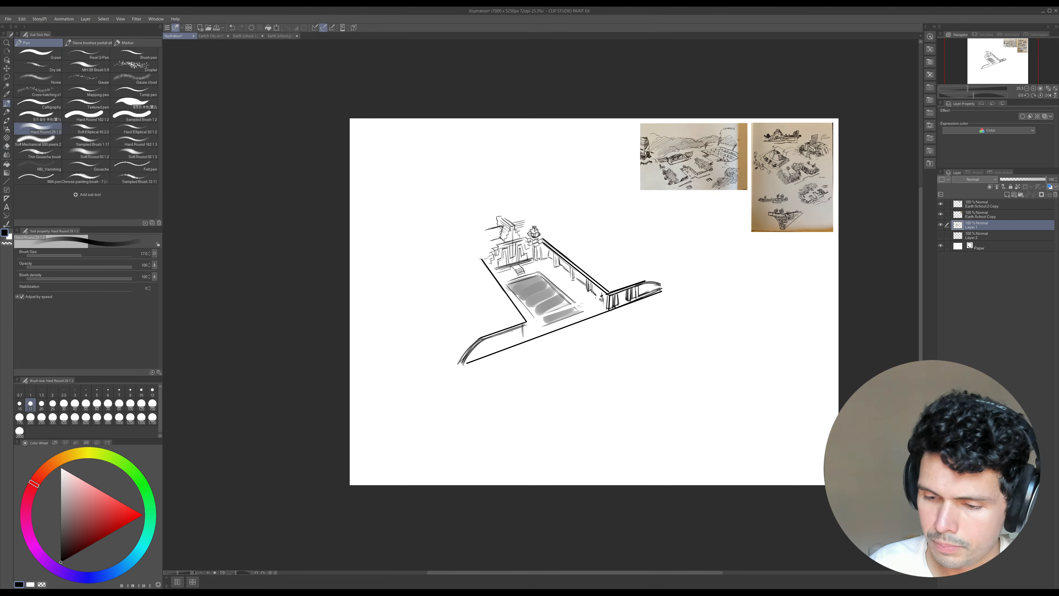
pyautogui.moveTo(519, 329)
pyautogui.mouseDown()
pyautogui.moveTo(520, 342)
pyautogui.moveTo(485, 354)
pyautogui.mouseUp()
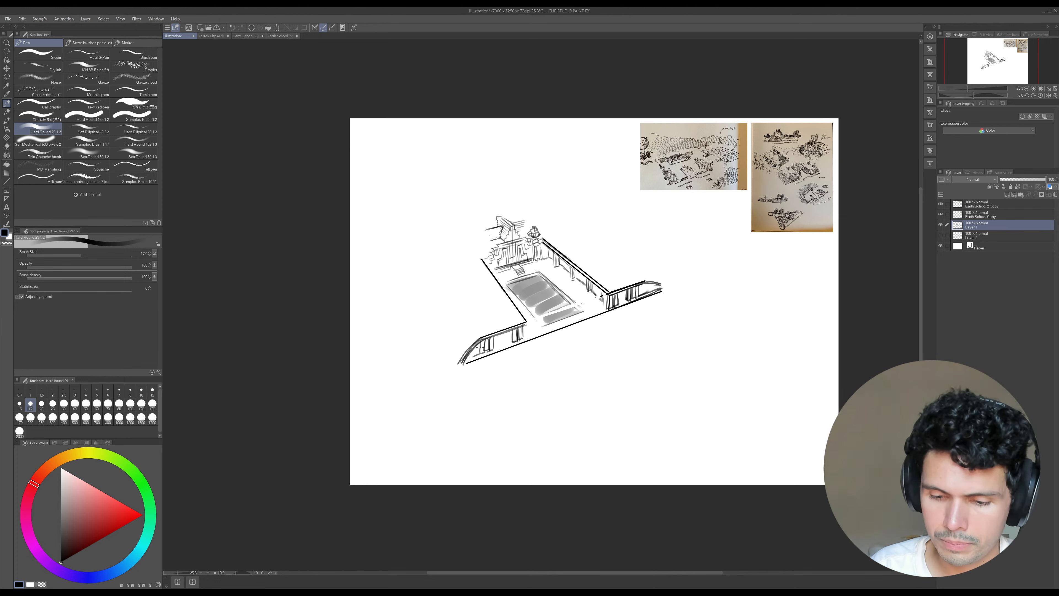
pyautogui.moveTo(480, 338)
pyautogui.mouseDown()
pyautogui.moveTo(464, 362)
pyautogui.moveTo(509, 340)
pyautogui.mouseUp()
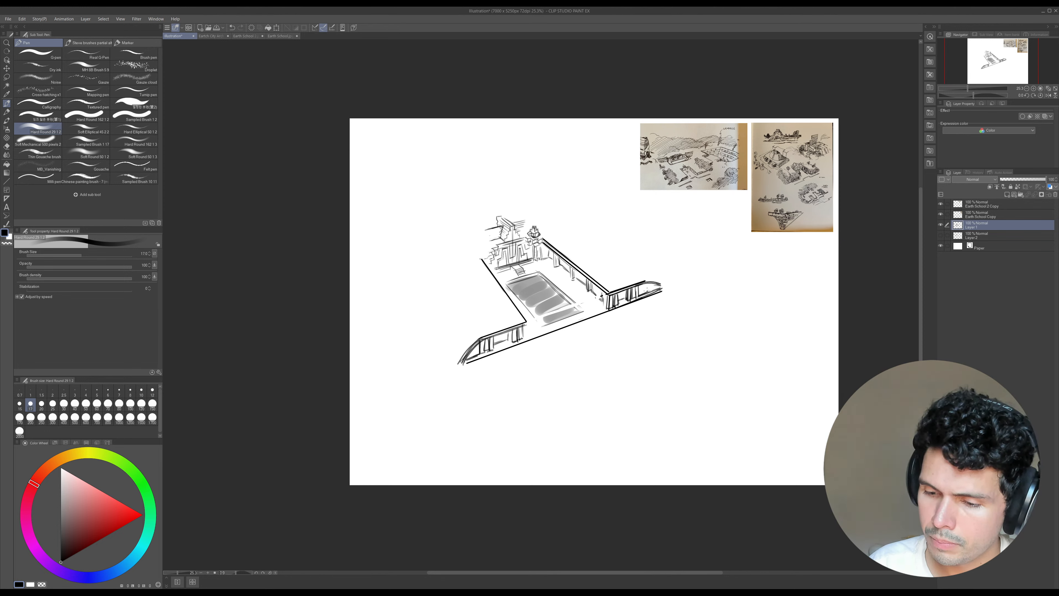
pyautogui.moveTo(639, 285)
pyautogui.mouseDown()
pyautogui.moveTo(638, 295)
pyautogui.moveTo(664, 283)
pyautogui.mouseUp()
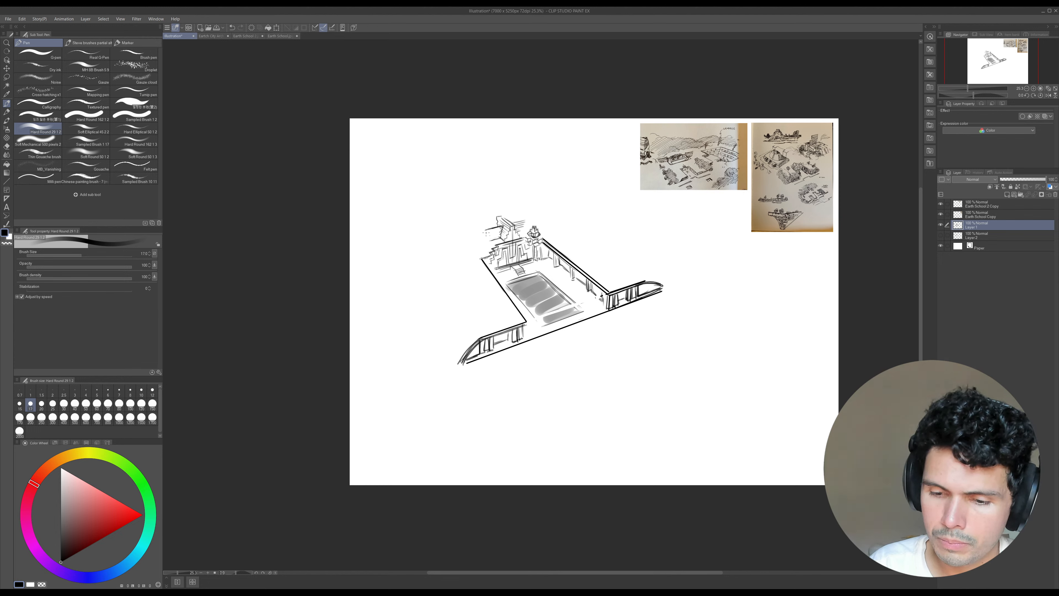
# - Add short roof strokes to the temple's upper tier and a thin line extending outward from its left side
pyautogui.moveTo(484, 230)
pyautogui.mouseDown()
pyautogui.moveTo(490, 238)
pyautogui.moveTo(501, 230)
pyautogui.mouseUp()
pyautogui.moveTo(487, 236); pyautogui.dragTo(500, 233)
pyautogui.moveTo(489, 238)
pyautogui.mouseDown()
pyautogui.moveTo(525, 226)
pyautogui.moveTo(466, 240)
pyautogui.mouseUp()
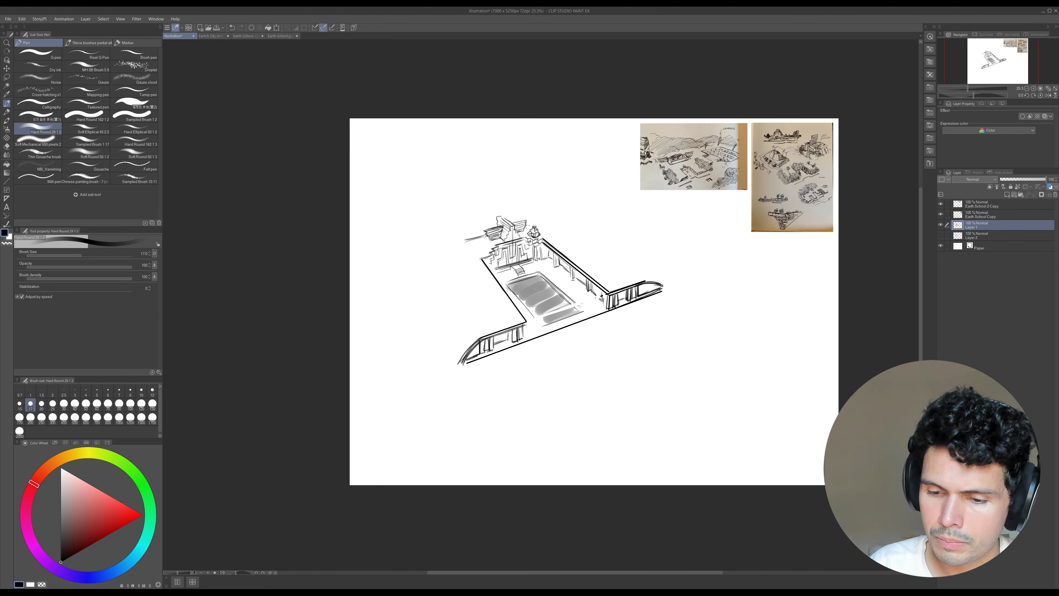
pyautogui.moveTo(540, 230); pyautogui.dragTo(537, 221)
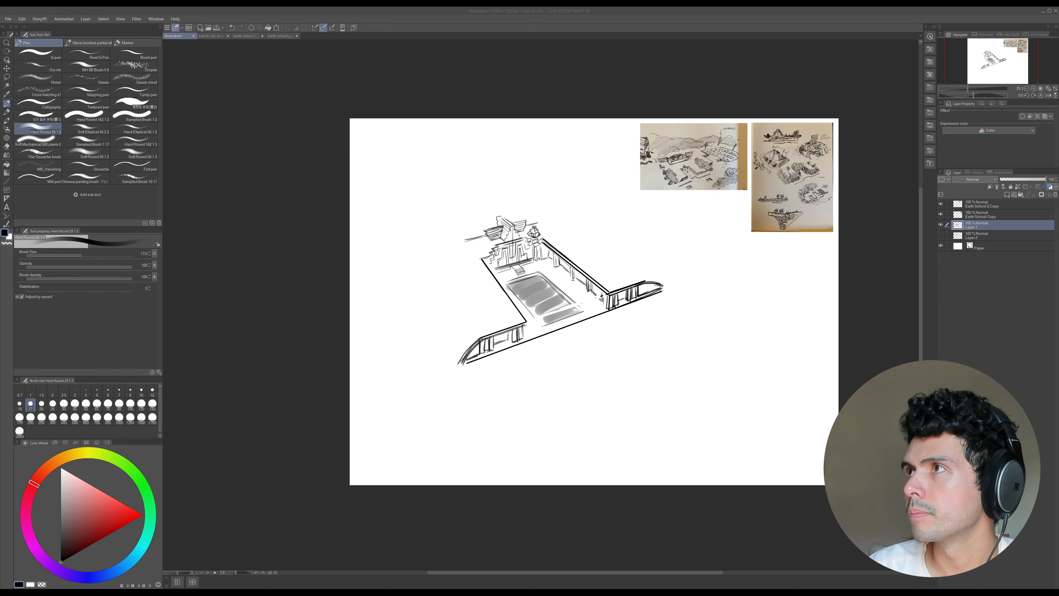
pyautogui.click(513, 304)
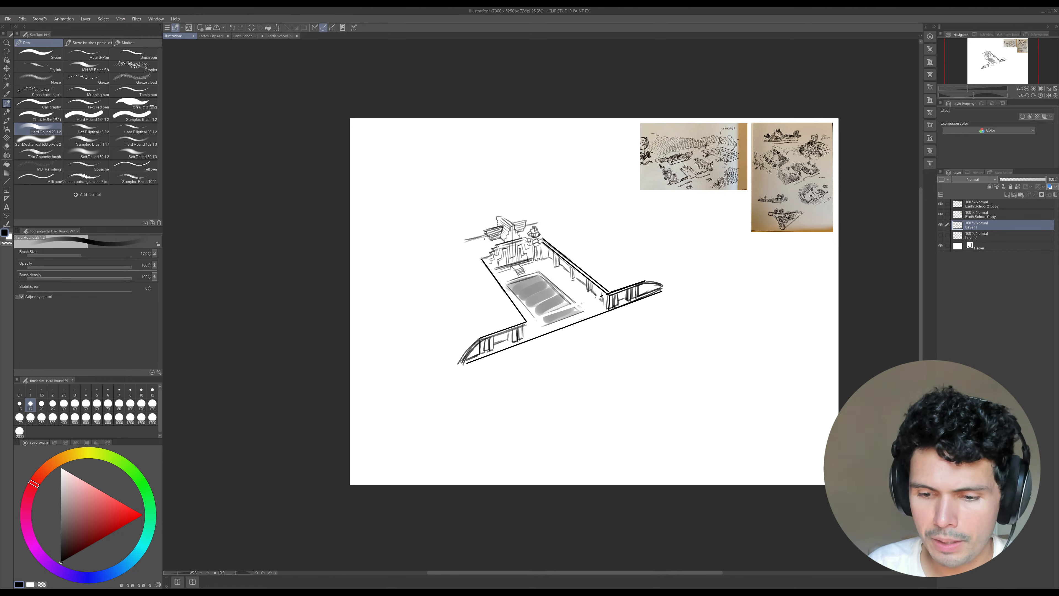
# - Draw a curved ground line sweeping away from both sides of the temple
pyautogui.moveTo(485, 237); pyautogui.dragTo(420, 269)
pyautogui.press('e')
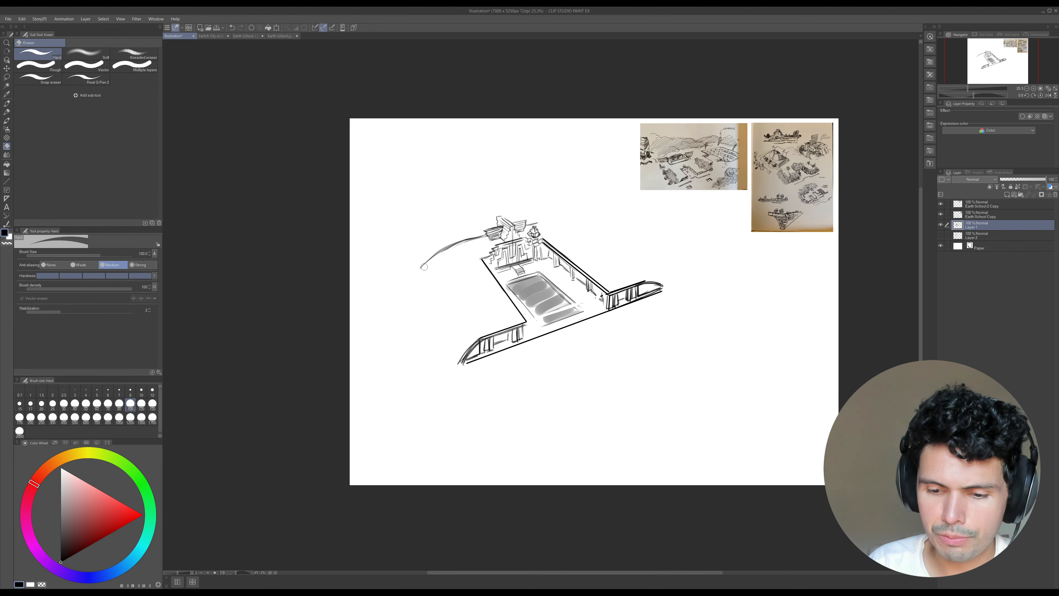
pyautogui.press('p')
pyautogui.moveTo(535, 226); pyautogui.dragTo(589, 219)
# - Outline a tall cluster of rounded tree crowns at the left end of the curved ground line
pyautogui.moveTo(460, 237)
pyautogui.mouseDown()
pyautogui.moveTo(409, 275)
pyautogui.moveTo(415, 266)
pyautogui.moveTo(429, 294)
pyautogui.moveTo(389, 284)
pyautogui.moveTo(432, 281)
pyautogui.moveTo(437, 309)
pyautogui.moveTo(403, 304)
pyautogui.moveTo(421, 322)
pyautogui.mouseUp()
pyautogui.moveTo(397, 324)
pyautogui.mouseDown()
pyautogui.moveTo(379, 338)
pyautogui.moveTo(382, 267)
pyautogui.moveTo(395, 254)
pyautogui.mouseUp()
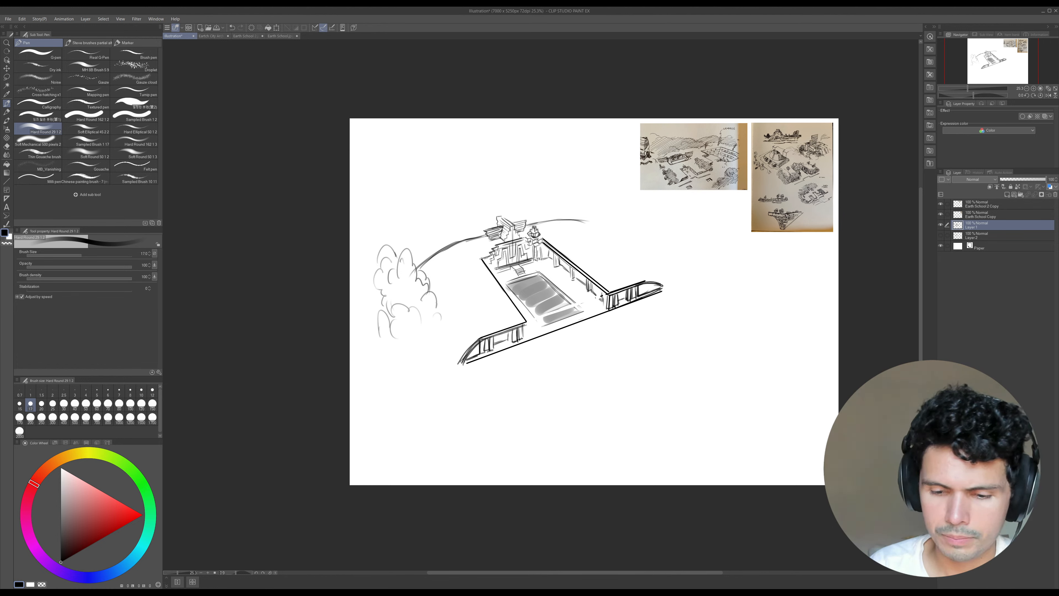
pyautogui.moveTo(440, 325)
pyautogui.mouseDown()
pyautogui.moveTo(433, 342)
pyautogui.moveTo(446, 345)
pyautogui.moveTo(434, 362)
pyautogui.moveTo(418, 336)
pyautogui.moveTo(417, 355)
pyautogui.moveTo(400, 356)
pyautogui.moveTo(437, 362)
pyautogui.moveTo(438, 374)
pyautogui.mouseUp()
pyautogui.moveTo(371, 264)
pyautogui.mouseDown()
pyautogui.moveTo(378, 246)
pyautogui.moveTo(416, 353)
pyautogui.mouseUp()
# - Shade the left tree cluster with broad soft grey strokes, varying the brush size between the crowns and the base
pyautogui.press(']')
pyautogui.press(']')
pyautogui.press(']')
pyautogui.press(']')
pyautogui.press(']')
pyautogui.press(']')
pyautogui.press(']')
pyautogui.press(']')
pyautogui.press(']')
pyautogui.press(']')
pyautogui.press(']')
pyautogui.press(']')
pyautogui.press(']')
pyautogui.press(']')
pyautogui.press(']')
pyautogui.press(']')
pyautogui.press(']')
pyautogui.press(']')
pyautogui.press('[')
pyautogui.press('[')
pyautogui.press('[')
pyautogui.press('[')
pyautogui.press('[')
pyautogui.press('[')
pyautogui.press('[')
pyautogui.press('[')
pyautogui.press('[')
pyautogui.press('[')
pyautogui.press('[')
pyautogui.moveTo(382, 313); pyautogui.dragTo(383, 343)
pyautogui.moveTo(389, 329)
pyautogui.mouseDown()
pyautogui.moveTo(407, 340)
pyautogui.moveTo(416, 319)
pyautogui.moveTo(407, 336)
pyautogui.moveTo(413, 319)
pyautogui.moveTo(431, 340)
pyautogui.mouseUp()
pyautogui.press(']')
pyautogui.press(']')
pyautogui.press(']')
pyautogui.press(']')
pyautogui.press(']')
pyautogui.press(']')
pyautogui.moveTo(400, 290); pyautogui.dragTo(396, 306)
pyautogui.moveTo(405, 254)
pyautogui.mouseDown()
pyautogui.moveTo(412, 308)
pyautogui.moveTo(385, 282)
pyautogui.moveTo(373, 304)
pyautogui.mouseUp()
pyautogui.press('[')
pyautogui.moveTo(422, 343)
pyautogui.mouseDown()
pyautogui.moveTo(415, 371)
pyautogui.moveTo(426, 365)
pyautogui.moveTo(415, 362)
pyautogui.moveTo(437, 364)
pyautogui.moveTo(413, 371)
pyautogui.mouseUp()
# - Reduce the brush size to 17 and redraw the rounded crown outlines over the lower half of the tree cluster
pyautogui.press('[')
pyautogui.press('[')
pyautogui.press('[')
pyautogui.press('[')
pyautogui.press('[')
pyautogui.press('[')
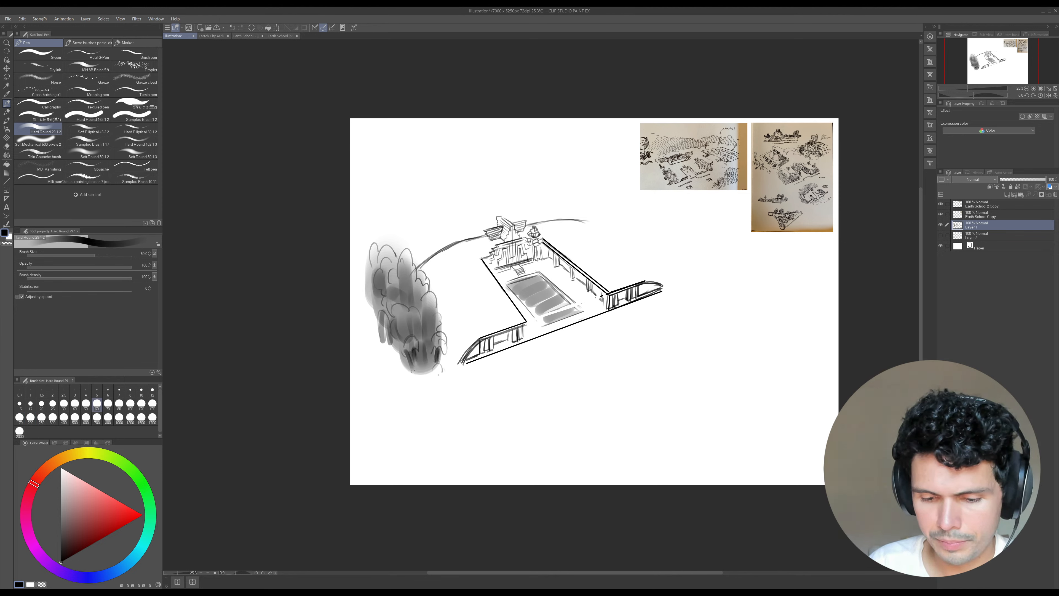
pyautogui.press('[')
pyautogui.press('[')
pyautogui.press('[')
pyautogui.press('[')
pyautogui.press('[')
pyautogui.press('[')
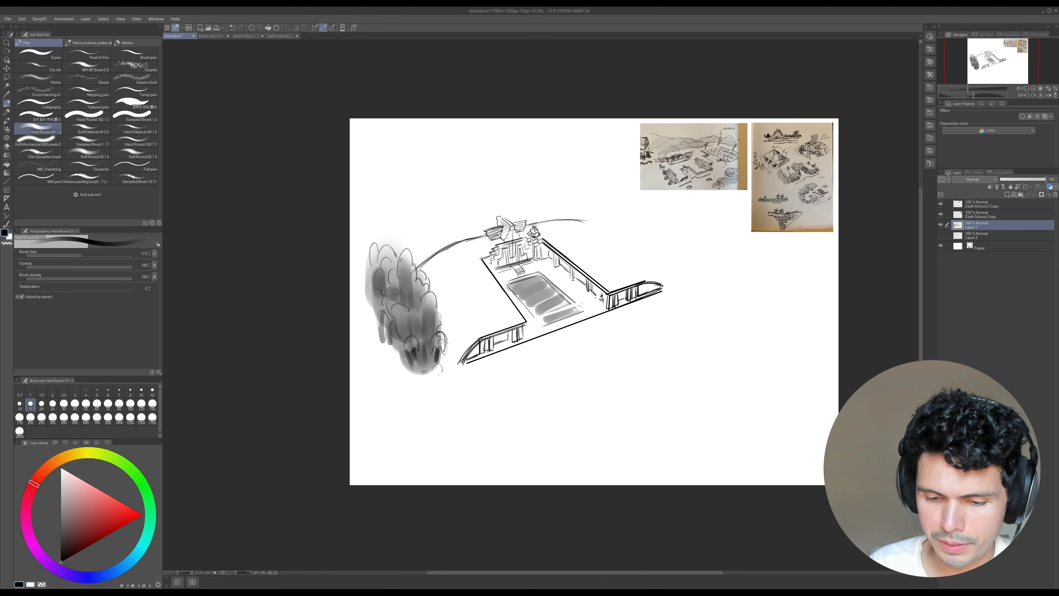
pyautogui.moveTo(441, 327)
pyautogui.mouseDown()
pyautogui.moveTo(425, 313)
pyautogui.moveTo(424, 293)
pyautogui.moveTo(423, 318)
pyautogui.moveTo(413, 309)
pyautogui.moveTo(419, 325)
pyautogui.moveTo(413, 331)
pyautogui.moveTo(396, 308)
pyautogui.moveTo(407, 330)
pyautogui.mouseUp()
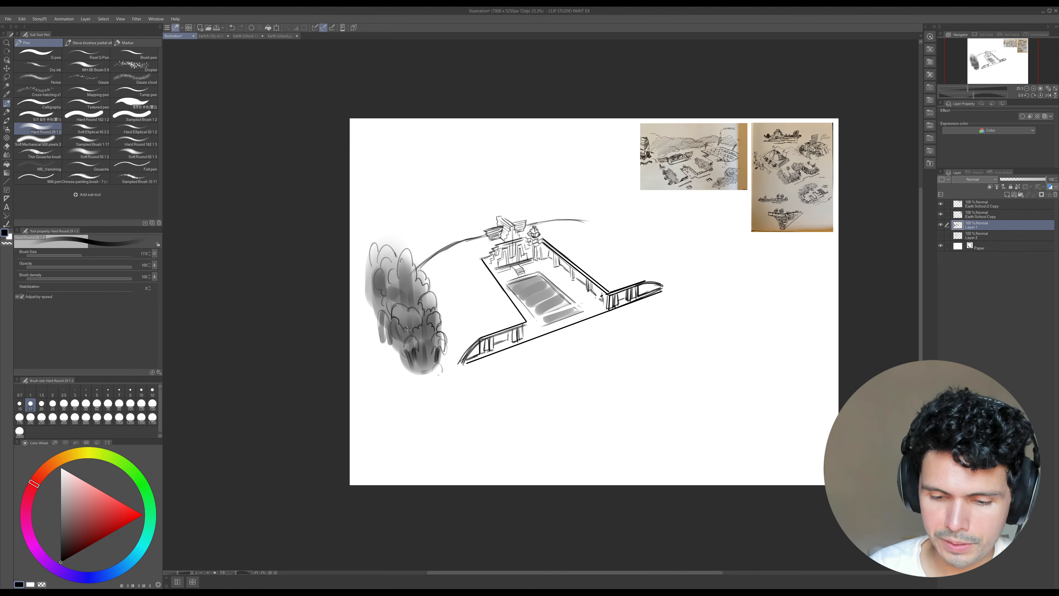
# - Enlarge the brush and darken the base of the left tree cluster with a rounded bush
pyautogui.press(']')
pyautogui.press(']')
pyautogui.press(']')
pyautogui.press(']')
pyautogui.press(']')
pyautogui.press(']')
pyautogui.press(']')
pyautogui.press(']')
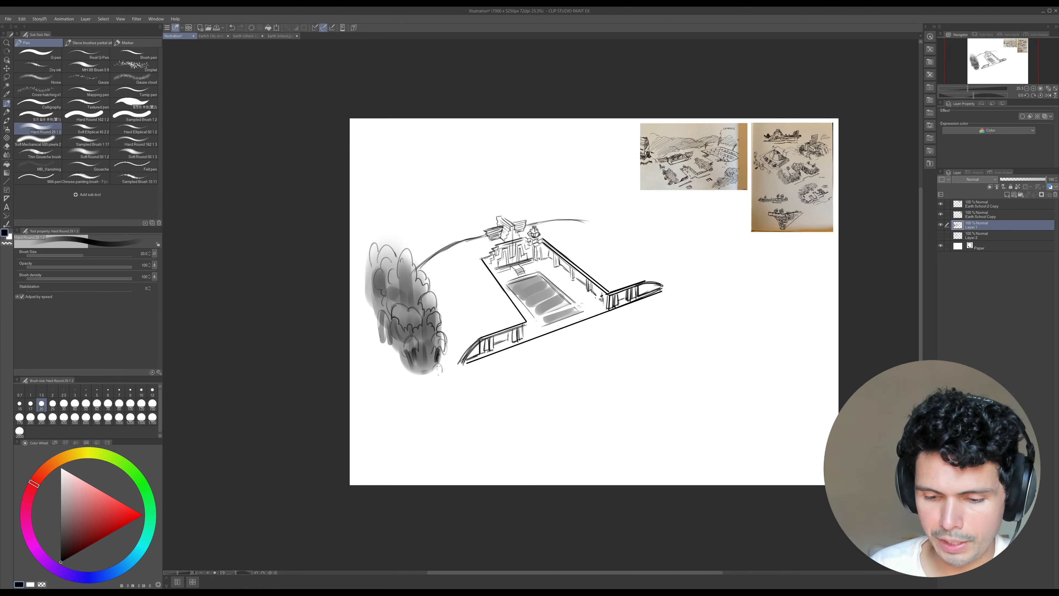
pyautogui.press(']')
pyautogui.press(']')
pyautogui.press(']')
pyautogui.moveTo(436, 366); pyautogui.dragTo(433, 378)
# - Shift the whole temple drawing lower and slightly to the right on the page
pyautogui.press('[')
pyautogui.press('[')
pyautogui.press('[')
pyautogui.press('[')
pyautogui.press('[')
pyautogui.press('[')
pyautogui.moveTo(610, 331); pyautogui.dragTo(622, 372)
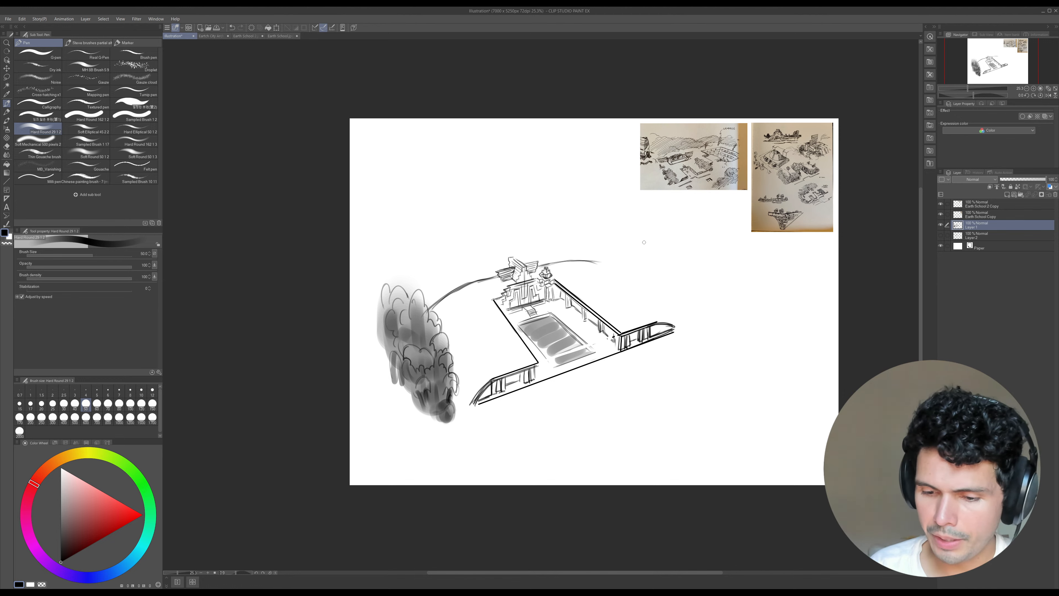
pyautogui.hotkey('ctrl', 'space')
pyautogui.moveTo(701, 162)
pyautogui.mouseDown()
pyautogui.moveTo(765, 187)
pyautogui.moveTo(742, 201)
pyautogui.moveTo(723, 246)
pyautogui.moveTo(739, 183)
pyautogui.mouseUp()
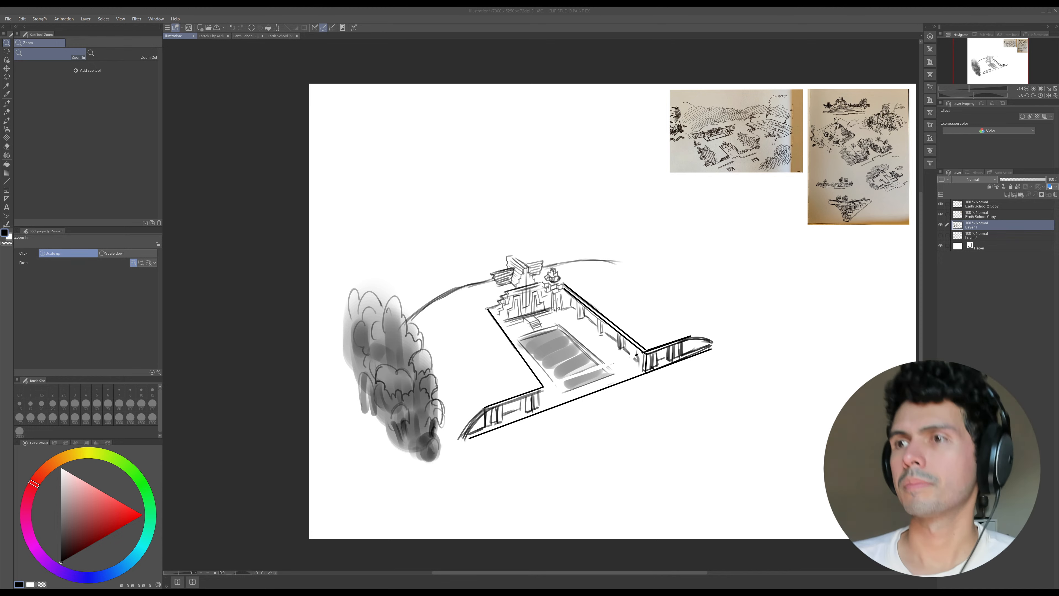
pyautogui.click(731, 356)
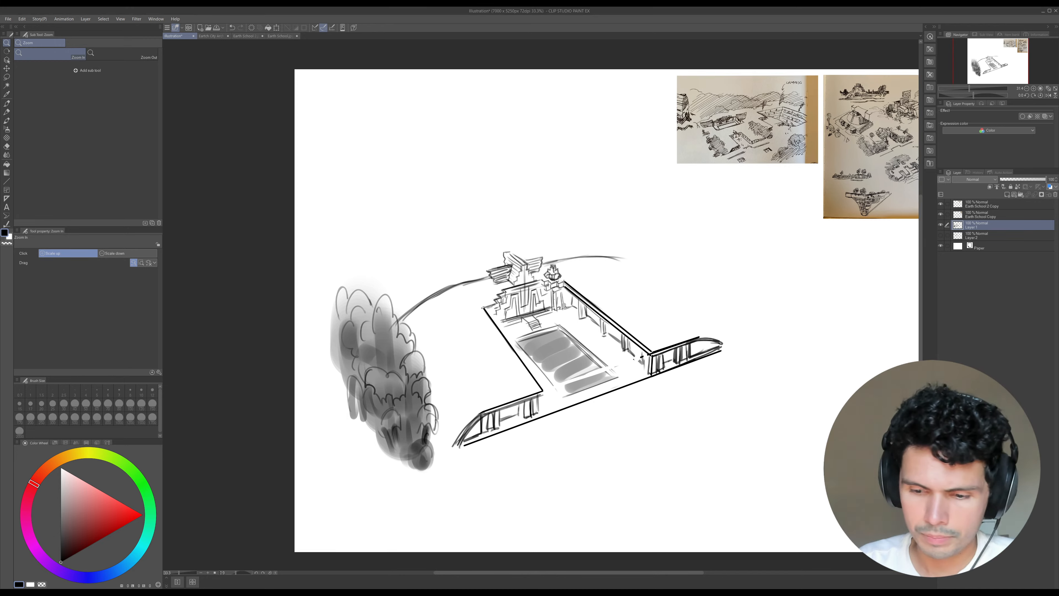
pyautogui.moveTo(733, 360); pyautogui.dragTo(717, 350)
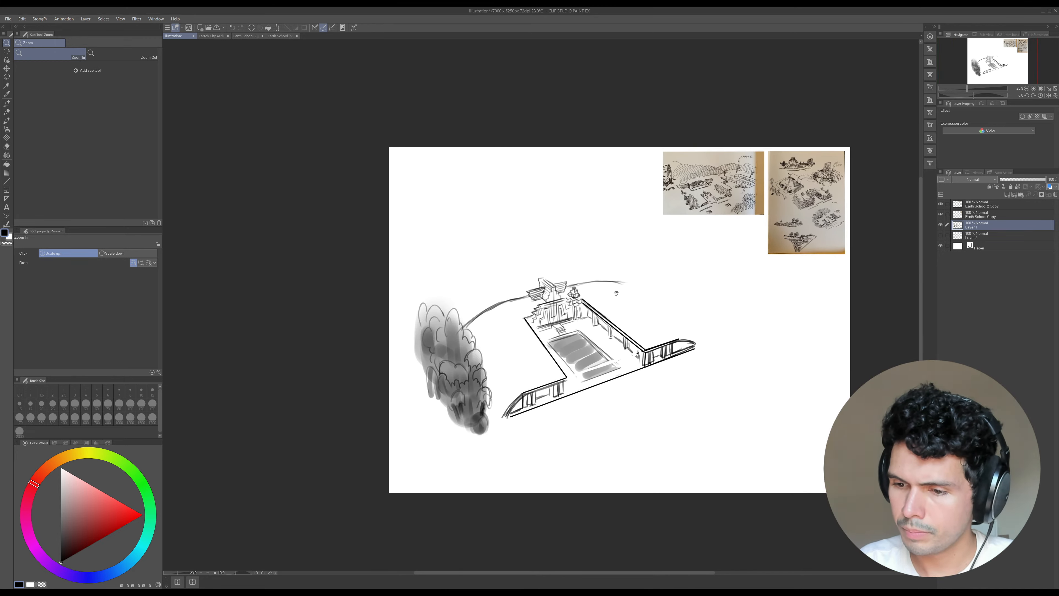
pyautogui.moveTo(616, 293)
pyautogui.mouseDown()
pyautogui.moveTo(603, 302)
pyautogui.moveTo(617, 290)
pyautogui.mouseUp()
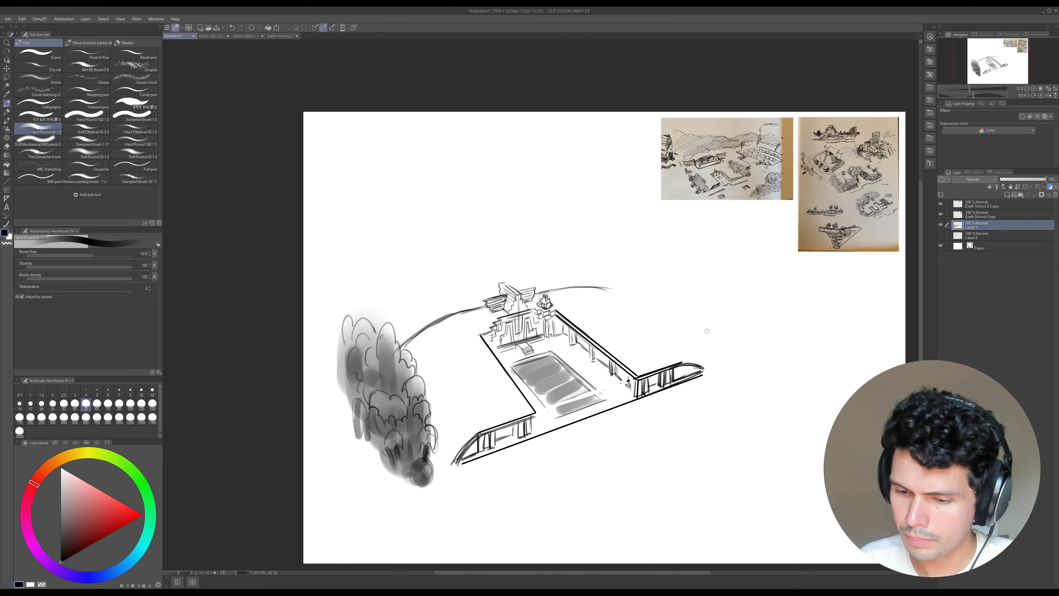
# - Set the brush size to 17, draw a slanted line behind the right gallery and begin a foliage outline at its far end
pyautogui.click(31, 403)
pyautogui.moveTo(627, 311); pyautogui.dragTo(713, 367)
pyautogui.moveTo(628, 302); pyautogui.dragTo(638, 292)
# - Change the image resolution to 4840 x 3630 px
pyautogui.click(22, 18)
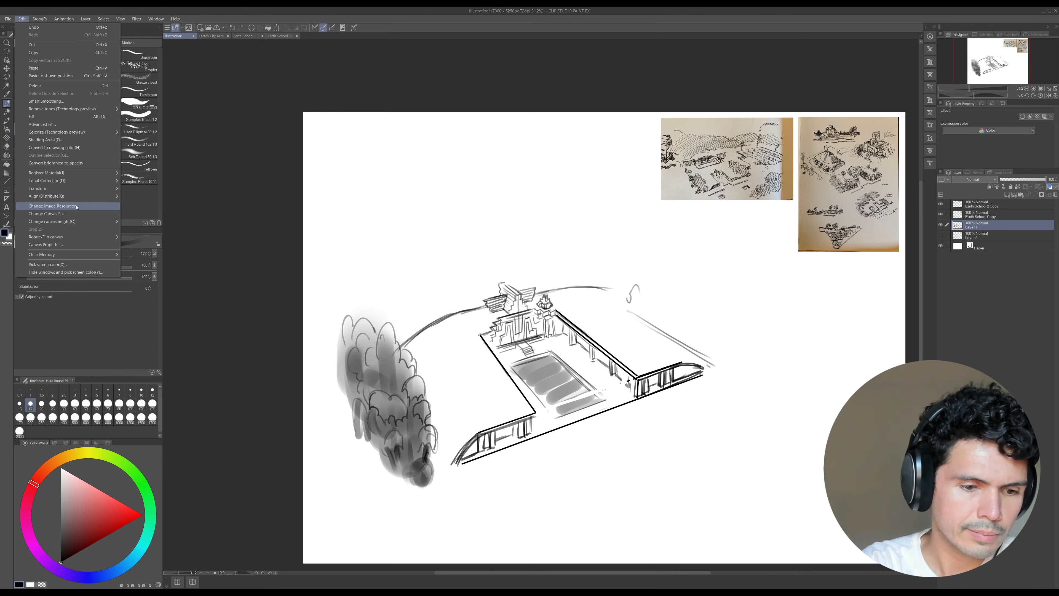
pyautogui.click(32, 204)
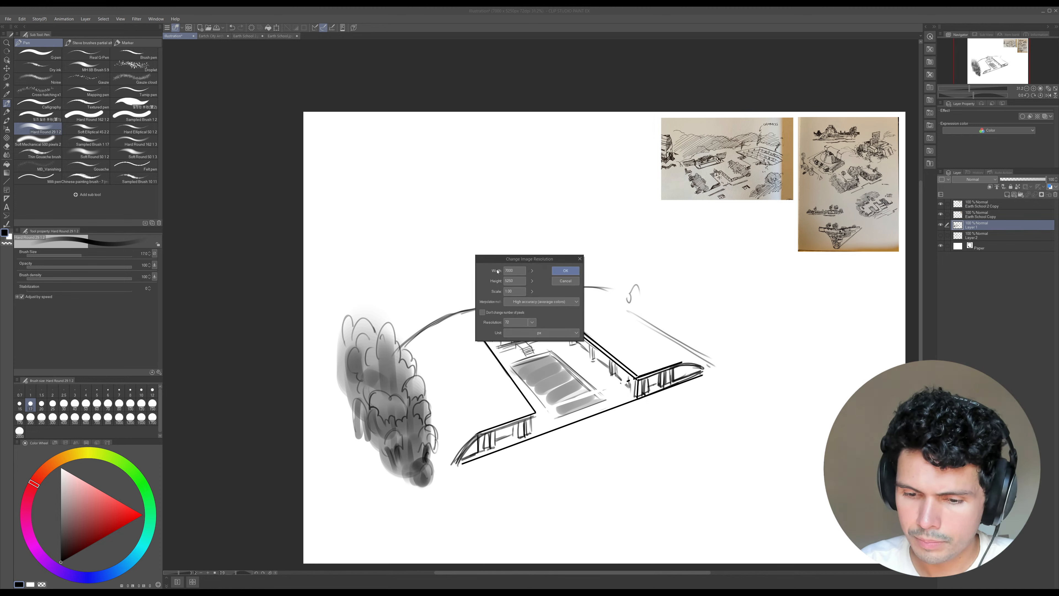
pyautogui.click(533, 272)
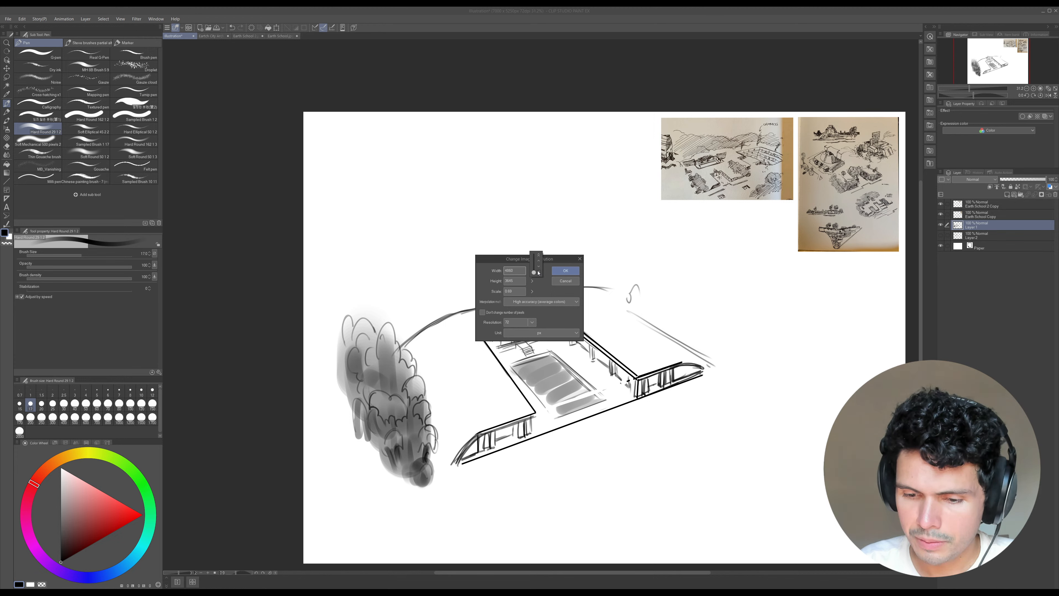
pyautogui.click(562, 274)
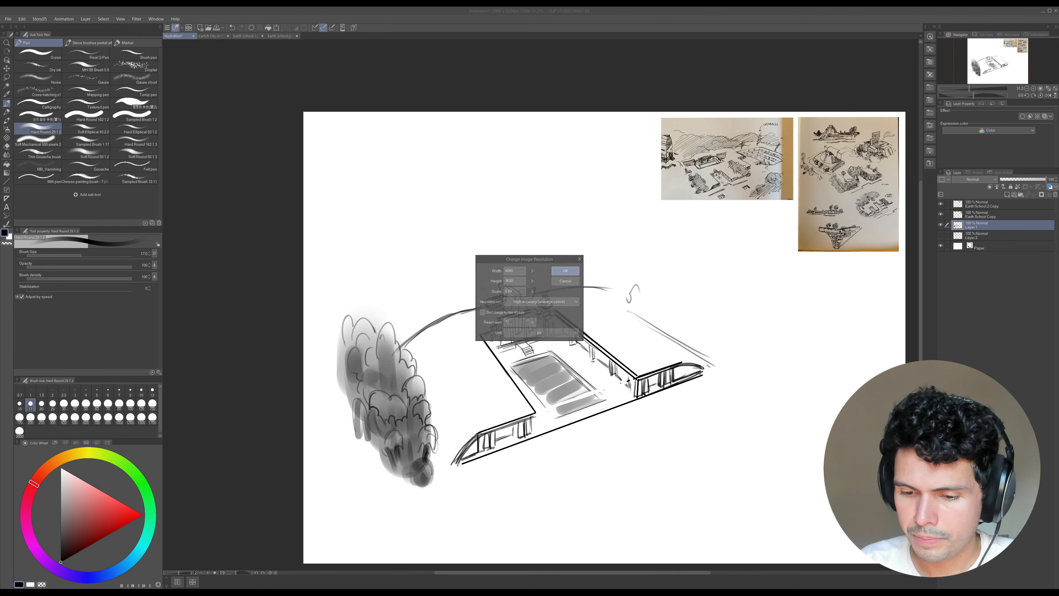
# - Outline a row of rounded tree crowns along the slanted line behind the right gallery
pyautogui.press('/')
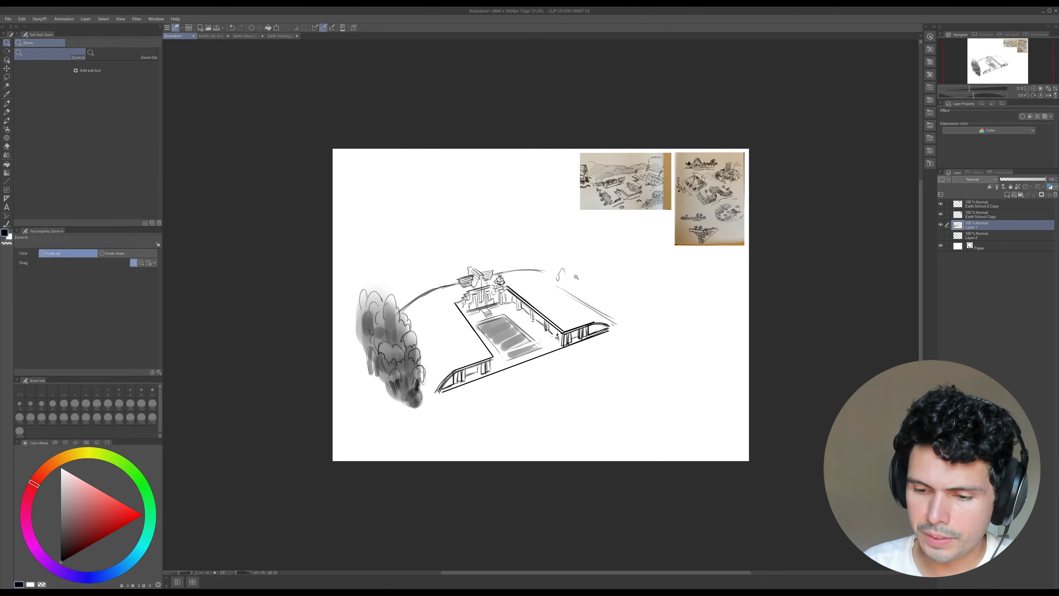
pyautogui.click(577, 277)
pyautogui.scroll(-1, 578, 279)
pyautogui.press('p')
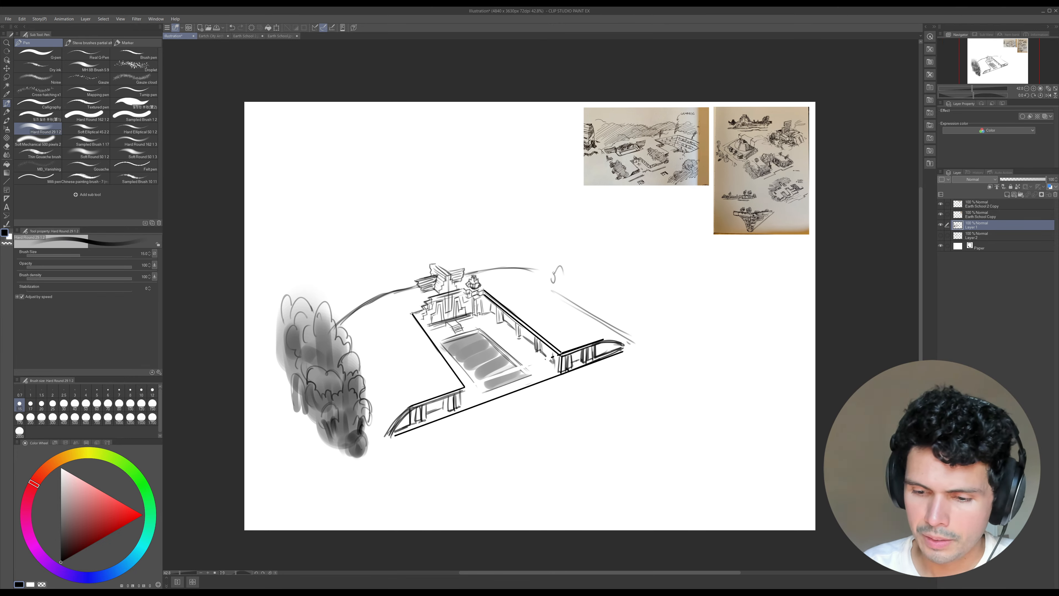
pyautogui.moveTo(565, 262)
pyautogui.mouseDown()
pyautogui.moveTo(567, 291)
pyautogui.moveTo(567, 268)
pyautogui.moveTo(578, 268)
pyautogui.moveTo(587, 306)
pyautogui.moveTo(584, 278)
pyautogui.moveTo(600, 277)
pyautogui.moveTo(613, 302)
pyautogui.moveTo(607, 267)
pyautogui.moveTo(604, 300)
pyautogui.moveTo(621, 300)
pyautogui.moveTo(623, 317)
pyautogui.moveTo(641, 295)
pyautogui.moveTo(648, 325)
pyautogui.moveTo(625, 297)
pyautogui.moveTo(646, 284)
pyautogui.moveTo(660, 342)
pyautogui.mouseUp()
pyautogui.press(']')
pyautogui.press('[')
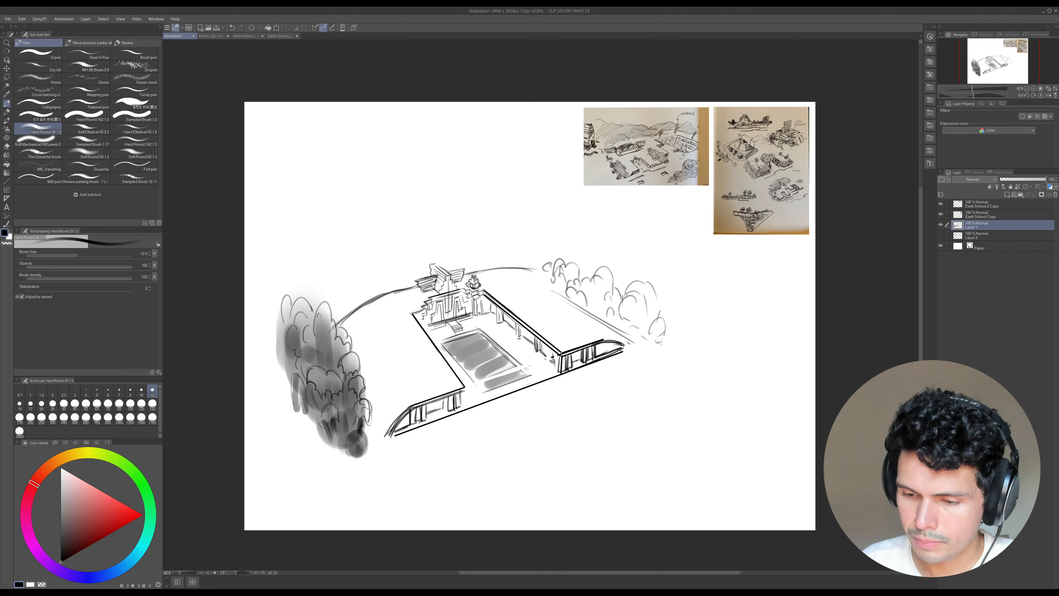
# - Fill the right tree row with broad grey shading and add darker strokes at its near end
pyautogui.press(']')
pyautogui.press(']')
pyautogui.press(']')
pyautogui.press(']')
pyautogui.press(']')
pyautogui.press(']')
pyautogui.press(']')
pyautogui.press(']')
pyautogui.press(']')
pyautogui.press(']')
pyautogui.press(']')
pyautogui.moveTo(572, 269)
pyautogui.mouseDown()
pyautogui.moveTo(565, 289)
pyautogui.moveTo(592, 292)
pyautogui.moveTo(622, 322)
pyautogui.moveTo(642, 290)
pyautogui.moveTo(665, 330)
pyautogui.mouseUp()
pyautogui.press(']')
pyautogui.press('[')
pyautogui.press('[')
pyautogui.press('[')
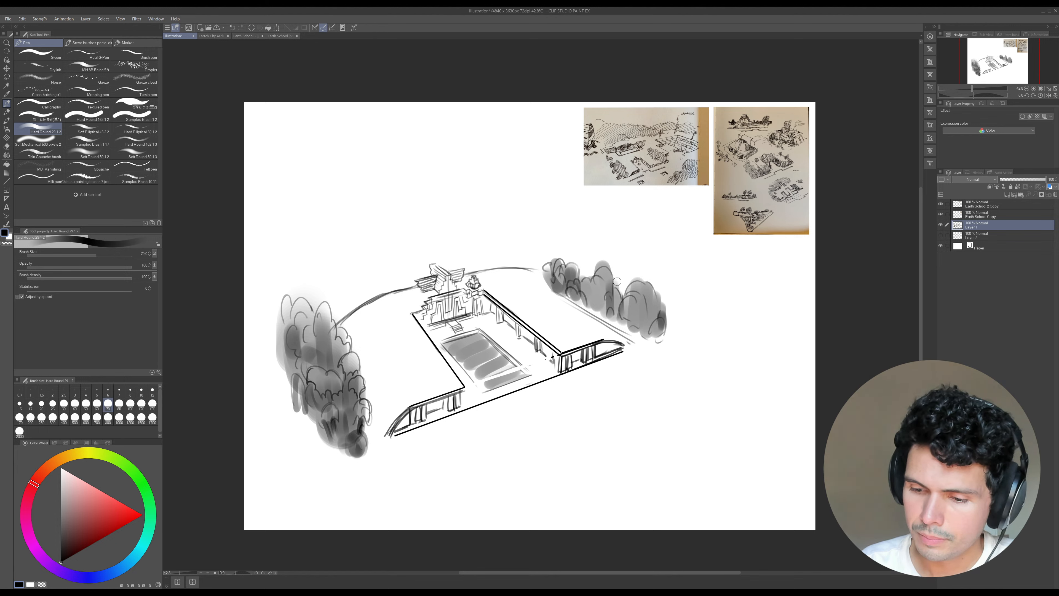
pyautogui.moveTo(617, 281)
pyautogui.mouseDown()
pyautogui.moveTo(620, 292)
pyautogui.moveTo(628, 277)
pyautogui.moveTo(671, 322)
pyautogui.mouseUp()
# - Reduce the brush size and add small dark foliage strokes along the tops of the right tree row
pyautogui.press('[')
pyautogui.press('[')
pyautogui.press('[')
pyautogui.press('[')
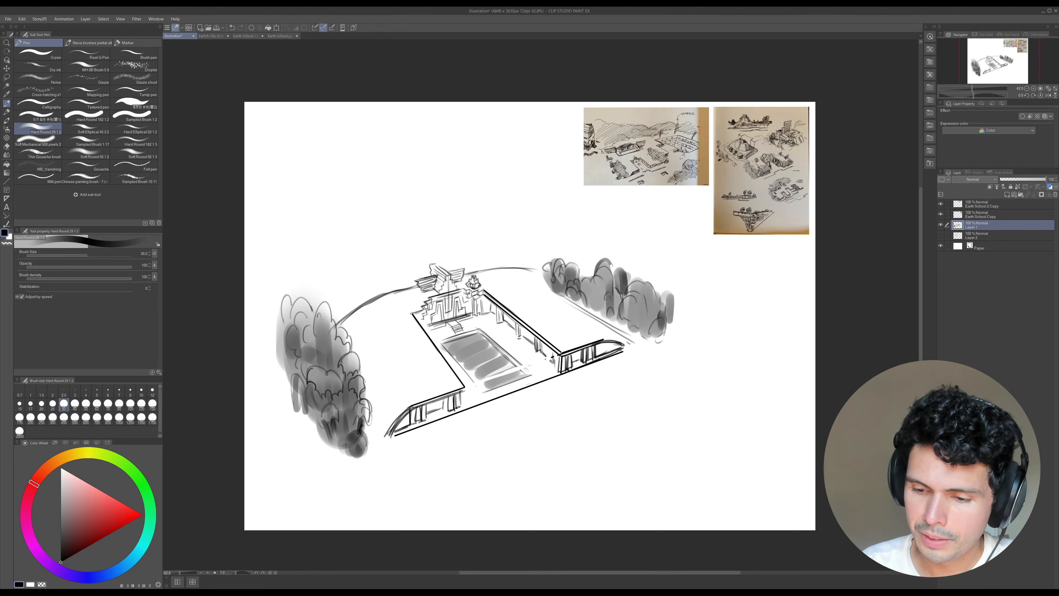
pyautogui.moveTo(610, 265)
pyautogui.mouseDown()
pyautogui.moveTo(609, 280)
pyautogui.moveTo(594, 262)
pyautogui.moveTo(570, 264)
pyautogui.mouseUp()
pyautogui.moveTo(577, 260); pyautogui.dragTo(584, 265)
pyautogui.moveTo(579, 258)
pyautogui.mouseDown()
pyautogui.moveTo(569, 263)
pyautogui.moveTo(581, 267)
pyautogui.mouseUp()
pyautogui.press('[')
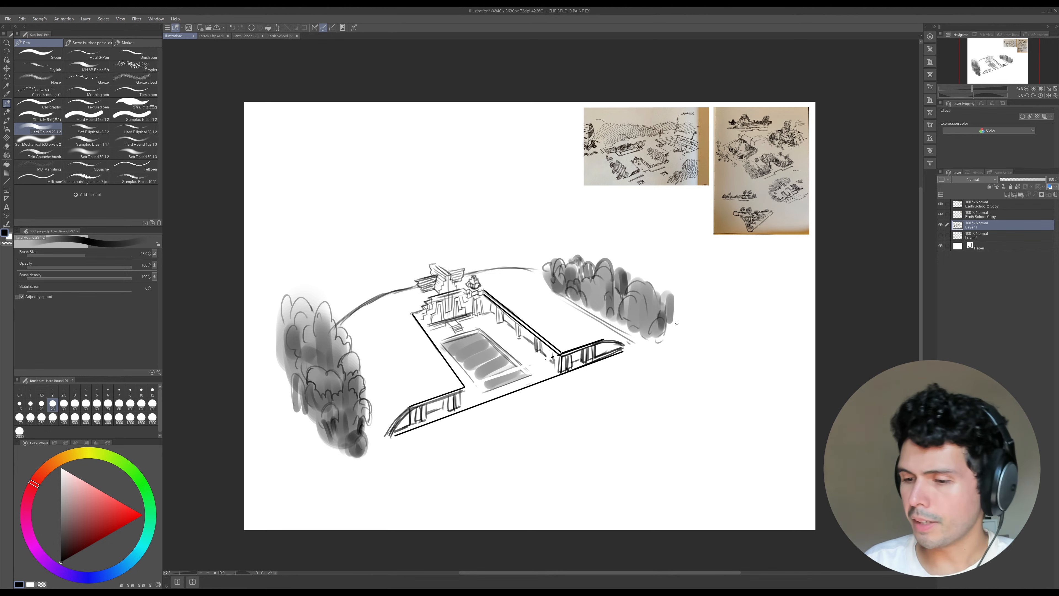
# - Darken the foliage at the near end of the right tree row and erase the near end of the slanted line
pyautogui.press(']')
pyautogui.press(']')
pyautogui.moveTo(676, 322); pyautogui.dragTo(669, 335)
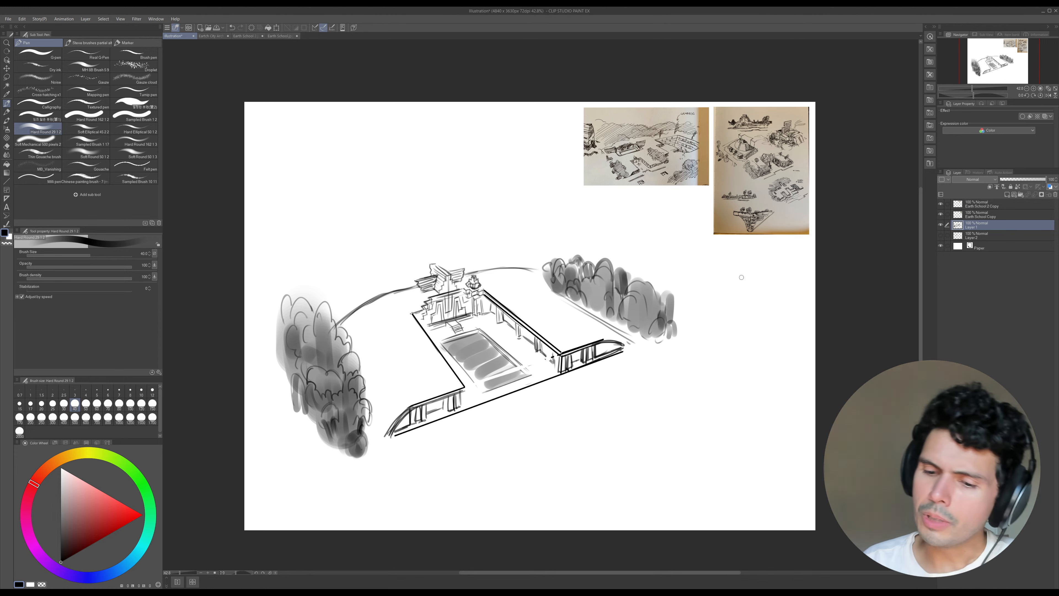
pyautogui.press('e')
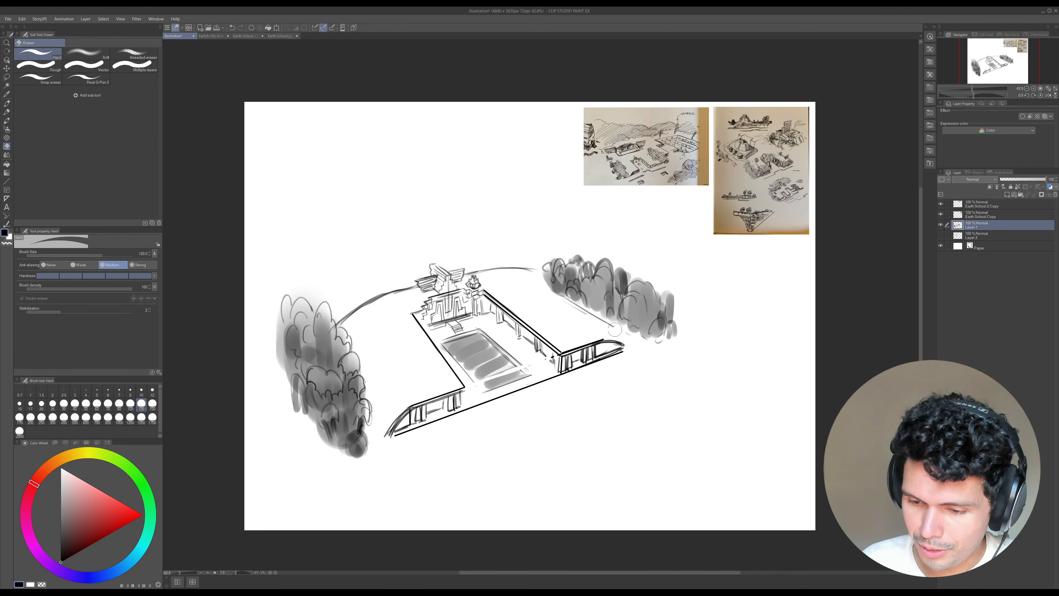
pyautogui.press('p')
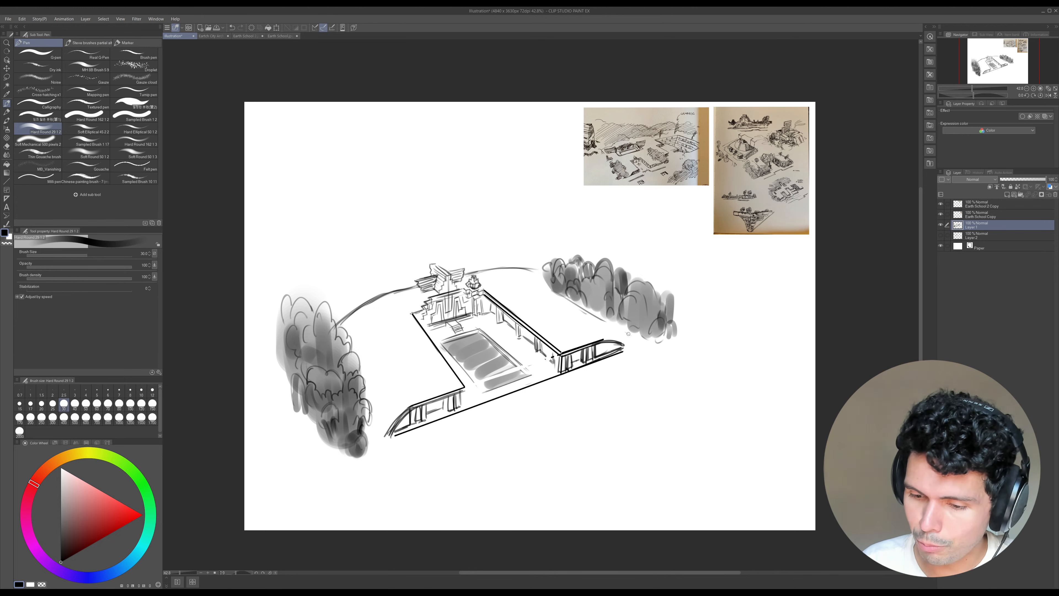
# - Reduce the brush size to 12 and add fine inner lines to the curved ends of both front wings
pyautogui.press('[')
pyautogui.press('[')
pyautogui.press('[')
pyautogui.press('[')
pyautogui.press('[')
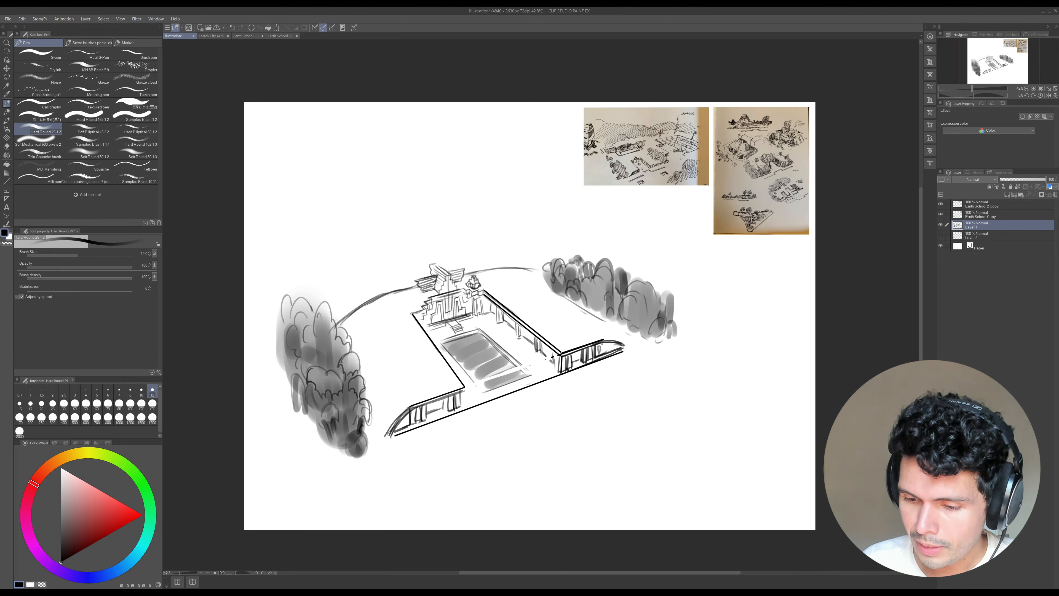
pyautogui.moveTo(602, 343); pyautogui.dragTo(620, 346)
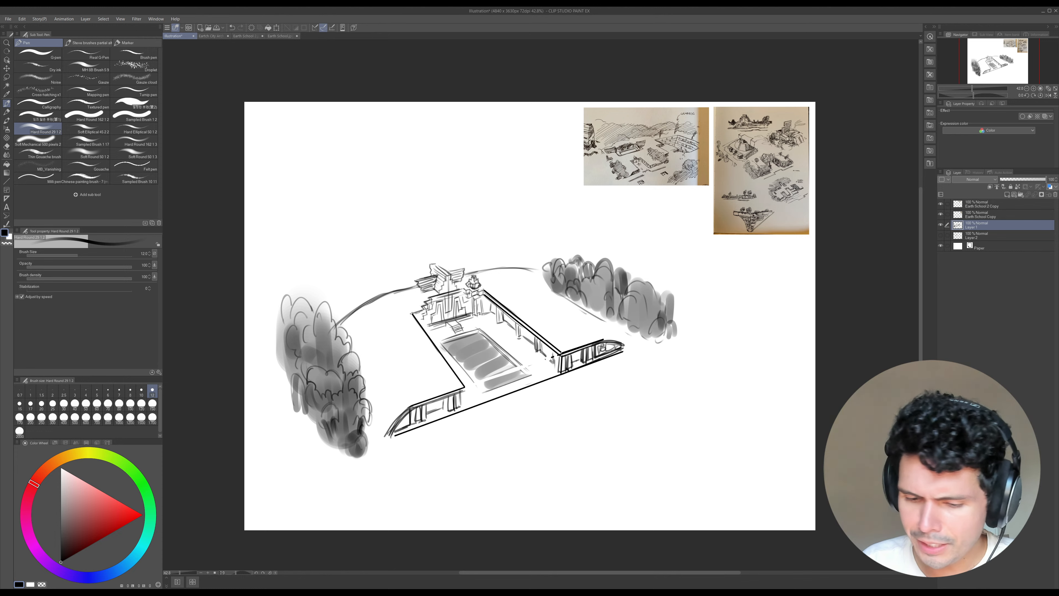
pyautogui.moveTo(410, 415); pyautogui.dragTo(396, 432)
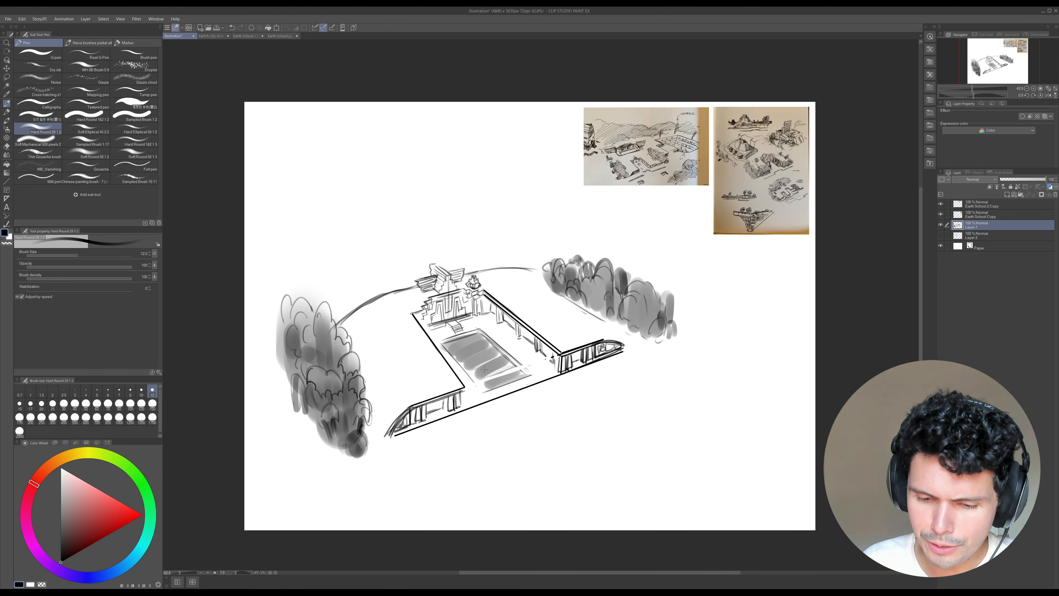
# - Erase the curved ground line between the left tree cluster and the temple
pyautogui.press('e')
pyautogui.moveTo(388, 292)
pyautogui.mouseDown()
pyautogui.moveTo(367, 297)
pyautogui.moveTo(385, 293)
pyautogui.mouseUp()
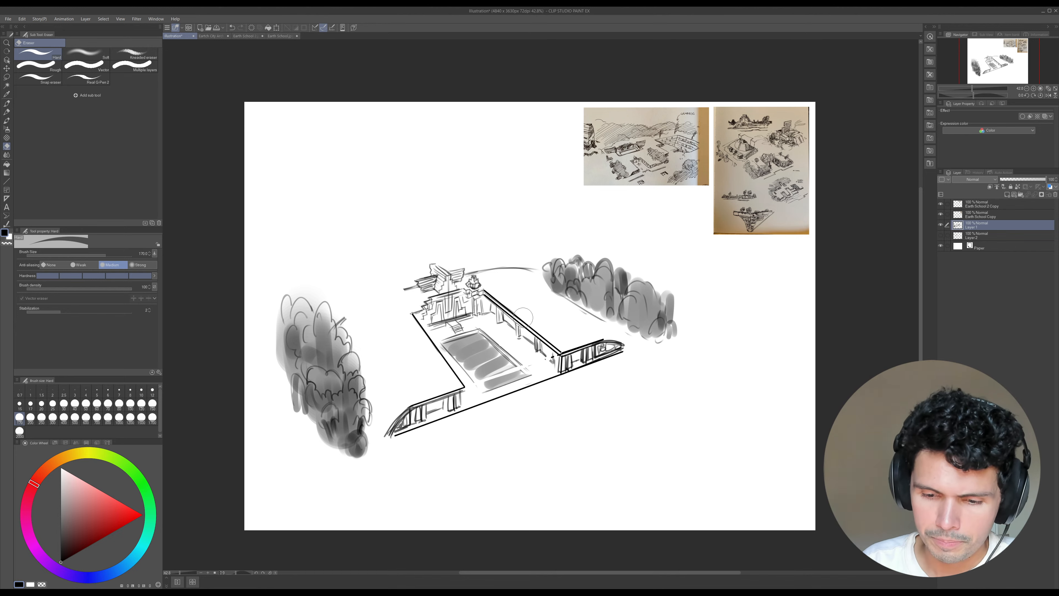
# - Erase the curved ground line running from the temple to the right tree row and save the file as "earth school studies 3"
pyautogui.moveTo(503, 272); pyautogui.dragTo(520, 269)
pyautogui.hotkey('ctrl', 'space')
pyautogui.moveTo(788, 165)
pyautogui.mouseDown()
pyautogui.moveTo(802, 157)
pyautogui.moveTo(770, 211)
pyautogui.mouseUp()
pyautogui.hotkey('ctrl', 's')
pyautogui.write('z')
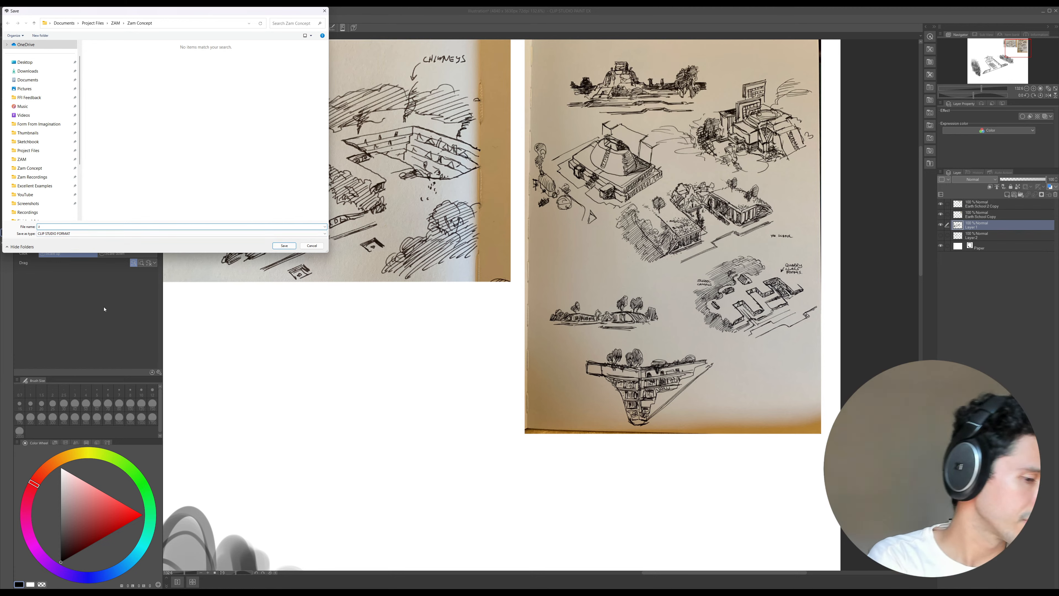
pyautogui.write('ea')
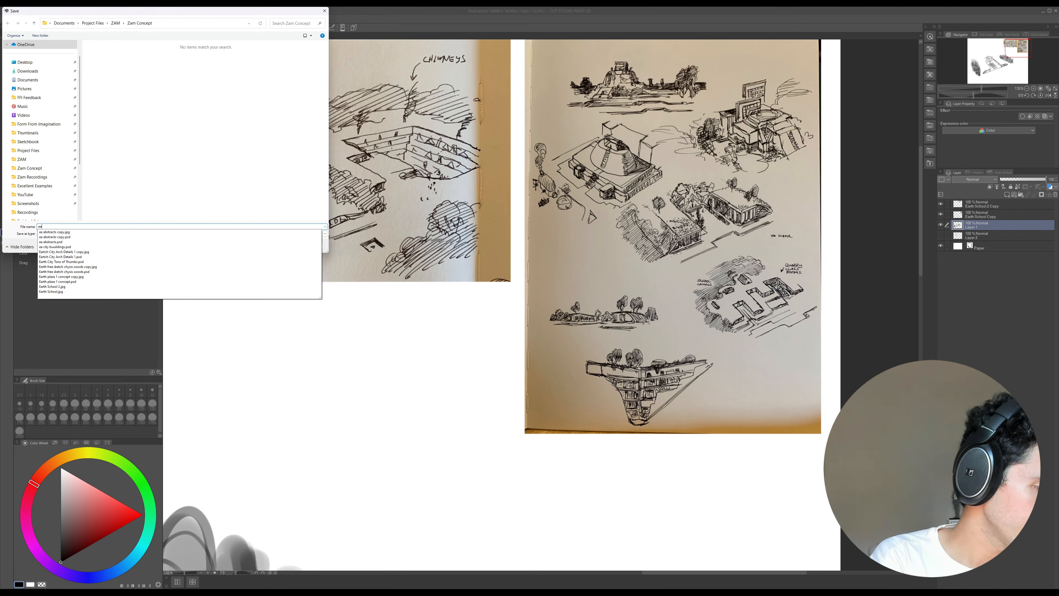
pyautogui.write('rth sch')
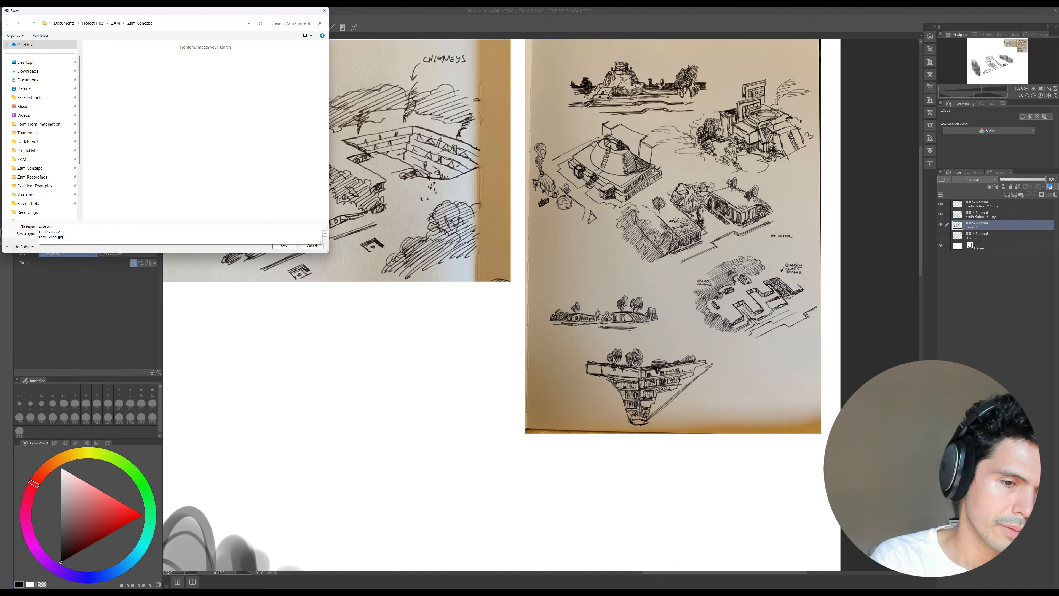
pyautogui.write('ool studies 3')
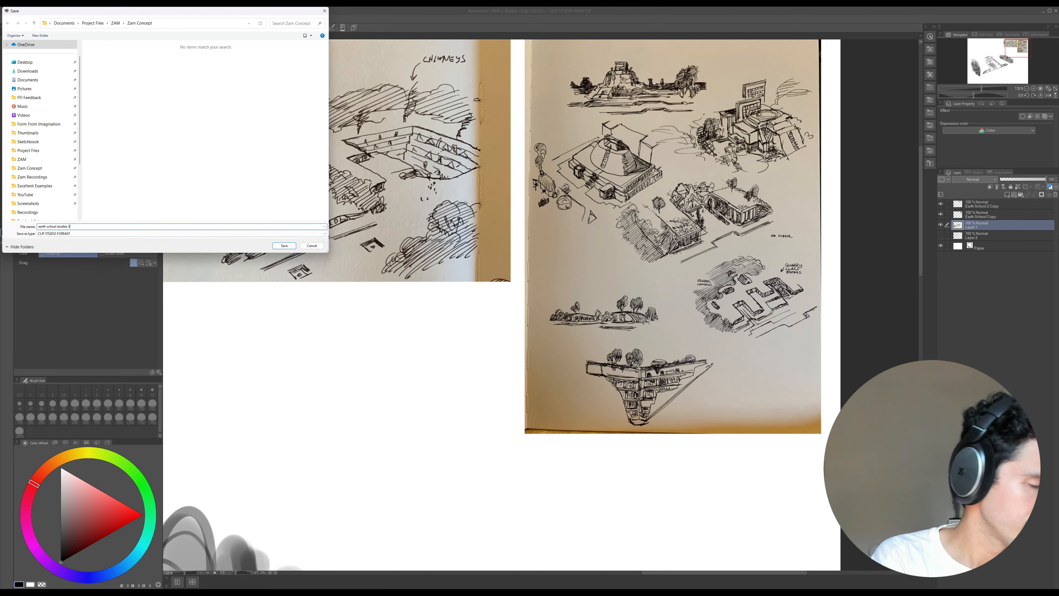
pyautogui.press('Return')
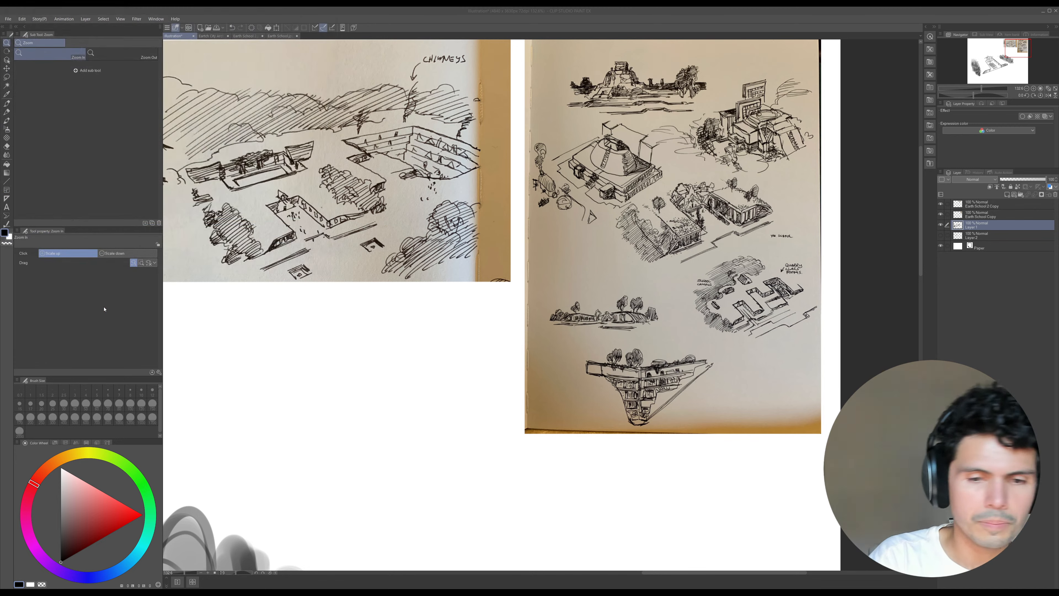
# - Study the sketchbook references up close and erase the leftover mark beside the far end of the right tree row
pyautogui.click(740, 278)
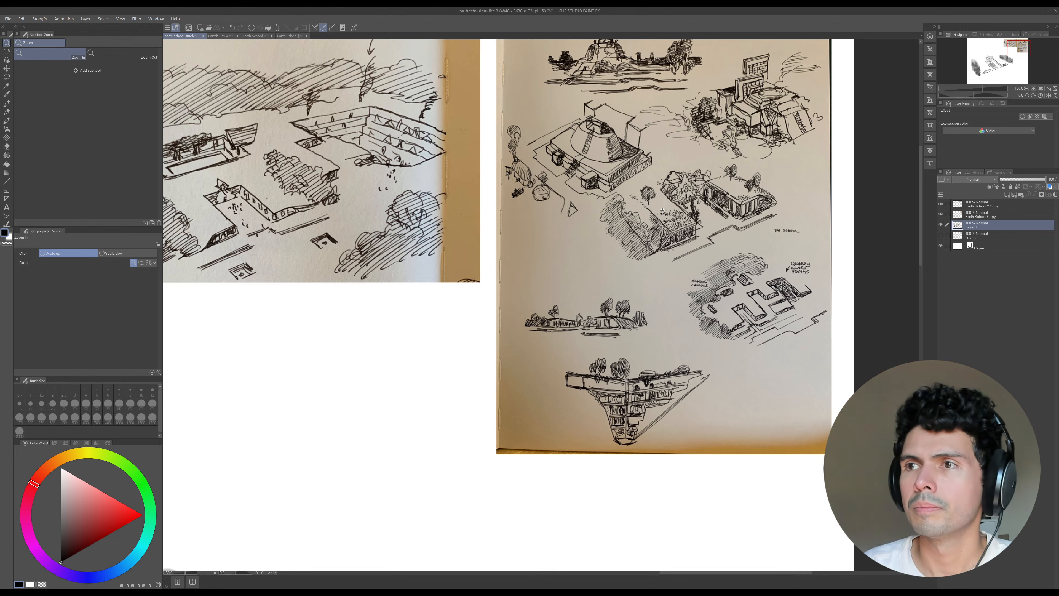
pyautogui.moveTo(725, 230); pyautogui.dragTo(683, 229)
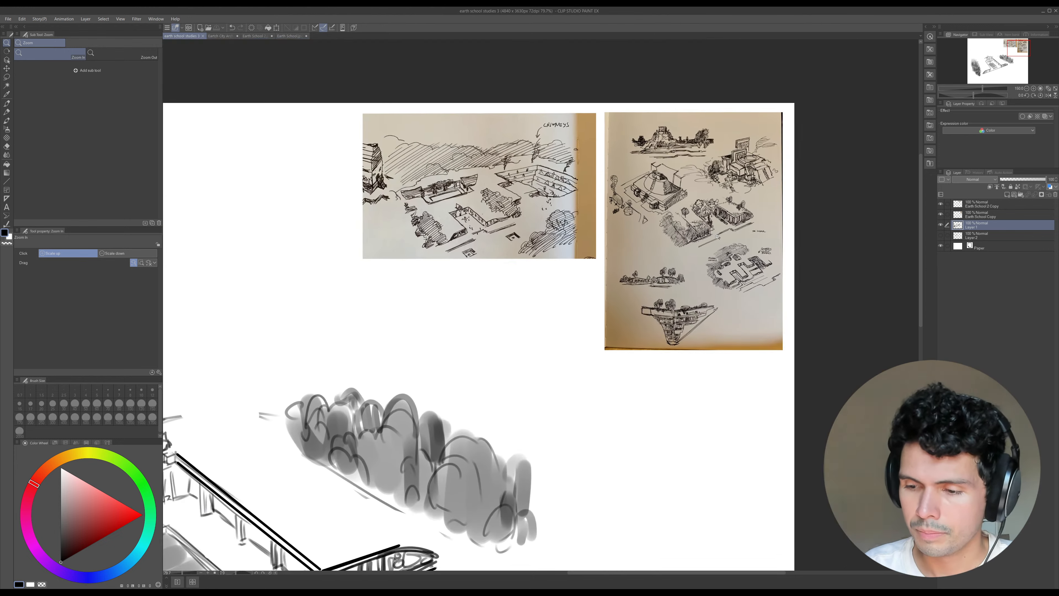
pyautogui.moveTo(650, 271); pyautogui.dragTo(779, 181)
pyautogui.moveTo(752, 215); pyautogui.dragTo(721, 202)
pyautogui.press('e')
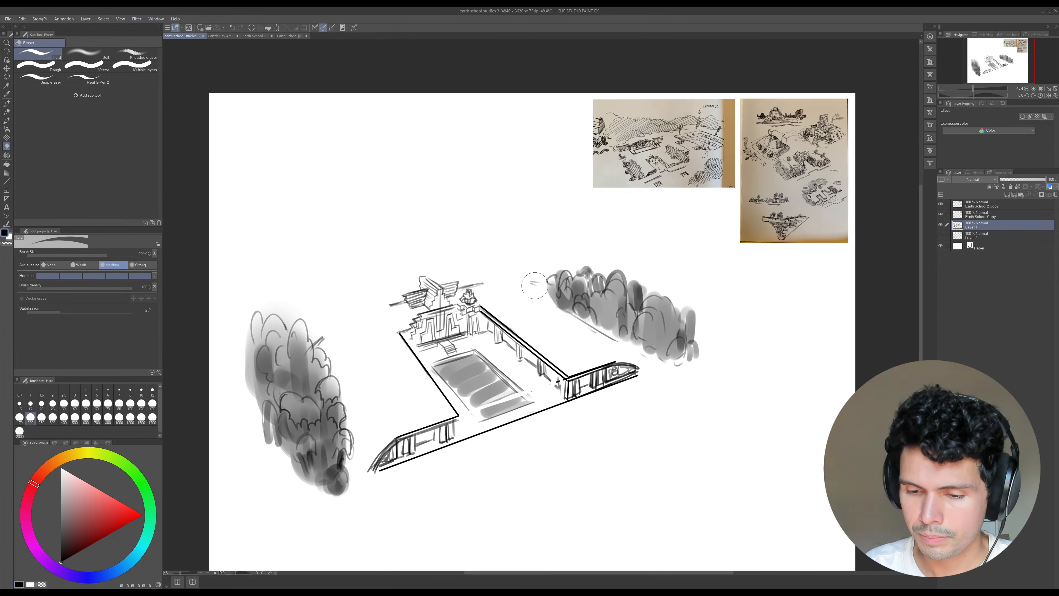
# - Check the sketchbook references and sketch the slanted rectangular outline of a rear court behind the temple with the size 12 pen
pyautogui.press('p')
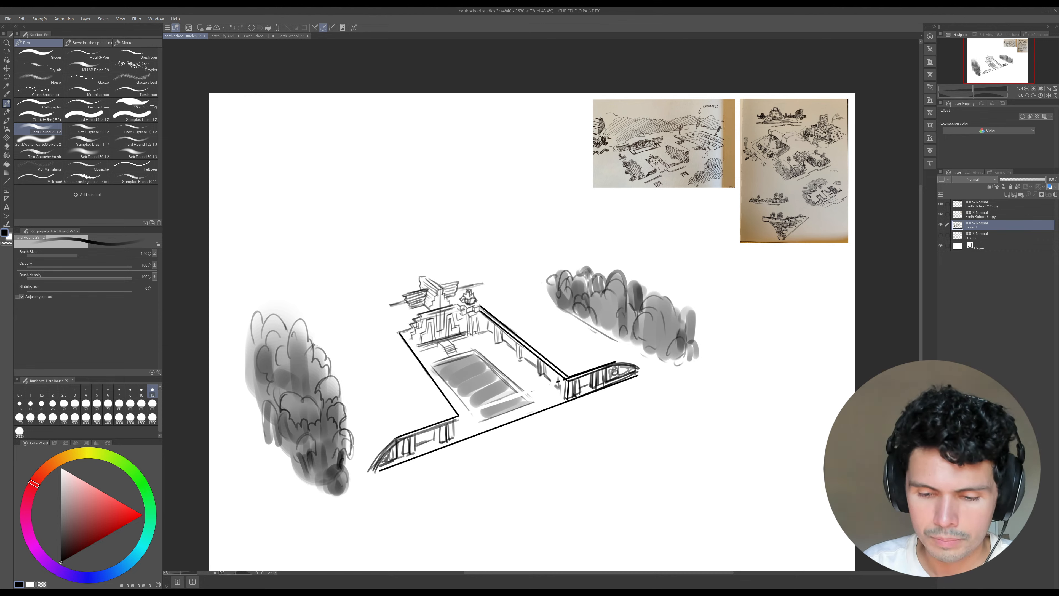
pyautogui.hotkey('ctrl', 'space')
pyautogui.moveTo(806, 176); pyautogui.dragTo(785, 215)
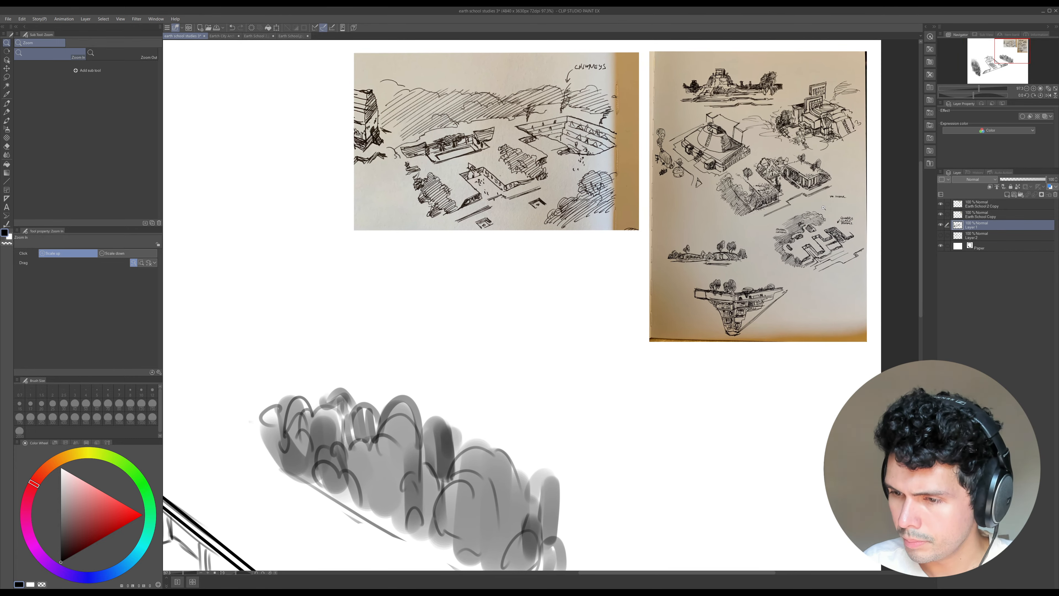
pyautogui.moveTo(812, 216); pyautogui.dragTo(730, 234)
pyautogui.moveTo(604, 283); pyautogui.dragTo(621, 279)
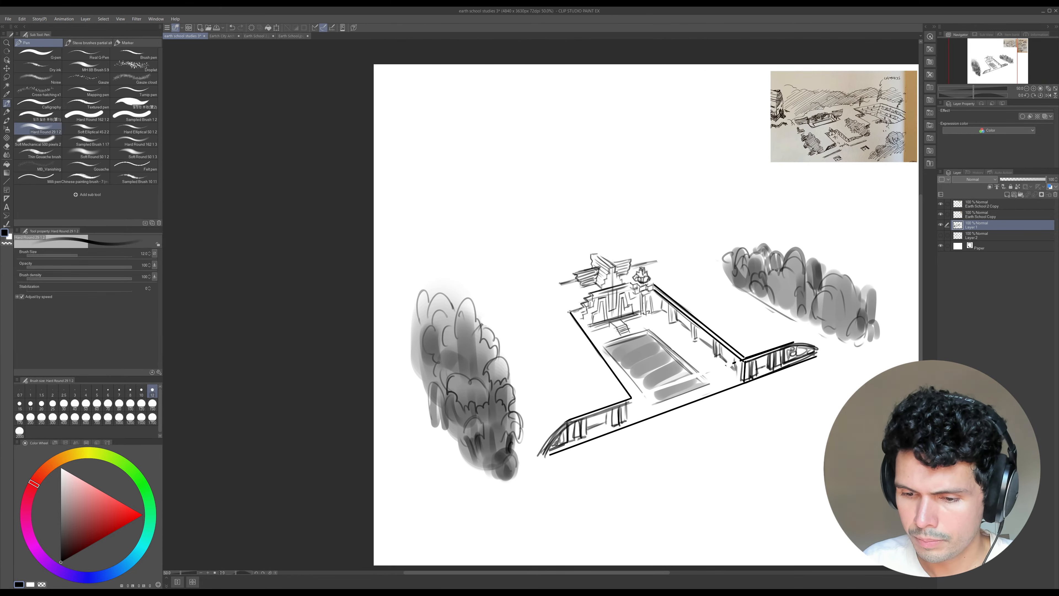
pyautogui.moveTo(541, 272)
pyautogui.mouseDown()
pyautogui.moveTo(561, 288)
pyautogui.moveTo(572, 253)
pyautogui.moveTo(611, 243)
pyautogui.moveTo(652, 260)
pyautogui.moveTo(622, 242)
pyautogui.moveTo(557, 258)
pyautogui.mouseUp()
pyautogui.moveTo(623, 243); pyautogui.dragTo(640, 252)
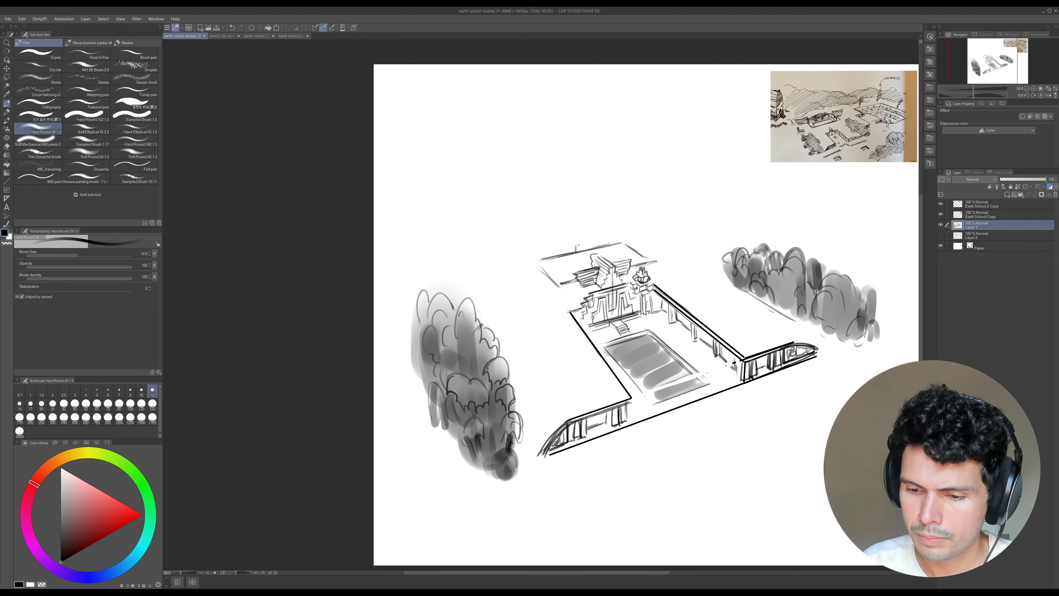
# - Sketch a small stepped building with a raised top block on the far edge of the rear court
pyautogui.moveTo(565, 250); pyautogui.dragTo(597, 244)
pyautogui.moveTo(571, 253)
pyautogui.mouseDown()
pyautogui.moveTo(599, 245)
pyautogui.moveTo(599, 234)
pyautogui.moveTo(583, 240)
pyautogui.moveTo(585, 230)
pyautogui.mouseUp()
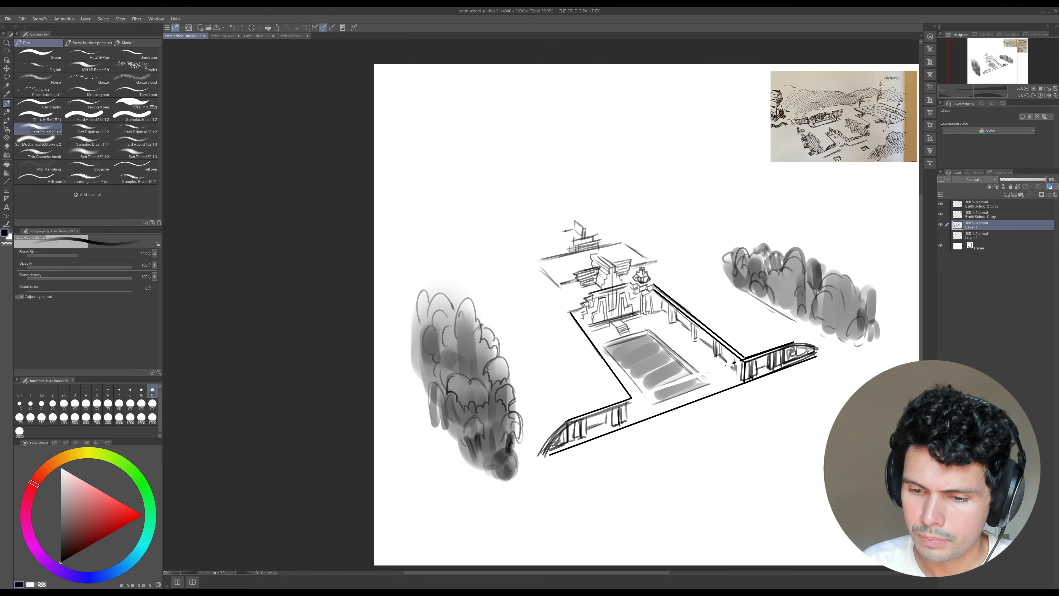
pyautogui.moveTo(557, 238)
pyautogui.mouseDown()
pyautogui.moveTo(566, 250)
pyautogui.moveTo(619, 241)
pyautogui.mouseUp()
# - Add parallel inner lines along the rear court's edges and extend its left corner outward
pyautogui.moveTo(543, 265)
pyautogui.mouseDown()
pyautogui.moveTo(624, 244)
pyautogui.moveTo(591, 253)
pyautogui.mouseUp()
pyautogui.moveTo(552, 268); pyautogui.dragTo(622, 246)
pyautogui.moveTo(601, 255)
pyautogui.mouseDown()
pyautogui.moveTo(640, 241)
pyautogui.moveTo(644, 262)
pyautogui.mouseUp()
pyautogui.moveTo(621, 247); pyautogui.dragTo(639, 260)
pyautogui.moveTo(620, 242); pyautogui.dragTo(640, 255)
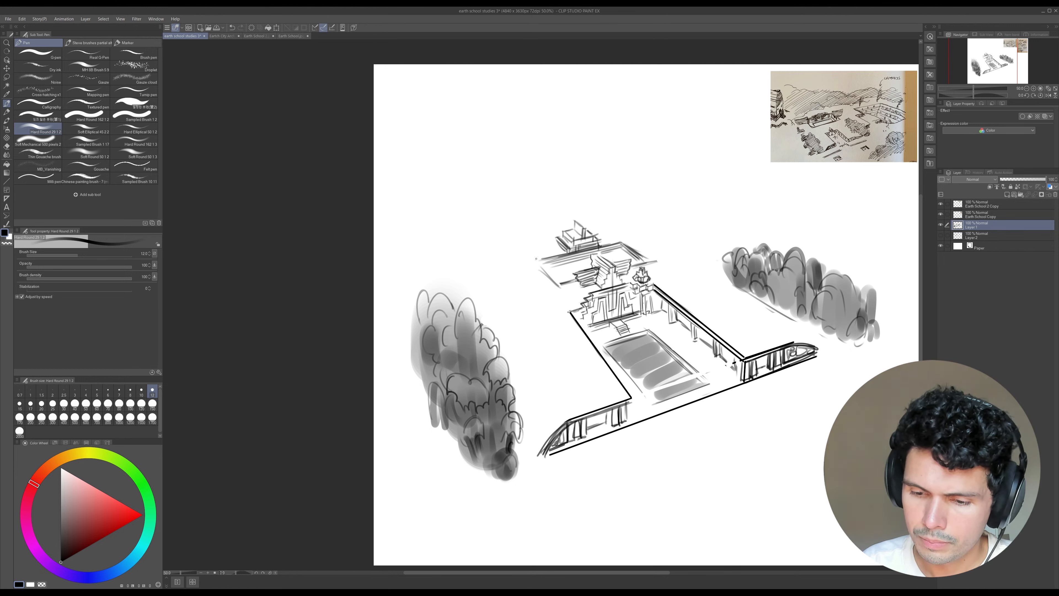
pyautogui.moveTo(536, 258); pyautogui.dragTo(565, 288)
pyautogui.moveTo(535, 259)
pyautogui.mouseDown()
pyautogui.moveTo(556, 279)
pyautogui.moveTo(541, 253)
pyautogui.moveTo(523, 257)
pyautogui.mouseUp()
# - Increase the brush size to 60 and shade the inside of the rear court gray
pyautogui.press(']')
pyautogui.press('[')
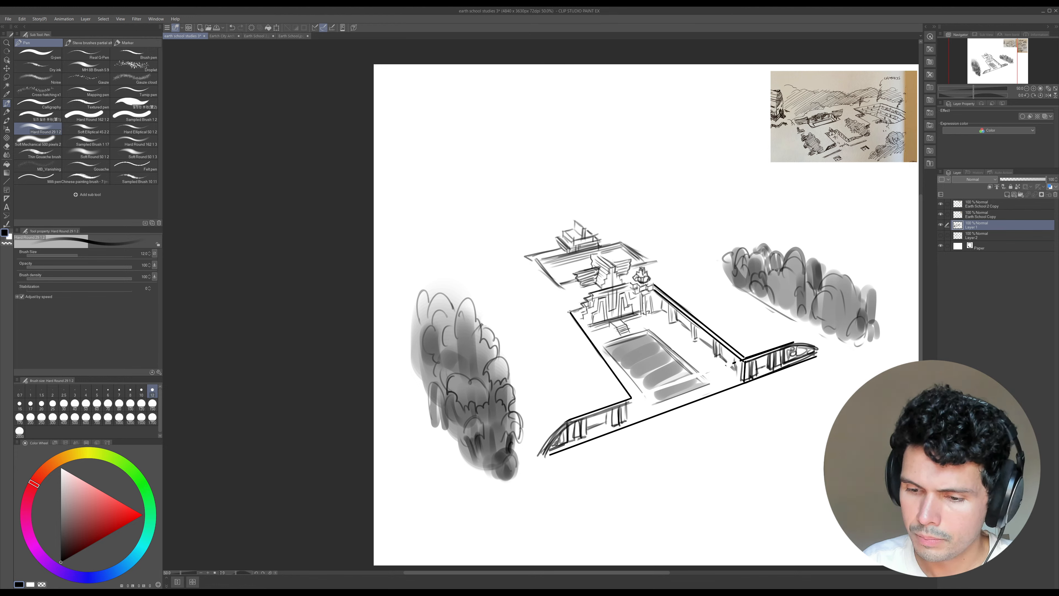
pyautogui.press(']')
pyautogui.press(']')
pyautogui.press(']')
pyautogui.press(']')
pyautogui.press(']')
pyautogui.press(']')
pyautogui.press(']')
pyautogui.press(']')
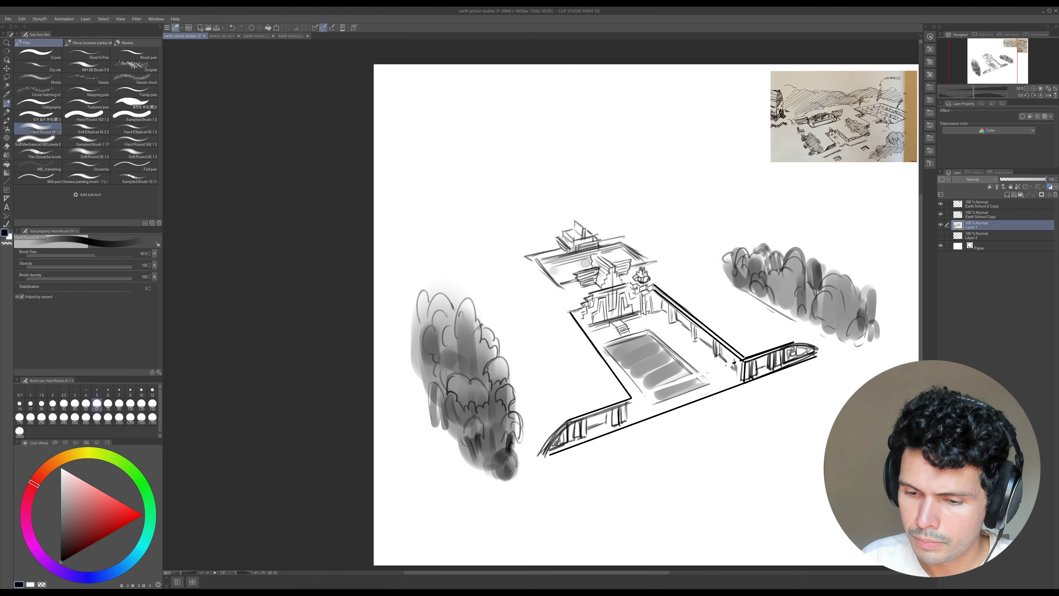
pyautogui.moveTo(585, 263)
pyautogui.mouseDown()
pyautogui.moveTo(559, 274)
pyautogui.moveTo(573, 280)
pyautogui.moveTo(623, 257)
pyautogui.mouseUp()
# - Reduce the brush size to 12, reinforce the rear court's outline with dark lines and erase the overshoot at its left corner
pyautogui.press('[')
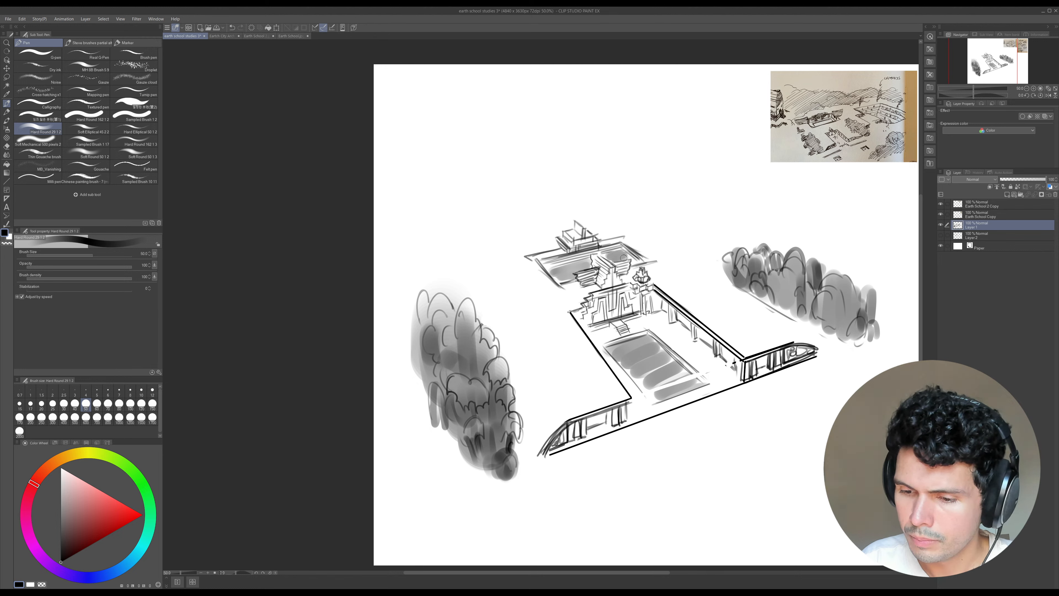
pyautogui.press('[')
pyautogui.press('[')
pyautogui.press('[')
pyautogui.press('[')
pyautogui.press('[')
pyautogui.press('[')
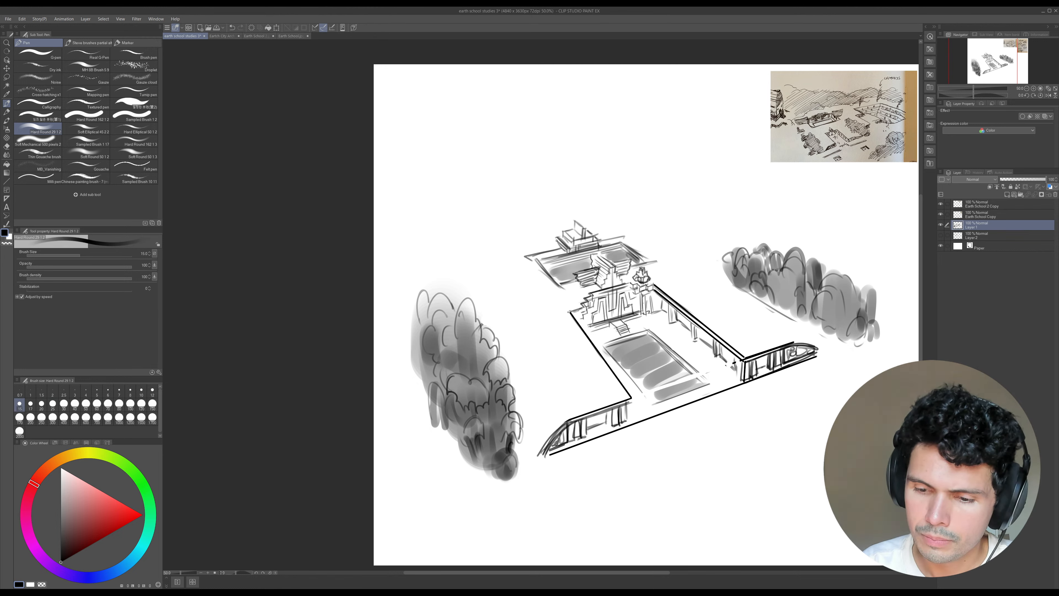
pyautogui.press('[')
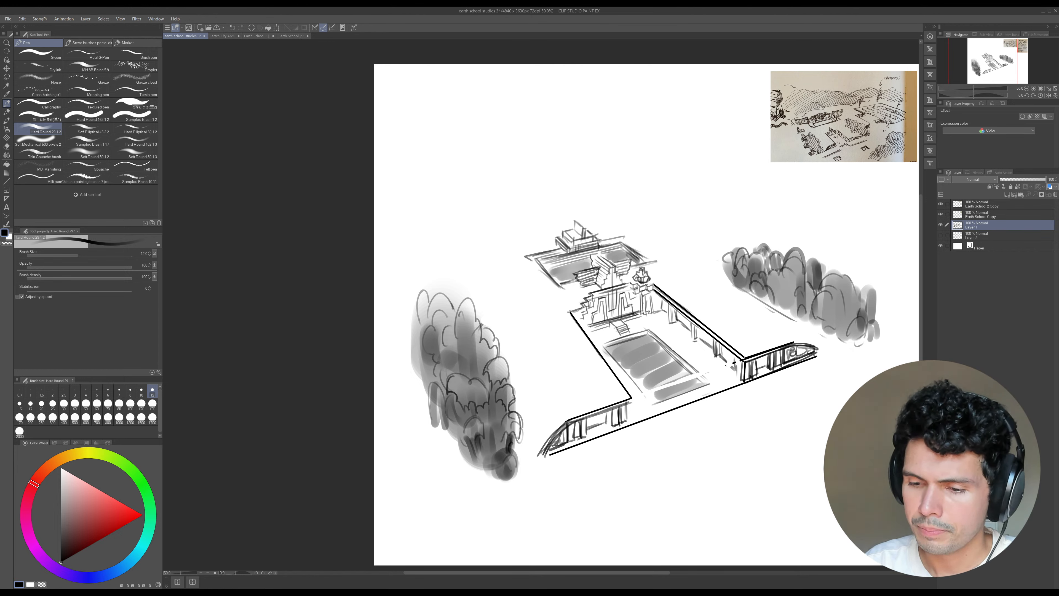
pyautogui.moveTo(602, 244); pyautogui.dragTo(622, 239)
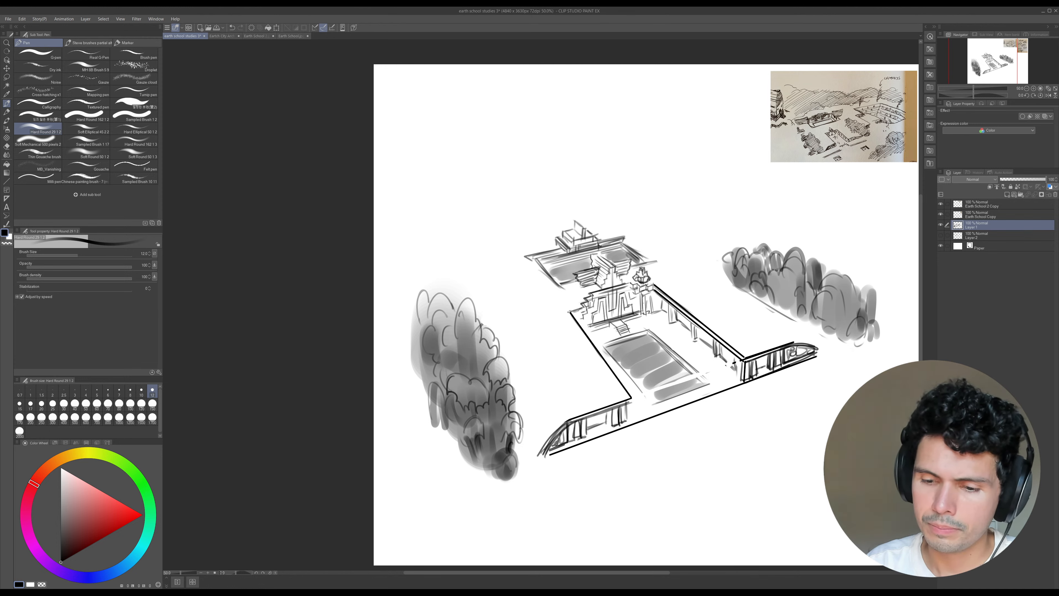
pyautogui.moveTo(529, 256)
pyautogui.mouseDown()
pyautogui.moveTo(624, 237)
pyautogui.moveTo(657, 263)
pyautogui.moveTo(624, 238)
pyautogui.moveTo(653, 259)
pyautogui.moveTo(623, 243)
pyautogui.moveTo(645, 257)
pyautogui.mouseUp()
pyautogui.press('e')
pyautogui.moveTo(520, 259); pyautogui.dragTo(524, 264)
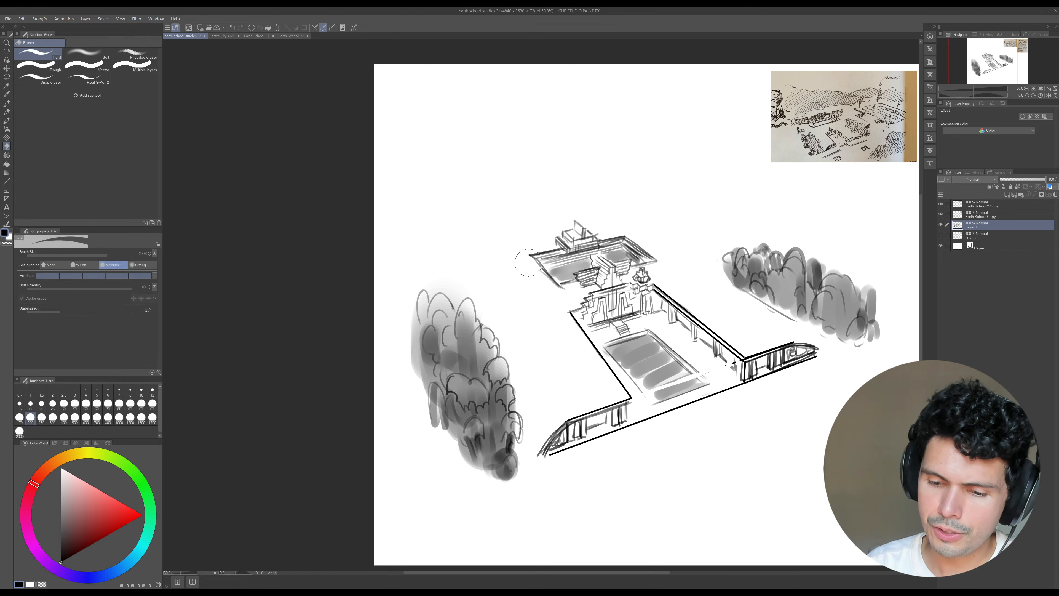
# - Darken the top block and roof edges of the small building behind the rear court with the pen
pyautogui.press('p')
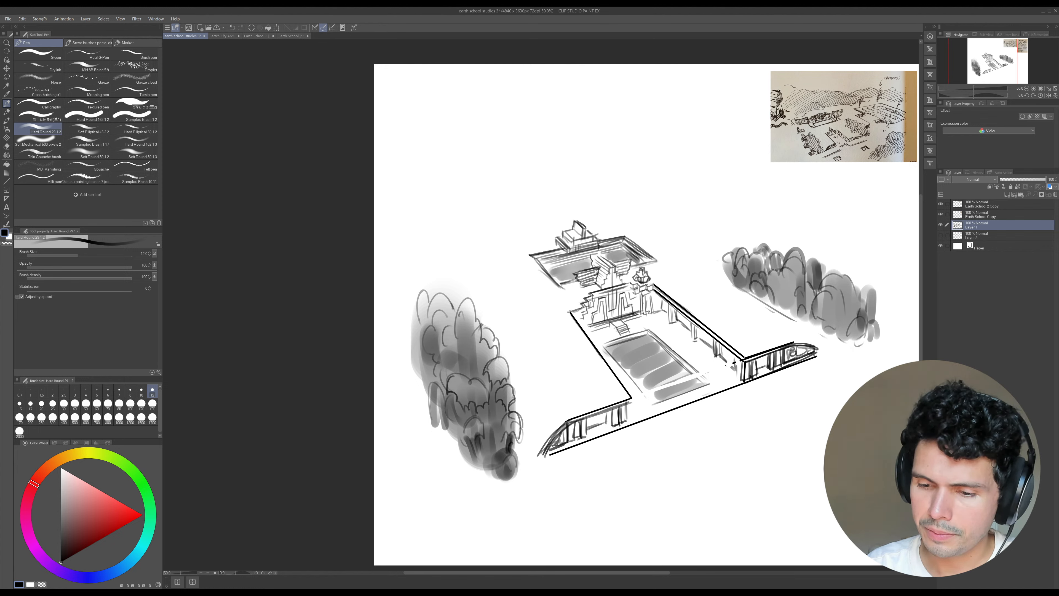
pyautogui.moveTo(574, 228); pyautogui.dragTo(582, 237)
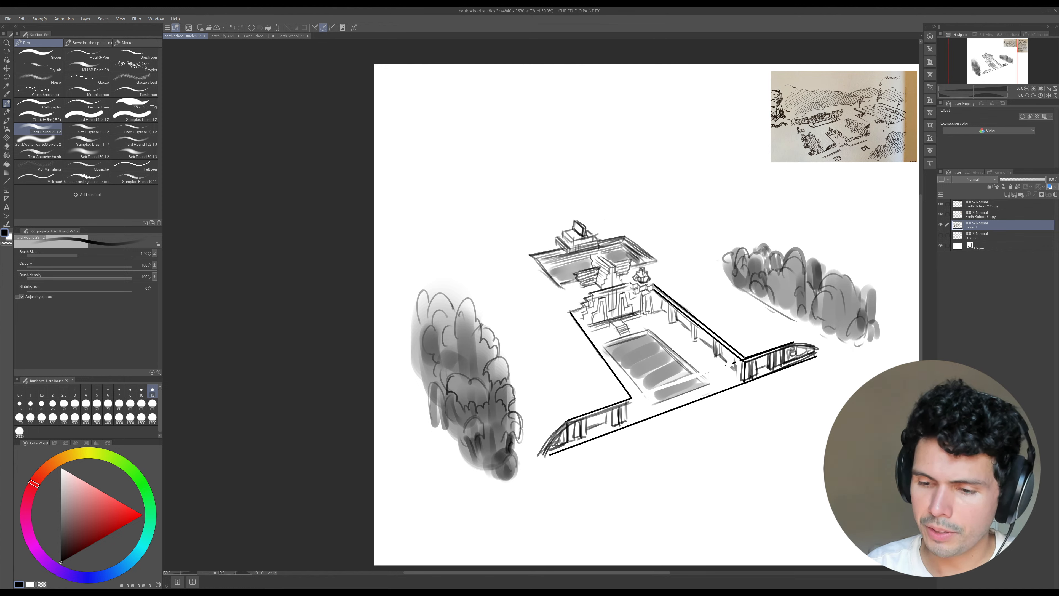
pyautogui.moveTo(573, 239); pyautogui.dragTo(596, 235)
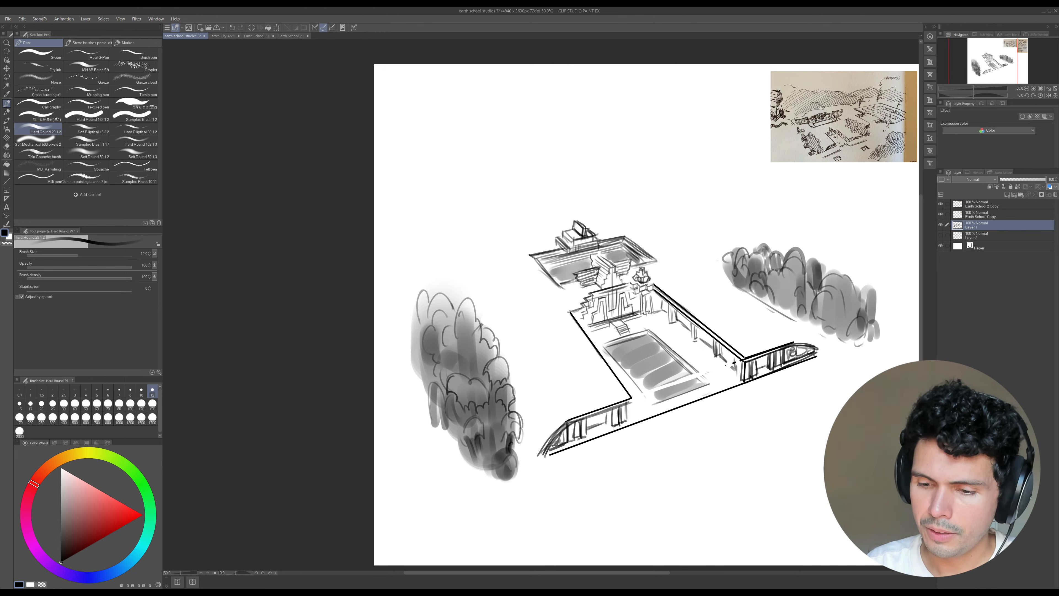
# - Increase the brush size to 80 and darken the main courtyard pool with broad strokes
pyautogui.moveTo(784, 403); pyautogui.dragTo(714, 397)
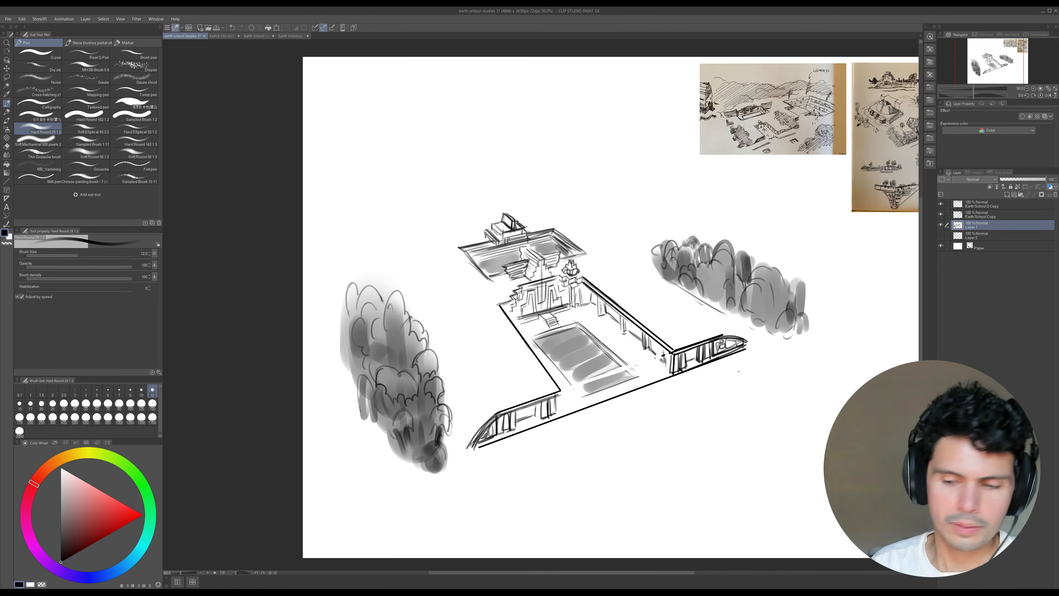
pyautogui.press(']')
pyautogui.press(']')
pyautogui.press(']')
pyautogui.press(']')
pyautogui.press(']')
pyautogui.press(']')
pyautogui.press(']')
pyautogui.press(']')
pyautogui.press(']')
pyautogui.press(']')
pyautogui.moveTo(580, 390)
pyautogui.mouseDown()
pyautogui.moveTo(611, 381)
pyautogui.moveTo(570, 370)
pyautogui.moveTo(581, 345)
pyautogui.moveTo(574, 335)
pyautogui.moveTo(608, 330)
pyautogui.mouseUp()
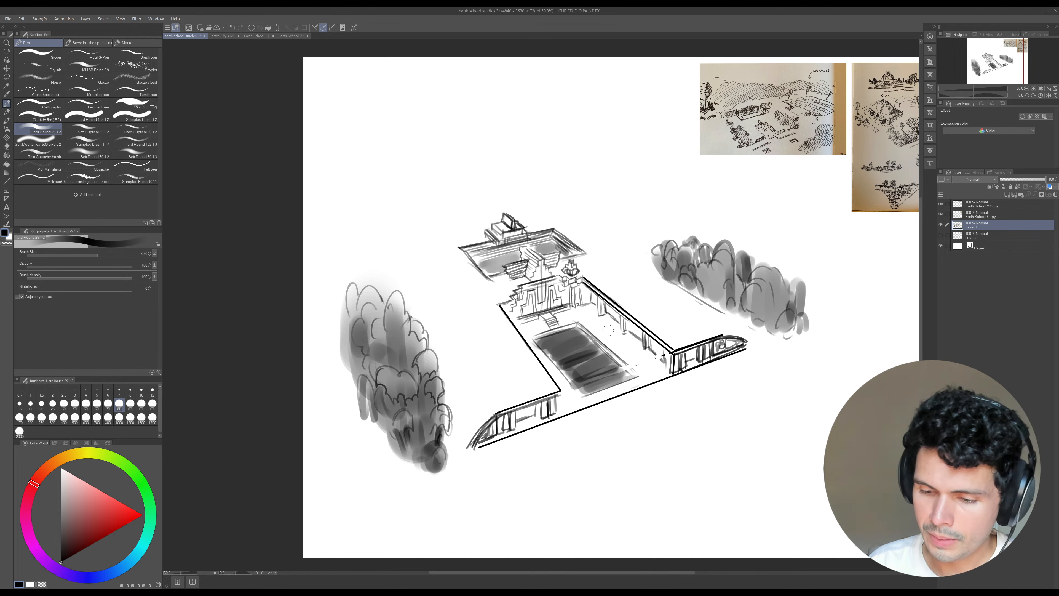
# - Reduce the eraser size to 40
pyautogui.press('e')
pyautogui.press('[')
pyautogui.press('[')
pyautogui.press('[')
pyautogui.press('[')
pyautogui.press('[')
pyautogui.press('[')
pyautogui.press('[')
pyautogui.press('[')
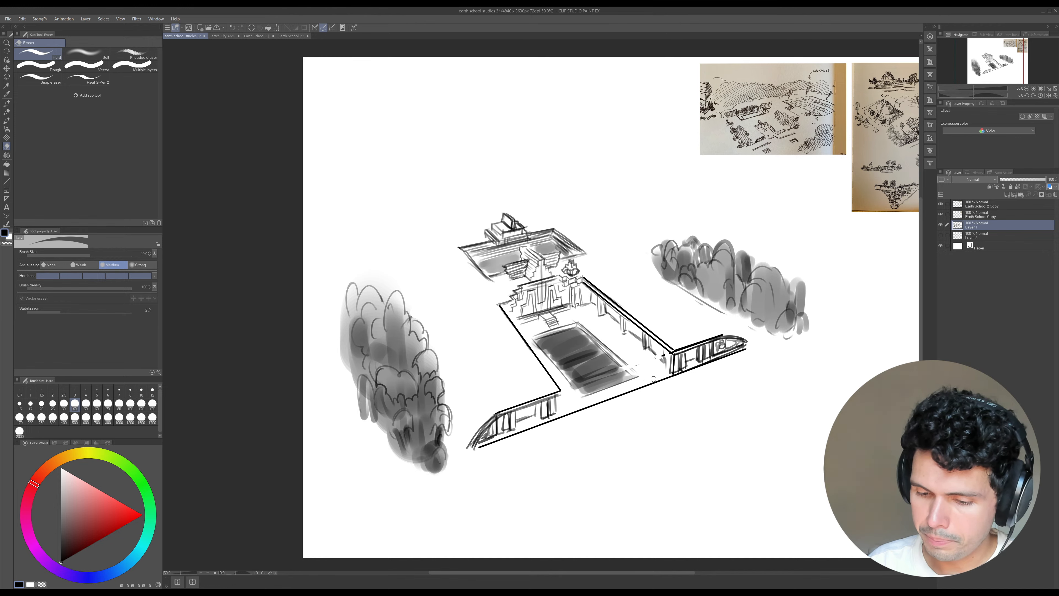
# - Reduce the pen size to 20 and draw a pair of thick parallel lines in front of the left wing
pyautogui.press('p')
pyautogui.moveTo(633, 402)
pyautogui.mouseDown()
pyautogui.moveTo(624, 412)
pyautogui.moveTo(595, 383)
pyautogui.mouseUp()
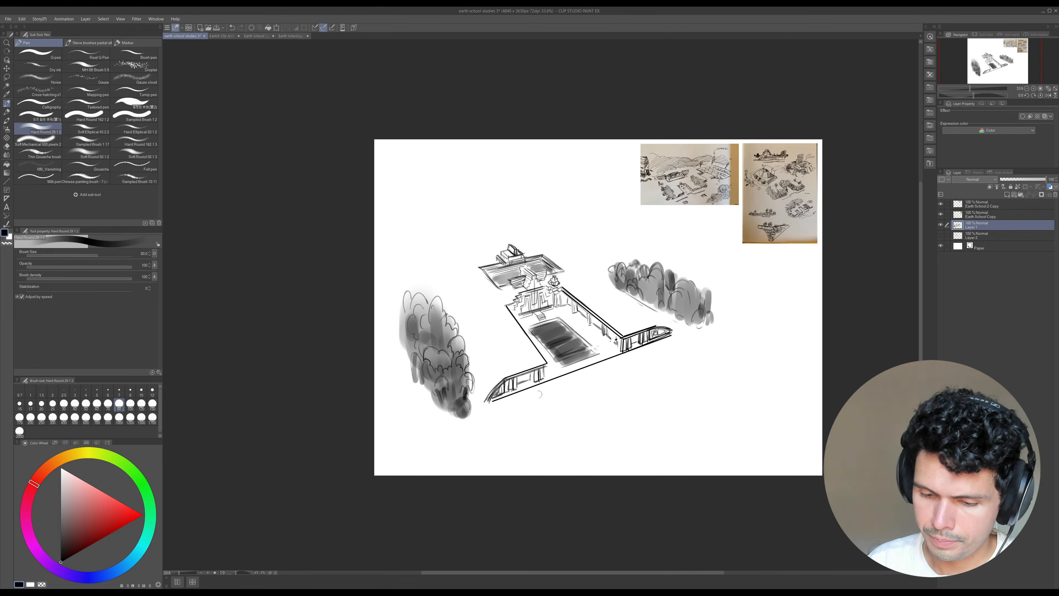
pyautogui.press('[')
pyautogui.press('[')
pyautogui.press('[')
pyautogui.press('[')
pyautogui.press('[')
pyautogui.press('[')
pyautogui.press('[')
pyautogui.moveTo(493, 410); pyautogui.dragTo(557, 387)
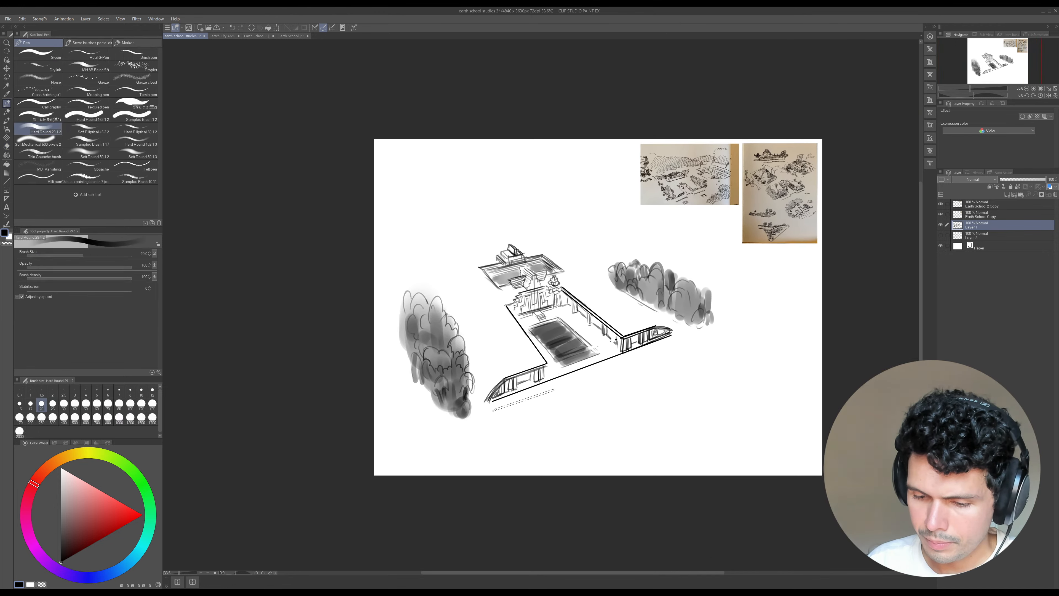
pyautogui.moveTo(494, 412); pyautogui.dragTo(557, 389)
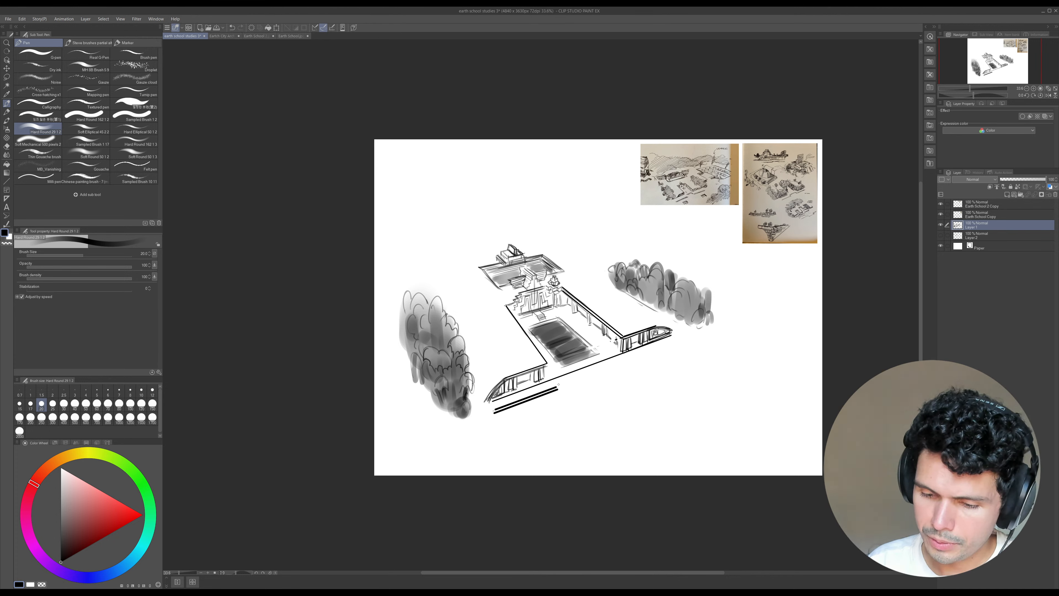
pyautogui.moveTo(498, 408); pyautogui.dragTo(561, 385)
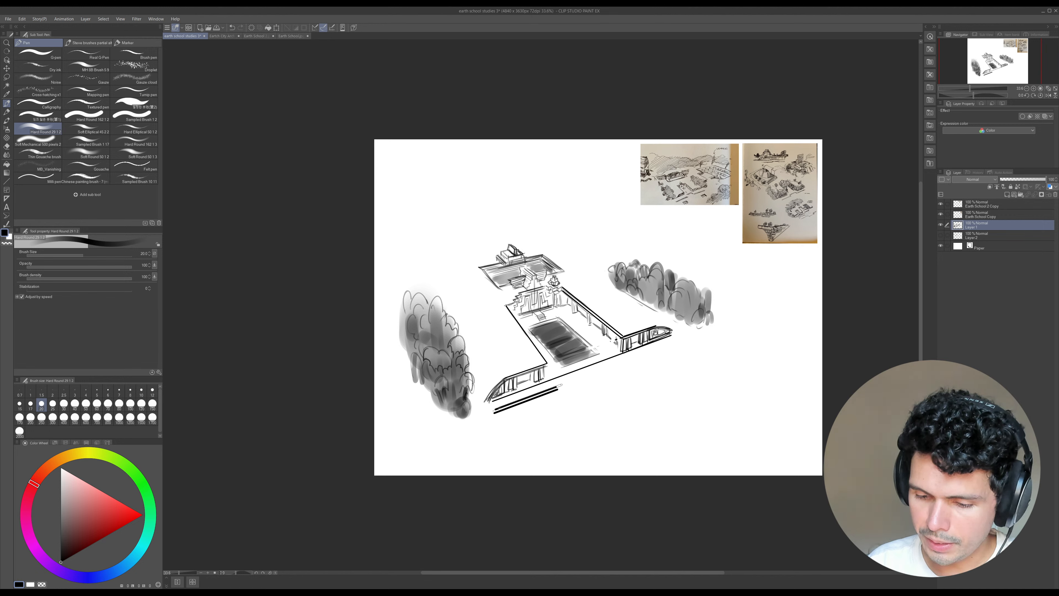
pyautogui.moveTo(496, 412); pyautogui.dragTo(561, 388)
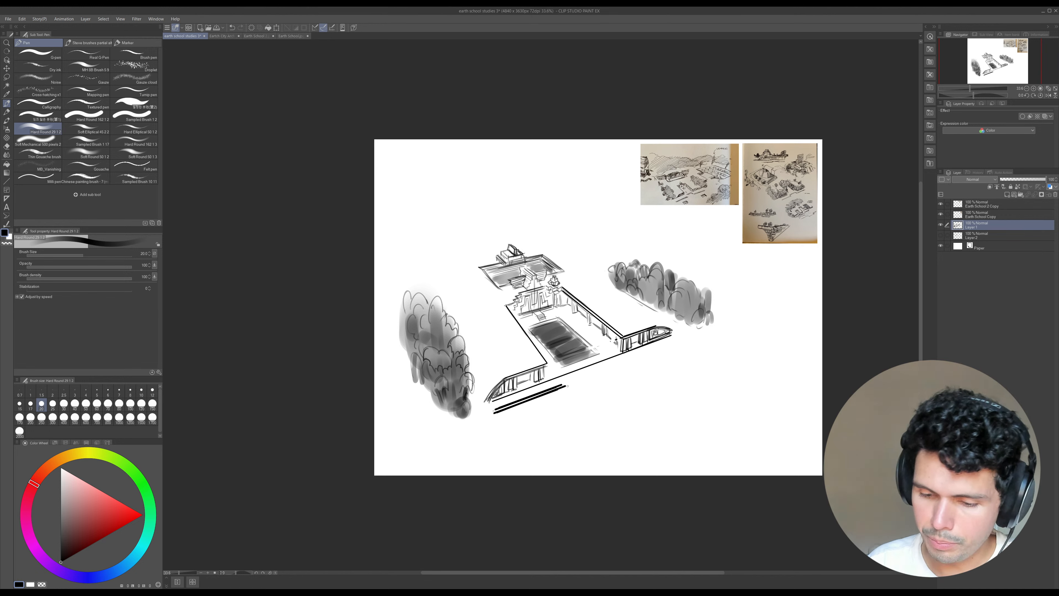
# - Continue the doubled front line across the courtyard opening and past the right wing, stepping it inward between the wings
pyautogui.keyDown('shift'); pyautogui.click(611, 358); pyautogui.keyUp('shift')
pyautogui.click(564, 378)
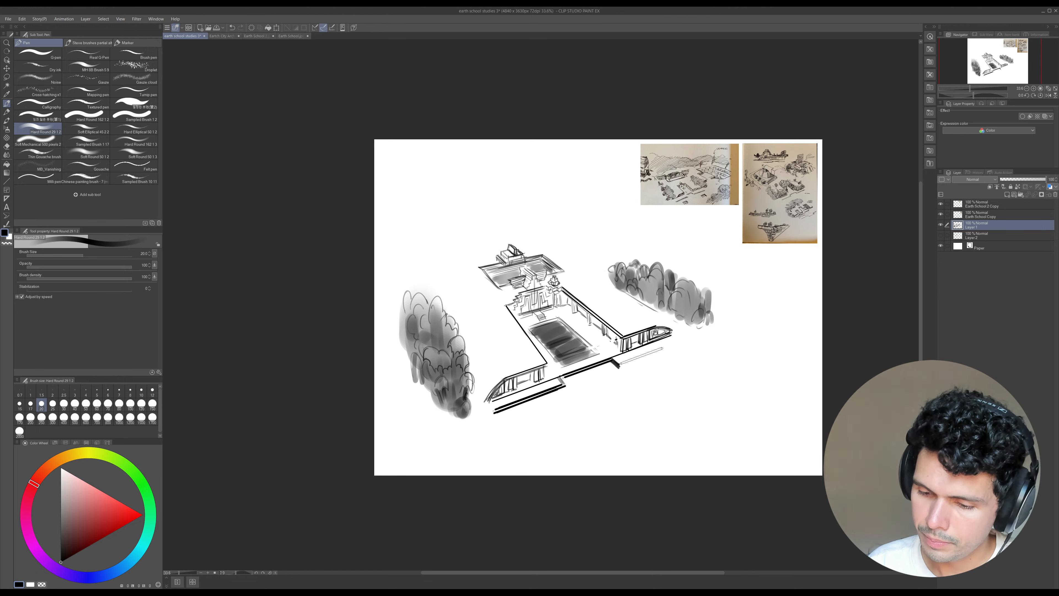
pyautogui.moveTo(620, 364); pyautogui.dragTo(670, 344)
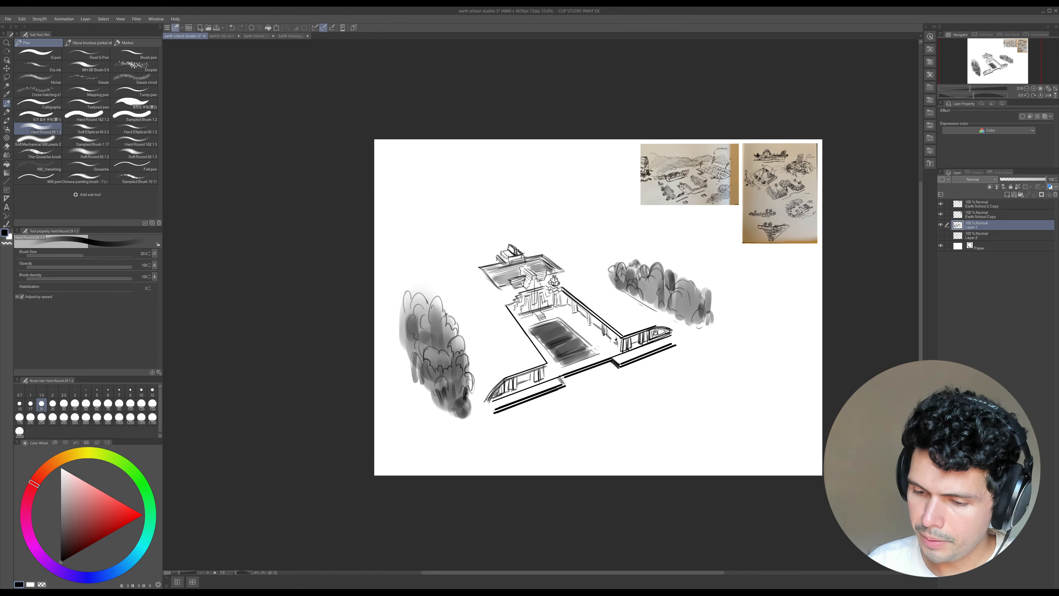
pyautogui.moveTo(690, 337); pyautogui.dragTo(684, 334)
# - Enlarge the eraser, erase the old base line beneath the left wing and return to the pen
pyautogui.moveTo(641, 371)
pyautogui.mouseDown()
pyautogui.moveTo(643, 362)
pyautogui.moveTo(591, 343)
pyautogui.moveTo(602, 339)
pyautogui.mouseUp()
pyautogui.press('e')
pyautogui.press(']')
pyautogui.press(']')
pyautogui.press(']')
pyautogui.moveTo(486, 378); pyautogui.dragTo(399, 412)
pyautogui.press(']')
pyautogui.press('p')
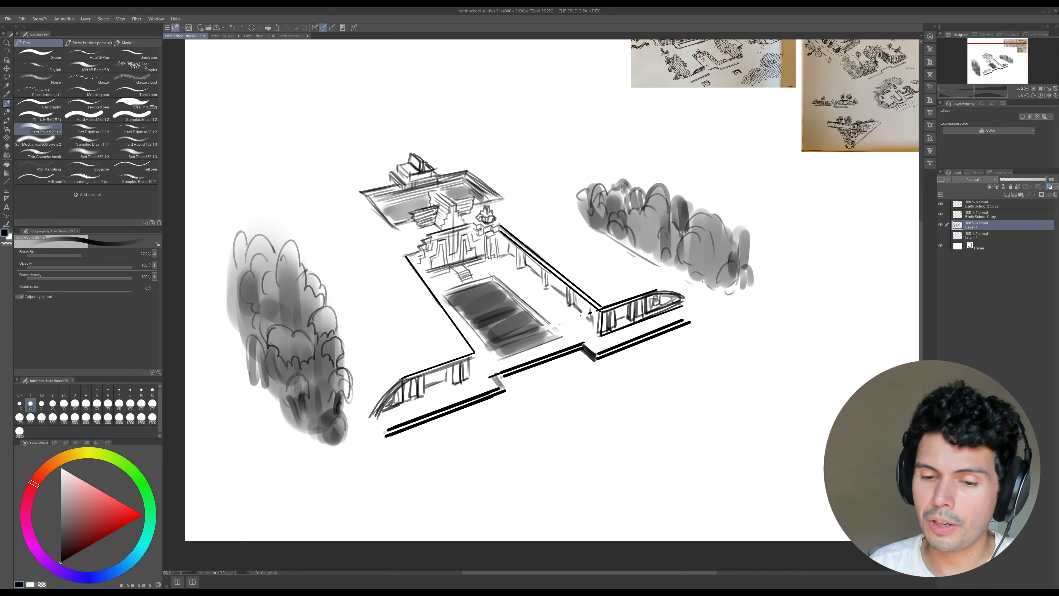
# - Reduce the pen size to 8 and sketch long, slightly slanted parallel lines behind the small building at the rear court
pyautogui.moveTo(587, 253); pyautogui.dragTo(613, 262)
pyautogui.press('[')
pyautogui.moveTo(410, 173); pyautogui.dragTo(414, 185)
pyautogui.press('[')
pyautogui.press('[')
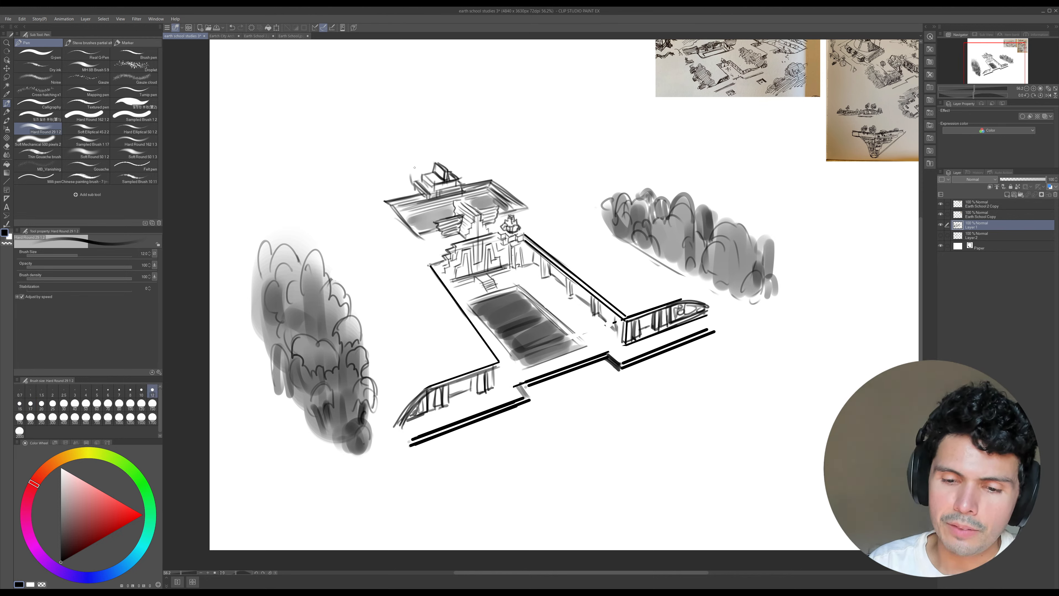
pyautogui.moveTo(457, 153); pyautogui.dragTo(393, 169)
pyautogui.hotkey('ctrl', 'z')
pyautogui.hotkey('ctrl', 'z')
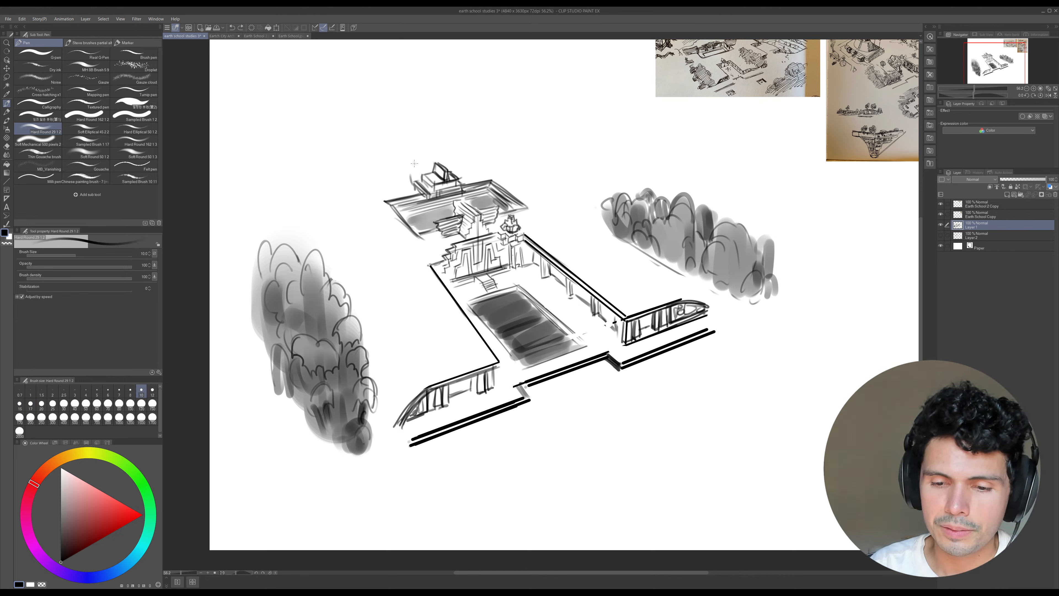
pyautogui.press('[')
pyautogui.moveTo(474, 150)
pyautogui.mouseDown()
pyautogui.moveTo(371, 169)
pyautogui.moveTo(498, 147)
pyautogui.mouseUp()
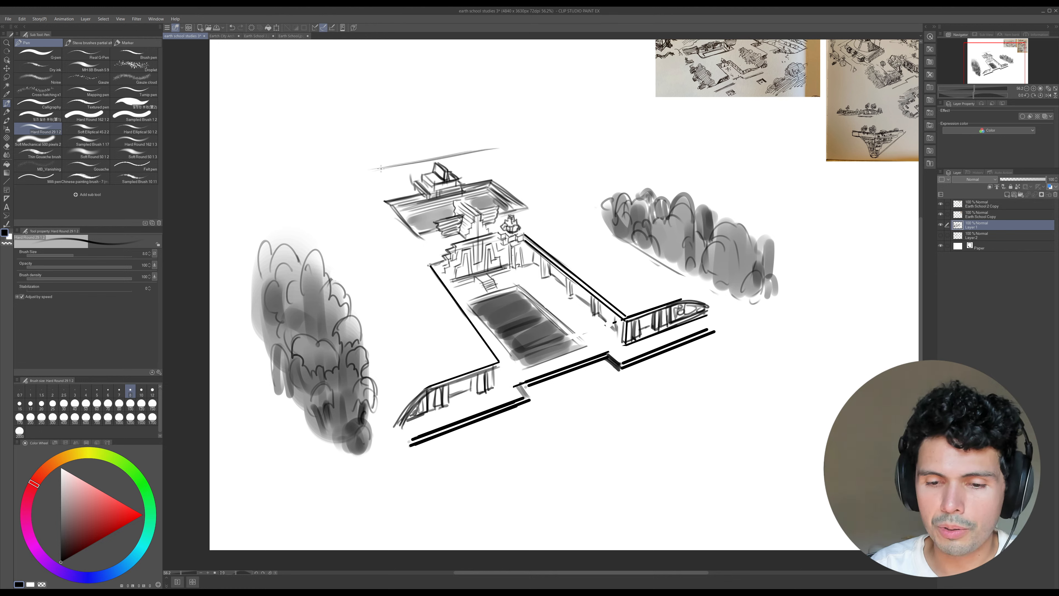
pyautogui.moveTo(358, 172); pyautogui.dragTo(496, 147)
pyautogui.moveTo(356, 178); pyautogui.dragTo(500, 148)
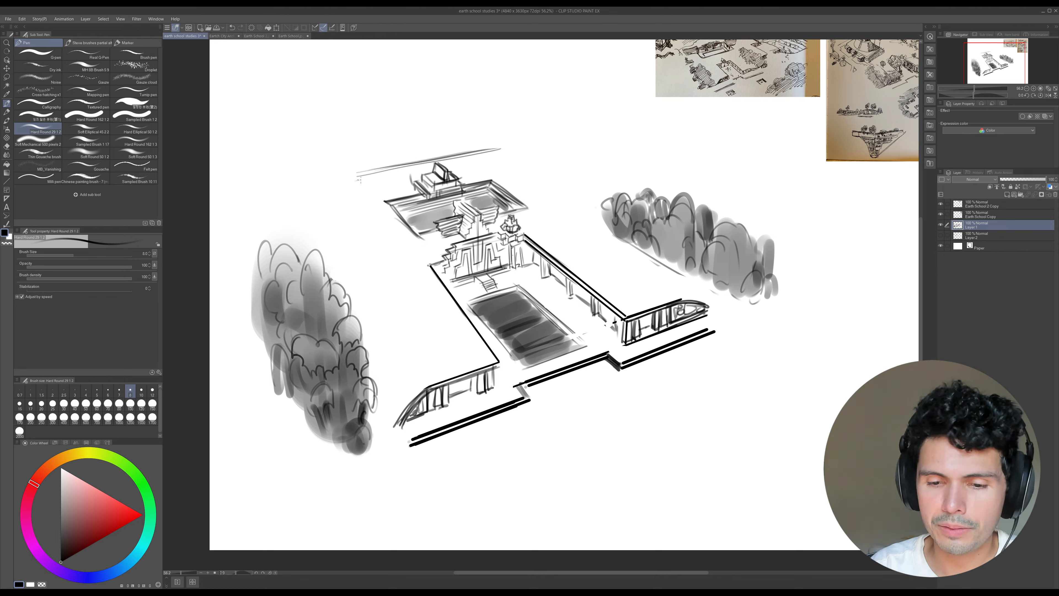
# - Fill out the long strip behind the rear building with more parallel hatching lines on both sides of it
pyautogui.moveTo(440, 163)
pyautogui.mouseDown()
pyautogui.moveTo(361, 180)
pyautogui.moveTo(498, 154)
pyautogui.mouseUp()
pyautogui.moveTo(449, 169); pyautogui.dragTo(486, 161)
pyautogui.moveTo(445, 162); pyautogui.dragTo(474, 158)
pyautogui.moveTo(393, 182); pyautogui.dragTo(482, 164)
pyautogui.moveTo(363, 169); pyautogui.dragTo(501, 144)
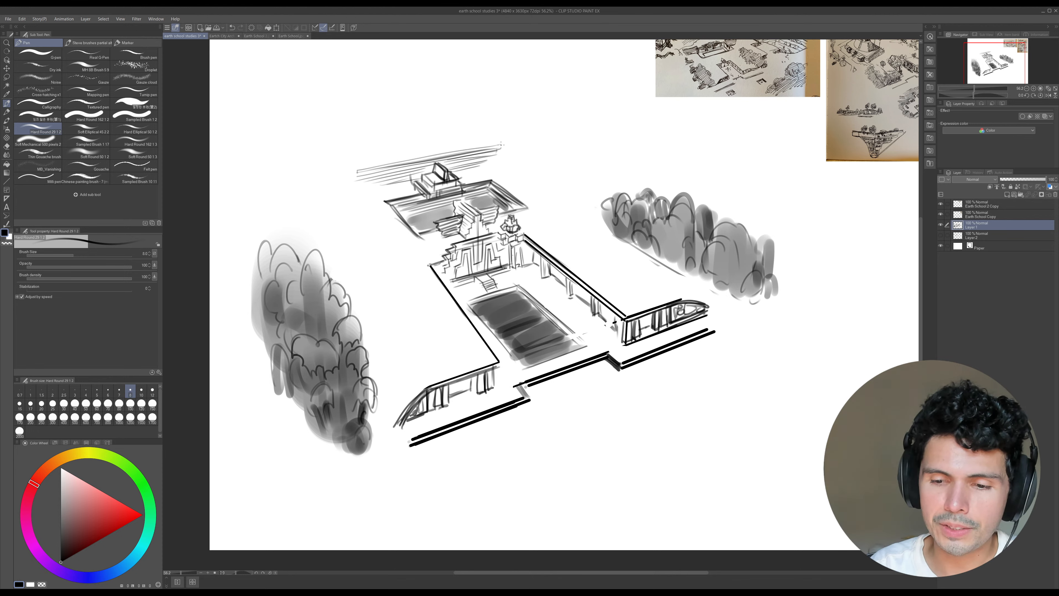
# - Scale the temple sketch down to about 80% and place it in the lower part of the canvas
pyautogui.hotkey('ctrl', 'space')
pyautogui.moveTo(692, 221); pyautogui.dragTo(654, 221)
pyautogui.hotkey('ctrl', 't')
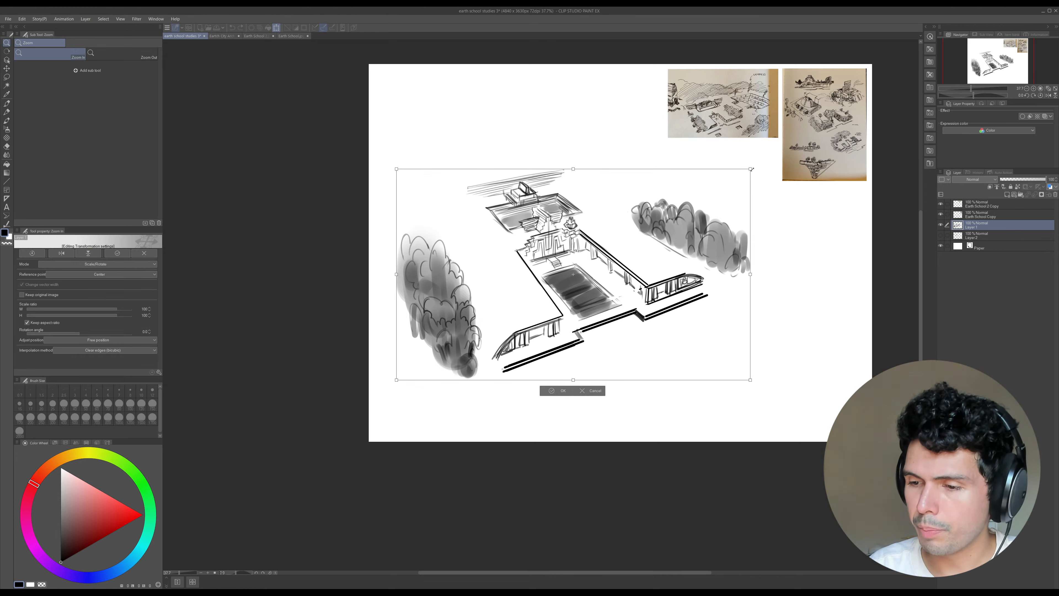
pyautogui.moveTo(751, 169); pyautogui.dragTo(686, 209)
pyautogui.moveTo(620, 345)
pyautogui.mouseDown()
pyautogui.moveTo(683, 357)
pyautogui.moveTo(624, 397)
pyautogui.mouseUp()
pyautogui.moveTo(731, 241); pyautogui.dragTo(728, 243)
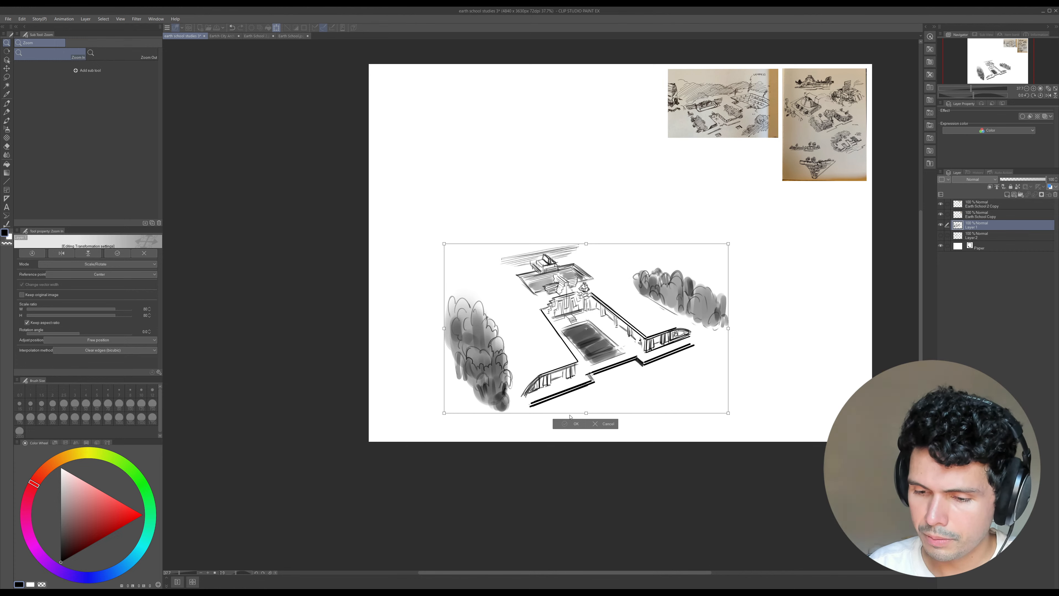
pyautogui.click(571, 423)
# - Hatch a dark shadow on the ground between the left wing's curved end and the left tree group
pyautogui.moveTo(743, 321); pyautogui.dragTo(669, 350)
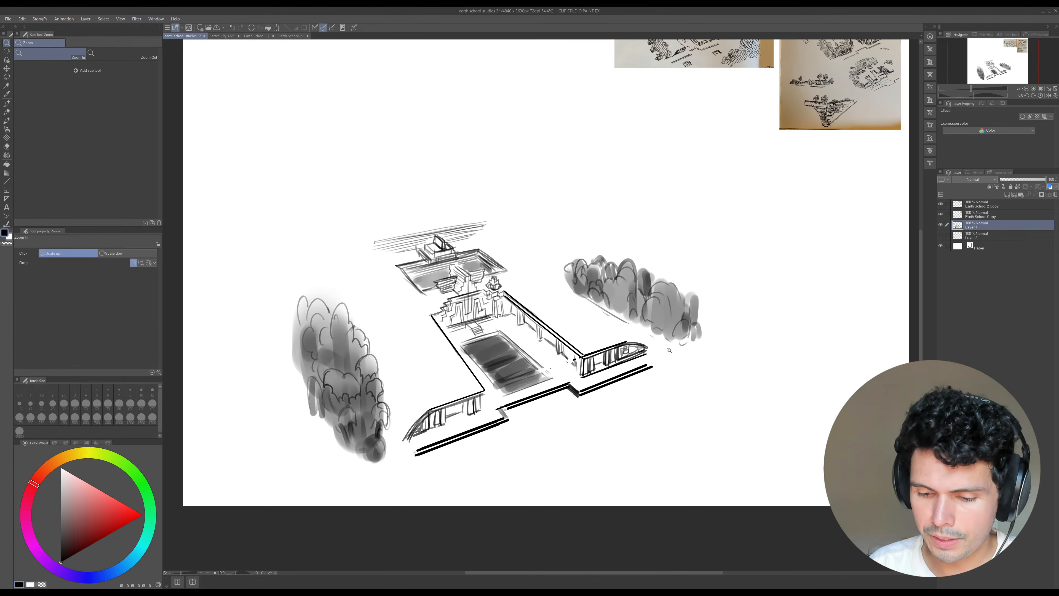
pyautogui.press('p')
pyautogui.moveTo(418, 414)
pyautogui.mouseDown()
pyautogui.moveTo(400, 438)
pyautogui.moveTo(393, 432)
pyautogui.moveTo(397, 441)
pyautogui.moveTo(416, 418)
pyautogui.moveTo(405, 443)
pyautogui.moveTo(386, 424)
pyautogui.moveTo(387, 434)
pyautogui.mouseUp()
pyautogui.press('e')
pyautogui.press('p')
pyautogui.press(']')
pyautogui.press(']')
pyautogui.moveTo(405, 394)
pyautogui.mouseDown()
pyautogui.moveTo(386, 425)
pyautogui.moveTo(384, 400)
pyautogui.mouseUp()
pyautogui.press('[')
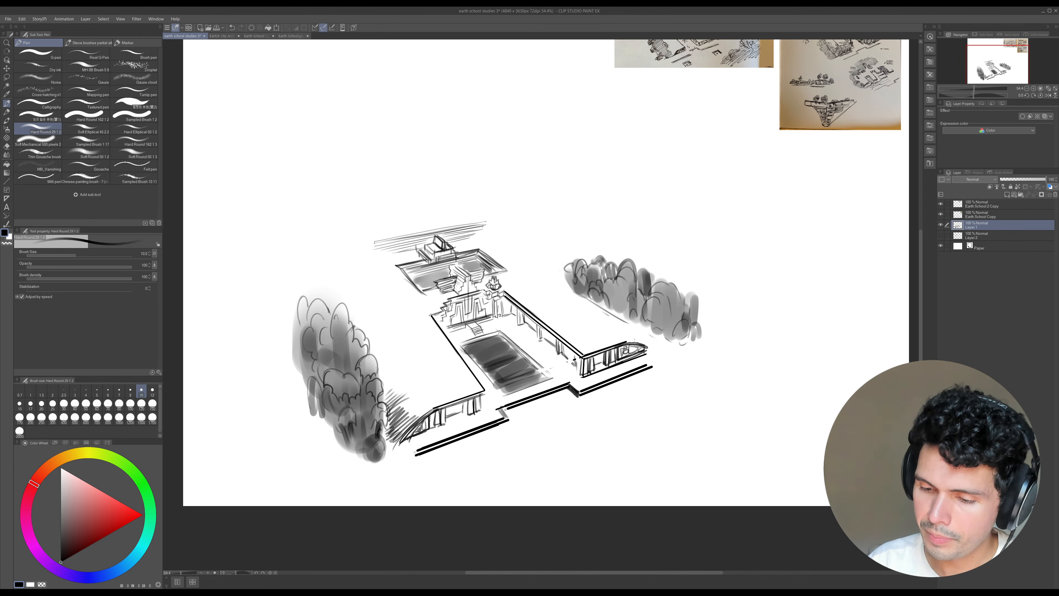
# - Add short hatching strokes behind the right wing's rounded end and beside the left trees with the pen at size 10
pyautogui.moveTo(629, 346); pyautogui.dragTo(660, 337)
pyautogui.moveTo(636, 337); pyautogui.dragTo(658, 331)
pyautogui.moveTo(394, 377); pyautogui.dragTo(384, 390)
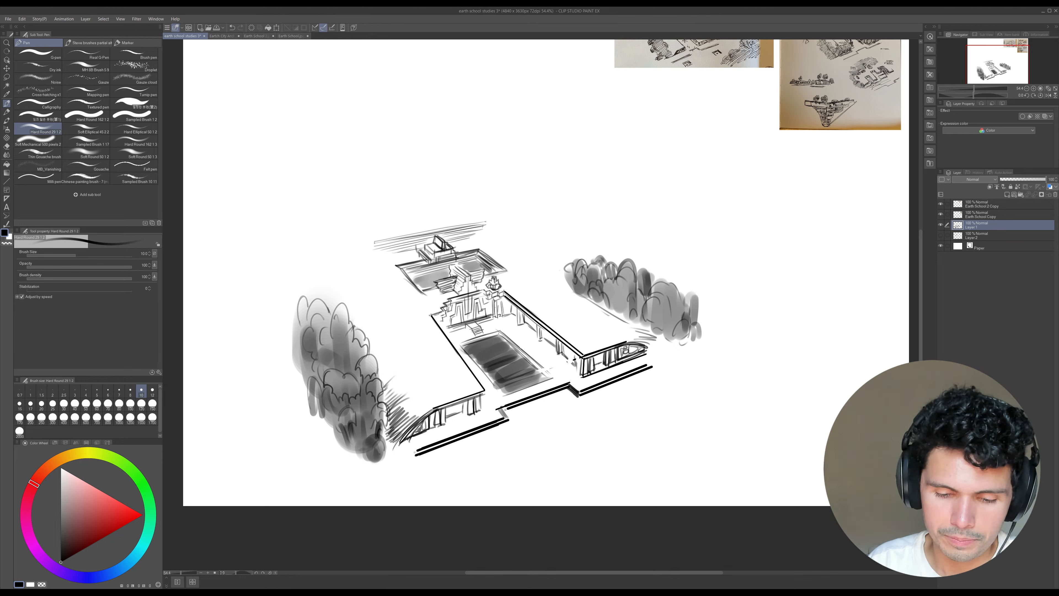
# - Hatch loose ground lines along the outer side of the left tree group and extend the hatching on its inner side
pyautogui.moveTo(351, 453); pyautogui.dragTo(310, 450)
pyautogui.moveTo(334, 438)
pyautogui.mouseDown()
pyautogui.moveTo(311, 441)
pyautogui.moveTo(327, 424)
pyautogui.moveTo(293, 417)
pyautogui.mouseUp()
pyautogui.moveTo(310, 404)
pyautogui.mouseDown()
pyautogui.moveTo(292, 407)
pyautogui.moveTo(284, 377)
pyautogui.mouseUp()
pyautogui.moveTo(290, 363); pyautogui.dragTo(277, 369)
pyautogui.moveTo(291, 361); pyautogui.dragTo(272, 359)
pyautogui.moveTo(290, 347)
pyautogui.mouseDown()
pyautogui.moveTo(275, 356)
pyautogui.moveTo(285, 353)
pyautogui.mouseUp()
pyautogui.moveTo(292, 337); pyautogui.dragTo(279, 340)
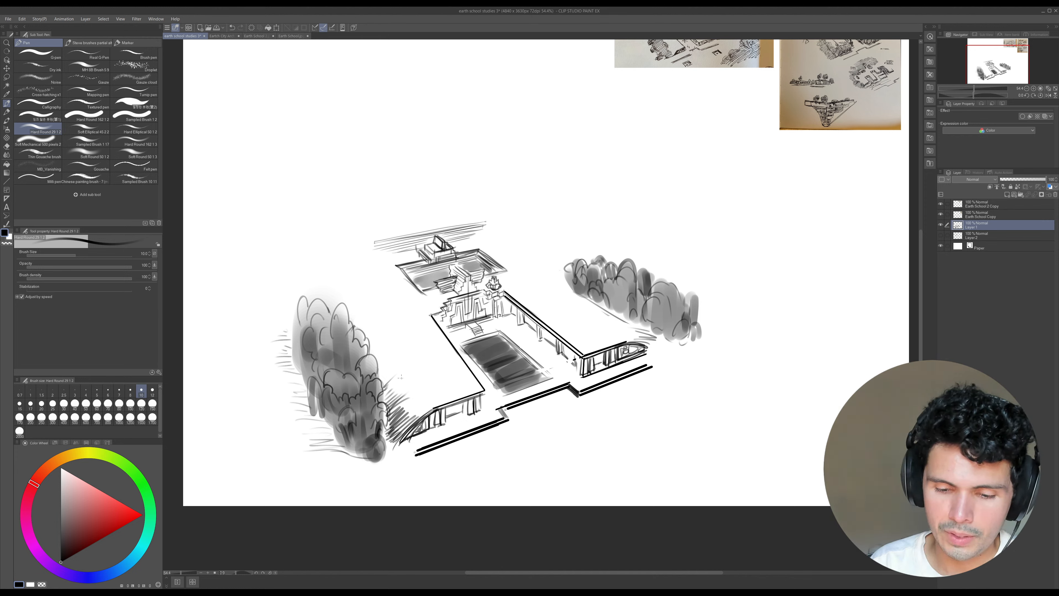
pyautogui.moveTo(386, 379); pyautogui.dragTo(397, 364)
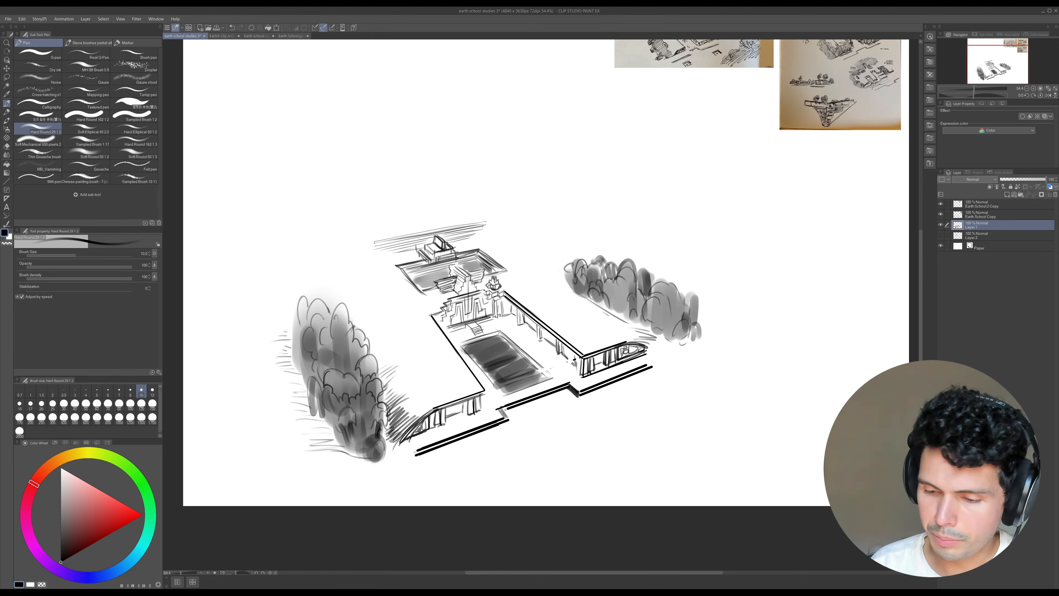
# - Hatch the ground along the inner side of the right tree group and around both of its ends
pyautogui.moveTo(645, 338); pyautogui.dragTo(625, 333)
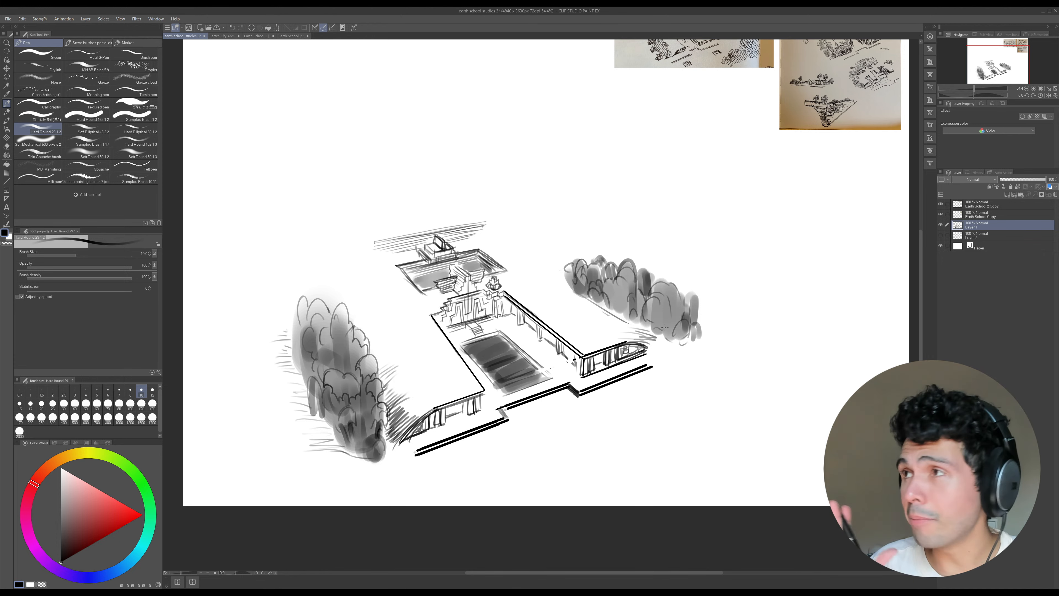
pyautogui.moveTo(637, 333); pyautogui.dragTo(604, 325)
pyautogui.moveTo(634, 325)
pyautogui.mouseDown()
pyautogui.moveTo(542, 282)
pyautogui.moveTo(557, 267)
pyautogui.mouseUp()
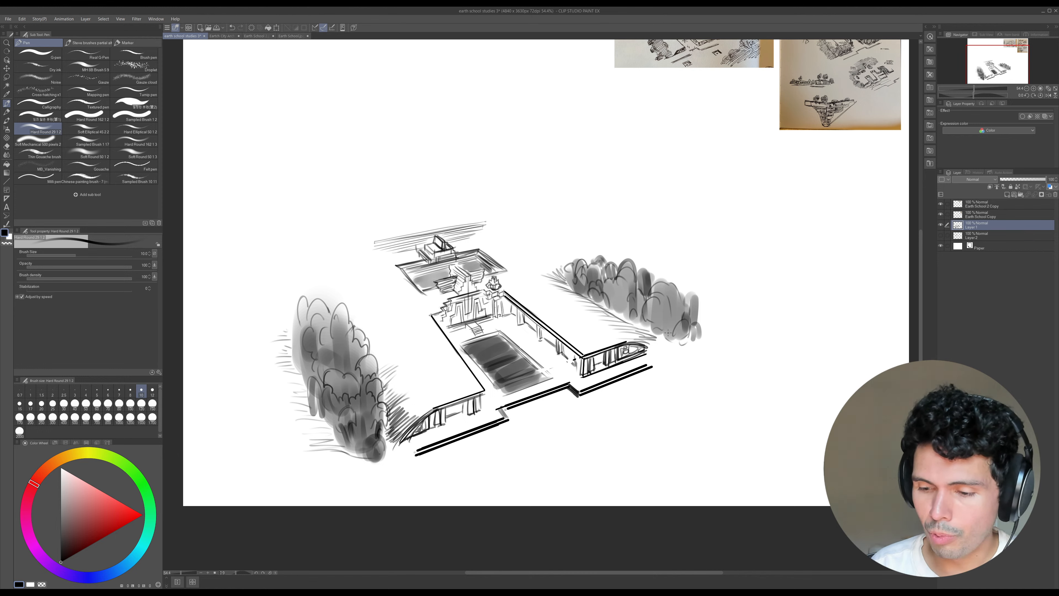
pyautogui.moveTo(658, 349); pyautogui.dragTo(643, 340)
pyautogui.moveTo(660, 349); pyautogui.dragTo(646, 343)
pyautogui.moveTo(702, 320); pyautogui.dragTo(728, 306)
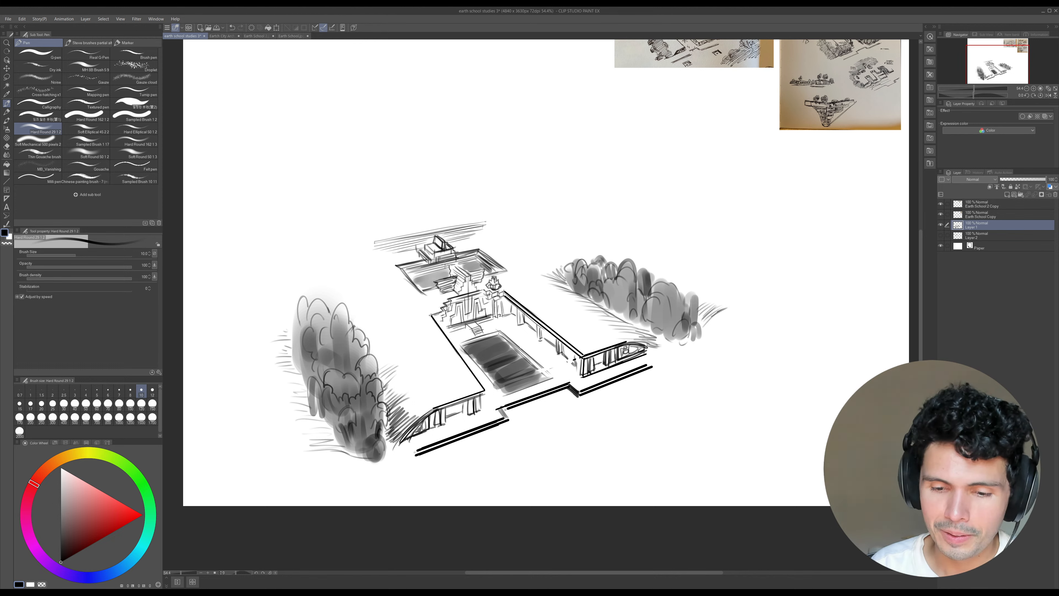
# - Outline the hatched strip behind the rear building, clean up its end and save the document
pyautogui.press('[')
pyautogui.moveTo(373, 244)
pyautogui.mouseDown()
pyautogui.moveTo(421, 249)
pyautogui.moveTo(491, 228)
pyautogui.mouseUp()
pyautogui.press('e')
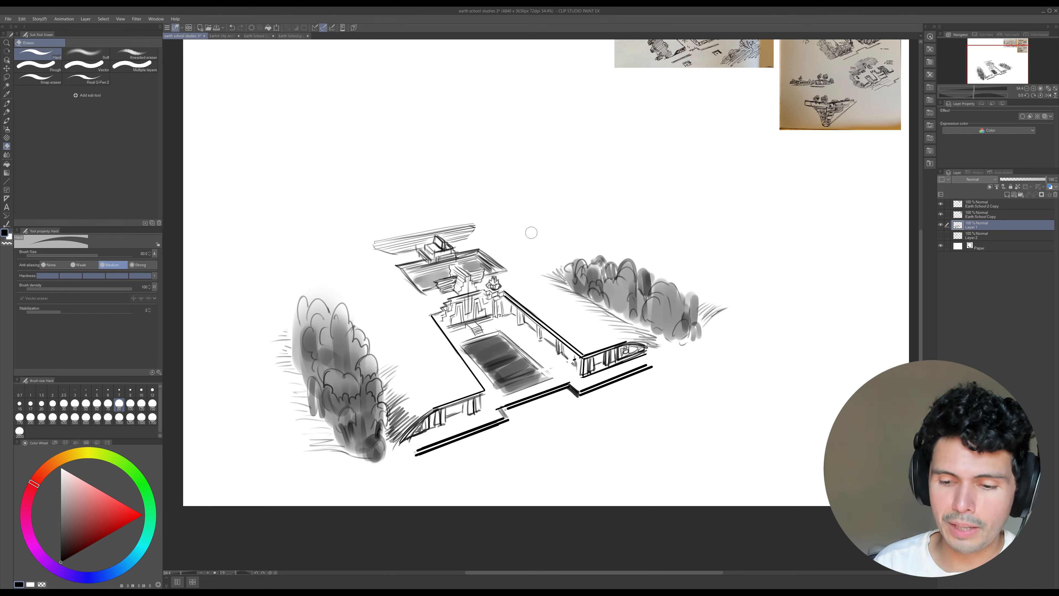
pyautogui.hotkey('ctrl', 's')
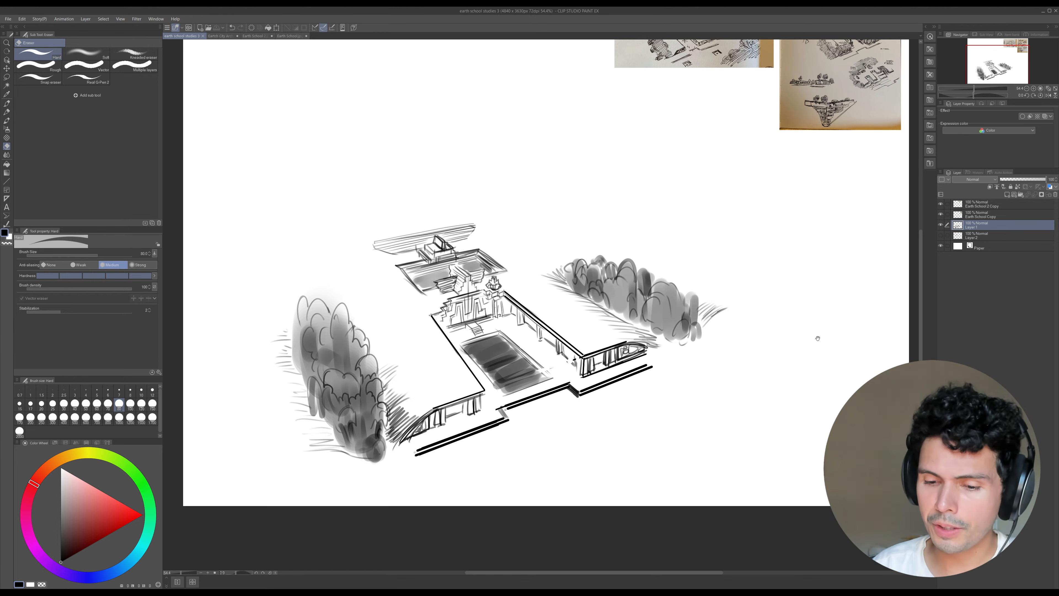
# - Enlarge the pen to 80 and shade the left tree group with broad gray strokes
pyautogui.moveTo(817, 339); pyautogui.dragTo(806, 366)
pyautogui.press('p')
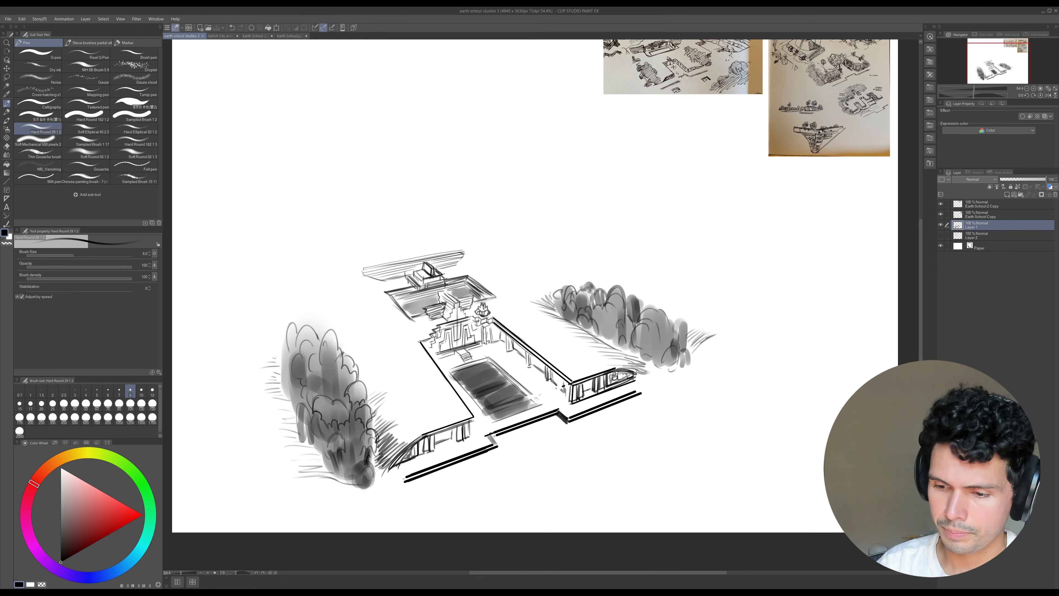
pyautogui.press(']')
pyautogui.press(']')
pyautogui.press(']')
pyautogui.press(']')
pyautogui.press(']')
pyautogui.press(']')
pyautogui.press(']')
pyautogui.press(']')
pyautogui.press(']')
pyautogui.press(']')
pyautogui.press(']')
pyautogui.press(']')
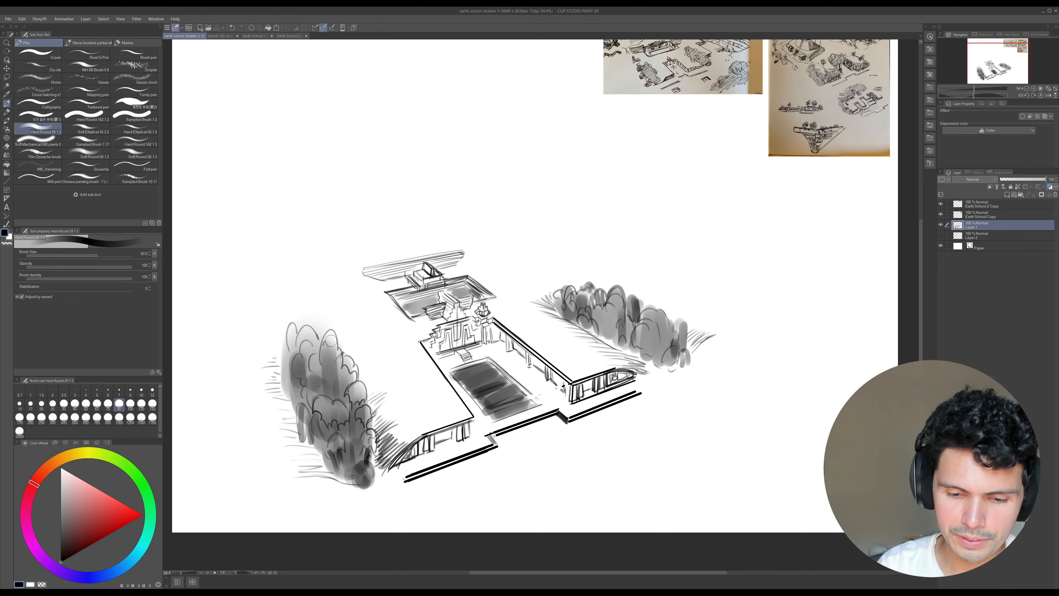
pyautogui.moveTo(330, 339)
pyautogui.mouseDown()
pyautogui.moveTo(333, 391)
pyautogui.moveTo(348, 379)
pyautogui.moveTo(311, 399)
pyautogui.moveTo(312, 360)
pyautogui.moveTo(321, 380)
pyautogui.moveTo(307, 366)
pyautogui.moveTo(299, 399)
pyautogui.mouseUp()
# - Deepen the shading on the upper foliage of the left tree group with smaller strokes, varying the pen size
pyautogui.press('[')
pyautogui.press('[')
pyautogui.press('[')
pyautogui.press('[')
pyautogui.press('[')
pyautogui.press('[')
pyautogui.press('[')
pyautogui.press('[')
pyautogui.press('[')
pyautogui.press(']')
pyautogui.press(']')
pyautogui.moveTo(293, 362)
pyautogui.mouseDown()
pyautogui.moveTo(294, 397)
pyautogui.moveTo(286, 383)
pyautogui.mouseUp()
pyautogui.press(']')
pyautogui.press(']')
pyautogui.moveTo(291, 349)
pyautogui.mouseDown()
pyautogui.moveTo(296, 339)
pyautogui.moveTo(301, 348)
pyautogui.mouseUp()
pyautogui.press(']')
pyautogui.press(']')
pyautogui.moveTo(307, 345)
pyautogui.mouseDown()
pyautogui.moveTo(311, 358)
pyautogui.moveTo(287, 349)
pyautogui.mouseUp()
pyautogui.press('[')
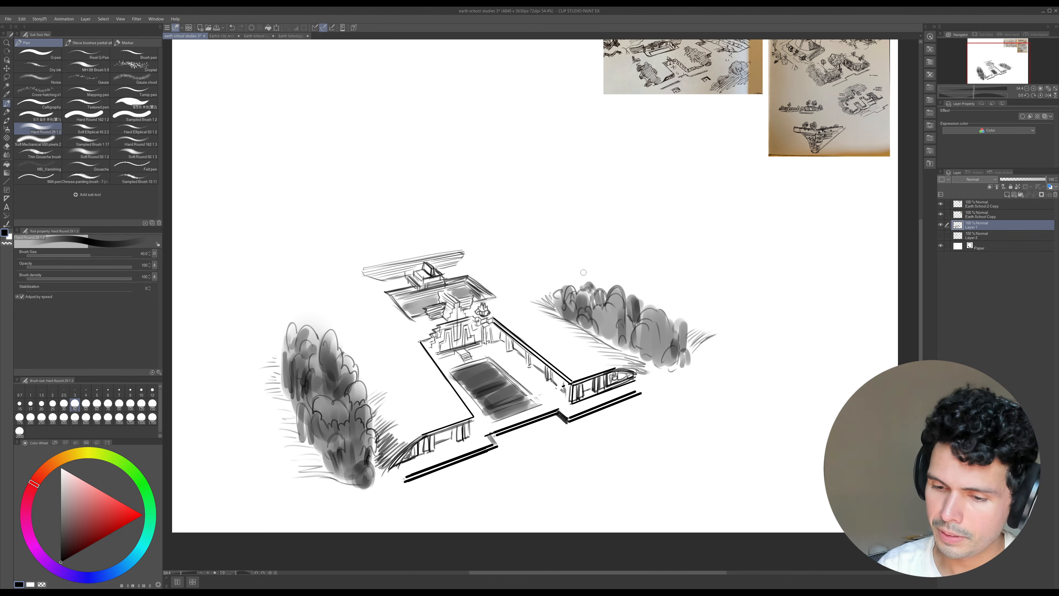
# - Enlarge the pen and darken the right tree group with broad gray strokes, adding foliage at its far end
pyautogui.press(']')
pyautogui.press(']')
pyautogui.press(']')
pyautogui.press(']')
pyautogui.press(']')
pyautogui.press(']')
pyautogui.press(']')
pyautogui.moveTo(586, 284)
pyautogui.mouseDown()
pyautogui.moveTo(574, 301)
pyautogui.moveTo(552, 304)
pyautogui.moveTo(630, 310)
pyautogui.moveTo(596, 334)
pyautogui.moveTo(600, 346)
pyautogui.moveTo(644, 353)
pyautogui.moveTo(637, 347)
pyautogui.mouseUp()
pyautogui.press('[')
pyautogui.press('[')
pyautogui.press('[')
pyautogui.press(']')
pyautogui.press(']')
pyautogui.press(']')
pyautogui.moveTo(651, 342)
pyautogui.mouseDown()
pyautogui.moveTo(646, 354)
pyautogui.moveTo(663, 349)
pyautogui.moveTo(670, 365)
pyautogui.mouseUp()
# - Reduce the pen size to 15 and hatch the ground along the inner upper edge of the left trees
pyautogui.press('[')
pyautogui.press('[')
pyautogui.press('[')
pyautogui.press('[')
pyautogui.press('[')
pyautogui.press('[')
pyautogui.press('[')
pyautogui.press('[')
pyautogui.press('[')
pyautogui.press('[')
pyautogui.press('[')
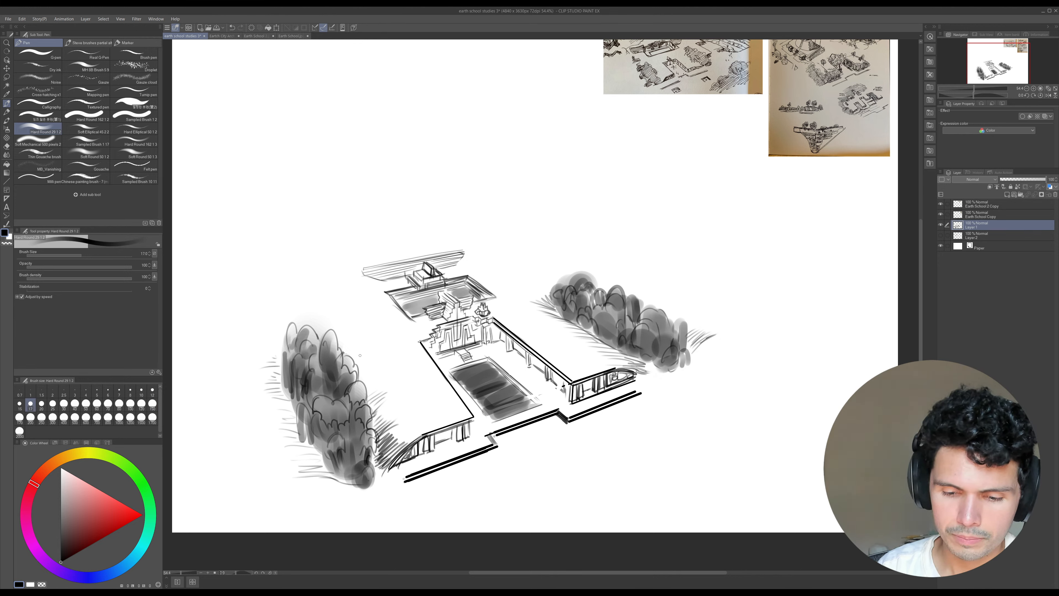
pyautogui.press('[')
pyautogui.moveTo(355, 376)
pyautogui.mouseDown()
pyautogui.moveTo(371, 352)
pyautogui.moveTo(376, 369)
pyautogui.moveTo(364, 346)
pyautogui.mouseUp()
pyautogui.moveTo(343, 352)
pyautogui.mouseDown()
pyautogui.moveTo(360, 340)
pyautogui.moveTo(329, 323)
pyautogui.mouseUp()
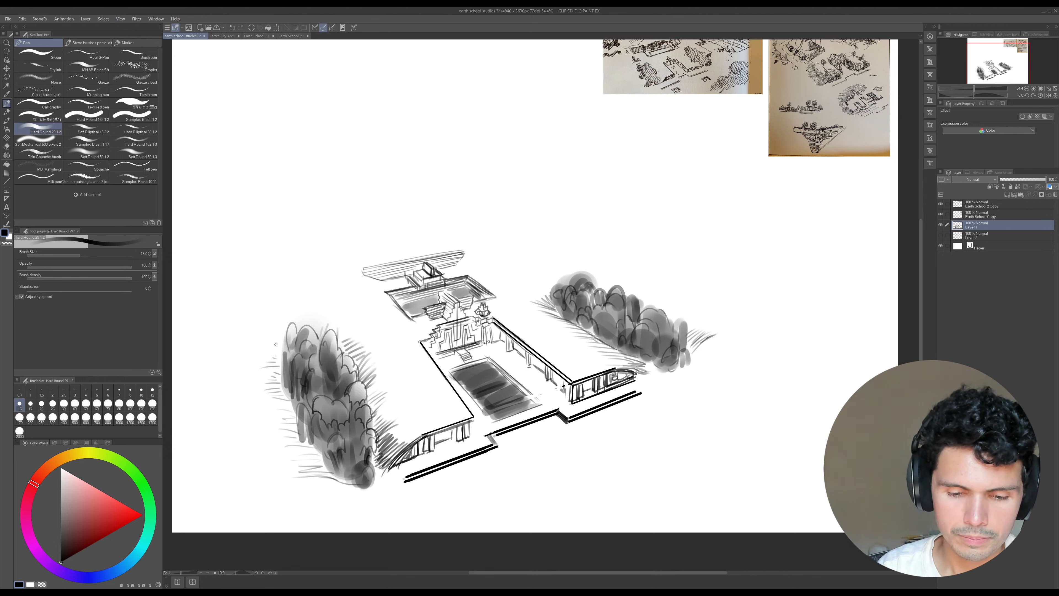
# - Add hatching along the outer upper edge of the left trees and reduce the pen size to 12
pyautogui.moveTo(267, 351); pyautogui.dragTo(285, 337)
pyautogui.moveTo(279, 347)
pyautogui.mouseDown()
pyautogui.moveTo(300, 327)
pyautogui.moveTo(318, 323)
pyautogui.moveTo(280, 345)
pyautogui.mouseUp()
pyautogui.moveTo(267, 365); pyautogui.dragTo(284, 352)
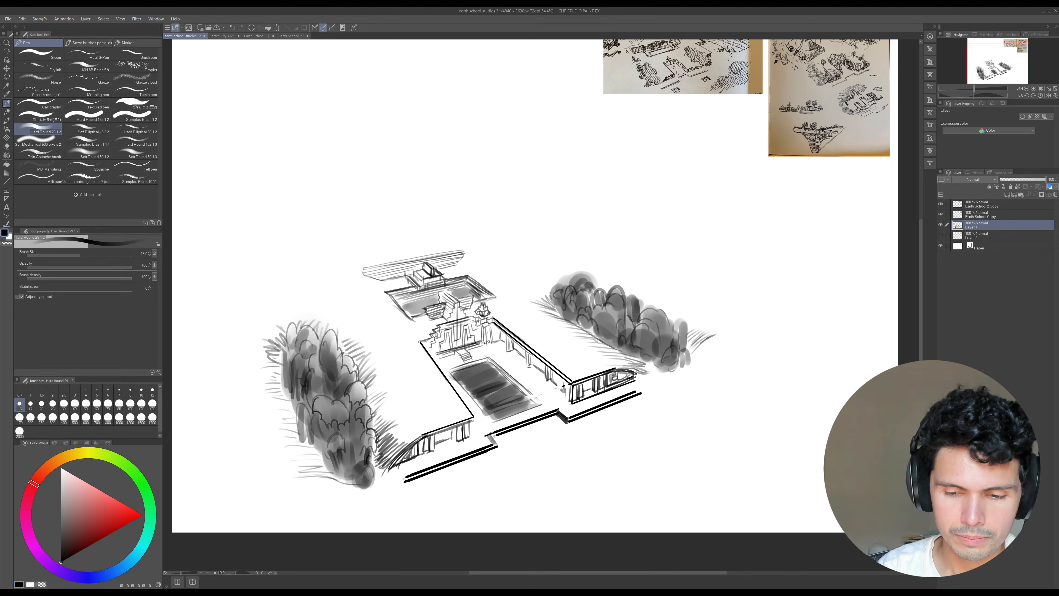
pyautogui.press('[')
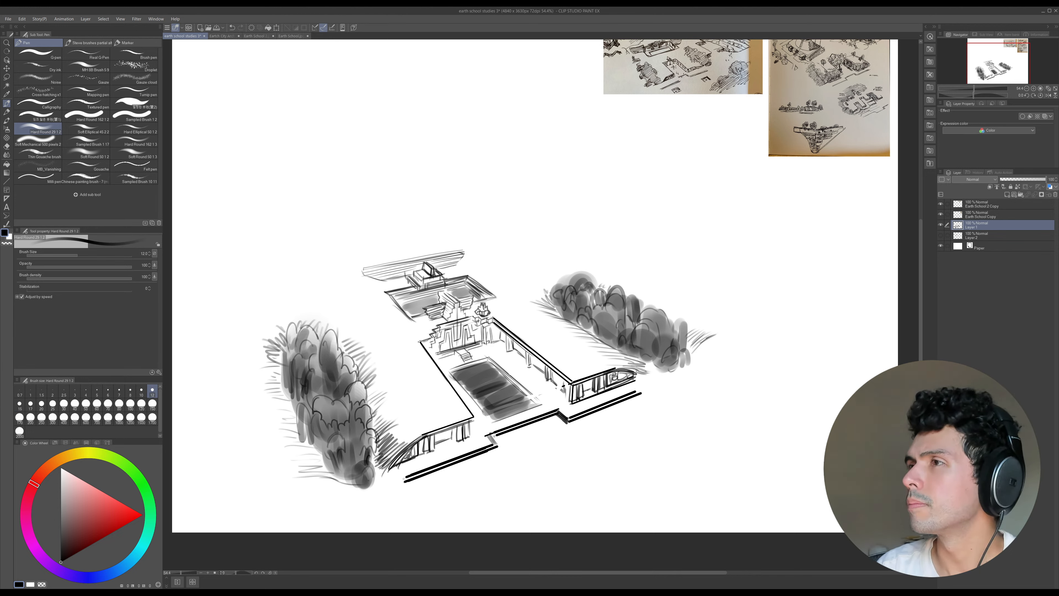
# - Move the landscape-format sketchbook reference to the lower-right corner of the canvas
pyautogui.moveTo(776, 255); pyautogui.dragTo(679, 371)
pyautogui.hotkey('ctrl', 'space')
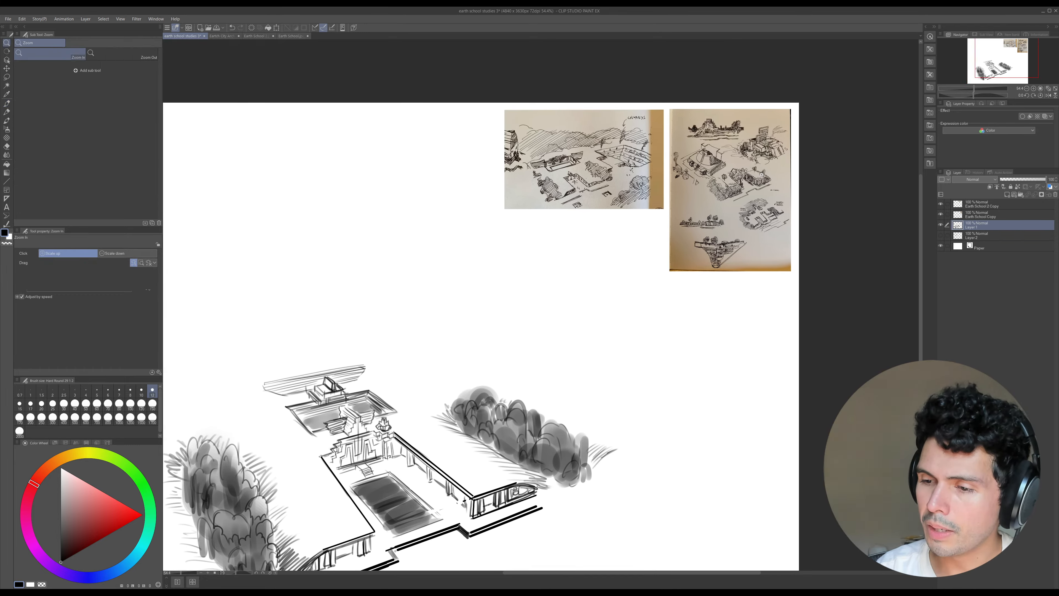
pyautogui.moveTo(767, 180); pyautogui.dragTo(781, 191)
pyautogui.moveTo(758, 309); pyautogui.dragTo(729, 306)
pyautogui.press('k')
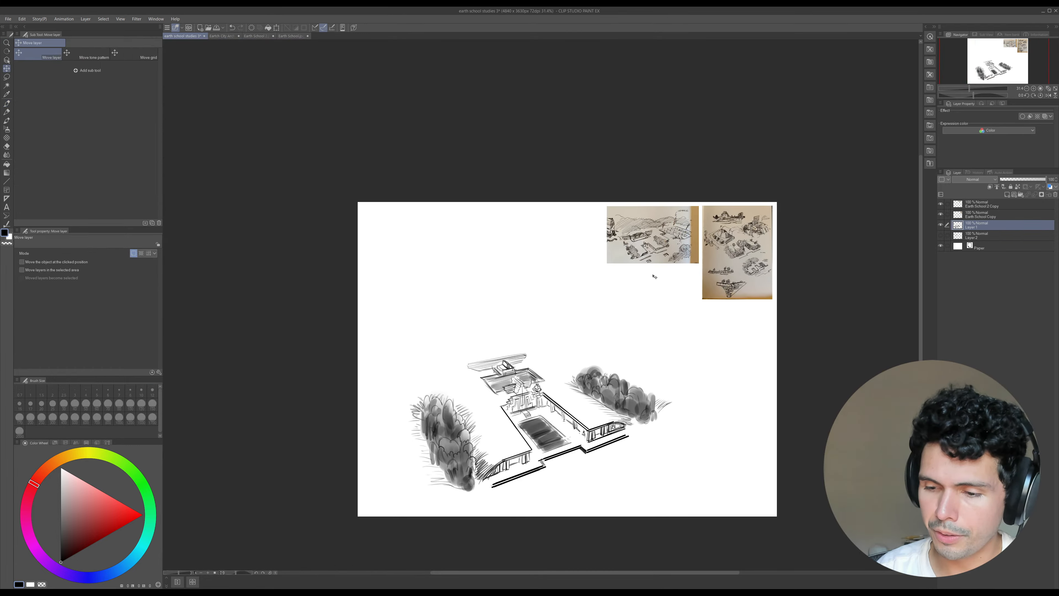
pyautogui.keyDown('ctrl'); pyautogui.click(661, 262); pyautogui.keyUp('ctrl')
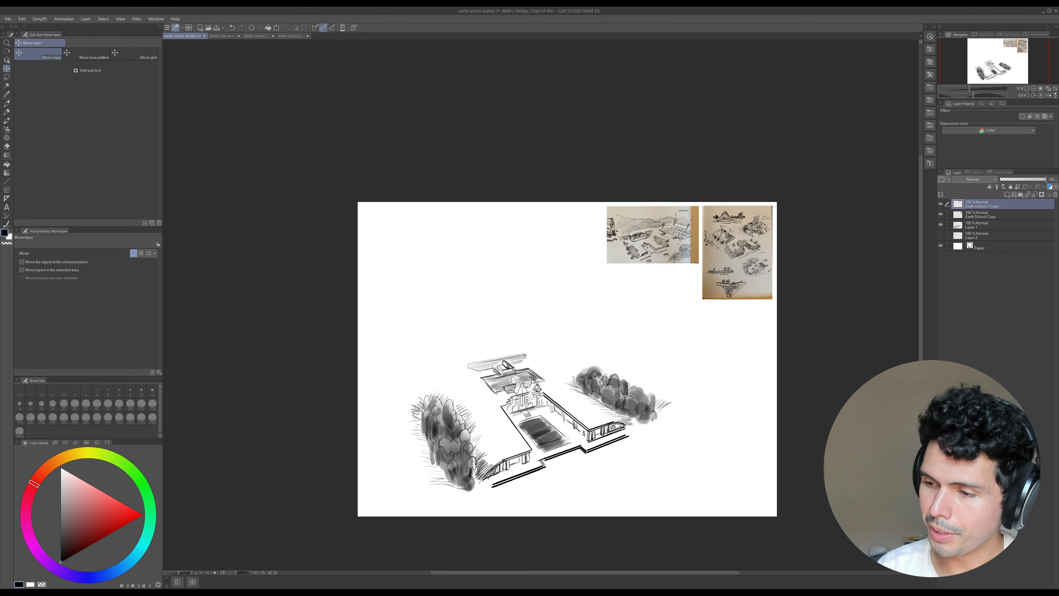
pyautogui.moveTo(667, 262); pyautogui.dragTo(738, 497)
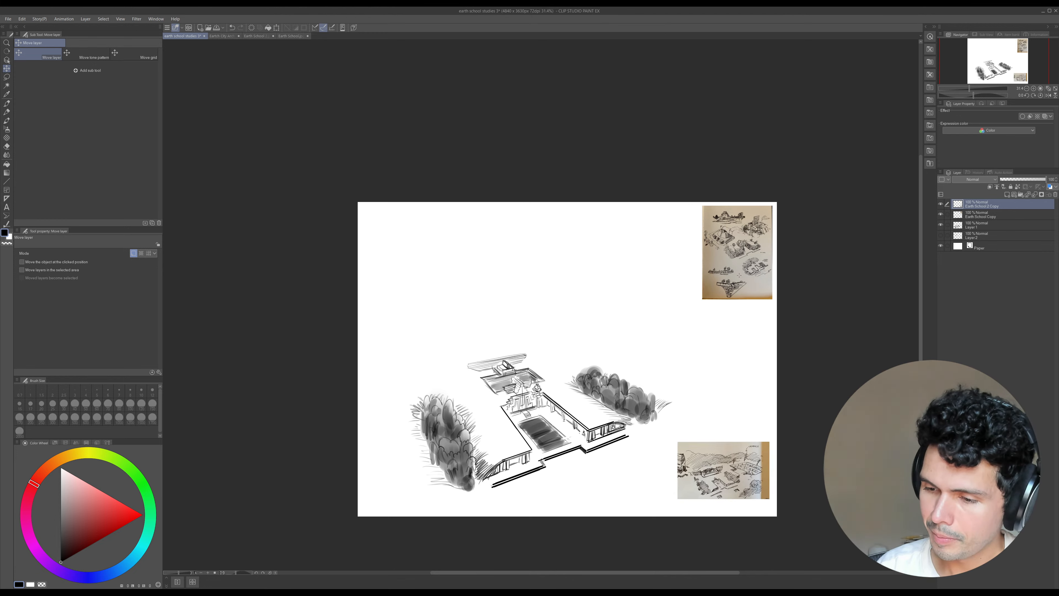
# - Enlarge the portrait-format sketchbook reference to about 154%, keeping it in the canvas's upper-right corner
pyautogui.keyDown('ctrl'); pyautogui.click(745, 288); pyautogui.keyUp('ctrl')
pyautogui.hotkey('ctrl', 't')
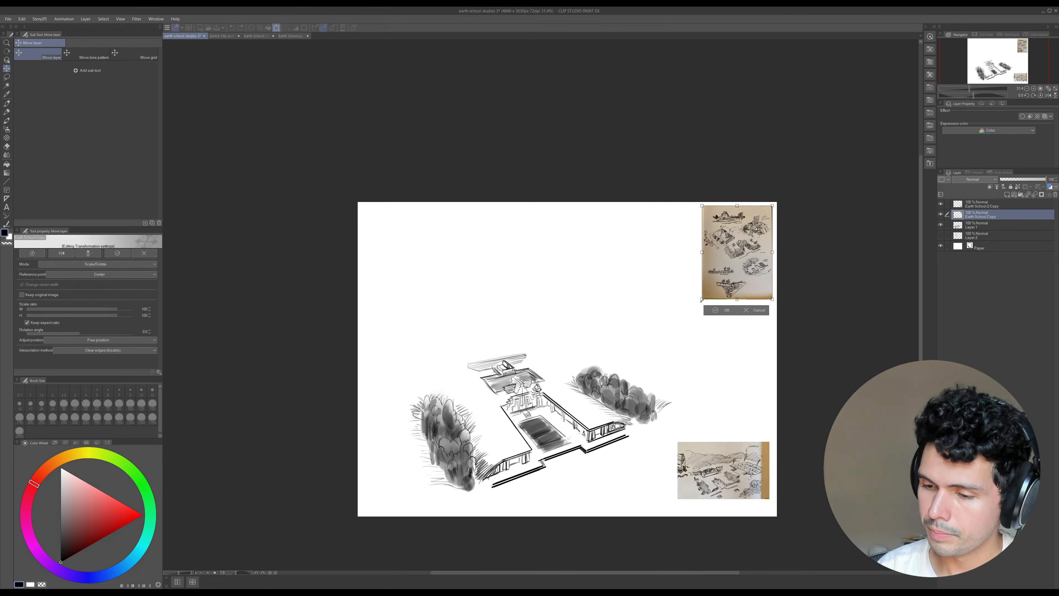
pyautogui.moveTo(701, 299)
pyautogui.mouseDown()
pyautogui.moveTo(663, 350)
pyautogui.moveTo(681, 349)
pyautogui.mouseUp()
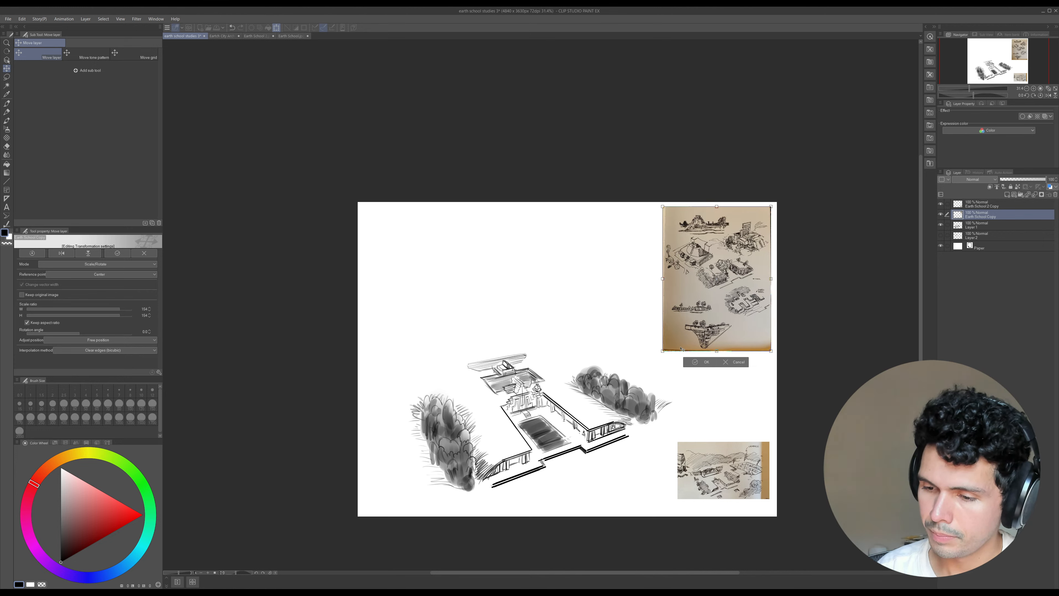
pyautogui.click(704, 362)
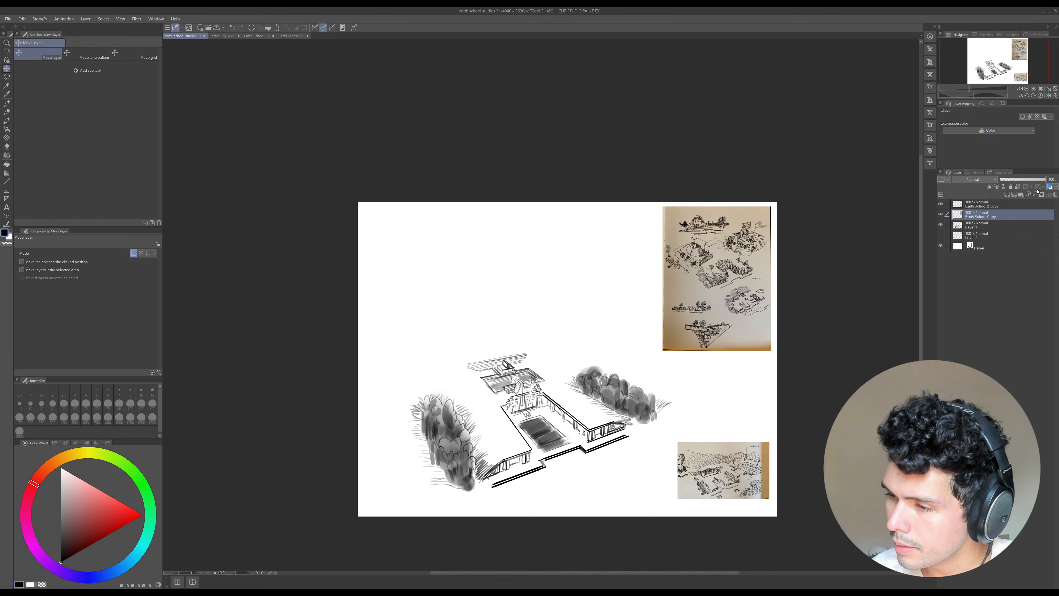
# - Lock the Earth School Copy and Earth School 2 Copy reference layers
pyautogui.click(1010, 187)
pyautogui.click(941, 214)
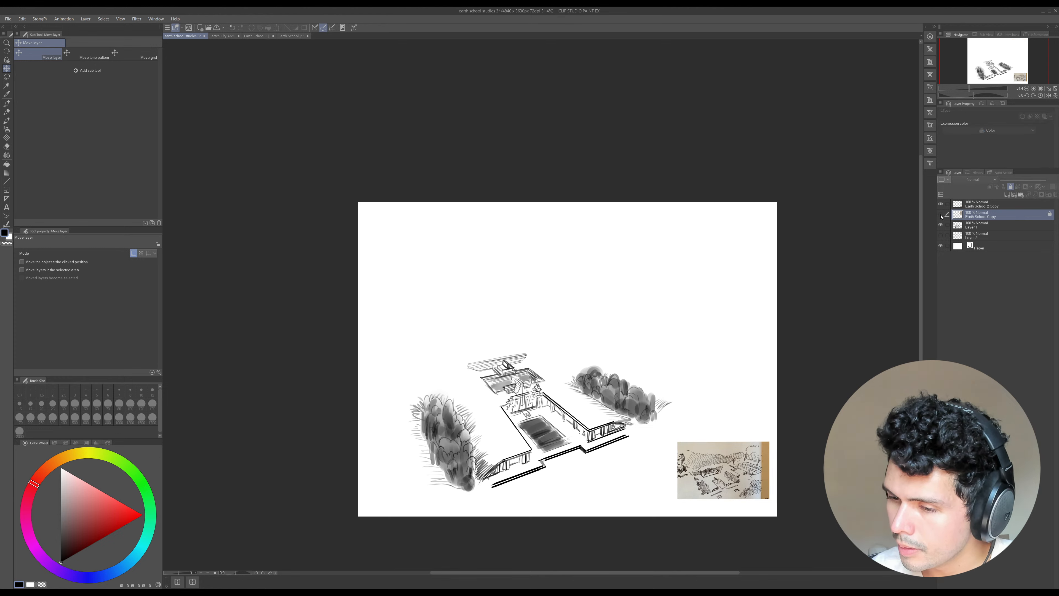
pyautogui.click(940, 214)
pyautogui.click(988, 208)
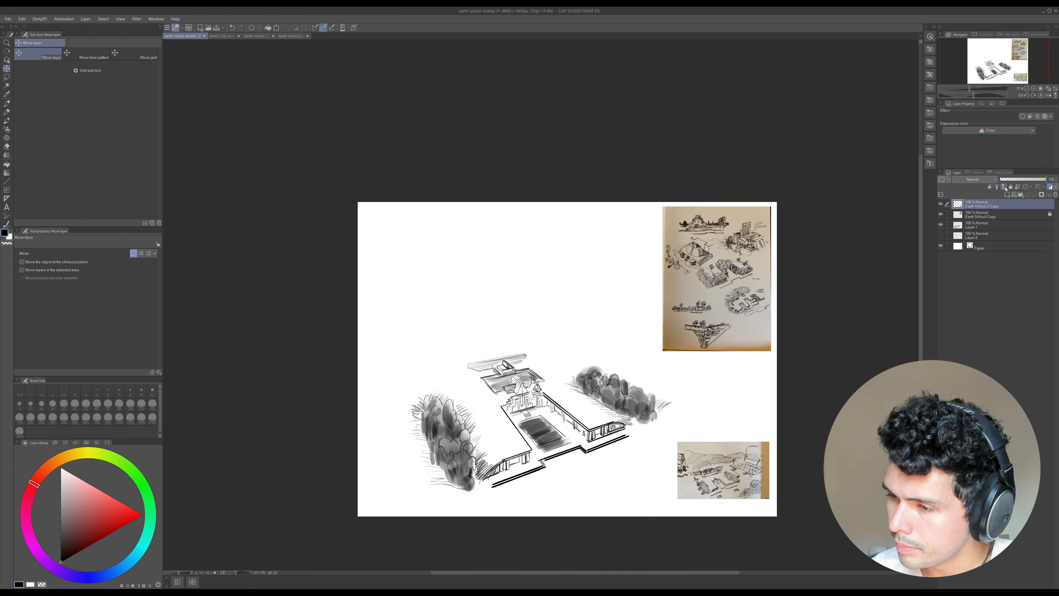
pyautogui.click(1010, 186)
# - Make Layer 1 active and toggle its visibility to check that it holds the temple sketch
pyautogui.click(972, 225)
pyautogui.click(941, 225)
pyautogui.click(941, 225)
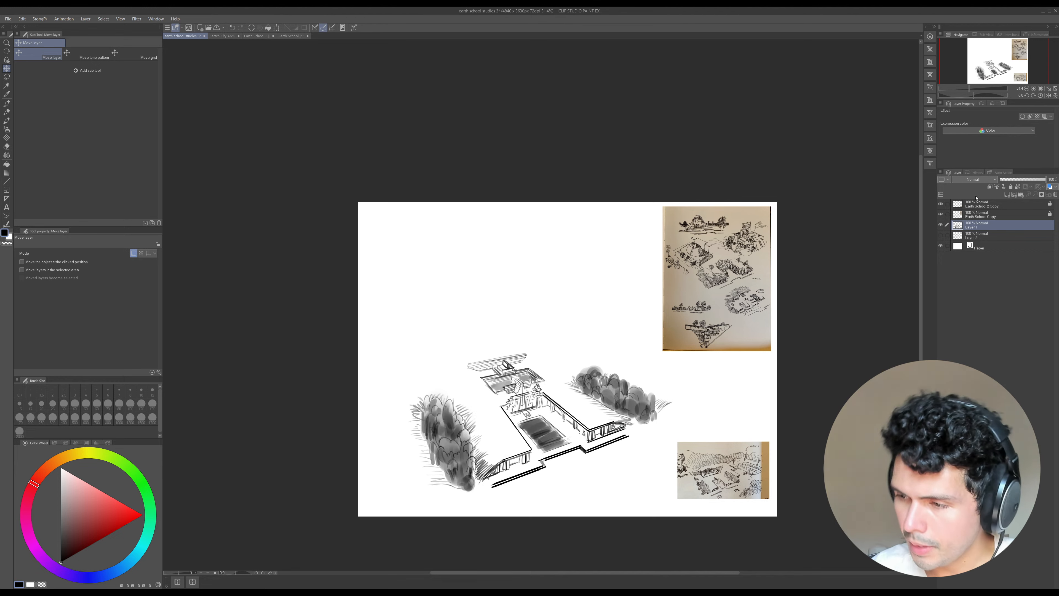
pyautogui.click(548, 411)
pyautogui.moveTo(548, 410); pyautogui.dragTo(550, 413)
pyautogui.moveTo(551, 418); pyautogui.dragTo(546, 399)
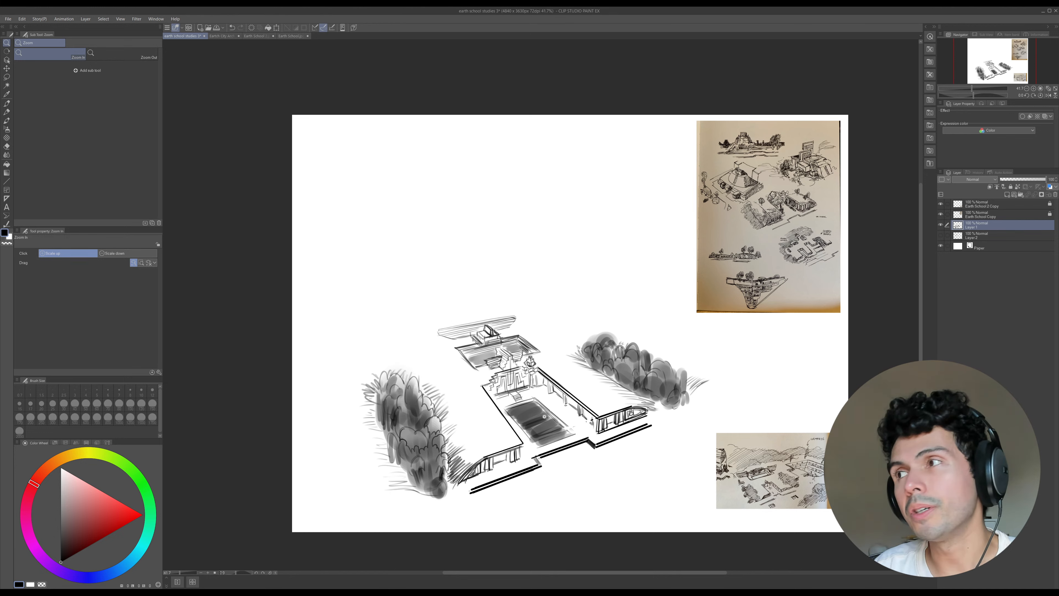
# - Add hatching strokes to the long slab behind the temple with a small Hard Round brush
pyautogui.moveTo(556, 375); pyautogui.dragTo(557, 367)
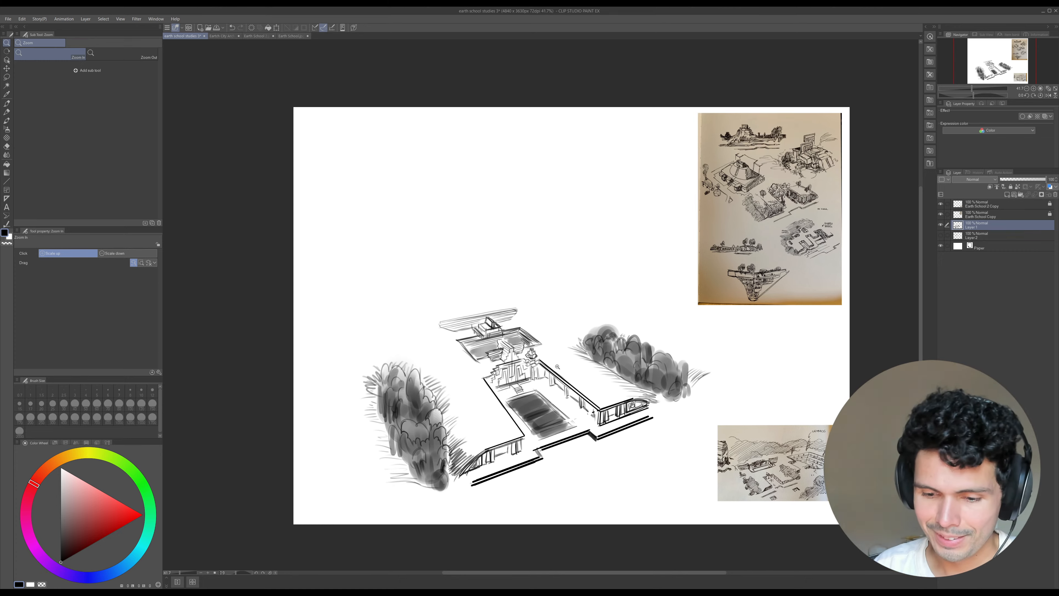
pyautogui.click(488, 336)
pyautogui.press('p')
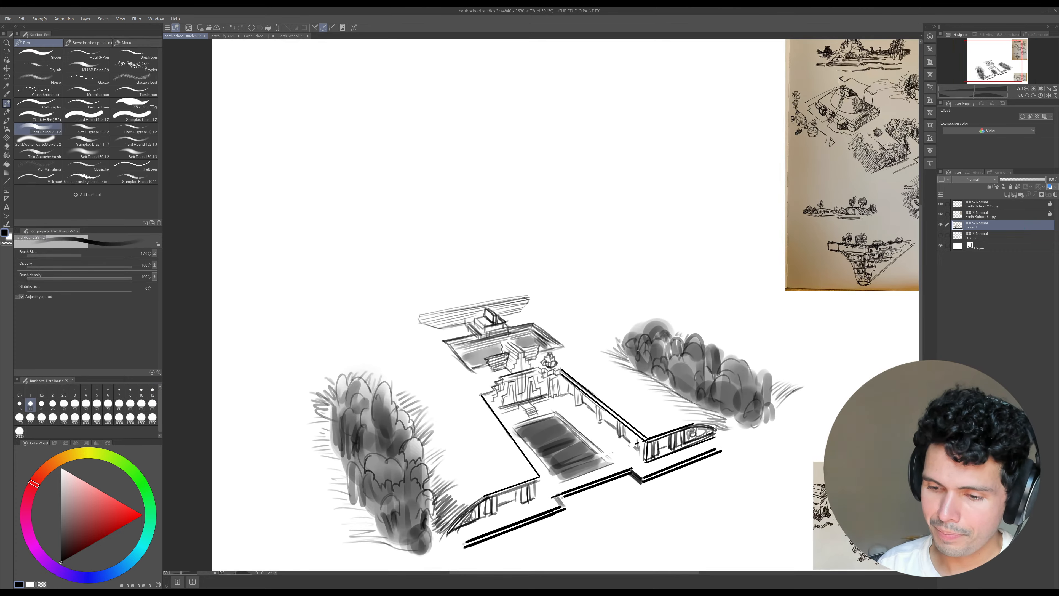
pyautogui.press('[')
pyautogui.press('[')
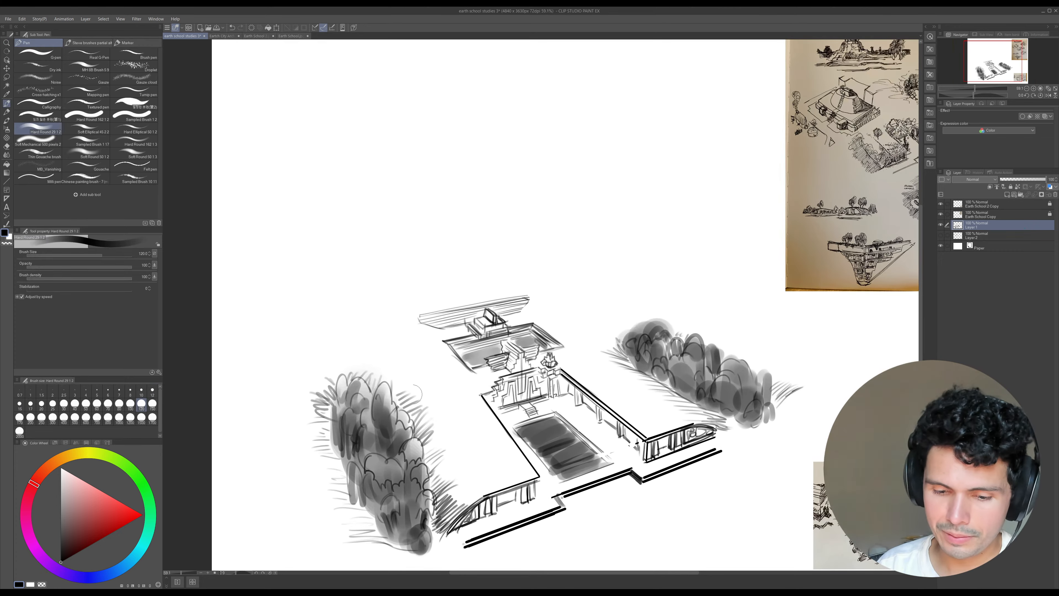
pyautogui.press('[')
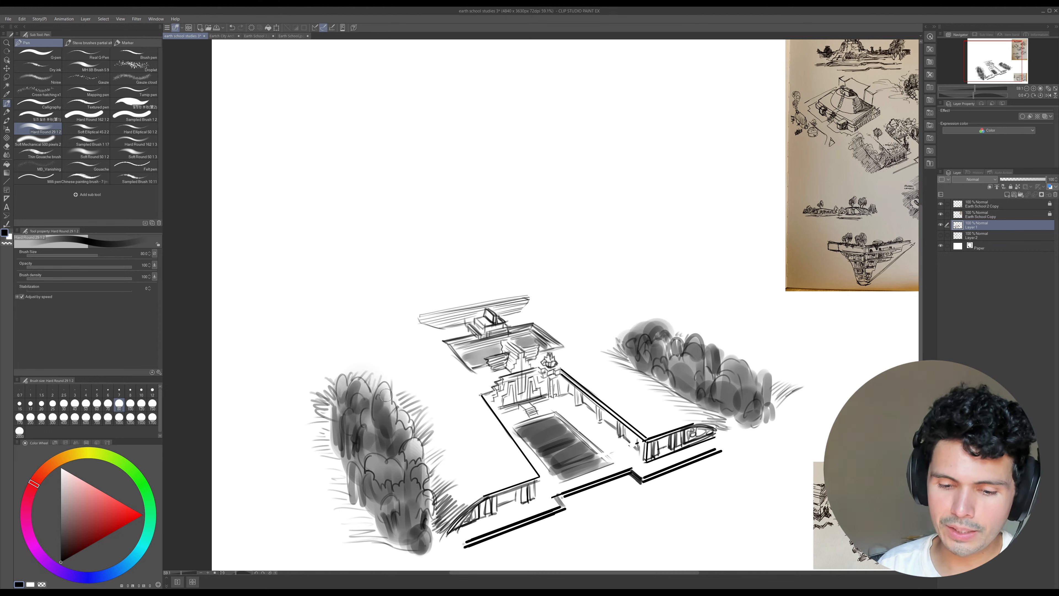
pyautogui.keyDown('alt'); pyautogui.click(446, 410); pyautogui.keyUp('alt')
pyautogui.keyDown('ctrl'); pyautogui.click(471, 398); pyautogui.keyUp('ctrl')
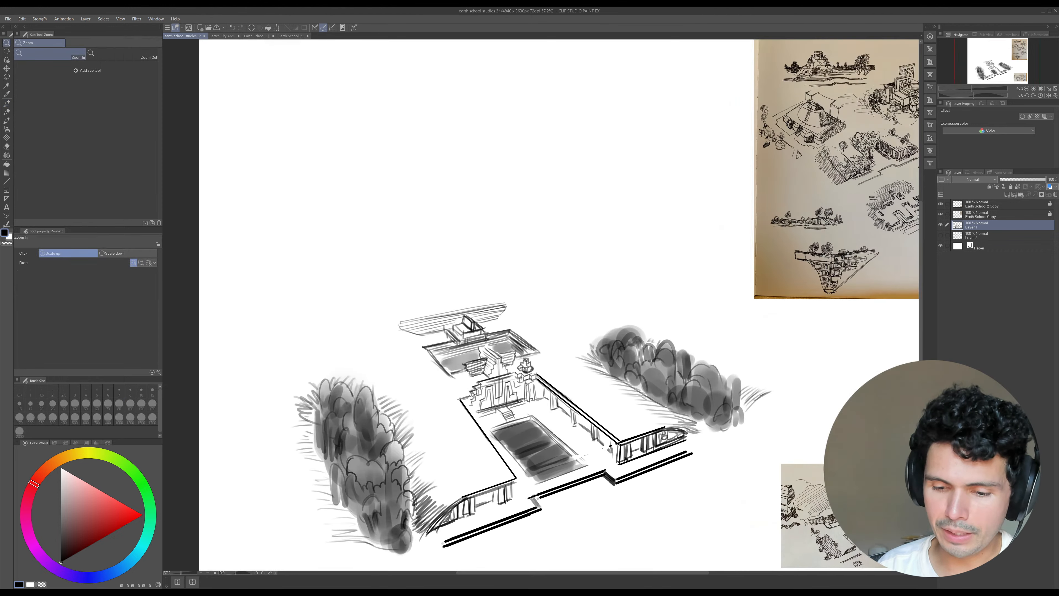
pyautogui.press('[')
pyautogui.press('[')
pyautogui.press('[')
pyautogui.press('[')
pyautogui.press('[')
pyautogui.press('[')
pyautogui.press('[')
pyautogui.press('[')
pyautogui.press('[')
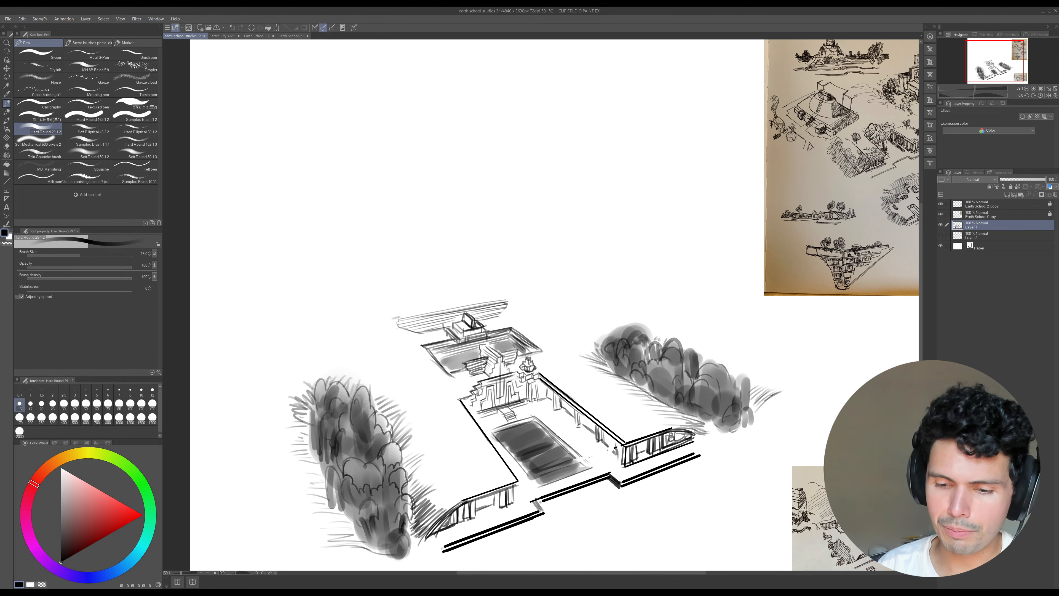
pyautogui.moveTo(394, 317); pyautogui.dragTo(505, 296)
# - Outline a small round-crowned tree with its trunk on the lawn between the left hedge and the courtyard
pyautogui.moveTo(565, 396)
pyautogui.mouseDown()
pyautogui.moveTo(489, 413)
pyautogui.moveTo(525, 376)
pyautogui.mouseUp()
pyautogui.press('[')
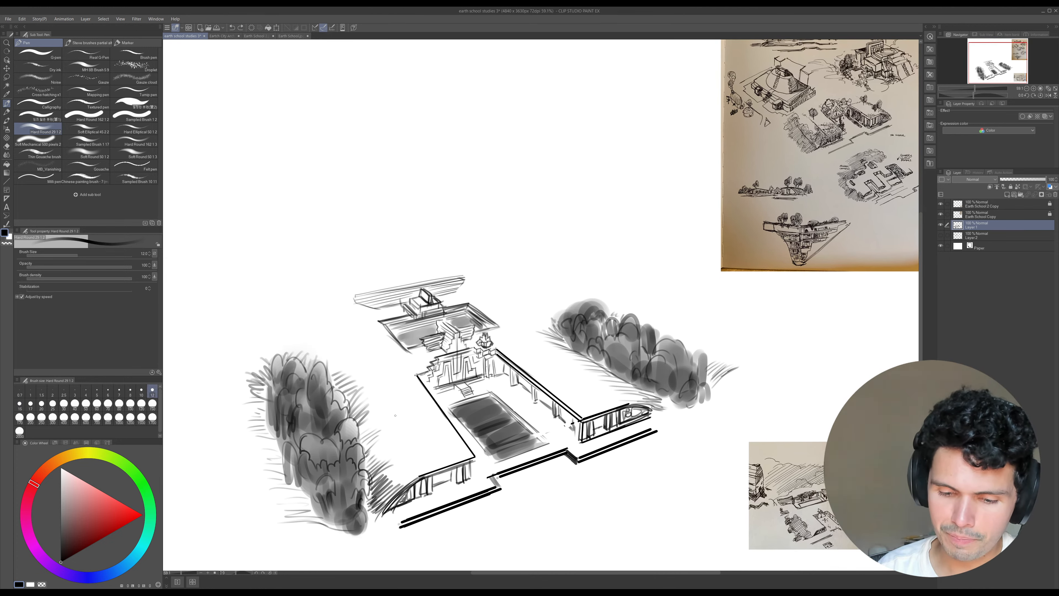
pyautogui.press('[')
pyautogui.moveTo(390, 420)
pyautogui.mouseDown()
pyautogui.moveTo(384, 387)
pyautogui.moveTo(378, 408)
pyautogui.moveTo(396, 399)
pyautogui.moveTo(385, 390)
pyautogui.moveTo(401, 388)
pyautogui.moveTo(404, 398)
pyautogui.moveTo(397, 379)
pyautogui.moveTo(396, 403)
pyautogui.mouseUp()
pyautogui.press('[')
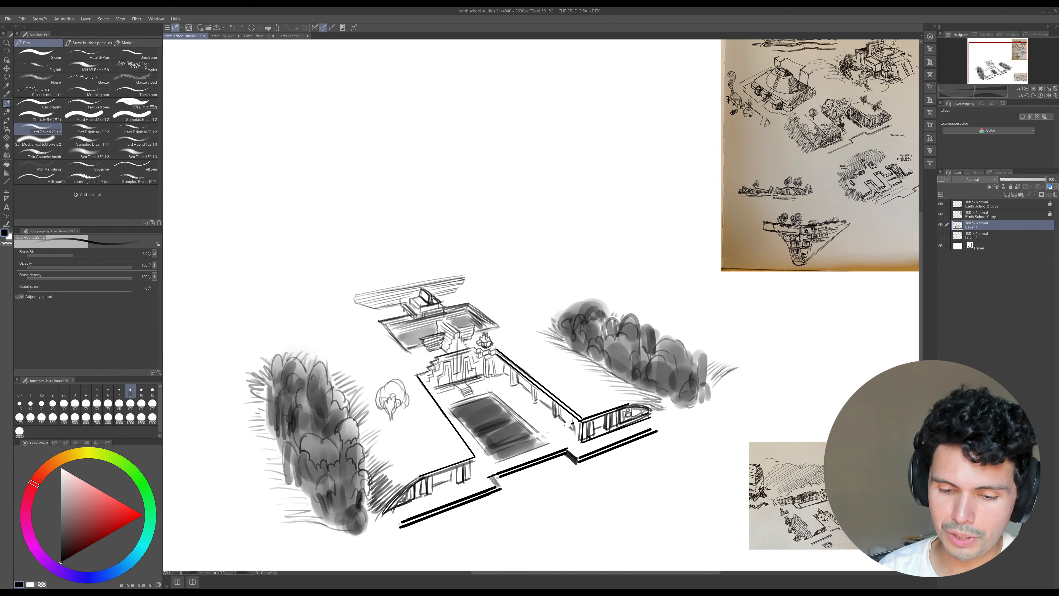
# - Shade the new lawn tree's crown grey with a Hard Round brush enlarged to about 50
pyautogui.press(']')
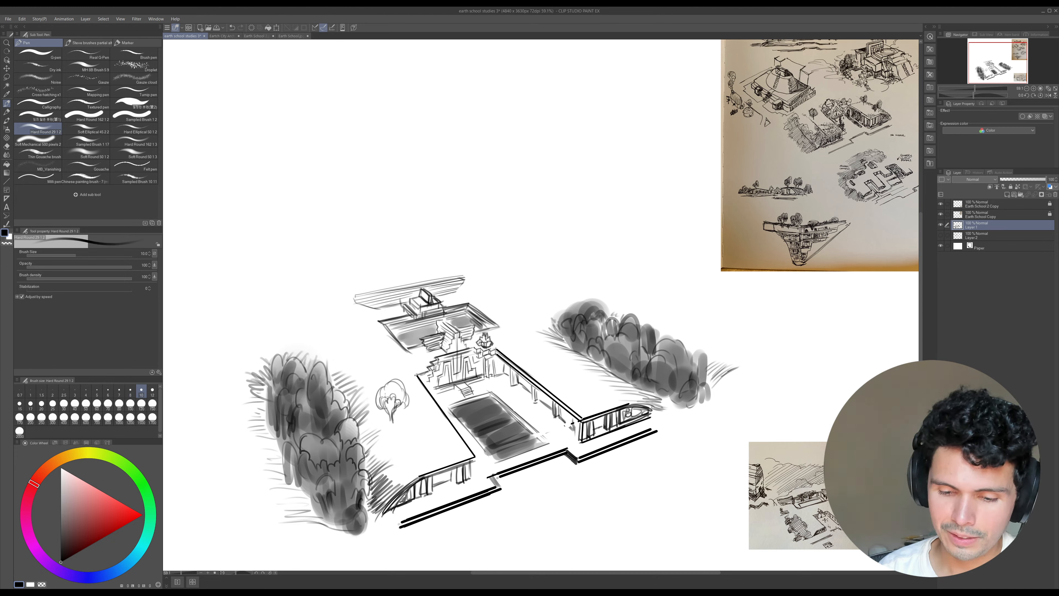
pyautogui.press(']')
pyautogui.press(']')
pyautogui.press(']')
pyautogui.press(']')
pyautogui.press(']')
pyautogui.press(']')
pyautogui.press(']')
pyautogui.press(']')
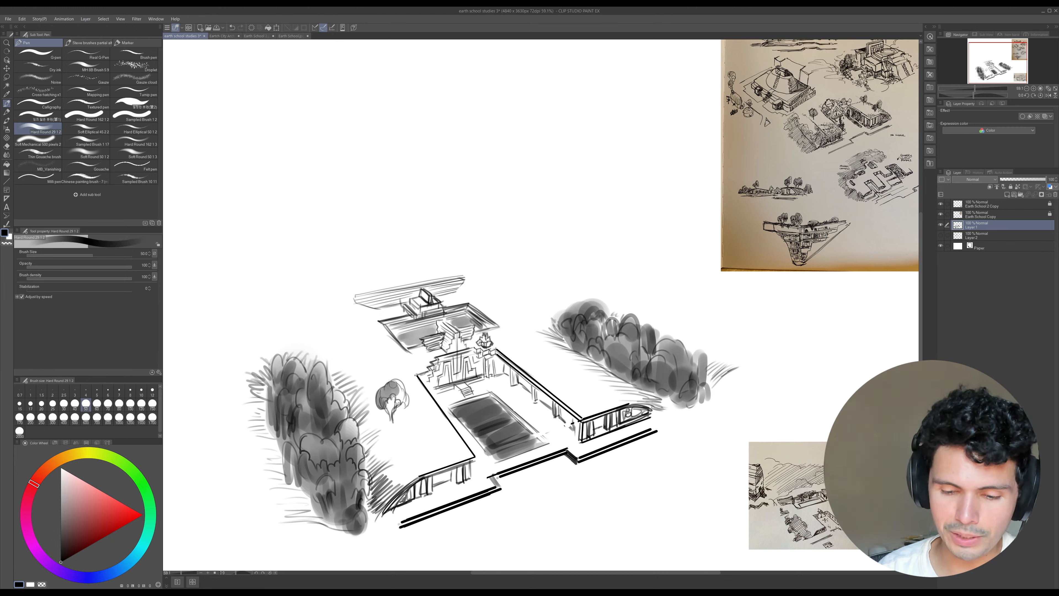
# - Darken the lawn tree's crown and trunk with a smaller brush
pyautogui.press('[')
pyautogui.press('[')
pyautogui.press('[')
pyautogui.press('[')
pyautogui.press('[')
pyautogui.press('[')
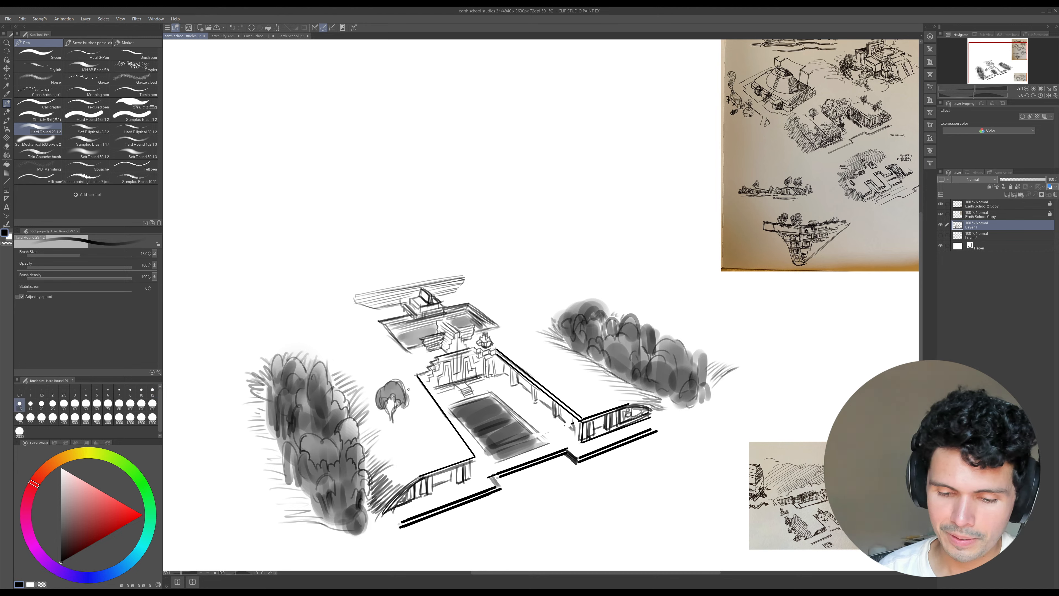
pyautogui.moveTo(395, 380); pyautogui.dragTo(390, 415)
pyautogui.press('[')
pyautogui.press(']')
pyautogui.press(']')
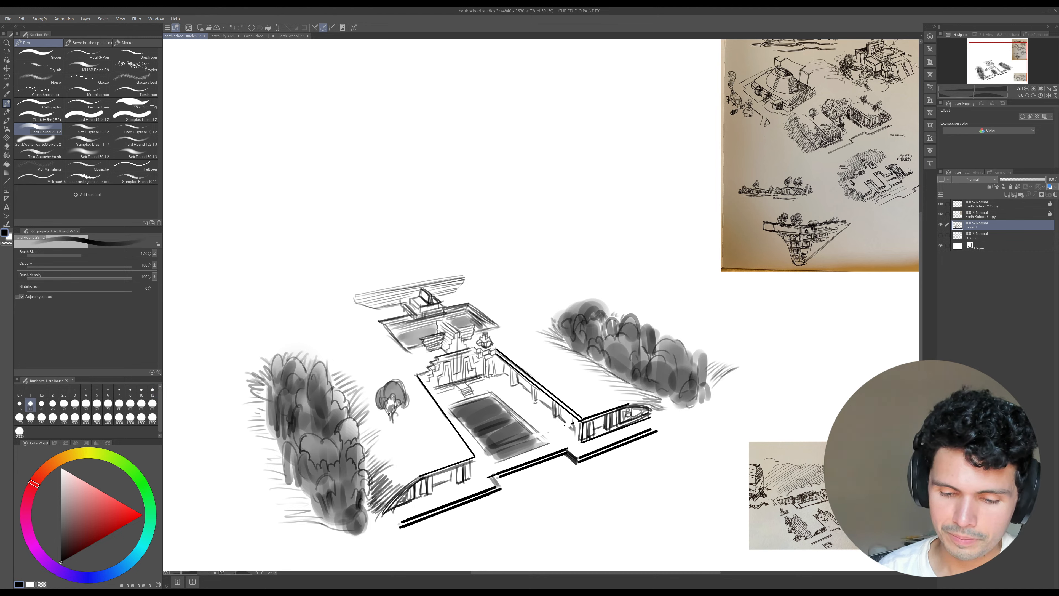
# - Outline a second small tree nearer the courtyard's left edge
pyautogui.press('[')
pyautogui.press('[')
pyautogui.press('[')
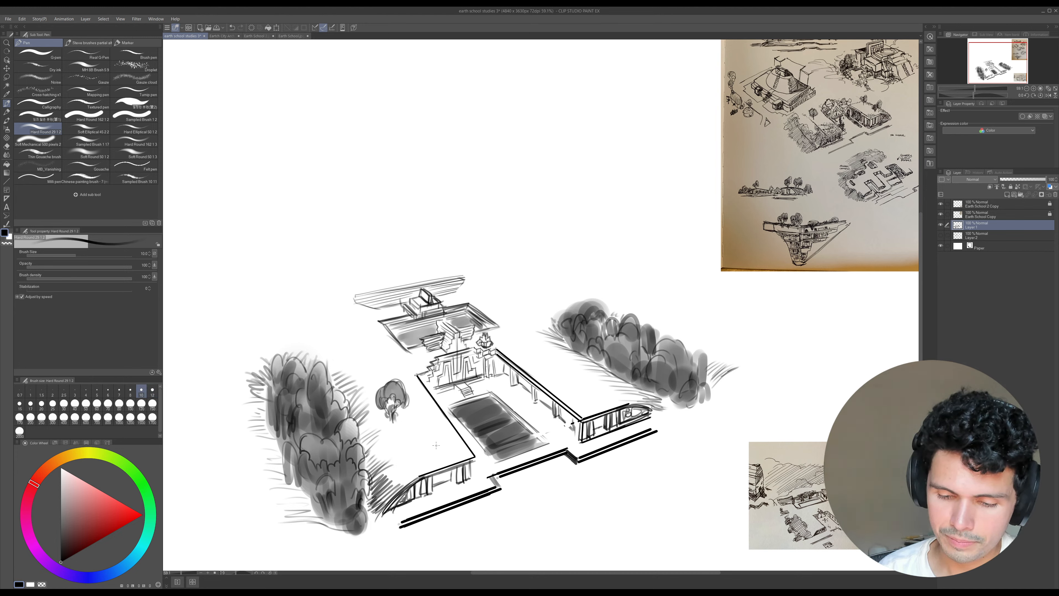
pyautogui.moveTo(436, 444)
pyautogui.mouseDown()
pyautogui.moveTo(432, 420)
pyautogui.moveTo(447, 420)
pyautogui.moveTo(440, 406)
pyautogui.moveTo(432, 413)
pyautogui.moveTo(434, 427)
pyautogui.moveTo(440, 404)
pyautogui.moveTo(445, 426)
pyautogui.mouseUp()
pyautogui.press('e')
pyautogui.press('p')
pyautogui.moveTo(431, 423)
pyautogui.mouseDown()
pyautogui.moveTo(435, 432)
pyautogui.moveTo(429, 415)
pyautogui.moveTo(432, 428)
pyautogui.mouseUp()
# - Shade the second tree's crown grey and add an extra foliage clump to the first tree
pyautogui.press(']')
pyautogui.press(']')
pyautogui.press(']')
pyautogui.press(']')
pyautogui.press(']')
pyautogui.press(']')
pyautogui.press(']')
pyautogui.press(']')
pyautogui.press(']')
pyautogui.moveTo(433, 422)
pyautogui.mouseDown()
pyautogui.moveTo(438, 411)
pyautogui.moveTo(448, 423)
pyautogui.moveTo(413, 399)
pyautogui.moveTo(412, 411)
pyautogui.mouseUp()
pyautogui.press('[')
pyautogui.press('[')
pyautogui.press('[')
pyautogui.press('[')
pyautogui.press('[')
pyautogui.press('[')
pyautogui.press('[')
pyautogui.press('[')
pyautogui.press('[')
pyautogui.press(']')
pyautogui.press(']')
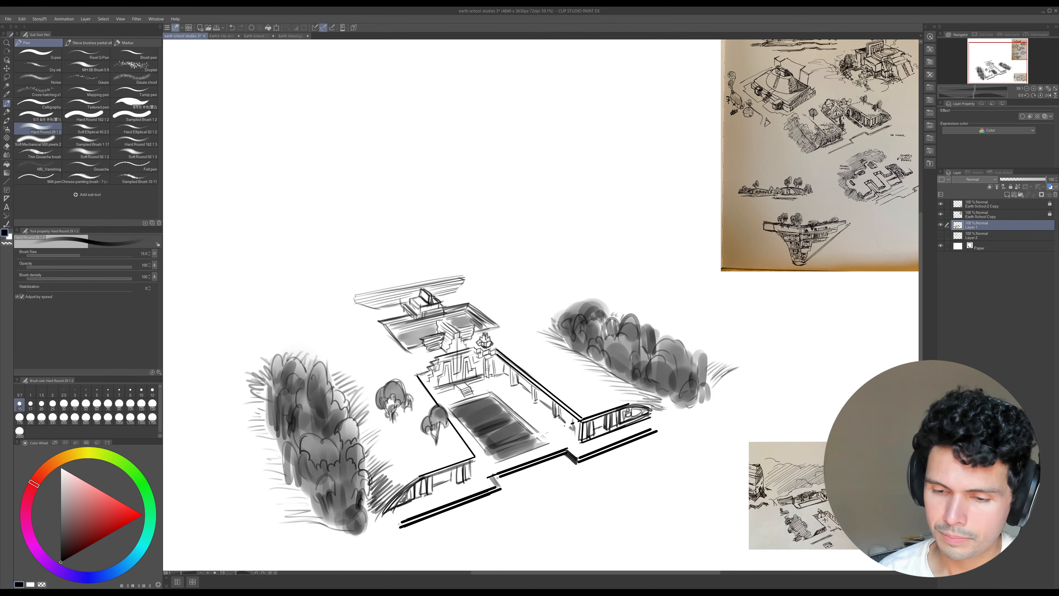
# - Darken the openings in the temple's front facade above the courtyard steps
pyautogui.moveTo(578, 427); pyautogui.dragTo(550, 452)
pyautogui.press(']')
pyautogui.press(']')
pyautogui.press(']')
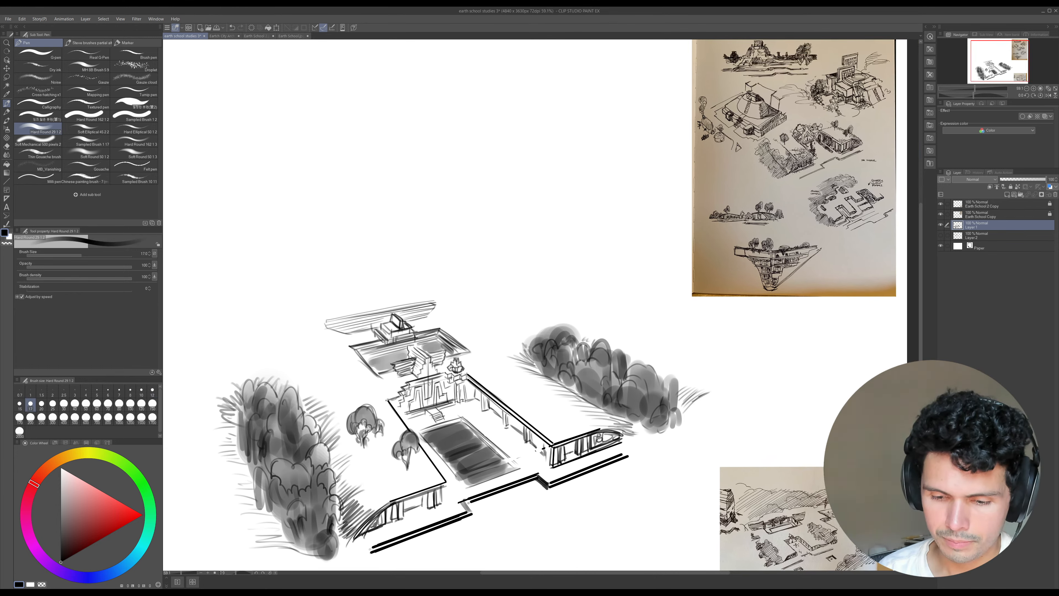
pyautogui.moveTo(418, 396)
pyautogui.mouseDown()
pyautogui.moveTo(418, 407)
pyautogui.moveTo(438, 402)
pyautogui.moveTo(413, 408)
pyautogui.mouseUp()
pyautogui.press('[')
pyautogui.press('[')
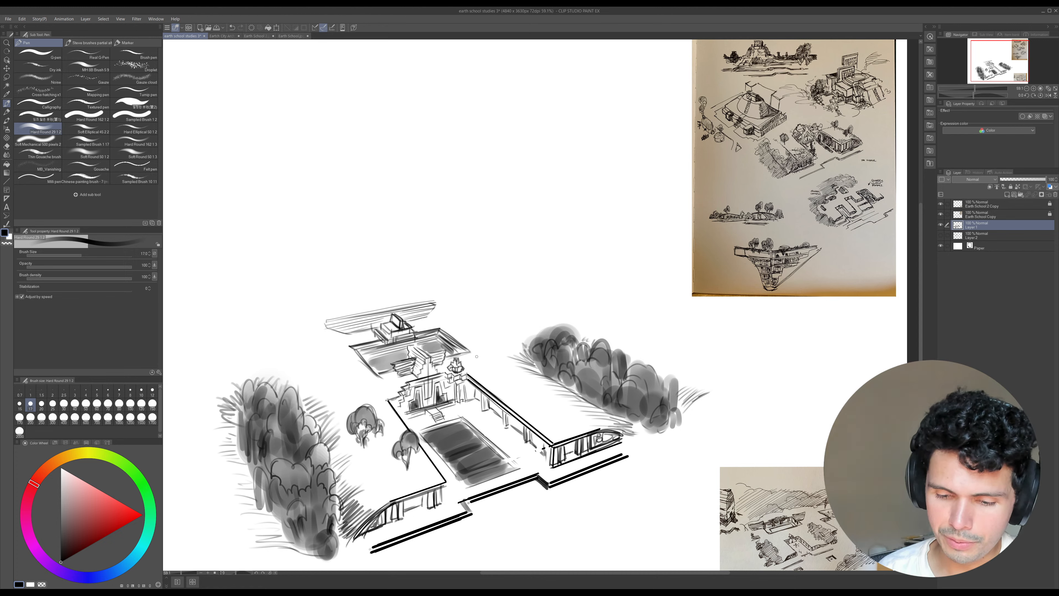
# - Darken the temple's central tower with dense vertical strokes and define the stepped blocks beside and above it
pyautogui.press('e')
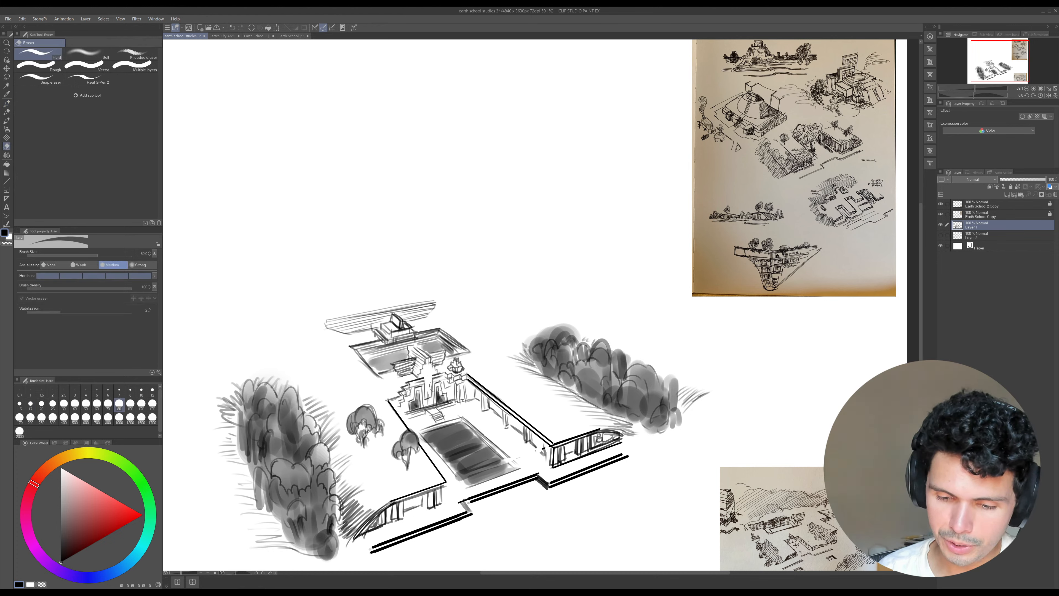
pyautogui.press('p')
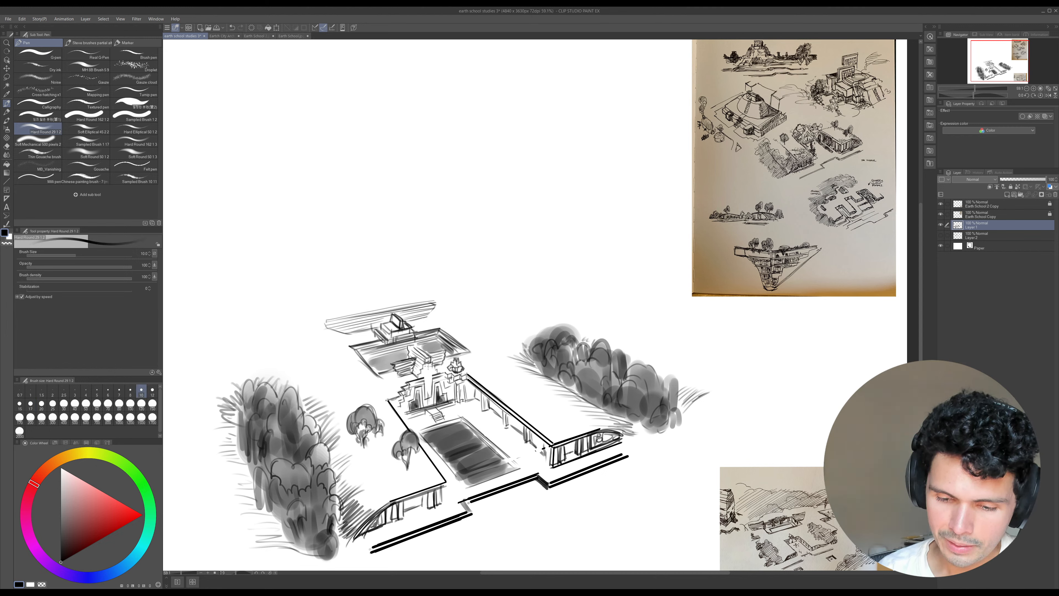
pyautogui.moveTo(428, 365); pyautogui.dragTo(430, 397)
pyautogui.hotkey('ctrl', 'z')
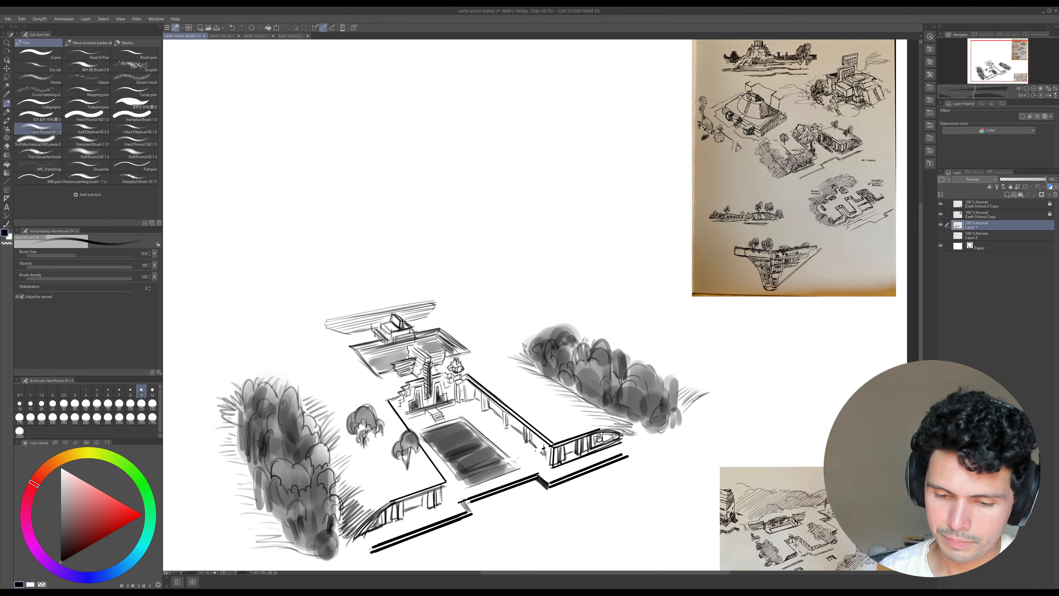
pyautogui.moveTo(425, 372); pyautogui.dragTo(426, 391)
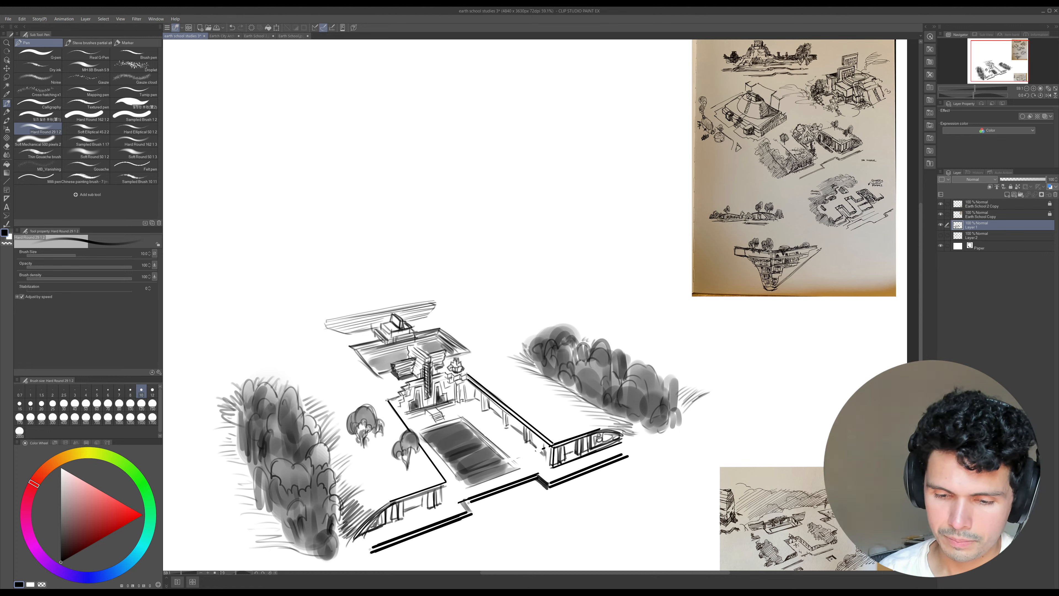
pyautogui.moveTo(409, 358)
pyautogui.mouseDown()
pyautogui.moveTo(386, 364)
pyautogui.moveTo(426, 358)
pyautogui.mouseUp()
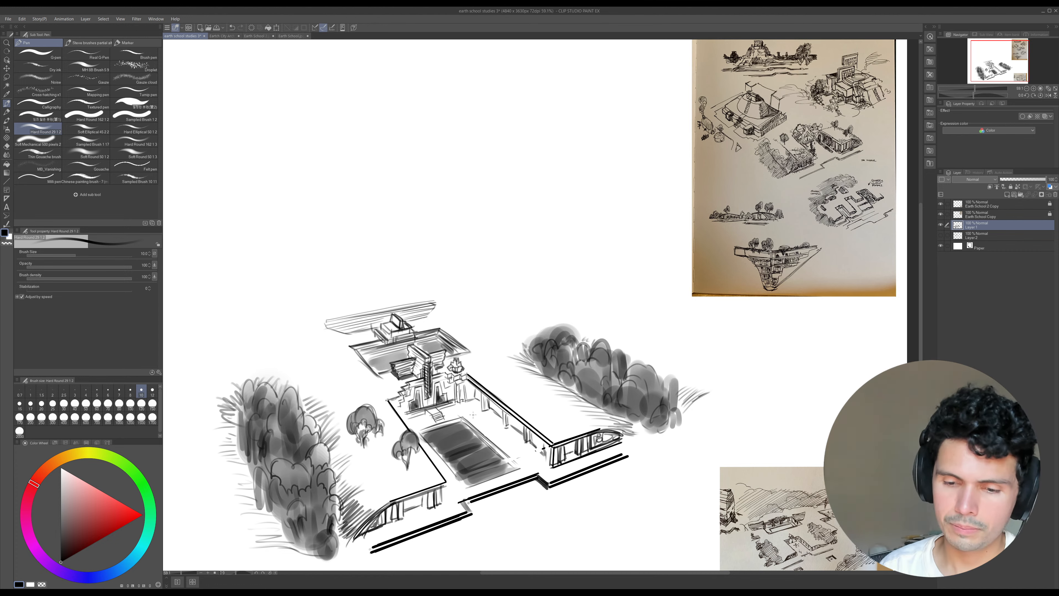
# - Outline a tree with two rounded crowns beside the far end of the right hedge
pyautogui.moveTo(494, 426); pyautogui.dragTo(477, 446)
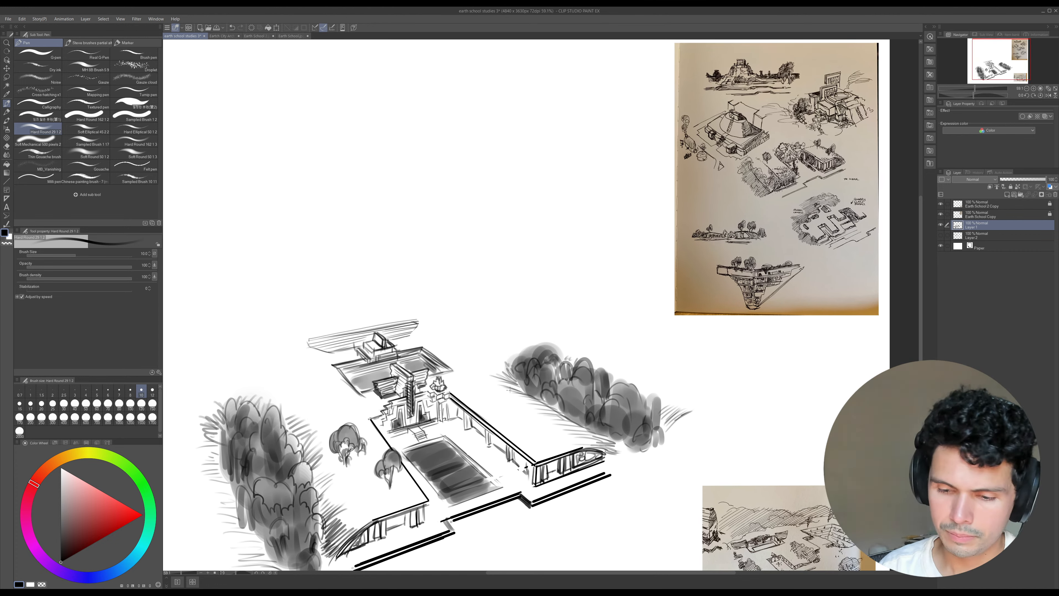
pyautogui.press('[')
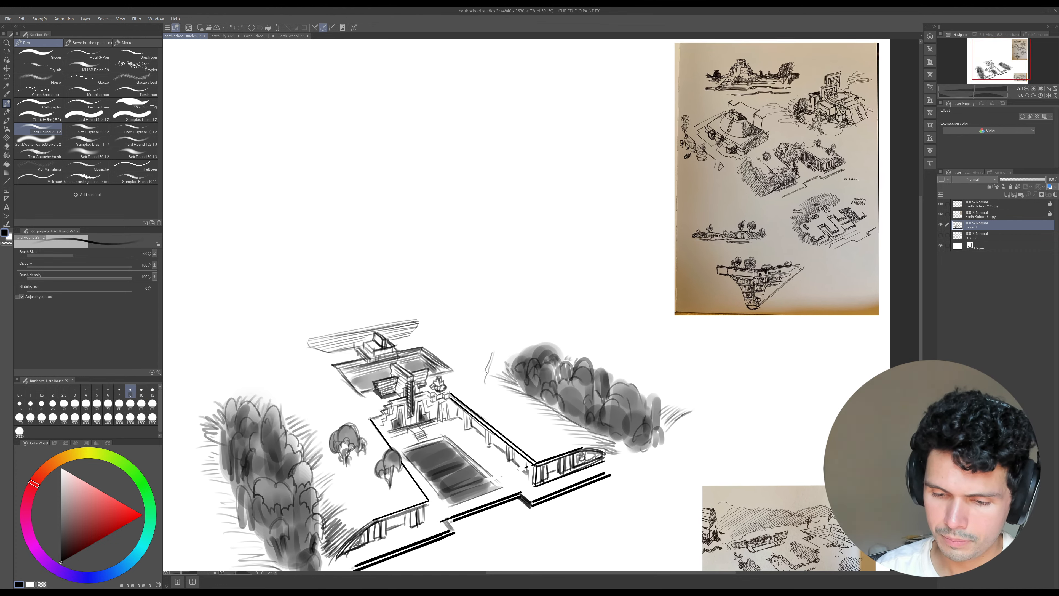
pyautogui.moveTo(485, 371)
pyautogui.mouseDown()
pyautogui.moveTo(482, 382)
pyautogui.moveTo(481, 350)
pyautogui.moveTo(502, 342)
pyautogui.moveTo(480, 349)
pyautogui.mouseUp()
pyautogui.moveTo(481, 347)
pyautogui.mouseDown()
pyautogui.moveTo(501, 358)
pyautogui.moveTo(483, 342)
pyautogui.moveTo(500, 353)
pyautogui.moveTo(486, 381)
pyautogui.mouseUp()
# - Shade the two-crowned tree grey and add ground shadow at its base
pyautogui.press(']')
pyautogui.press(']')
pyautogui.press(']')
pyautogui.press(']')
pyautogui.press(']')
pyautogui.press(']')
pyautogui.press(']')
pyautogui.press(']')
pyautogui.press(']')
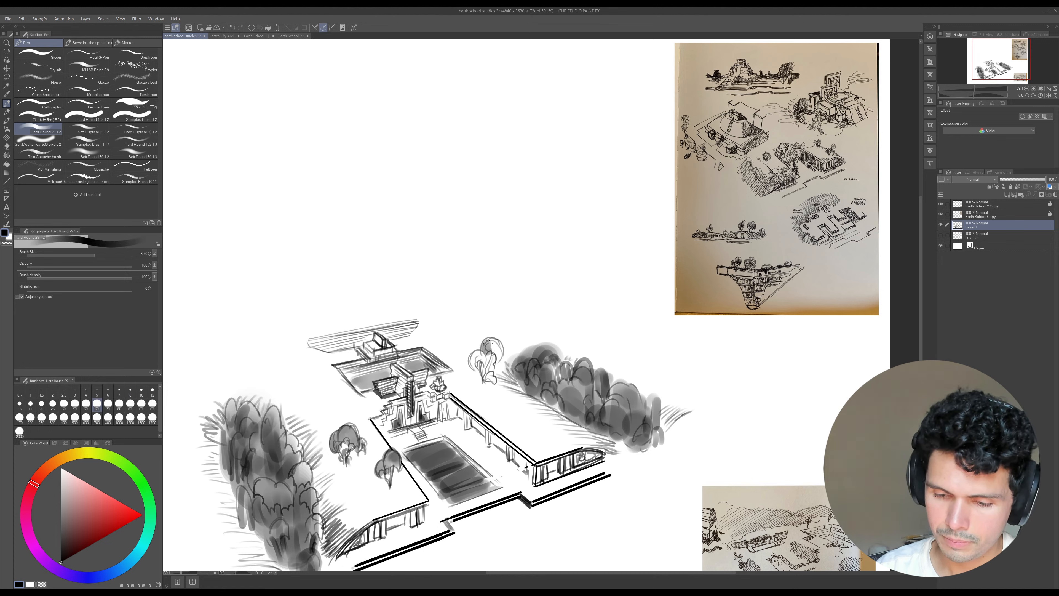
pyautogui.press('[')
pyautogui.moveTo(482, 354)
pyautogui.mouseDown()
pyautogui.moveTo(479, 369)
pyautogui.moveTo(492, 375)
pyautogui.moveTo(471, 382)
pyautogui.moveTo(487, 369)
pyautogui.mouseUp()
pyautogui.press('[')
pyautogui.press('[')
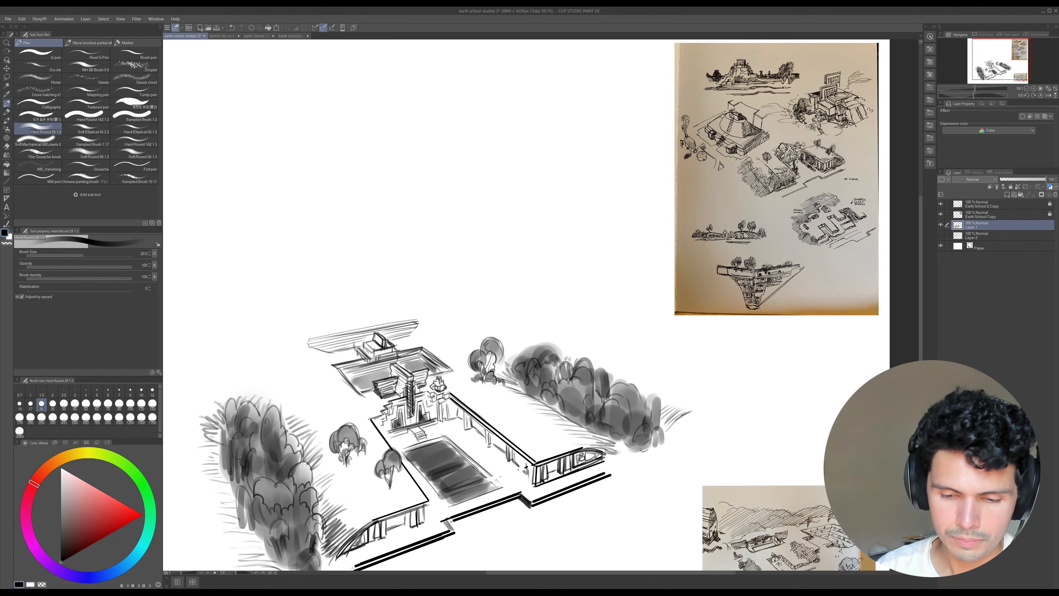
# - Shade the gaps between the columns beneath the right wing's roof with a size 20 to 30 brush
pyautogui.scroll(-2, 499, 390)
pyautogui.press(']')
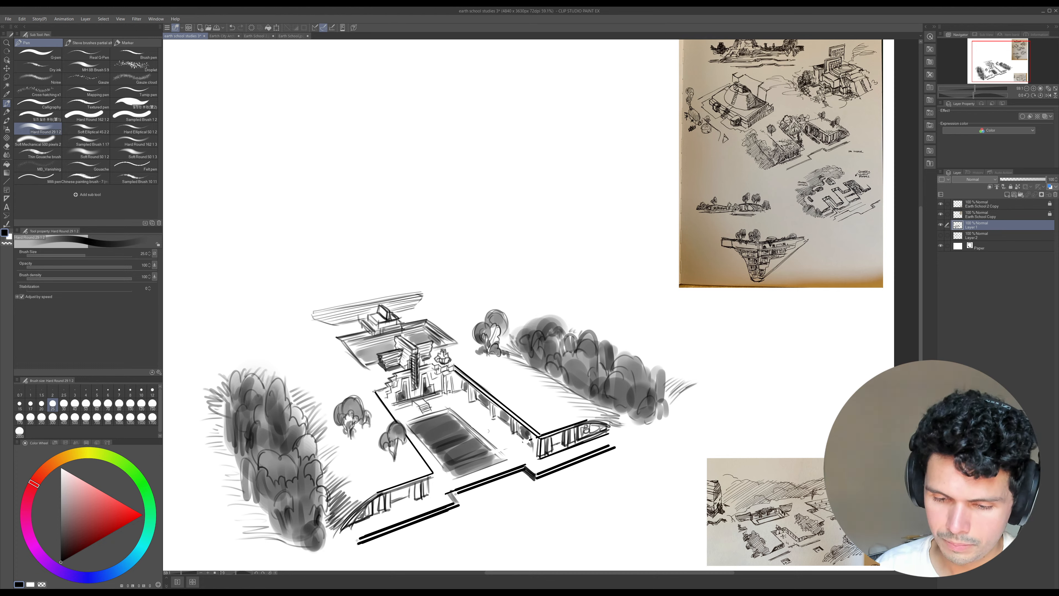
pyautogui.moveTo(488, 471); pyautogui.dragTo(479, 475)
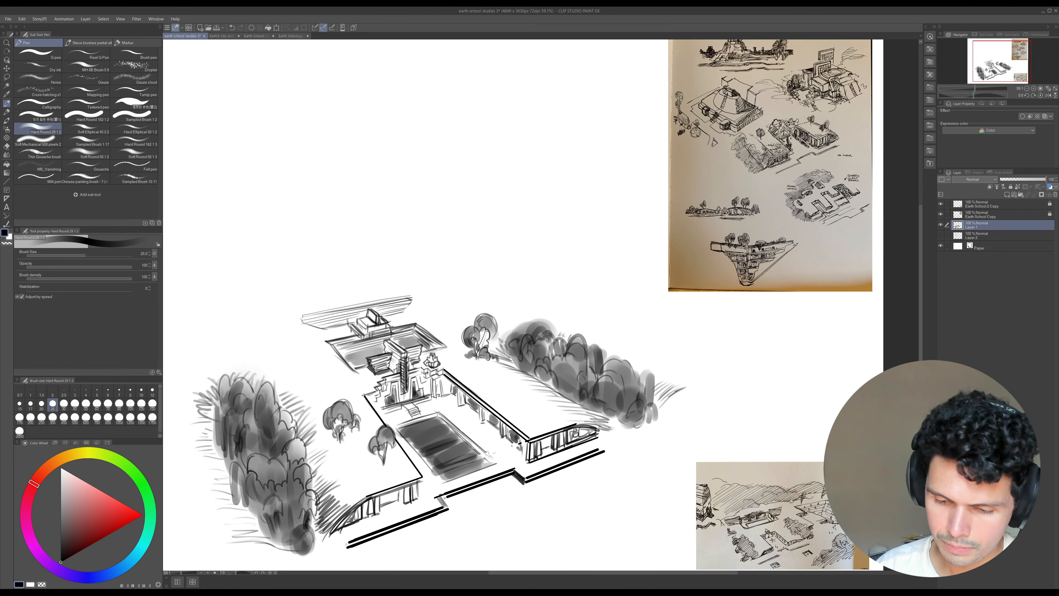
# - Outline the courtyard pool with straight border lines using a size 10 Hard Round brush
pyautogui.press('[')
pyautogui.press('[')
pyautogui.press('[')
pyautogui.press('[')
pyautogui.press('[')
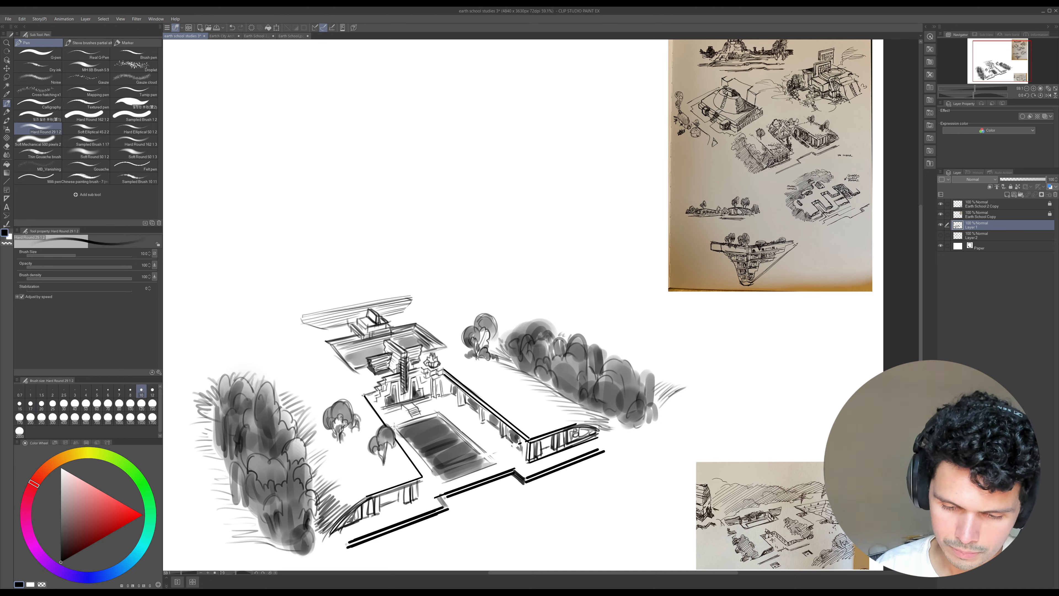
pyautogui.moveTo(396, 427); pyautogui.dragTo(442, 483)
pyautogui.keyDown('shift'); pyautogui.click(442, 484); pyautogui.keyUp('shift')
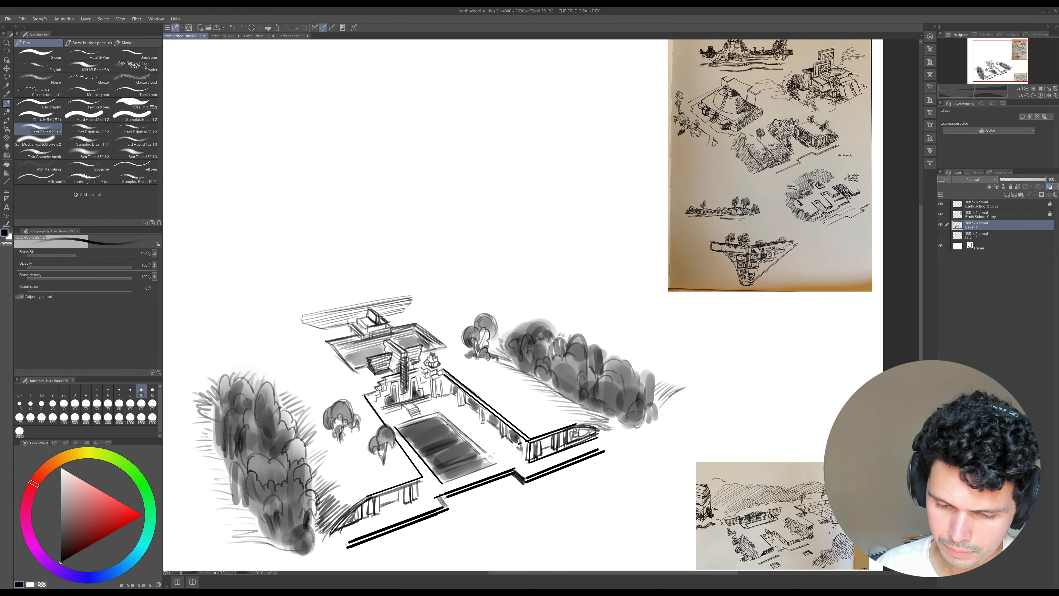
pyautogui.click(394, 426)
pyautogui.keyDown('shift'); pyautogui.click(439, 413); pyautogui.keyUp('shift')
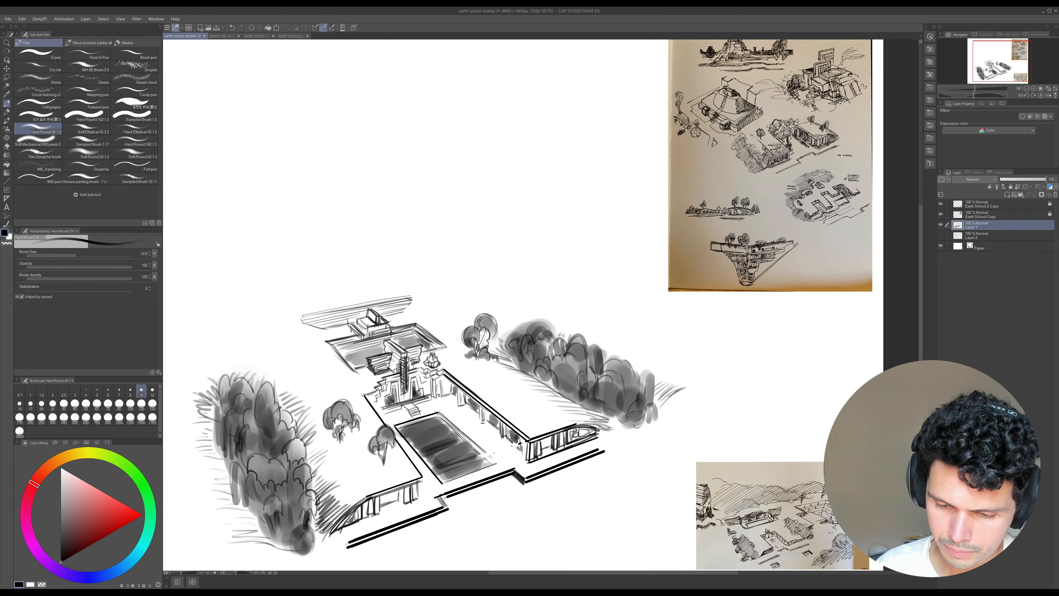
pyautogui.keyDown('shift'); pyautogui.click(497, 462); pyautogui.keyUp('shift')
# - Lasso the small pyramid and hatched slab at the back and move them slightly left, then deselect
pyautogui.press('[')
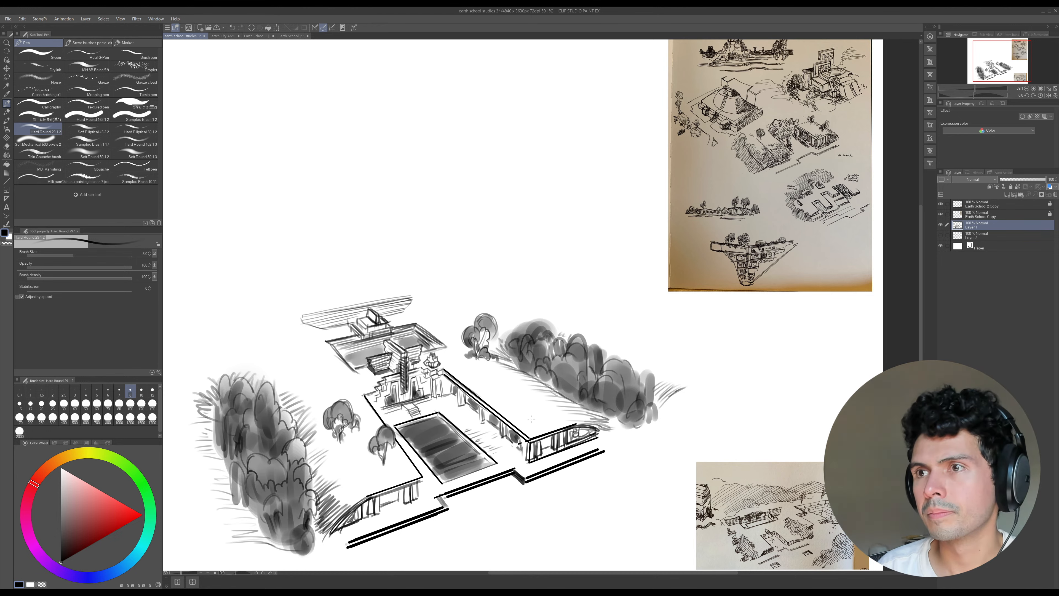
pyautogui.moveTo(518, 441); pyautogui.dragTo(525, 420)
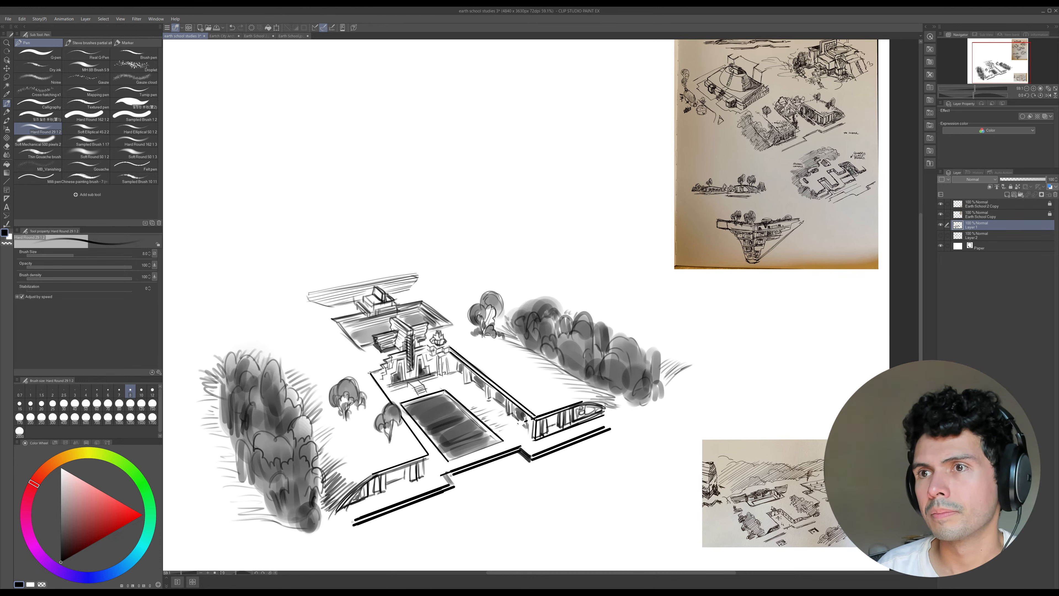
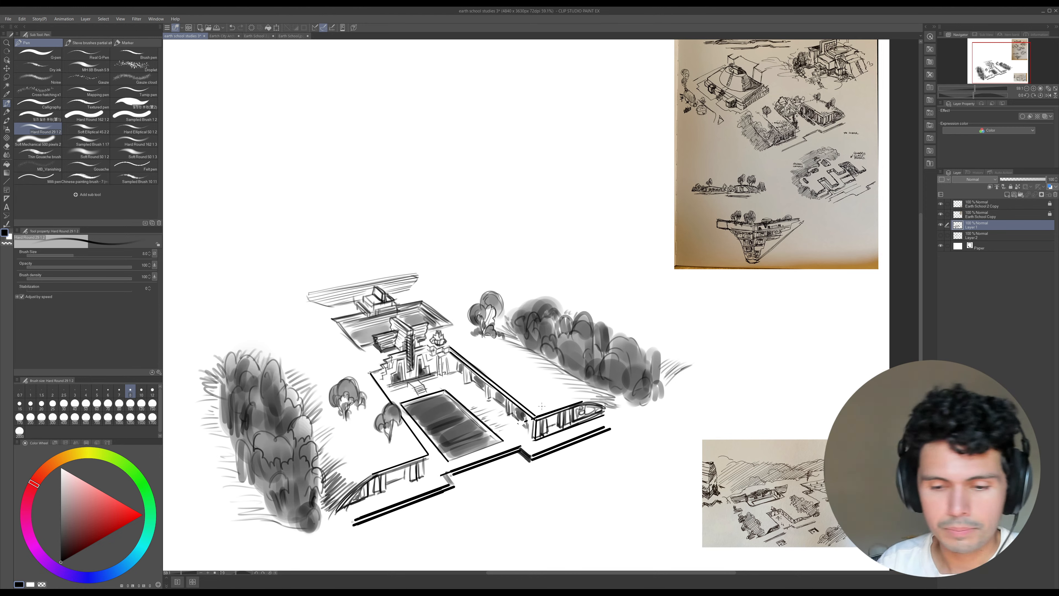
pyautogui.press('m')
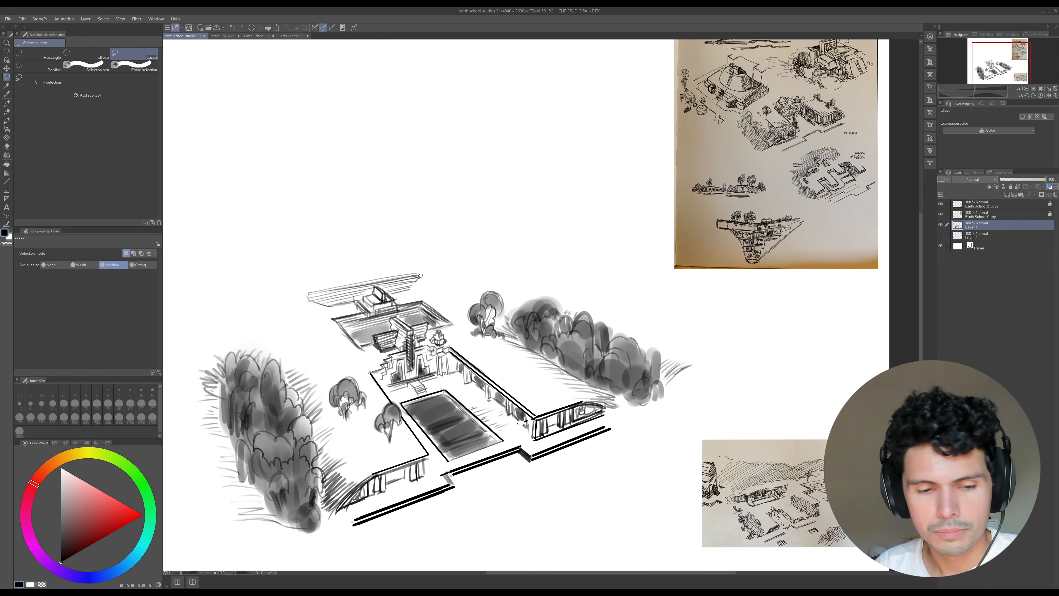
pyautogui.moveTo(425, 265)
pyautogui.mouseDown()
pyautogui.moveTo(380, 321)
pyautogui.moveTo(335, 311)
pyautogui.moveTo(425, 259)
pyautogui.moveTo(395, 297)
pyautogui.mouseUp()
pyautogui.press('k')
pyautogui.hotkey('ctrl', 'd')
pyautogui.press('p')
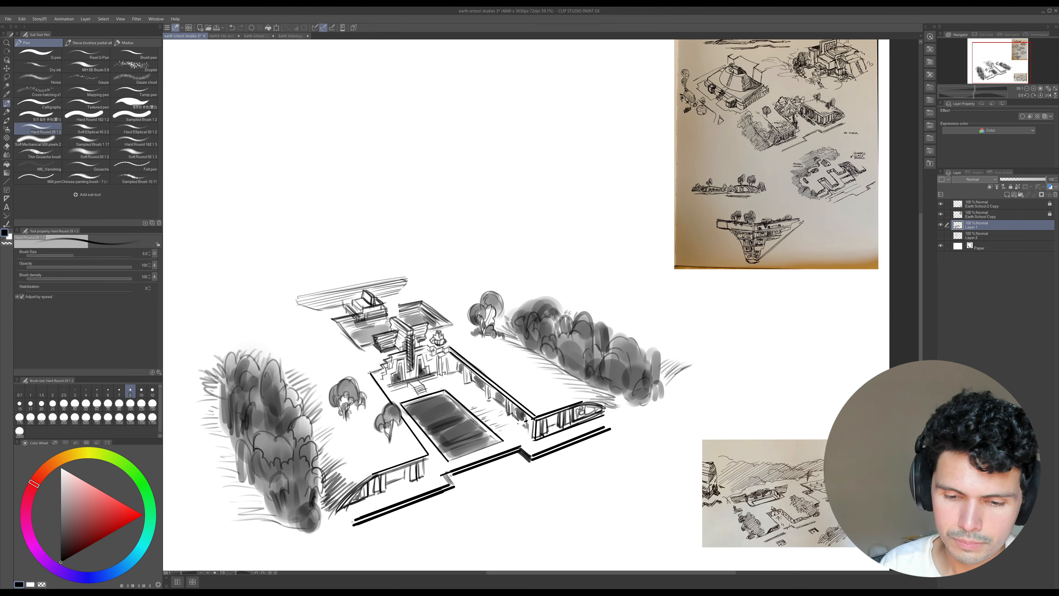
# - Extend the rear sunken court's back edge with dark outlines and erase the overlapping base lines of the small pyramid behind it
pyautogui.press(']')
pyautogui.press(']')
pyautogui.press(']')
pyautogui.press(']')
pyautogui.moveTo(336, 320); pyautogui.dragTo(400, 311)
pyautogui.press('e')
pyautogui.press('[')
pyautogui.moveTo(360, 321); pyautogui.dragTo(403, 307)
pyautogui.press('p')
pyautogui.press('[')
pyautogui.press('[')
pyautogui.moveTo(343, 325)
pyautogui.mouseDown()
pyautogui.moveTo(399, 311)
pyautogui.moveTo(381, 319)
pyautogui.mouseUp()
pyautogui.moveTo(354, 327); pyautogui.dragTo(392, 315)
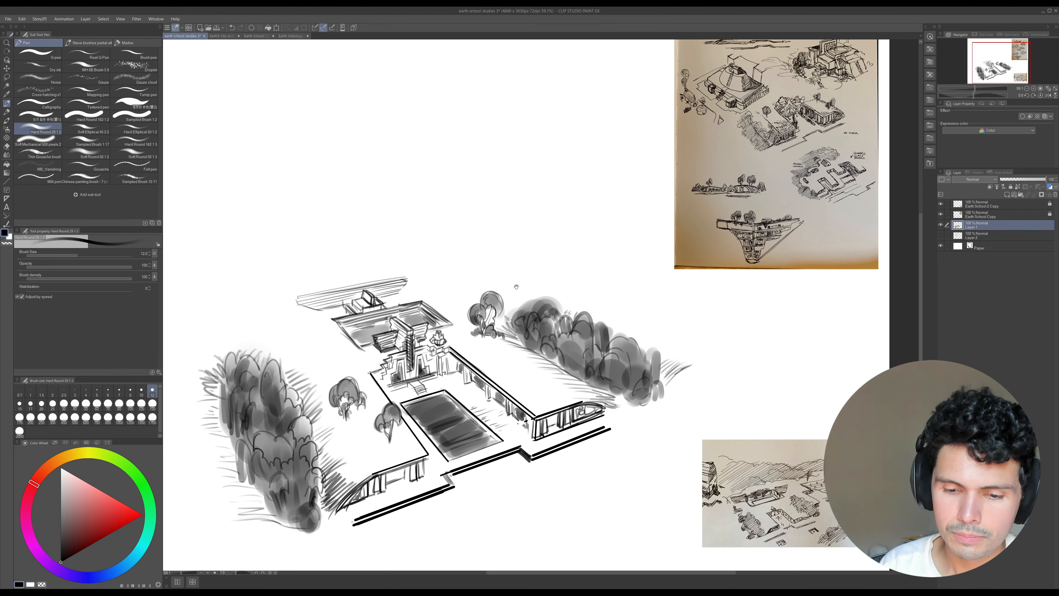
# - Sketch a tiny dark tree at each back corner of the rear court with a size 10 Hard Round brush
pyautogui.hotkey('ctrl', 'space')
pyautogui.moveTo(516, 286); pyautogui.dragTo(503, 314)
pyautogui.moveTo(503, 313); pyautogui.dragTo(524, 315)
pyautogui.moveTo(524, 315); pyautogui.dragTo(521, 344)
pyautogui.moveTo(520, 344)
pyautogui.mouseDown()
pyautogui.moveTo(510, 345)
pyautogui.moveTo(526, 339)
pyautogui.mouseUp()
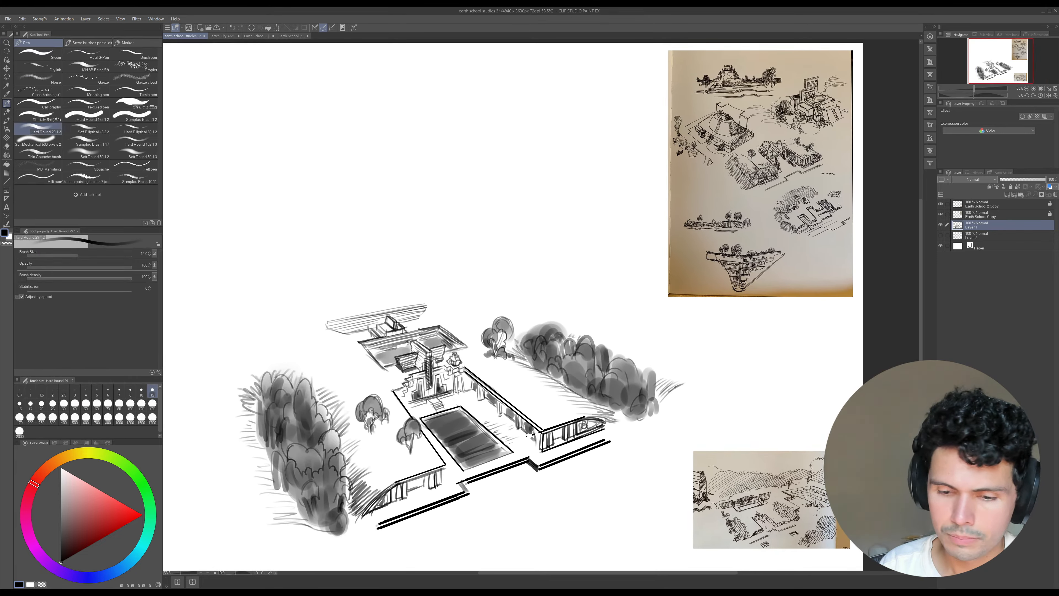
pyautogui.press('[')
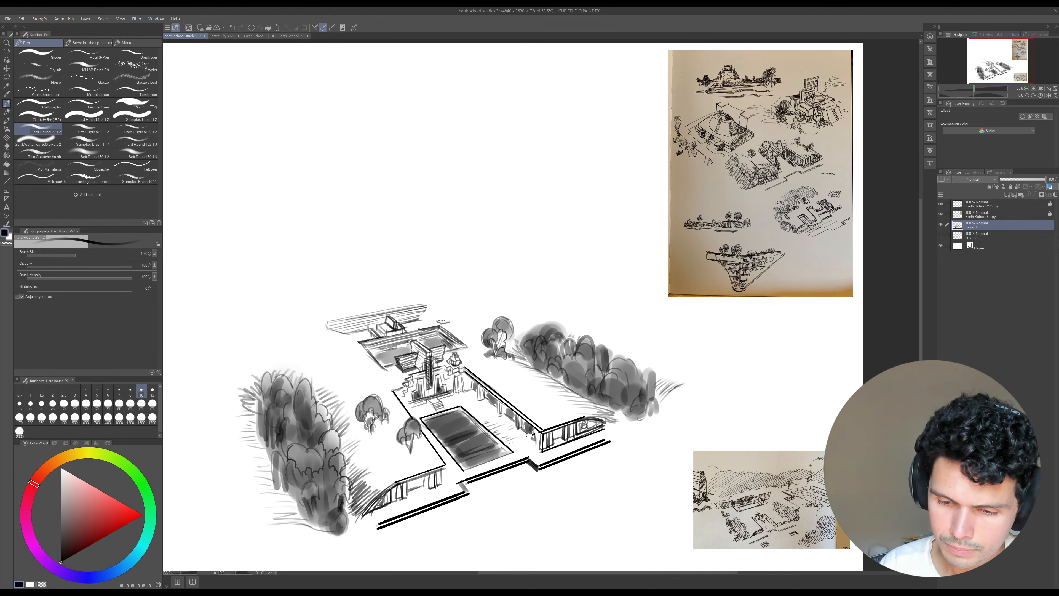
pyautogui.moveTo(440, 324); pyautogui.dragTo(448, 326)
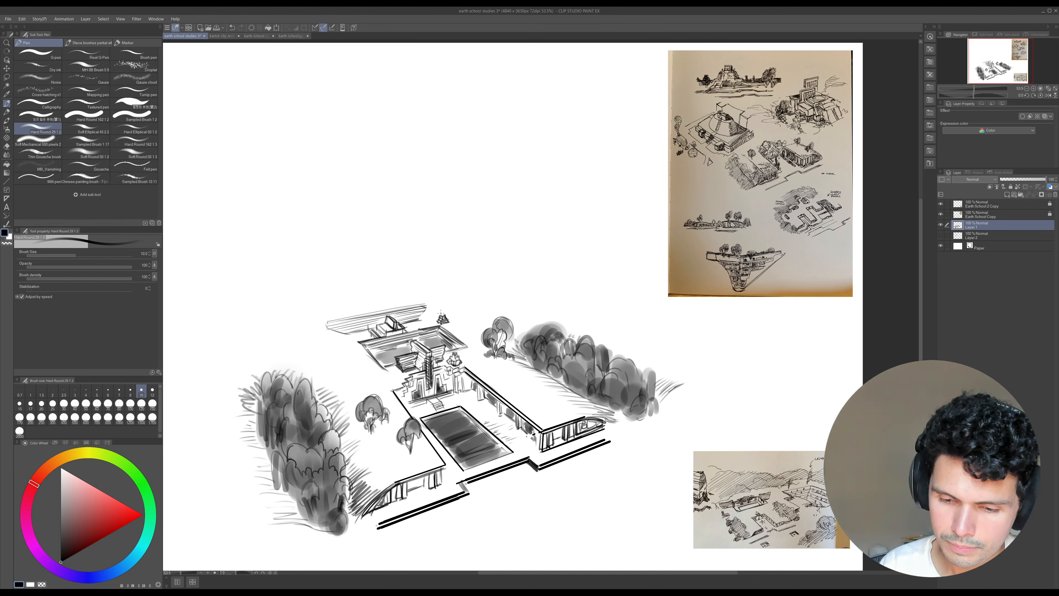
pyautogui.moveTo(348, 343); pyautogui.dragTo(349, 340)
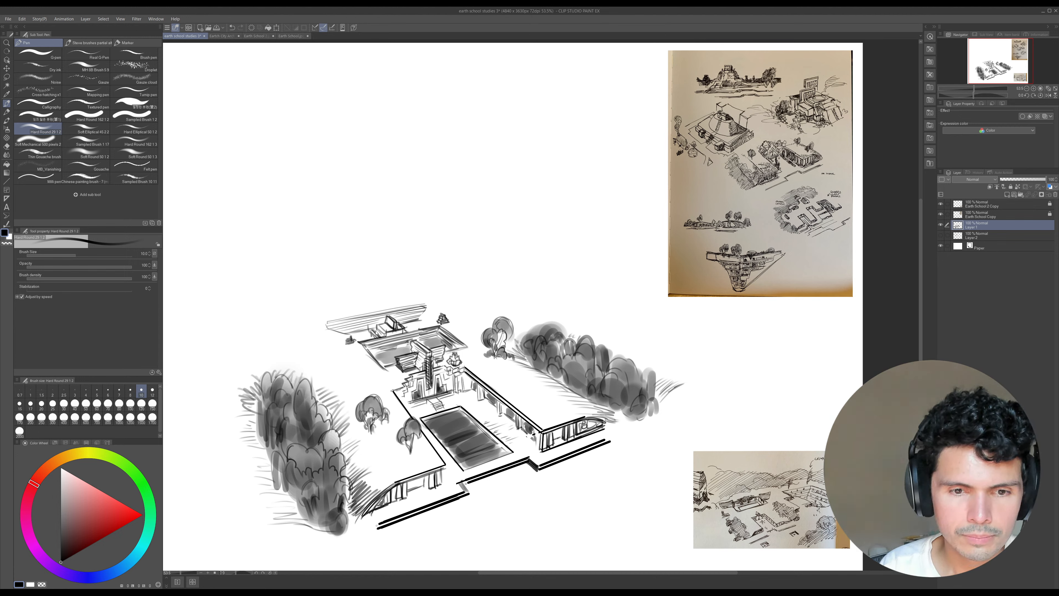
# - Save the drawing and export it as a Photoshop Document named earth school studies 3.psd in the Zam Concept folder
pyautogui.hotkey('ctrl', 's')
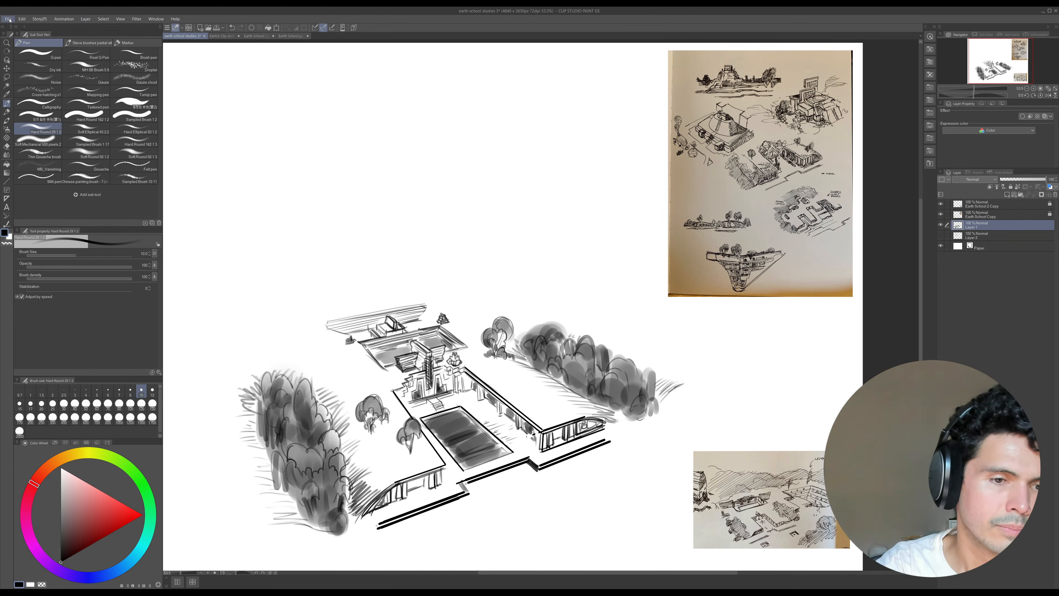
pyautogui.click(22, 19)
pyautogui.press('Left')
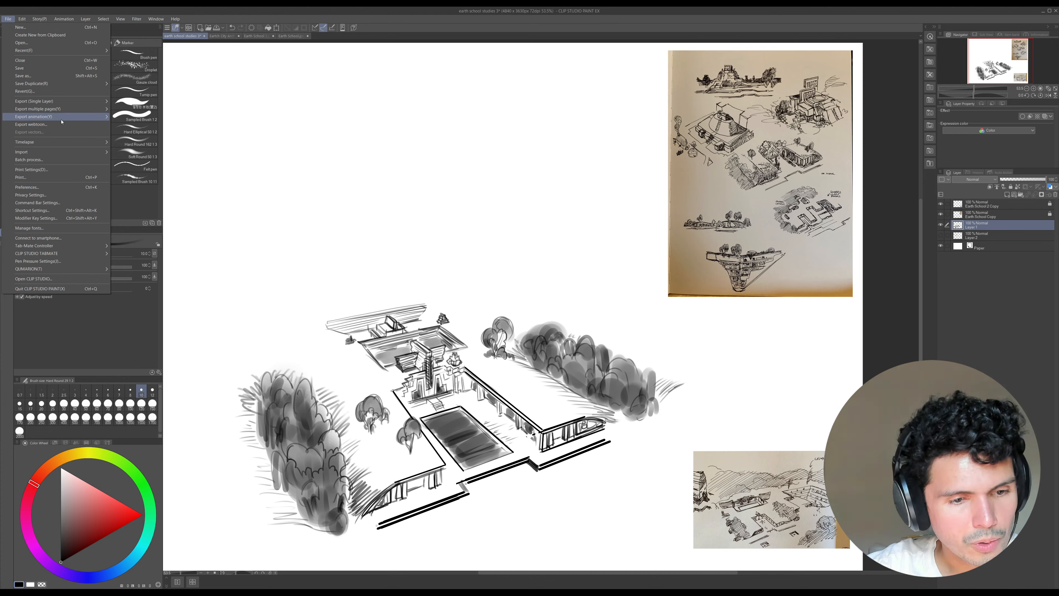
pyautogui.moveTo(62, 102)
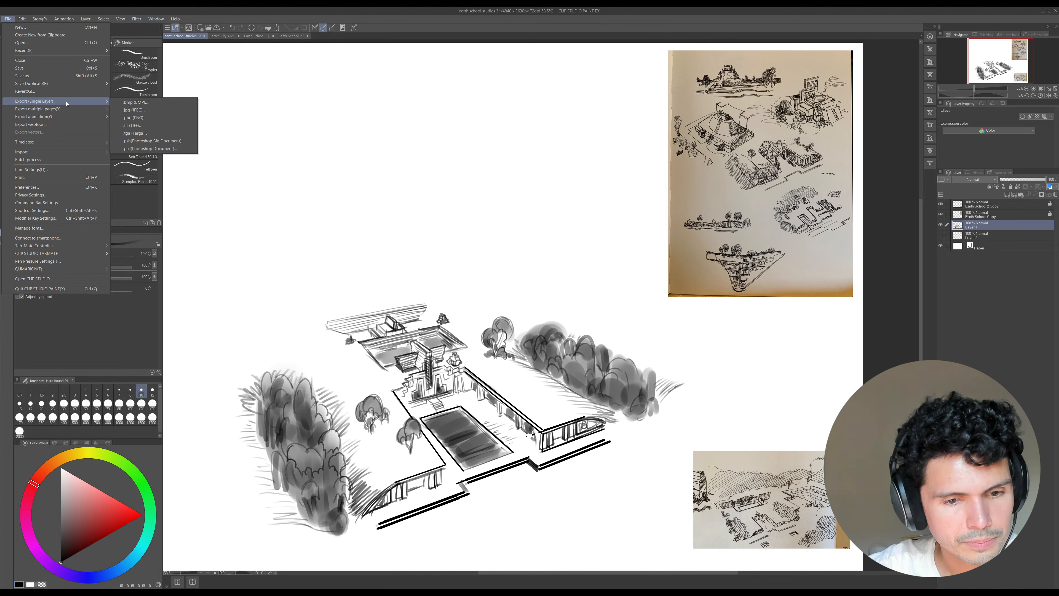
pyautogui.click(150, 149)
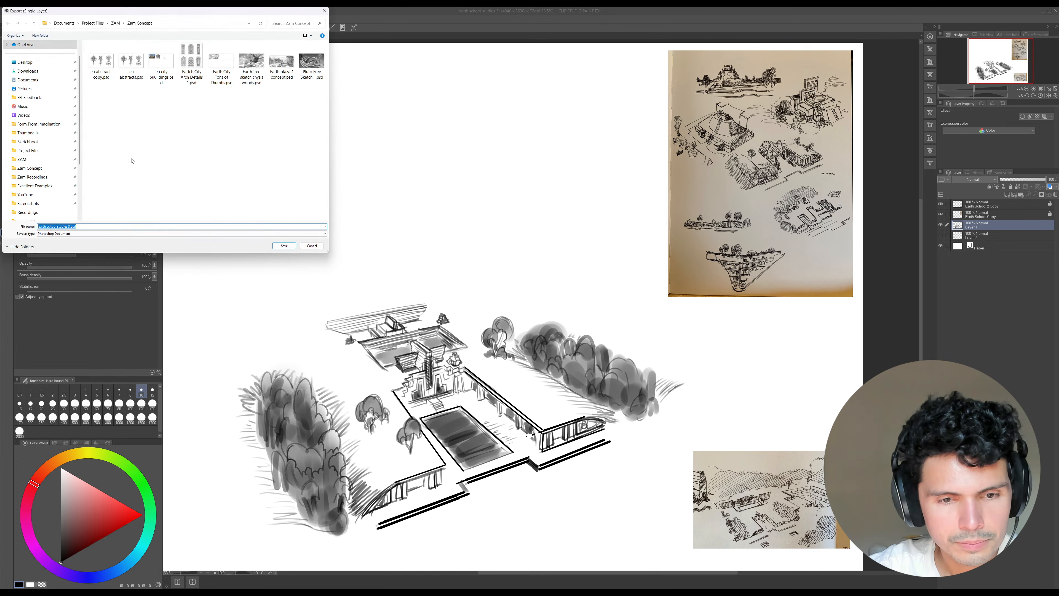
pyautogui.click(284, 245)
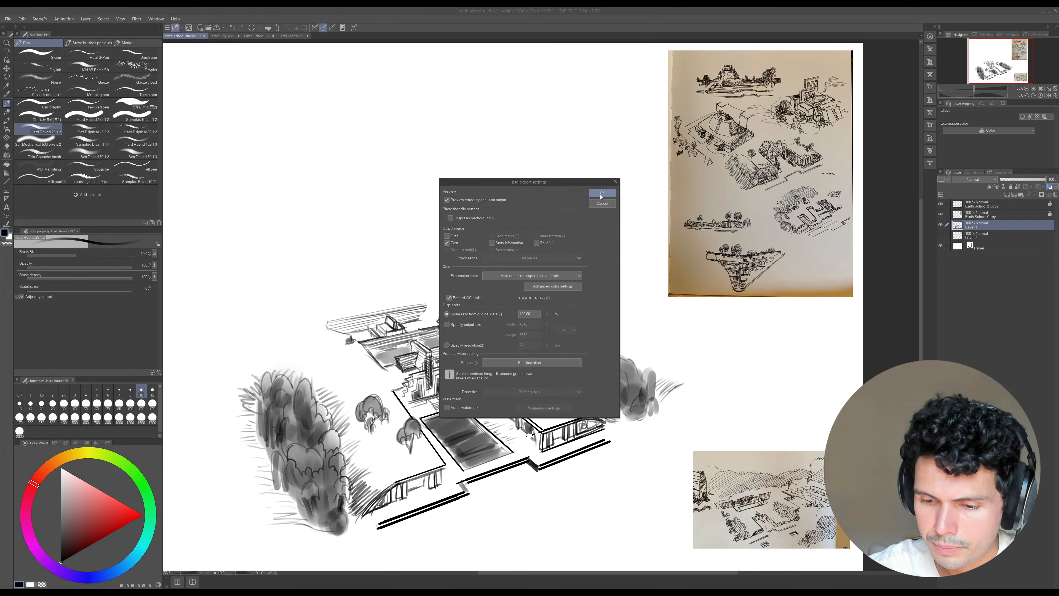
pyautogui.click(602, 193)
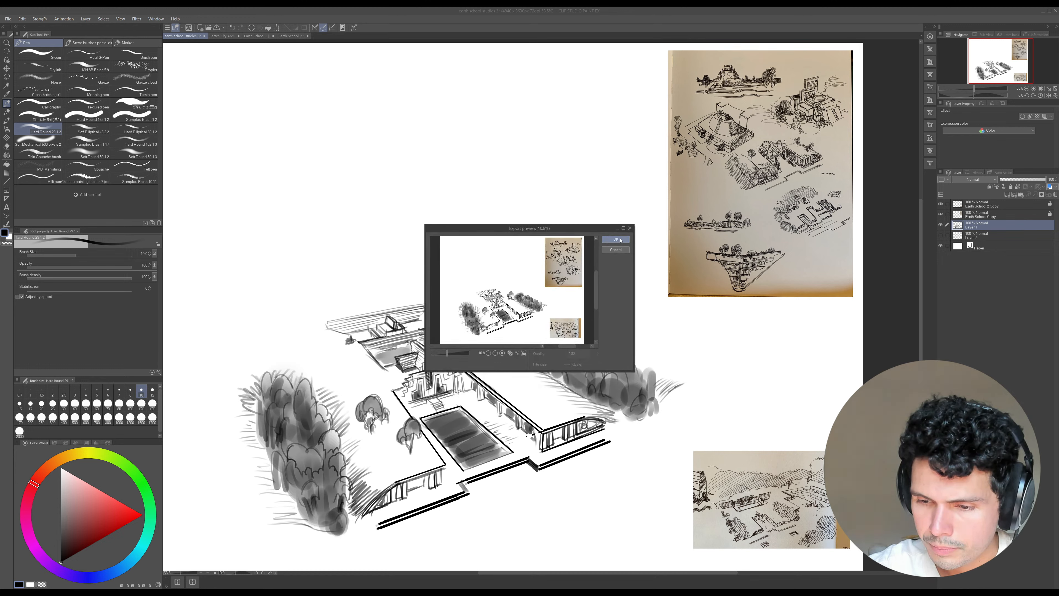
pyautogui.click(616, 239)
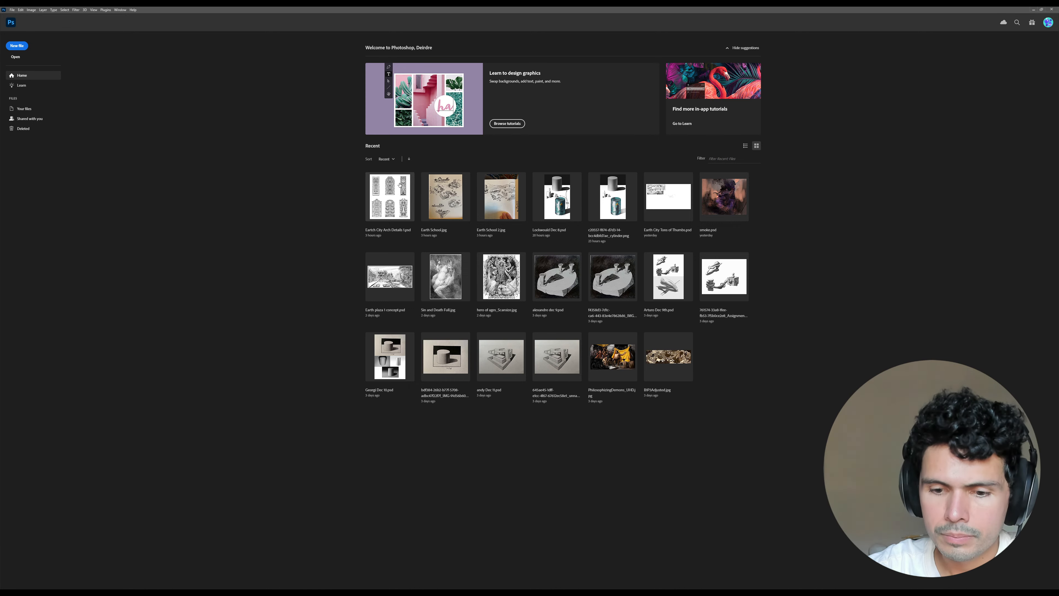
# - Open earth school studies 3.psd from the Zam Concept folder in Photoshop
pyautogui.click(12, 10)
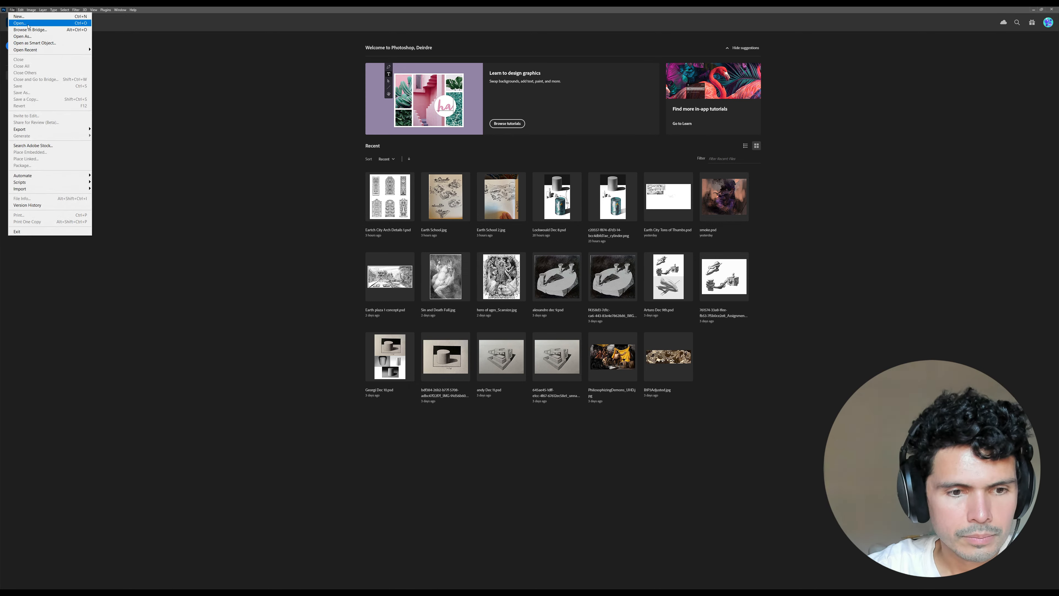
pyautogui.click(18, 23)
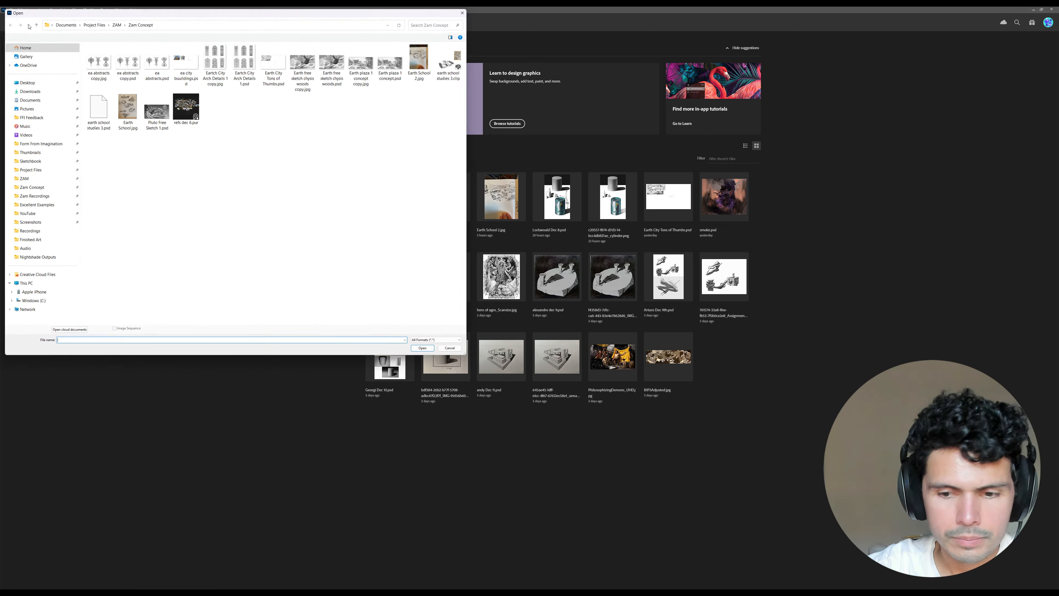
pyautogui.click(47, 190)
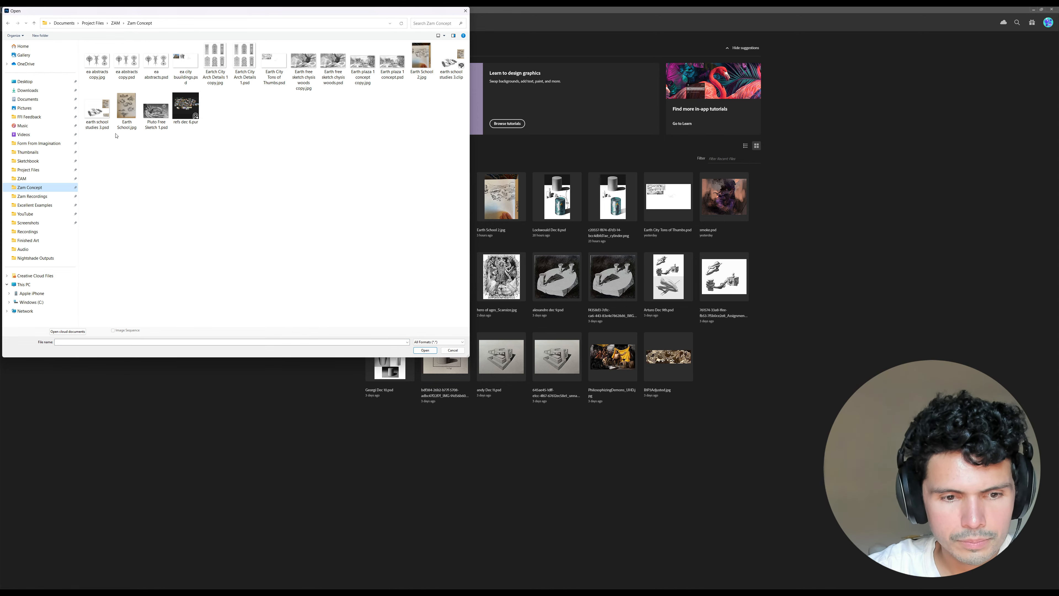
pyautogui.doubleClick(97, 111)
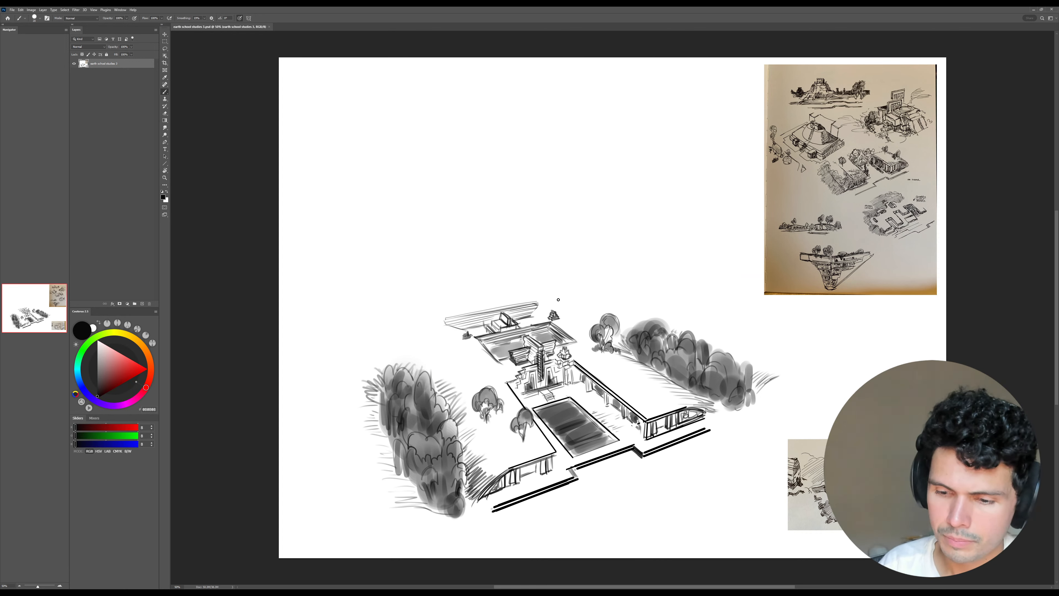
# - Darken the edges of the hatched rear slab and the tiny tree beside it with the brush, then save the file
pyautogui.press(']')
pyautogui.press(']')
pyautogui.moveTo(542, 304); pyautogui.dragTo(608, 295)
pyautogui.hotkey('ctrl', 'z')
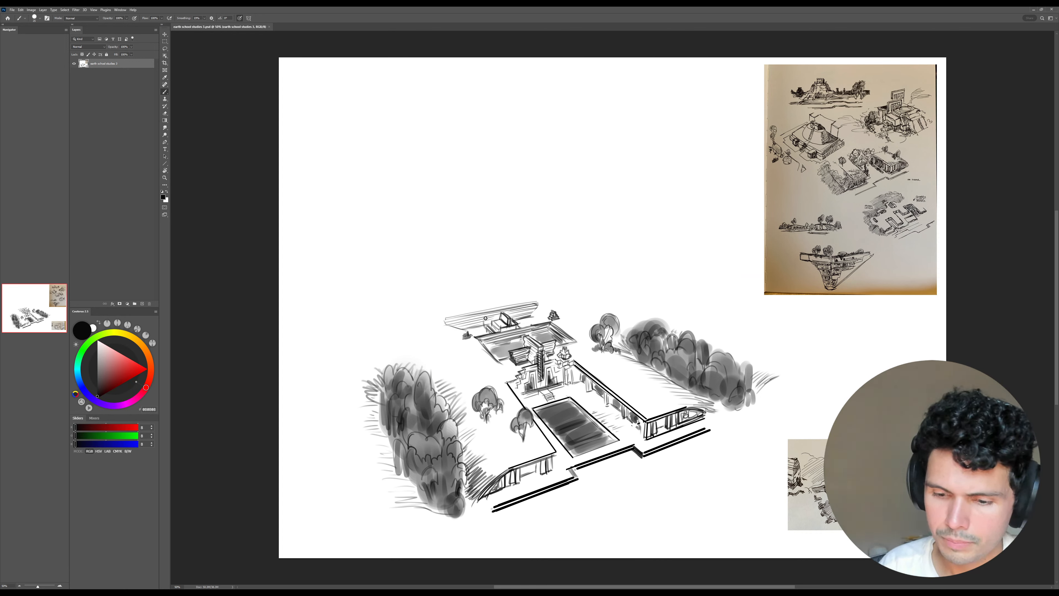
pyautogui.moveTo(446, 319); pyautogui.dragTo(536, 299)
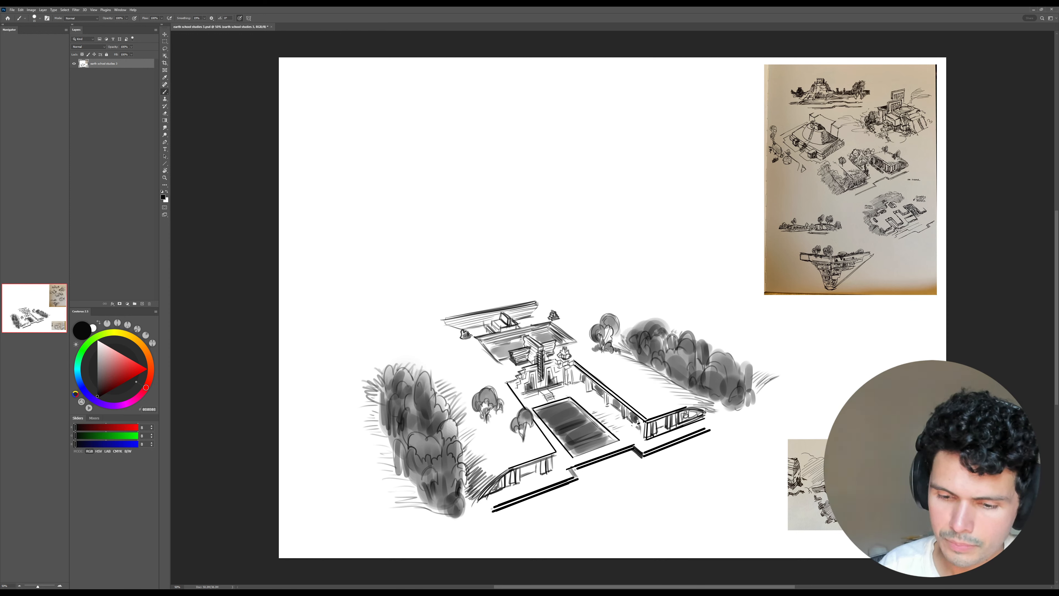
pyautogui.hotkey('ctrl', 's')
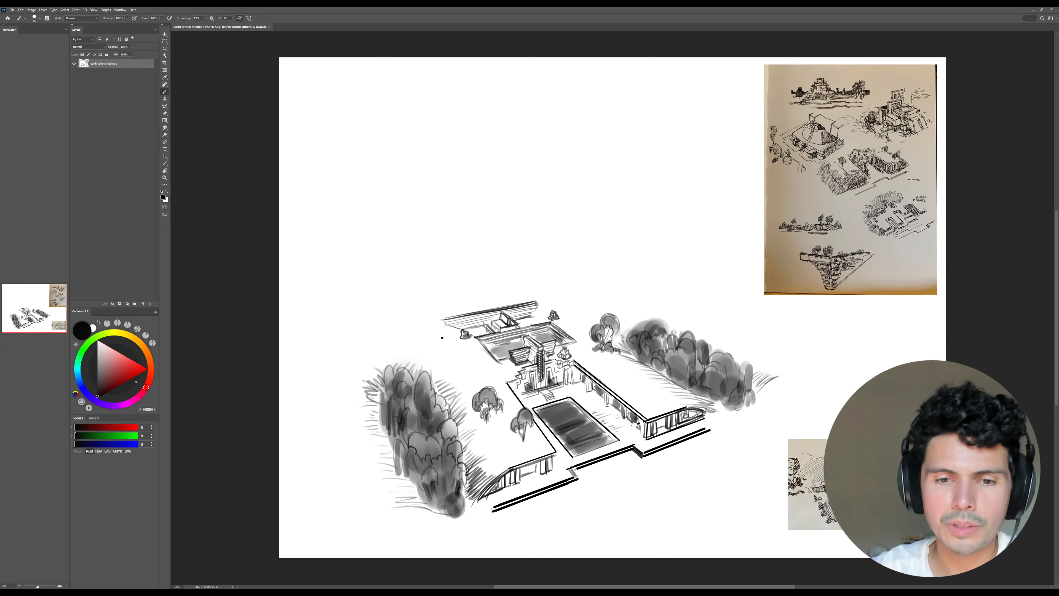
# - Switch back to CLIP STUDIO PAINT and save the full Earth School drawing
pyautogui.click(1030, 9)
pyautogui.click(485, 89)
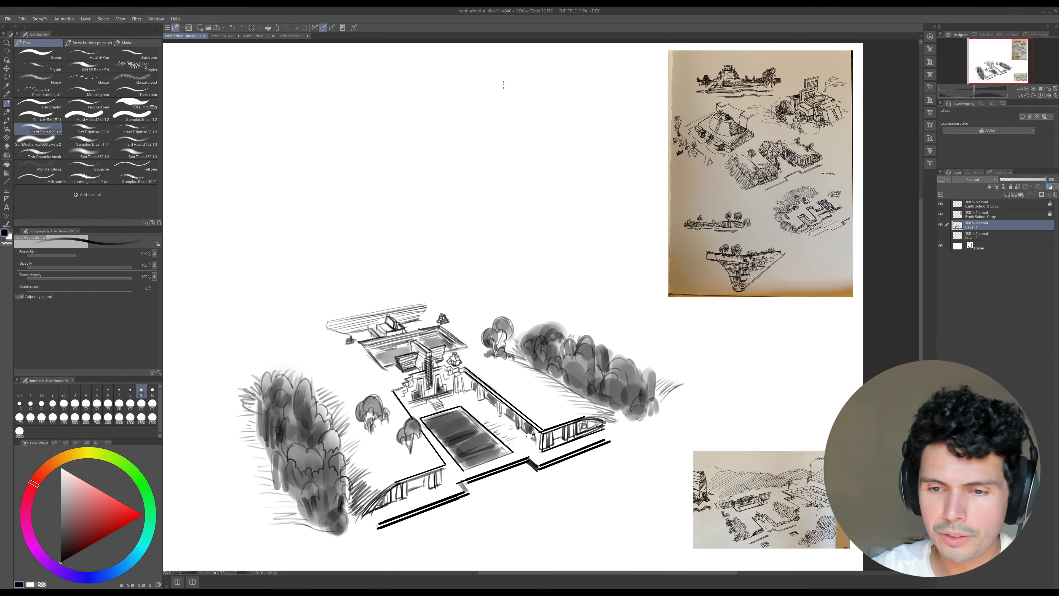
pyautogui.press('z')
pyautogui.moveTo(515, 83); pyautogui.dragTo(508, 85)
pyautogui.hotkey('ctrl', 's')
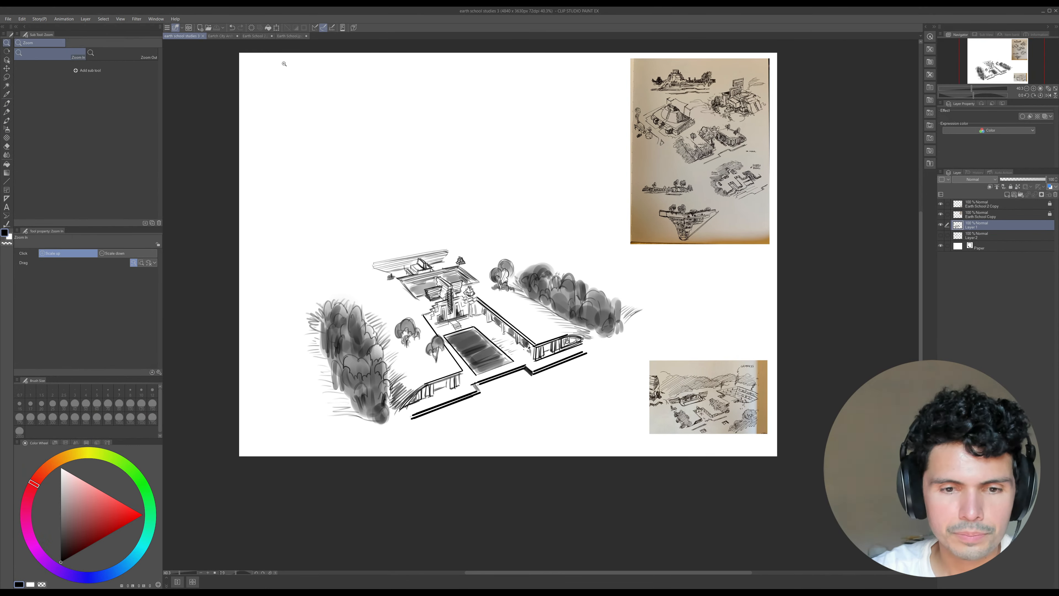
# - Review the open arch details and sketchbook photo documents, return to the Earth School drawing and quit CLIP STUDIO PAINT
pyautogui.click(228, 36)
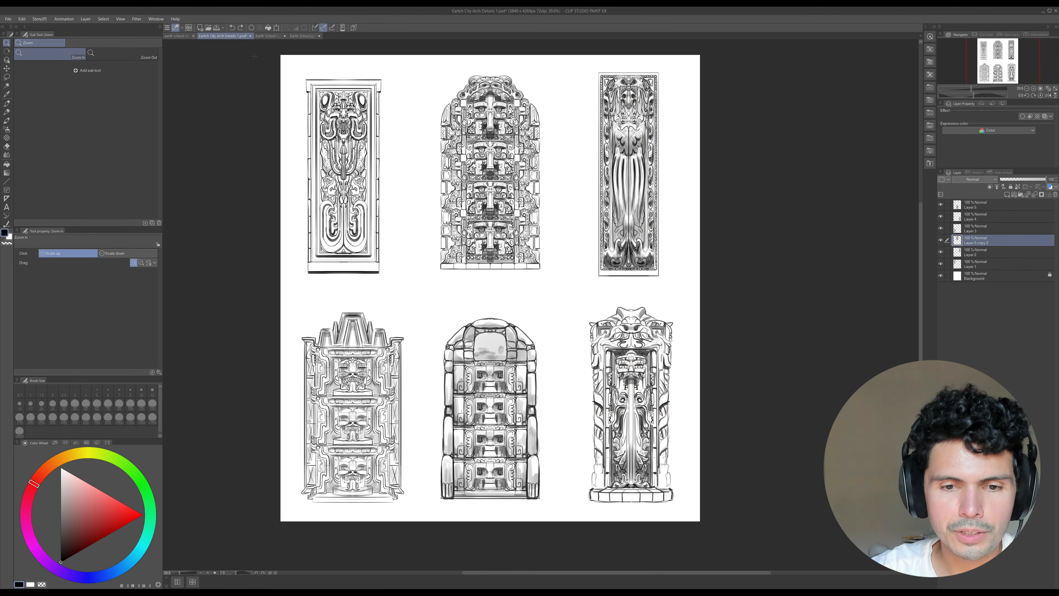
pyautogui.click(267, 36)
pyautogui.click(291, 37)
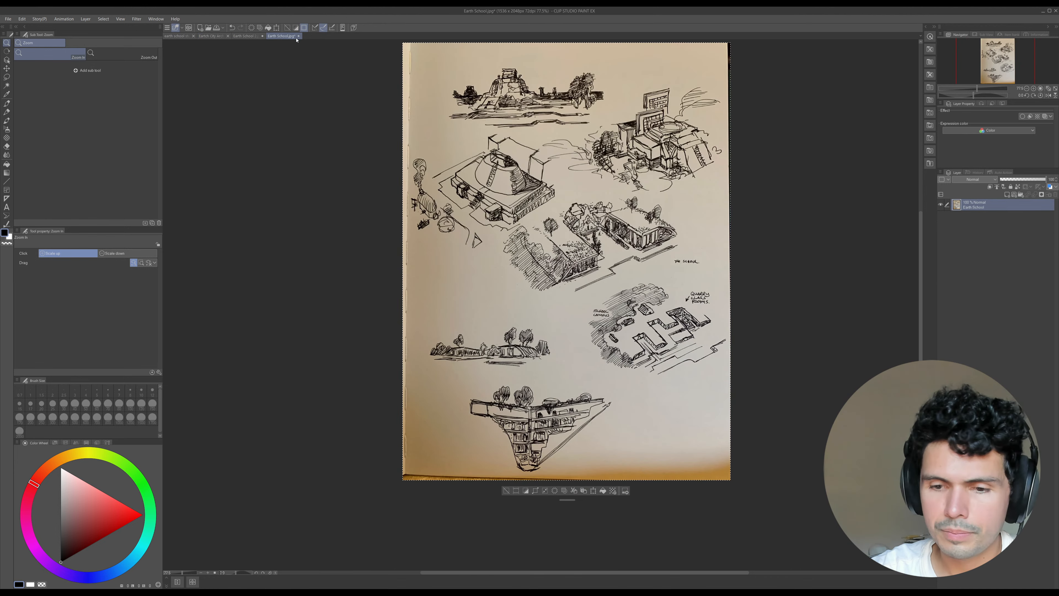
pyautogui.click(247, 35)
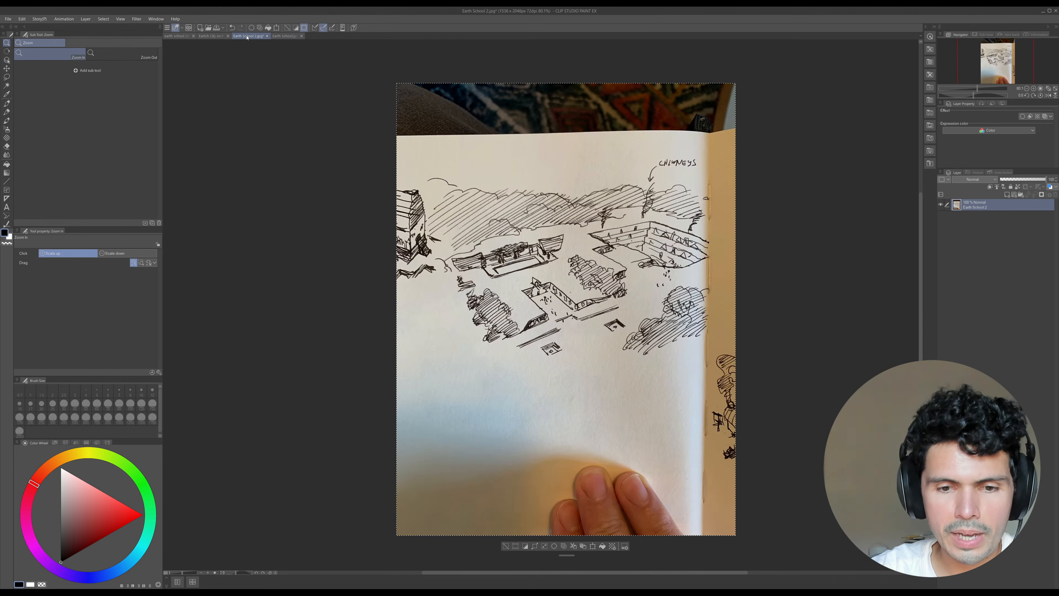
pyautogui.click(220, 37)
pyautogui.click(179, 36)
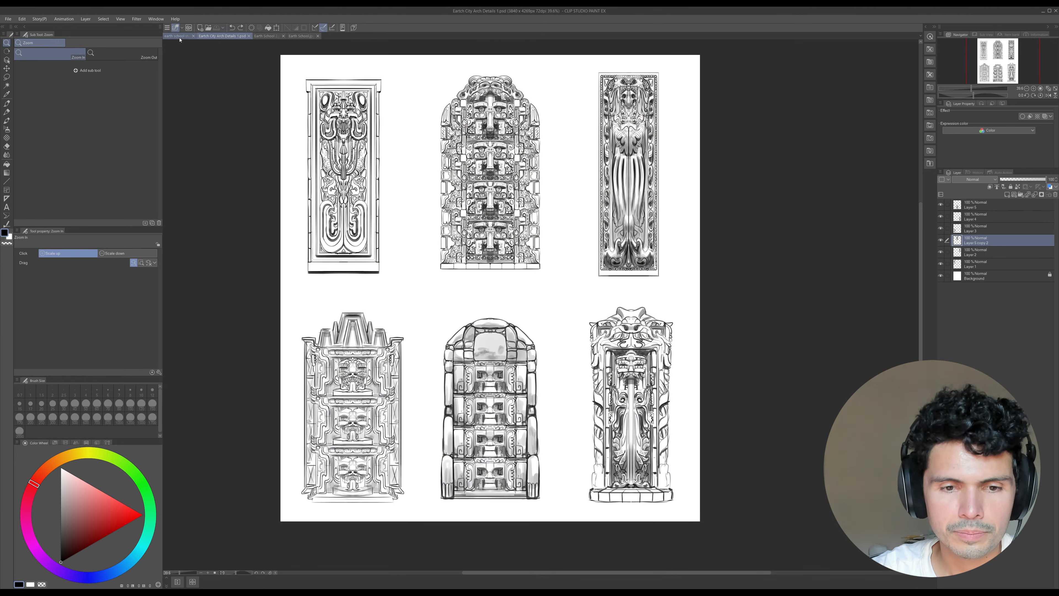
pyautogui.click(8, 18)
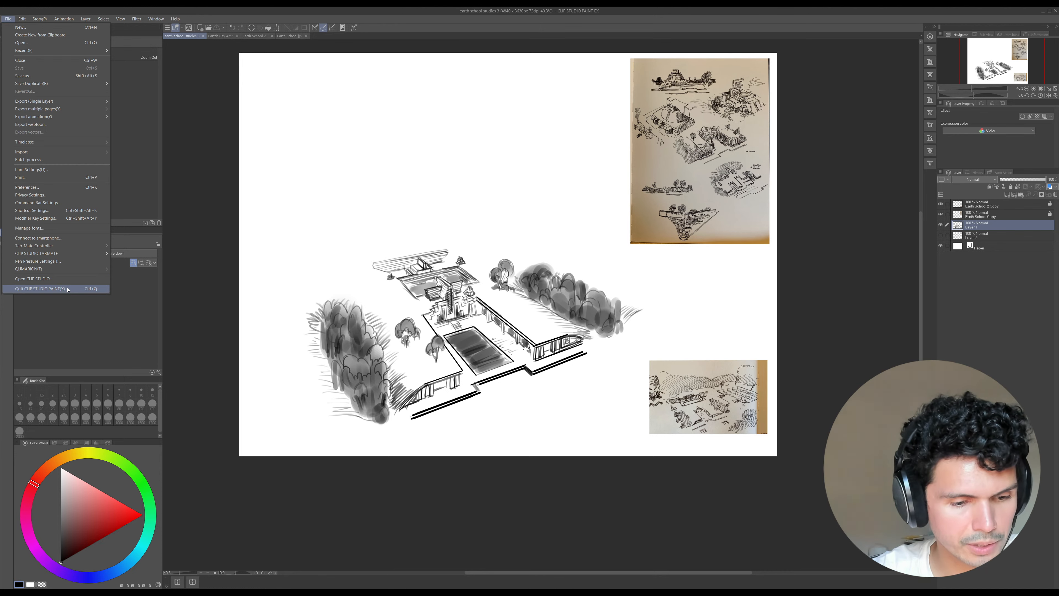
pyautogui.click(66, 288)
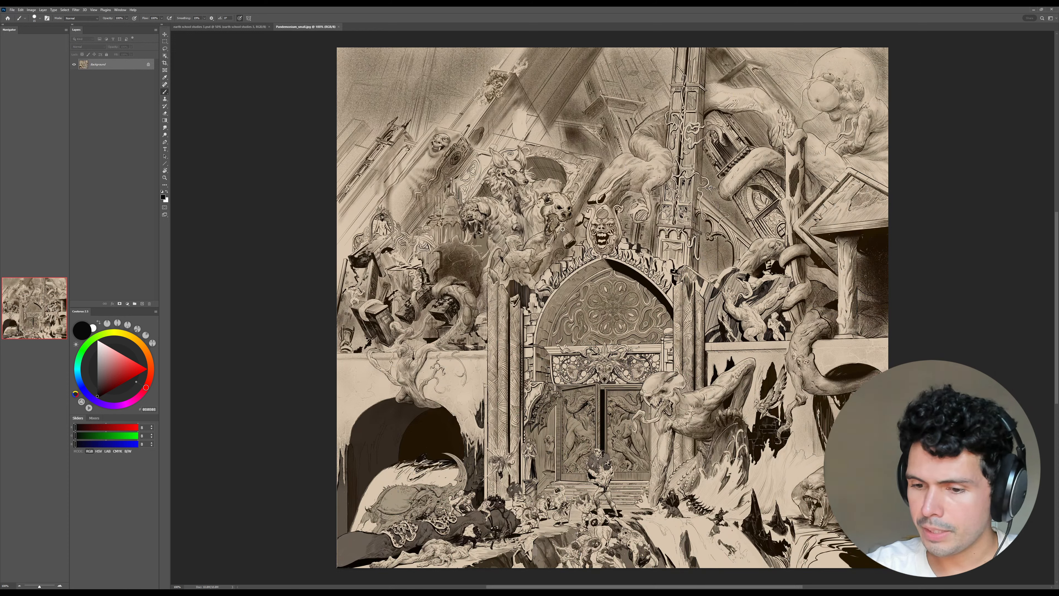
# - Check the image size of the Pandemonium illustration in Photoshop and examine its arched gate and surrounding creatures up close
pyautogui.press('z')
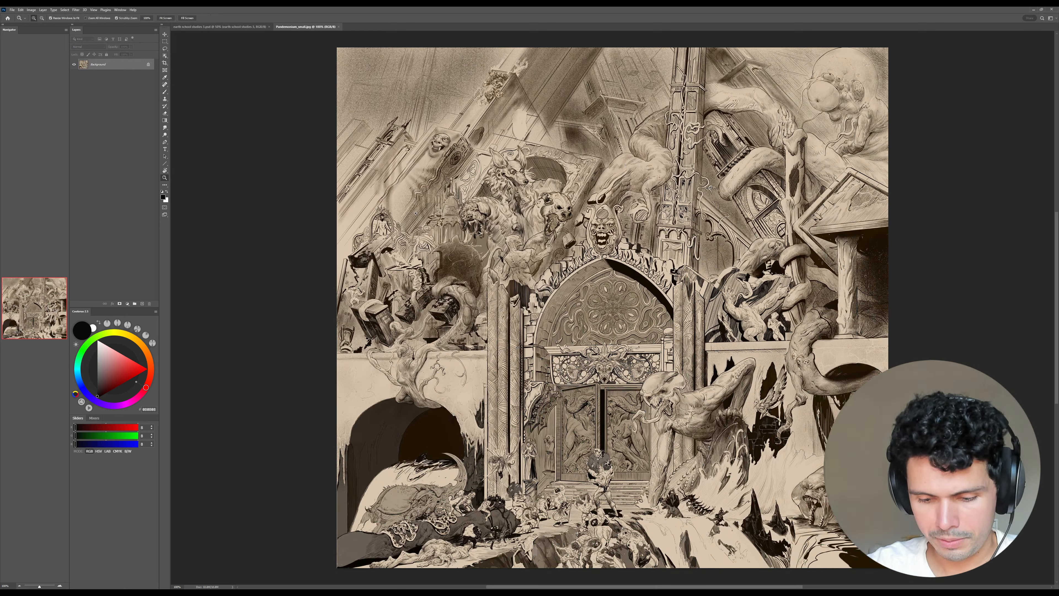
pyautogui.click(29, 10)
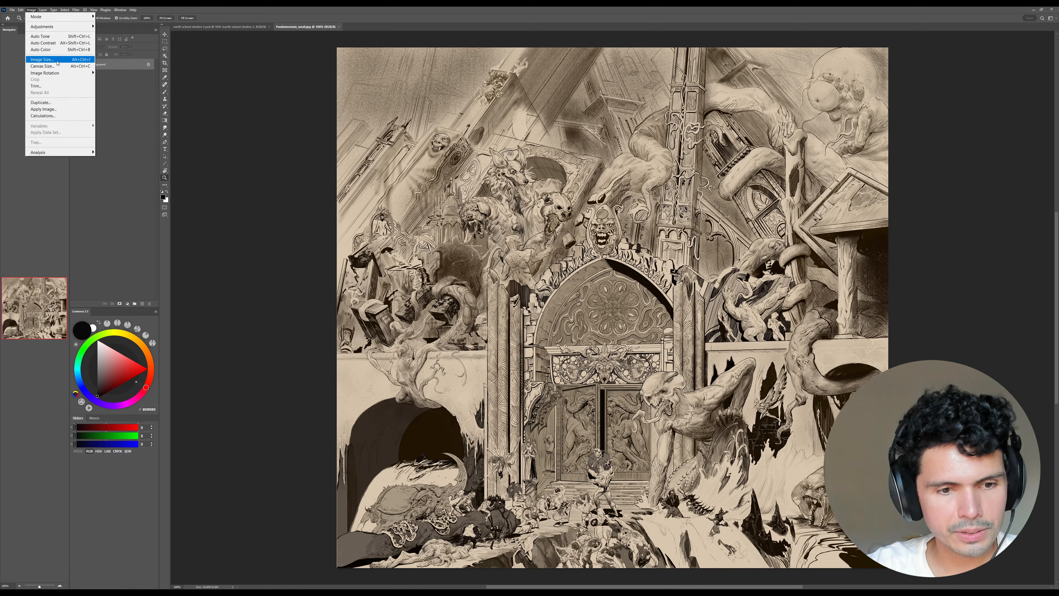
pyautogui.click(55, 62)
pyautogui.click(625, 277)
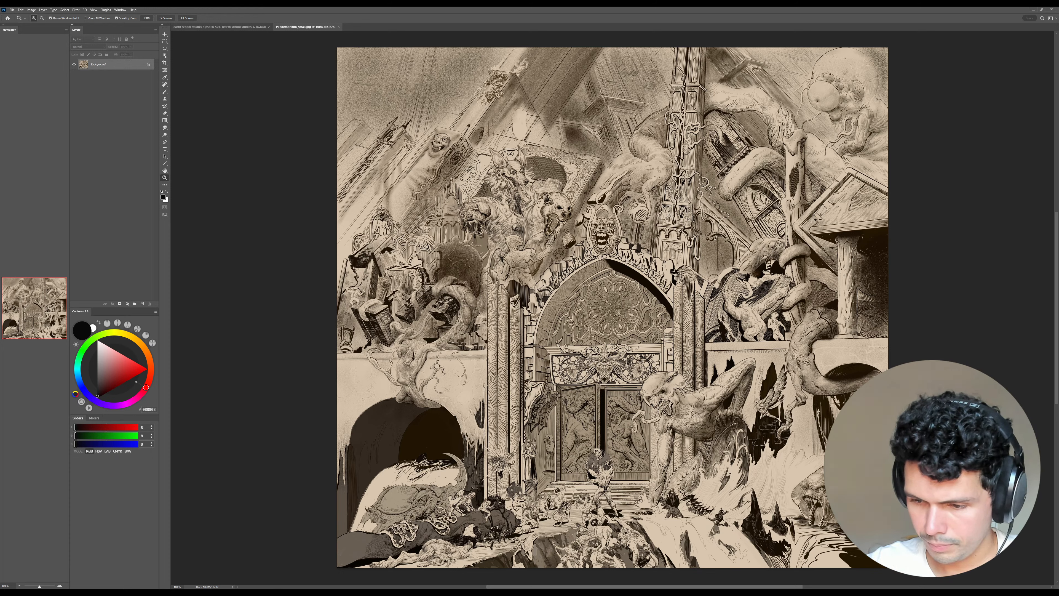
pyautogui.click(606, 201)
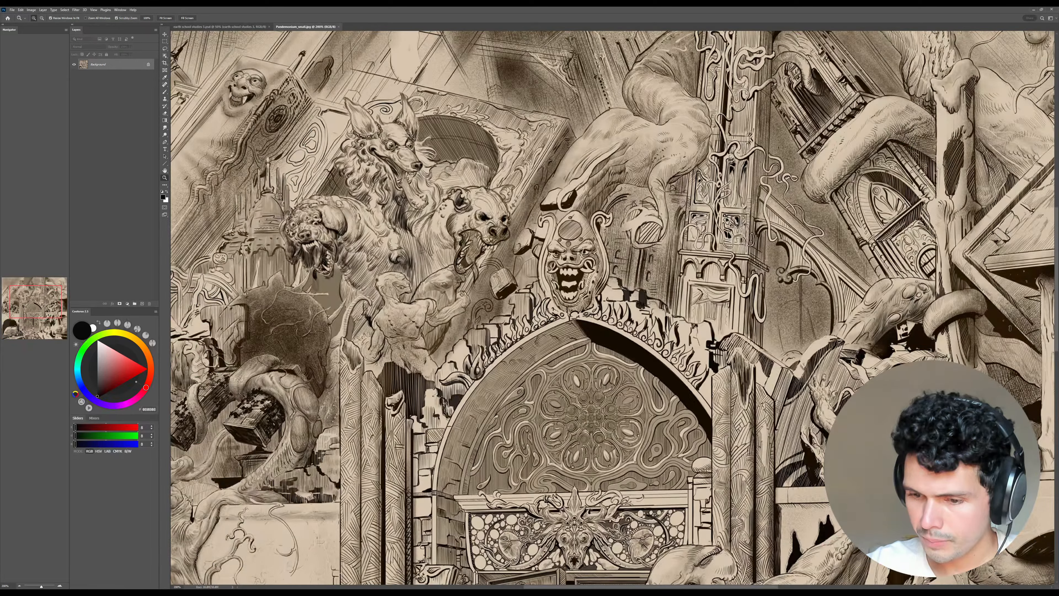
pyautogui.moveTo(731, 216); pyautogui.dragTo(759, 257)
pyautogui.keyDown('alt'); pyautogui.click(758, 258); pyautogui.keyUp('alt')
pyautogui.moveTo(801, 303); pyautogui.dragTo(746, 315)
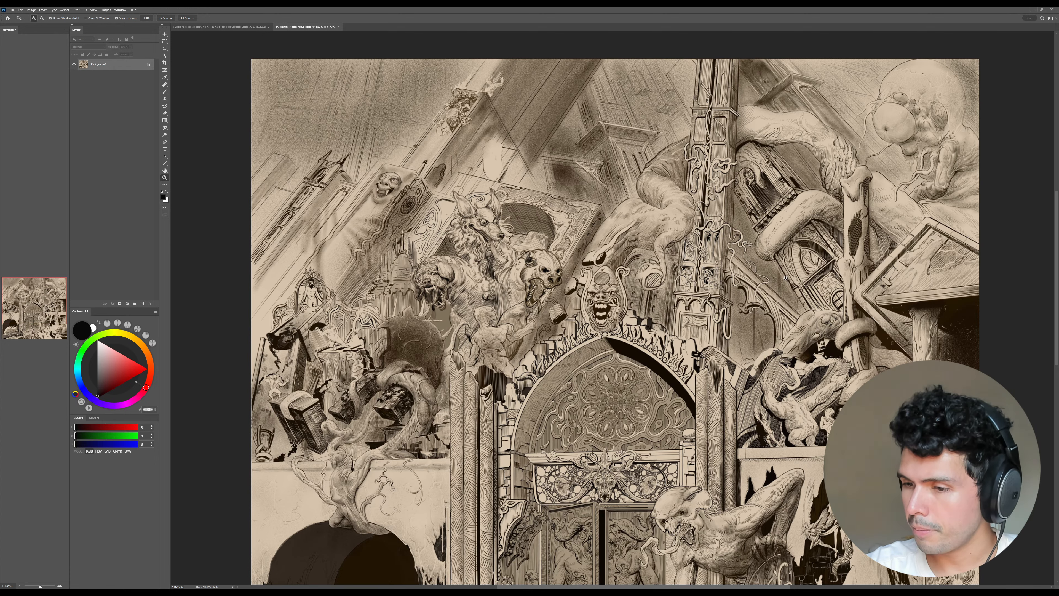
# - Examine the foreground of the gate illustration, from the horned beast across to the figures near the steps
pyautogui.moveTo(789, 429); pyautogui.dragTo(711, 236)
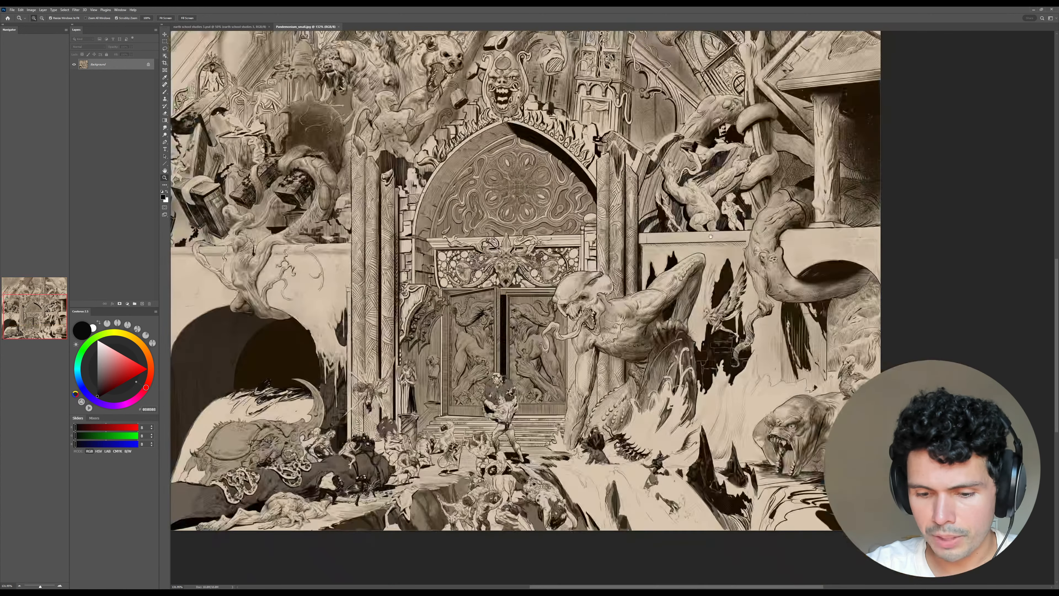
pyautogui.moveTo(510, 396); pyautogui.dragTo(654, 257)
pyautogui.moveTo(410, 350); pyautogui.dragTo(591, 402)
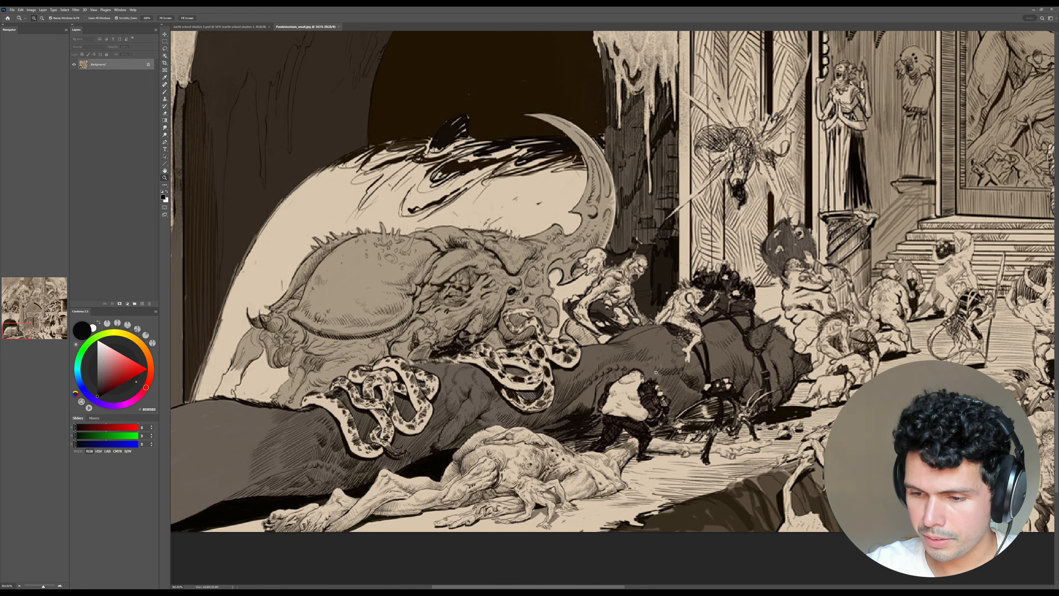
pyautogui.moveTo(747, 373); pyautogui.dragTo(576, 369)
pyautogui.moveTo(686, 390); pyautogui.dragTo(620, 405)
pyautogui.moveTo(511, 370); pyautogui.dragTo(497, 289)
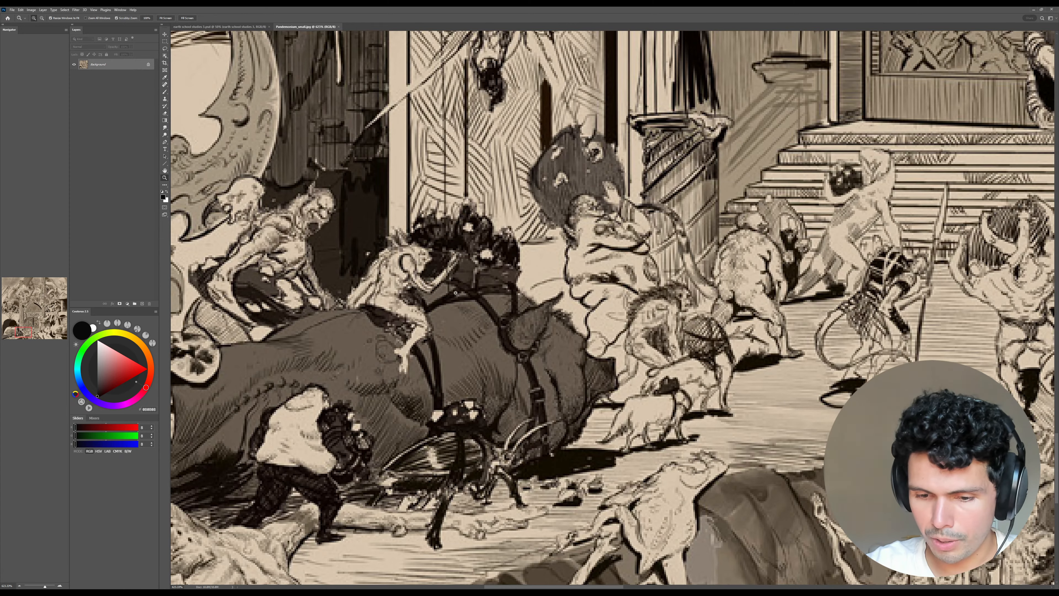
pyautogui.moveTo(577, 295); pyautogui.dragTo(538, 297)
pyautogui.moveTo(889, 236); pyautogui.dragTo(578, 380)
pyautogui.moveTo(724, 318); pyautogui.dragTo(395, 408)
# - Examine the three-headed dog and the ruined architecture around it in the gate illustration
pyautogui.moveTo(405, 52); pyautogui.dragTo(477, 441)
pyautogui.moveTo(496, 150); pyautogui.dragTo(602, 306)
pyautogui.moveTo(302, 387); pyautogui.dragTo(596, 474)
pyautogui.moveTo(515, 404); pyautogui.dragTo(596, 411)
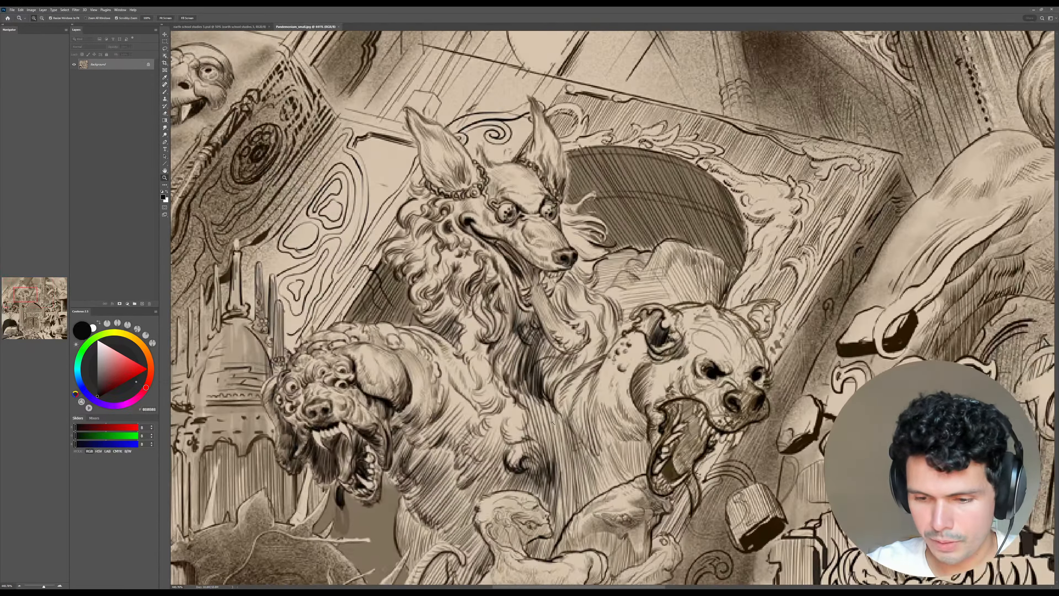
pyautogui.moveTo(597, 449); pyautogui.dragTo(586, 436)
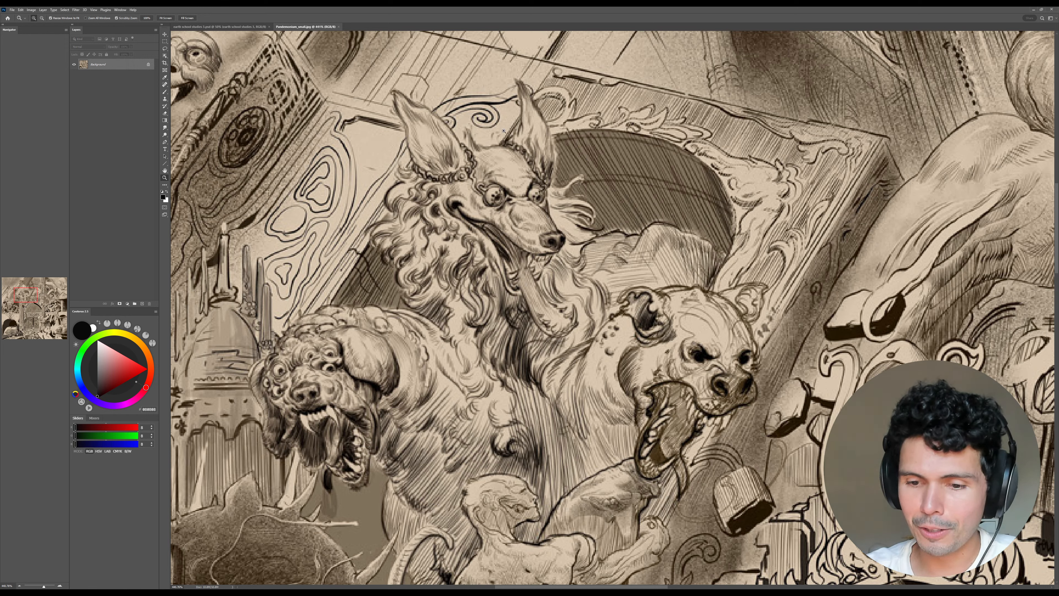
pyautogui.scroll(-5, 504, 131)
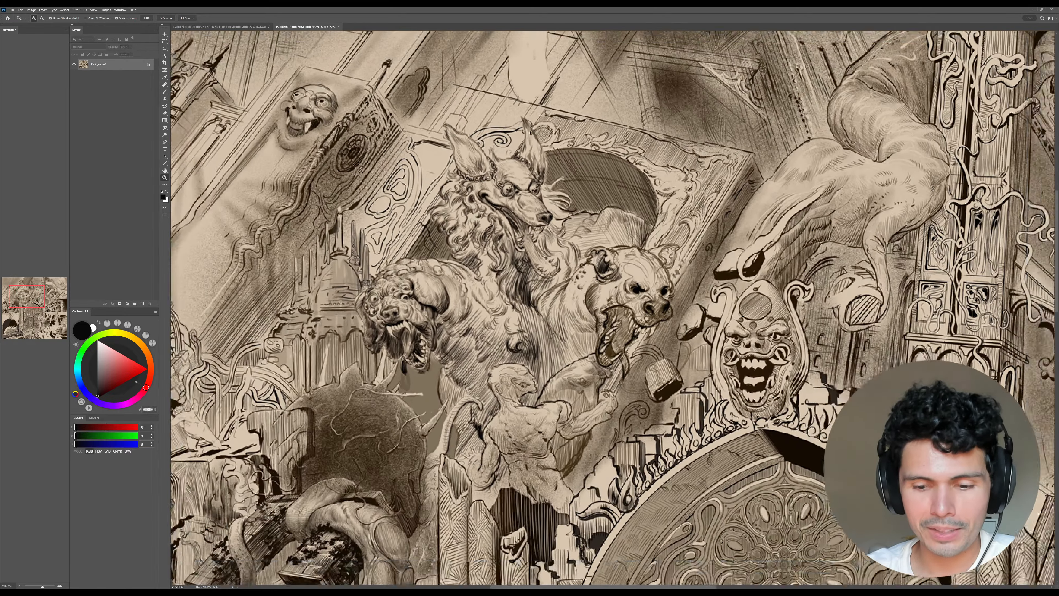
pyautogui.scroll(-2, 530, 133)
pyautogui.scroll(-2, 527, 132)
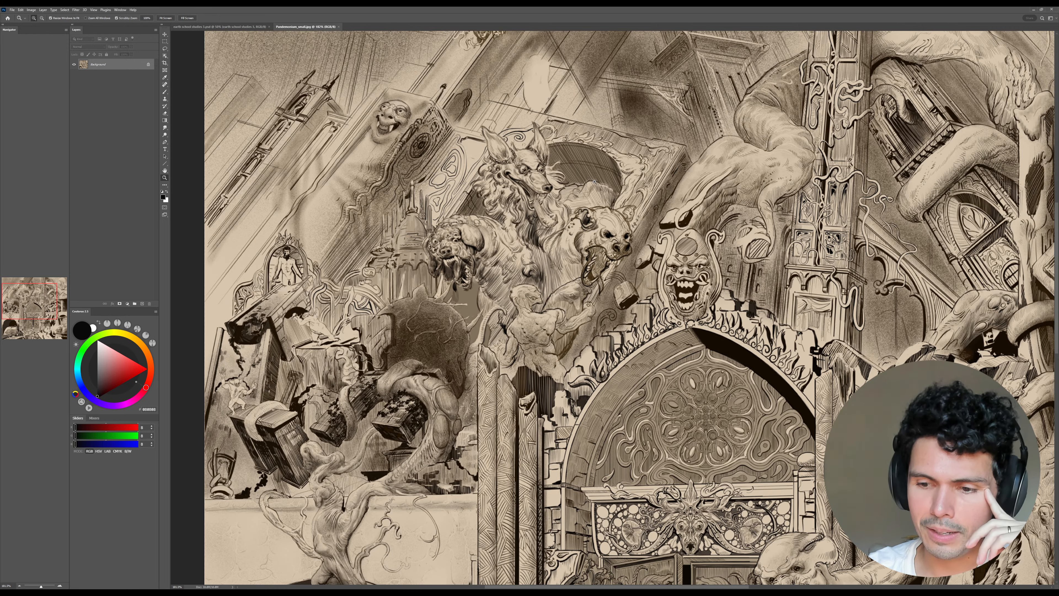
pyautogui.scroll(-3, 594, 182)
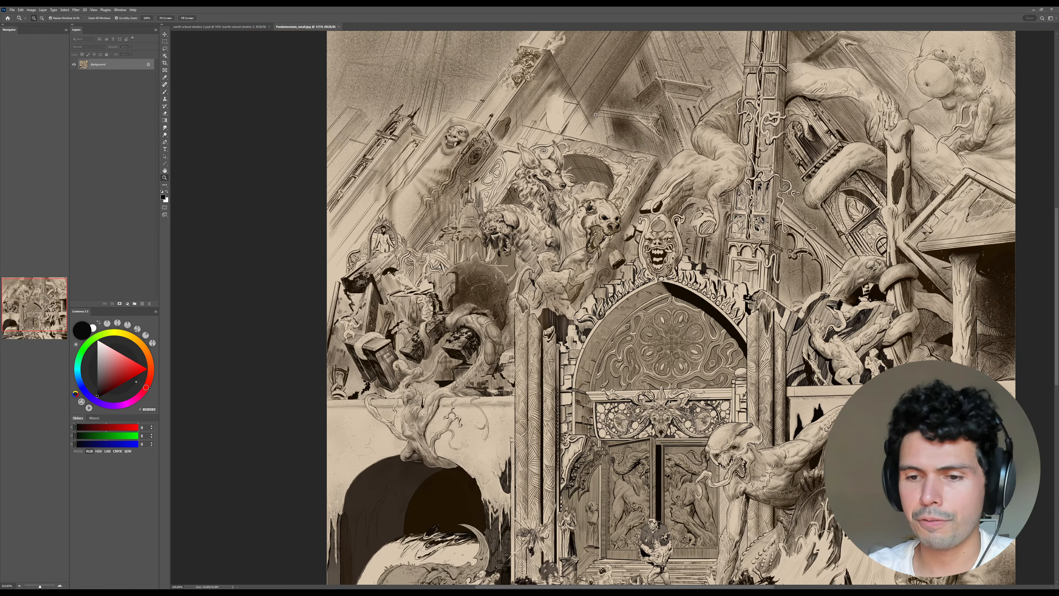
# - Review the illustration's overall composition around the central arched gate, down to the foreground crowd
pyautogui.press('v')
pyautogui.moveTo(549, 76); pyautogui.dragTo(515, 83)
pyautogui.click(570, 225)
pyautogui.press('z')
pyautogui.moveTo(624, 227); pyautogui.dragTo(500, 87)
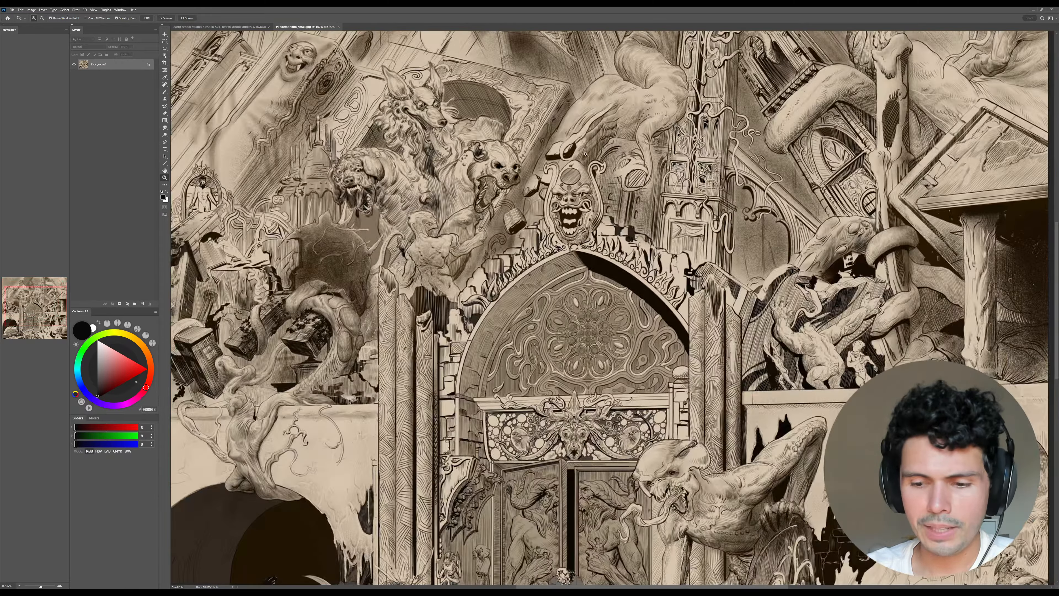
pyautogui.moveTo(587, 184); pyautogui.dragTo(578, 184)
pyautogui.moveTo(635, 205); pyautogui.dragTo(563, 134)
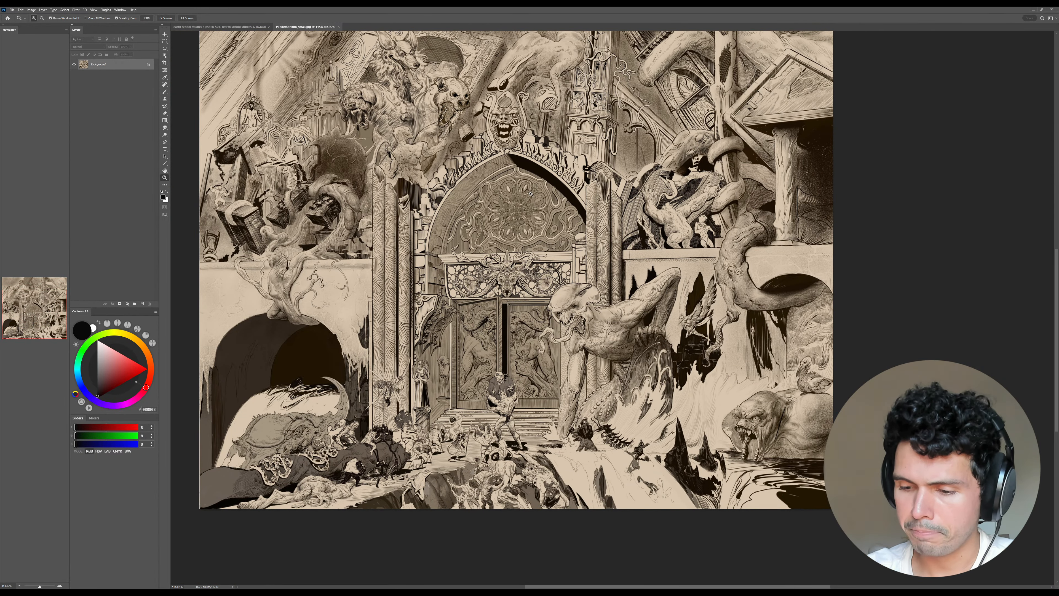
pyautogui.moveTo(533, 194); pyautogui.dragTo(542, 194)
# - Return to the earth school studies document and close the Pandemonium illustration
pyautogui.click(241, 27)
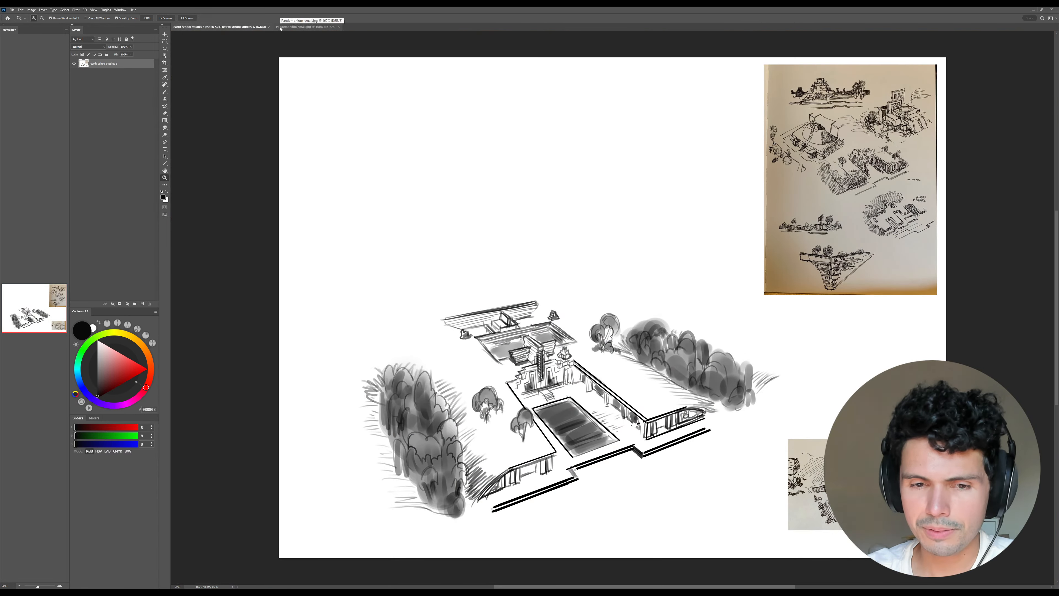
pyautogui.click(338, 26)
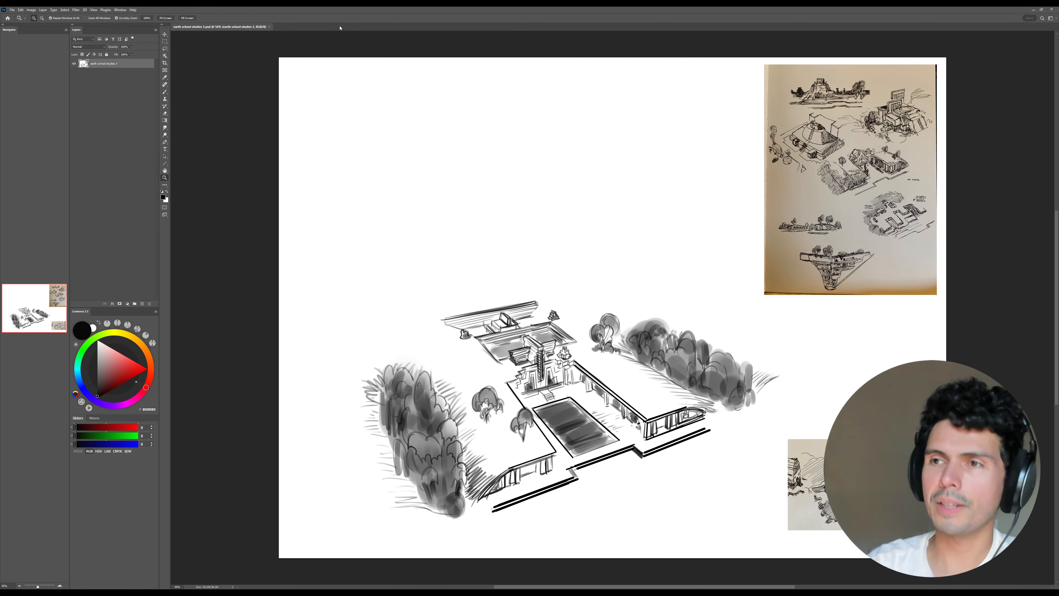
# - Brush darker tone into the small shrub beside the back pool and sketch a small shaded feature near that pool's front corner
pyautogui.click(625, 229)
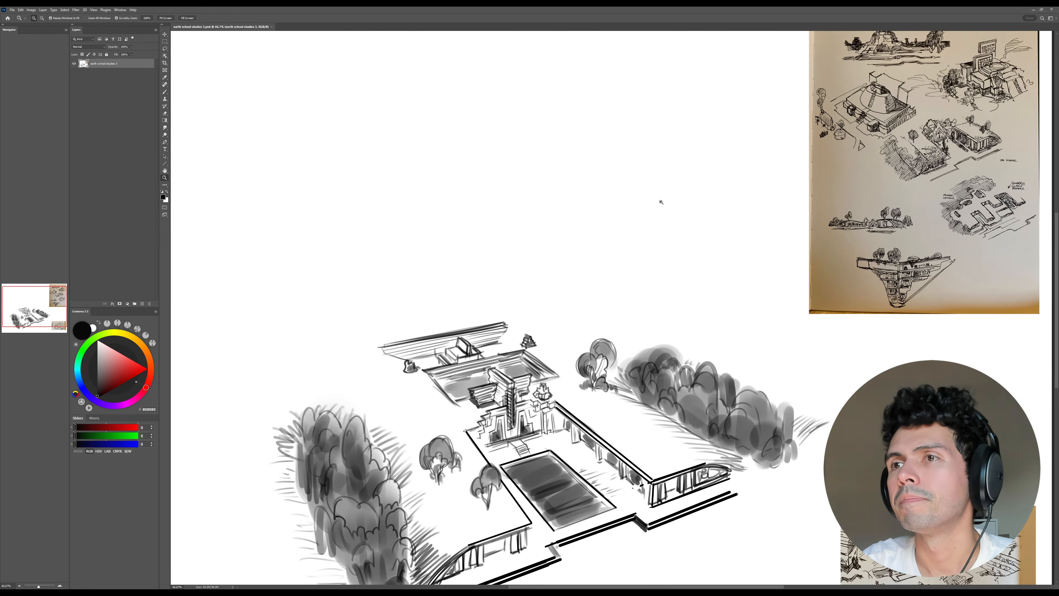
pyautogui.scroll(-1, 650, 202)
pyautogui.click(659, 222)
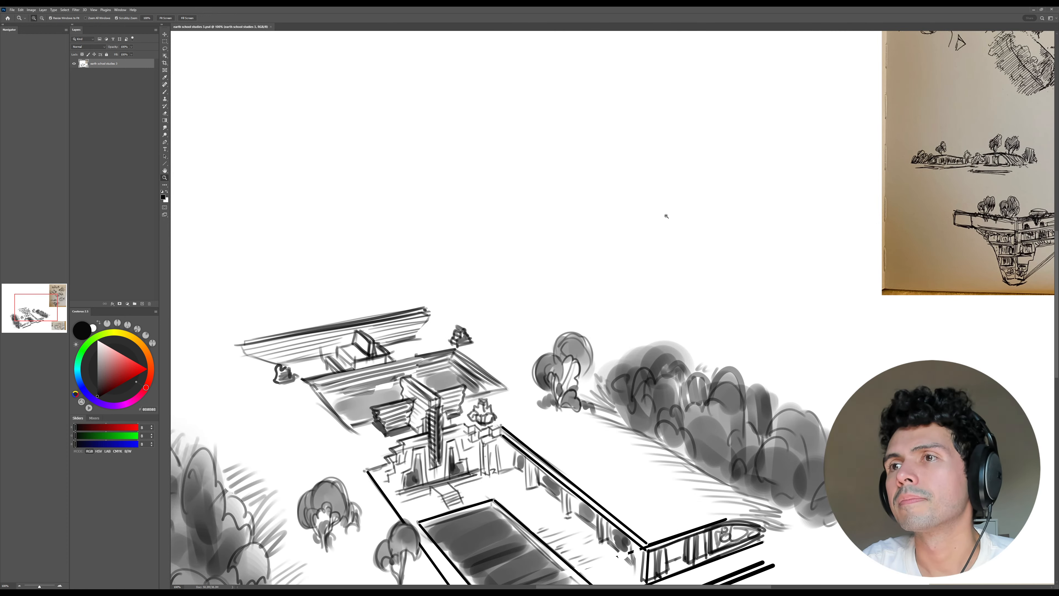
pyautogui.moveTo(666, 216); pyautogui.dragTo(651, 222)
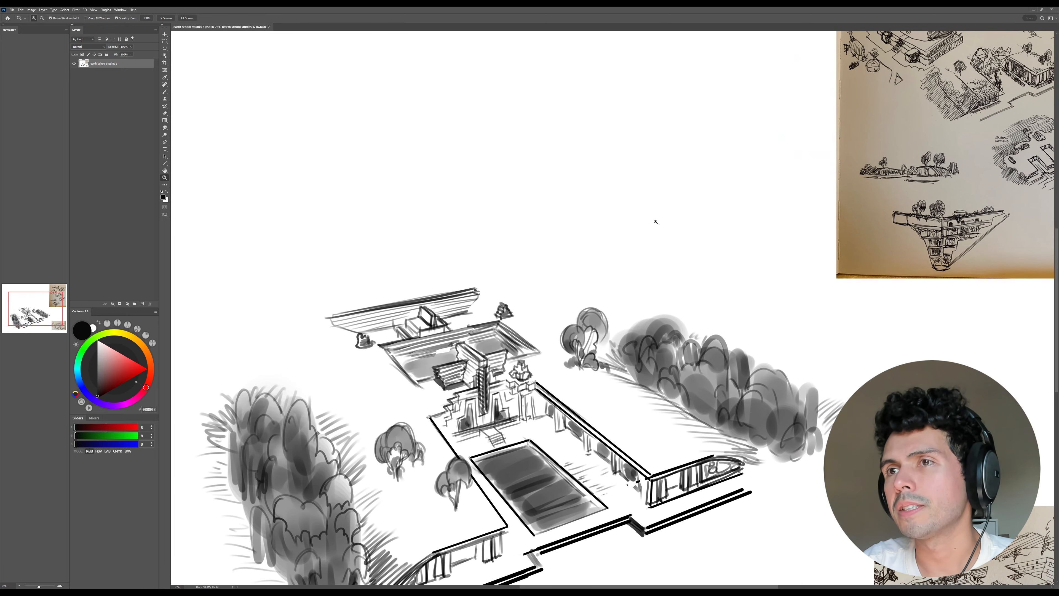
pyautogui.press('b')
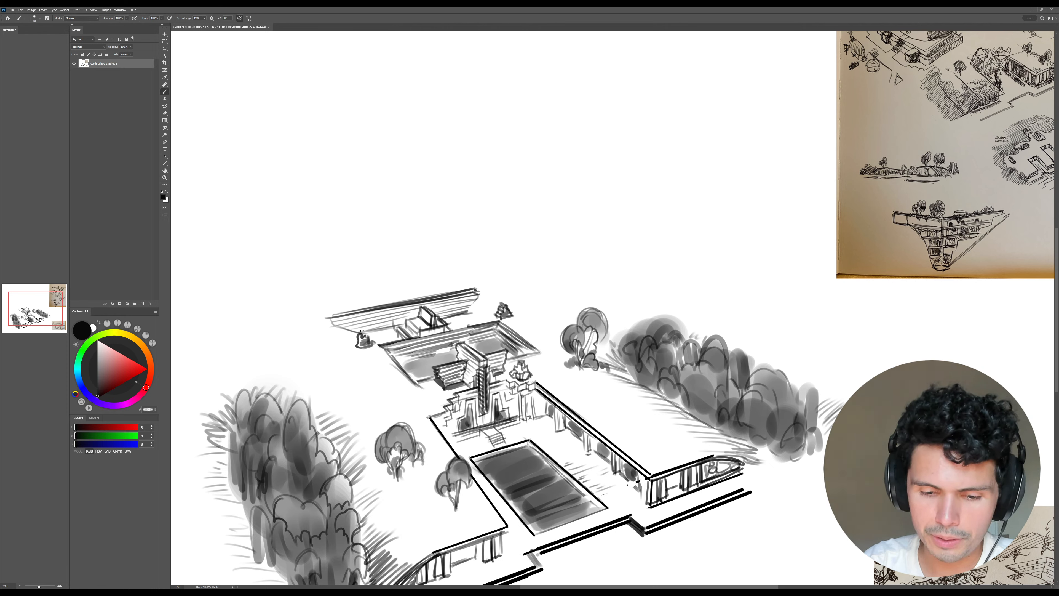
pyautogui.moveTo(356, 342); pyautogui.dragTo(360, 347)
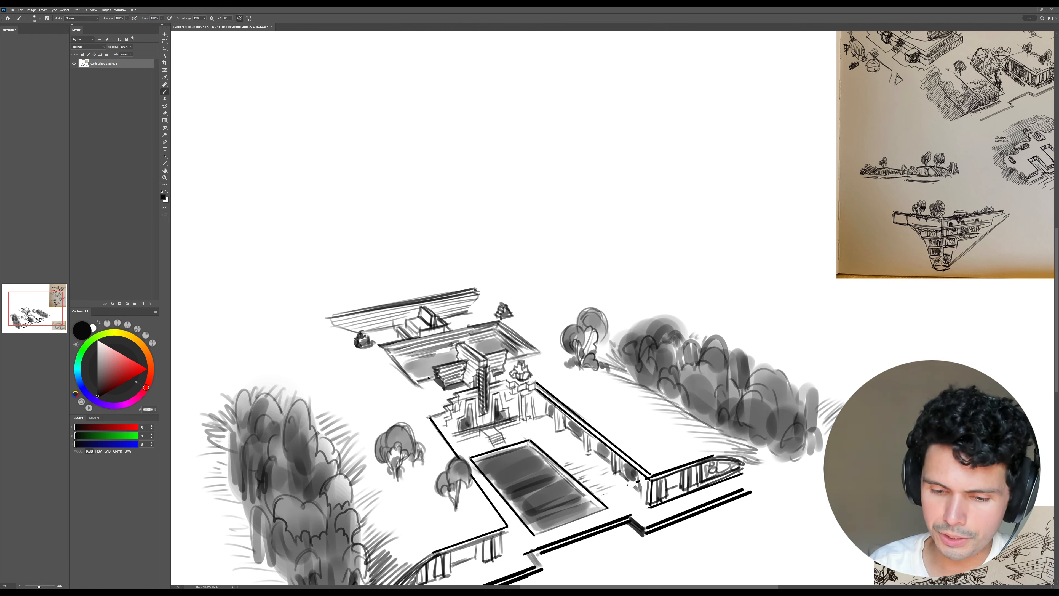
pyautogui.moveTo(395, 395); pyautogui.dragTo(411, 392)
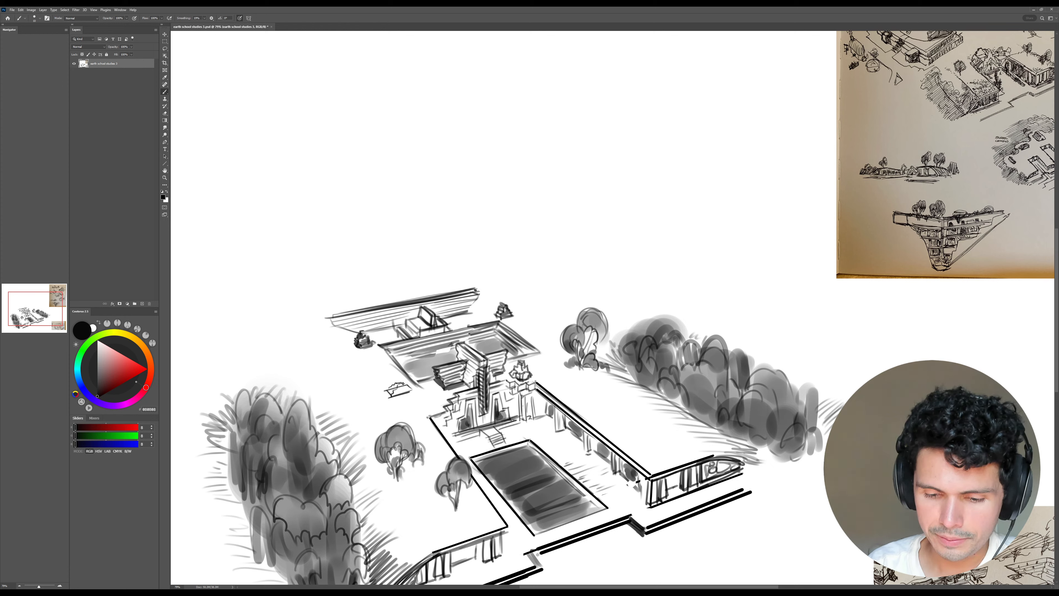
pyautogui.moveTo(395, 392); pyautogui.dragTo(405, 389)
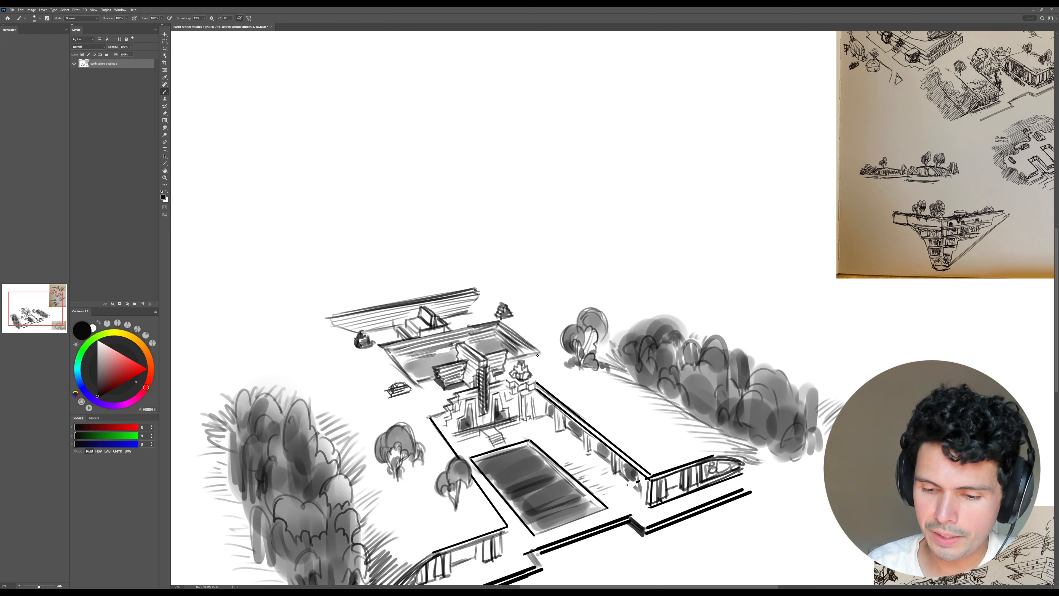
# - Sketch a small stepped feature between the back pool and the round trees, and thicken the pool's slanted side edge
pyautogui.moveTo(542, 352); pyautogui.dragTo(552, 354)
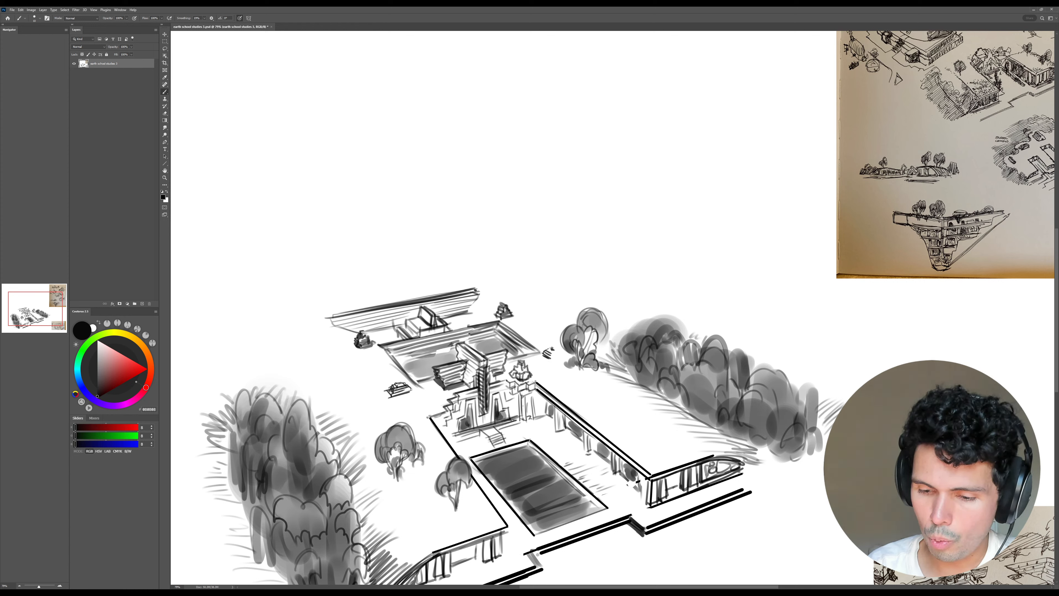
pyautogui.moveTo(552, 357); pyautogui.dragTo(563, 346)
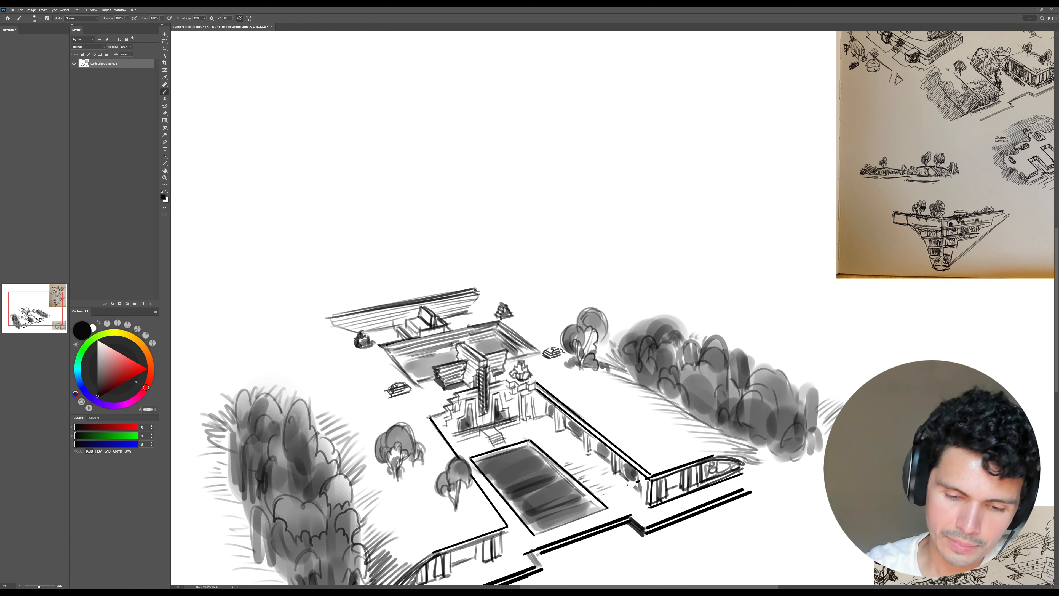
pyautogui.moveTo(379, 346); pyautogui.dragTo(411, 381)
pyautogui.moveTo(378, 345); pyautogui.dragTo(416, 387)
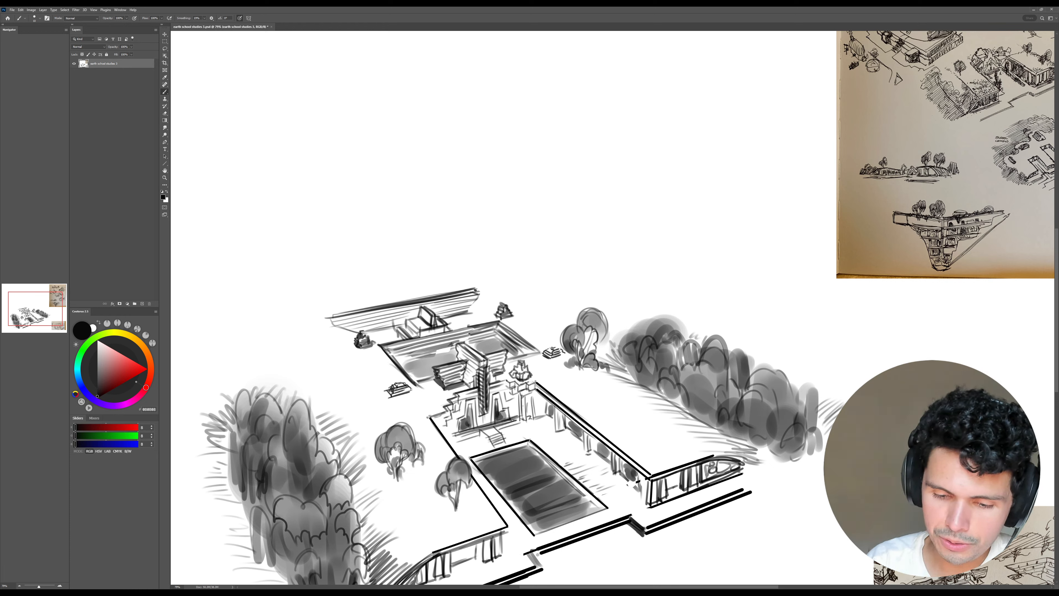
pyautogui.press('e')
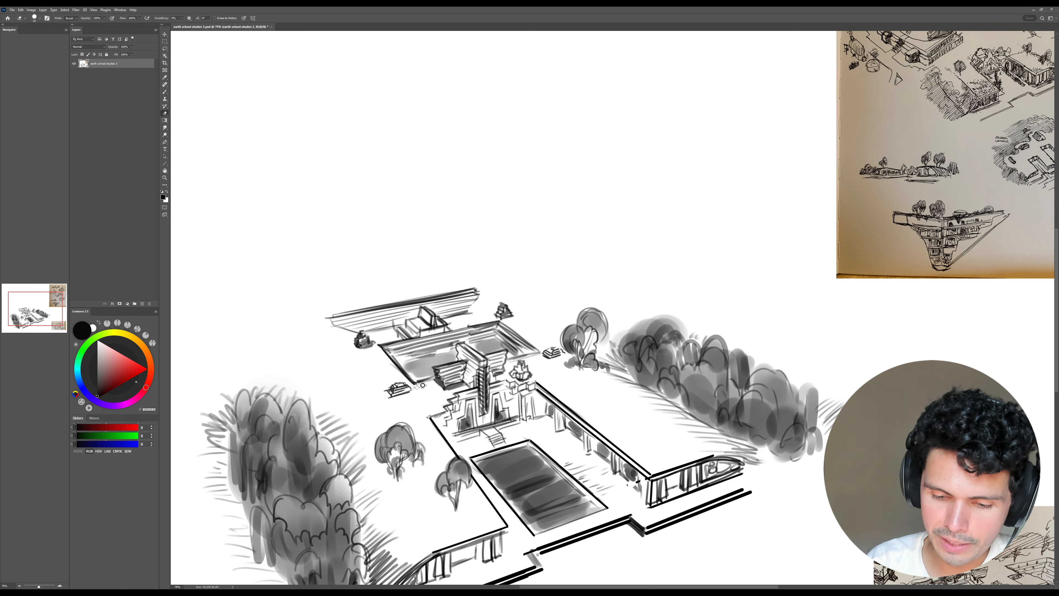
pyautogui.moveTo(422, 385); pyautogui.dragTo(427, 384)
pyautogui.hotkey('ctrl', 'z')
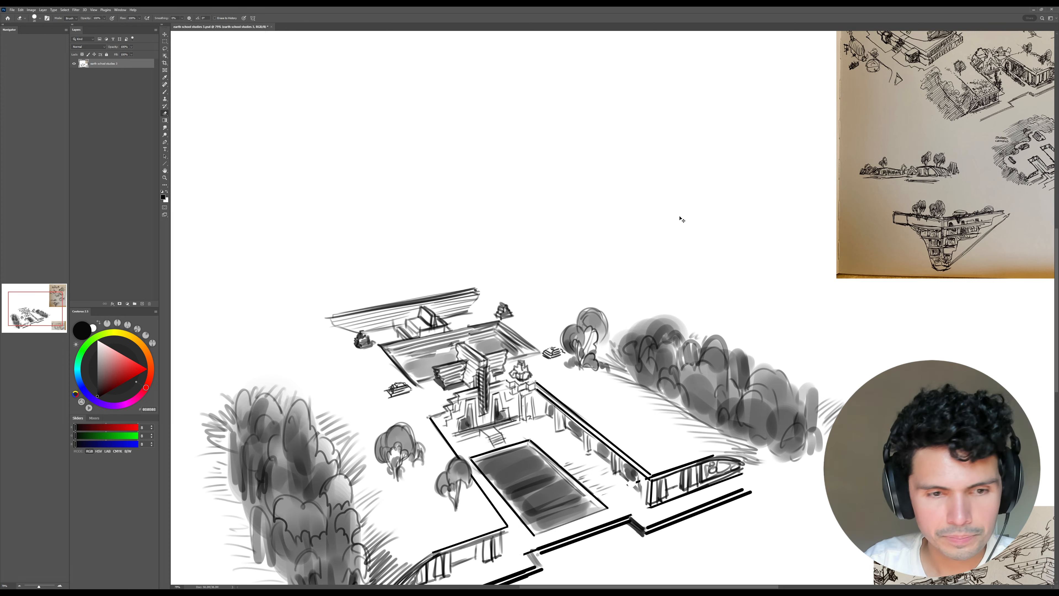
# - Cut the tall sketchbook-page photo out of the drawing layer and paste it onto its own layer
pyautogui.press('z')
pyautogui.moveTo(716, 220); pyautogui.dragTo(635, 290)
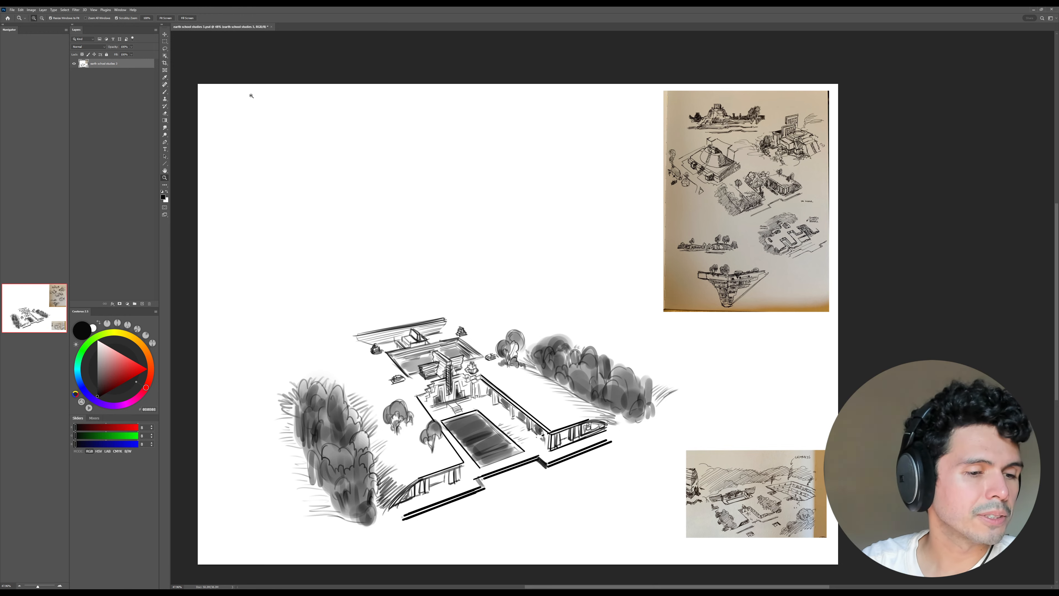
pyautogui.press('m')
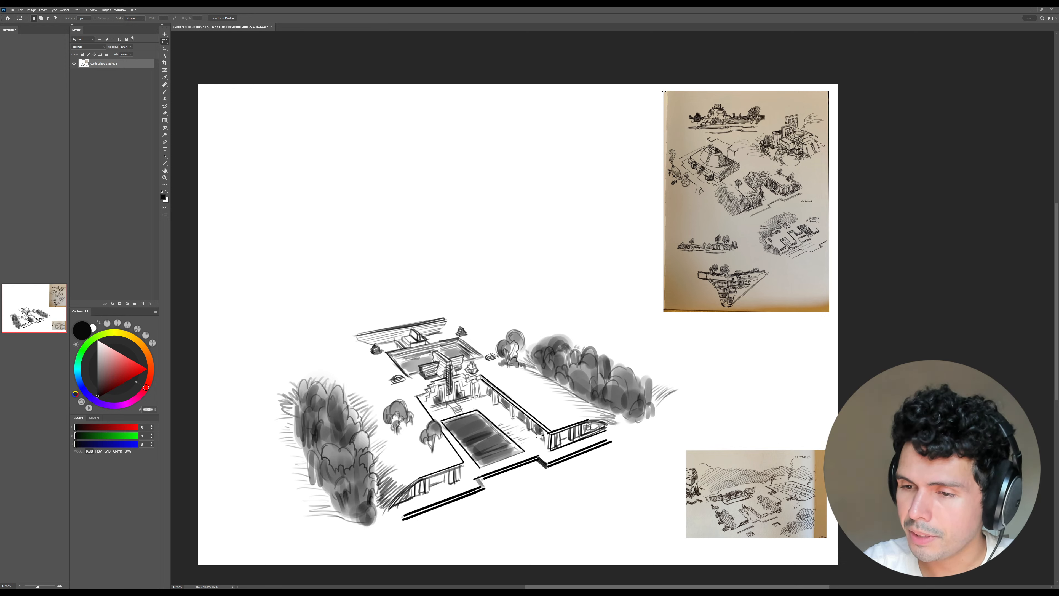
pyautogui.moveTo(663, 91); pyautogui.dragTo(830, 312)
pyautogui.press('Delete')
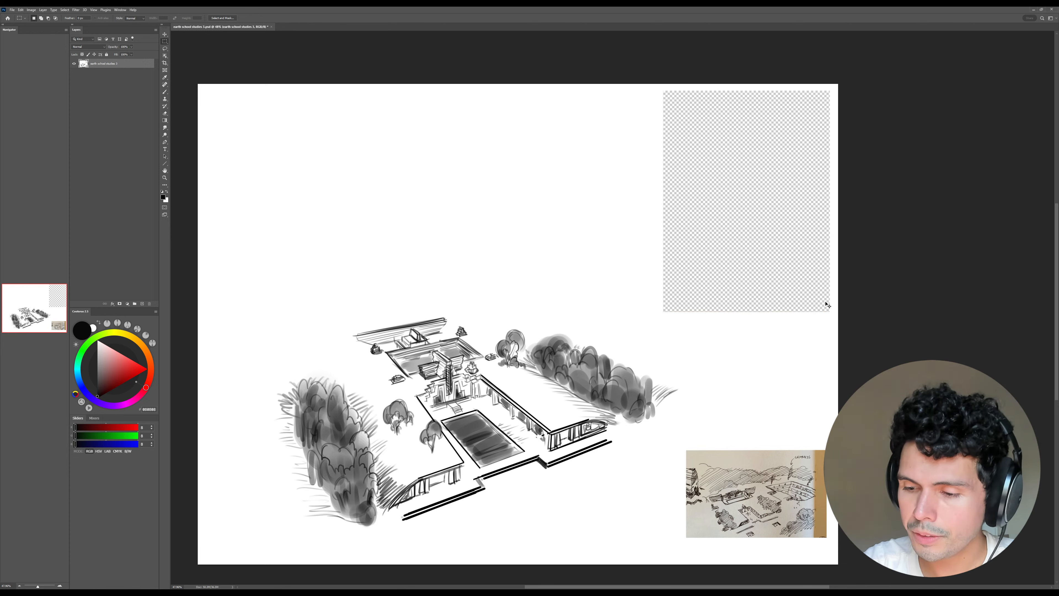
pyautogui.hotkey('ctrl', 'v')
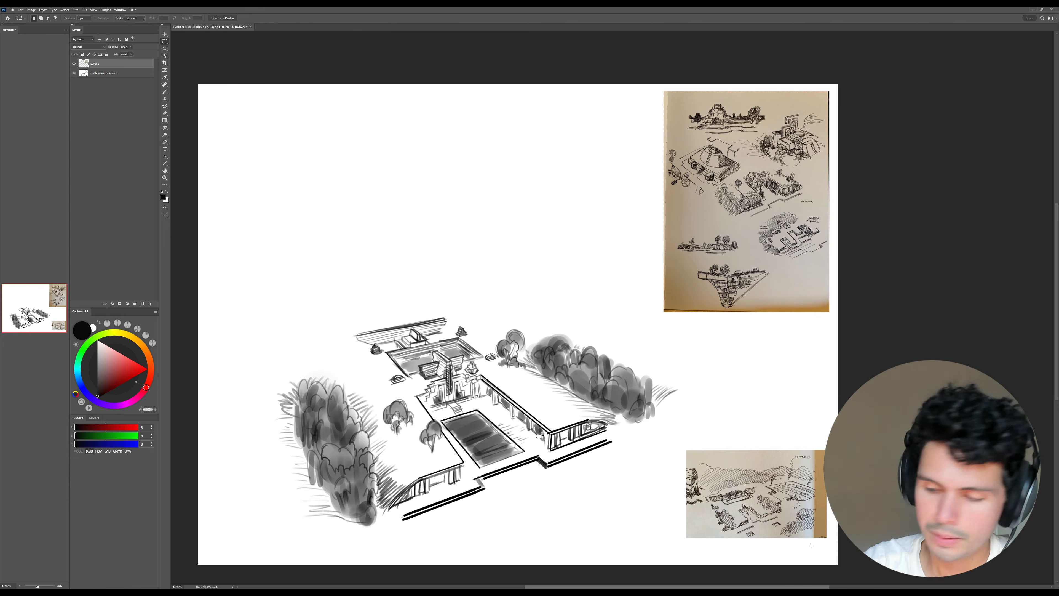
# - Cut the smaller landscape sketch photo out of the earth school studies layer and paste it onto a separate layer
pyautogui.moveTo(686, 450); pyautogui.dragTo(827, 539)
pyautogui.hotkey('ctrl', 'x')
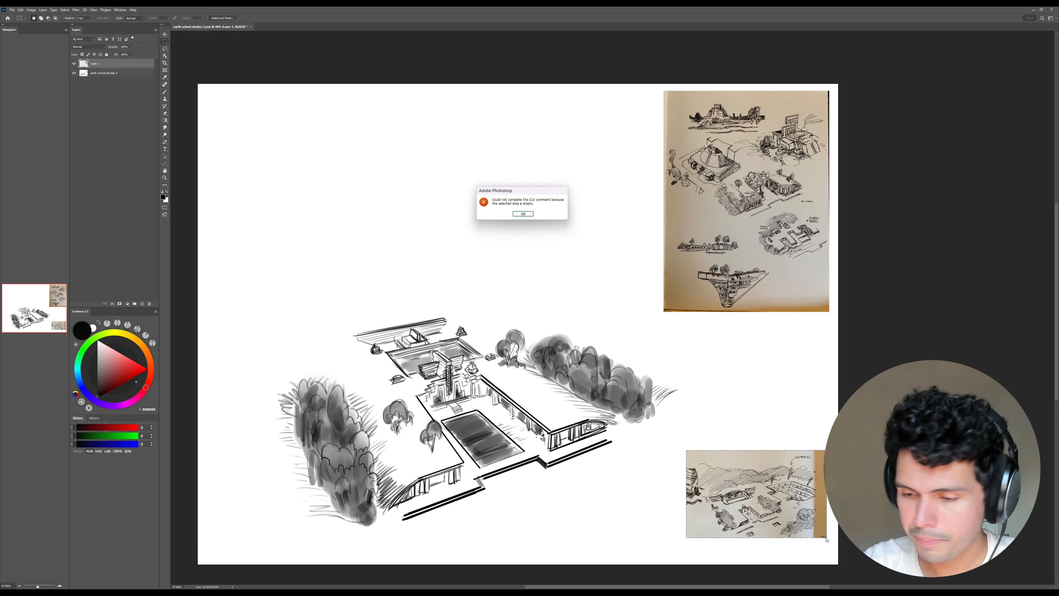
pyautogui.click(520, 213)
pyautogui.click(98, 73)
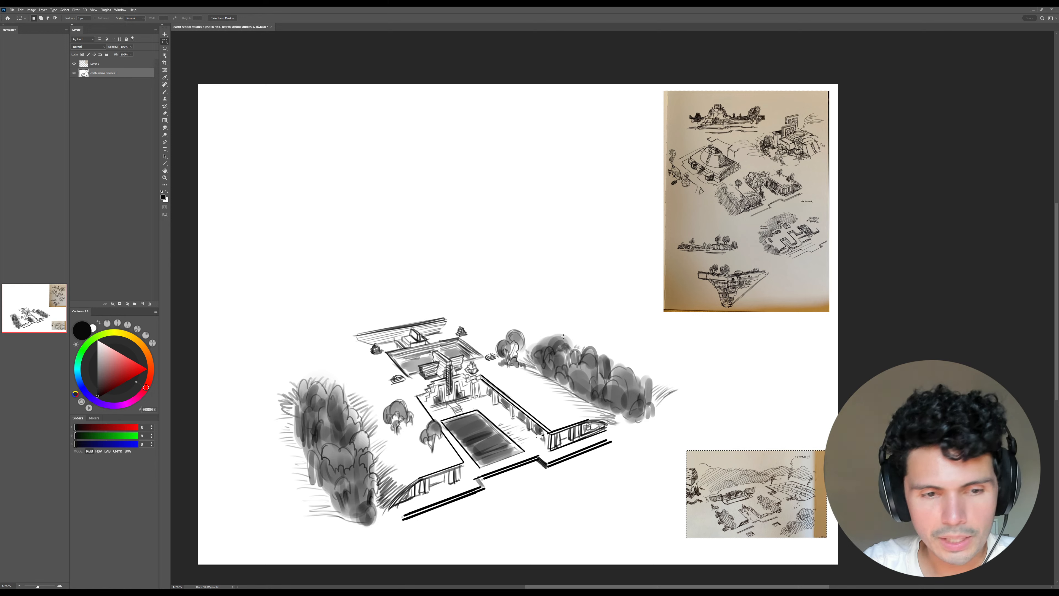
pyautogui.hotkey('ctrl', 'x')
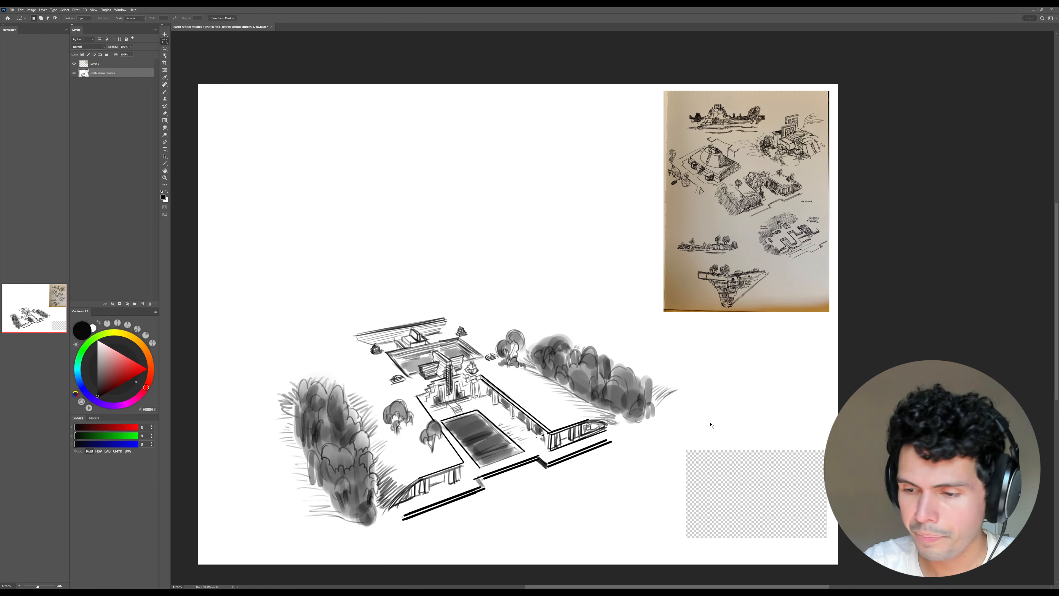
pyautogui.hotkey('ctrl', 'v')
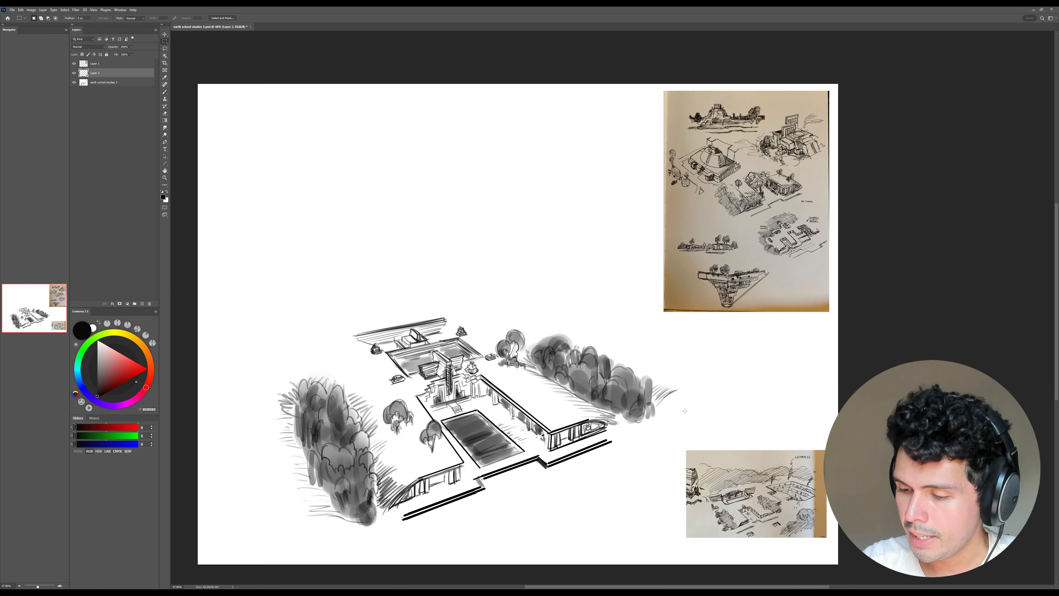
# - Select the earth school studies drawing layer and display the Channels panel as a compact floating window over the canvas
pyautogui.click(97, 65)
pyautogui.click(100, 84)
pyautogui.moveTo(452, 380); pyautogui.dragTo(545, 324)
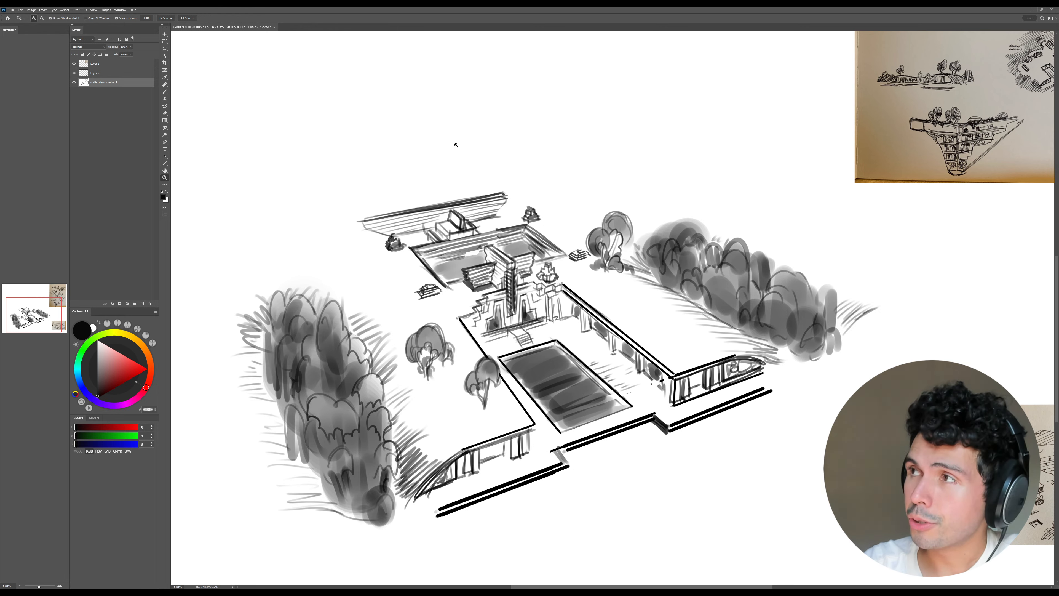
pyautogui.click(117, 10)
pyautogui.click(129, 82)
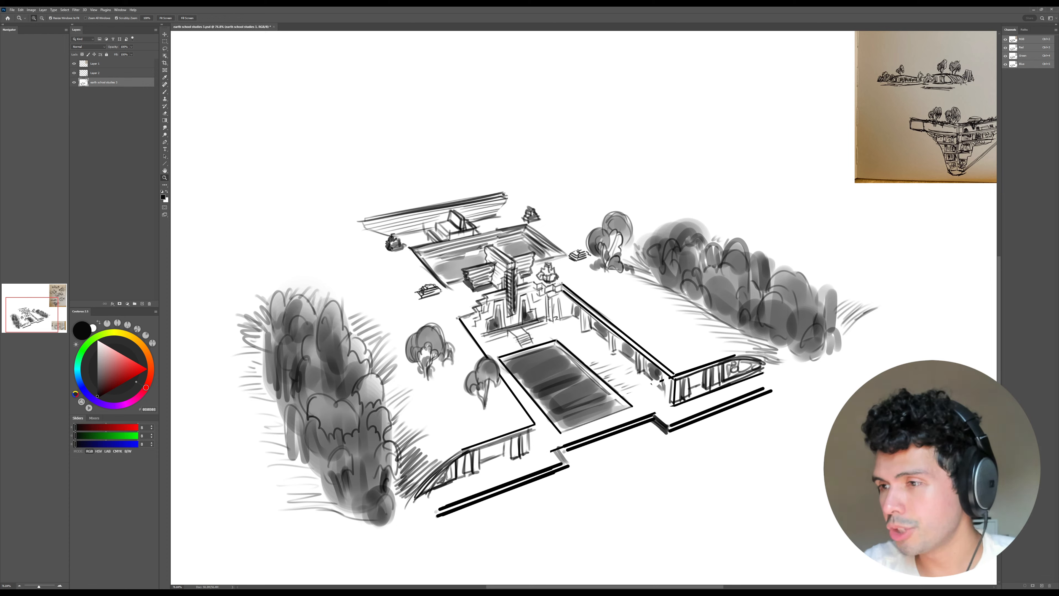
pyautogui.moveTo(1046, 32); pyautogui.dragTo(755, 84)
pyautogui.moveTo(762, 121); pyautogui.dragTo(832, 241)
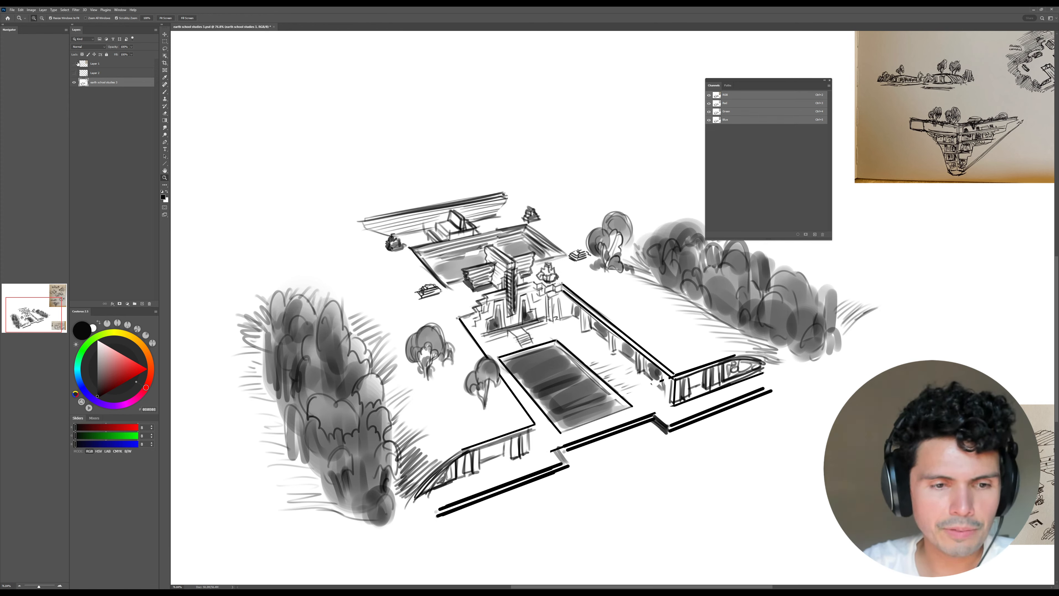
# - Hide the reference photo layer, load the drawing's RGB channel brightness as a selection, and invert it to cover the dark linework
pyautogui.click(76, 63)
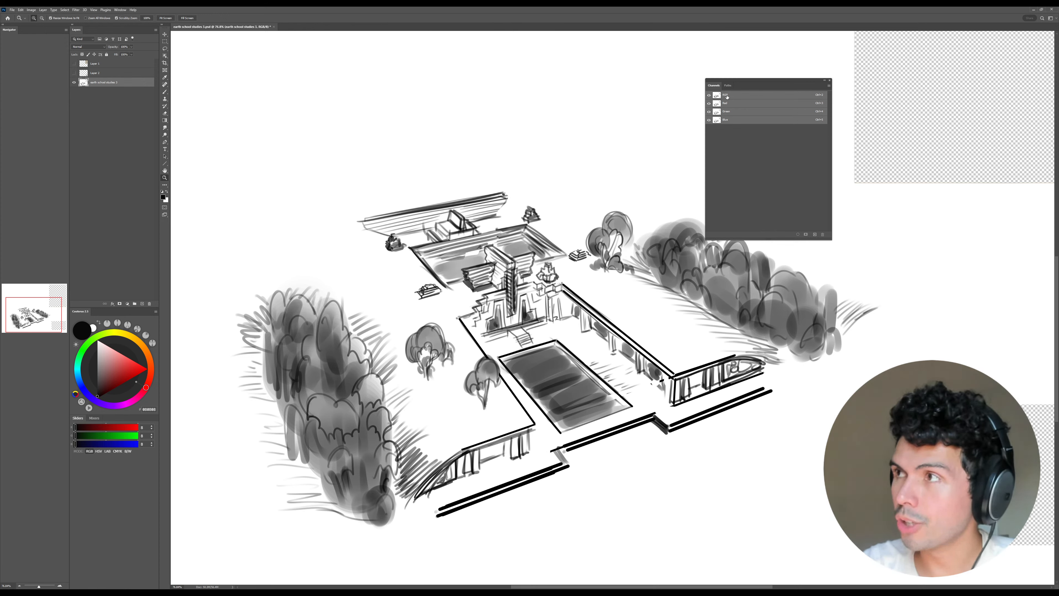
pyautogui.keyDown('ctrl'); pyautogui.click(717, 95); pyautogui.keyUp('ctrl')
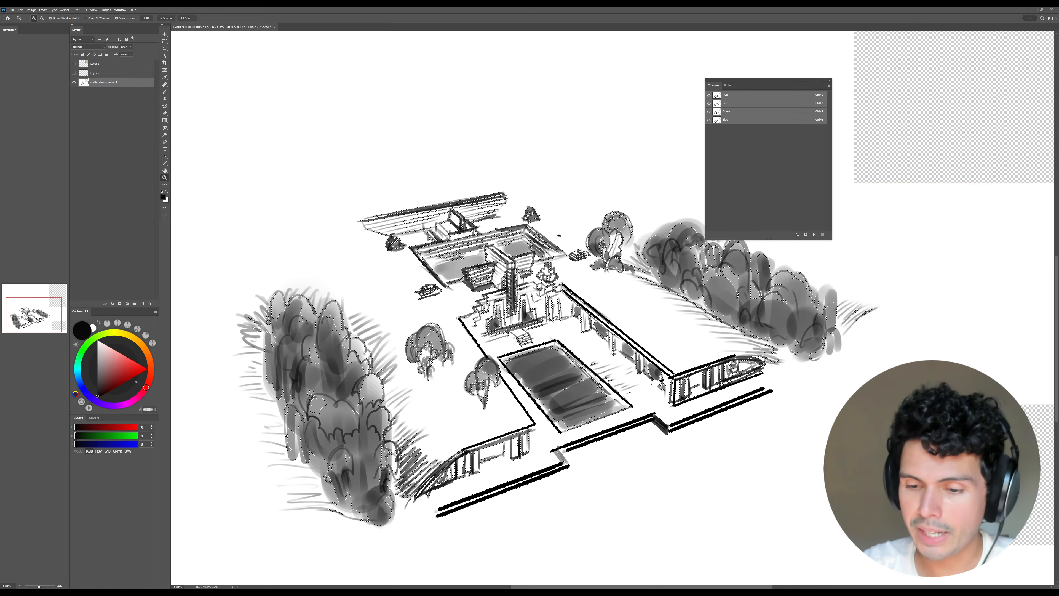
pyautogui.moveTo(646, 282); pyautogui.dragTo(598, 282)
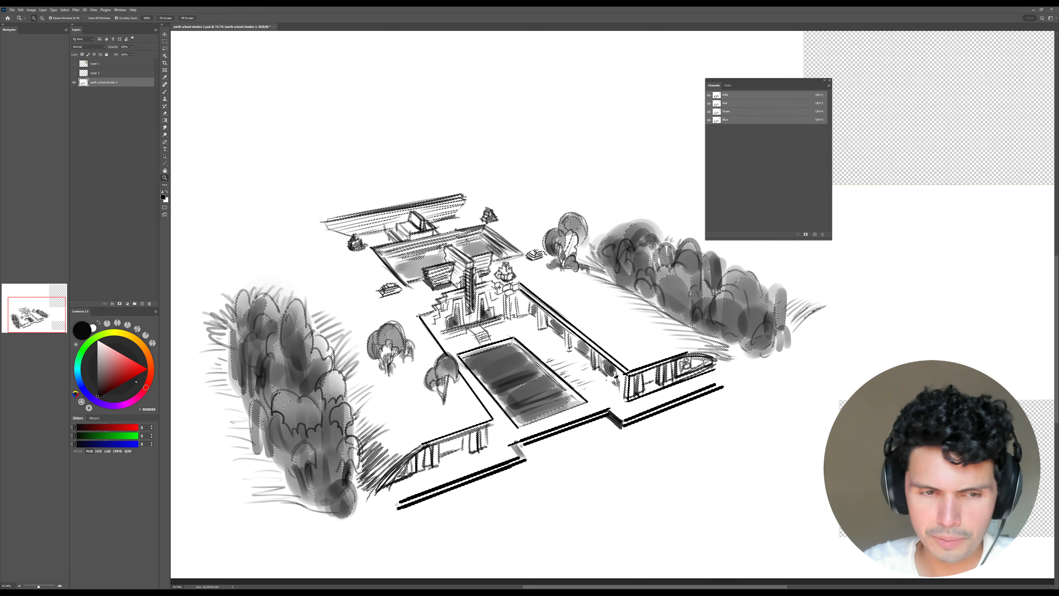
# - Add a new layer, hide the original drawing, and fill the selection with black using the Gradient tool to extract the linework
pyautogui.hotkey('ctrl', 'alt', 'shift', 'n')
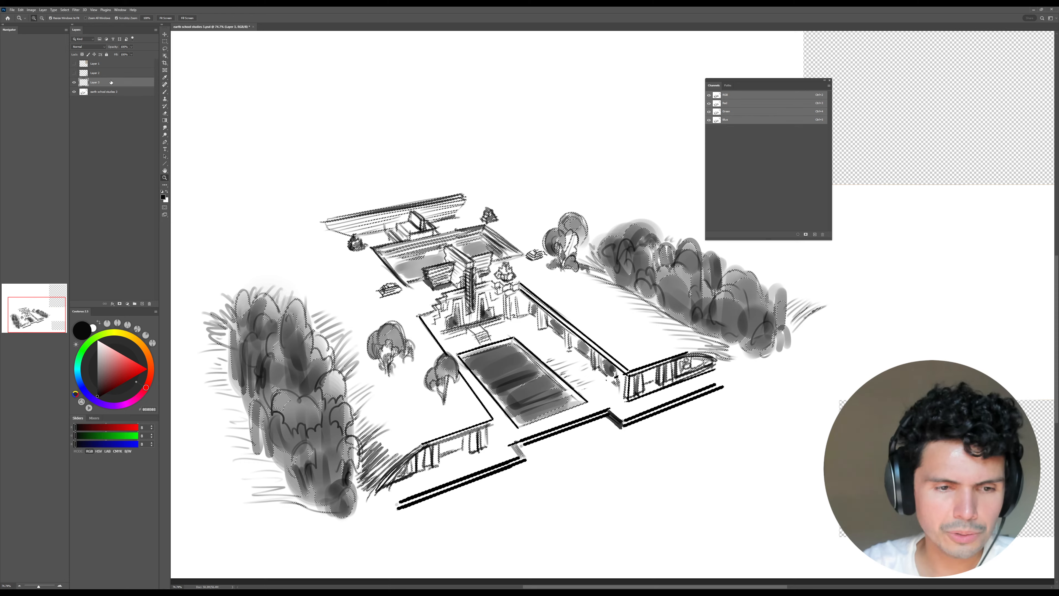
pyautogui.click(74, 92)
pyautogui.press('g')
pyautogui.scroll(-3, 608, 292)
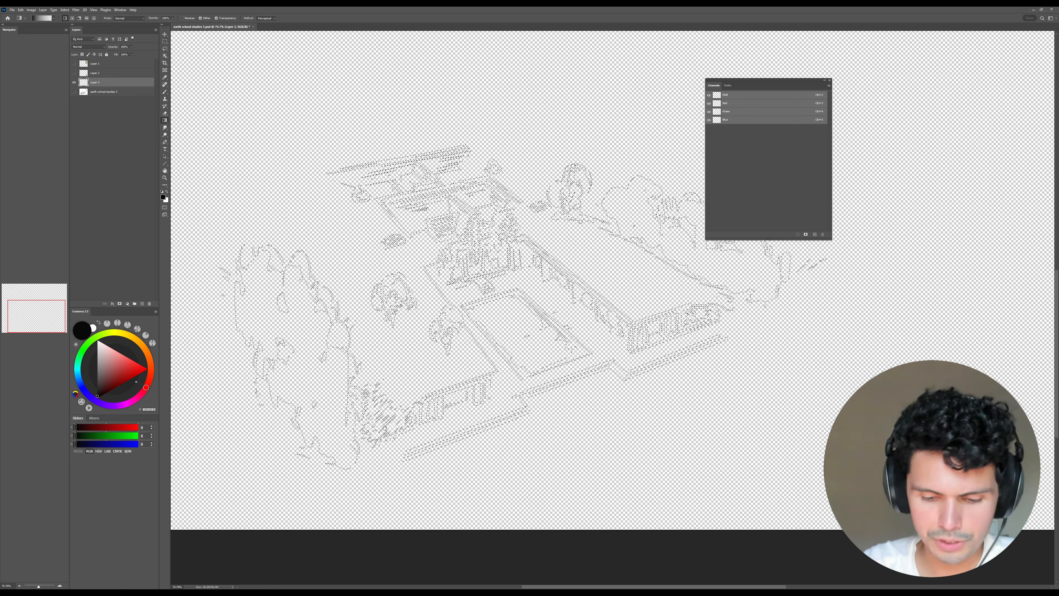
pyautogui.moveTo(474, 557); pyautogui.dragTo(475, 570)
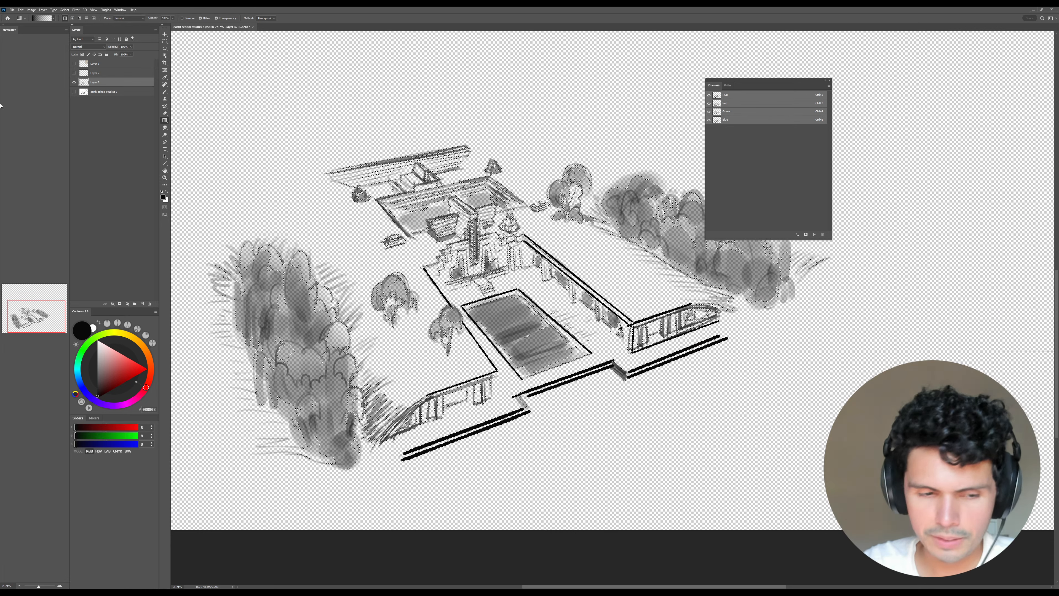
# - Clear the selection and add a white-filled layer between the extracted linework and the original drawing
pyautogui.click(81, 92)
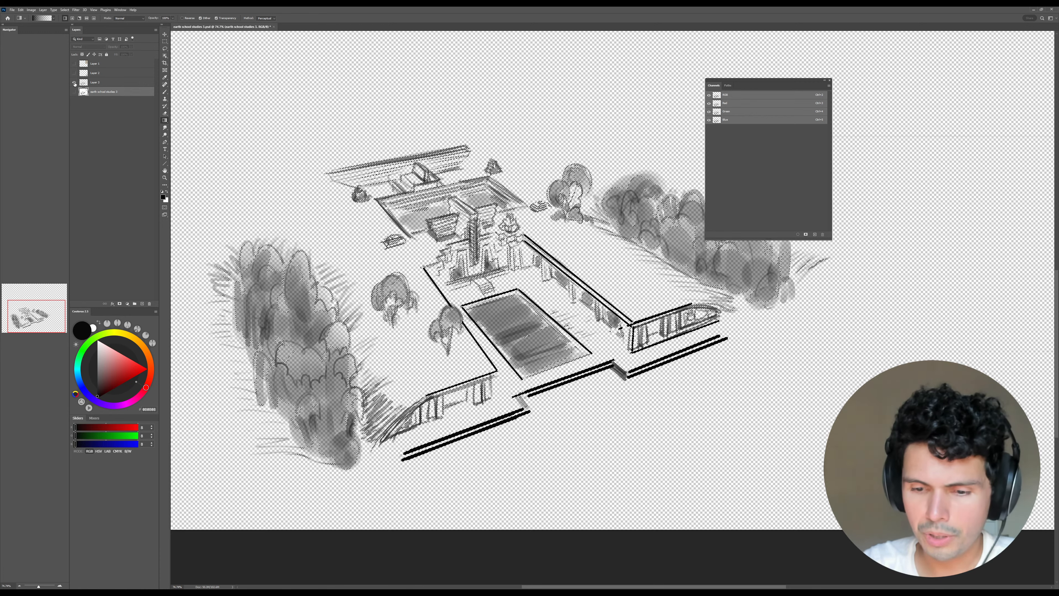
pyautogui.hotkey('ctrl', 'd')
pyautogui.moveTo(310, 172); pyautogui.dragTo(323, 193)
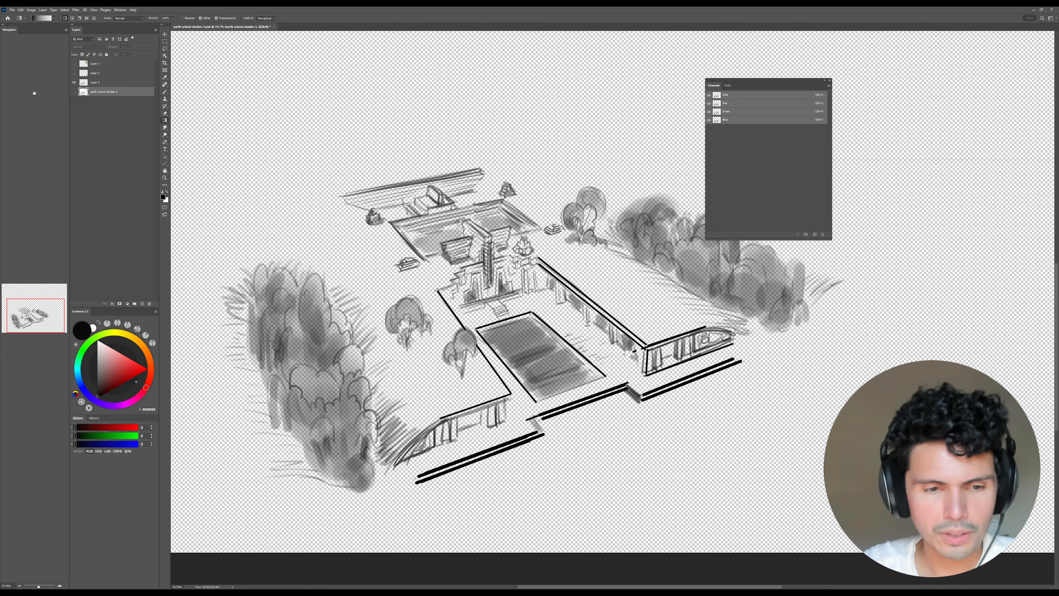
pyautogui.click(142, 304)
pyautogui.click(98, 341)
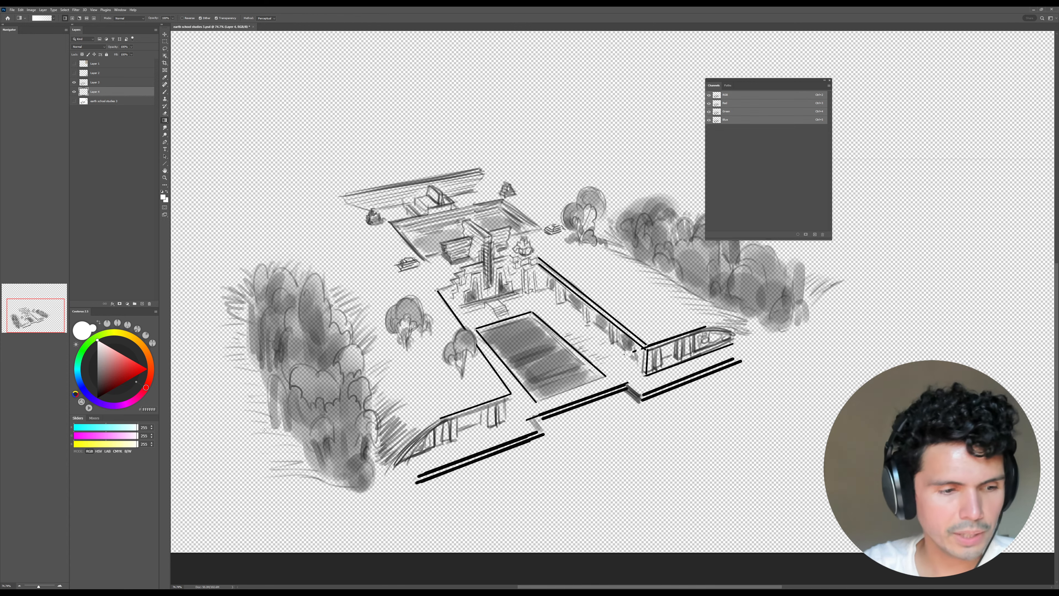
pyautogui.moveTo(488, 573); pyautogui.dragTo(488, 580)
pyautogui.hotkey('ctrl', 'space')
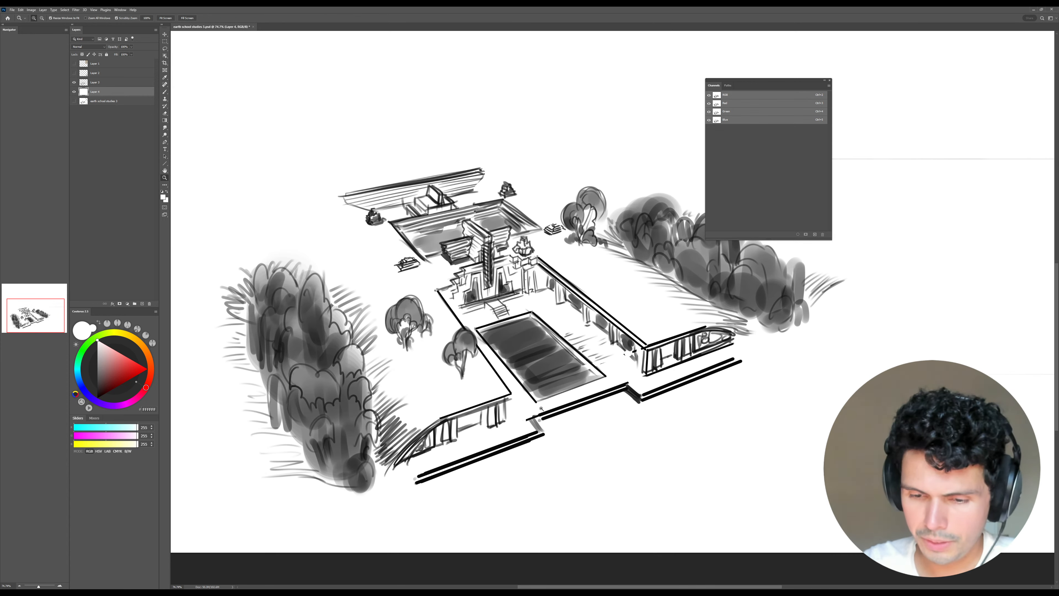
pyautogui.moveTo(538, 408); pyautogui.dragTo(526, 411)
pyautogui.moveTo(597, 464); pyautogui.dragTo(580, 494)
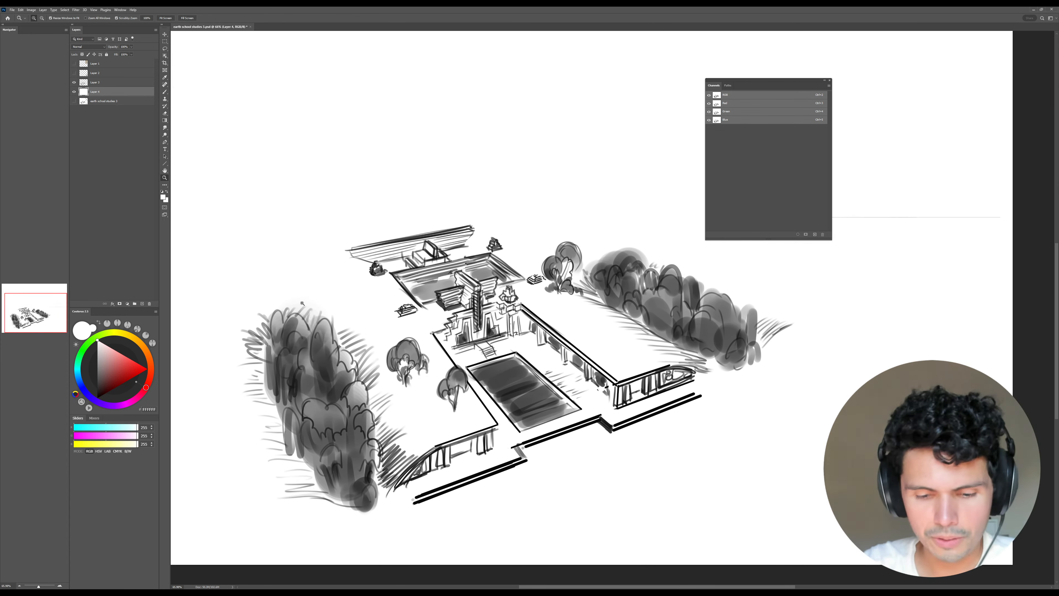
# - Close the floating Channels panel and delete the original earth school studies layer, keeping the white background layer
pyautogui.click(113, 82)
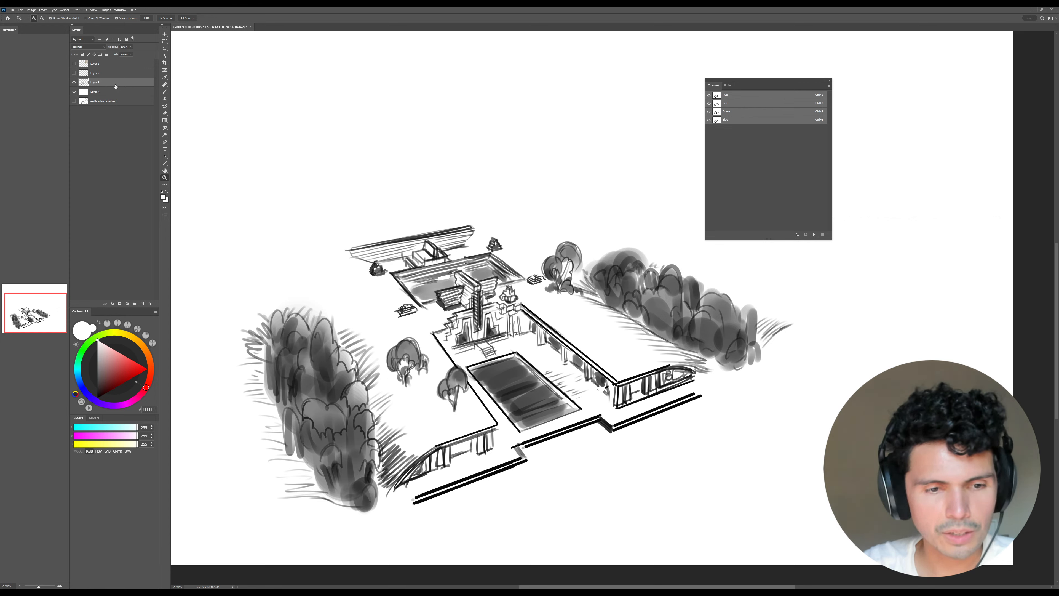
pyautogui.click(830, 81)
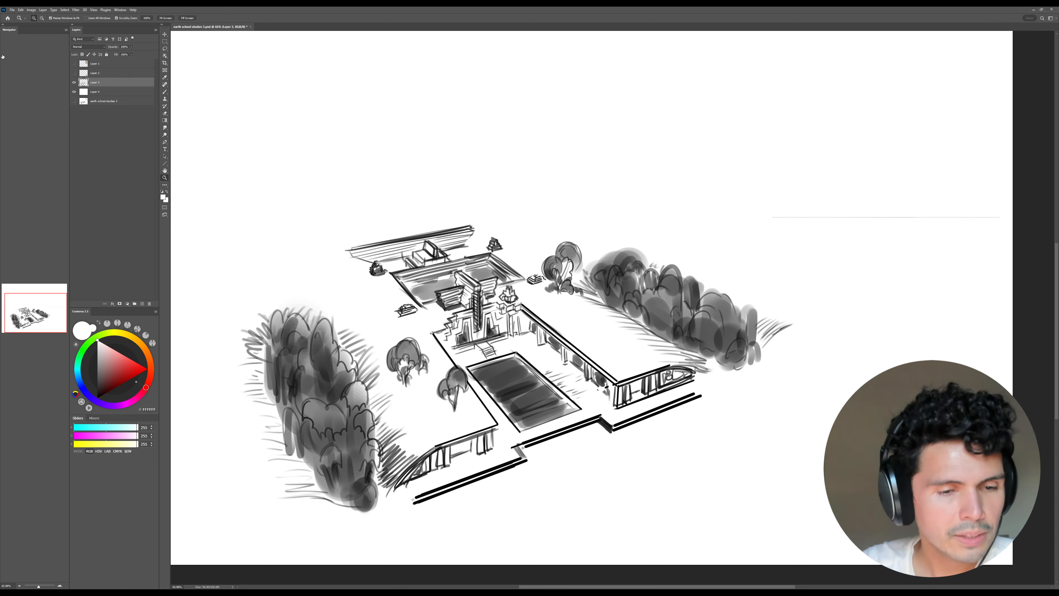
pyautogui.click(109, 102)
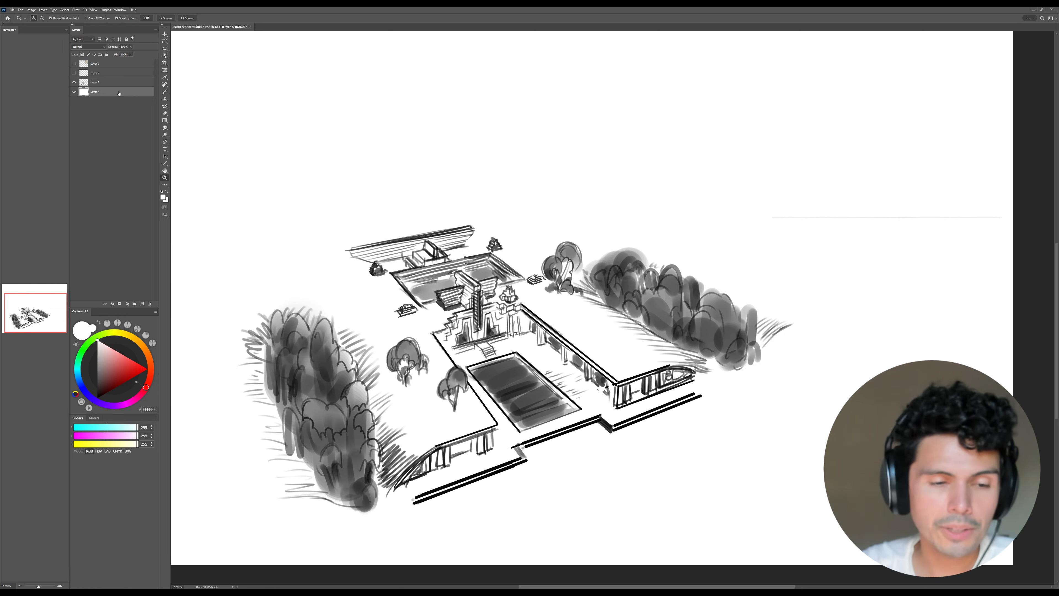
pyautogui.click(149, 304)
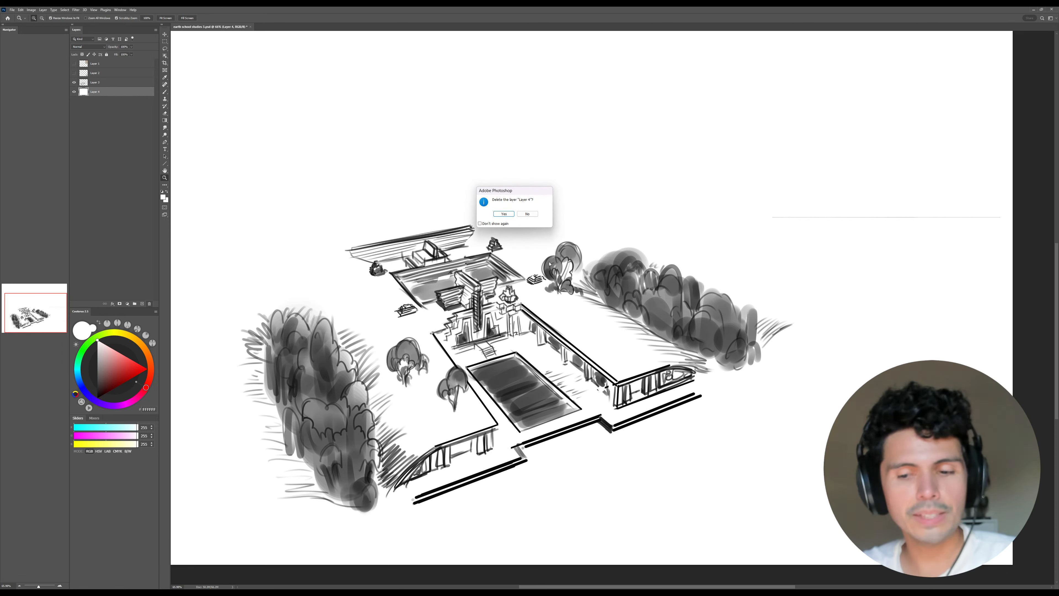
pyautogui.click(527, 214)
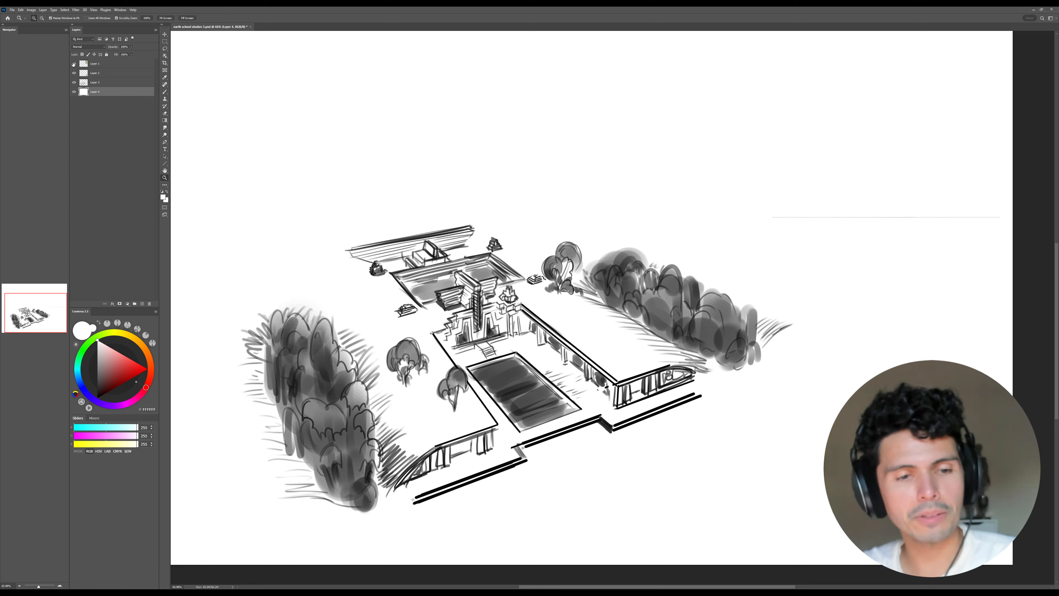
# - Show both reference photo layers and activate the extracted linework layer with a black brush
pyautogui.click(74, 63)
pyautogui.click(116, 83)
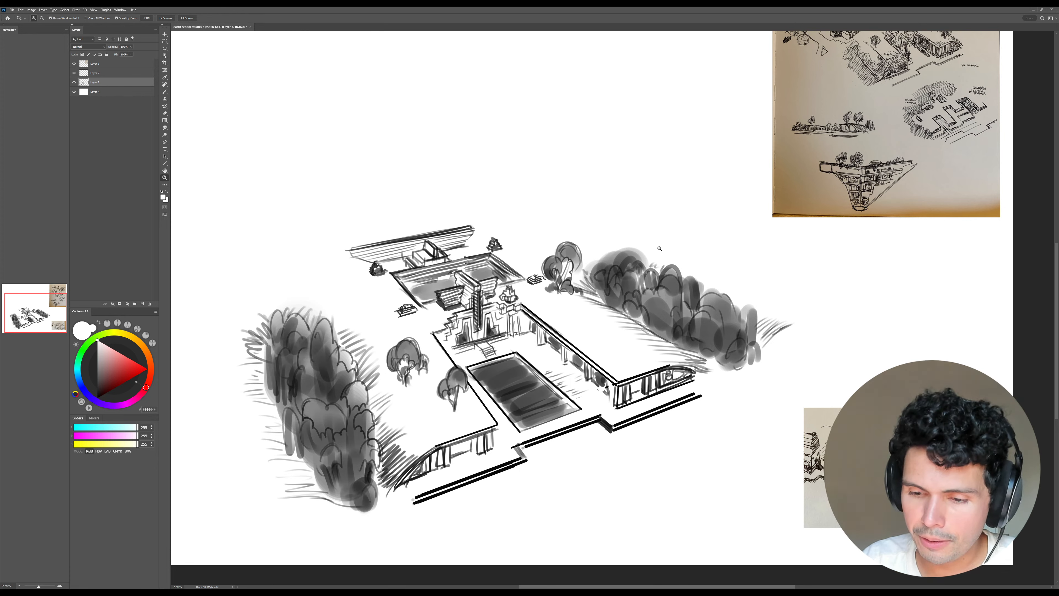
pyautogui.press('b')
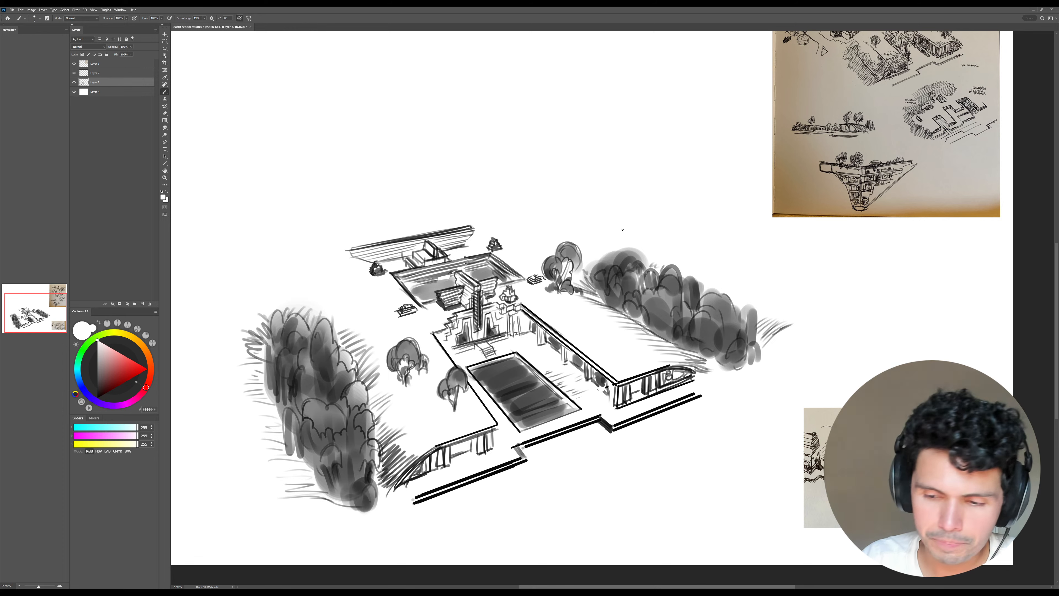
pyautogui.press('d')
# - Sketch a long four-sided perspective outline behind the back wall of the school complex
pyautogui.moveTo(550, 224); pyautogui.dragTo(557, 233)
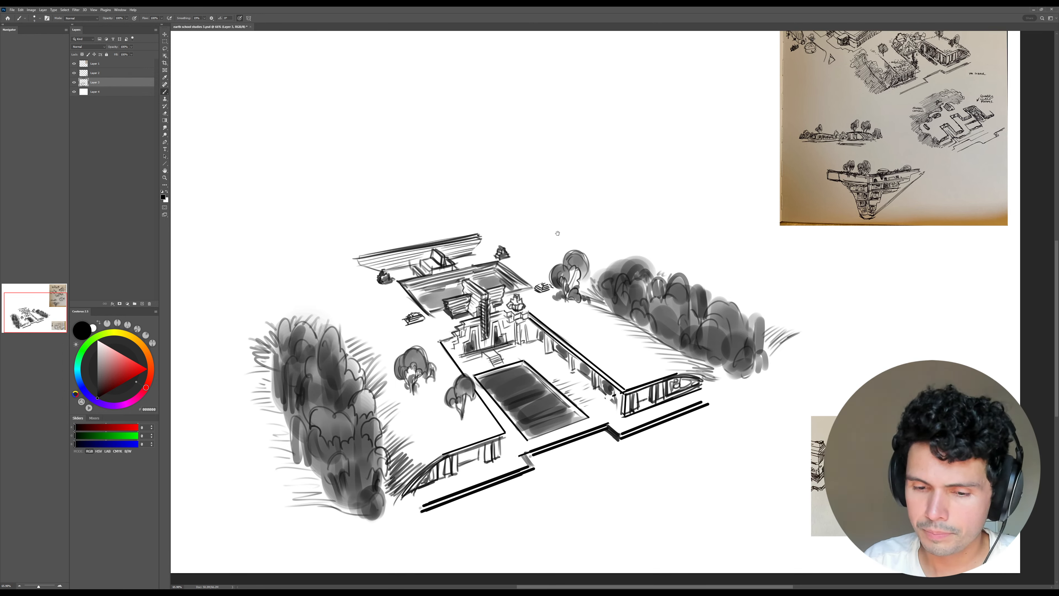
pyautogui.press('z')
pyautogui.moveTo(500, 302)
pyautogui.mouseDown()
pyautogui.moveTo(509, 342)
pyautogui.moveTo(475, 334)
pyautogui.mouseUp()
pyautogui.press('b')
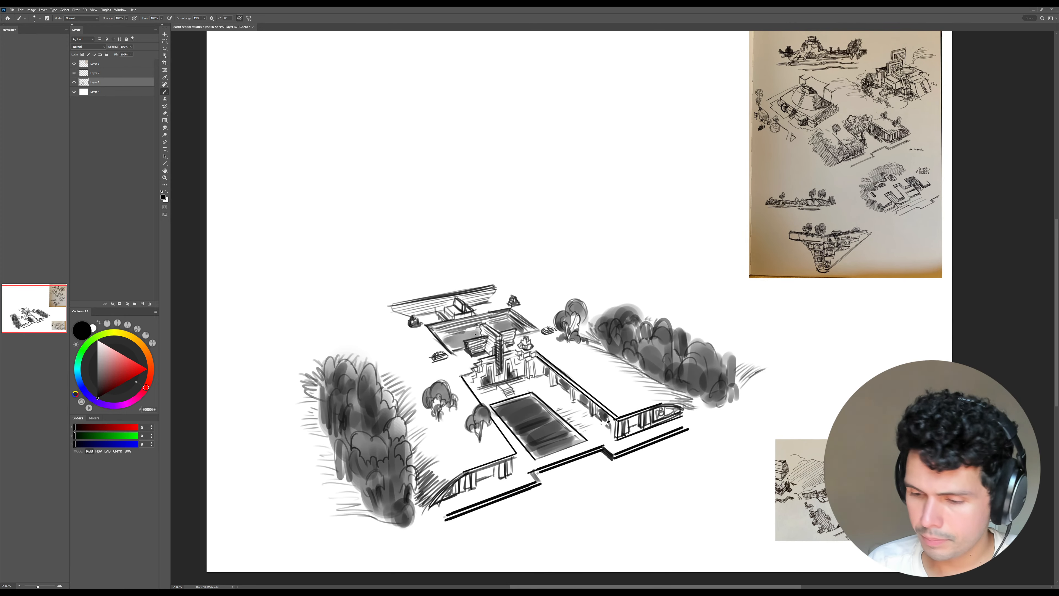
pyautogui.moveTo(363, 296); pyautogui.dragTo(501, 271)
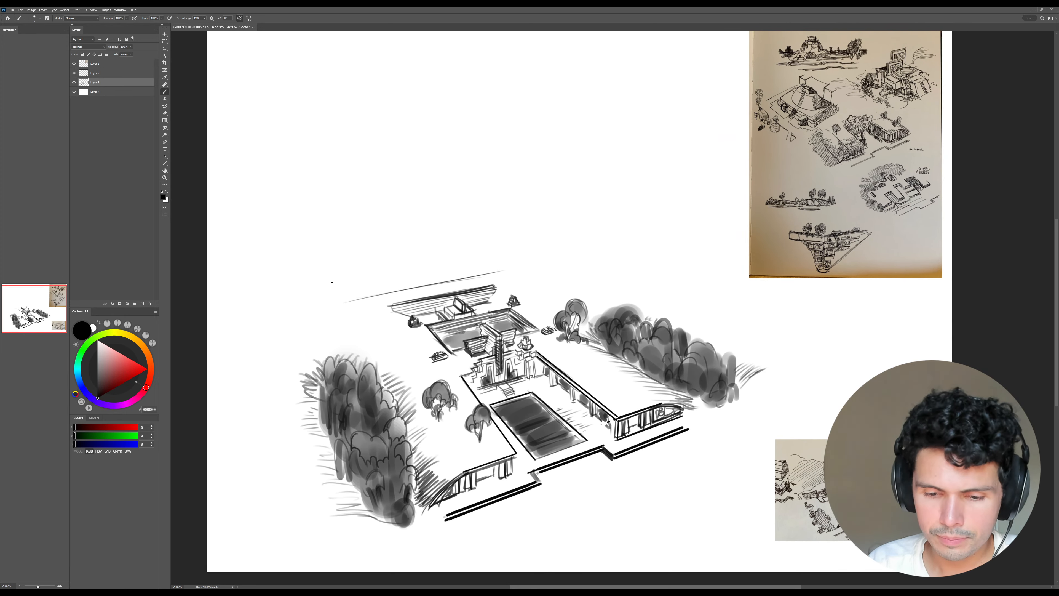
pyautogui.hotkey('ctrl', 'z')
pyautogui.moveTo(337, 296)
pyautogui.mouseDown()
pyautogui.moveTo(505, 268)
pyautogui.moveTo(483, 272)
pyautogui.mouseUp()
pyautogui.moveTo(311, 265)
pyautogui.mouseDown()
pyautogui.moveTo(356, 295)
pyautogui.moveTo(341, 289)
pyautogui.moveTo(454, 243)
pyautogui.moveTo(429, 247)
pyautogui.moveTo(507, 262)
pyautogui.mouseUp()
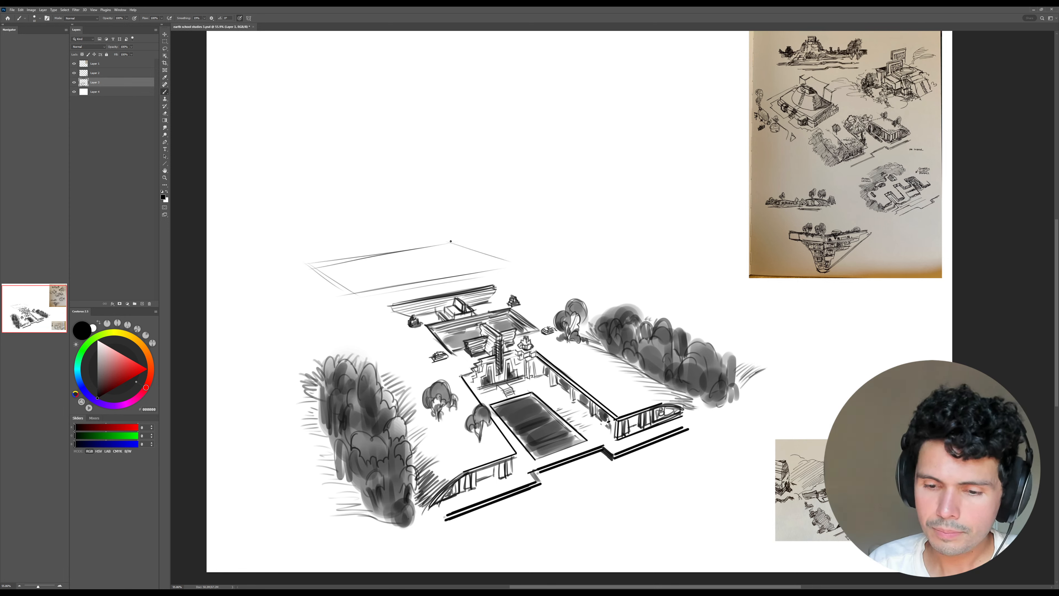
pyautogui.moveTo(447, 239); pyautogui.dragTo(511, 262)
pyautogui.moveTo(354, 294); pyautogui.dragTo(492, 272)
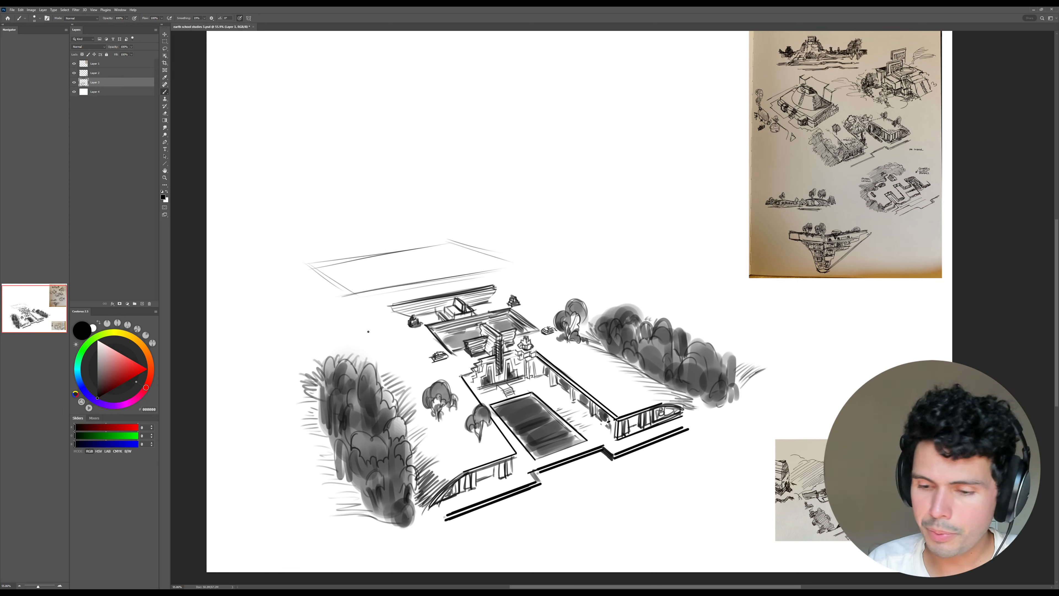
pyautogui.moveTo(470, 238); pyautogui.dragTo(513, 265)
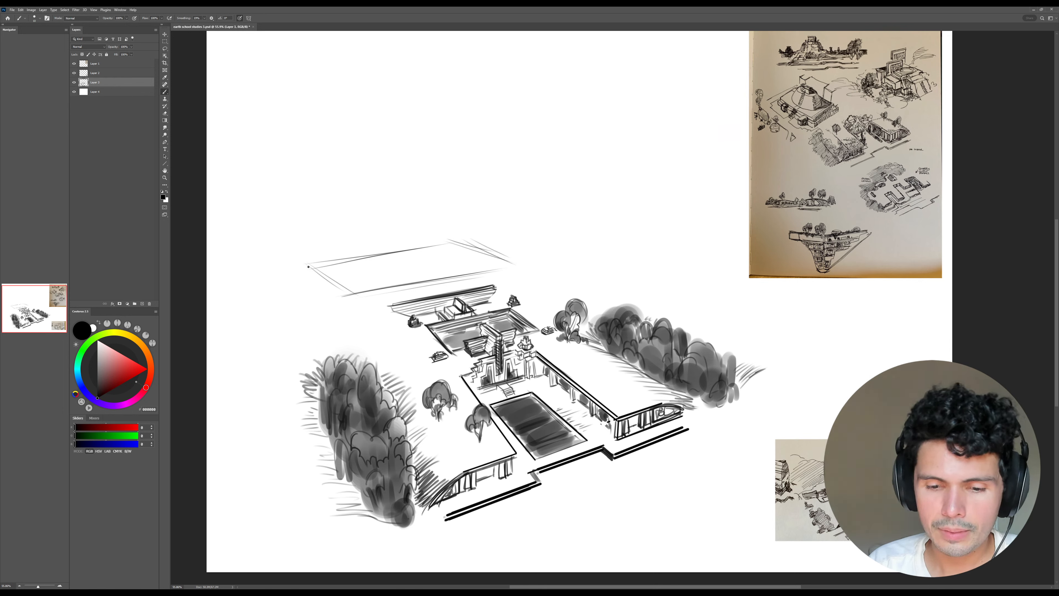
# - Rework the rear outline by restating its back edge, erasing stray lines, and redrawing both slanted ends
pyautogui.moveTo(299, 267); pyautogui.dragTo(497, 240)
pyautogui.moveTo(352, 258)
pyautogui.mouseDown()
pyautogui.moveTo(468, 242)
pyautogui.moveTo(499, 257)
pyautogui.mouseUp()
pyautogui.press('e')
pyautogui.press('b')
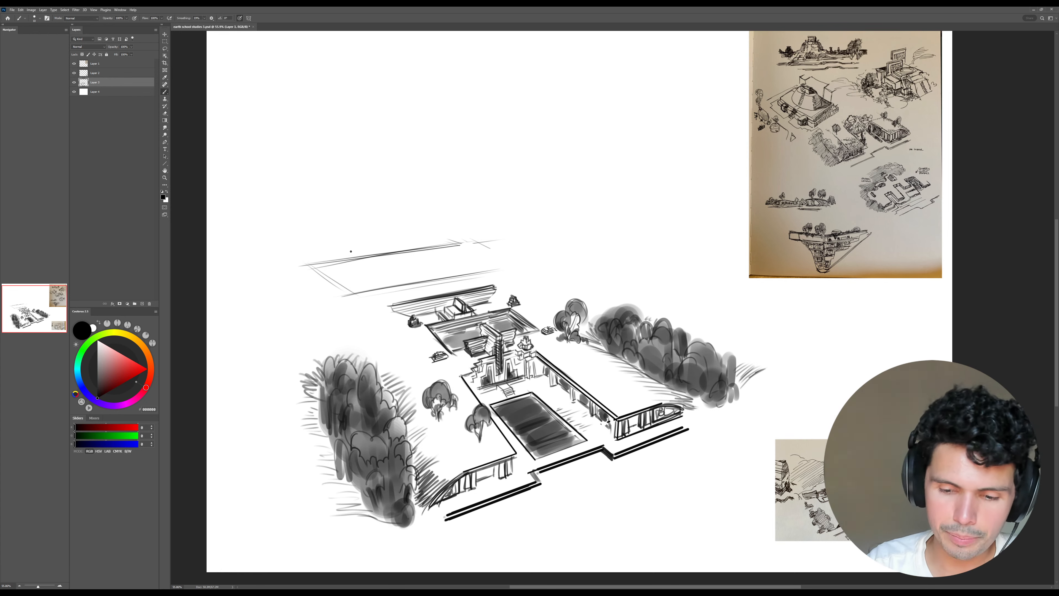
pyautogui.moveTo(320, 266)
pyautogui.mouseDown()
pyautogui.moveTo(343, 288)
pyautogui.moveTo(340, 302)
pyautogui.mouseUp()
pyautogui.press('e')
pyautogui.press('b')
pyautogui.moveTo(325, 261); pyautogui.dragTo(344, 294)
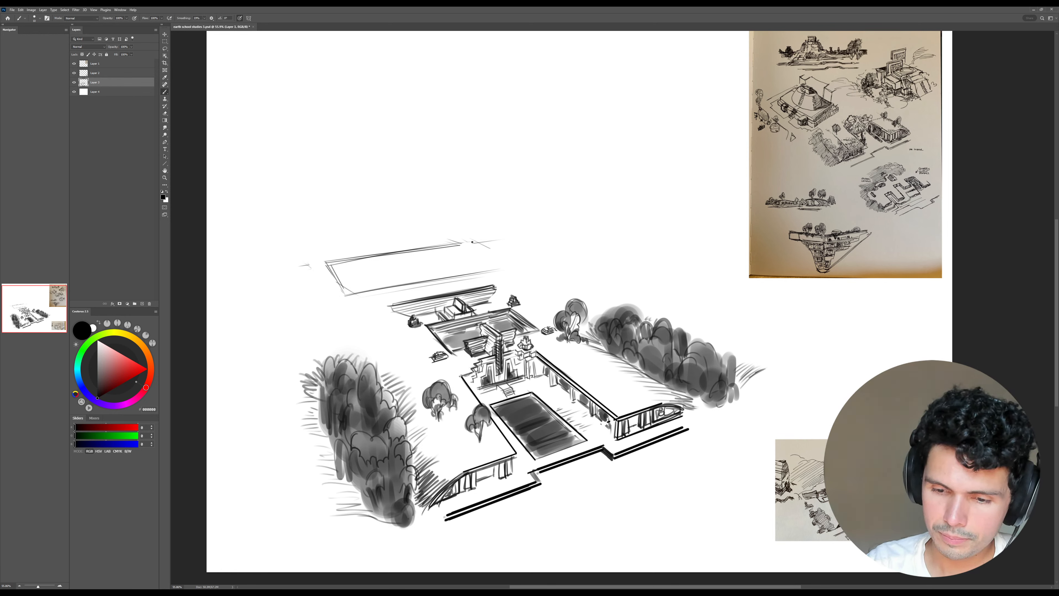
pyautogui.moveTo(465, 240)
pyautogui.mouseDown()
pyautogui.moveTo(513, 267)
pyautogui.moveTo(497, 263)
pyautogui.mouseUp()
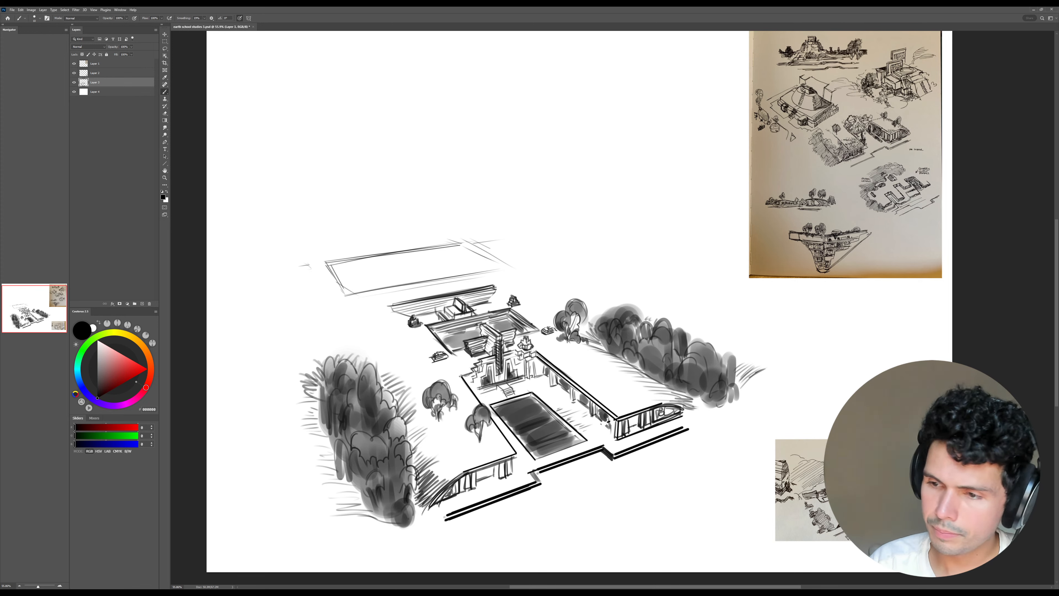
# - Sketch a narrow wing extending outward from each end of the rear outline
pyautogui.moveTo(493, 348); pyautogui.dragTo(481, 363)
pyautogui.moveTo(283, 288); pyautogui.dragTo(341, 281)
pyautogui.moveTo(338, 283)
pyautogui.mouseDown()
pyautogui.moveTo(332, 295)
pyautogui.moveTo(336, 280)
pyautogui.mouseUp()
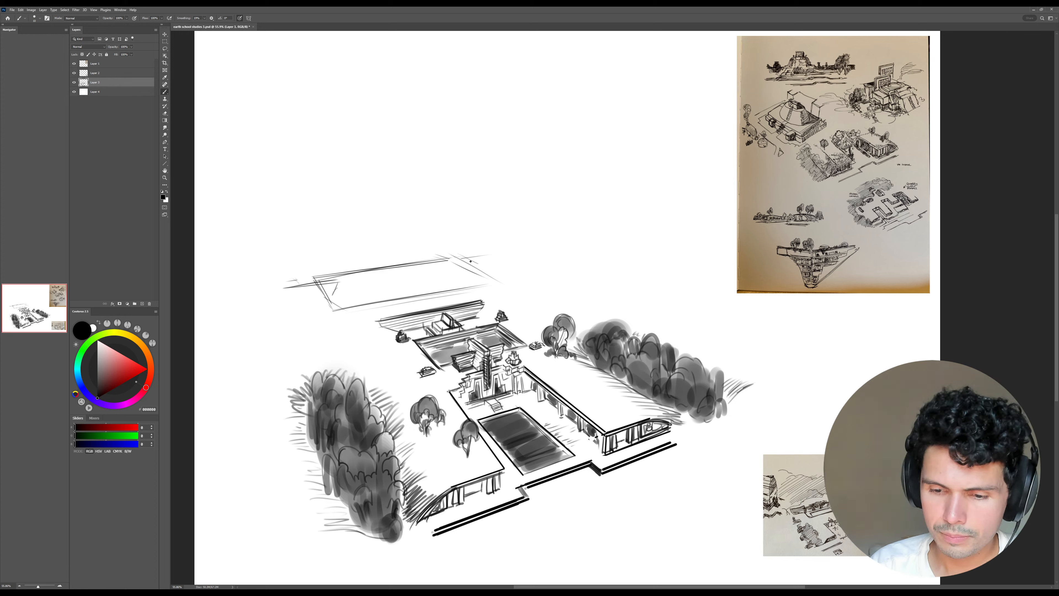
pyautogui.moveTo(466, 261)
pyautogui.mouseDown()
pyautogui.moveTo(495, 255)
pyautogui.moveTo(462, 250)
pyautogui.moveTo(474, 263)
pyautogui.mouseUp()
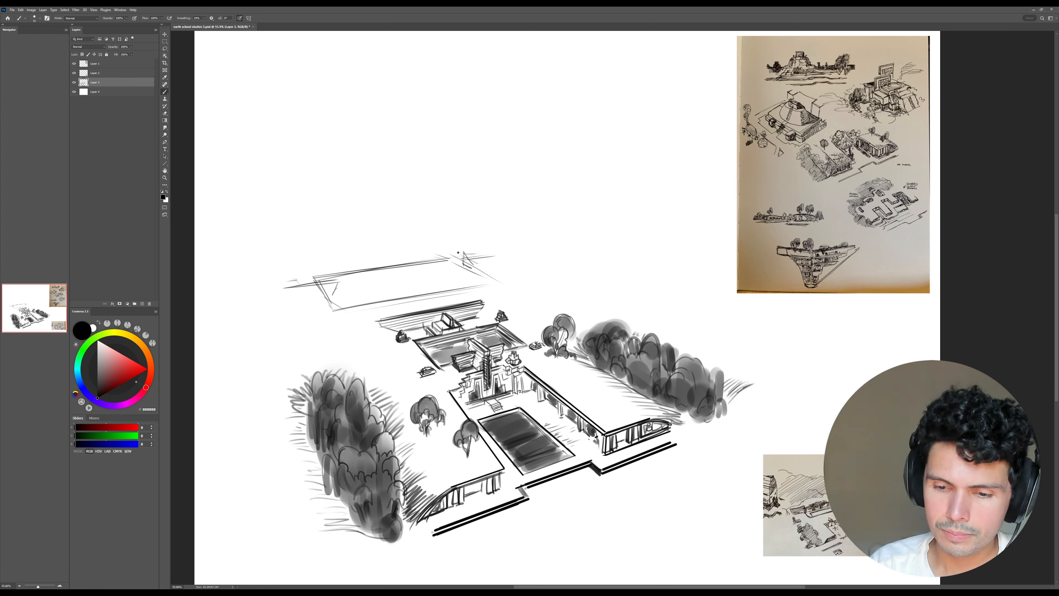
pyautogui.moveTo(463, 252); pyautogui.dragTo(508, 246)
pyautogui.moveTo(509, 247); pyautogui.dragTo(500, 262)
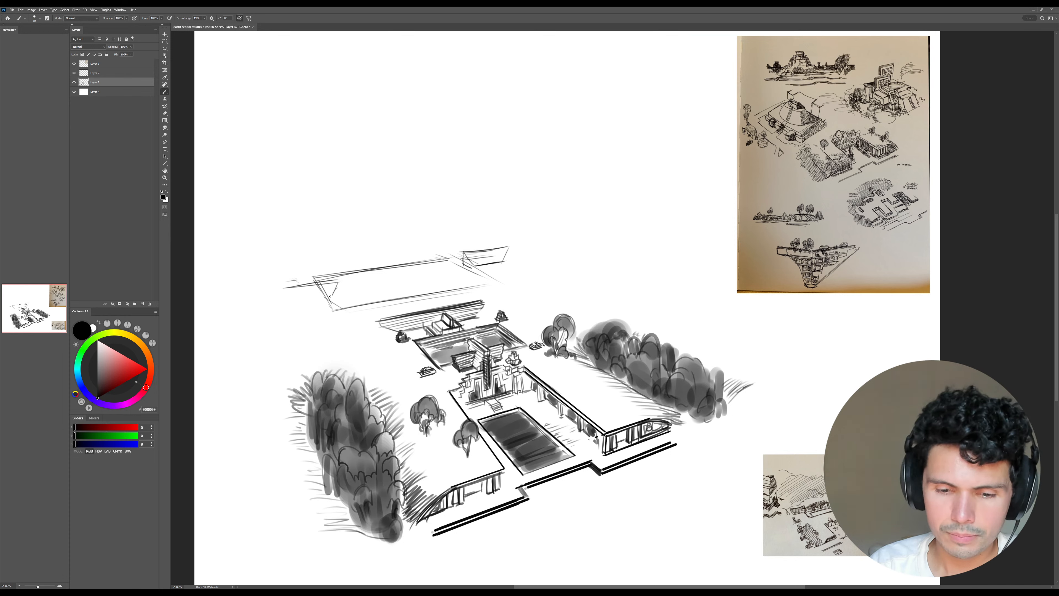
# - Define the left wing's upper and lower edges and clean up the corner where the right wing meets the outline
pyautogui.moveTo(294, 297)
pyautogui.mouseDown()
pyautogui.moveTo(329, 292)
pyautogui.moveTo(336, 270)
pyautogui.mouseUp()
pyautogui.moveTo(290, 278); pyautogui.dragTo(328, 278)
pyautogui.press('e')
pyautogui.moveTo(476, 259); pyautogui.dragTo(493, 257)
pyautogui.press('b')
pyautogui.moveTo(285, 279)
pyautogui.mouseDown()
pyautogui.moveTo(332, 271)
pyautogui.moveTo(325, 288)
pyautogui.mouseUp()
pyautogui.moveTo(290, 295); pyautogui.dragTo(323, 289)
pyautogui.moveTo(477, 267)
pyautogui.mouseDown()
pyautogui.moveTo(493, 263)
pyautogui.moveTo(462, 266)
pyautogui.moveTo(472, 259)
pyautogui.mouseUp()
# - Reinforce the rear structure's long edges and hatch its inner back wall and right corner
pyautogui.press('r')
pyautogui.moveTo(653, 225)
pyautogui.mouseDown()
pyautogui.moveTo(640, 213)
pyautogui.moveTo(636, 225)
pyautogui.mouseUp()
pyautogui.press('z')
pyautogui.moveTo(636, 225); pyautogui.dragTo(634, 211)
pyautogui.press('b')
pyautogui.moveTo(416, 288); pyautogui.dragTo(496, 263)
pyautogui.moveTo(444, 278)
pyautogui.mouseDown()
pyautogui.moveTo(504, 257)
pyautogui.moveTo(525, 267)
pyautogui.moveTo(513, 261)
pyautogui.moveTo(534, 251)
pyautogui.moveTo(506, 259)
pyautogui.moveTo(531, 263)
pyautogui.moveTo(500, 262)
pyautogui.moveTo(522, 267)
pyautogui.mouseUp()
pyautogui.moveTo(501, 263)
pyautogui.mouseDown()
pyautogui.moveTo(533, 266)
pyautogui.moveTo(522, 270)
pyautogui.mouseUp()
pyautogui.moveTo(420, 307)
pyautogui.mouseDown()
pyautogui.moveTo(540, 266)
pyautogui.moveTo(506, 276)
pyautogui.mouseUp()
# - Sketch a small raised platform on a central post above the back edge of the rear structure
pyautogui.press('Escape')
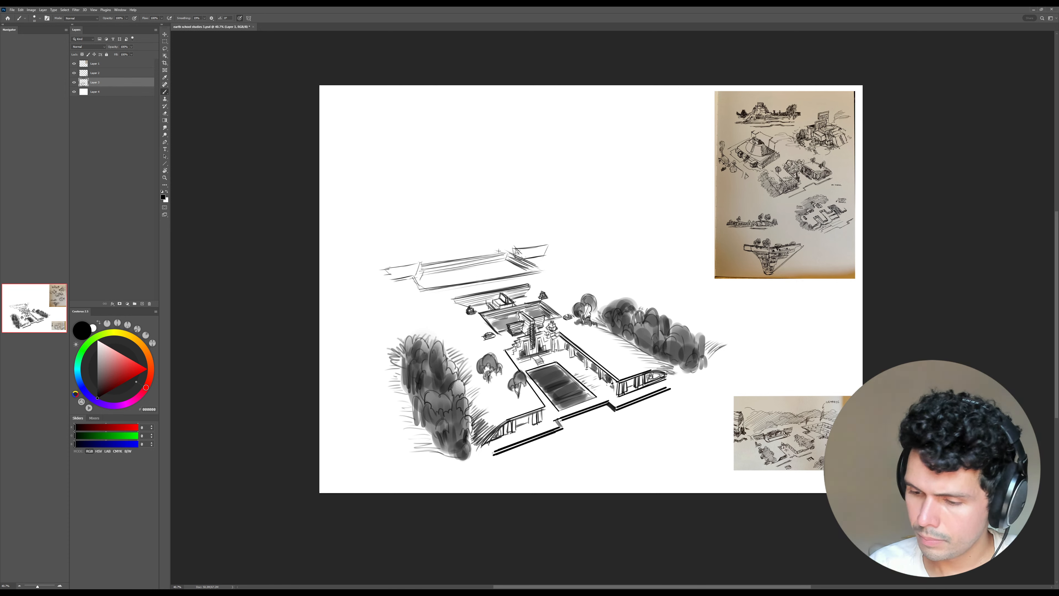
pyautogui.press('z')
pyautogui.click(460, 260)
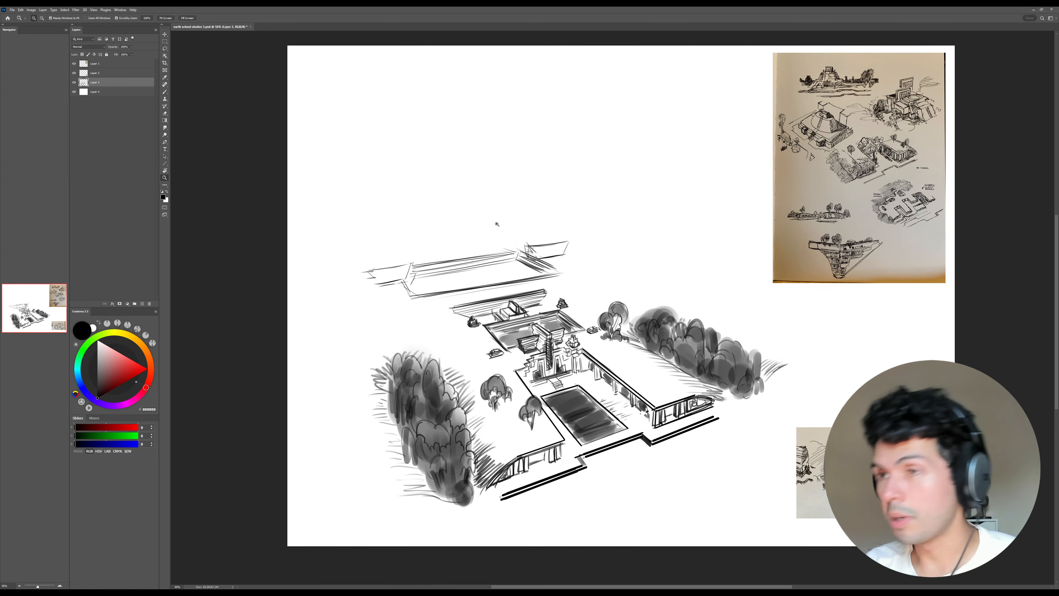
pyautogui.press('b')
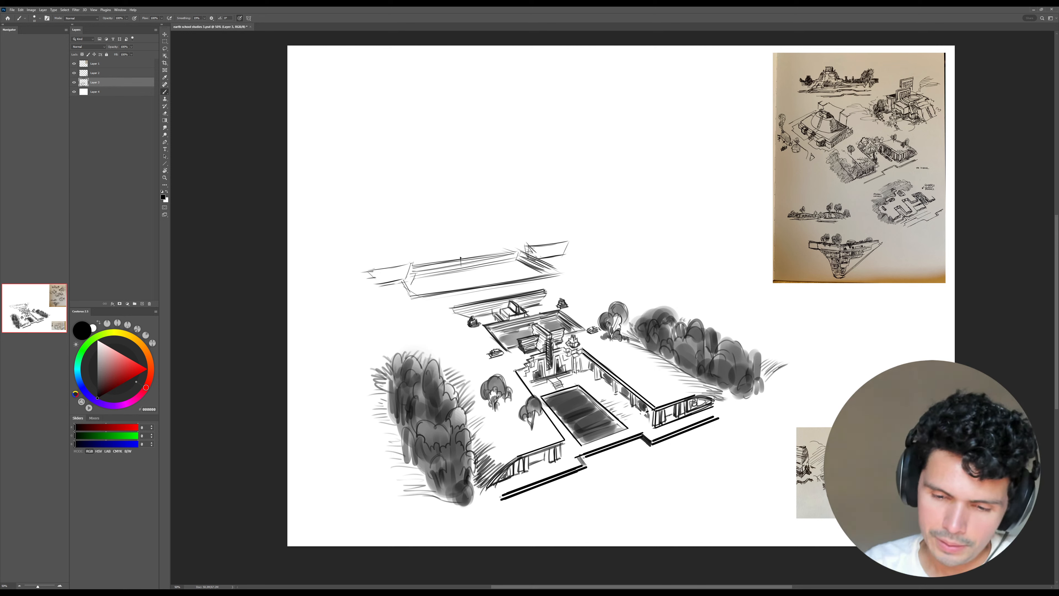
pyautogui.moveTo(465, 256); pyautogui.dragTo(464, 270)
pyautogui.hotkey('ctrl', 'z')
pyautogui.hotkey('ctrl', 'z')
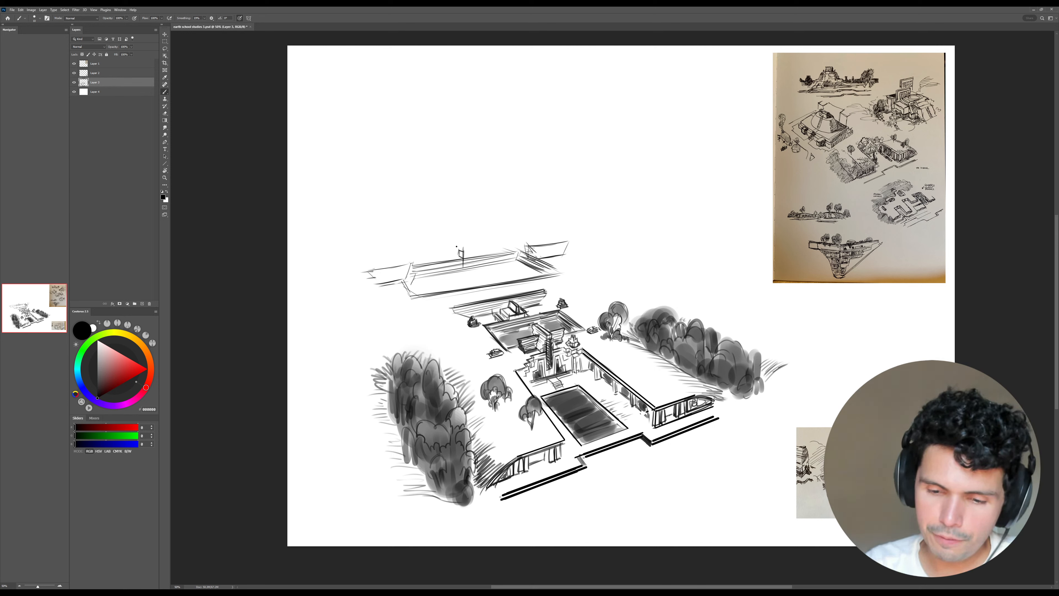
pyautogui.moveTo(441, 246); pyautogui.dragTo(463, 244)
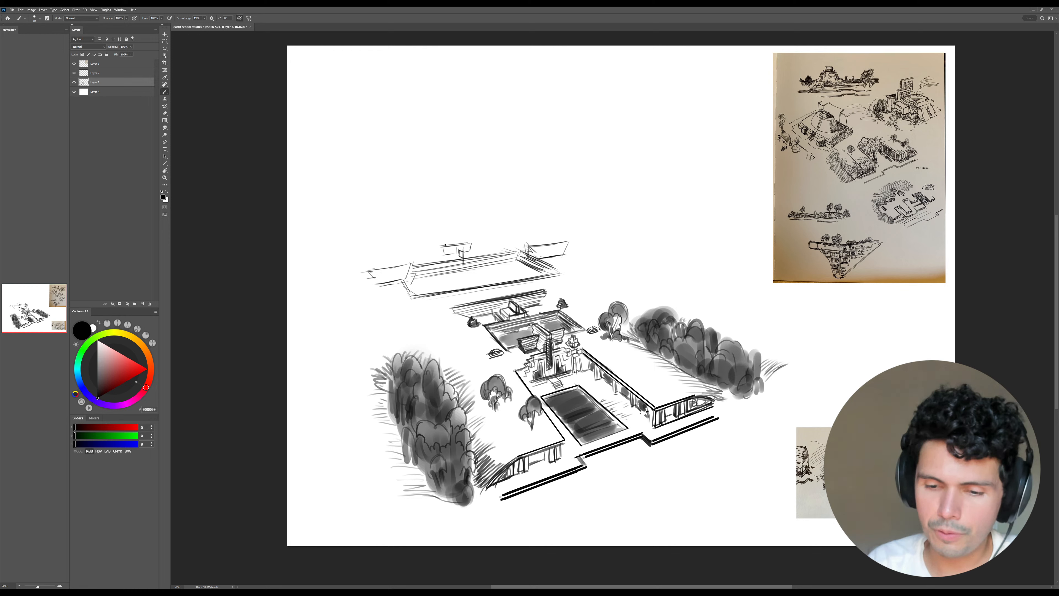
pyautogui.moveTo(440, 244); pyautogui.dragTo(472, 240)
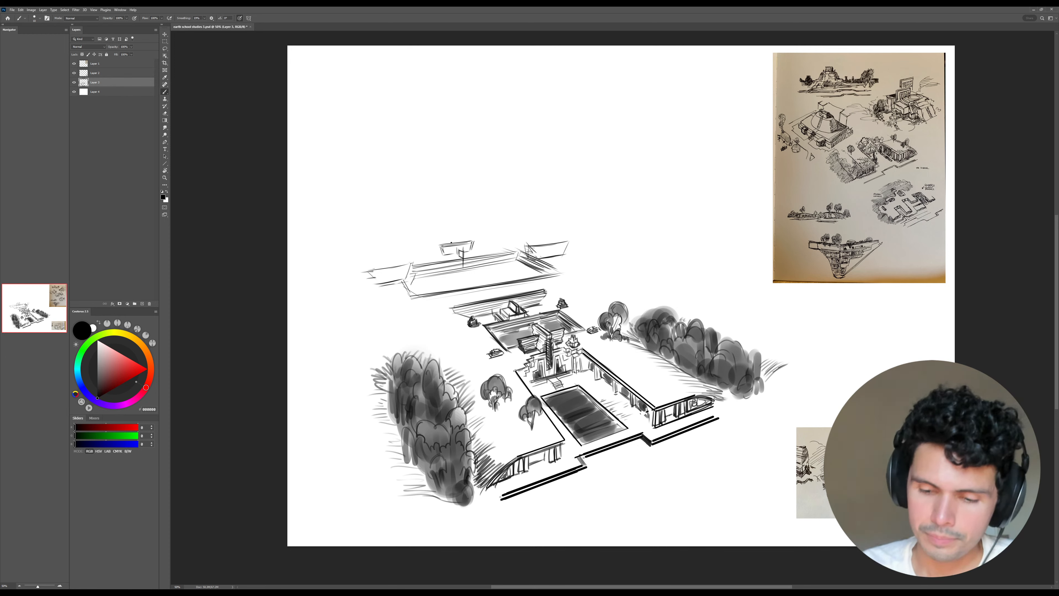
# - Scale the whole architectural sketch down proportionally and shift it toward the left side of the canvas
pyautogui.scroll(1, 496, 187)
pyautogui.hotkey('ctrl', 't')
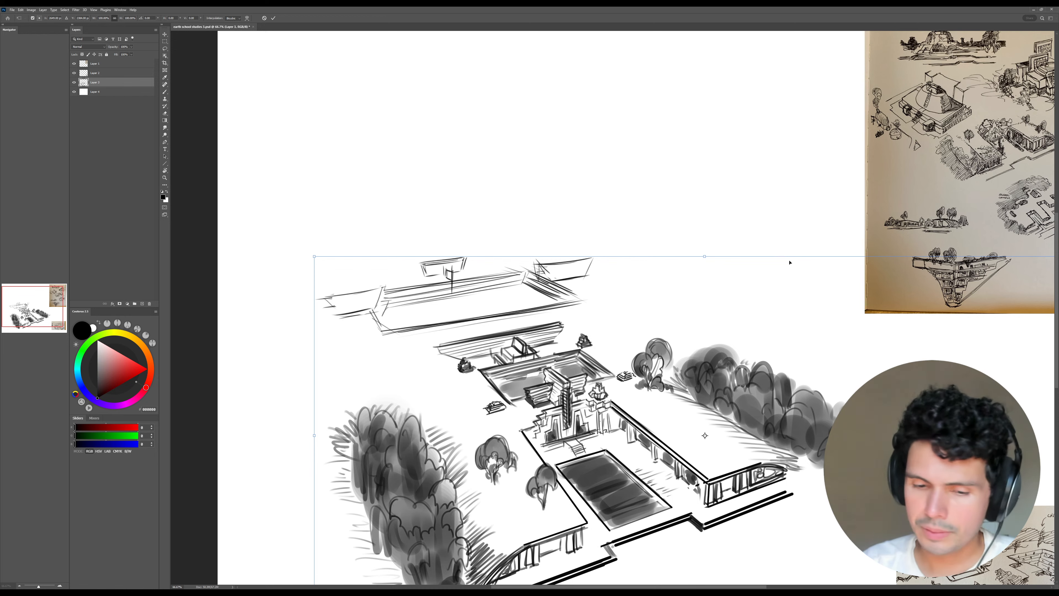
pyautogui.moveTo(313, 256); pyautogui.dragTo(427, 323)
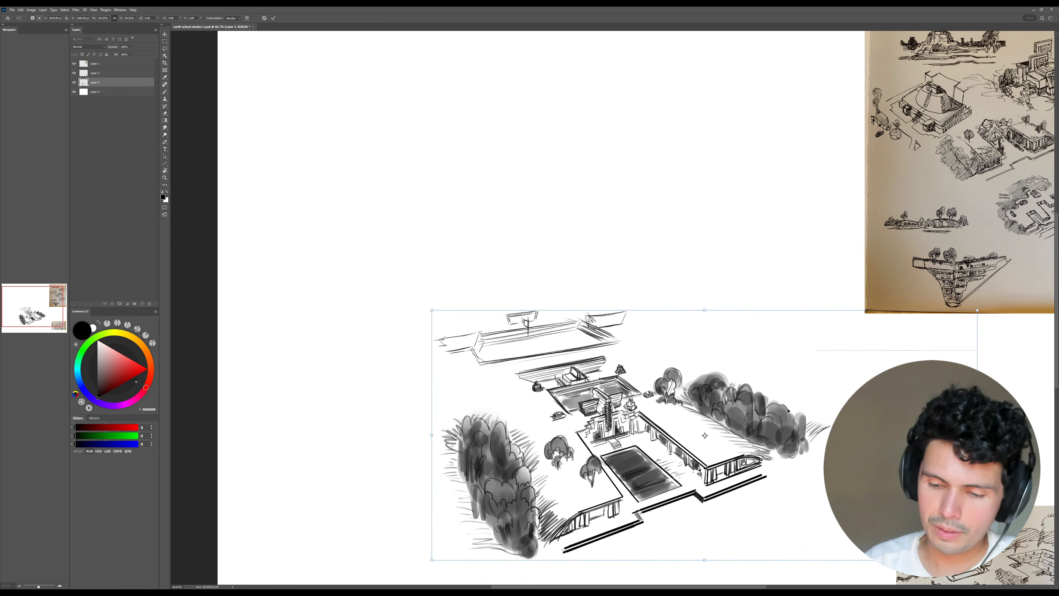
pyautogui.moveTo(819, 423); pyautogui.dragTo(619, 414)
pyautogui.moveTo(797, 300); pyautogui.dragTo(876, 266)
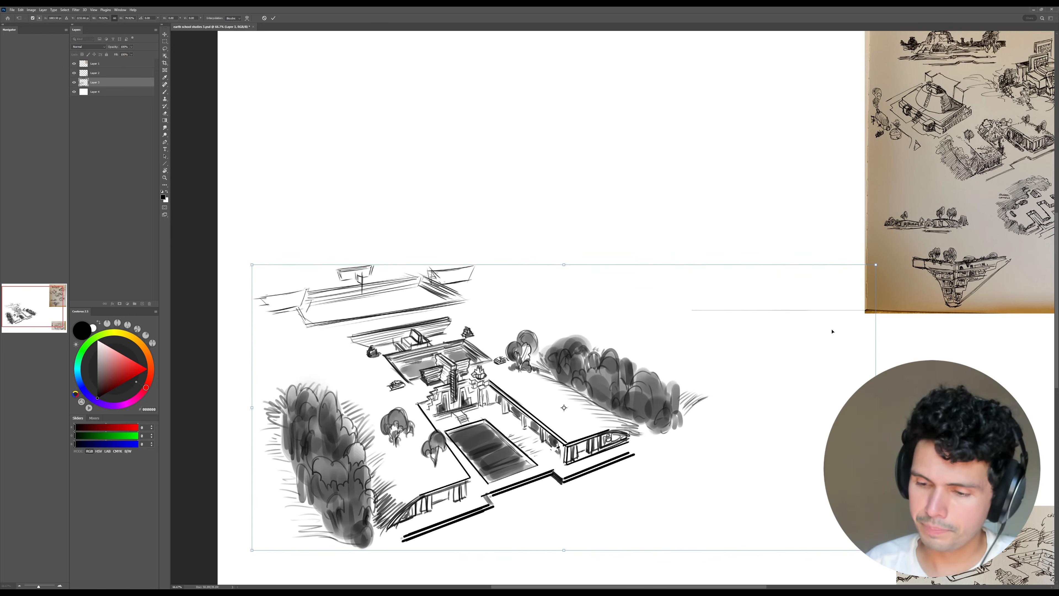
pyautogui.moveTo(833, 336)
pyautogui.mouseDown()
pyautogui.moveTo(851, 350)
pyautogui.moveTo(898, 330)
pyautogui.moveTo(850, 355)
pyautogui.mouseUp()
pyautogui.press('Return')
# - Move the reduced sketch slightly down and to the right on the canvas
pyautogui.press('z')
pyautogui.click(912, 337)
pyautogui.moveTo(874, 367); pyautogui.dragTo(871, 339)
pyautogui.press('e')
pyautogui.press('v')
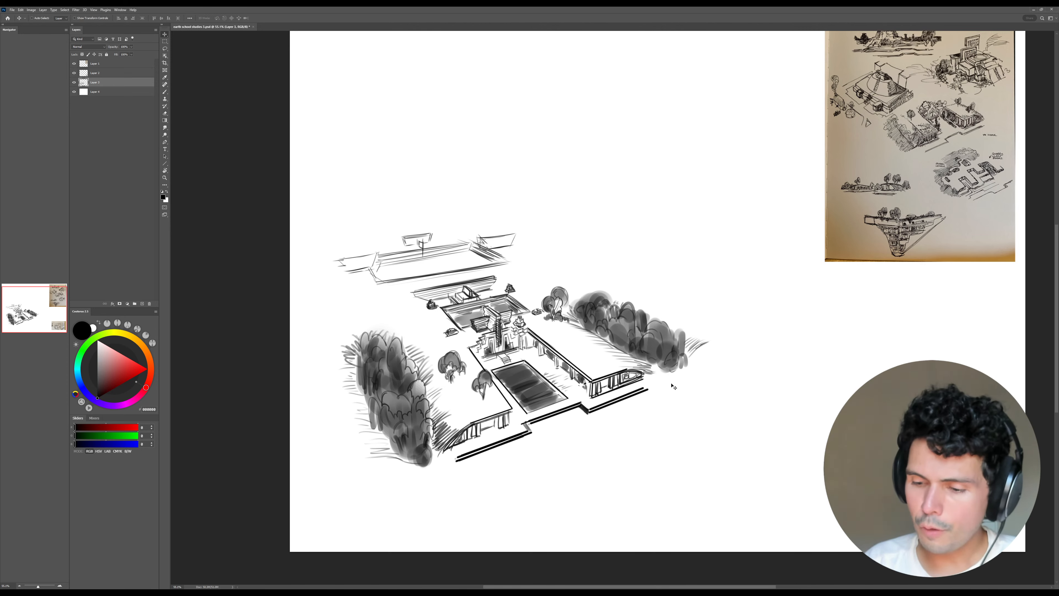
pyautogui.moveTo(671, 385); pyautogui.dragTo(747, 420)
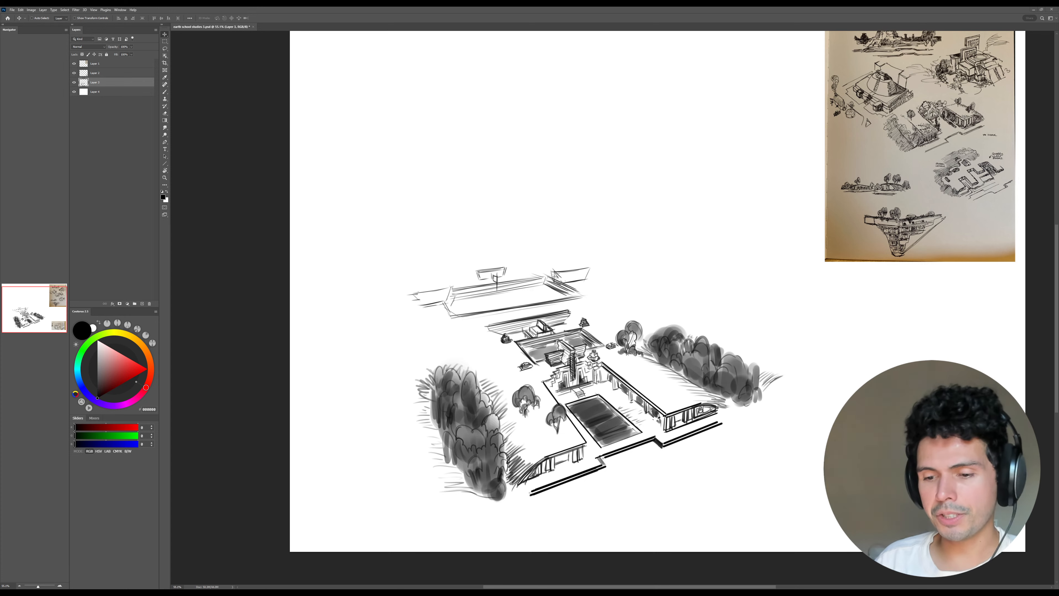
# - Reinforce the rear structure's back edge and inner corner, and draw a small tapered tower on the platform behind it
pyautogui.press('b')
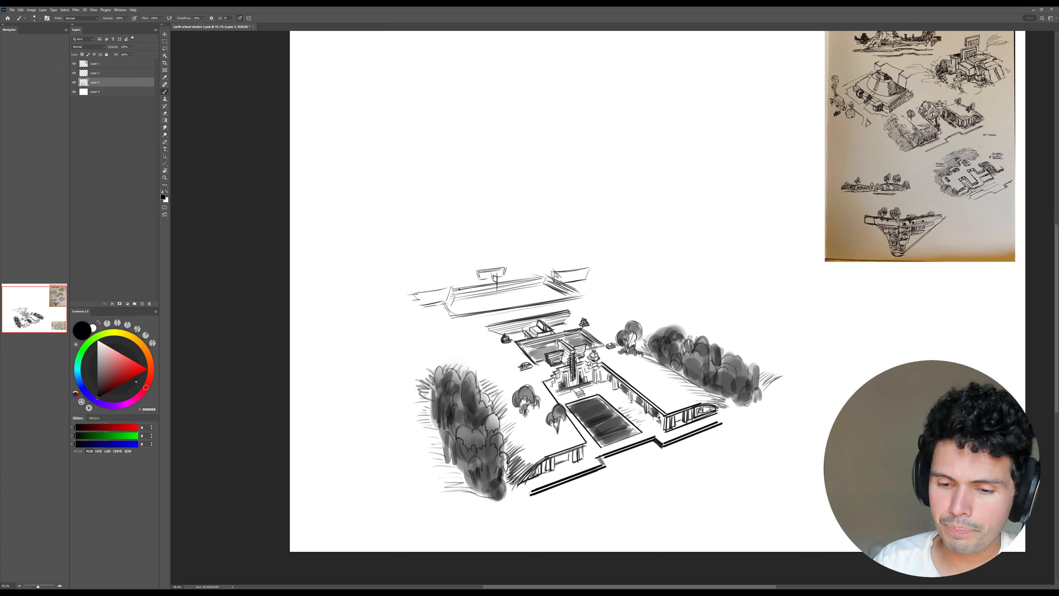
pyautogui.moveTo(462, 288)
pyautogui.mouseDown()
pyautogui.moveTo(527, 278)
pyautogui.moveTo(455, 288)
pyautogui.moveTo(549, 274)
pyautogui.mouseUp()
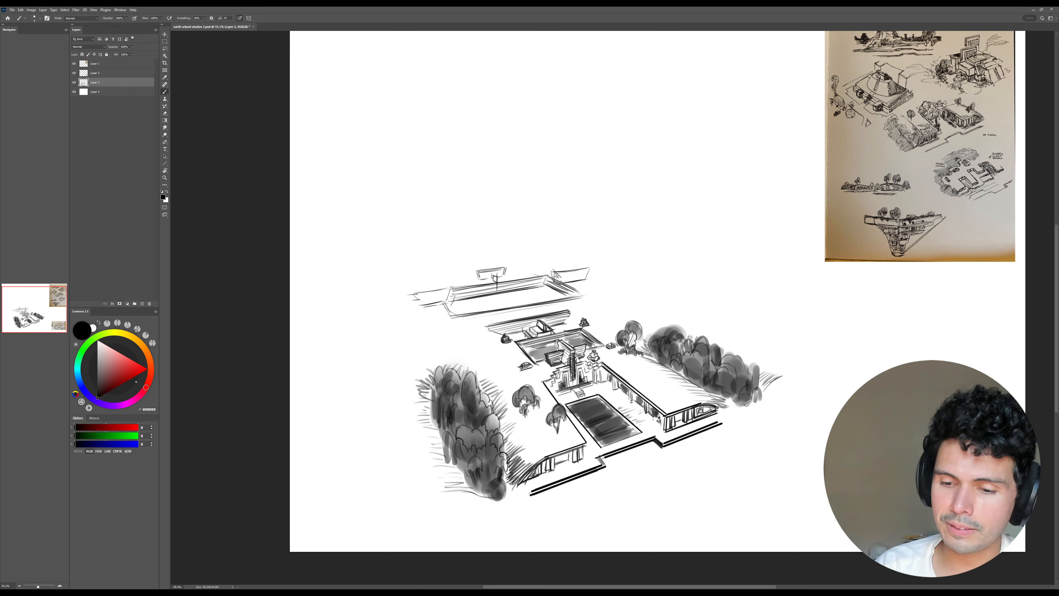
pyautogui.moveTo(545, 287); pyautogui.dragTo(563, 297)
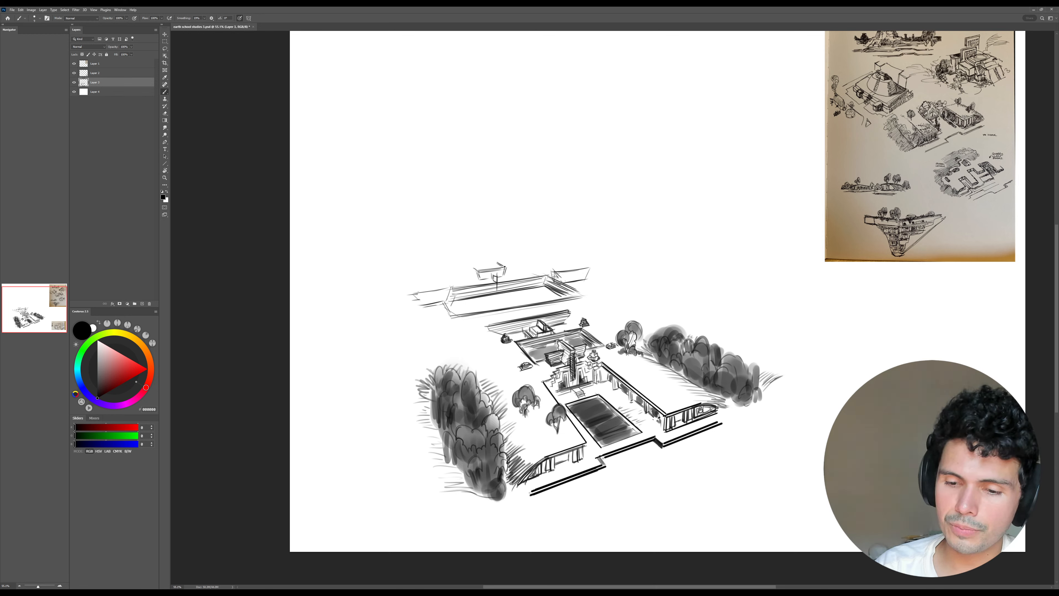
pyautogui.moveTo(473, 265)
pyautogui.mouseDown()
pyautogui.moveTo(493, 264)
pyautogui.moveTo(489, 252)
pyautogui.mouseUp()
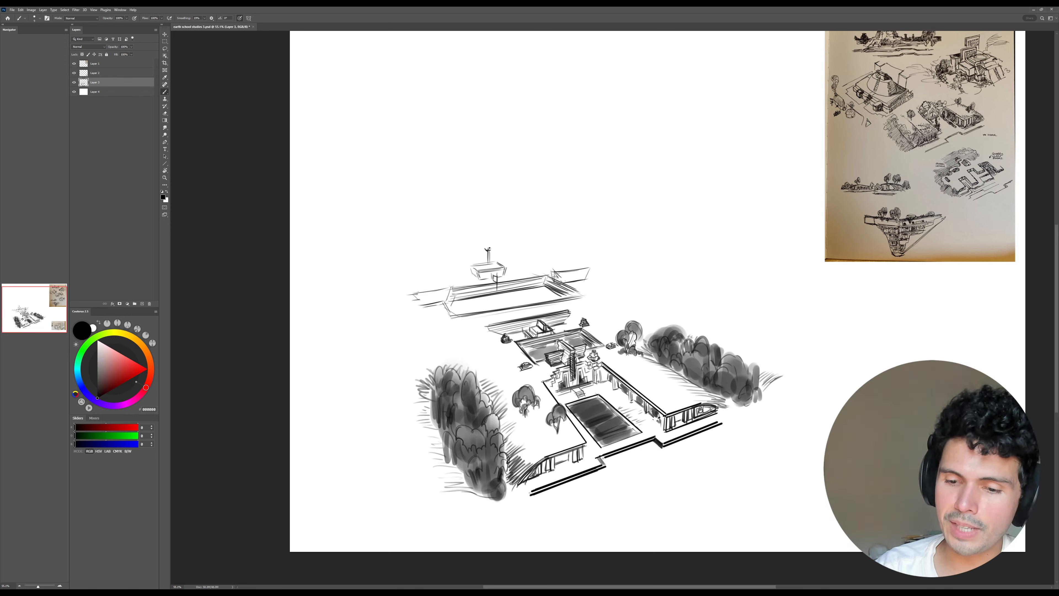
pyautogui.moveTo(487, 264)
pyautogui.mouseDown()
pyautogui.moveTo(483, 248)
pyautogui.moveTo(492, 268)
pyautogui.mouseUp()
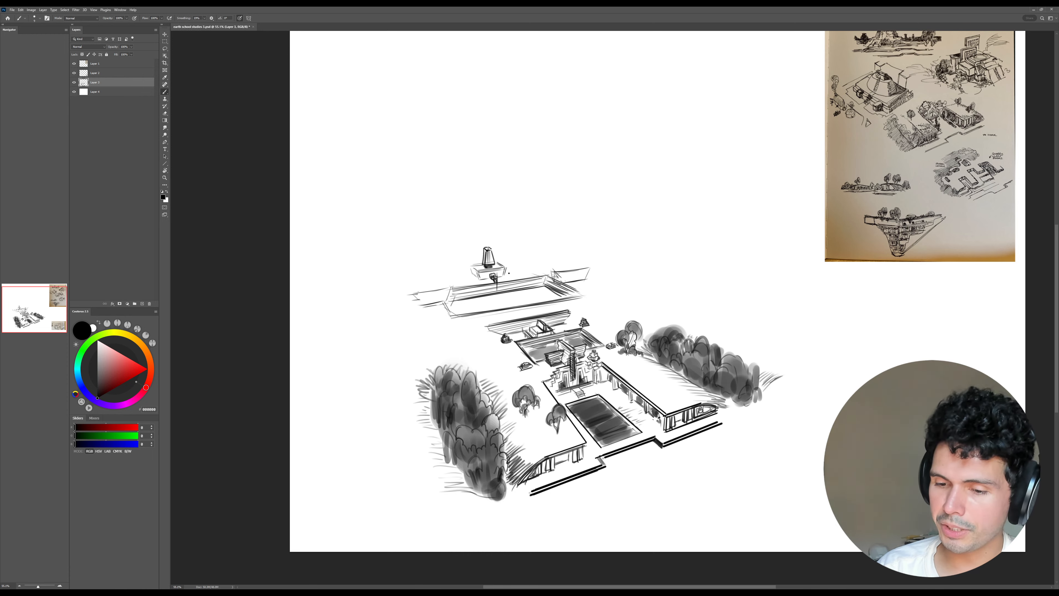
# - Sketch a faint winding terrain line and rounded hill shapes in the background around the tower
pyautogui.moveTo(672, 348); pyautogui.dragTo(626, 370)
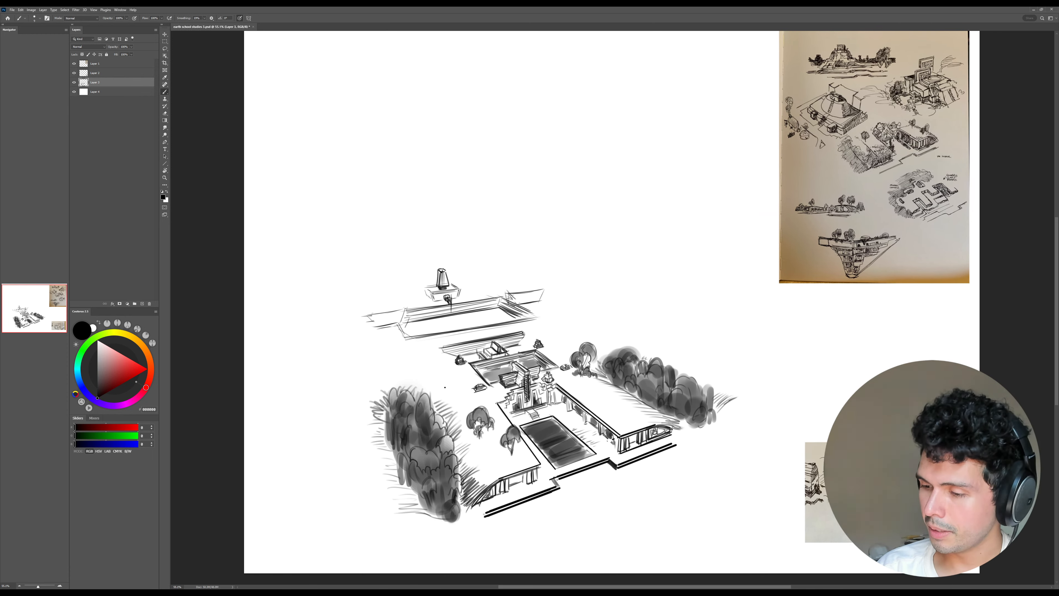
pyautogui.moveTo(316, 317)
pyautogui.mouseDown()
pyautogui.moveTo(405, 282)
pyautogui.moveTo(375, 286)
pyautogui.moveTo(327, 314)
pyautogui.mouseUp()
pyautogui.hotkey('ctrl', 'z')
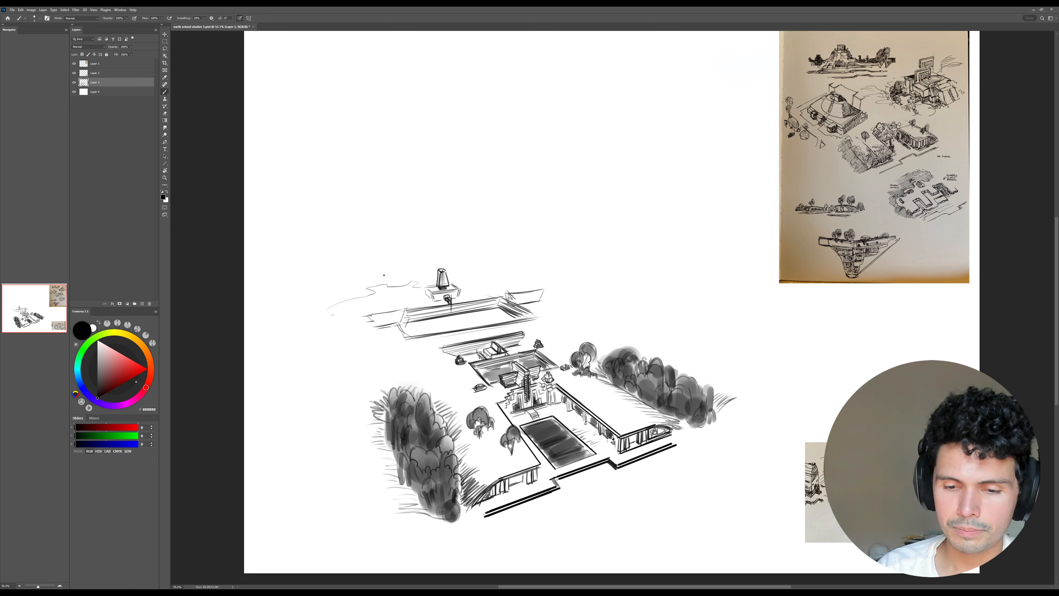
pyautogui.moveTo(388, 255)
pyautogui.mouseDown()
pyautogui.moveTo(420, 278)
pyautogui.moveTo(438, 253)
pyautogui.moveTo(457, 279)
pyautogui.moveTo(495, 272)
pyautogui.mouseUp()
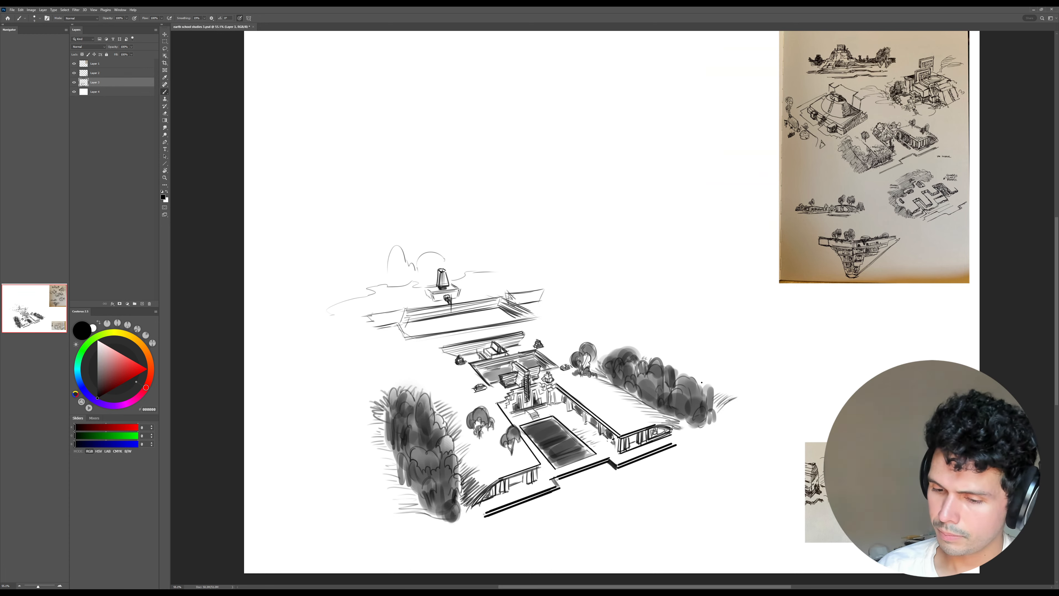
# - Scale the sketch down slightly and shift it up and to the left on the canvas
pyautogui.hotkey('ctrl', 't')
pyautogui.moveTo(794, 246)
pyautogui.mouseDown()
pyautogui.moveTo(737, 279)
pyautogui.moveTo(702, 220)
pyautogui.mouseUp()
pyautogui.press('Return')
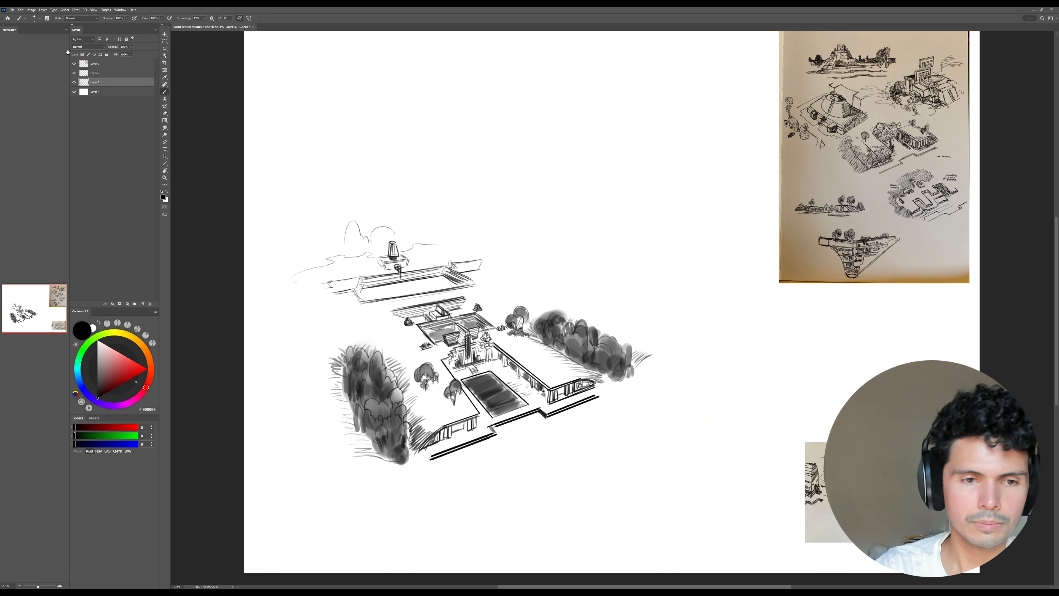
pyautogui.click(32, 10)
pyautogui.click(46, 59)
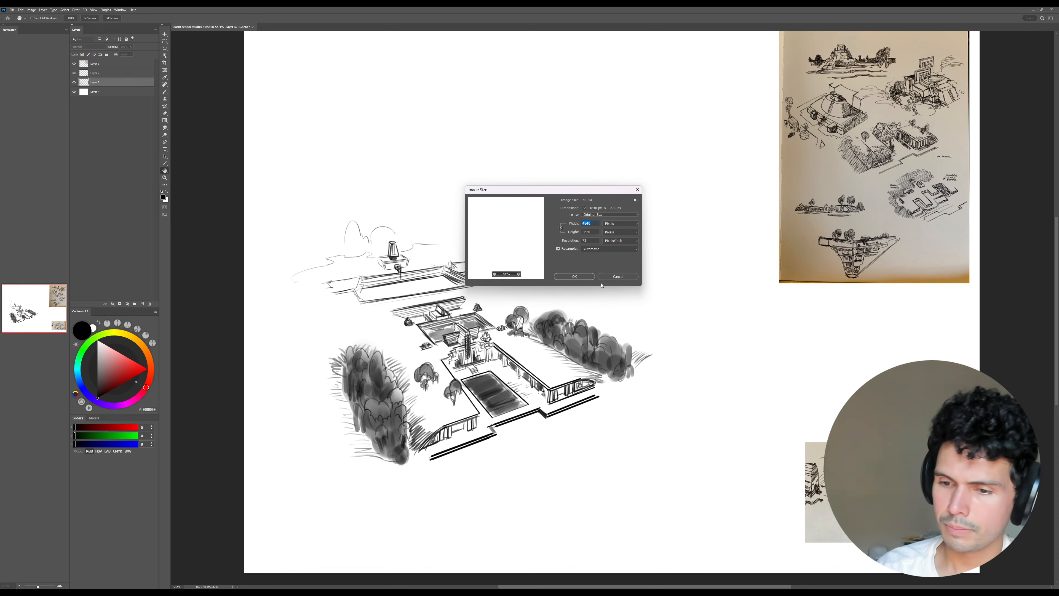
pyautogui.press('Escape')
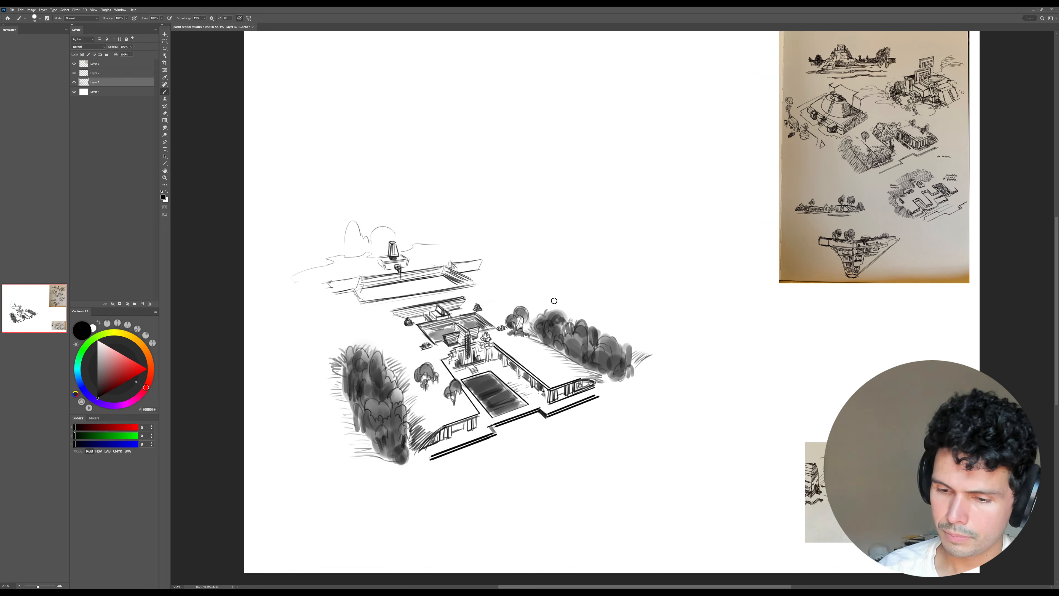
# - Darken the foliage and add rounded crown outlines along the right-hand tree row, adjusting the brush size
pyautogui.moveTo(538, 313)
pyautogui.mouseDown()
pyautogui.moveTo(568, 313)
pyautogui.moveTo(544, 323)
pyautogui.moveTo(572, 312)
pyautogui.moveTo(549, 311)
pyautogui.moveTo(559, 326)
pyautogui.moveTo(615, 331)
pyautogui.moveTo(626, 344)
pyautogui.moveTo(620, 369)
pyautogui.mouseUp()
pyautogui.press(']')
pyautogui.press(']')
pyautogui.press(']')
pyautogui.press(']')
pyautogui.press(']')
pyautogui.press(']')
pyautogui.press(']')
pyautogui.press(']')
pyautogui.press(']')
pyautogui.press('[')
pyautogui.press('[')
pyautogui.press('[')
pyautogui.press('[')
pyautogui.press('[')
pyautogui.press('[')
pyautogui.press('[')
pyautogui.press('[')
pyautogui.press('[')
pyautogui.press('[')
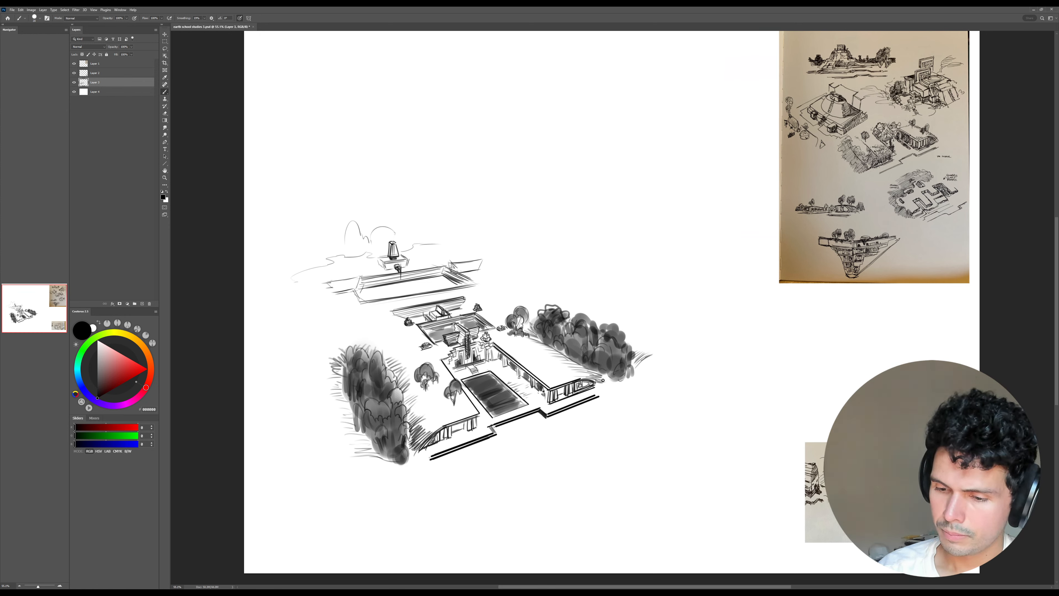
# - Sketch a new building beyond the right tree row, with a windowed end face, a long roof edge and a stepped recess
pyautogui.moveTo(587, 381)
pyautogui.mouseDown()
pyautogui.moveTo(617, 378)
pyautogui.moveTo(669, 332)
pyautogui.moveTo(684, 336)
pyautogui.moveTo(683, 355)
pyautogui.moveTo(664, 360)
pyautogui.moveTo(685, 338)
pyautogui.moveTo(655, 360)
pyautogui.moveTo(678, 350)
pyautogui.mouseUp()
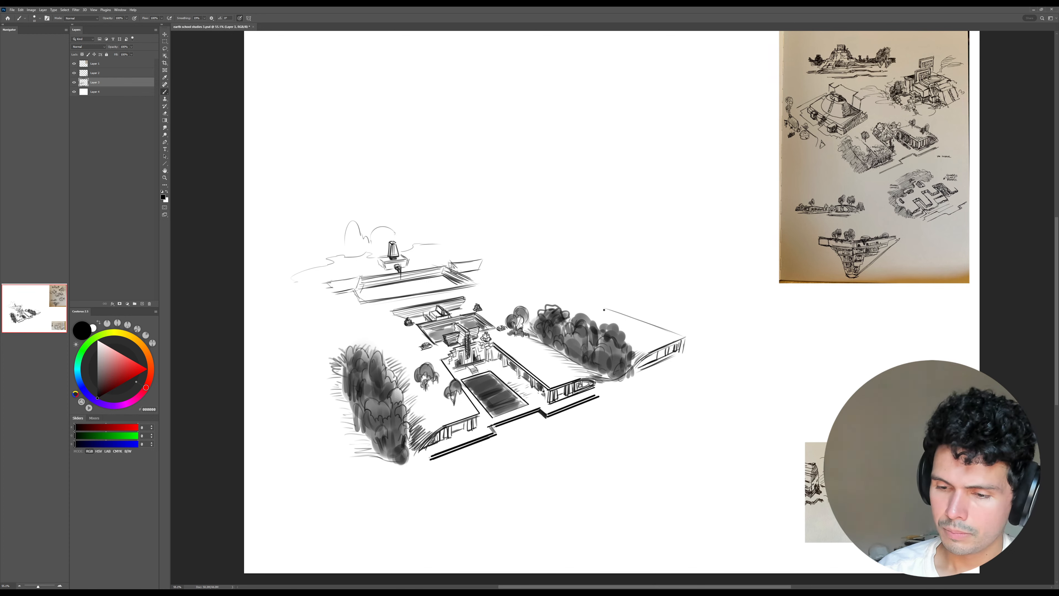
pyautogui.moveTo(604, 309)
pyautogui.mouseDown()
pyautogui.moveTo(630, 300)
pyautogui.moveTo(612, 306)
pyautogui.mouseUp()
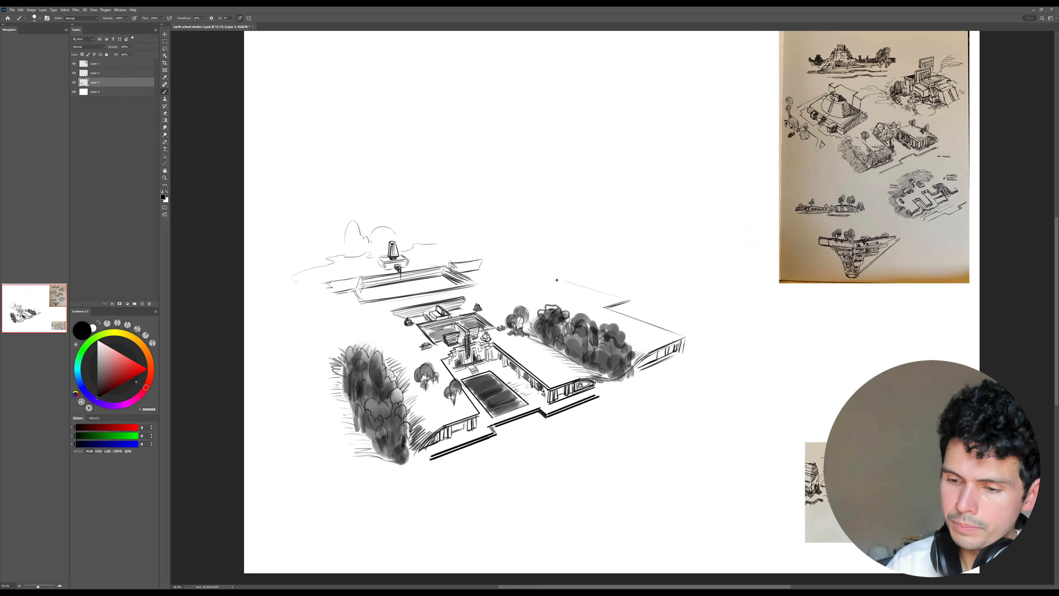
pyautogui.moveTo(562, 281); pyautogui.dragTo(635, 301)
# - Darken the new building's end windows and add a shaded opening with a small tree at its stepped recess
pyautogui.moveTo(532, 357); pyautogui.dragTo(503, 358)
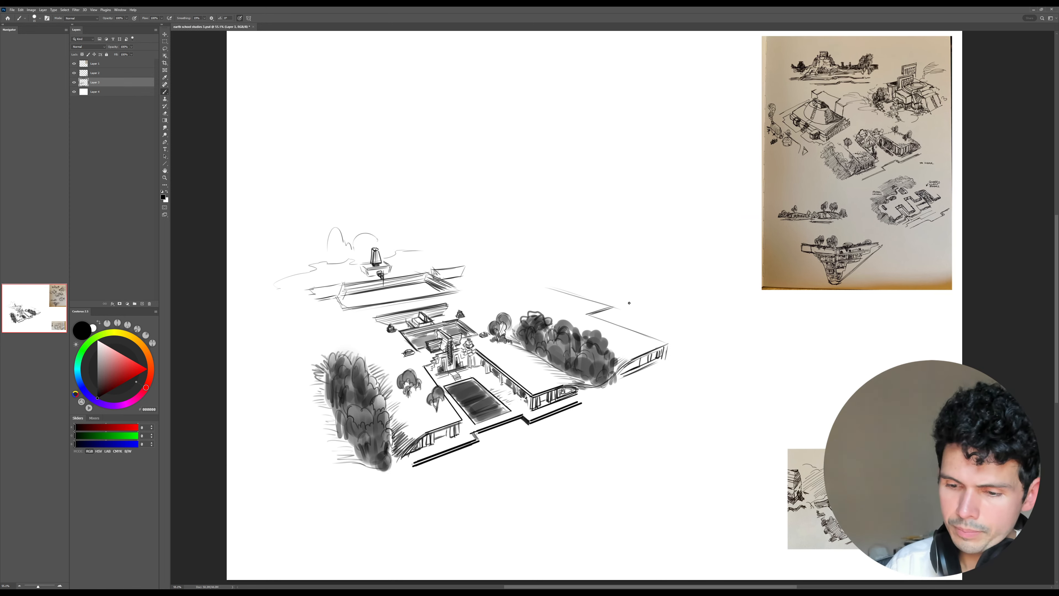
pyautogui.moveTo(594, 381); pyautogui.dragTo(552, 384)
pyautogui.moveTo(544, 420); pyautogui.dragTo(531, 422)
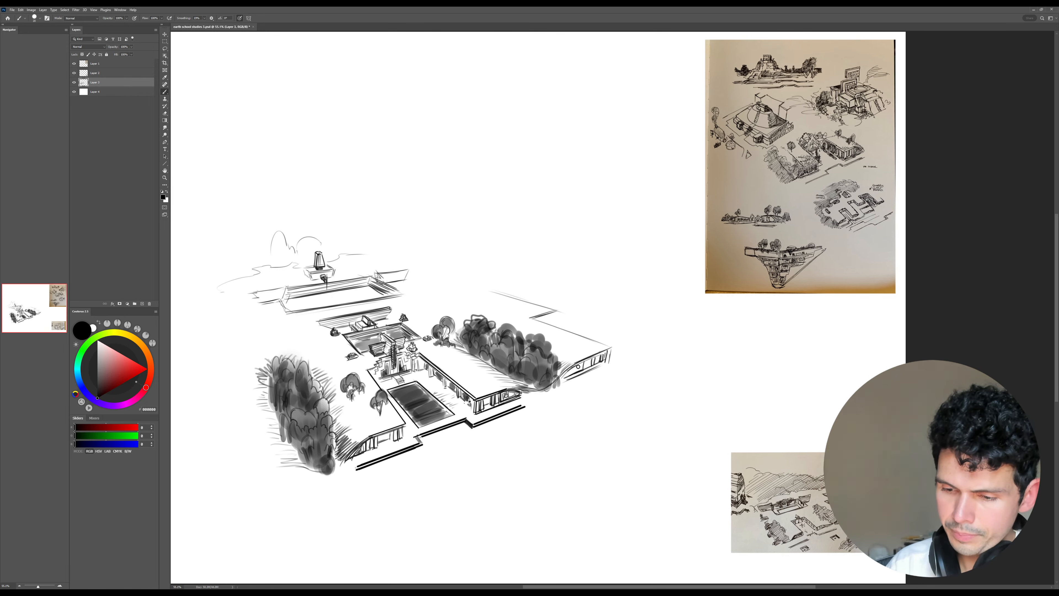
pyautogui.moveTo(578, 366); pyautogui.dragTo(597, 361)
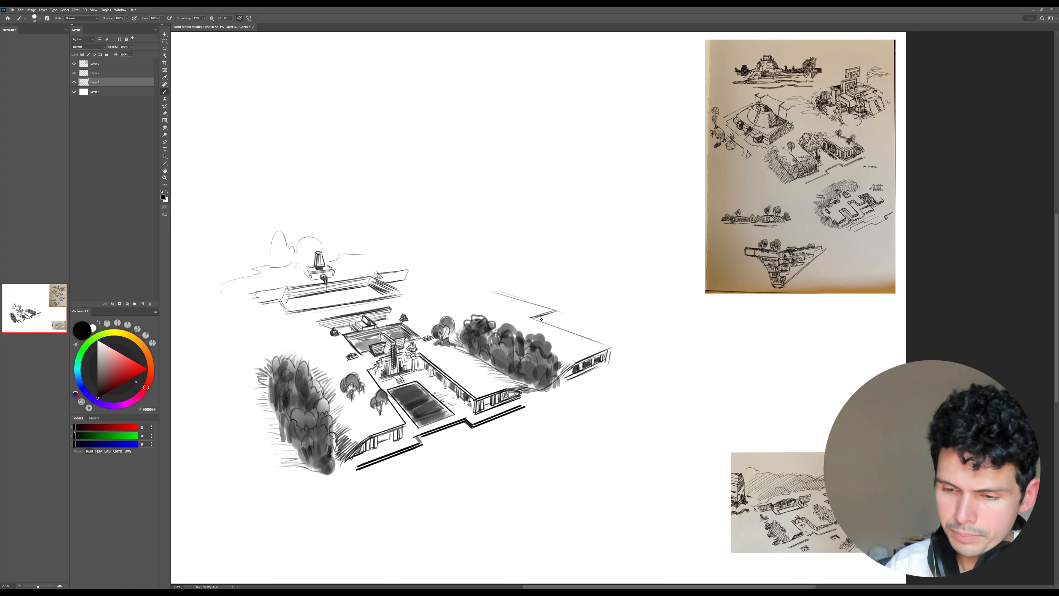
pyautogui.press('[')
pyautogui.moveTo(535, 319); pyautogui.dragTo(557, 313)
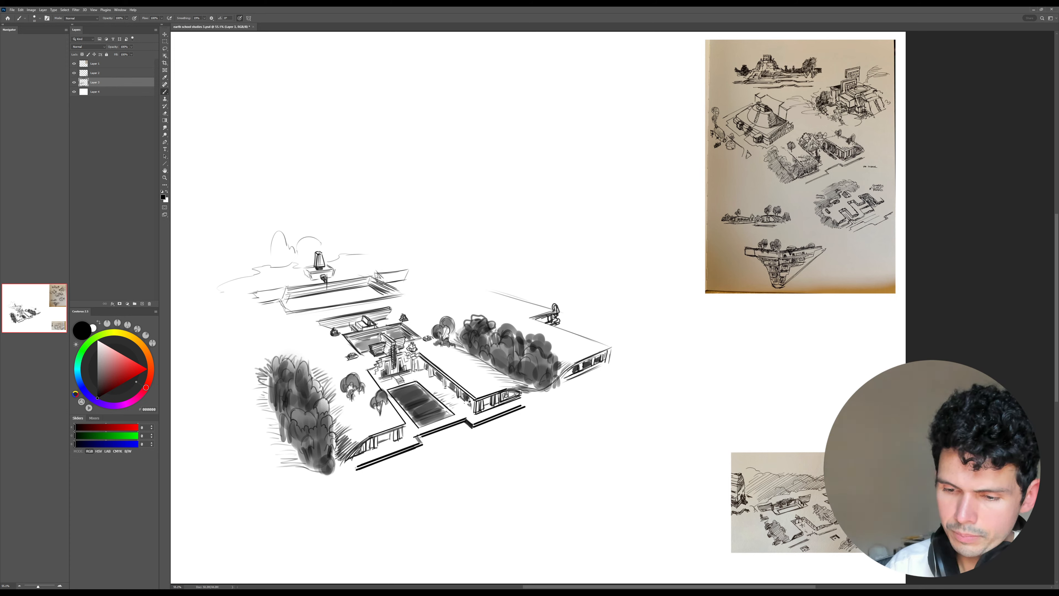
pyautogui.moveTo(541, 320); pyautogui.dragTo(550, 318)
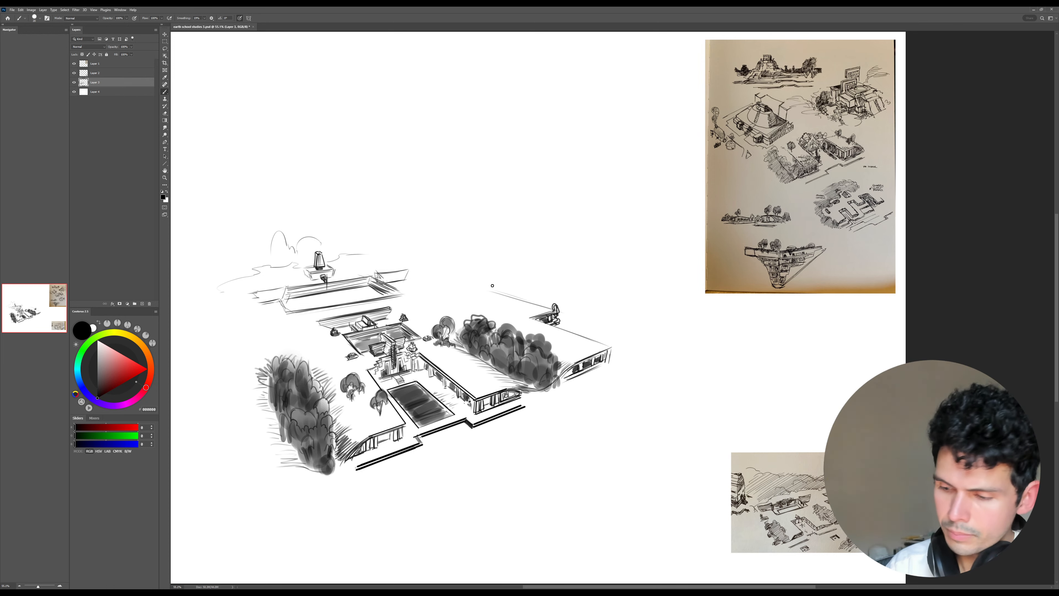
# - Sketch the new building's far wing as a large angular roof outline reaching back and out to a distant right corner
pyautogui.moveTo(511, 292)
pyautogui.mouseDown()
pyautogui.moveTo(506, 302)
pyautogui.moveTo(543, 286)
pyautogui.moveTo(490, 271)
pyautogui.moveTo(542, 282)
pyautogui.moveTo(548, 267)
pyautogui.moveTo(581, 259)
pyautogui.moveTo(674, 276)
pyautogui.mouseUp()
pyautogui.moveTo(576, 261)
pyautogui.mouseDown()
pyautogui.moveTo(687, 279)
pyautogui.moveTo(672, 295)
pyautogui.mouseUp()
pyautogui.moveTo(702, 287)
pyautogui.mouseDown()
pyautogui.moveTo(655, 302)
pyautogui.moveTo(699, 286)
pyautogui.mouseUp()
pyautogui.press('e')
pyautogui.press('b')
pyautogui.moveTo(684, 331); pyautogui.dragTo(658, 333)
pyautogui.press('b')
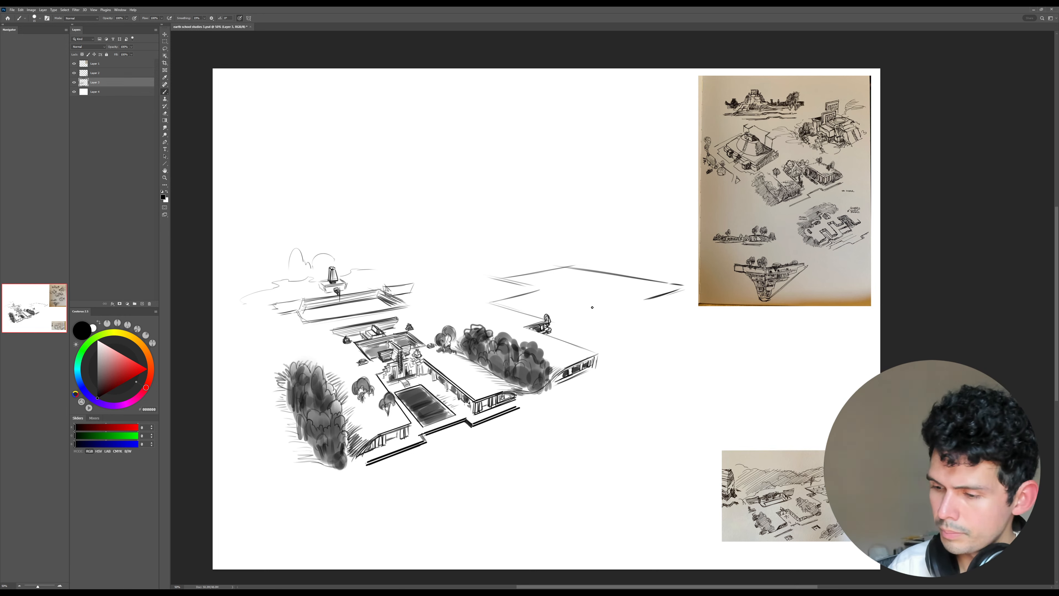
# - Draw a short facade with posts and dark openings beneath the far wing's near-left roof edge
pyautogui.moveTo(536, 293)
pyautogui.mouseDown()
pyautogui.moveTo(497, 305)
pyautogui.moveTo(541, 291)
pyautogui.moveTo(509, 311)
pyautogui.moveTo(532, 303)
pyautogui.mouseUp()
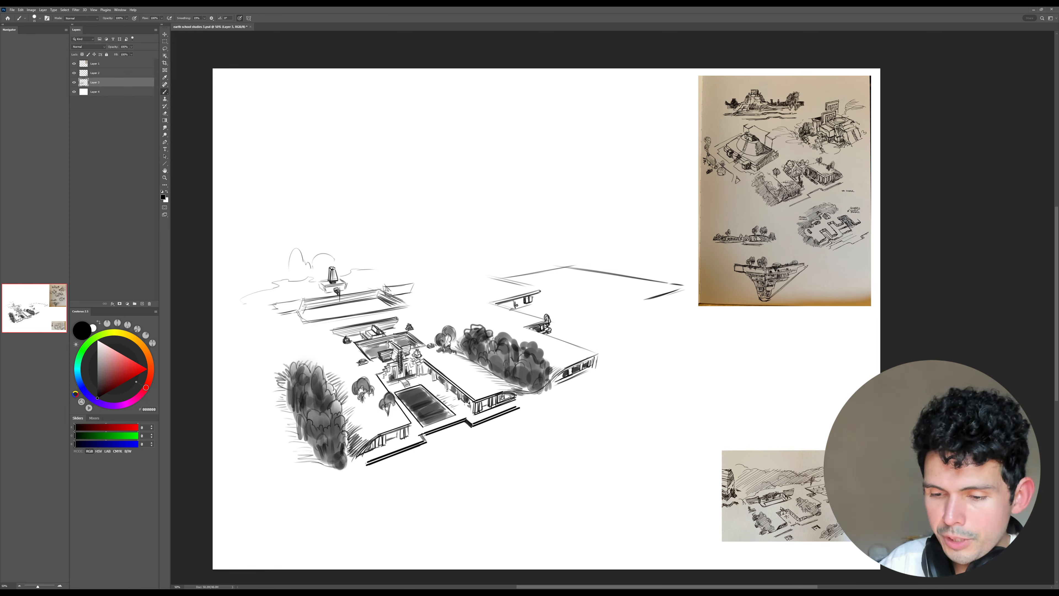
pyautogui.moveTo(517, 305); pyautogui.dragTo(519, 300)
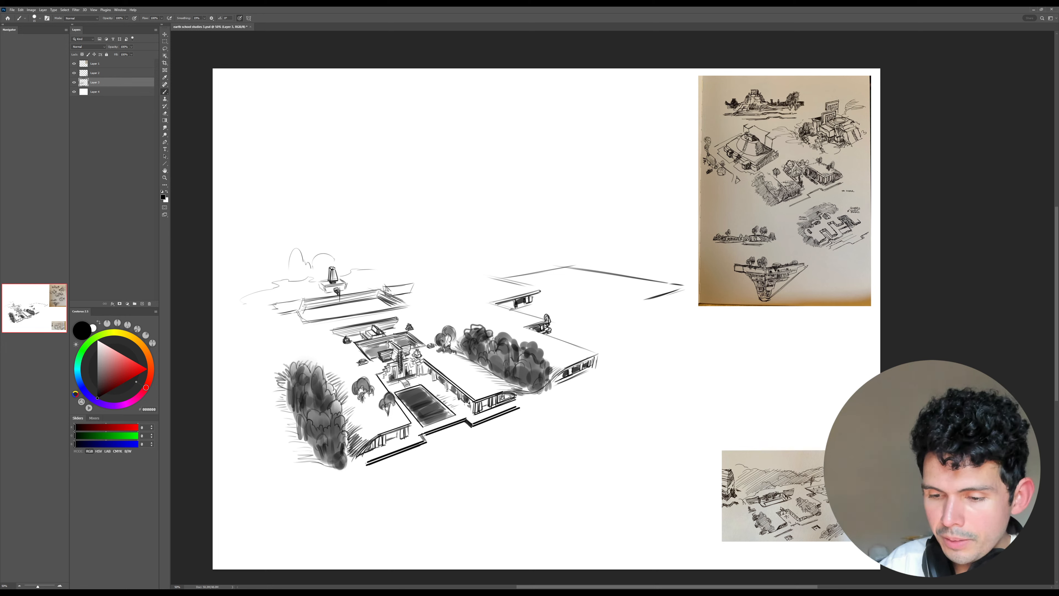
pyautogui.moveTo(527, 308); pyautogui.dragTo(537, 303)
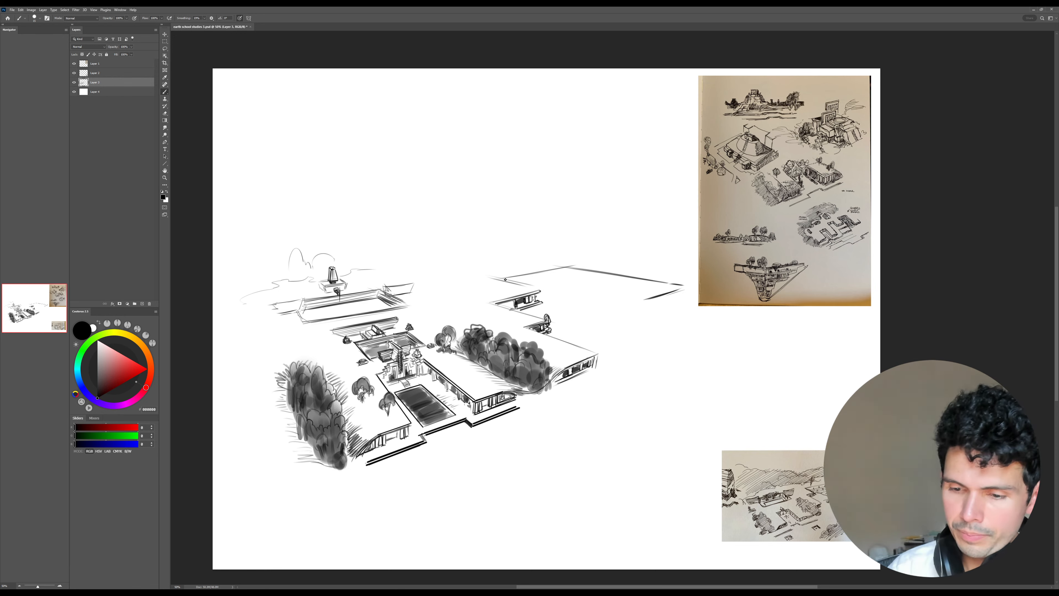
# - Erase the back-left roof edge of the far wing up to its rear corner
pyautogui.moveTo(495, 278); pyautogui.dragTo(566, 267)
pyautogui.hotkey('ctrl', 'z')
pyautogui.press('e')
pyautogui.moveTo(502, 276); pyautogui.dragTo(557, 267)
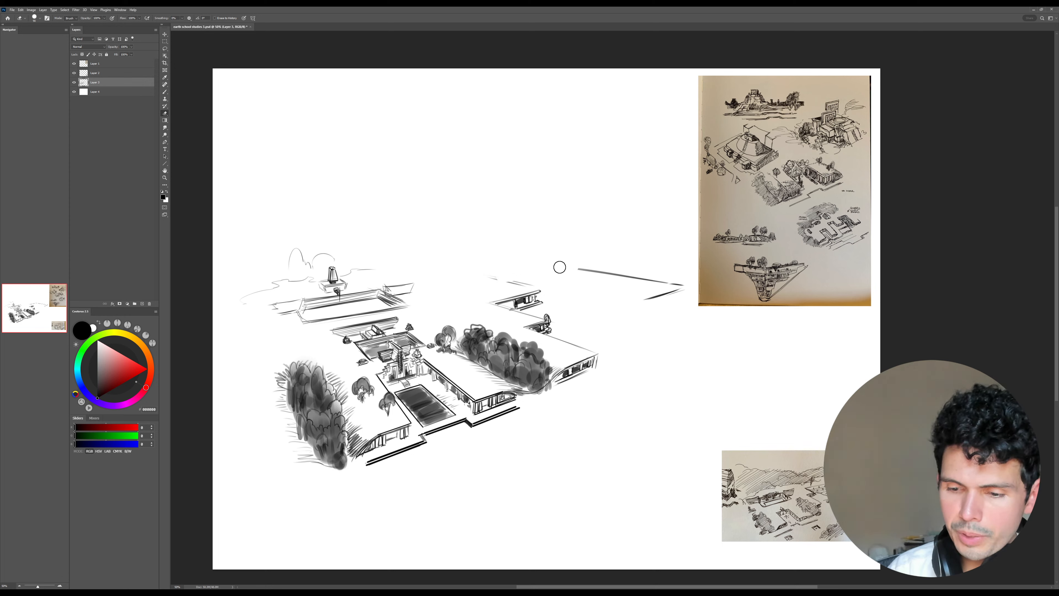
# - Draw a long curved horizon line from behind the tower across to the roof corner of the new building
pyautogui.press('b')
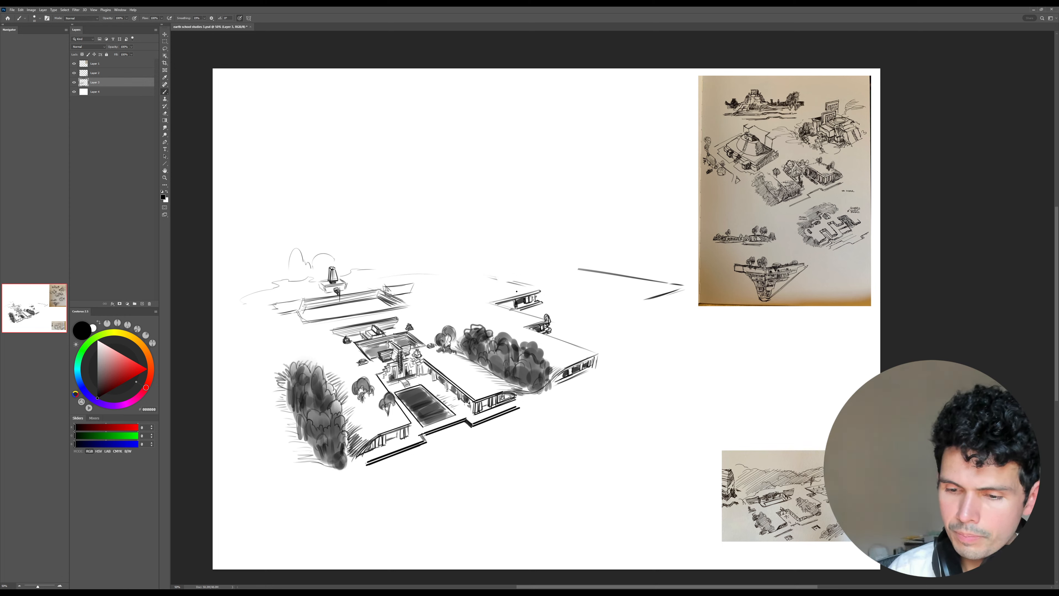
pyautogui.moveTo(496, 279)
pyautogui.mouseDown()
pyautogui.moveTo(360, 283)
pyautogui.moveTo(442, 277)
pyautogui.mouseUp()
pyautogui.hotkey('ctrl', 'z')
pyautogui.moveTo(350, 273); pyautogui.dragTo(393, 273)
pyautogui.moveTo(405, 272); pyautogui.dragTo(539, 286)
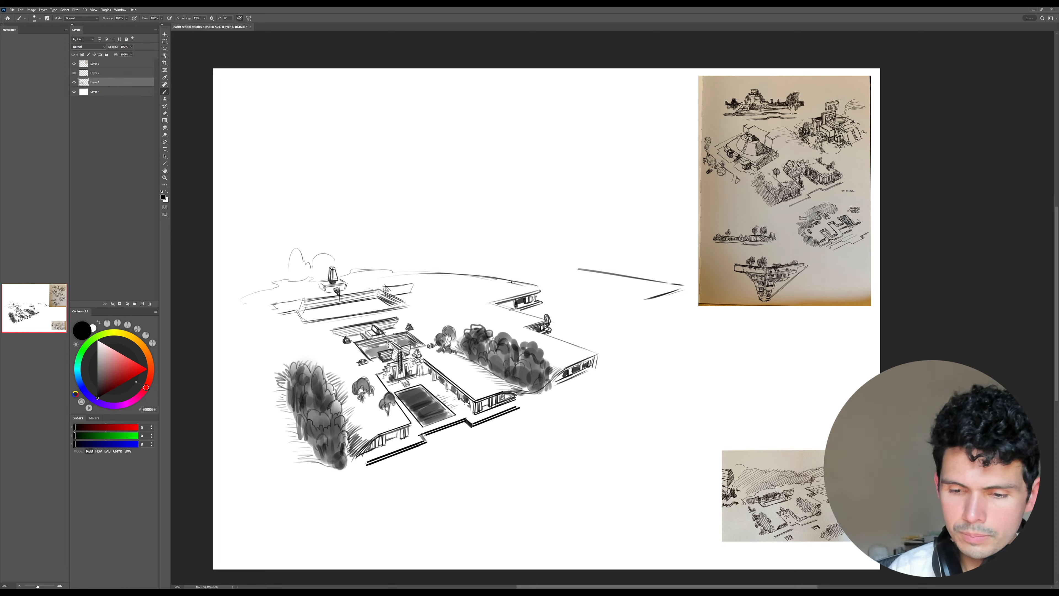
# - Sketch layered, rounded treetop or hill outlines above the horizon, spanning from behind the tower to near the new building
pyautogui.moveTo(385, 261); pyautogui.dragTo(423, 261)
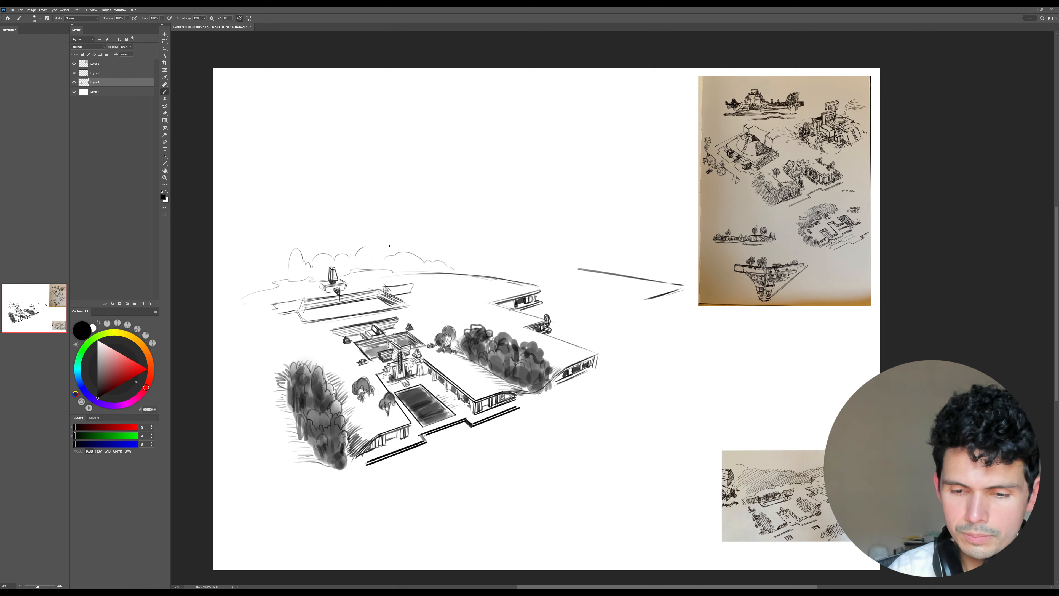
pyautogui.moveTo(417, 236); pyautogui.dragTo(359, 235)
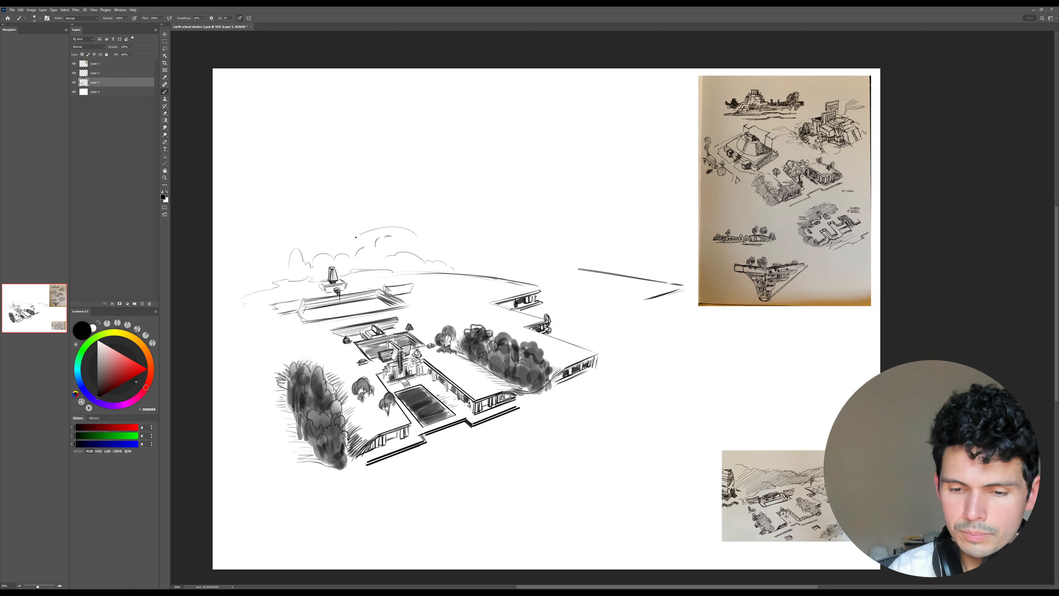
pyautogui.moveTo(425, 242)
pyautogui.mouseDown()
pyautogui.moveTo(494, 250)
pyautogui.moveTo(510, 279)
pyautogui.mouseUp()
pyautogui.moveTo(349, 240)
pyautogui.mouseDown()
pyautogui.moveTo(318, 251)
pyautogui.moveTo(262, 241)
pyautogui.moveTo(247, 253)
pyautogui.mouseUp()
pyautogui.moveTo(263, 244); pyautogui.dragTo(248, 239)
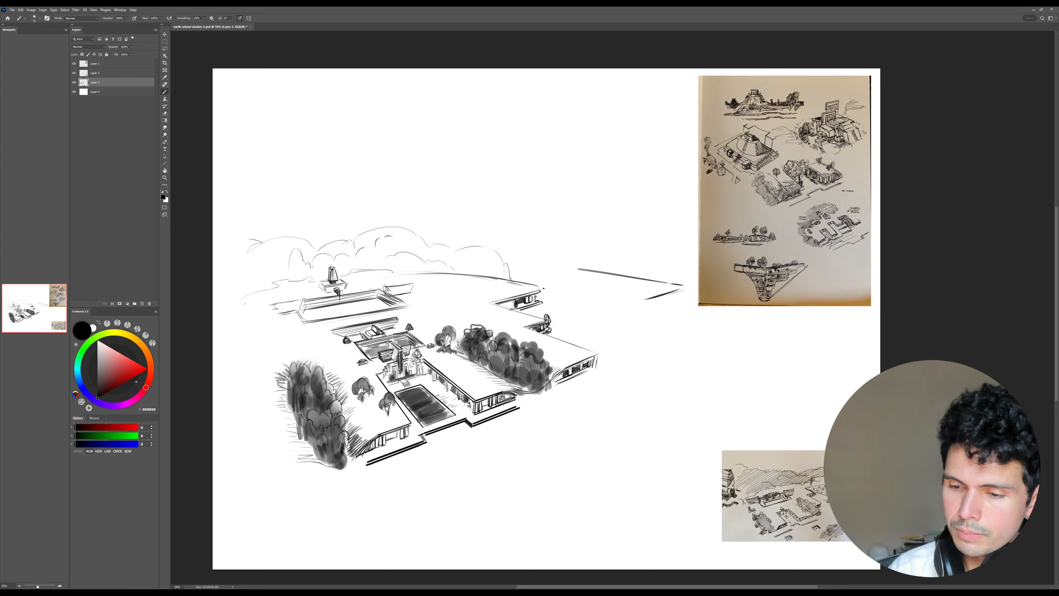
# - Connect the far wing to the horizon with a back line, extend its front edge, and add a short vertical at its back corner
pyautogui.moveTo(514, 274)
pyautogui.mouseDown()
pyautogui.moveTo(558, 271)
pyautogui.moveTo(516, 276)
pyautogui.moveTo(584, 265)
pyautogui.mouseUp()
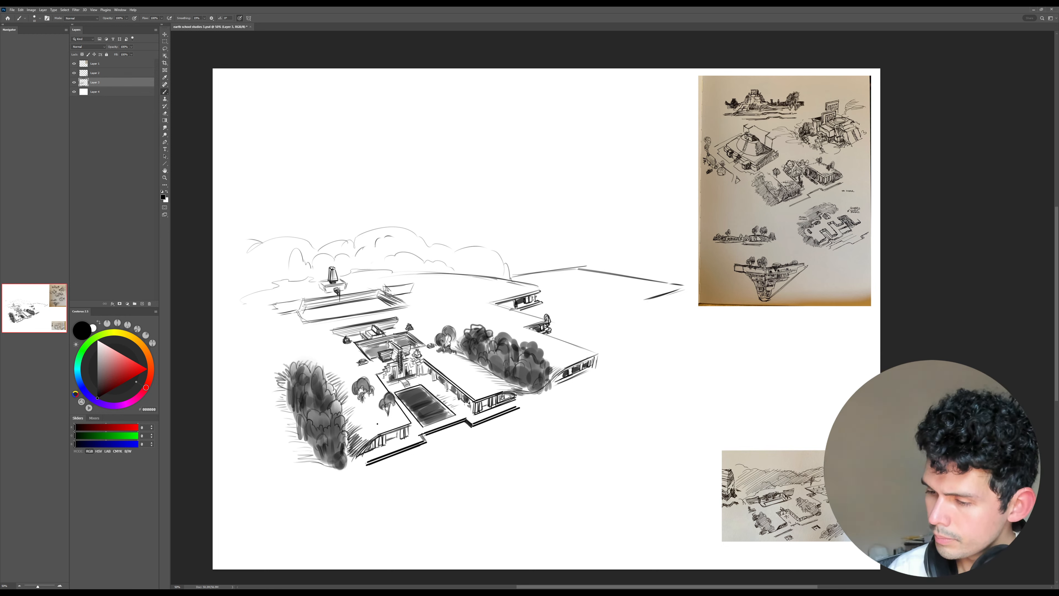
pyautogui.moveTo(646, 300); pyautogui.dragTo(574, 305)
pyautogui.moveTo(647, 300)
pyautogui.mouseDown()
pyautogui.moveTo(560, 298)
pyautogui.moveTo(577, 306)
pyautogui.moveTo(542, 293)
pyautogui.moveTo(571, 301)
pyautogui.moveTo(618, 268)
pyautogui.mouseUp()
pyautogui.press('e')
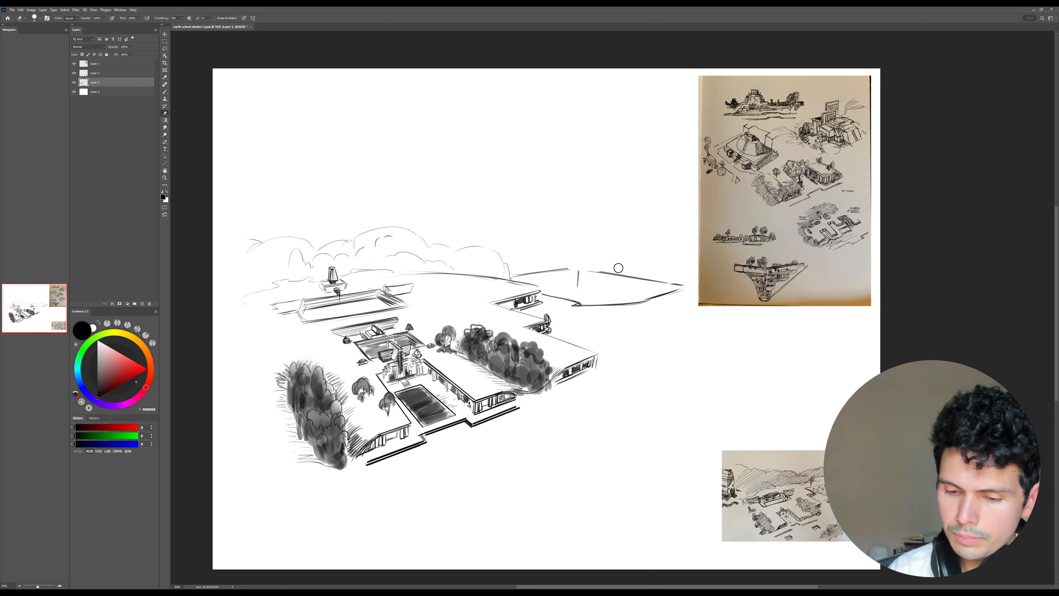
pyautogui.hotkey('ctrl', 'z')
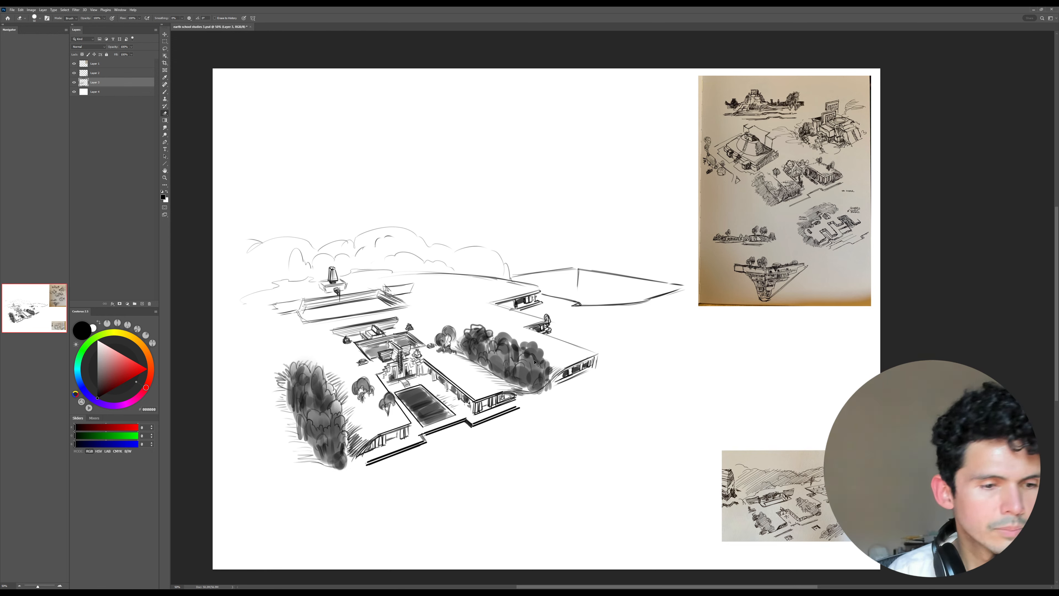
# - Scale the building sketch down slightly and shift it a little to the right
pyautogui.hotkey('ctrl', 't')
pyautogui.moveTo(685, 226); pyautogui.dragTo(639, 251)
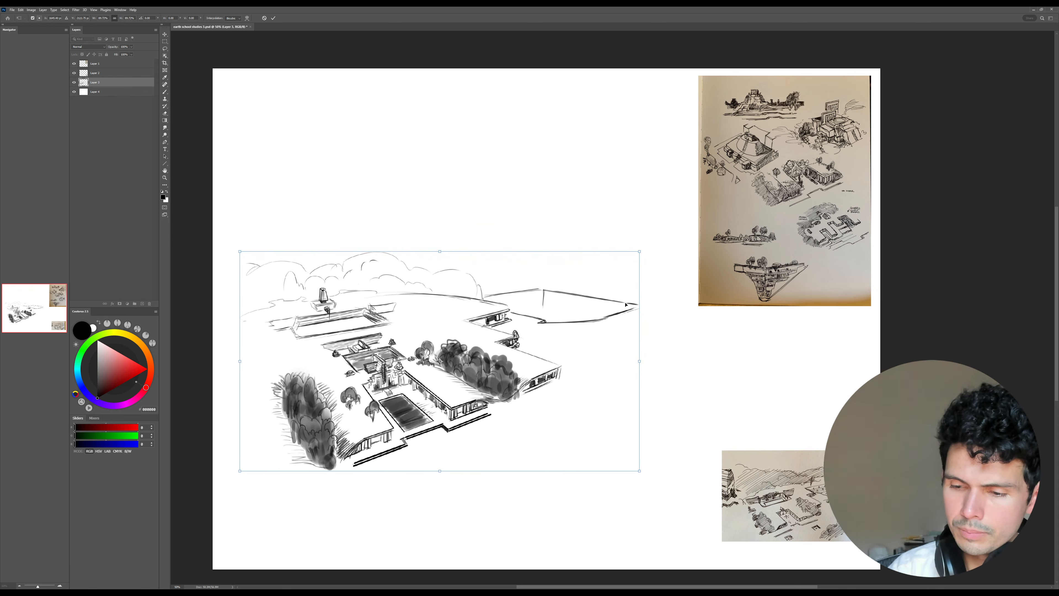
pyautogui.moveTo(570, 370); pyautogui.dragTo(582, 367)
pyautogui.press('Return')
# - Enlarge the brush, paint three broad test arcs in the empty area above the sketch, and undo them
pyautogui.press('b')
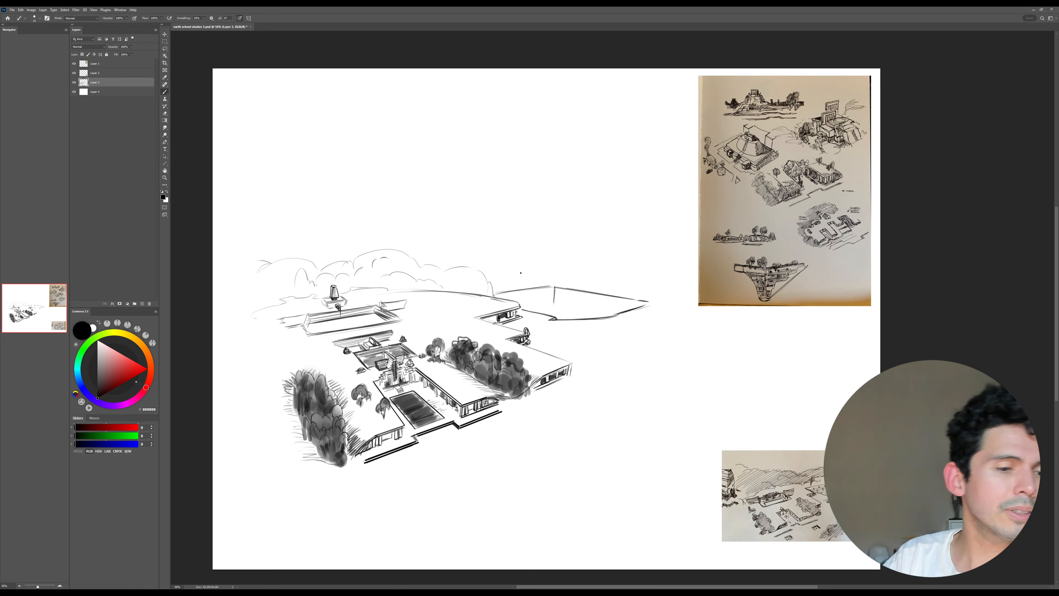
pyautogui.press(']')
pyautogui.press(']')
pyautogui.press(']')
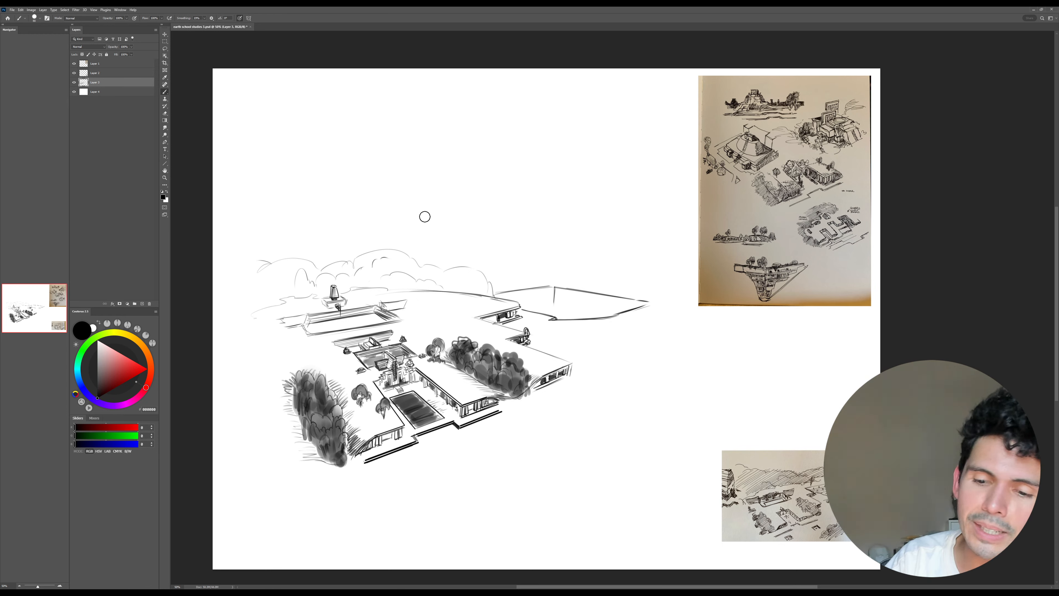
pyautogui.moveTo(354, 230); pyautogui.dragTo(604, 145)
pyautogui.moveTo(311, 234); pyautogui.dragTo(642, 125)
pyautogui.moveTo(288, 219); pyautogui.dragTo(658, 125)
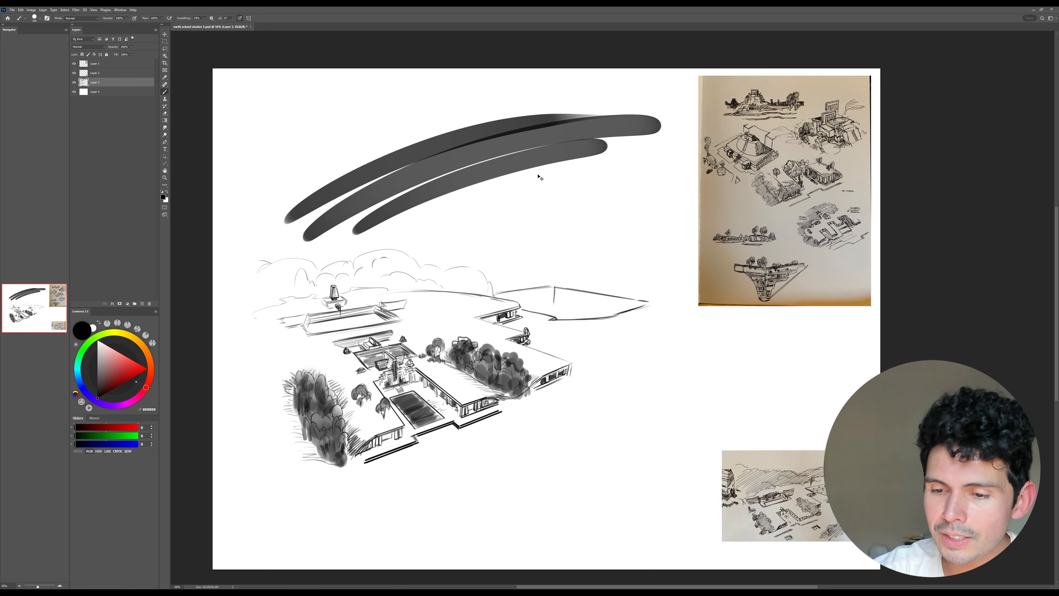
pyautogui.hotkey('ctrl', 'z')
pyautogui.press(']')
pyautogui.press(']')
pyautogui.hotkey('ctrl', 'z')
pyautogui.hotkey('ctrl', 'z')
# - Switch to a soft round brush and stamp test dabs of increasing size in the empty area above the far wing
pyautogui.rightClick(567, 177)
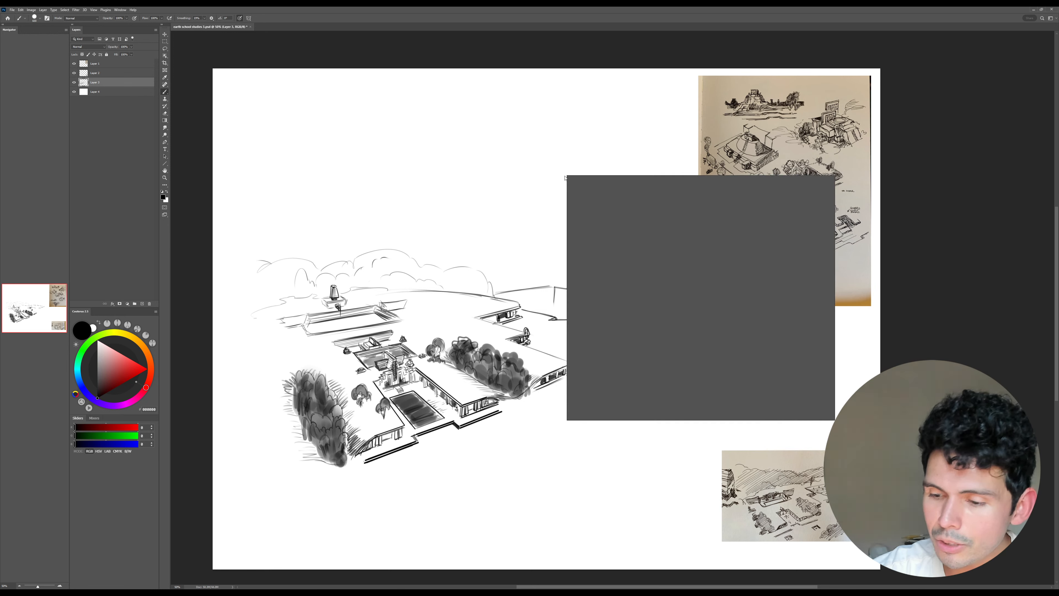
pyautogui.click(716, 335)
pyautogui.click(493, 158)
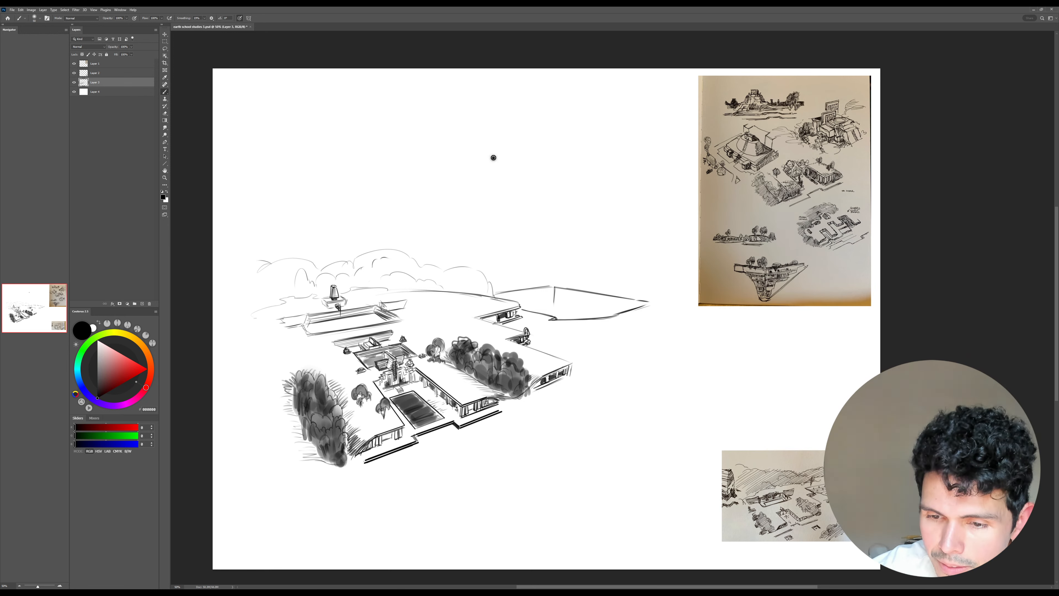
pyautogui.press(']')
pyautogui.press(']')
pyautogui.press(']')
pyautogui.press(']')
pyautogui.press(']')
pyautogui.press(']')
pyautogui.press(']')
pyautogui.press(']')
pyautogui.press(']')
pyautogui.press(']')
pyautogui.press(']')
pyautogui.press(']')
pyautogui.click(538, 170)
pyautogui.click(552, 148)
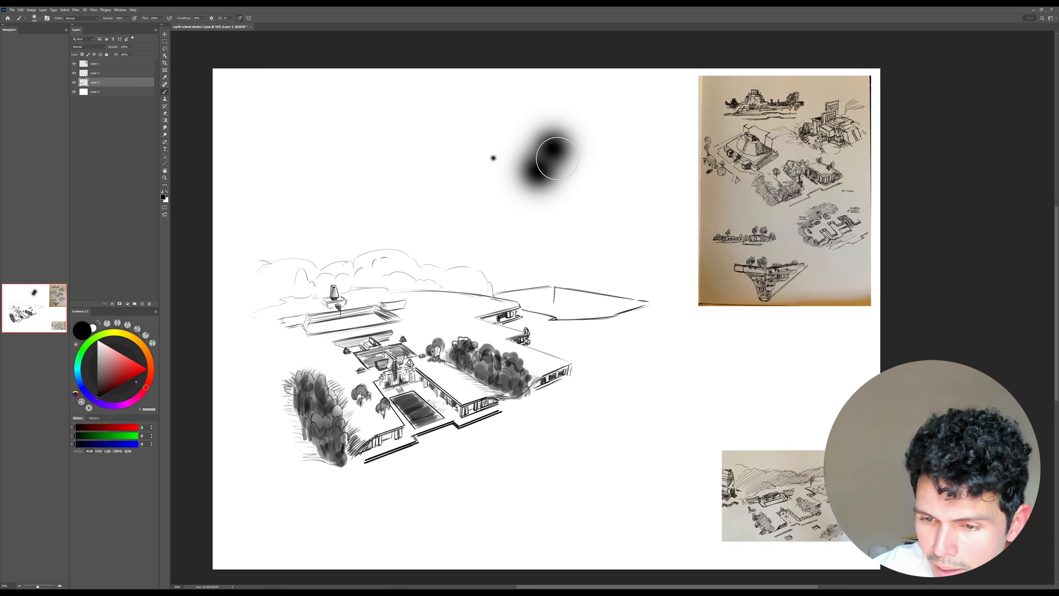
pyautogui.click(580, 213)
pyautogui.click(574, 243)
pyautogui.click(520, 251)
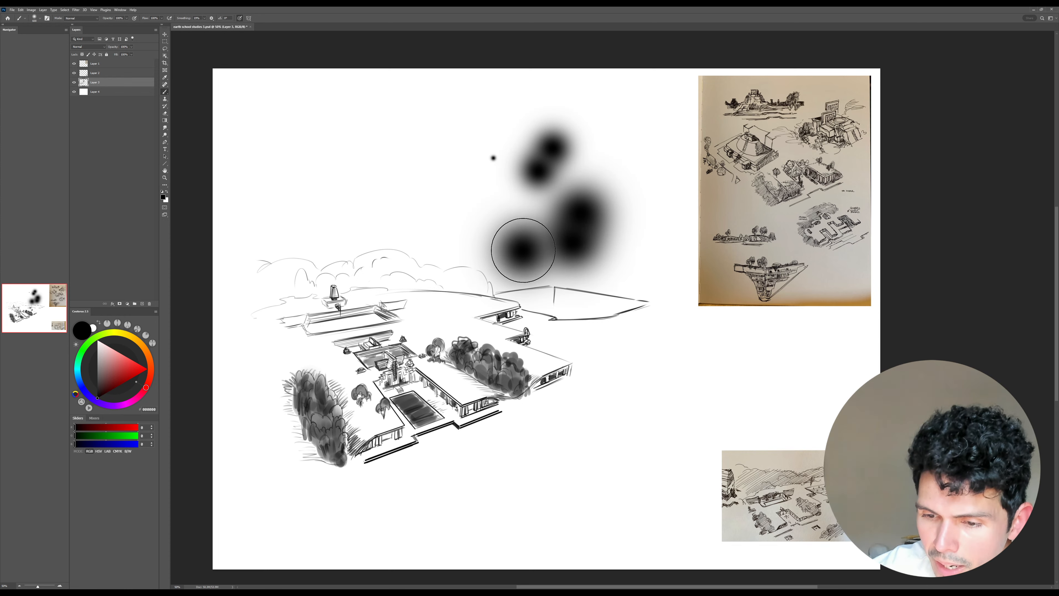
pyautogui.press(']')
pyautogui.click(478, 127)
pyautogui.click(538, 118)
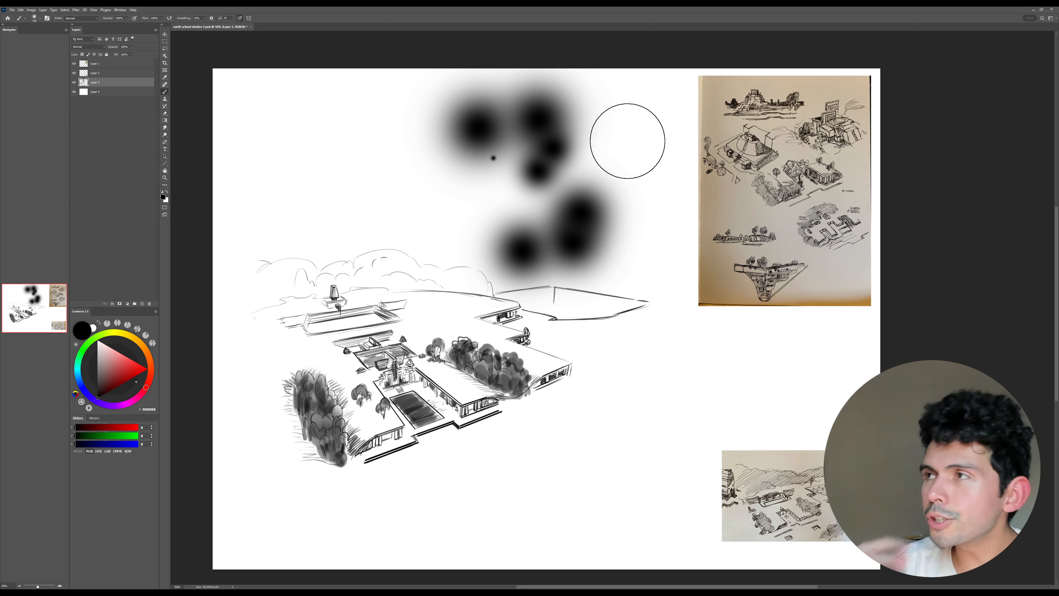
# - Undo the soft brush test dabs above the far wing
pyautogui.hotkey('ctrl', 'z')
pyautogui.hotkey('ctrl', 'z')
pyautogui.hotkey('ctrl', 'z')
pyautogui.hotkey('ctrl', 'z')
pyautogui.hotkey('ctrl', 'z')
pyautogui.hotkey('ctrl', 'z')
pyautogui.hotkey('ctrl', 'z')
pyautogui.hotkey('ctrl', 'z')
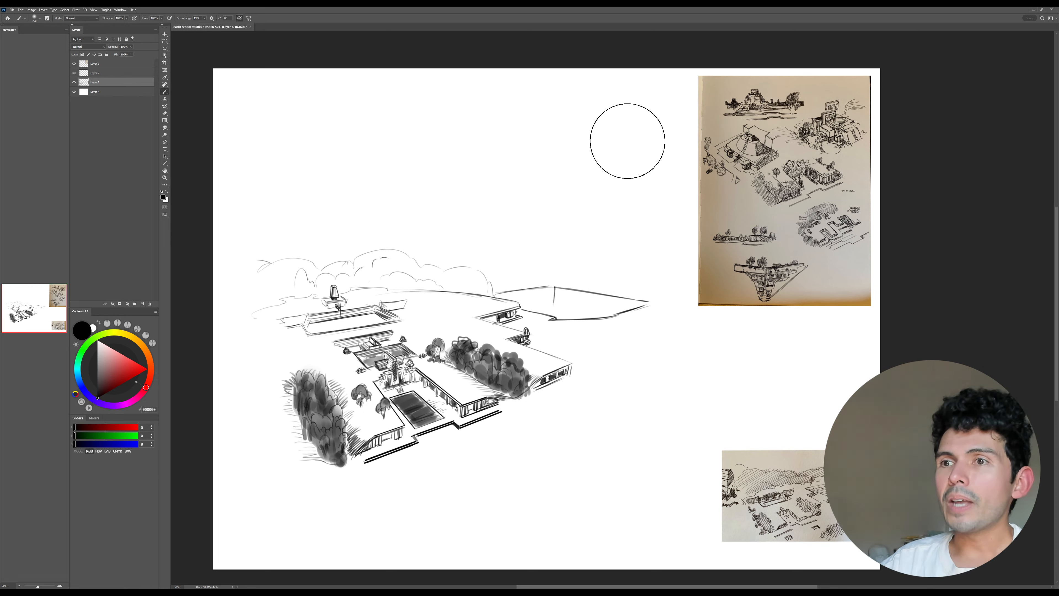
# - Shrink the soft brush and draw thin zigzag and looping test strokes above the background outlines
pyautogui.moveTo(594, 301); pyautogui.dragTo(598, 299)
pyautogui.press('[')
pyautogui.press('[')
pyautogui.press('[')
pyautogui.press('[')
pyautogui.press('[')
pyautogui.press('[')
pyautogui.press('[')
pyautogui.press('[')
pyautogui.press('[')
pyautogui.press('[')
pyautogui.press('[')
pyautogui.press('[')
pyautogui.press('[')
pyautogui.press('[')
pyautogui.press('[')
pyautogui.press('[')
pyautogui.press('[')
pyautogui.press('[')
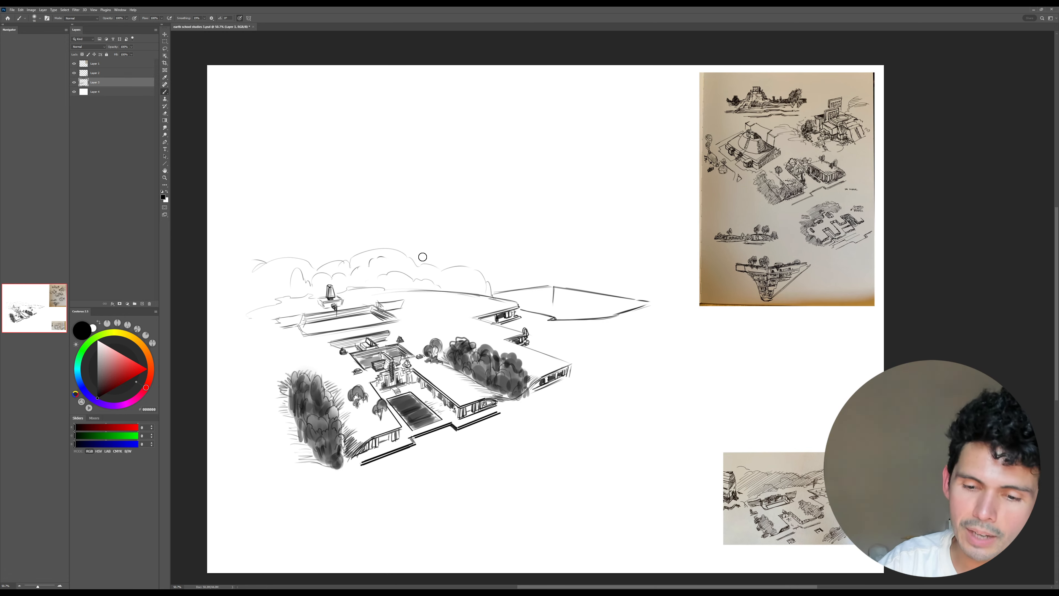
pyautogui.moveTo(447, 242); pyautogui.dragTo(471, 240)
pyautogui.moveTo(284, 263)
pyautogui.mouseDown()
pyautogui.moveTo(280, 242)
pyautogui.moveTo(323, 218)
pyautogui.moveTo(354, 245)
pyautogui.moveTo(403, 226)
pyautogui.mouseUp()
pyautogui.moveTo(535, 254); pyautogui.dragTo(624, 121)
pyautogui.moveTo(698, 91); pyautogui.dragTo(625, 211)
# - Enlarge the soft brush, scribble thick test strokes over the blank sky, and undo all the test strokes
pyautogui.press(']')
pyautogui.press(']')
pyautogui.press(']')
pyautogui.press(']')
pyautogui.press(']')
pyautogui.press(']')
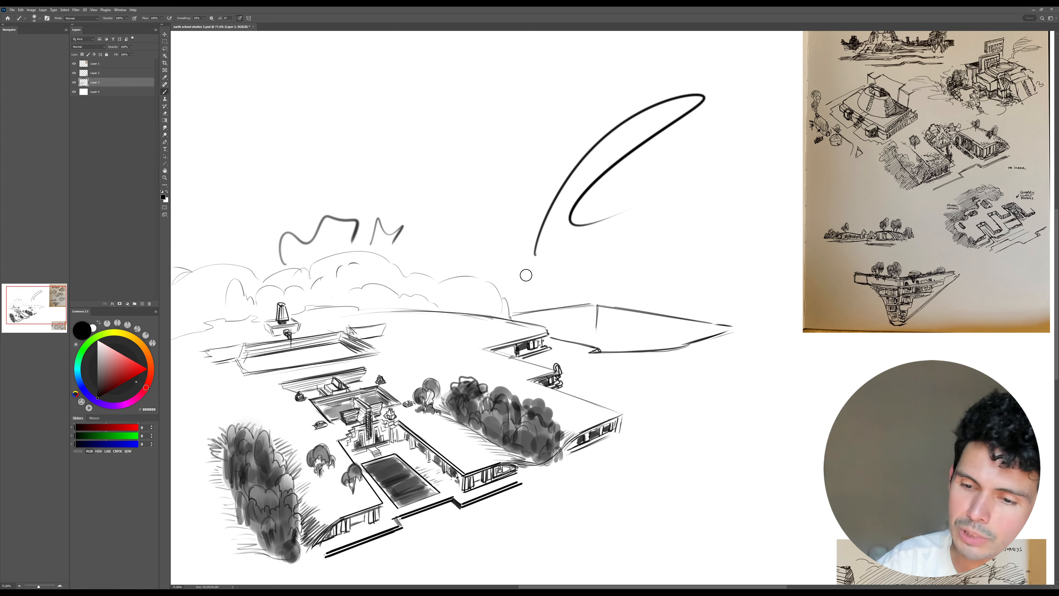
pyautogui.moveTo(526, 275)
pyautogui.mouseDown()
pyautogui.moveTo(706, 104)
pyautogui.moveTo(614, 248)
pyautogui.moveTo(800, 251)
pyautogui.mouseUp()
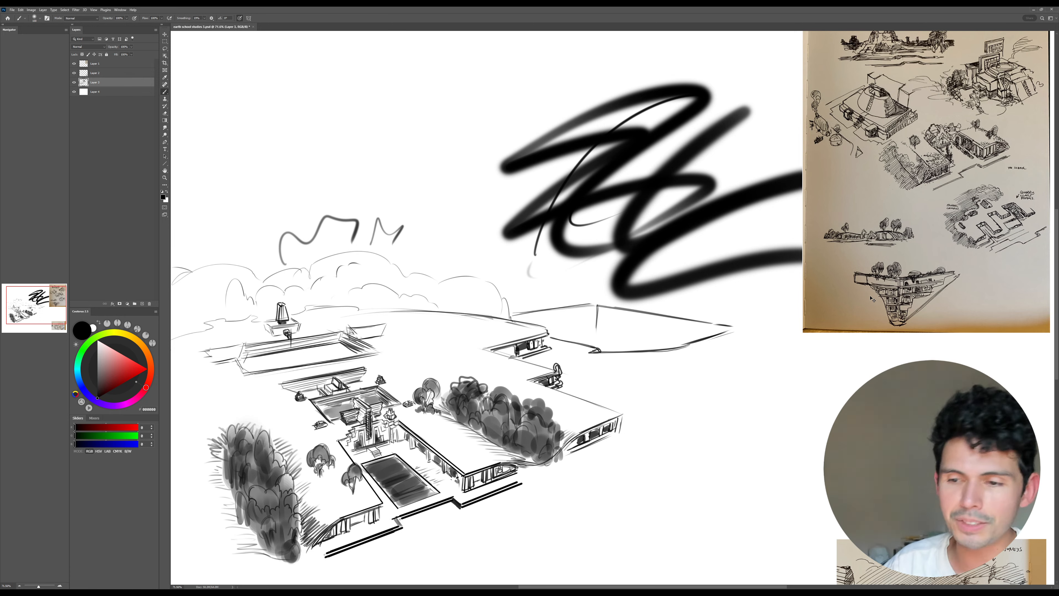
pyautogui.hotkey('ctrl', 'z')
pyautogui.hotkey('ctrl', 'z')
pyautogui.hotkey('ctrl', 'z')
pyautogui.hotkey('ctrl', 'z')
pyautogui.hotkey('ctrl', 'z')
pyautogui.hotkey('ctrl', 'z')
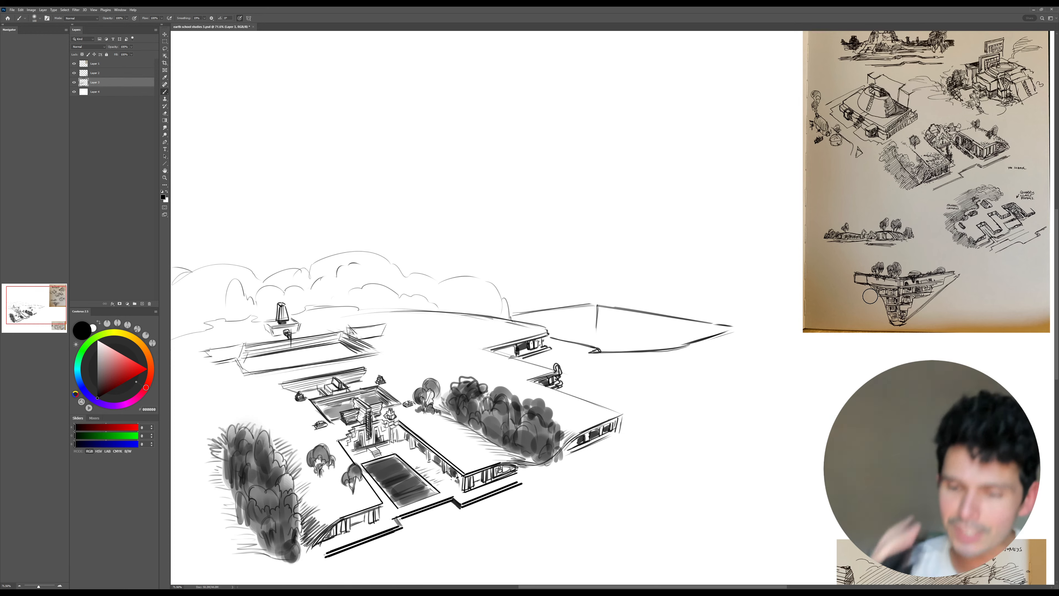
# - Switch to a speckled texture brush, try a very large scribble across the sketch, and undo the scribble
pyautogui.rightClick(568, 207)
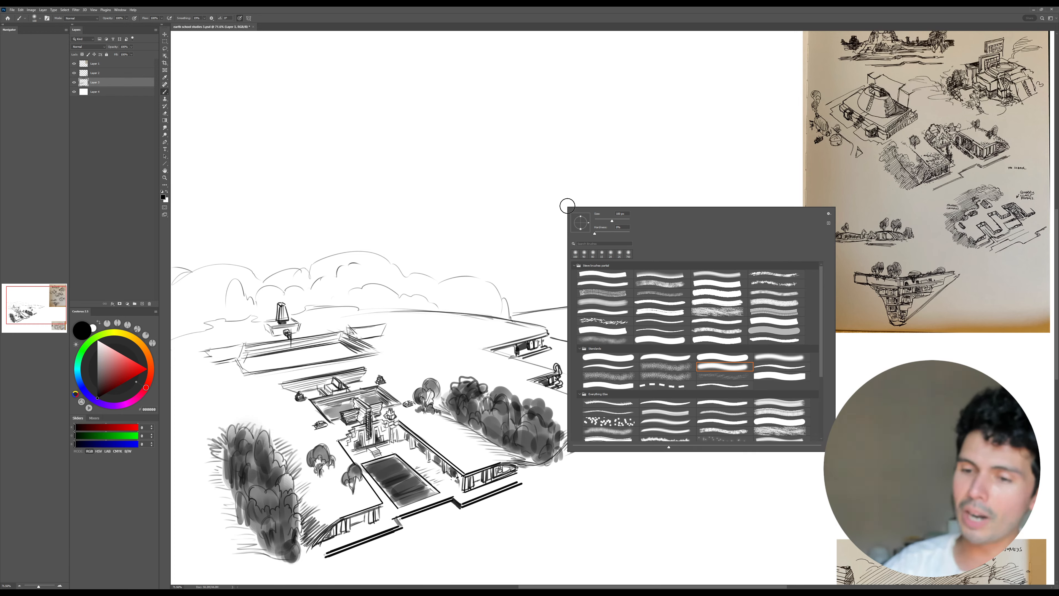
pyautogui.doubleClick(668, 284)
pyautogui.moveTo(317, 284)
pyautogui.mouseDown()
pyautogui.moveTo(456, 117)
pyautogui.moveTo(626, 251)
pyautogui.moveTo(692, 530)
pyautogui.mouseUp()
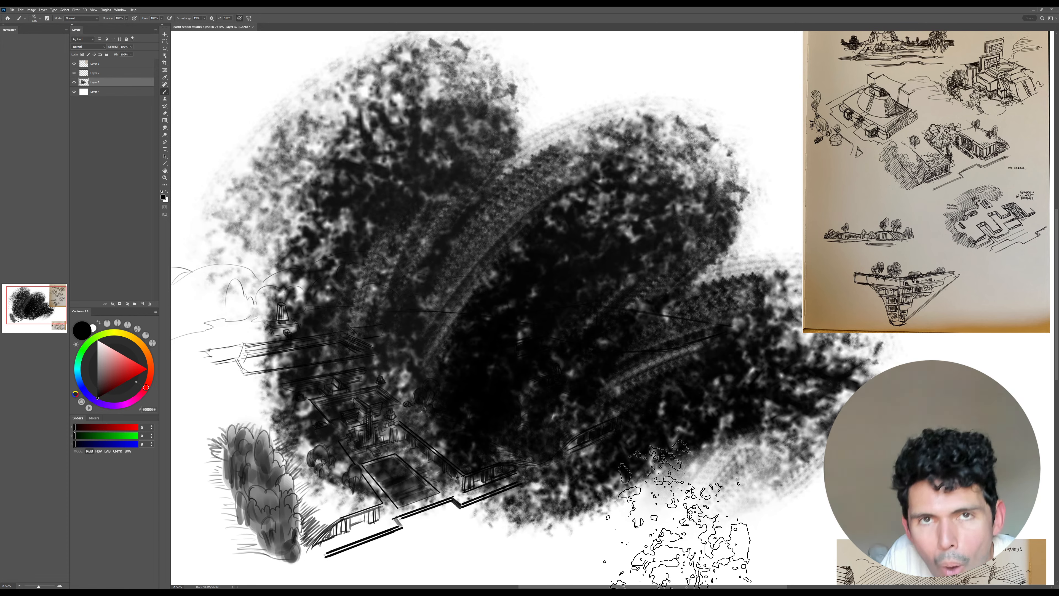
pyautogui.hotkey('ctrl', 'z')
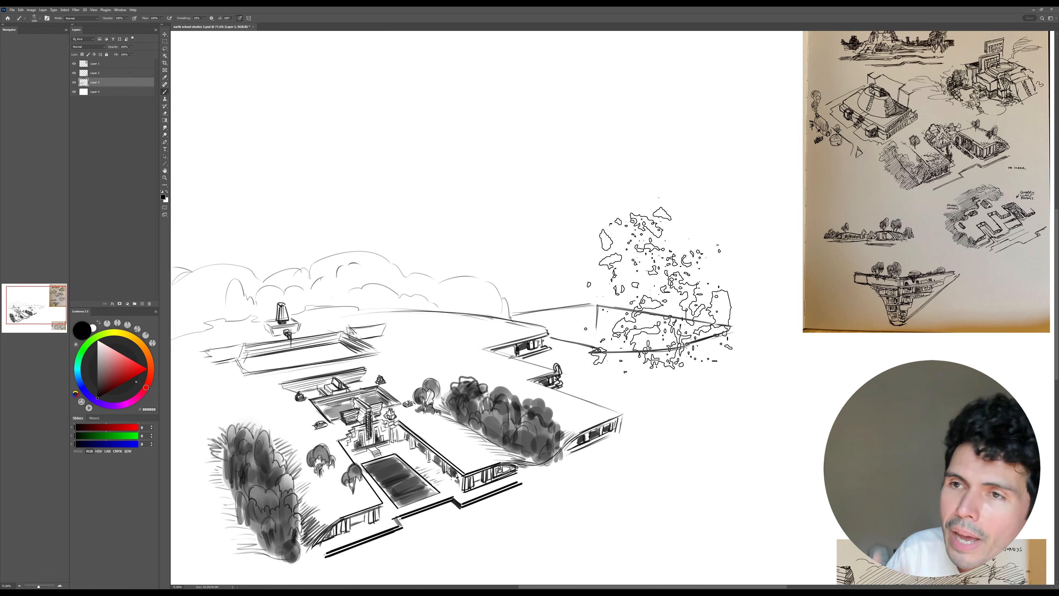
# - Reduce the size of the speckled texture brush
pyautogui.press('[')
pyautogui.press('[')
pyautogui.press('[')
pyautogui.press('[')
pyautogui.press('[')
pyautogui.press('[')
pyautogui.press('[')
pyautogui.press('[')
pyautogui.press('[')
pyautogui.press('[')
pyautogui.press('[')
pyautogui.press('[')
pyautogui.press('[')
pyautogui.press('[')
pyautogui.press('[')
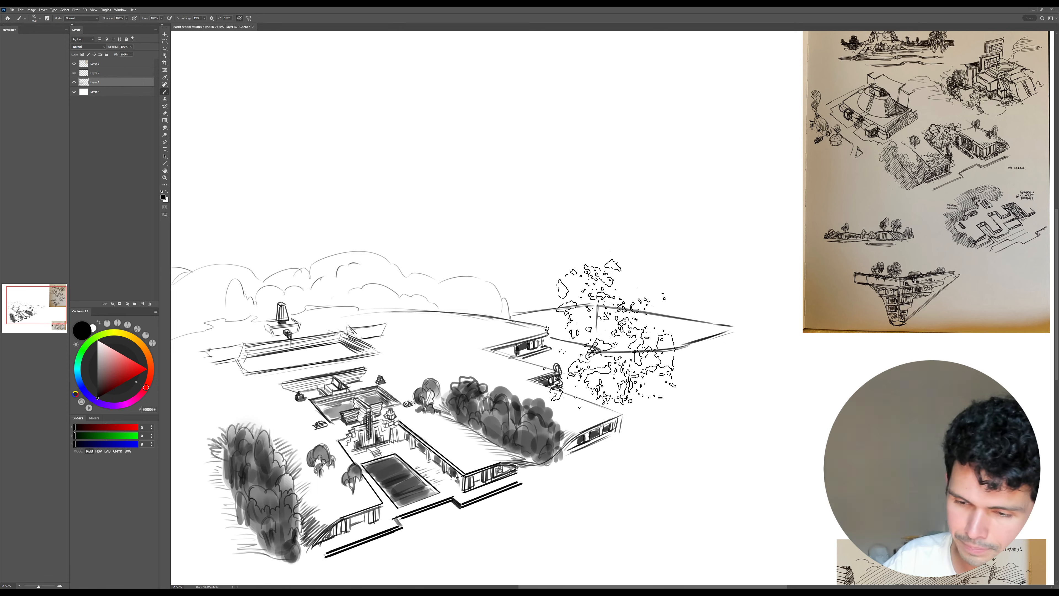
# - Open the brush preset picker over the drawing and enlarge it to show more presets
pyautogui.rightClick(602, 312)
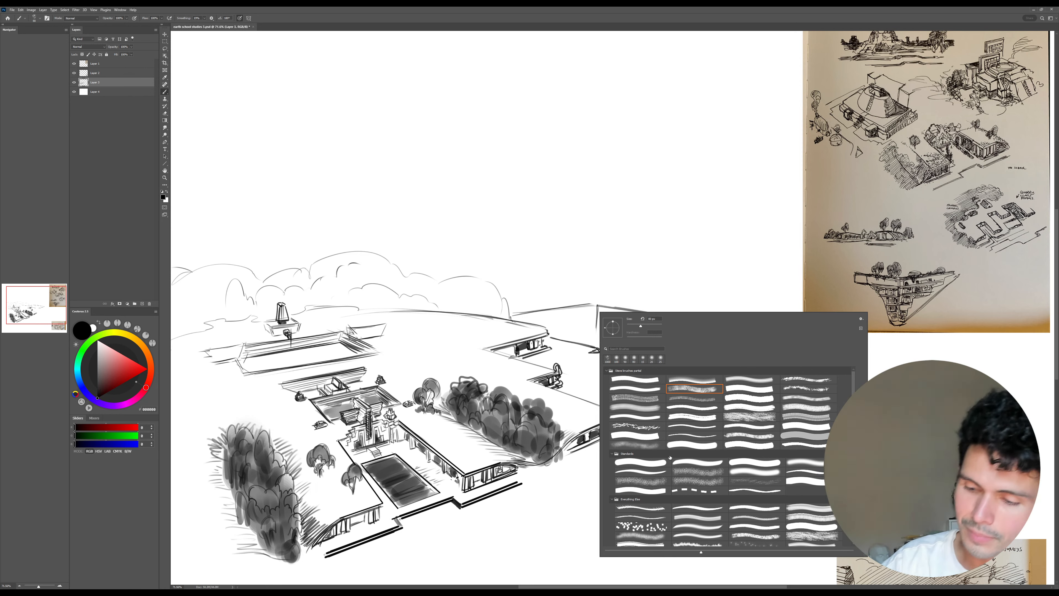
pyautogui.rightClick(435, 189)
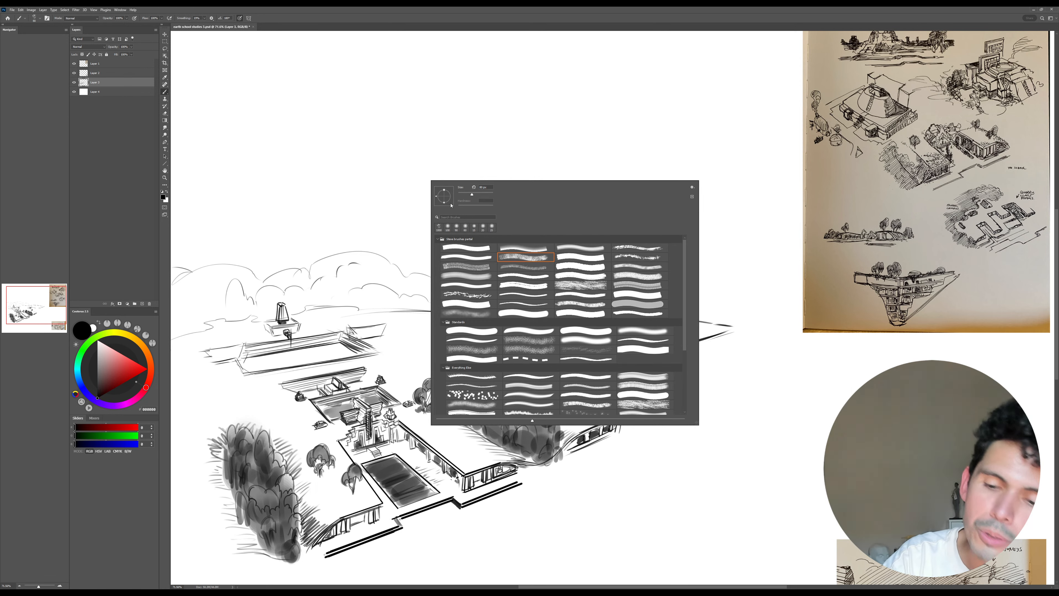
pyautogui.moveTo(696, 422); pyautogui.dragTo(729, 466)
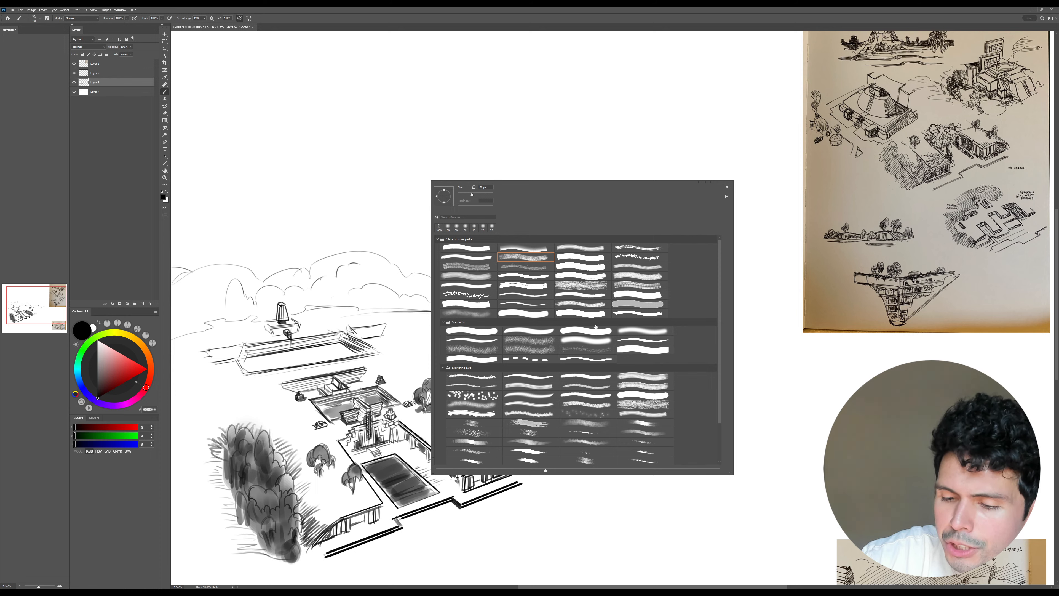
# - Set the brush preset picker to display both brush names and brush stroke previews
pyautogui.click(728, 189)
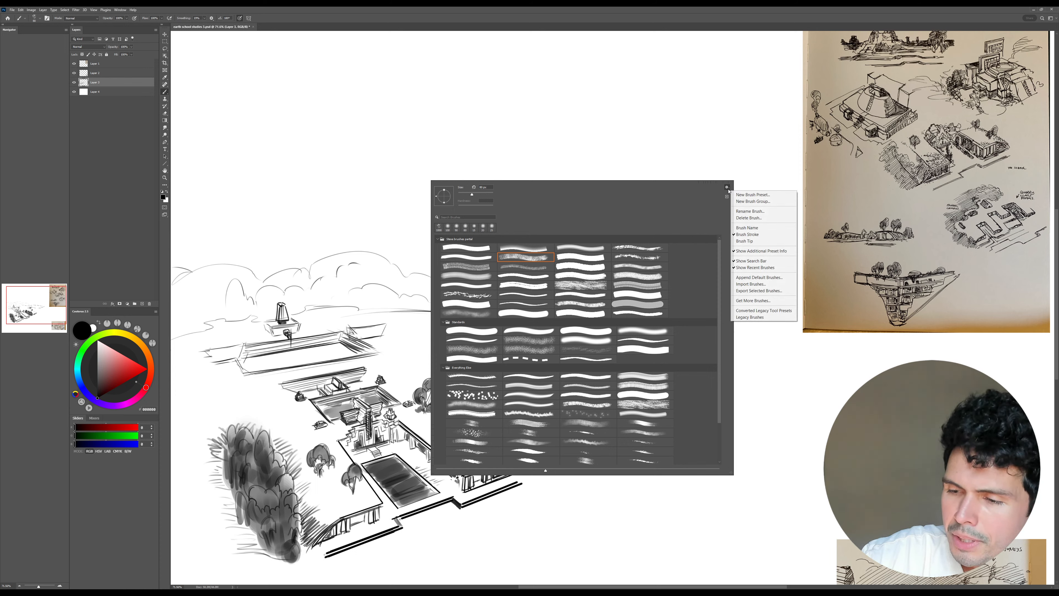
pyautogui.click(766, 228)
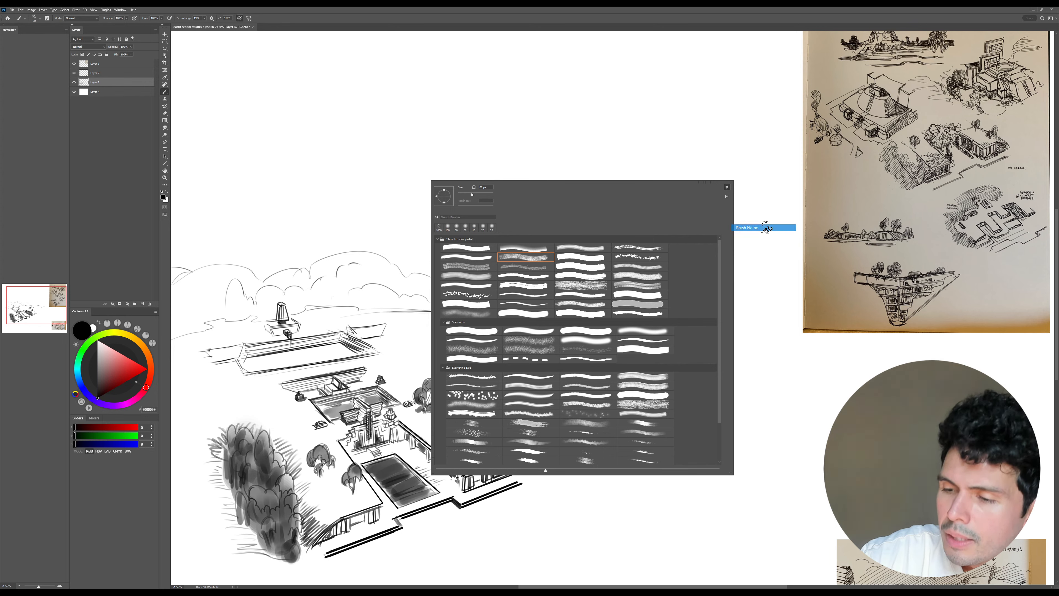
pyautogui.click(727, 190)
pyautogui.click(745, 232)
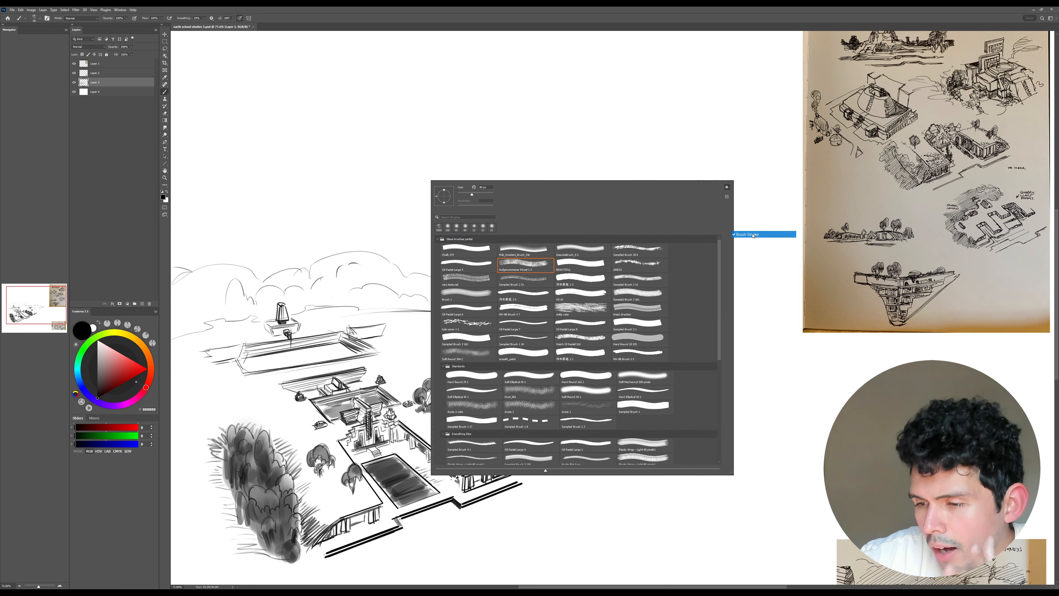
pyautogui.click(728, 189)
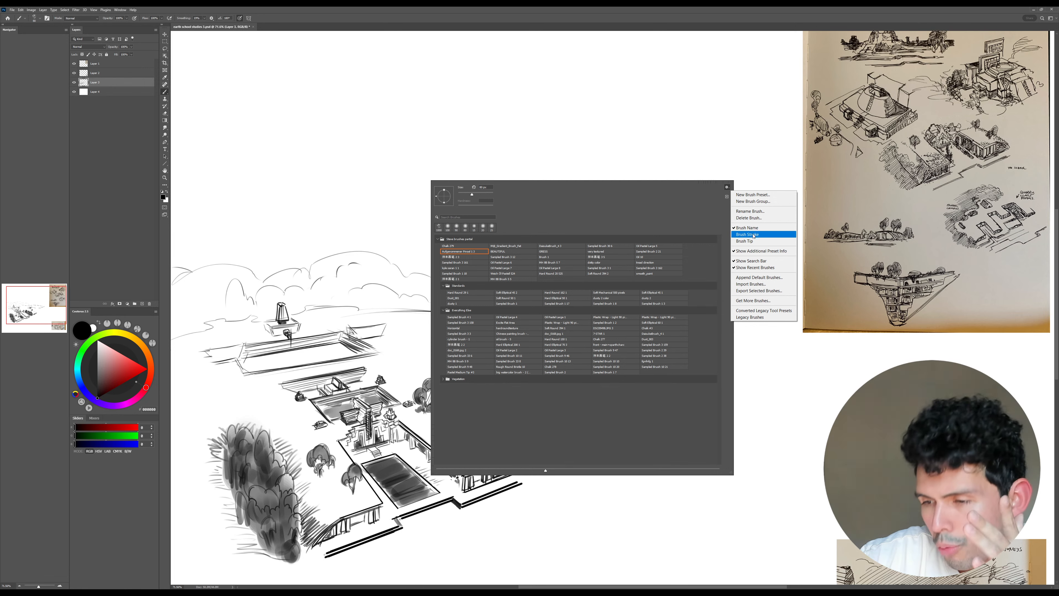
pyautogui.click(746, 233)
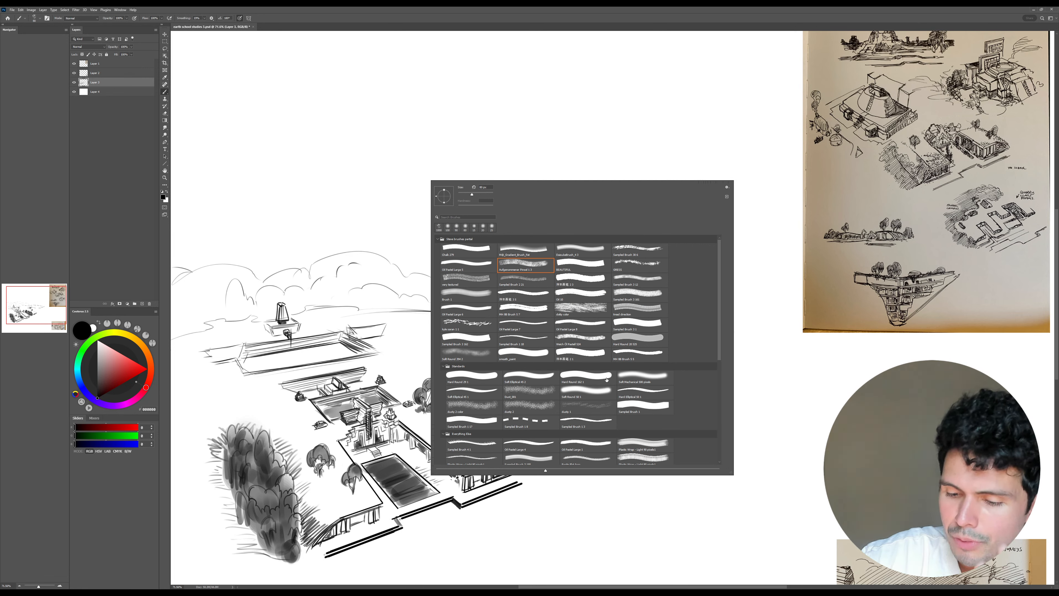
# - Hide the brush names in the preset picker and show brush tips together with the stroke previews
pyautogui.click(726, 196)
pyautogui.click(592, 203)
pyautogui.click(726, 187)
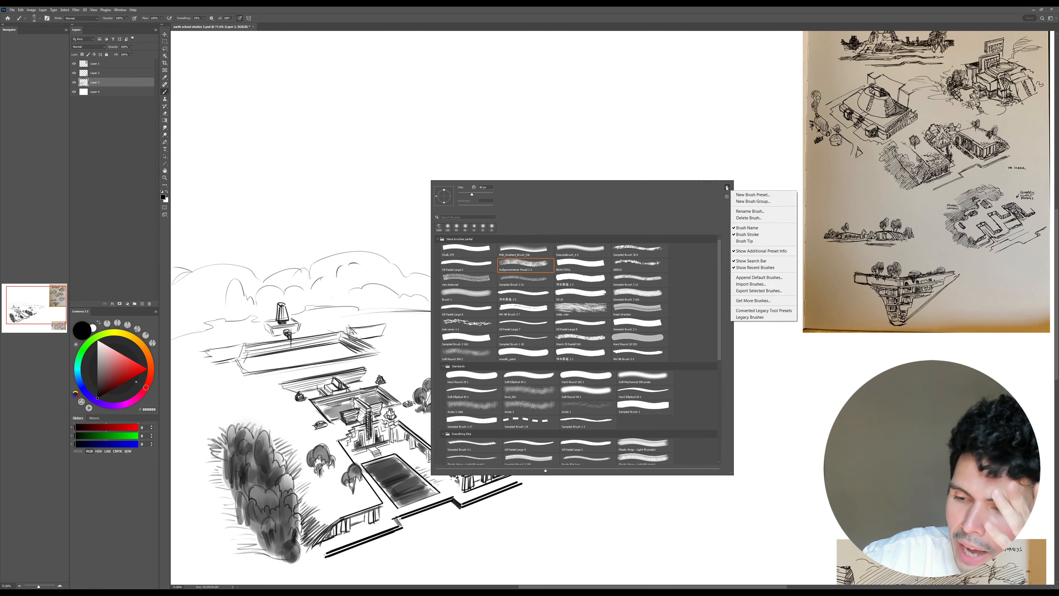
pyautogui.click(753, 228)
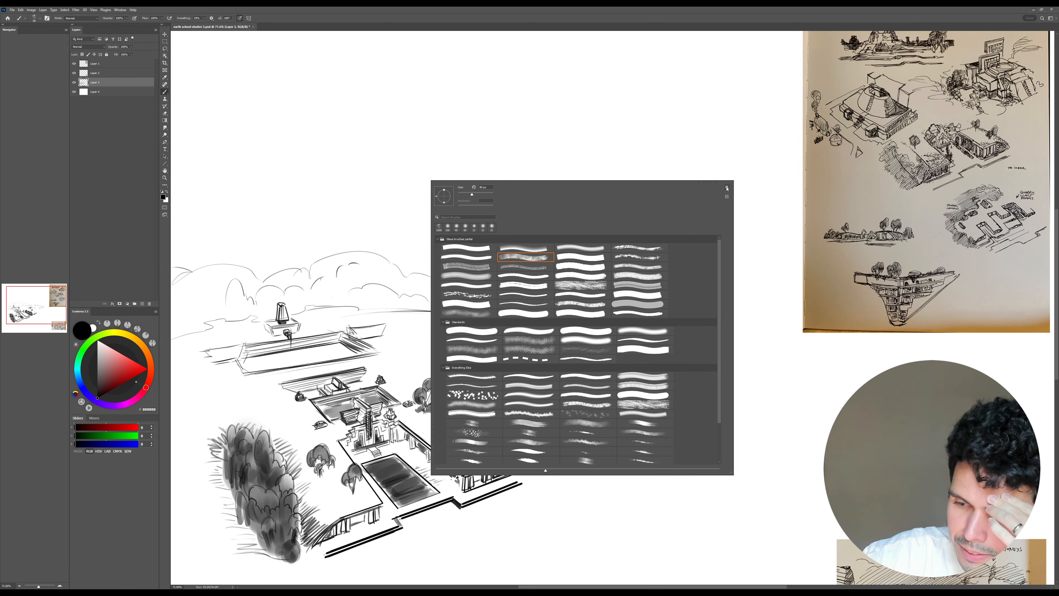
pyautogui.click(727, 187)
pyautogui.click(753, 241)
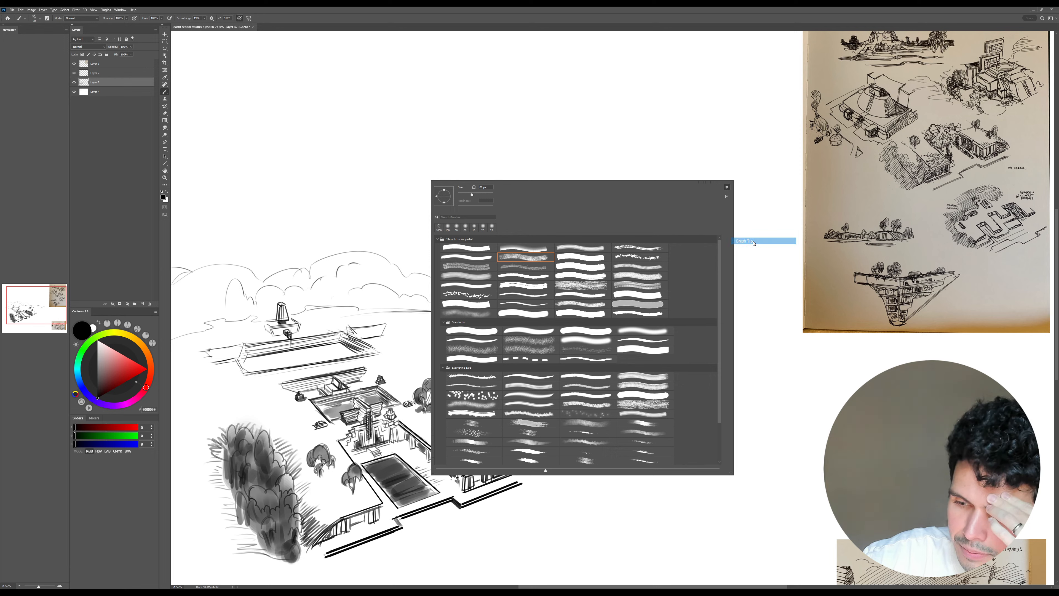
pyautogui.click(726, 187)
pyautogui.click(758, 241)
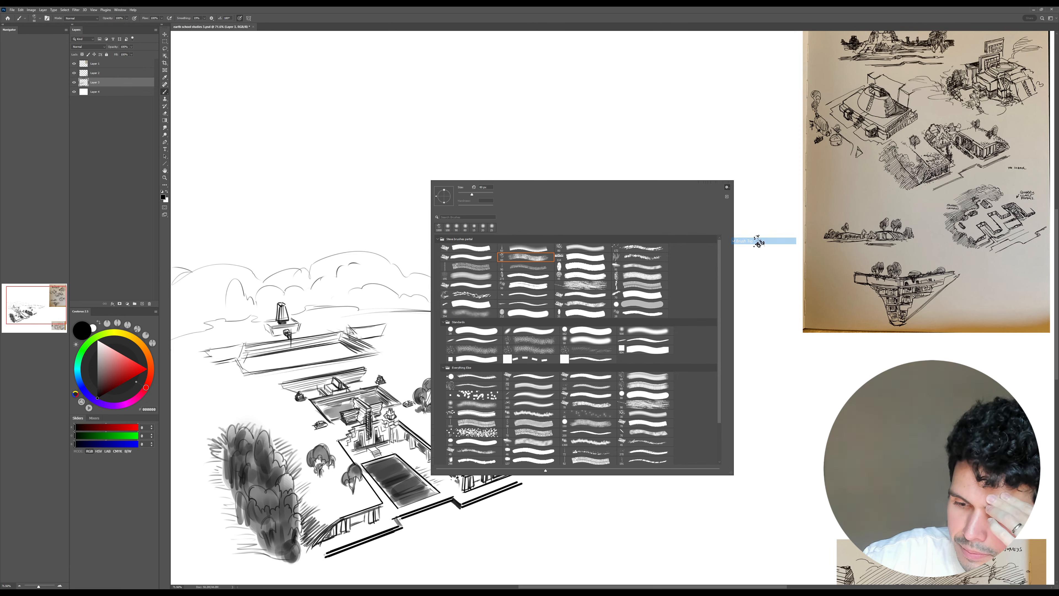
# - Toggle the picker's brush name and stroke display options, leaving only brush stroke previews shown
pyautogui.click(726, 187)
pyautogui.click(752, 227)
pyautogui.click(727, 187)
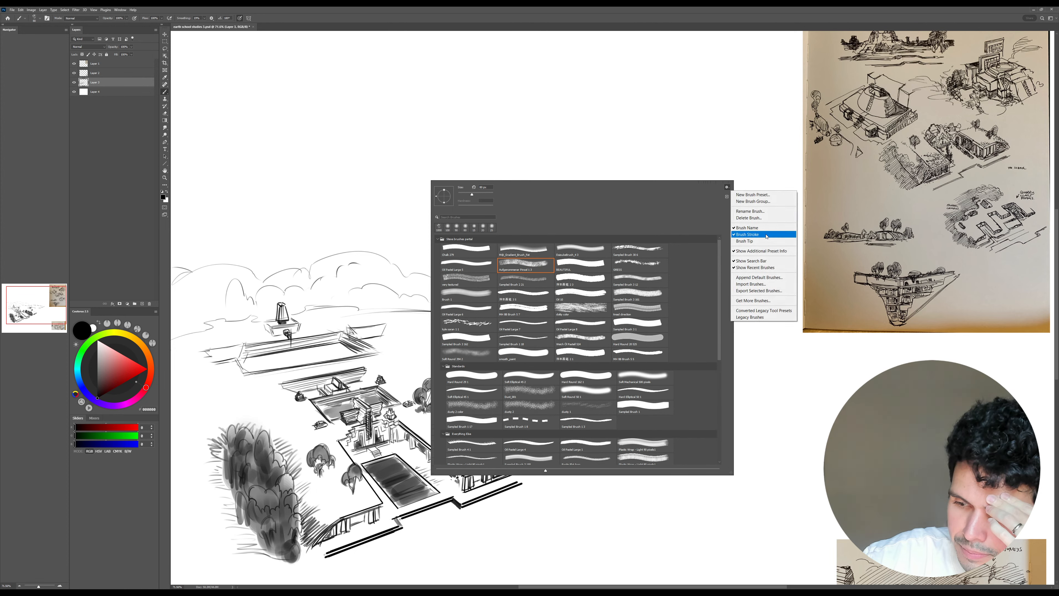
pyautogui.click(752, 234)
pyautogui.click(727, 187)
pyautogui.click(752, 235)
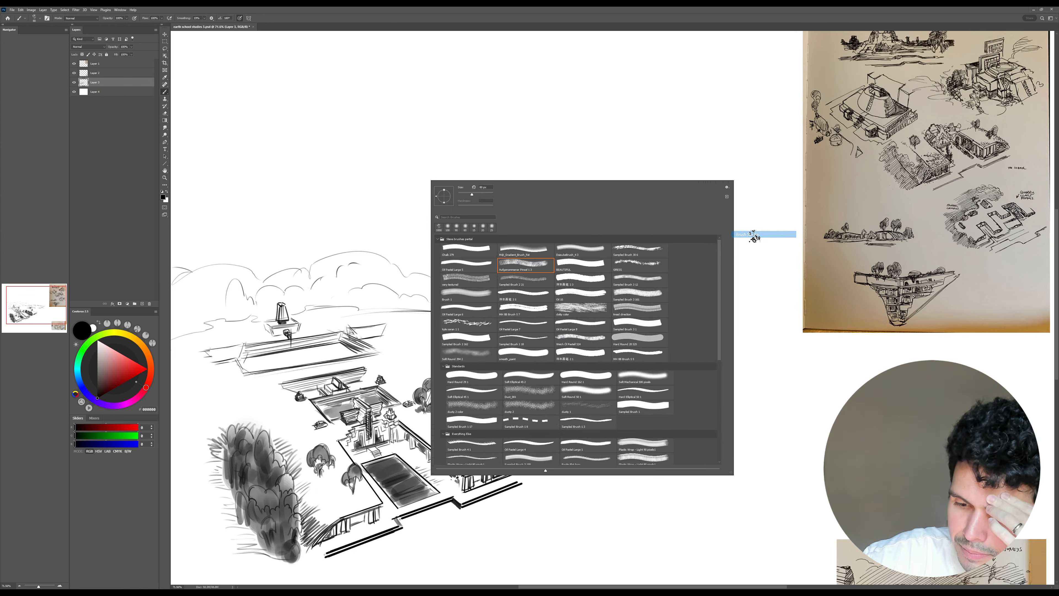
pyautogui.click(727, 187)
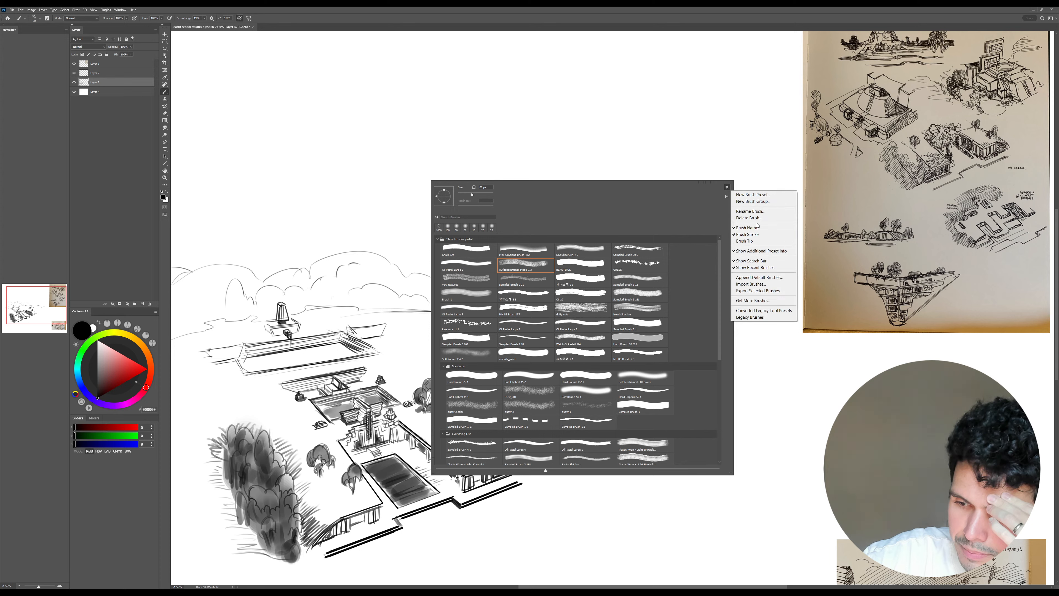
pyautogui.click(754, 227)
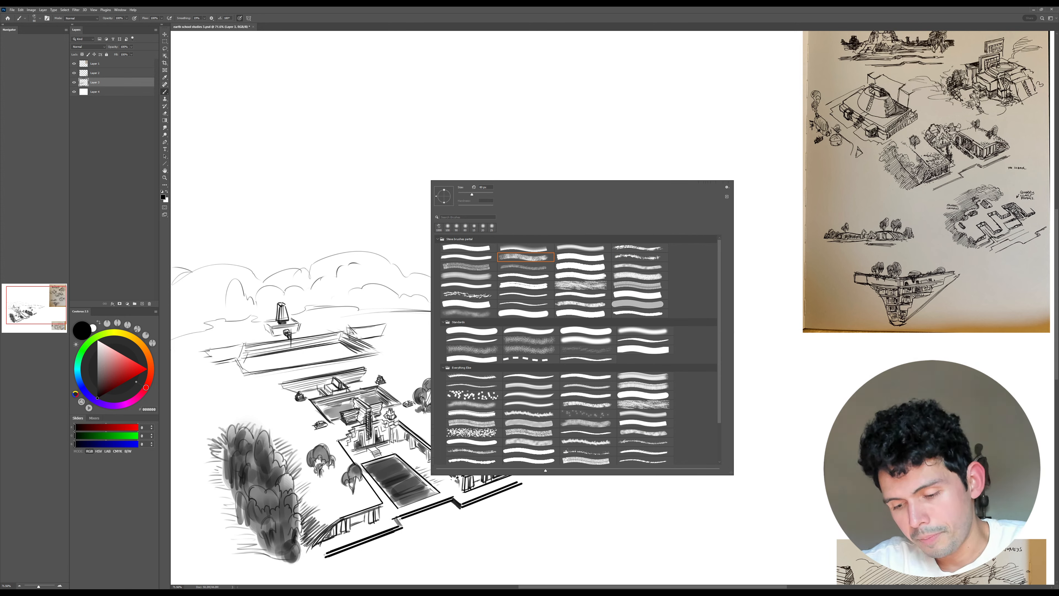
# - Search Windows for the HuionTablet app and open it
pyautogui.press('super+s')
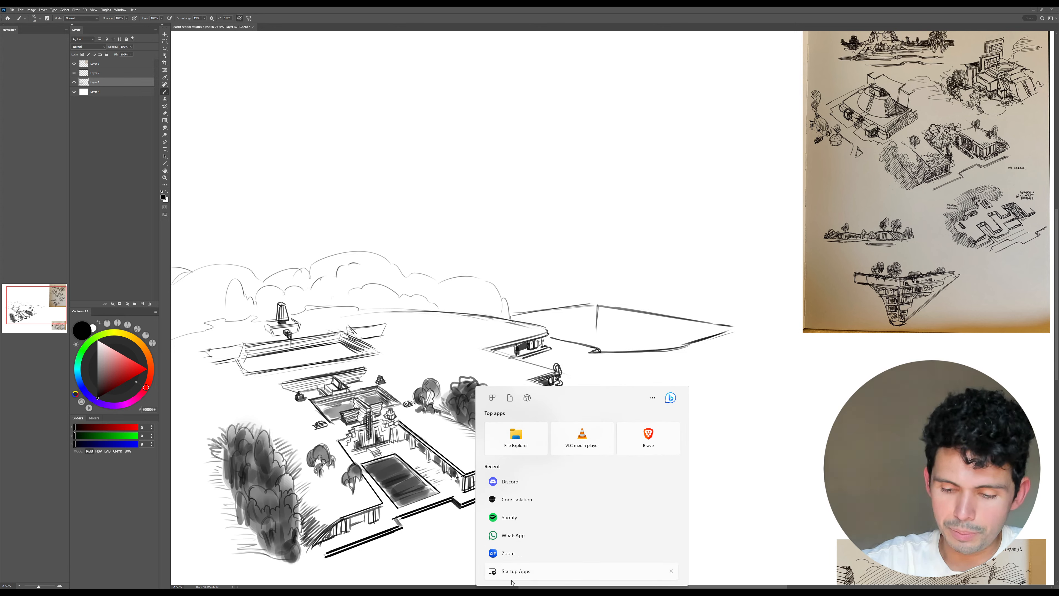
pyautogui.write('huio')
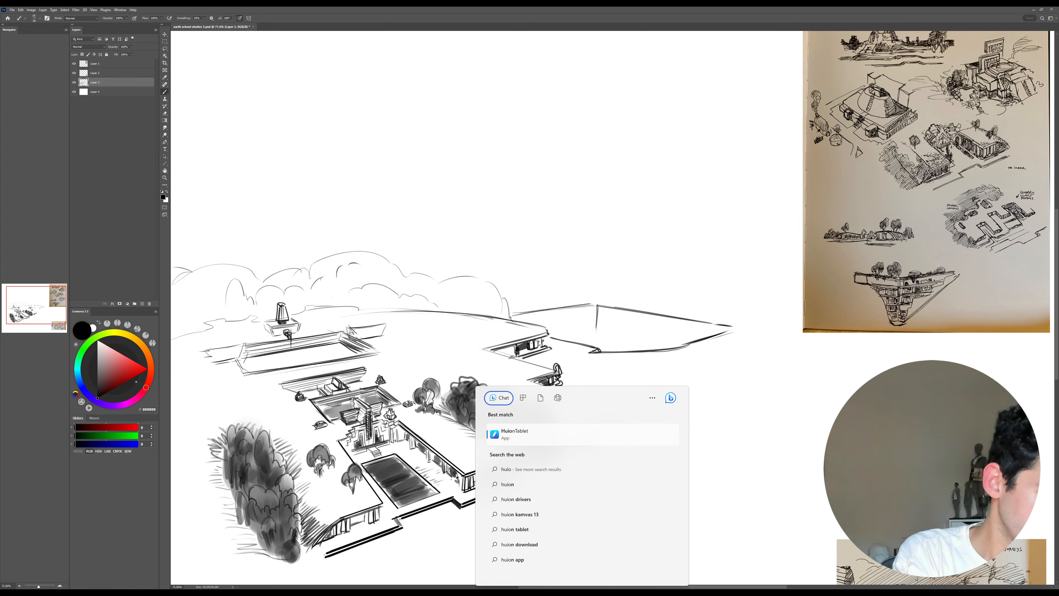
pyautogui.write('n')
pyautogui.press('Return')
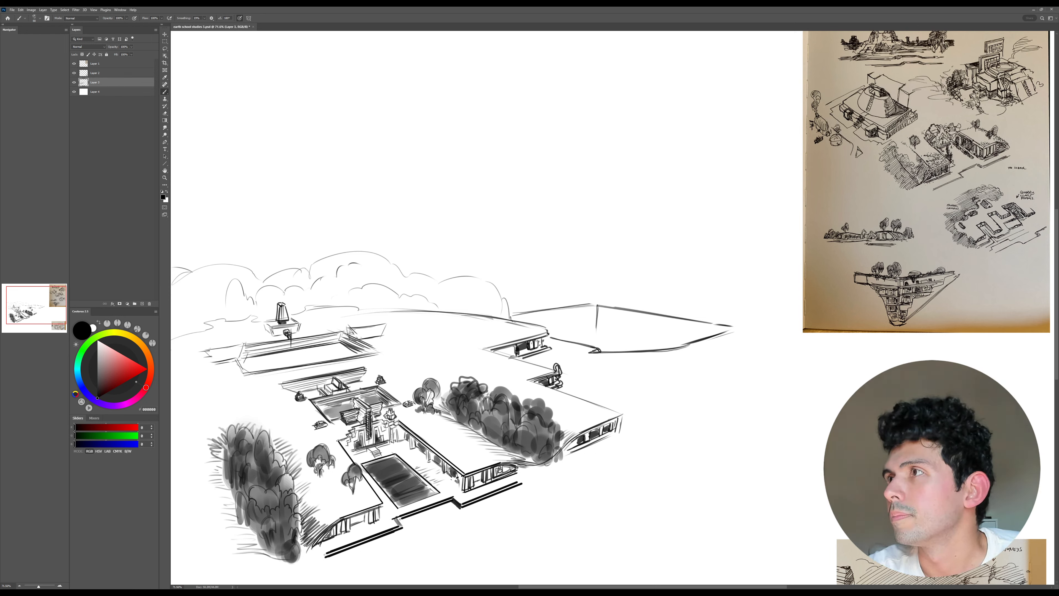
# - Reopen the brush preset picker and set it to show brush tips and brush strokes without brush names
pyautogui.rightClick(479, 214)
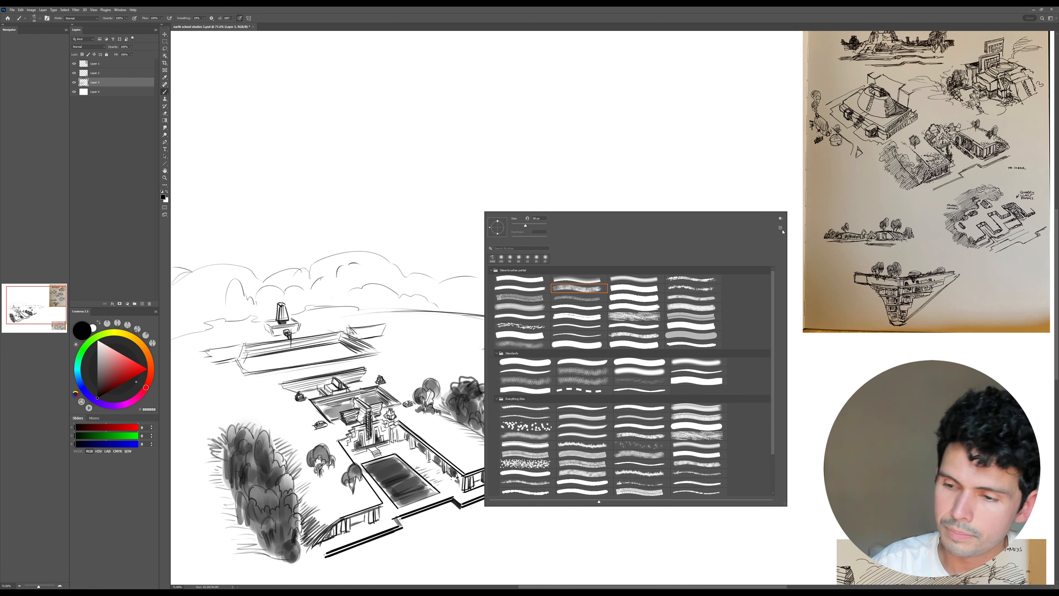
pyautogui.click(780, 218)
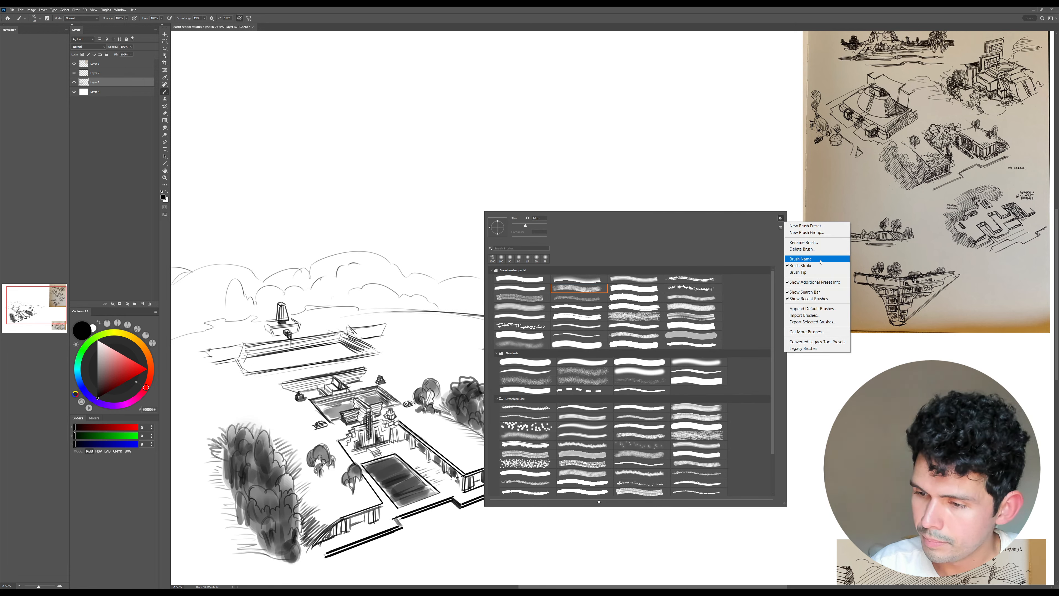
pyautogui.click(800, 259)
pyautogui.click(781, 219)
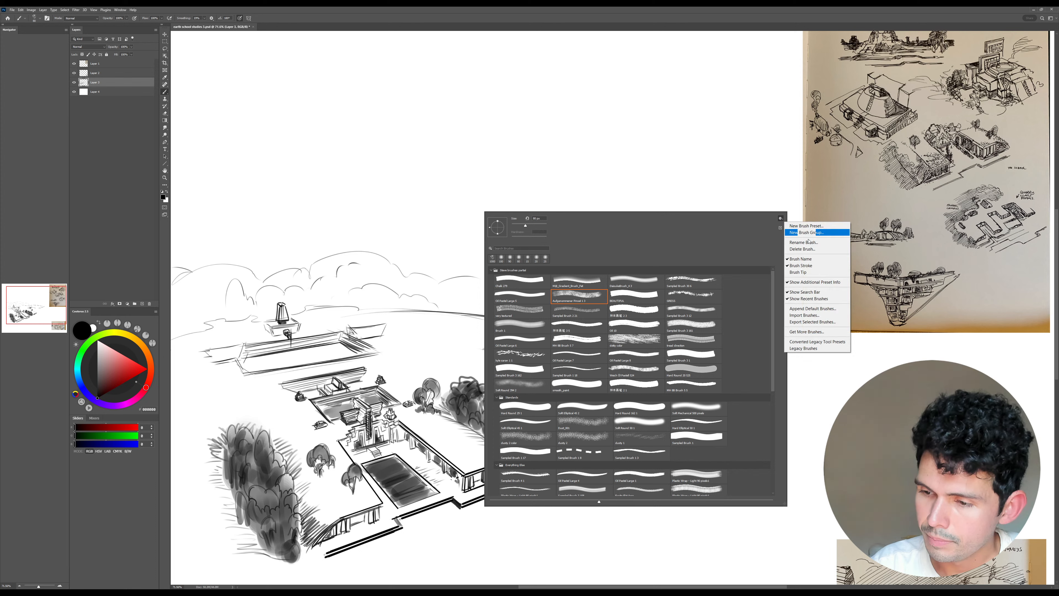
pyautogui.click(801, 267)
pyautogui.click(780, 218)
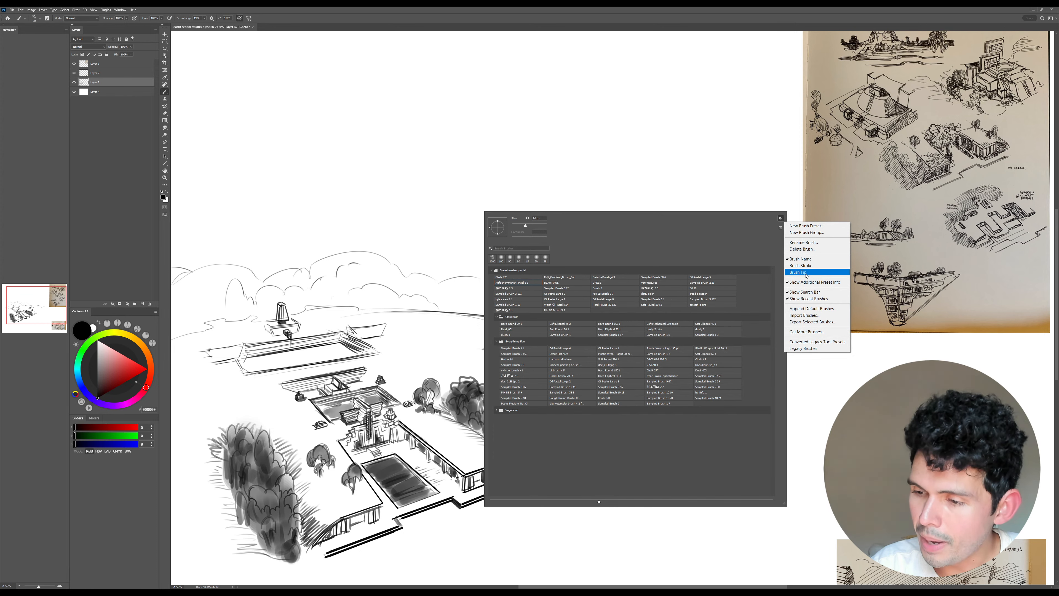
pyautogui.click(806, 271)
pyautogui.click(780, 218)
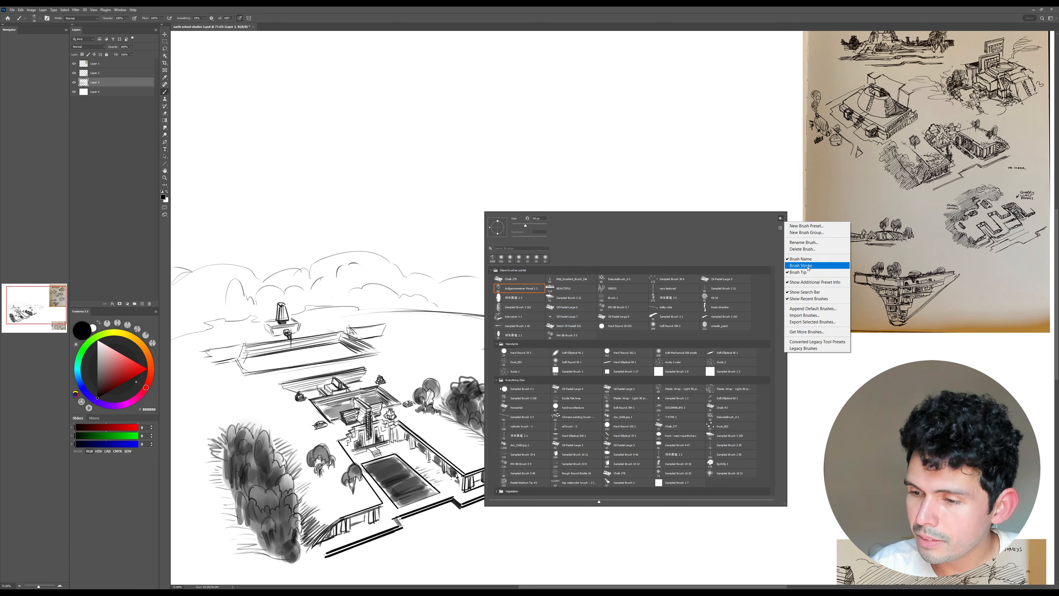
pyautogui.click(802, 259)
pyautogui.click(781, 219)
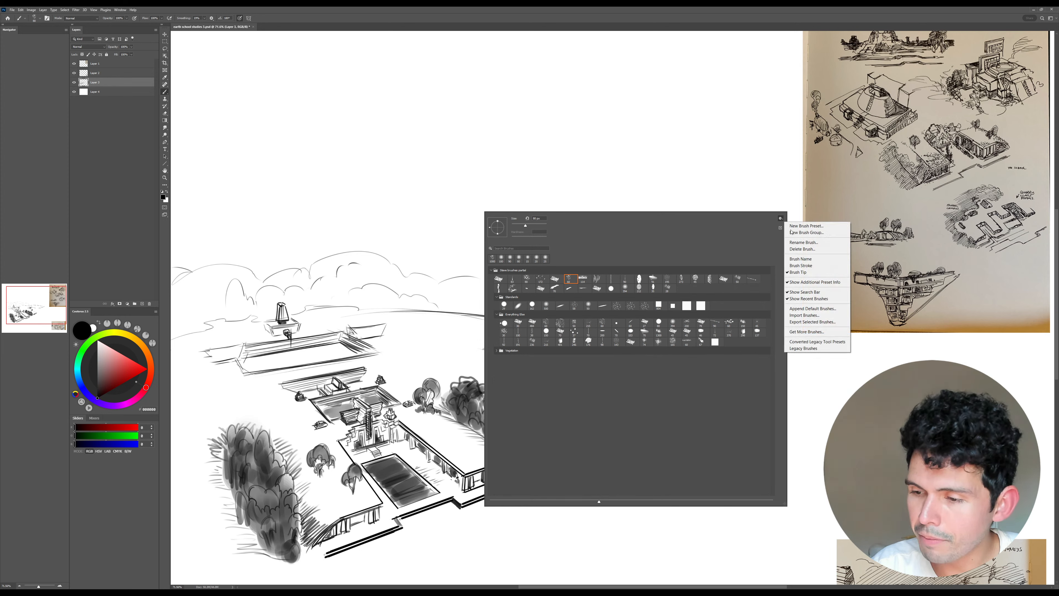
pyautogui.click(805, 265)
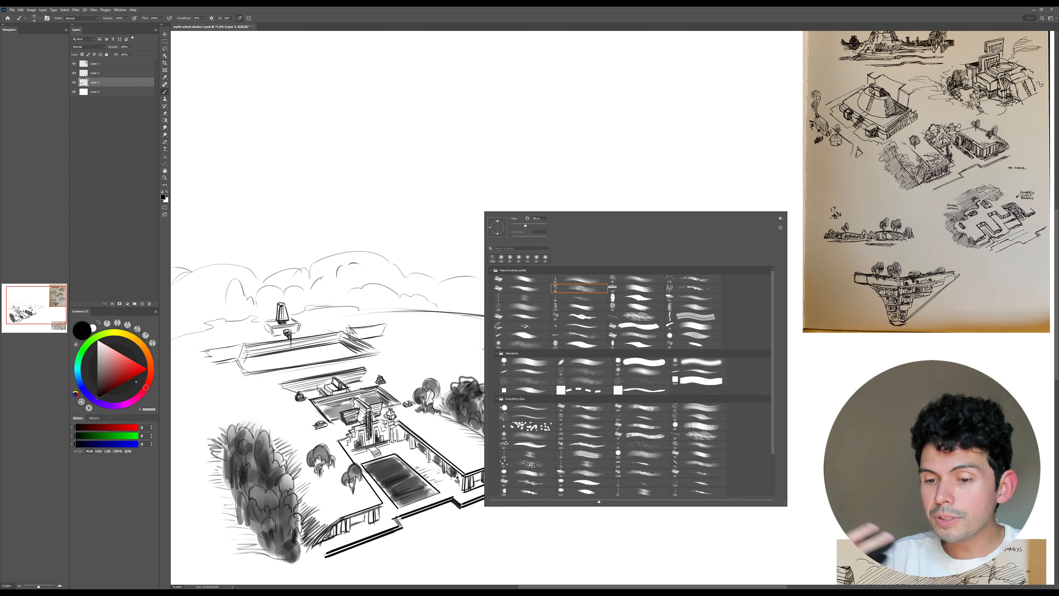
# - Choose the first hard round brush in the Standards group, test a stroke inside the far wing, and undo the stroke
pyautogui.doubleClick(529, 365)
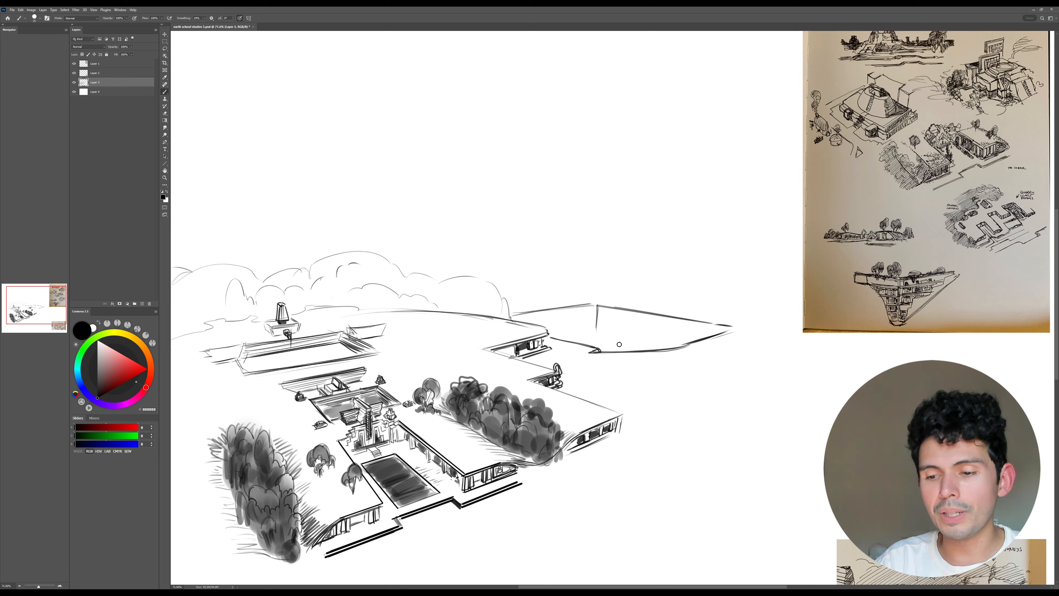
pyautogui.moveTo(633, 338); pyautogui.dragTo(695, 331)
pyautogui.hotkey('ctrl', 'z')
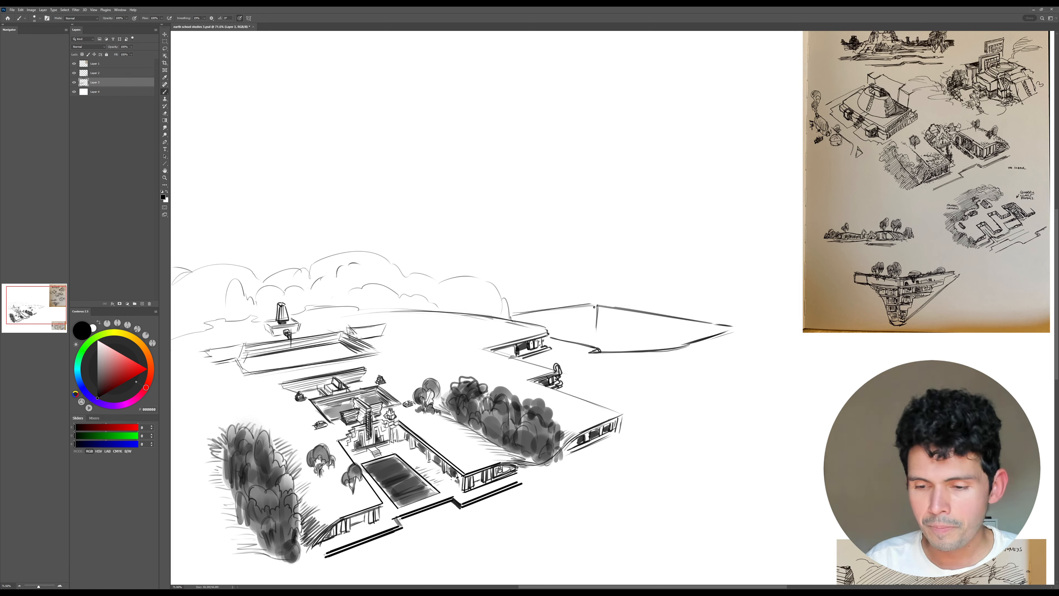
# - Strengthen the vertical corner line of the far sunken court and redraw the upper edge running from it to the court's far tip
pyautogui.moveTo(595, 310); pyautogui.dragTo(594, 345)
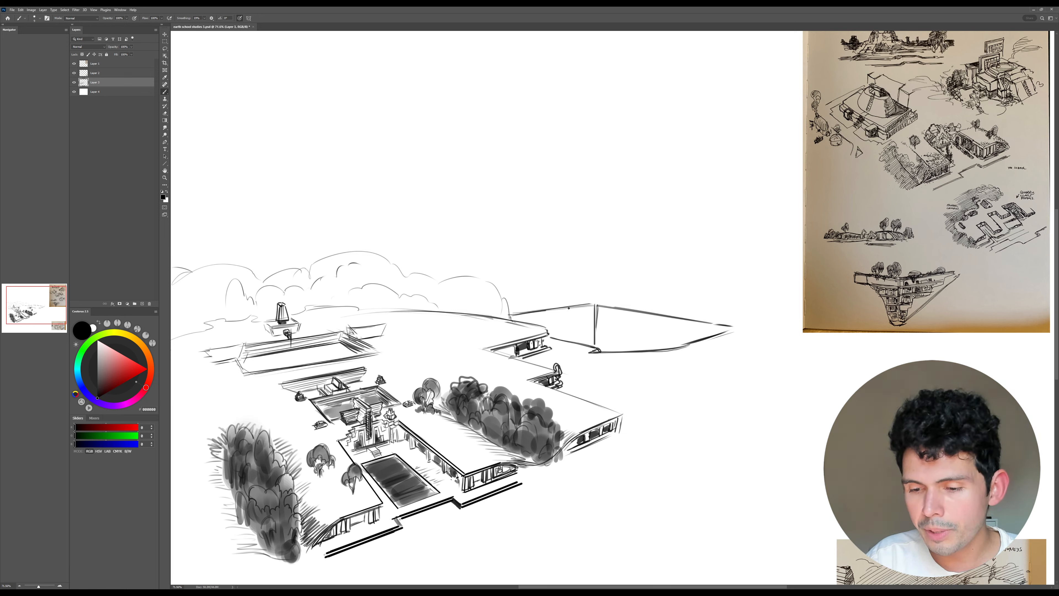
pyautogui.moveTo(597, 305); pyautogui.dragTo(739, 323)
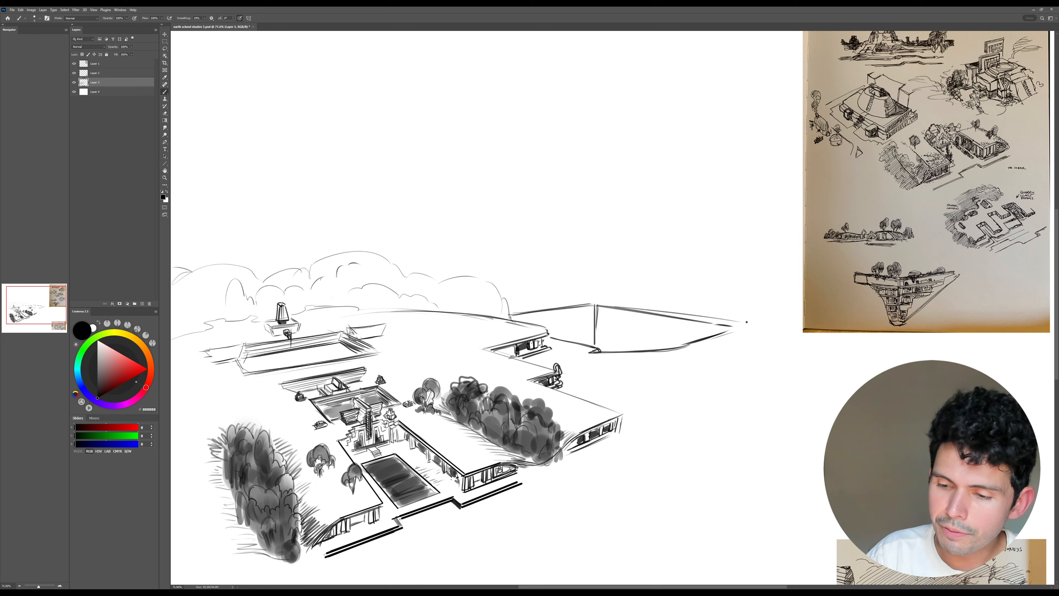
pyautogui.hotkey('ctrl', 'z')
pyautogui.moveTo(596, 305); pyautogui.dragTo(742, 329)
# - Enlarge the brush, draw receding lines along the far court's inner walls, and sketch a small opening beside the corner
pyautogui.press(']')
pyautogui.press(']')
pyautogui.moveTo(599, 317)
pyautogui.mouseDown()
pyautogui.moveTo(709, 337)
pyautogui.moveTo(650, 338)
pyautogui.moveTo(672, 342)
pyautogui.mouseUp()
pyautogui.hotkey('ctrl', 'z')
pyautogui.moveTo(599, 336); pyautogui.dragTo(647, 348)
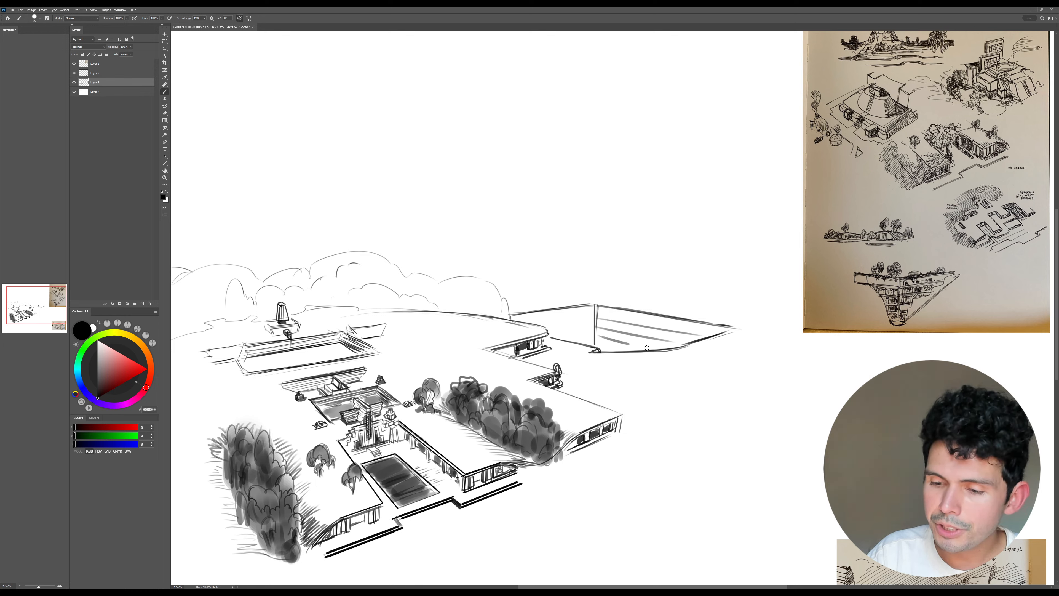
pyautogui.moveTo(550, 324)
pyautogui.mouseDown()
pyautogui.moveTo(586, 321)
pyautogui.moveTo(591, 336)
pyautogui.moveTo(625, 343)
pyautogui.mouseUp()
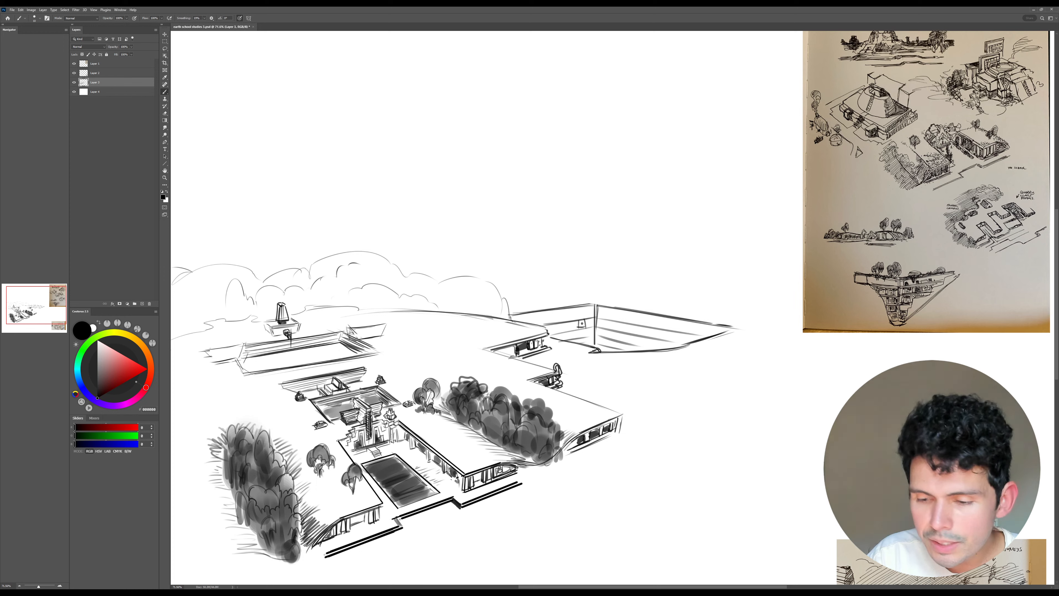
pyautogui.moveTo(577, 327)
pyautogui.mouseDown()
pyautogui.moveTo(602, 302)
pyautogui.moveTo(538, 325)
pyautogui.moveTo(592, 315)
pyautogui.mouseUp()
# - Reinforce the far court's upper edges with darker strokes and extra parallel lines behind the back wall
pyautogui.moveTo(517, 319)
pyautogui.mouseDown()
pyautogui.moveTo(595, 306)
pyautogui.moveTo(738, 328)
pyautogui.mouseUp()
pyautogui.moveTo(599, 308); pyautogui.dragTo(715, 324)
pyautogui.moveTo(512, 311); pyautogui.dragTo(560, 300)
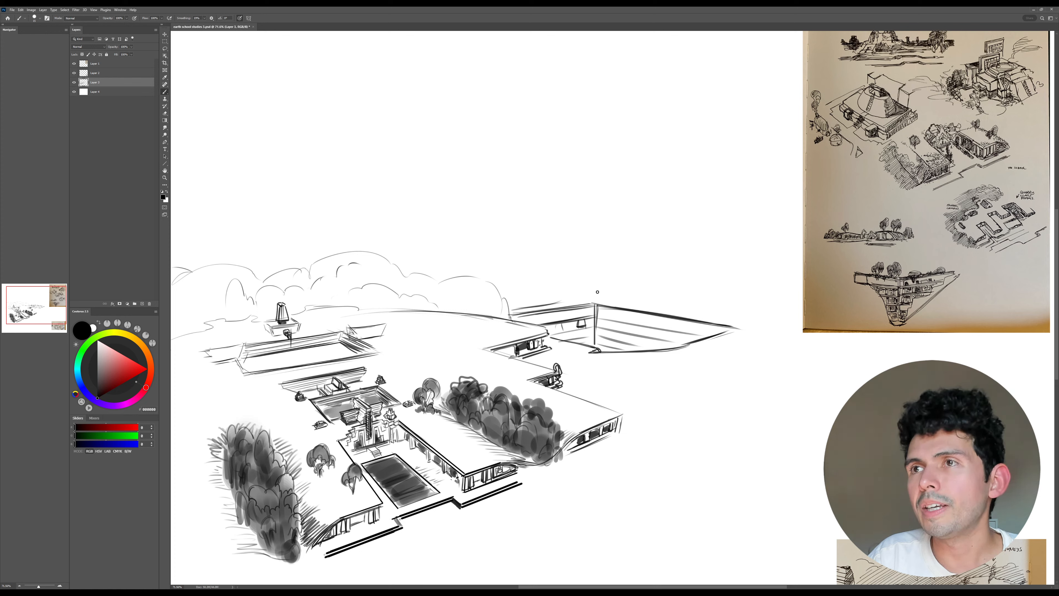
# - Sketch rounded background outlines and a ground line behind the far court, extending them toward the existing background outlines
pyautogui.moveTo(573, 299)
pyautogui.mouseDown()
pyautogui.moveTo(547, 288)
pyautogui.moveTo(586, 294)
pyautogui.moveTo(565, 261)
pyautogui.moveTo(599, 260)
pyautogui.moveTo(609, 280)
pyautogui.moveTo(590, 290)
pyautogui.moveTo(607, 276)
pyautogui.moveTo(607, 298)
pyautogui.moveTo(589, 298)
pyautogui.moveTo(657, 285)
pyautogui.moveTo(610, 276)
pyautogui.moveTo(690, 279)
pyautogui.moveTo(664, 289)
pyautogui.mouseUp()
pyautogui.moveTo(653, 309); pyautogui.dragTo(696, 306)
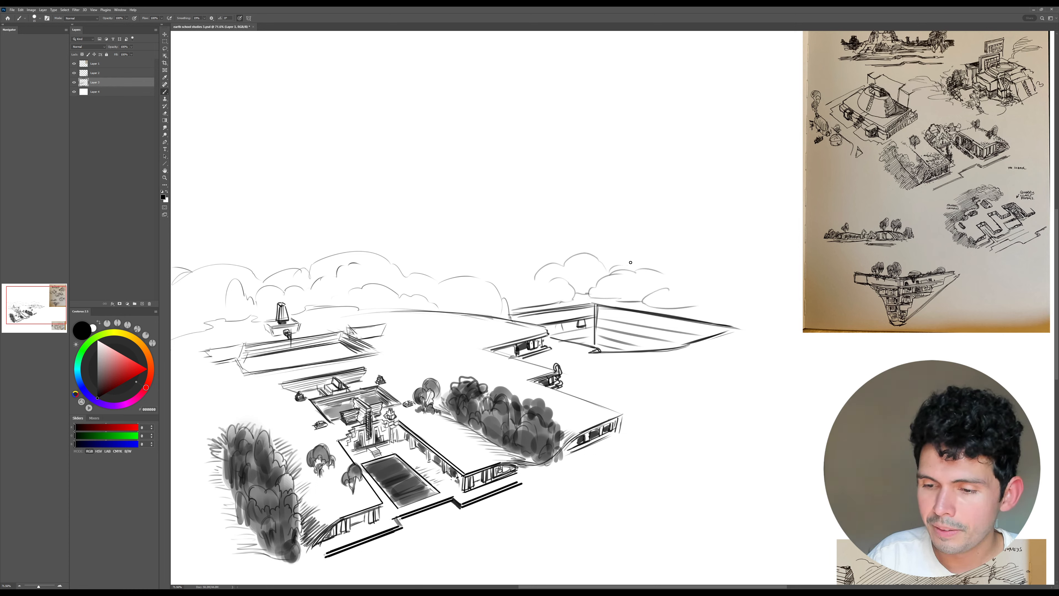
pyautogui.moveTo(631, 262)
pyautogui.mouseDown()
pyautogui.moveTo(712, 271)
pyautogui.moveTo(694, 308)
pyautogui.mouseUp()
pyautogui.moveTo(694, 308); pyautogui.dragTo(753, 317)
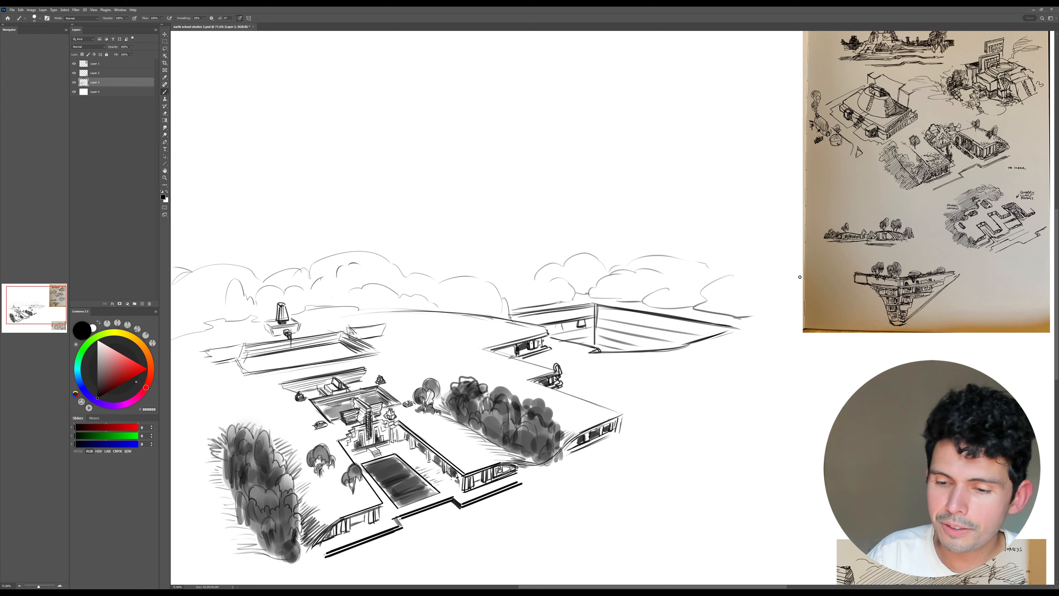
pyautogui.moveTo(537, 261); pyautogui.dragTo(488, 267)
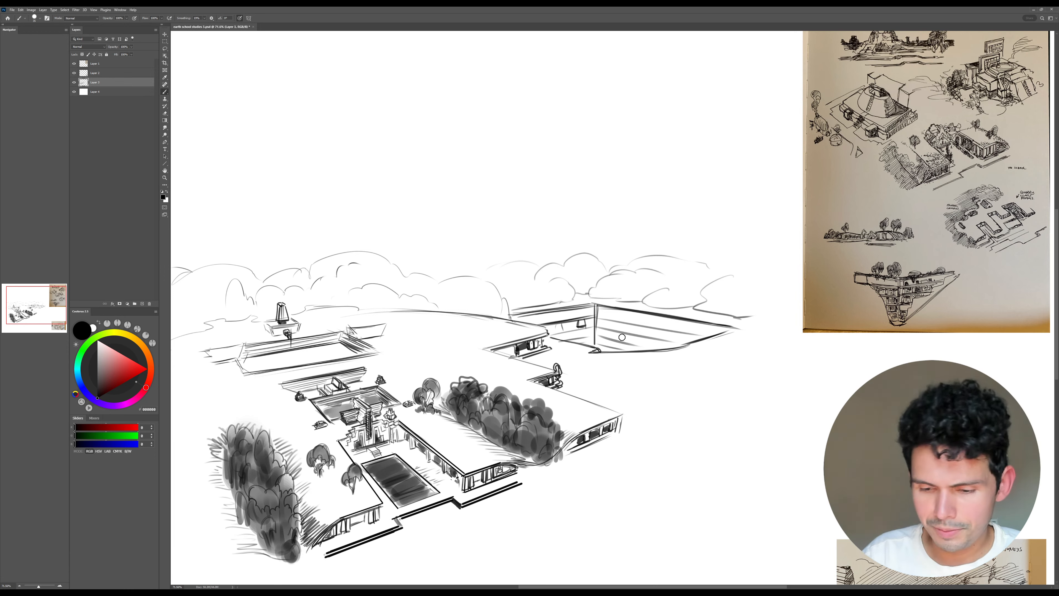
# - Shade the floor of the long rectangular court near the small tower with a larger brush in gray
pyautogui.moveTo(621, 338); pyautogui.dragTo(663, 303)
pyautogui.moveTo(452, 303); pyautogui.dragTo(573, 267)
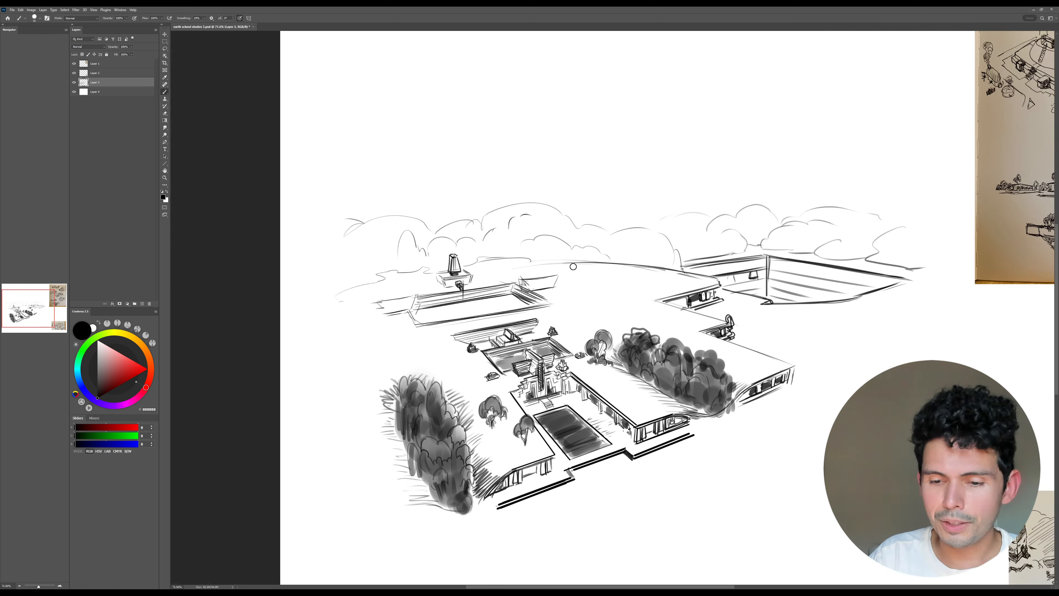
pyautogui.moveTo(442, 311)
pyautogui.mouseDown()
pyautogui.moveTo(513, 302)
pyautogui.moveTo(463, 306)
pyautogui.mouseUp()
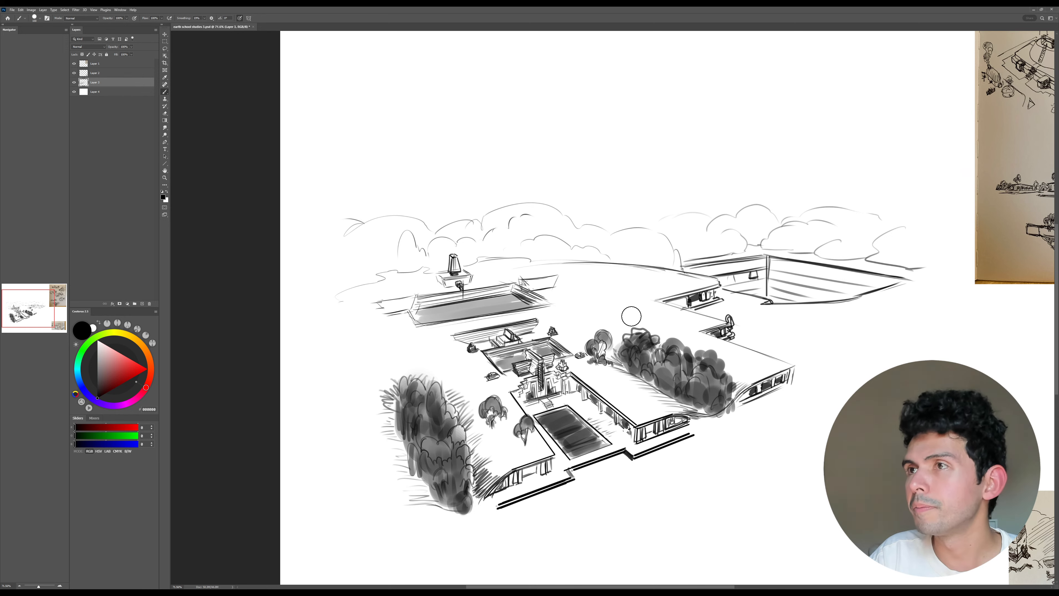
# - Save the drawing and zoom out to show the whole sketch beside its reference pages
pyautogui.moveTo(651, 345); pyautogui.dragTo(570, 367)
pyautogui.hotkey('ctrl', 's')
pyautogui.keyDown('ctrl'); pyautogui.click(608, 350); pyautogui.keyUp('ctrl')
pyautogui.moveTo(690, 365); pyautogui.dragTo(596, 347)
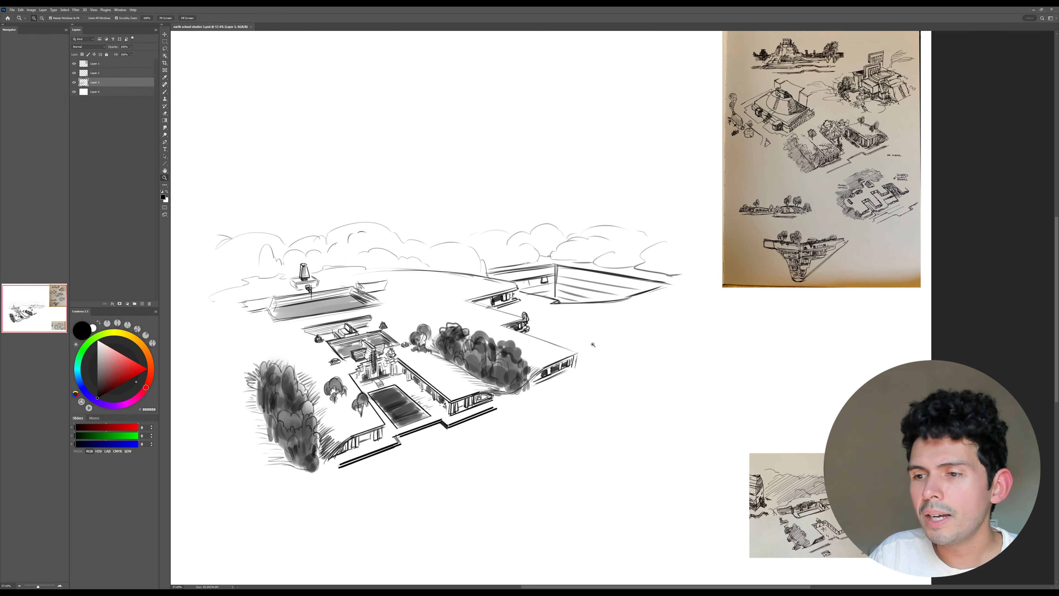
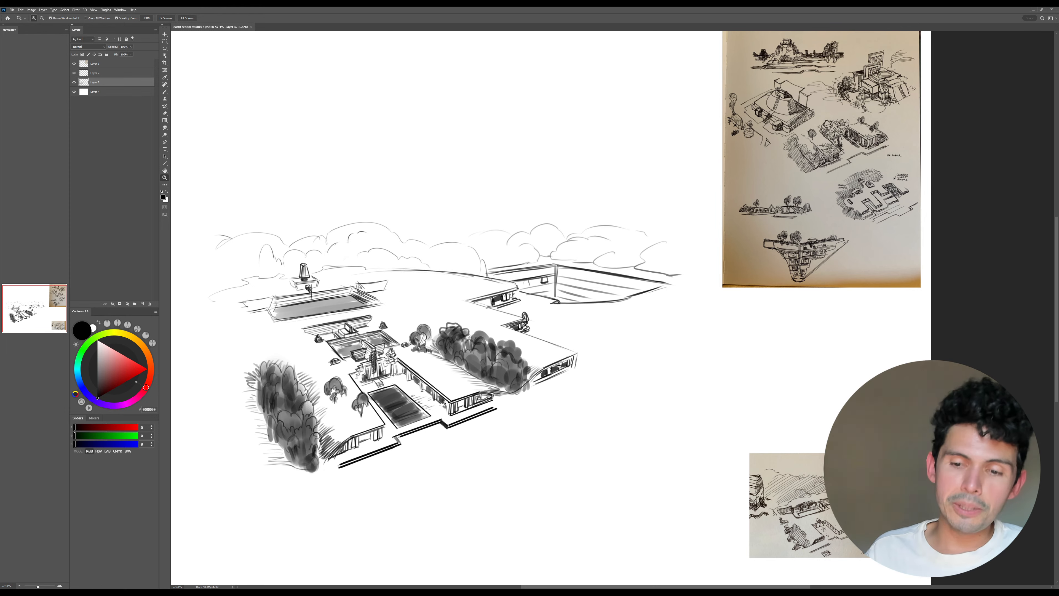
# - Return to the Brush tool, reselect the first hard round preset in the Standards group, and increase the brush size
pyautogui.press('b')
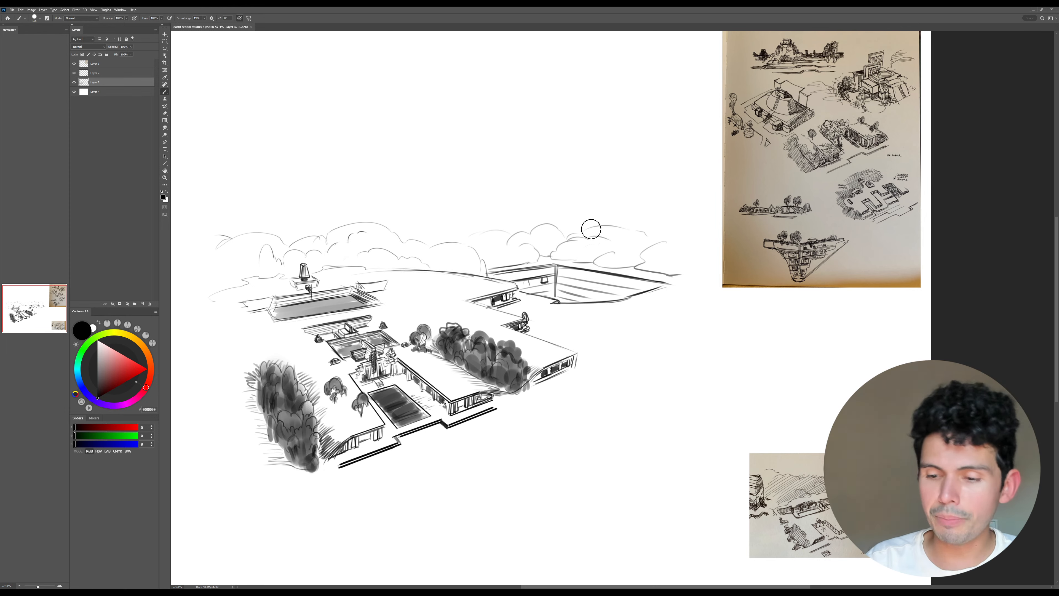
pyautogui.rightClick(660, 335)
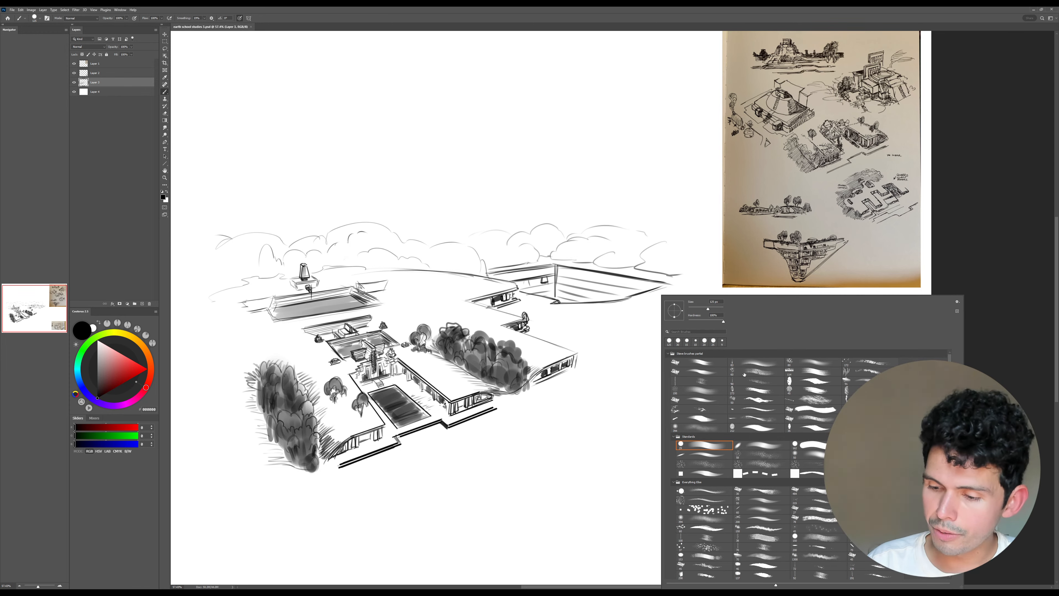
pyautogui.doubleClick(723, 447)
pyautogui.press(']')
pyautogui.press(']')
pyautogui.press(']')
pyautogui.press(']')
pyautogui.press(']')
pyautogui.press(']')
pyautogui.press(']')
pyautogui.press(']')
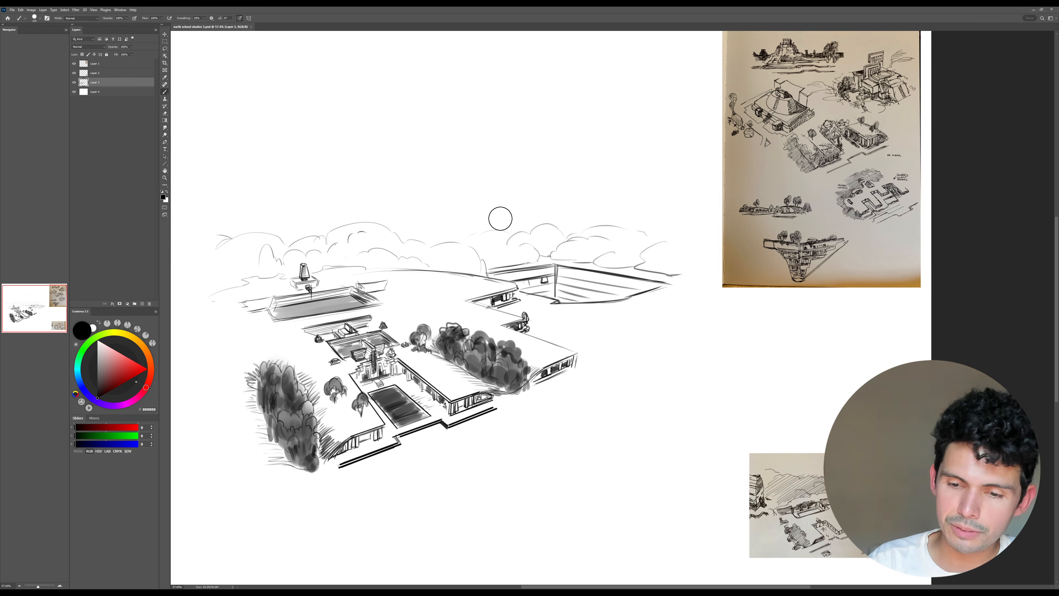
# - Try zigzag strokes above the sketch with the hard round brush at two sizes, undoing each set of strokes
pyautogui.moveTo(538, 186)
pyautogui.mouseDown()
pyautogui.moveTo(480, 141)
pyautogui.moveTo(364, 173)
pyautogui.mouseUp()
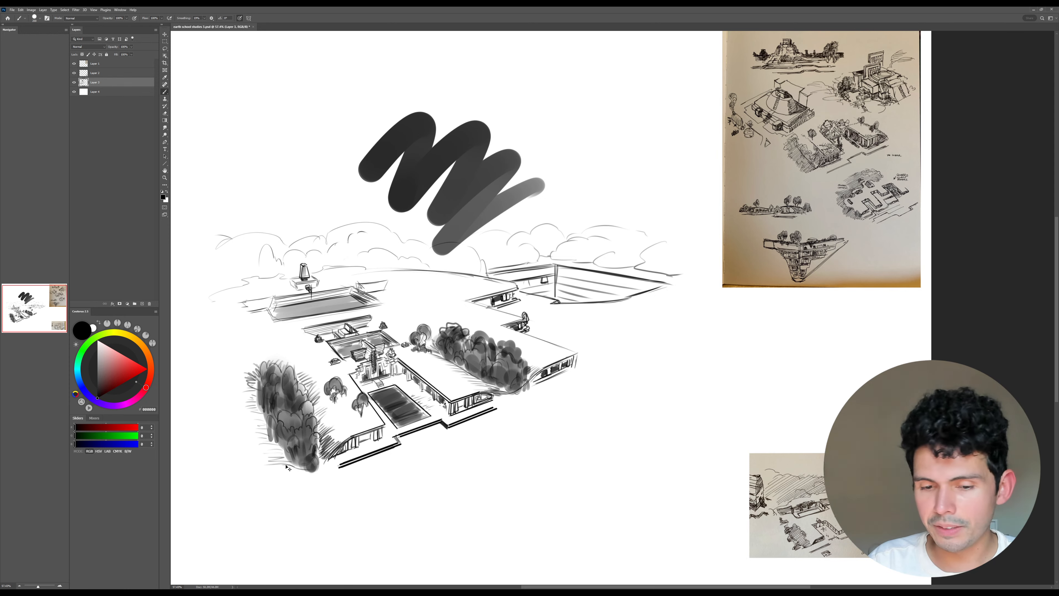
pyautogui.hotkey('ctrl', 'z')
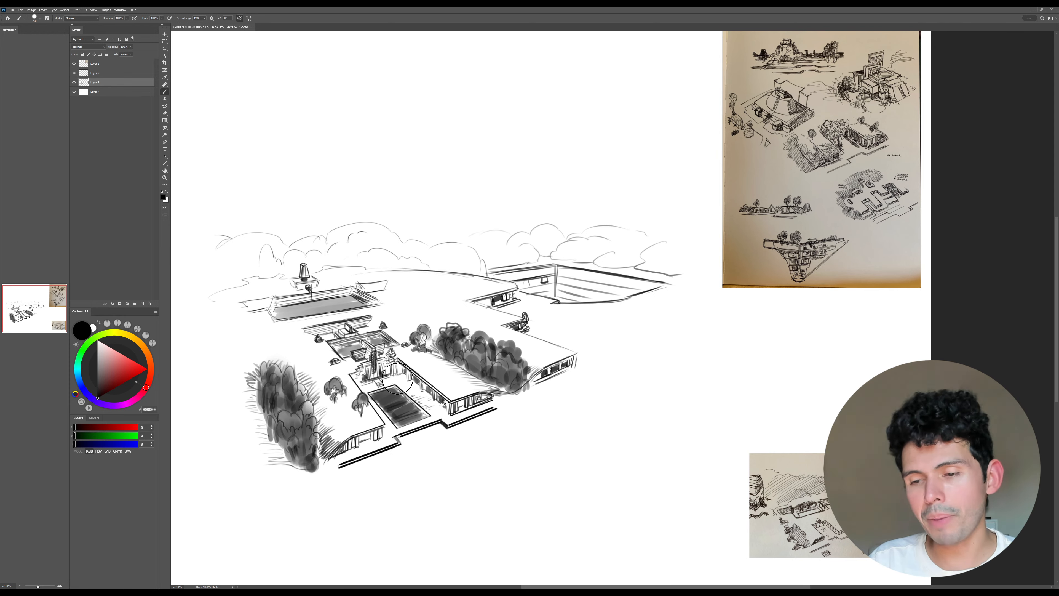
pyautogui.press(']')
pyautogui.press(']')
pyautogui.press(']')
pyautogui.press(']')
pyautogui.press(']')
pyautogui.press(']')
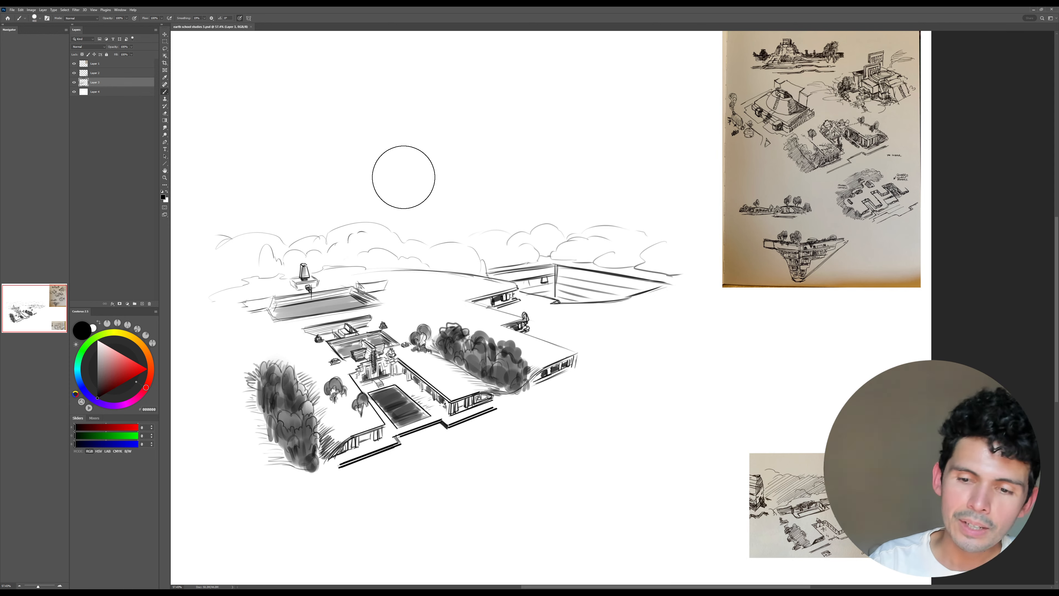
pyautogui.moveTo(302, 158)
pyautogui.mouseDown()
pyautogui.moveTo(493, 140)
pyautogui.moveTo(338, 118)
pyautogui.moveTo(626, 154)
pyautogui.moveTo(496, 154)
pyautogui.moveTo(463, 205)
pyautogui.moveTo(348, 214)
pyautogui.mouseUp()
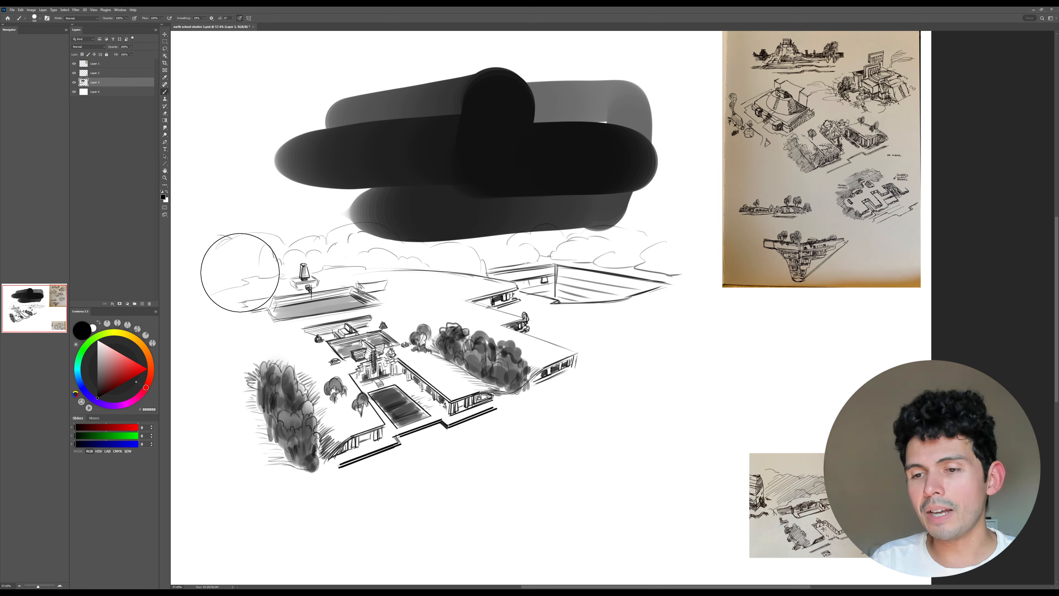
pyautogui.hotkey('ctrl', 'z')
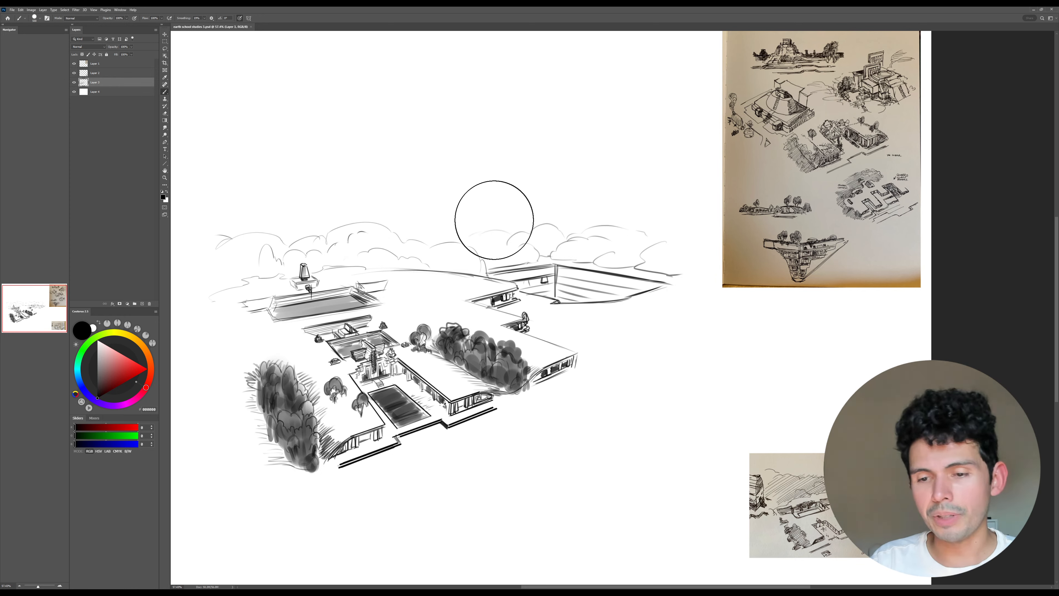
# - Select a textured brush preset from the first group, enlarge it, and try broad gray strokes over the sketch before undoing them
pyautogui.rightClick(509, 225)
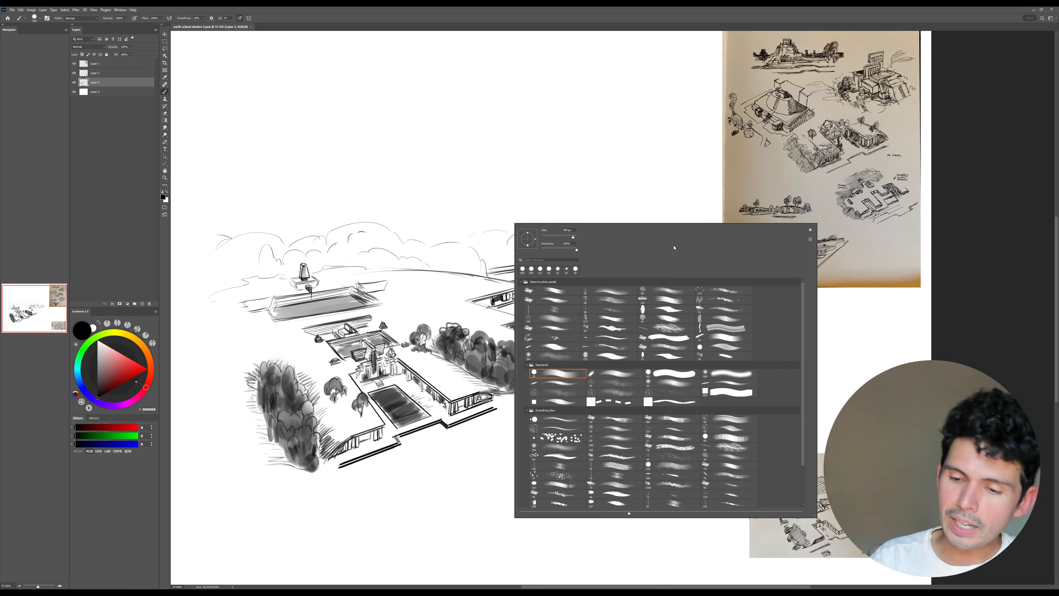
pyautogui.doubleClick(731, 320)
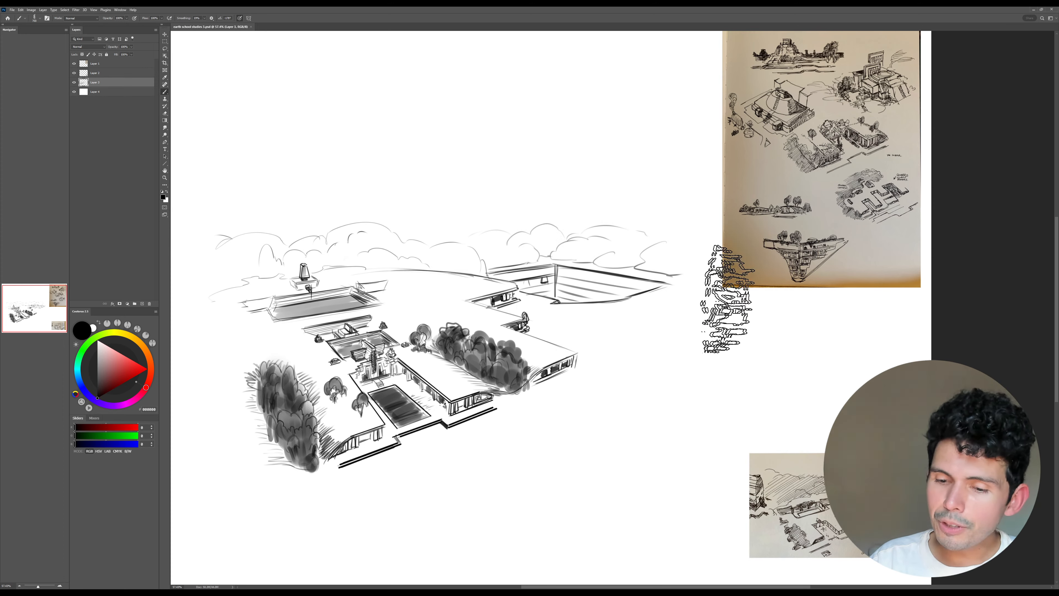
pyautogui.press(']')
pyautogui.press(']')
pyautogui.press(']')
pyautogui.press(']')
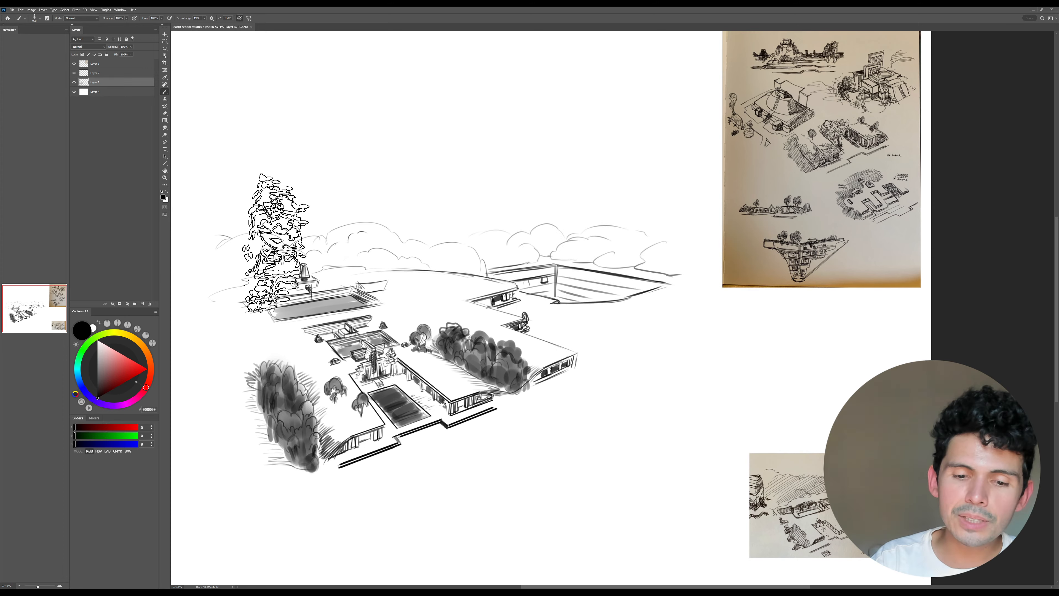
pyautogui.moveTo(479, 137)
pyautogui.mouseDown()
pyautogui.moveTo(284, 479)
pyautogui.moveTo(392, 501)
pyautogui.moveTo(492, 479)
pyautogui.moveTo(633, 292)
pyautogui.mouseUp()
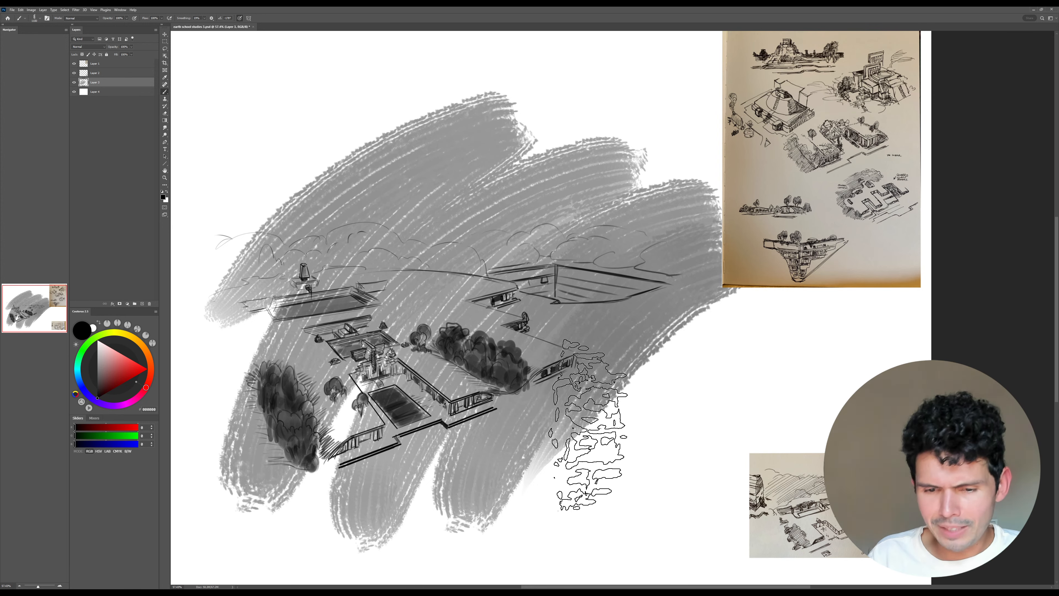
pyautogui.hotkey('ctrl', 'z')
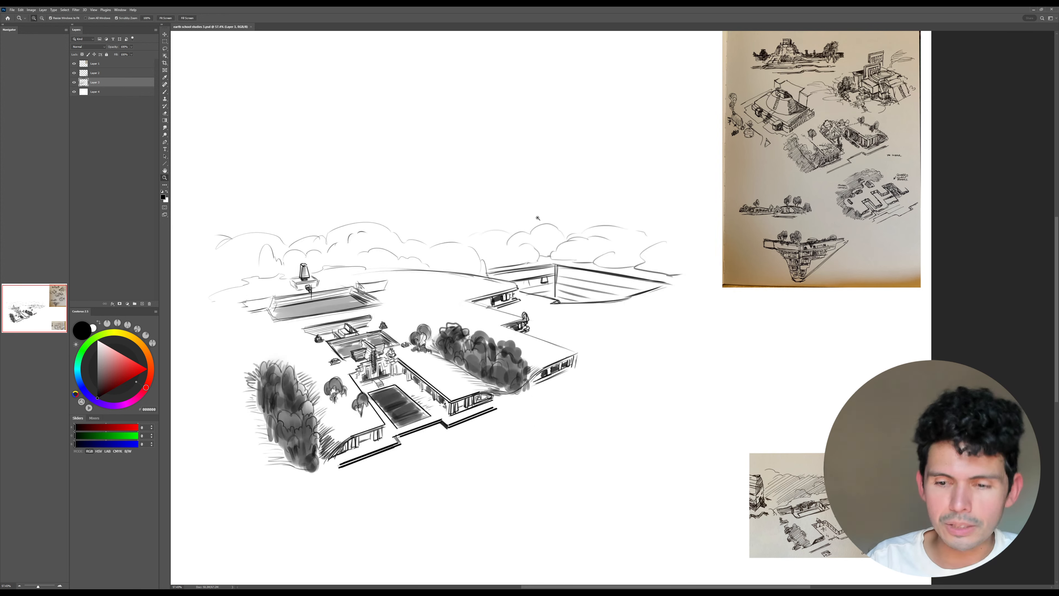
# - Shrink the textured brush, paint a dark patch in the empty sky above the background outlines, and blend it with the Mixer Brush
pyautogui.moveTo(540, 217); pyautogui.dragTo(555, 212)
pyautogui.press('[')
pyautogui.press('[')
pyautogui.press('[')
pyautogui.press('[')
pyautogui.press('[')
pyautogui.press('[')
pyautogui.press('[')
pyautogui.press('[')
pyautogui.press('[')
pyautogui.press('[')
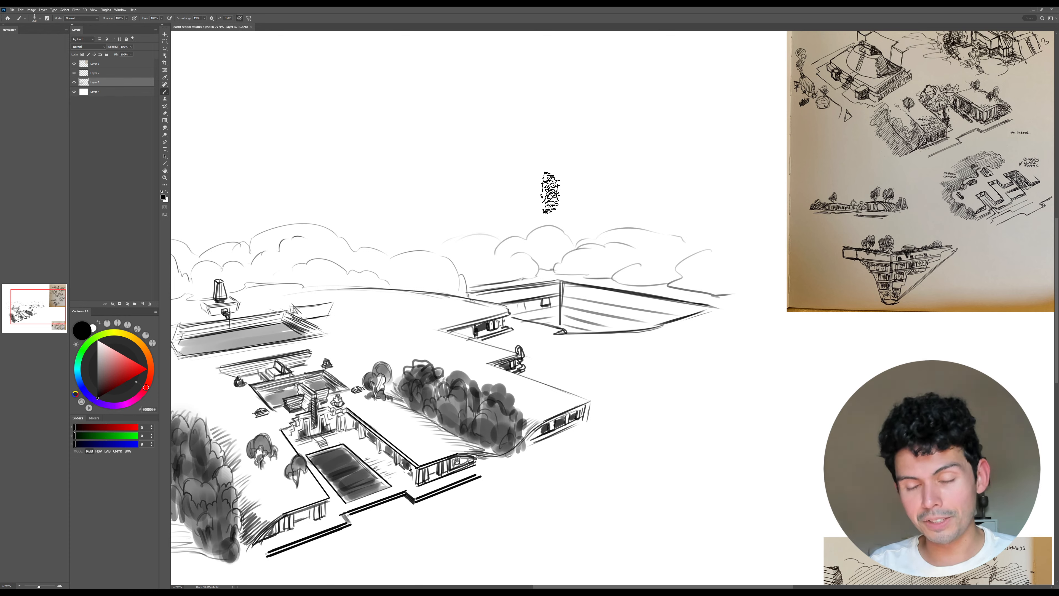
pyautogui.moveTo(442, 201)
pyautogui.mouseDown()
pyautogui.moveTo(462, 185)
pyautogui.moveTo(489, 189)
pyautogui.moveTo(465, 163)
pyautogui.moveTo(422, 193)
pyautogui.moveTo(428, 183)
pyautogui.moveTo(428, 198)
pyautogui.moveTo(490, 159)
pyautogui.moveTo(498, 192)
pyautogui.moveTo(475, 203)
pyautogui.moveTo(479, 190)
pyautogui.moveTo(442, 240)
pyautogui.mouseUp()
pyautogui.press('r')
pyautogui.hotkey('shift', 'b')
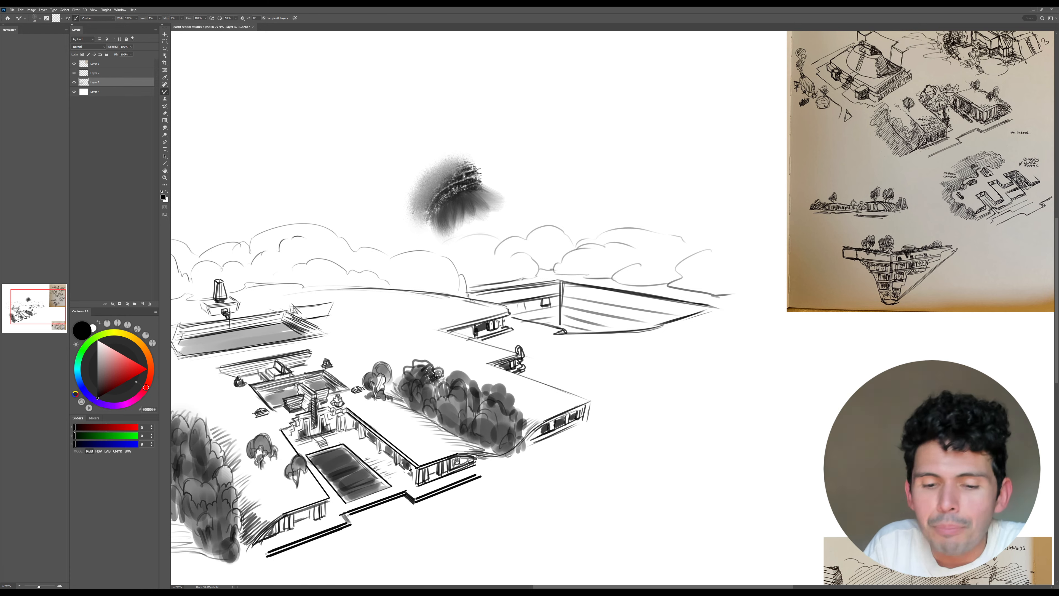
# - Erase the dark blended test patch above the background outlines with an enlarged Eraser
pyautogui.press('e')
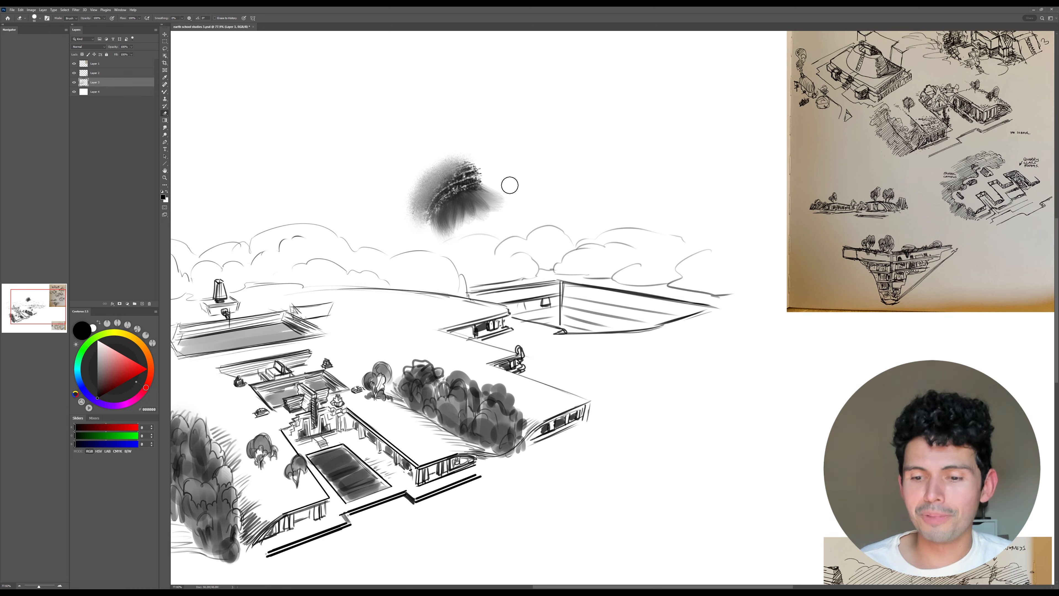
pyautogui.press(']')
pyautogui.press(']')
pyautogui.press(']')
pyautogui.press(']')
pyautogui.press(']')
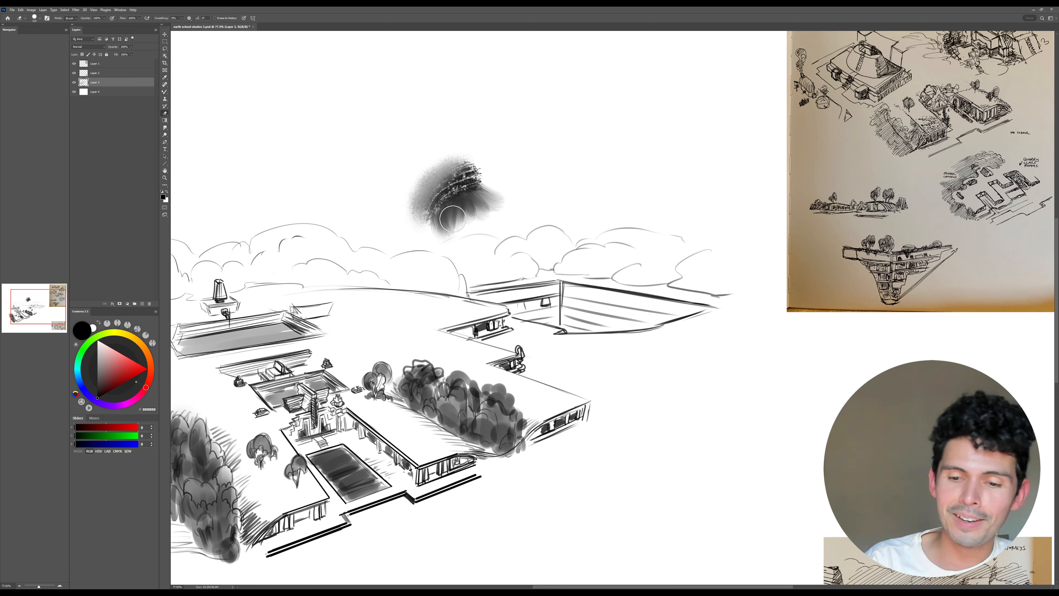
pyautogui.moveTo(433, 221)
pyautogui.mouseDown()
pyautogui.moveTo(490, 206)
pyautogui.moveTo(442, 220)
pyautogui.moveTo(454, 173)
pyautogui.mouseUp()
# - Return to the Brush tool and sketch small tapered openings along the back wall of the far court
pyautogui.press('b')
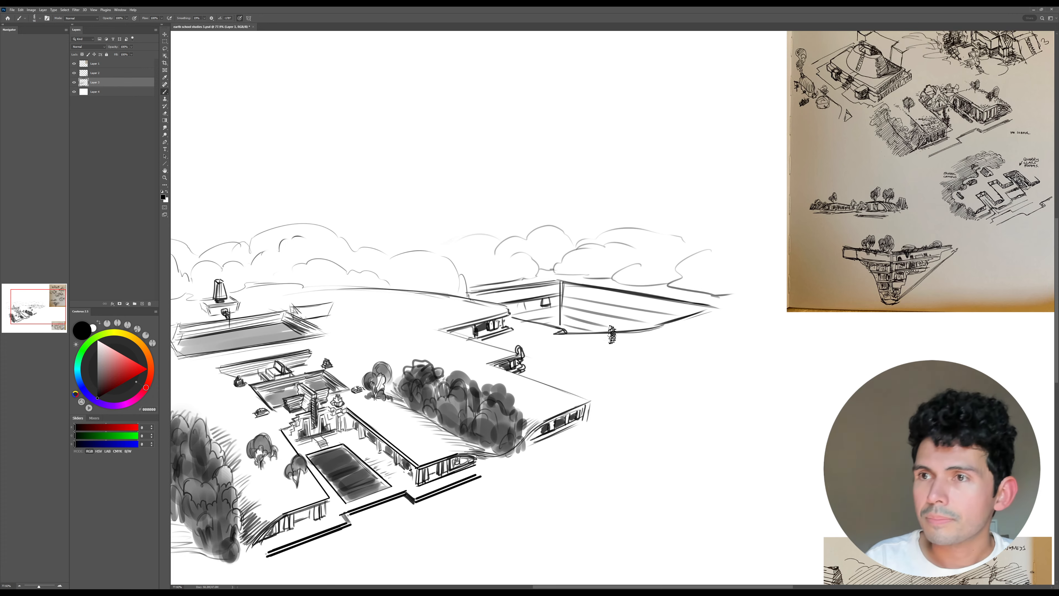
pyautogui.moveTo(610, 336); pyautogui.dragTo(672, 303)
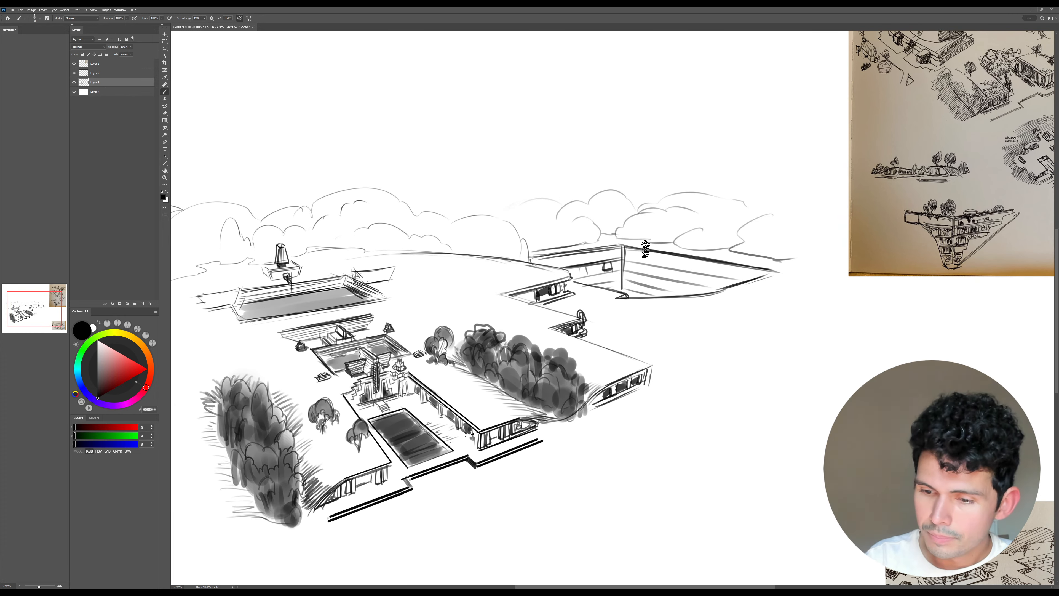
pyautogui.moveTo(630, 270); pyautogui.dragTo(669, 276)
pyautogui.moveTo(678, 276); pyautogui.dragTo(686, 271)
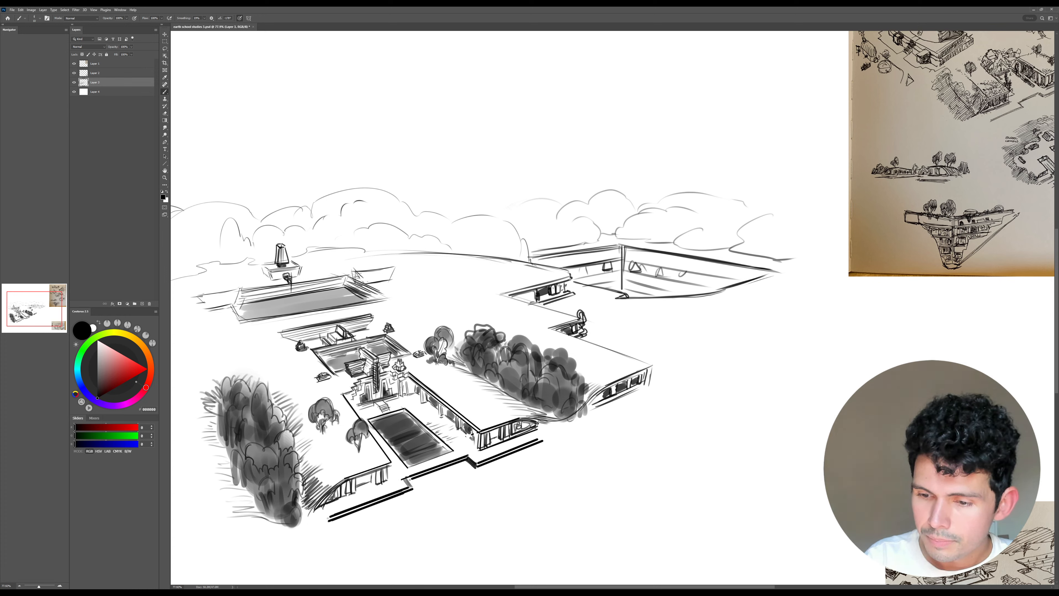
# - Set the Eraser to the first preset in the Standards group and turn off brush tip display in the preset picker
pyautogui.press('e')
pyautogui.rightClick(643, 243)
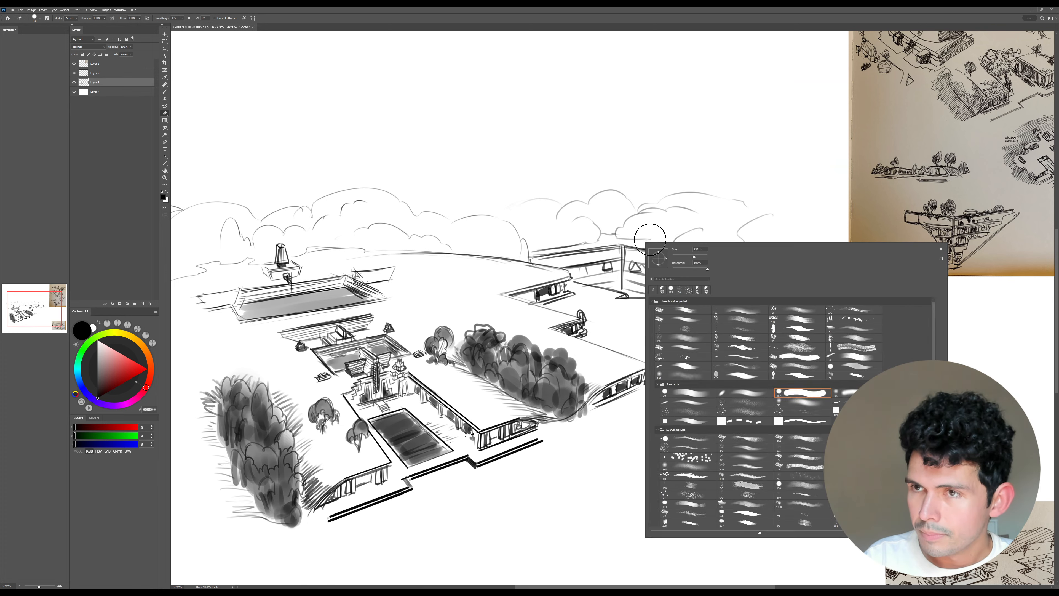
pyautogui.doubleClick(702, 396)
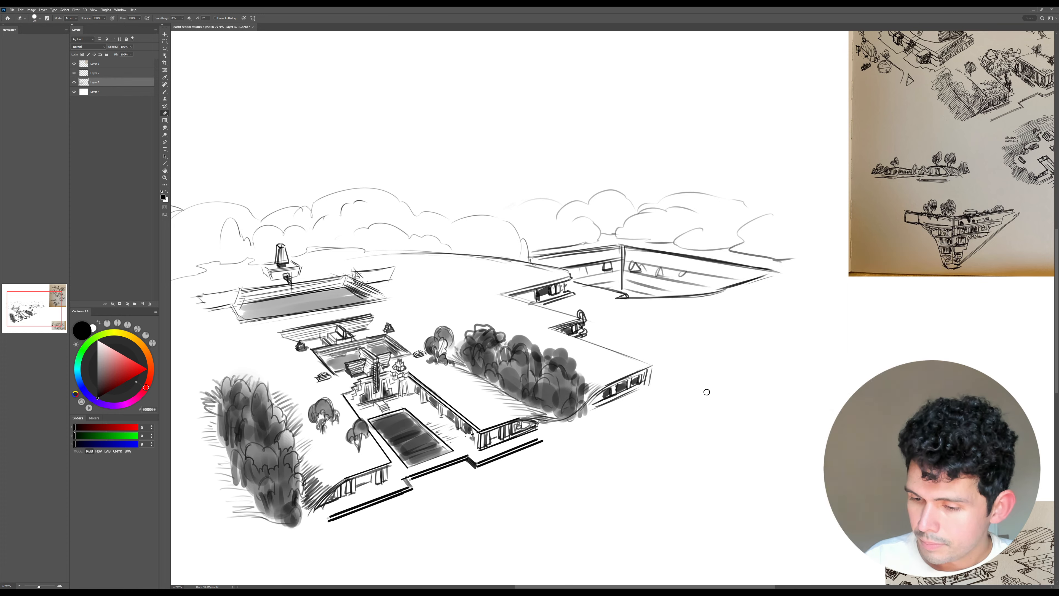
pyautogui.rightClick(931, 288)
pyautogui.click(931, 287)
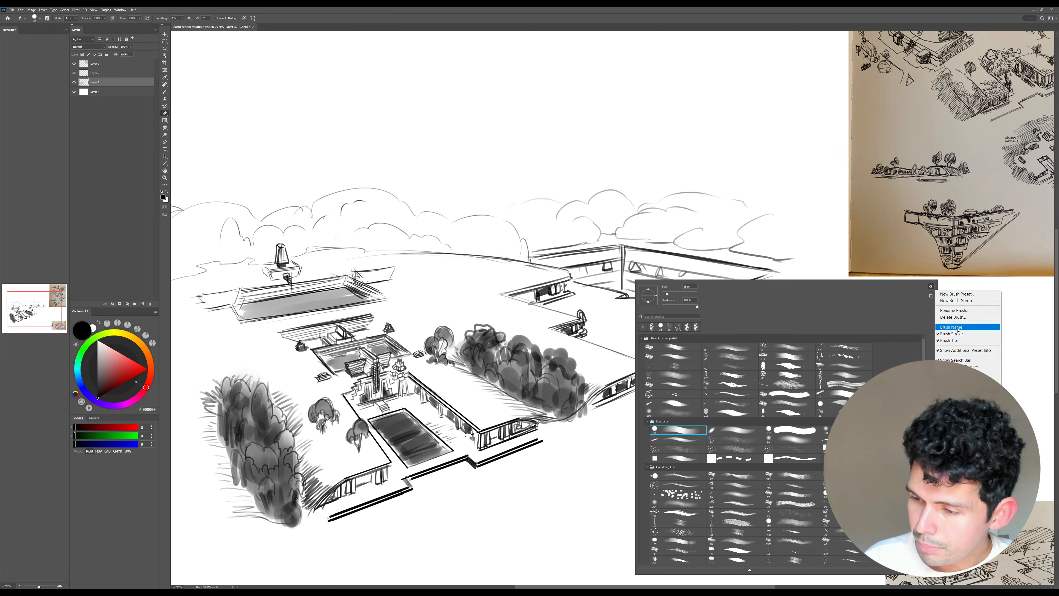
pyautogui.click(968, 340)
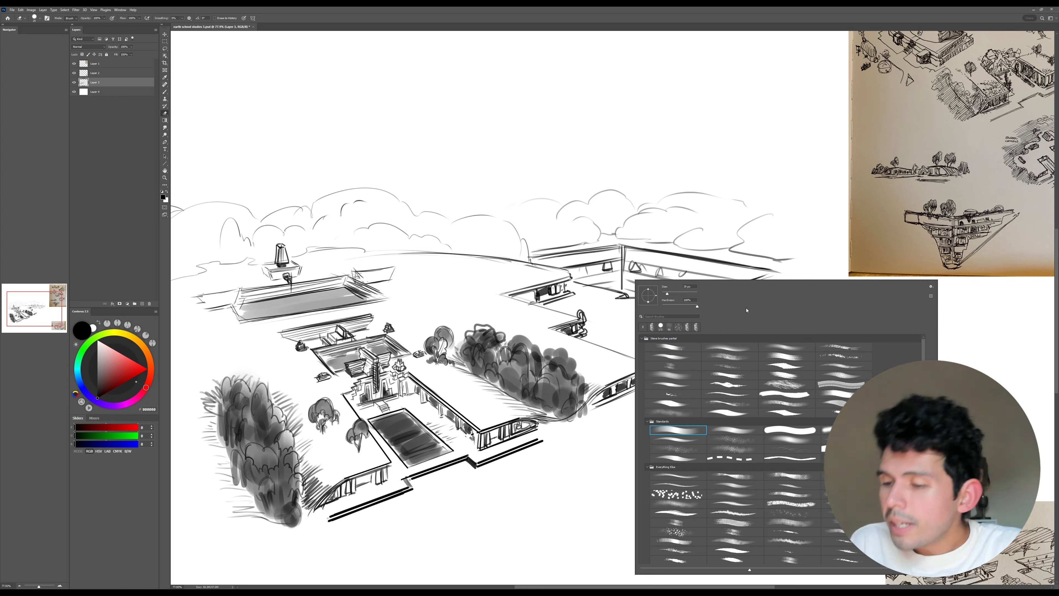
# - Try a soft Standards preset for the Eraser, and reselect the first preset in that group
pyautogui.rightClick(431, 144)
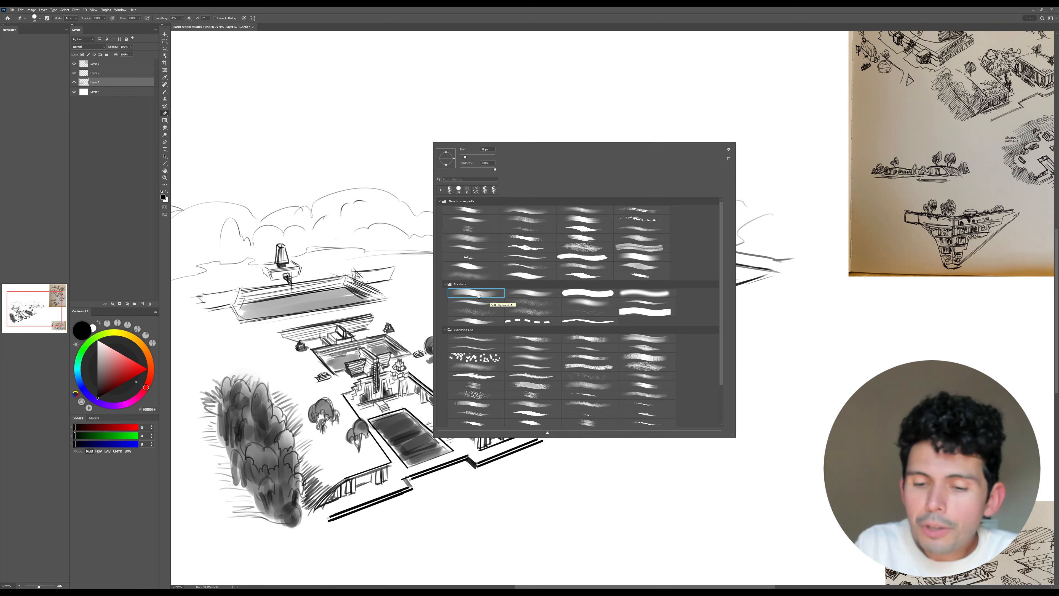
pyautogui.doubleClick(590, 307)
pyautogui.rightClick(585, 331)
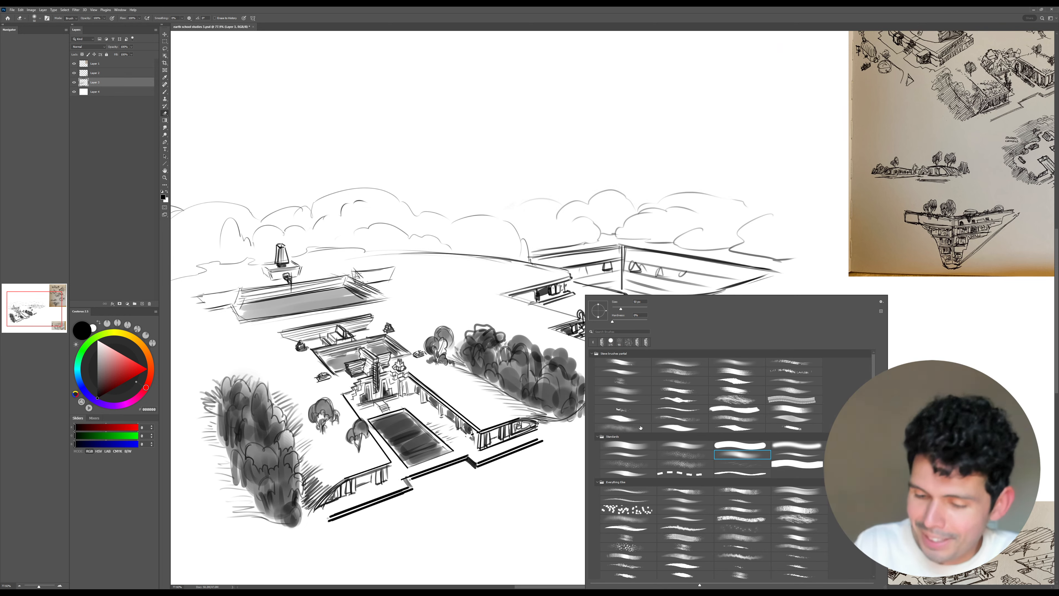
pyautogui.doubleClick(639, 446)
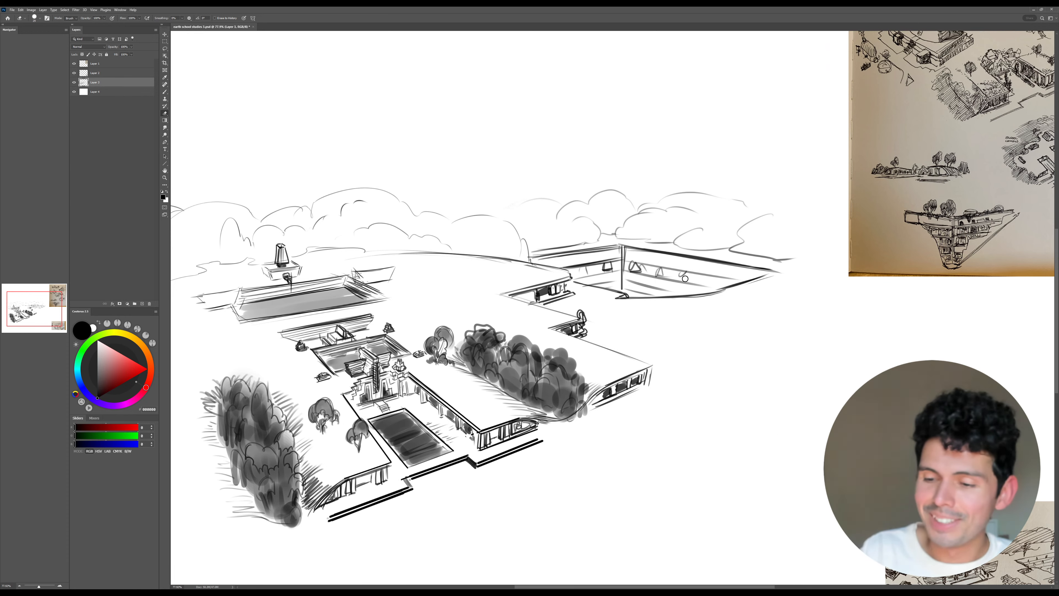
pyautogui.rightClick(619, 267)
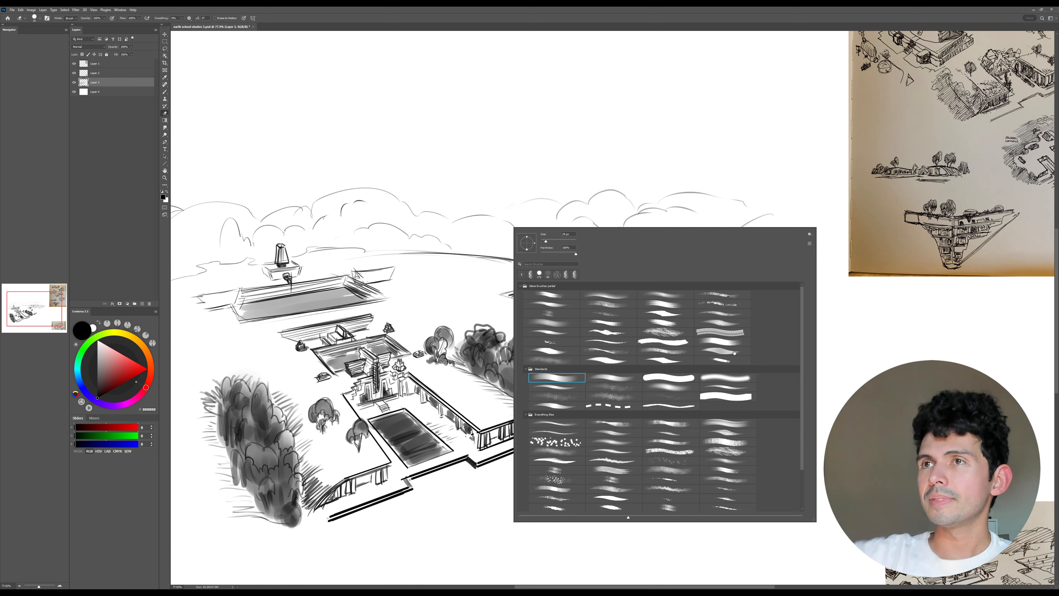
pyautogui.click(874, 365)
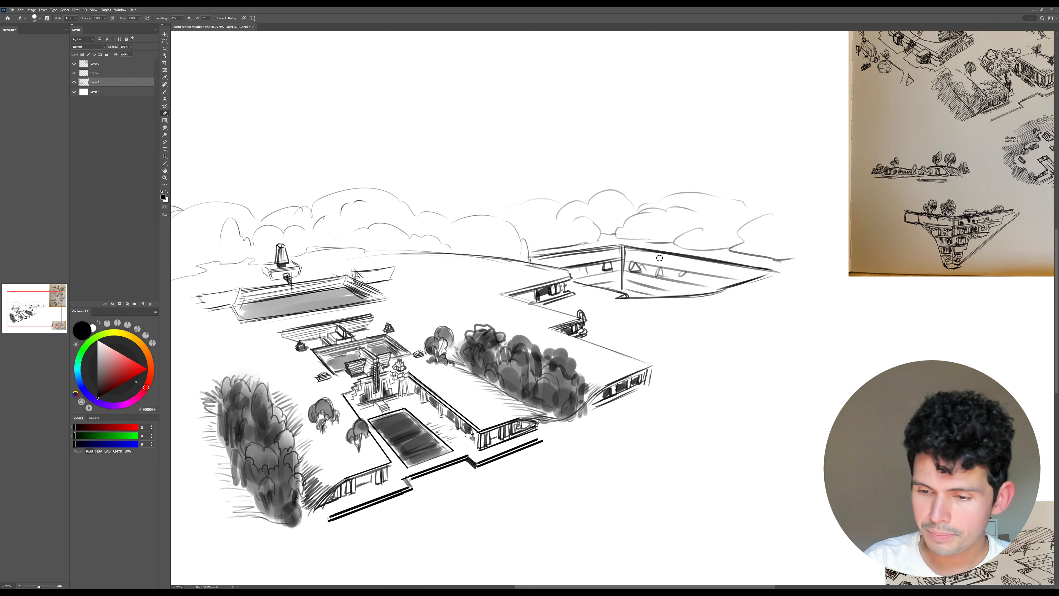
# - Reduce the Eraser size and erase the vertical corner line inside the far court
pyautogui.press('[')
pyautogui.press('[')
pyautogui.press('[')
pyautogui.press('[')
pyautogui.press('[')
pyautogui.press('[')
pyautogui.press('[')
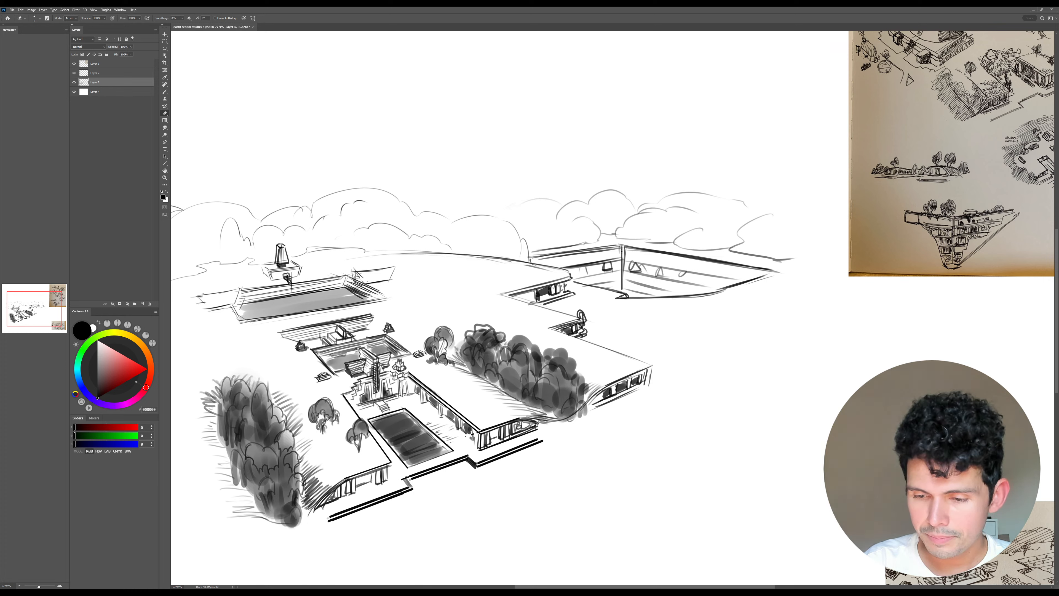
pyautogui.moveTo(621, 249); pyautogui.dragTo(623, 283)
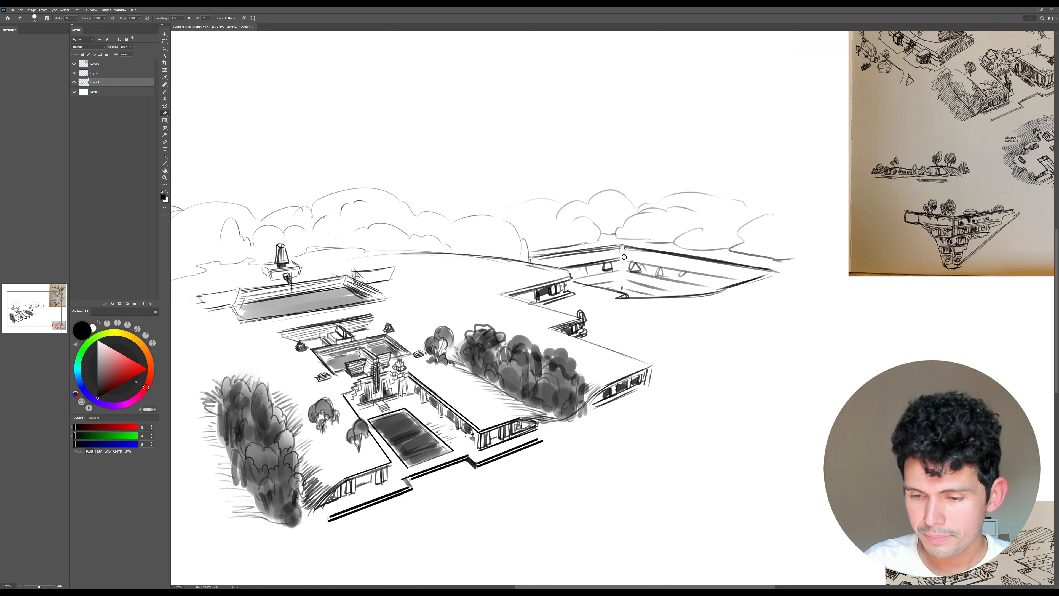
# - Select the first Standards preset for the Brush tool and redraw lines around the far court's inner corner
pyautogui.press('b')
pyautogui.rightClick(635, 247)
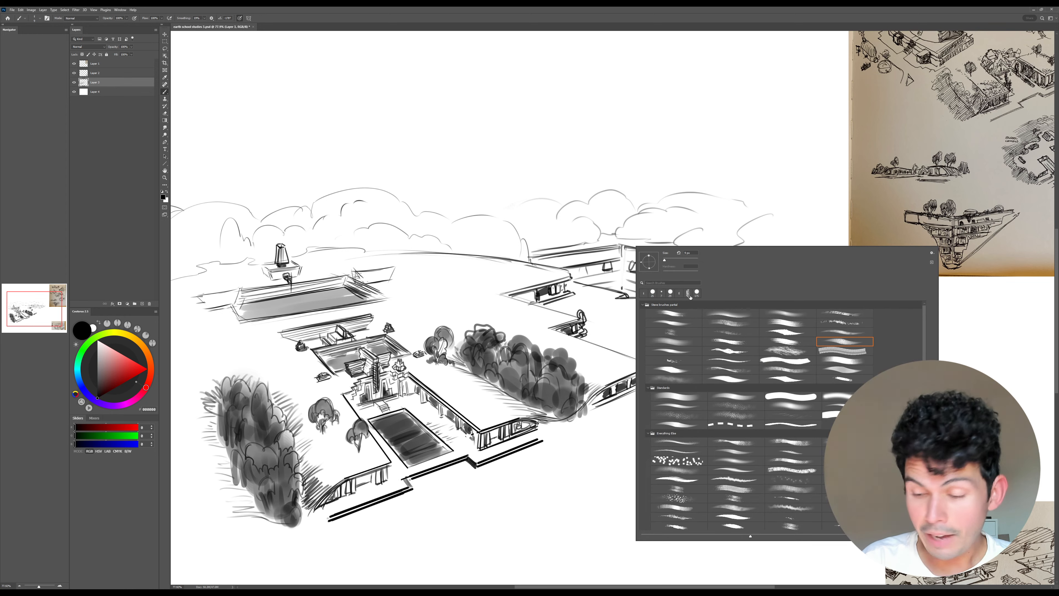
pyautogui.click(691, 394)
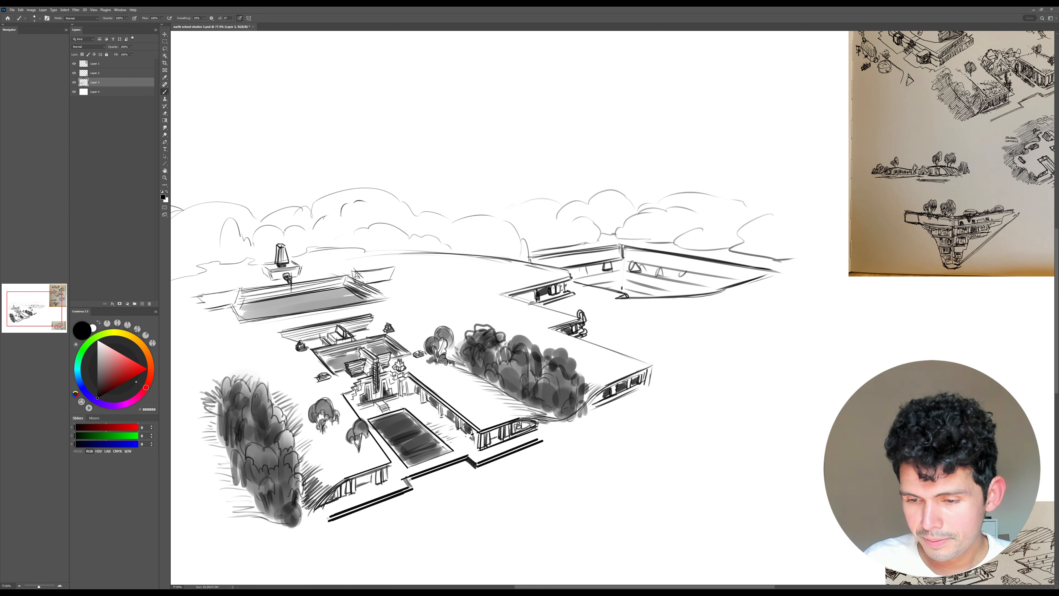
pyautogui.moveTo(619, 271)
pyautogui.mouseDown()
pyautogui.moveTo(616, 283)
pyautogui.moveTo(628, 248)
pyautogui.moveTo(728, 220)
pyautogui.moveTo(603, 258)
pyautogui.moveTo(716, 226)
pyautogui.moveTo(687, 251)
pyautogui.moveTo(701, 239)
pyautogui.mouseUp()
# - Draw straight edges from the far court's inner corner along its walls with the Line tool, undoing one misplaced line
pyautogui.press('r')
pyautogui.press('u')
pyautogui.press('Escape')
pyautogui.moveTo(619, 281)
pyautogui.mouseDown()
pyautogui.moveTo(687, 292)
pyautogui.moveTo(589, 286)
pyautogui.mouseUp()
pyautogui.hotkey('ctrl', 'z')
pyautogui.moveTo(619, 272); pyautogui.dragTo(570, 279)
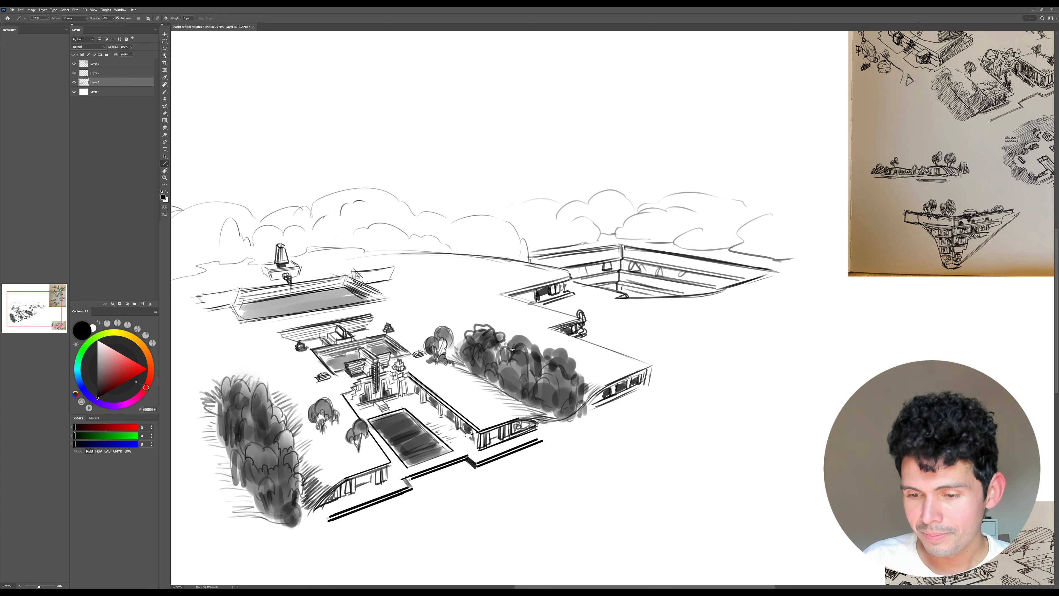
# - Sketch rounded outlines with the Brush tool around the outer end of the far court, curving down toward the foreground
pyautogui.moveTo(791, 338)
pyautogui.mouseDown()
pyautogui.moveTo(787, 355)
pyautogui.moveTo(775, 336)
pyautogui.mouseUp()
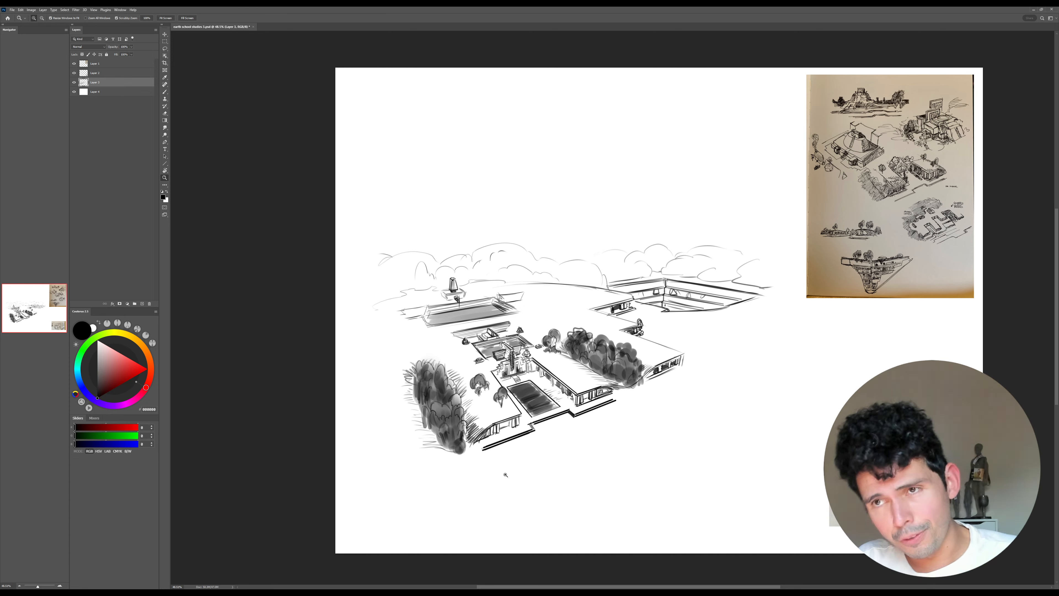
pyautogui.press('b')
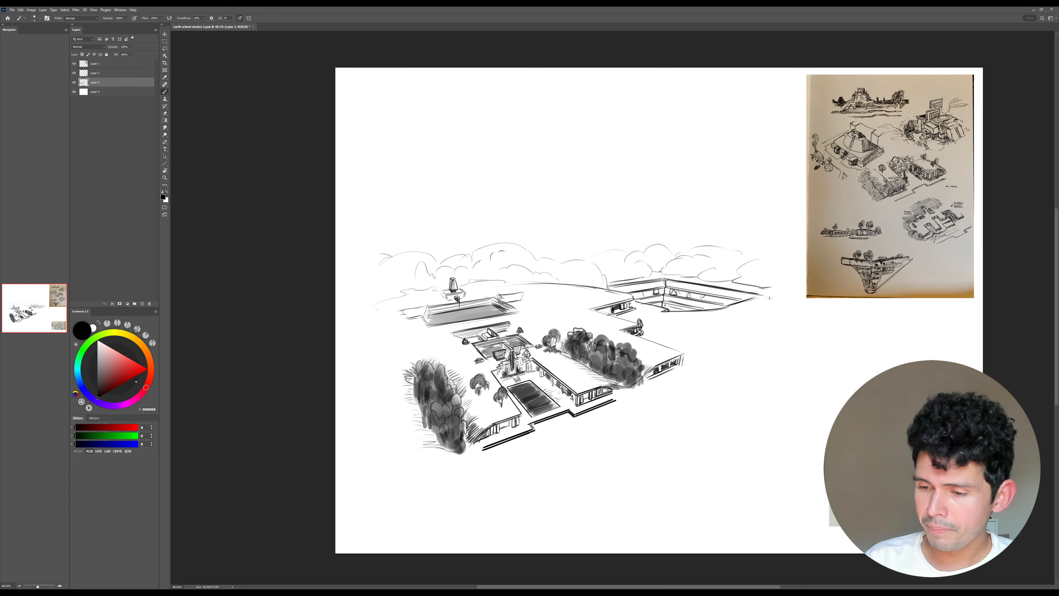
pyautogui.moveTo(766, 288)
pyautogui.mouseDown()
pyautogui.moveTo(785, 315)
pyautogui.moveTo(725, 334)
pyautogui.moveTo(763, 314)
pyautogui.moveTo(759, 335)
pyautogui.moveTo(784, 317)
pyautogui.moveTo(728, 332)
pyautogui.mouseUp()
# - Trim the rounded outlines beyond the far court with the Eraser and extend them outward with the Brush tool
pyautogui.press('e')
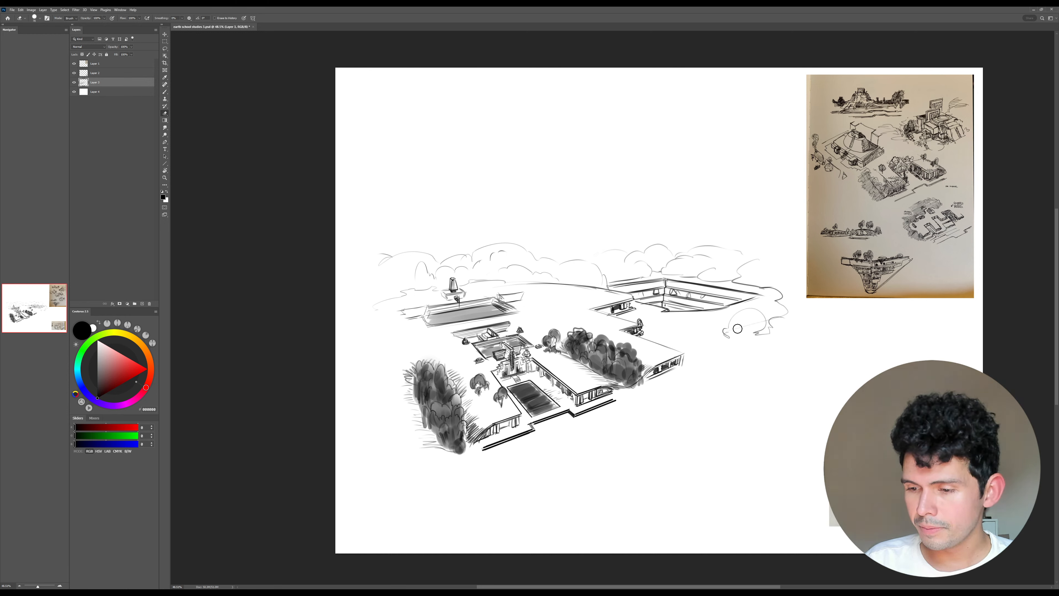
pyautogui.rightClick(747, 332)
pyautogui.press('Escape')
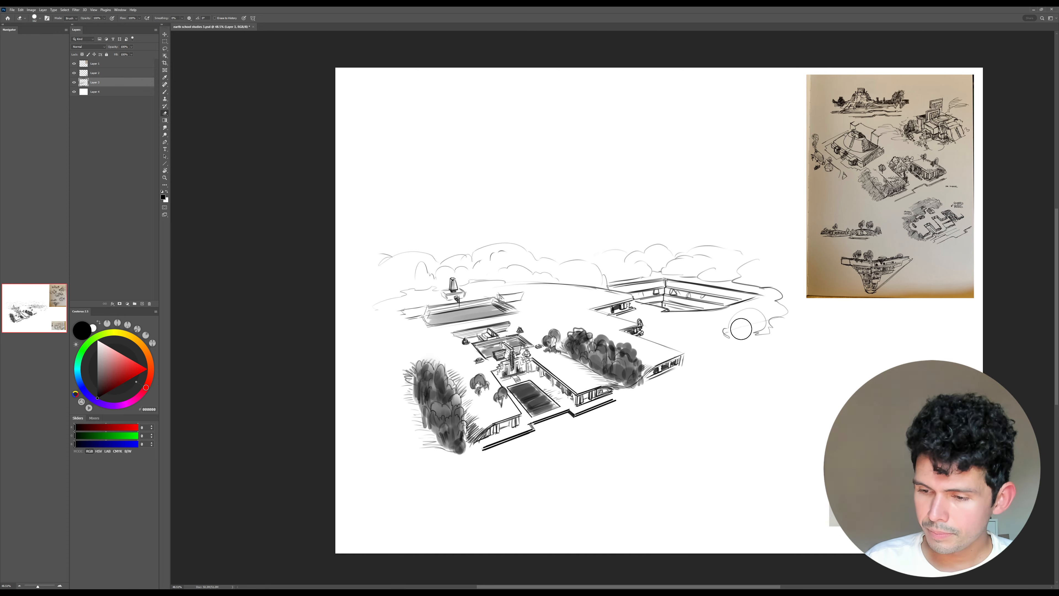
pyautogui.press('b')
pyautogui.moveTo(769, 323)
pyautogui.mouseDown()
pyautogui.moveTo(792, 311)
pyautogui.moveTo(780, 303)
pyautogui.moveTo(801, 286)
pyautogui.mouseUp()
# - Enlarge the Brush and lay soft grey tones over the background tree line and the tree mass curving around the far court
pyautogui.press(']')
pyautogui.press(']')
pyautogui.press(']')
pyautogui.press(']')
pyautogui.press(']')
pyautogui.press(']')
pyautogui.press(']')
pyautogui.press(']')
pyautogui.press(']')
pyautogui.press(']')
pyautogui.press(']')
pyautogui.press(']')
pyautogui.press(']')
pyautogui.press(']')
pyautogui.press(']')
pyautogui.press(']')
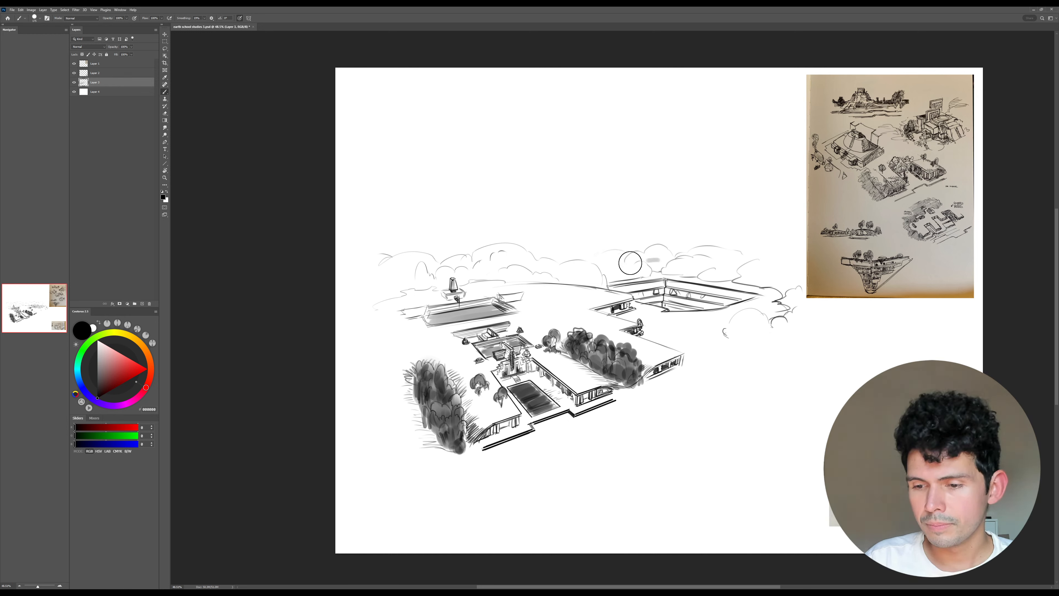
pyautogui.moveTo(615, 263); pyautogui.dragTo(655, 270)
pyautogui.hotkey('ctrl', 'z')
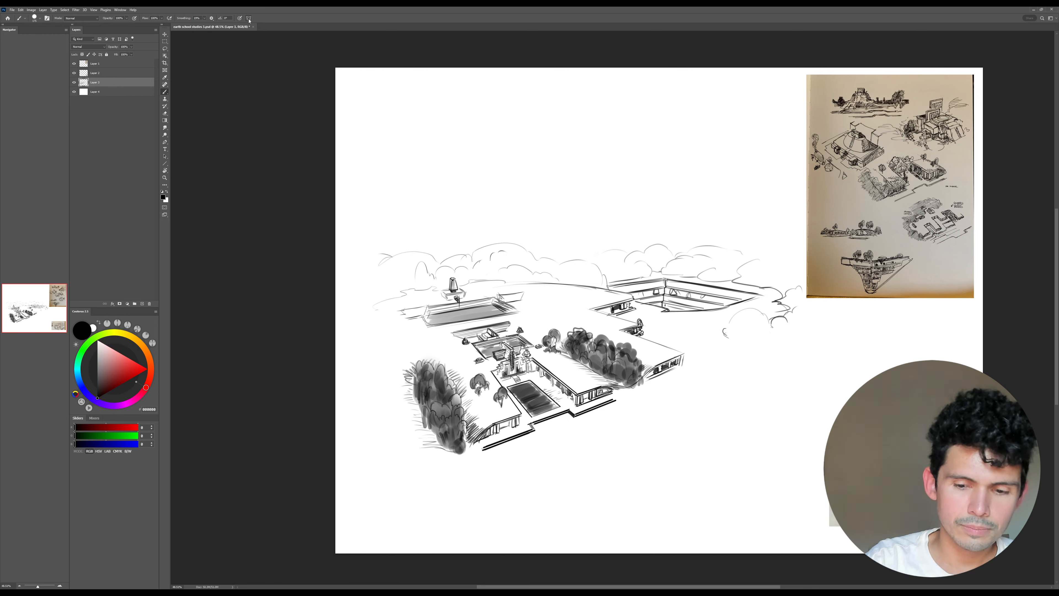
pyautogui.moveTo(411, 269)
pyautogui.mouseDown()
pyautogui.moveTo(442, 279)
pyautogui.moveTo(477, 267)
pyautogui.moveTo(465, 278)
pyautogui.moveTo(507, 255)
pyautogui.moveTo(523, 274)
pyautogui.moveTo(597, 283)
pyautogui.moveTo(623, 264)
pyautogui.moveTo(747, 266)
pyautogui.moveTo(798, 292)
pyautogui.moveTo(800, 320)
pyautogui.moveTo(774, 334)
pyautogui.moveTo(739, 320)
pyautogui.moveTo(720, 341)
pyautogui.moveTo(741, 342)
pyautogui.moveTo(720, 343)
pyautogui.moveTo(810, 332)
pyautogui.moveTo(813, 309)
pyautogui.moveTo(758, 345)
pyautogui.moveTo(731, 346)
pyautogui.moveTo(744, 288)
pyautogui.moveTo(754, 287)
pyautogui.moveTo(747, 272)
pyautogui.moveTo(695, 275)
pyautogui.moveTo(764, 276)
pyautogui.moveTo(768, 311)
pyautogui.mouseUp()
pyautogui.press('v')
pyautogui.press('b')
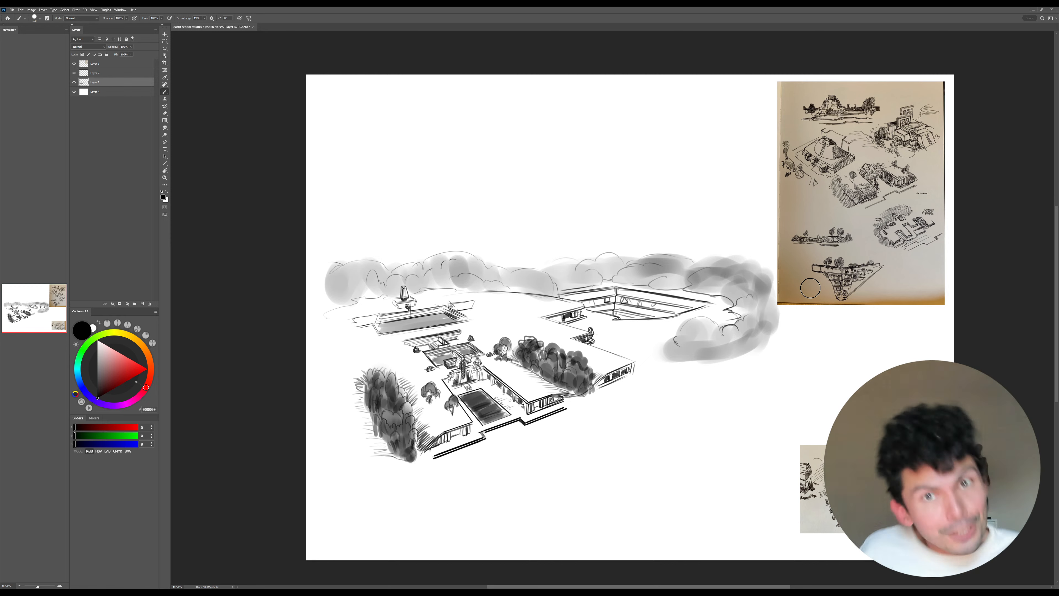
# - Reduce the Brush size and outline the lower edge of the grey tree mass beyond the far court
pyautogui.press('e')
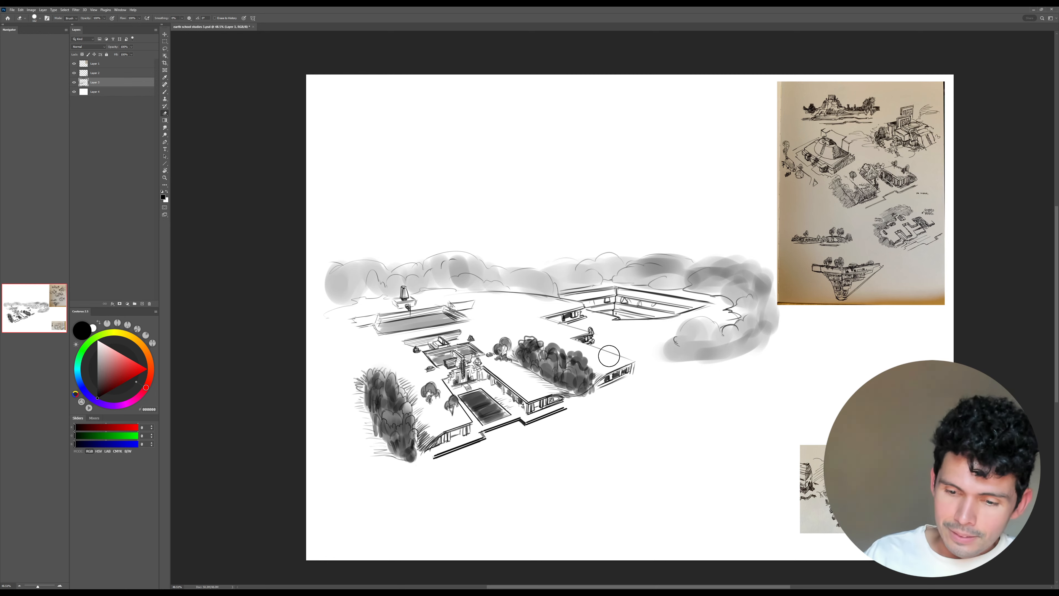
pyautogui.press('b')
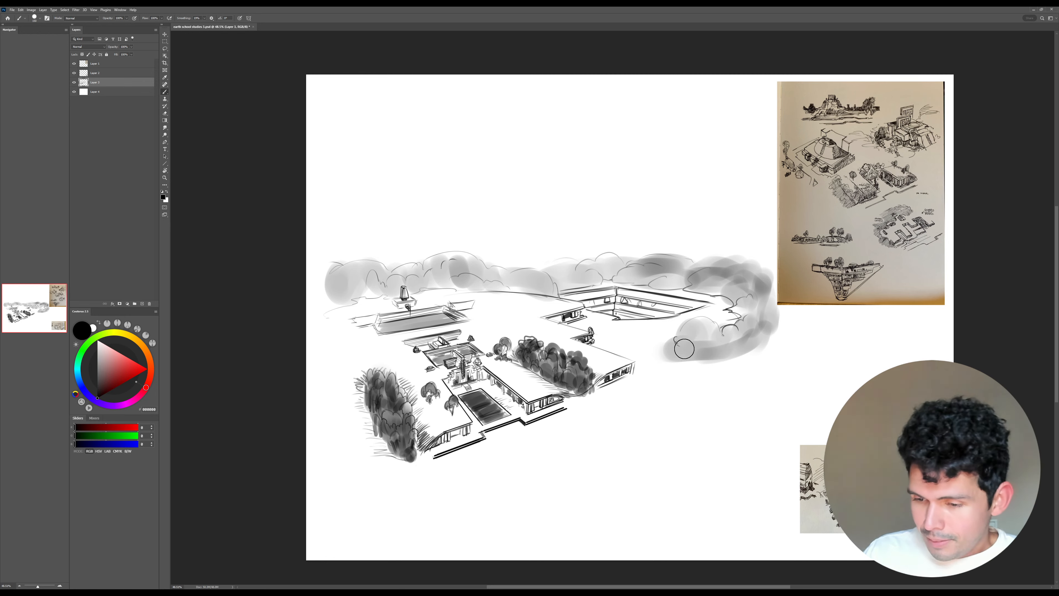
pyautogui.press('[')
pyautogui.press('[')
pyautogui.press('[')
pyautogui.press('[')
pyautogui.press('[')
pyautogui.press('[')
pyautogui.press('[')
pyautogui.press('[')
pyautogui.press('[')
pyautogui.press('[')
pyautogui.press('[')
pyautogui.press('[')
pyautogui.press('[')
pyautogui.press('[')
pyautogui.moveTo(696, 344)
pyautogui.mouseDown()
pyautogui.moveTo(669, 358)
pyautogui.moveTo(734, 369)
pyautogui.mouseUp()
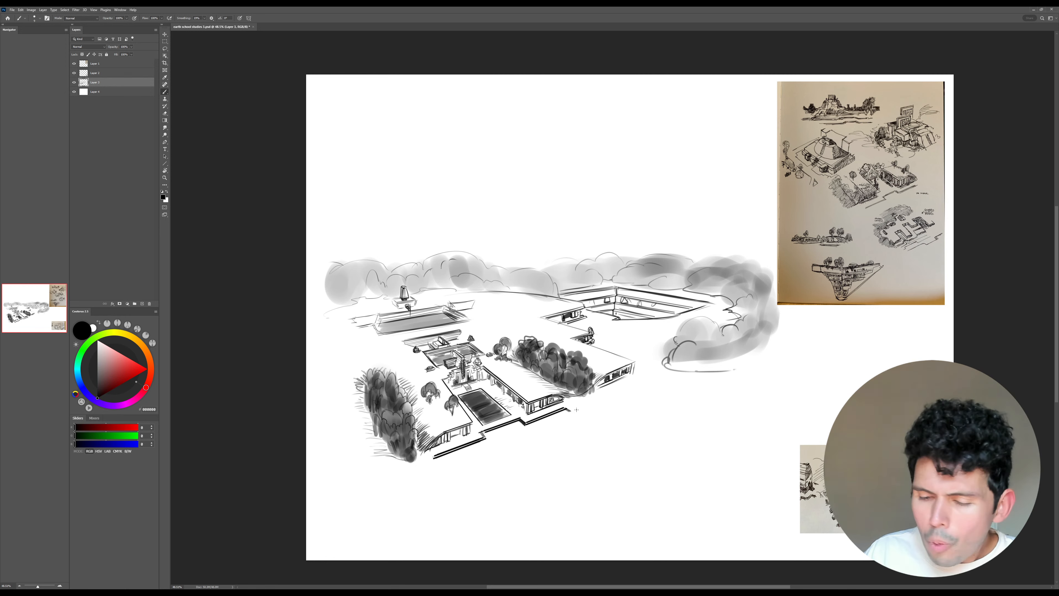
# - Extend the terrace edge with a doubled line in front of the far building wing and add a short accent behind it
pyautogui.moveTo(570, 410); pyautogui.dragTo(648, 379)
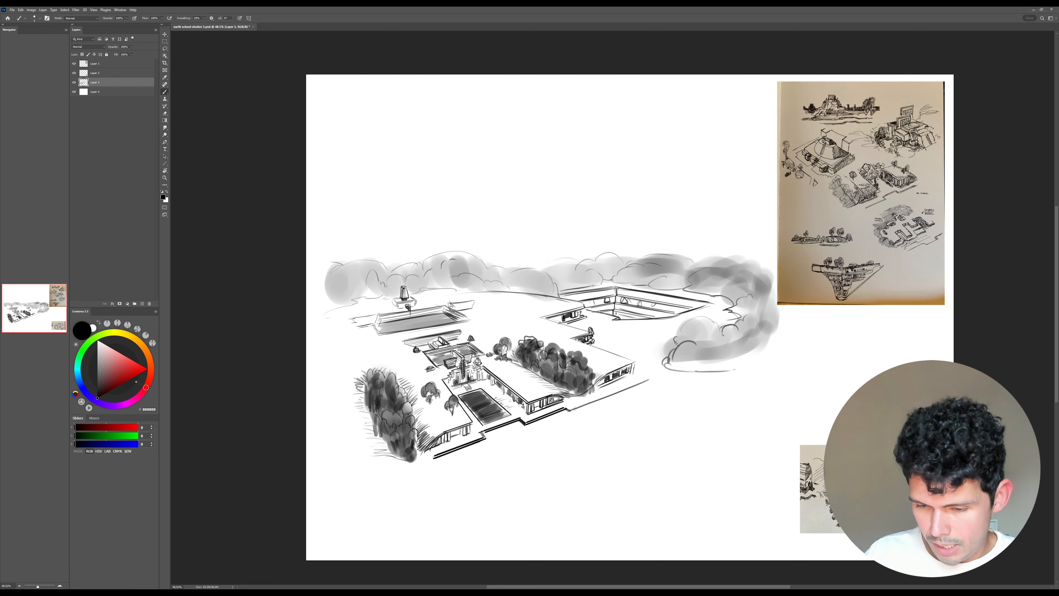
pyautogui.moveTo(573, 410); pyautogui.dragTo(649, 378)
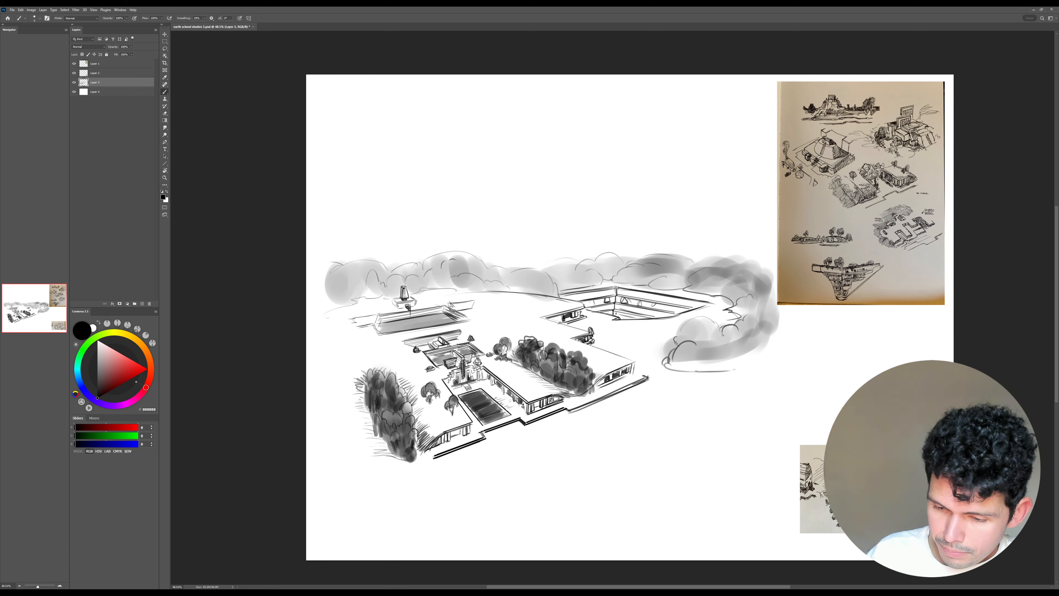
pyautogui.moveTo(606, 348)
pyautogui.mouseDown()
pyautogui.moveTo(613, 344)
pyautogui.moveTo(593, 319)
pyautogui.mouseUp()
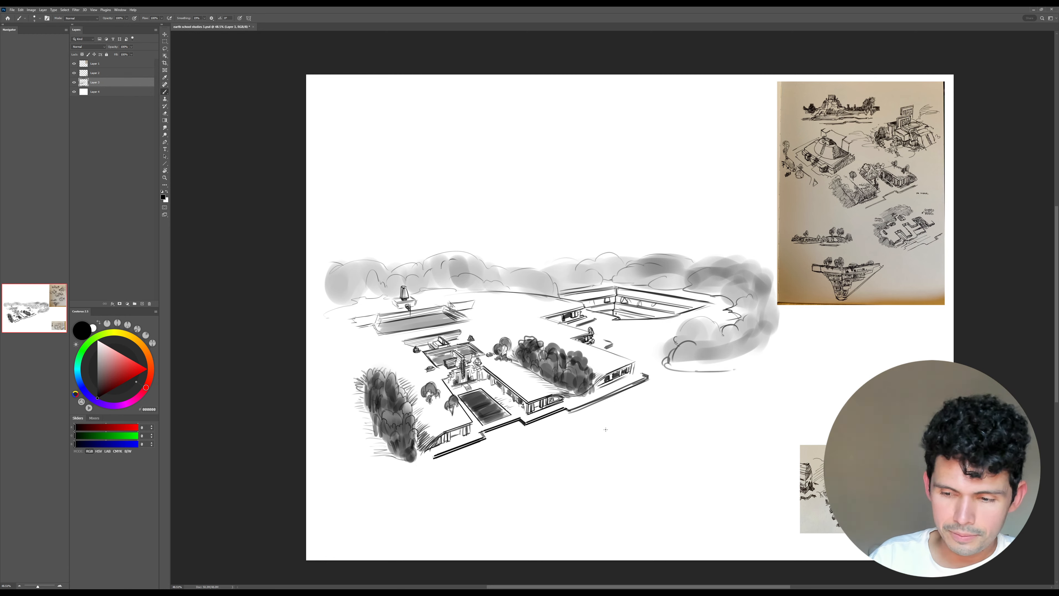
# - Erase the lower portion of the curved tree mass, including its base outline and grey tone
pyautogui.press('e')
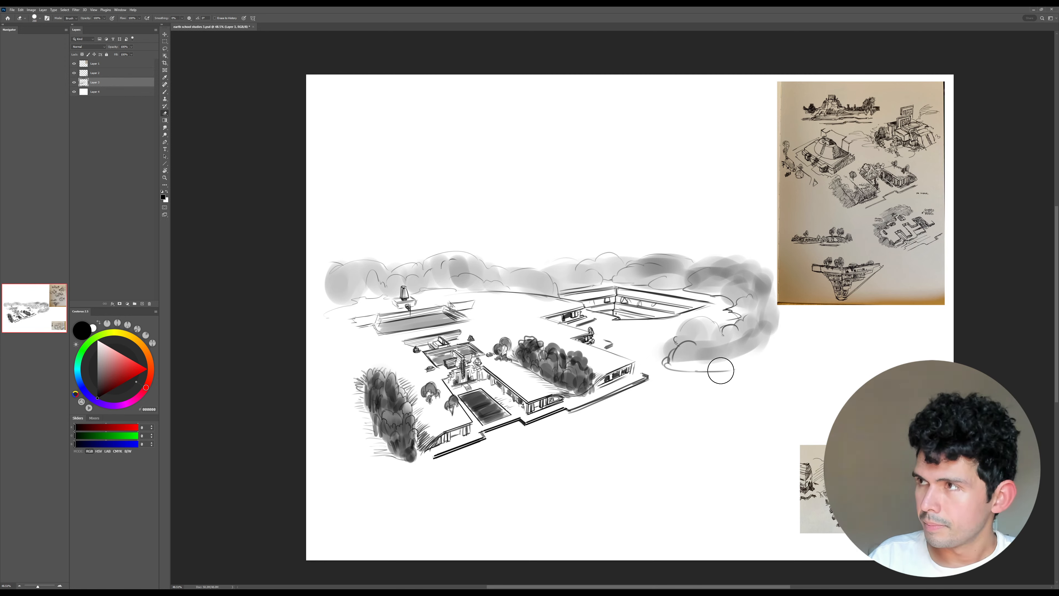
pyautogui.moveTo(718, 367); pyautogui.dragTo(695, 369)
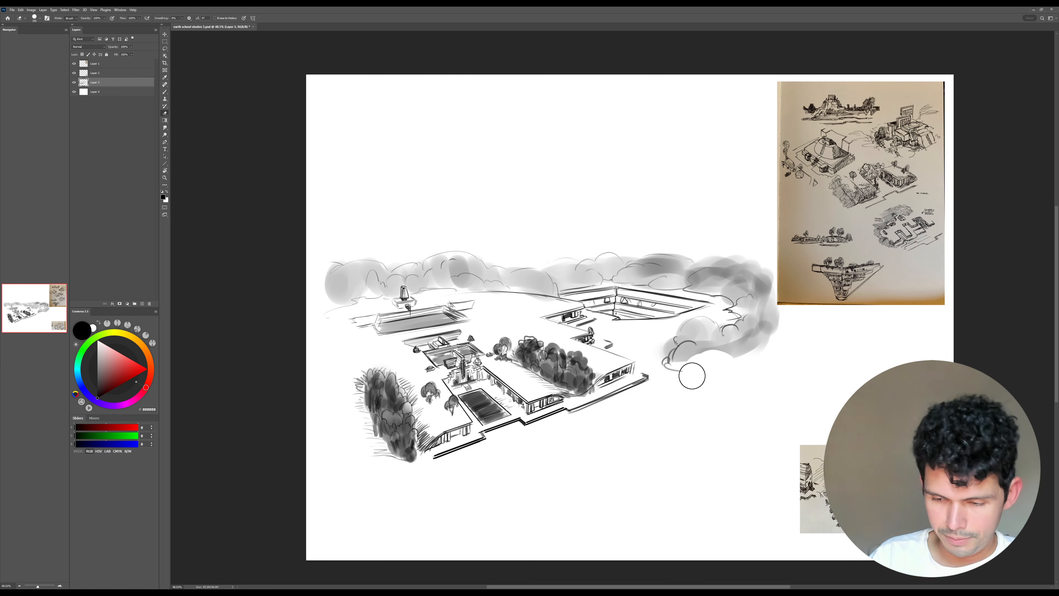
pyautogui.press('b')
pyautogui.moveTo(724, 355)
pyautogui.mouseDown()
pyautogui.moveTo(692, 377)
pyautogui.moveTo(729, 391)
pyautogui.mouseUp()
pyautogui.press('e')
pyautogui.moveTo(644, 343)
pyautogui.mouseDown()
pyautogui.moveTo(671, 365)
pyautogui.moveTo(675, 346)
pyautogui.moveTo(709, 354)
pyautogui.mouseUp()
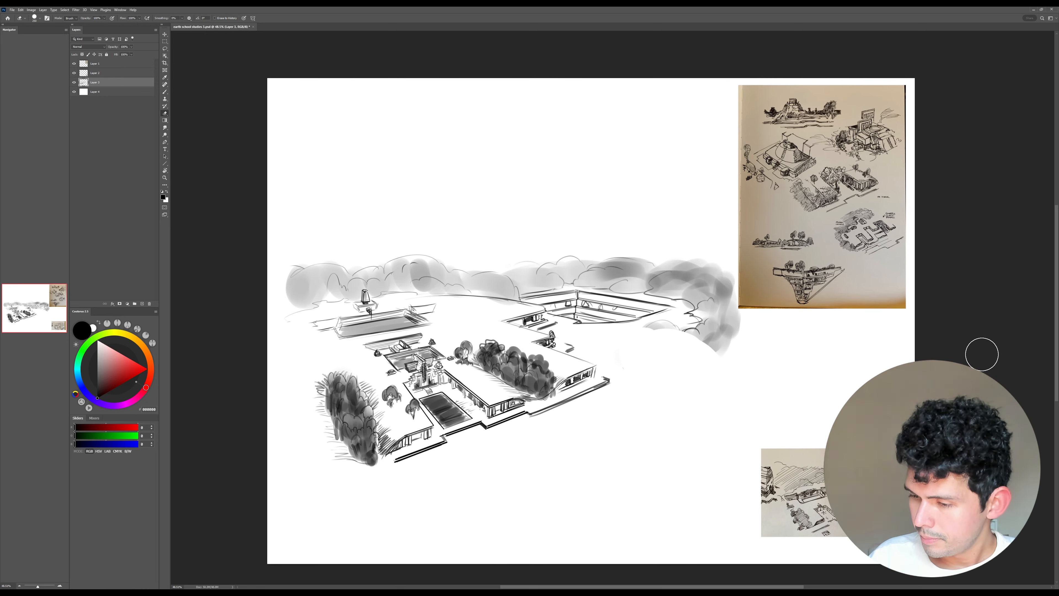
# - Sketch two small sunken courts with nested square outlines in the open foreground, one at each end of the terrace edge
pyautogui.press('b')
pyautogui.moveTo(570, 420)
pyautogui.mouseDown()
pyautogui.moveTo(595, 407)
pyautogui.moveTo(587, 428)
pyautogui.moveTo(621, 417)
pyautogui.moveTo(594, 431)
pyautogui.moveTo(611, 419)
pyautogui.moveTo(594, 419)
pyautogui.mouseUp()
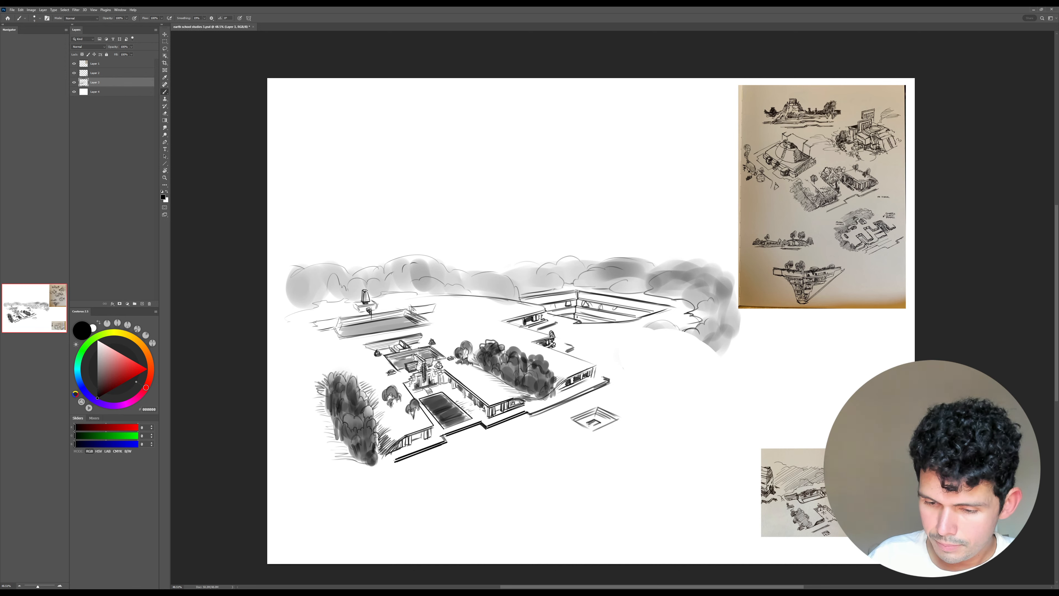
pyautogui.moveTo(691, 378); pyautogui.dragTo(785, 350)
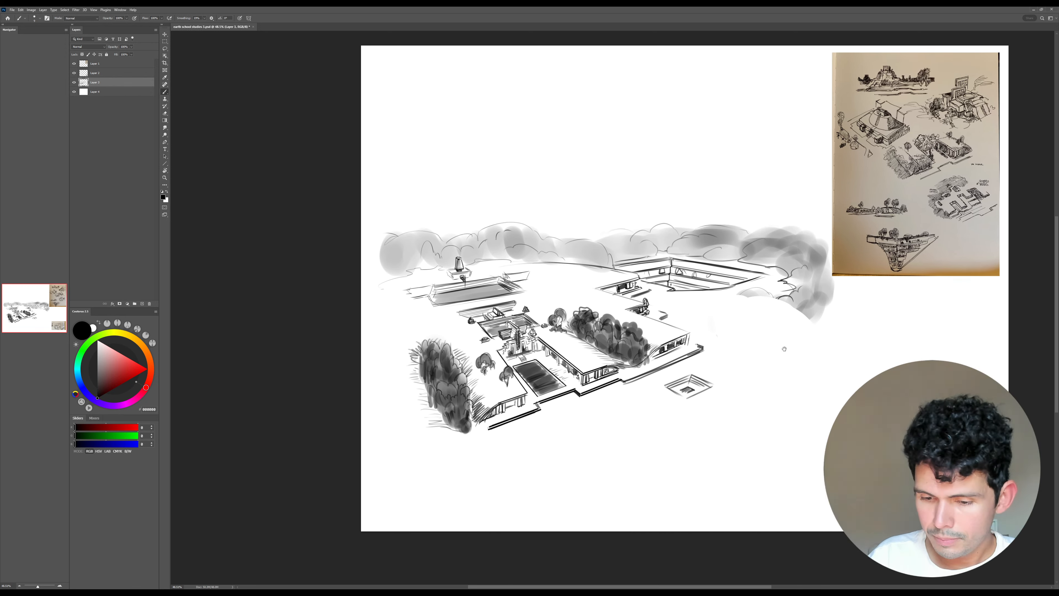
pyautogui.moveTo(509, 442); pyautogui.dragTo(531, 433)
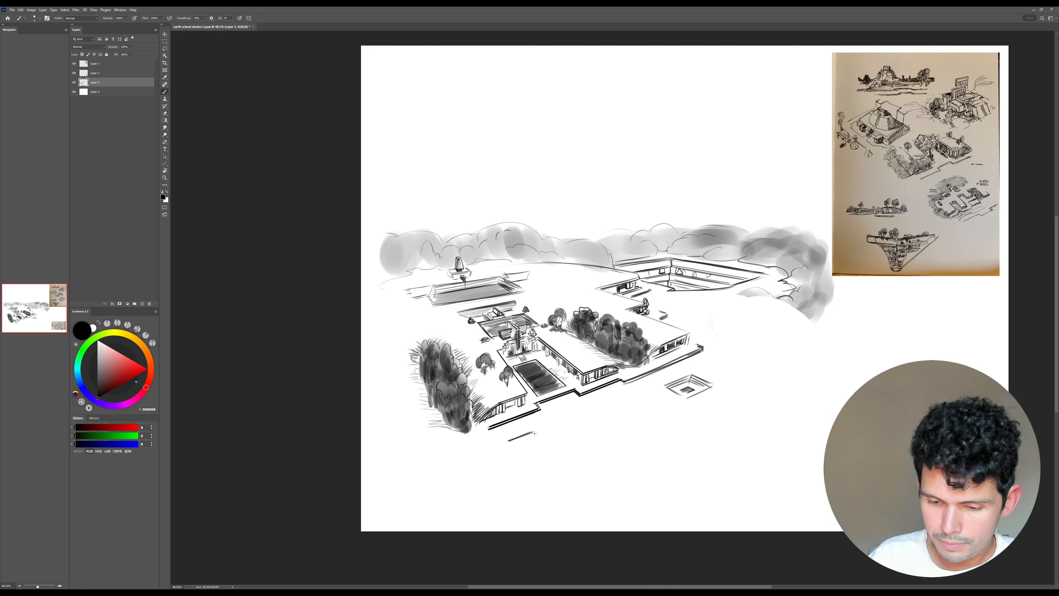
pyautogui.moveTo(533, 432)
pyautogui.mouseDown()
pyautogui.moveTo(548, 454)
pyautogui.moveTo(509, 444)
pyautogui.moveTo(515, 463)
pyautogui.moveTo(513, 451)
pyautogui.moveTo(527, 459)
pyautogui.moveTo(514, 463)
pyautogui.moveTo(543, 451)
pyautogui.mouseUp()
pyautogui.moveTo(517, 462)
pyautogui.mouseDown()
pyautogui.moveTo(545, 451)
pyautogui.moveTo(515, 465)
pyautogui.moveTo(530, 453)
pyautogui.moveTo(511, 449)
pyautogui.moveTo(520, 463)
pyautogui.moveTo(530, 434)
pyautogui.mouseUp()
pyautogui.moveTo(513, 442)
pyautogui.mouseDown()
pyautogui.moveTo(529, 438)
pyautogui.moveTo(531, 455)
pyautogui.moveTo(528, 445)
pyautogui.moveTo(496, 463)
pyautogui.mouseUp()
# - Erase the ragged lower end of the grey tree mass and sketch loose upright bush outlines in its place
pyautogui.press('e')
pyautogui.moveTo(720, 319); pyautogui.dragTo(768, 324)
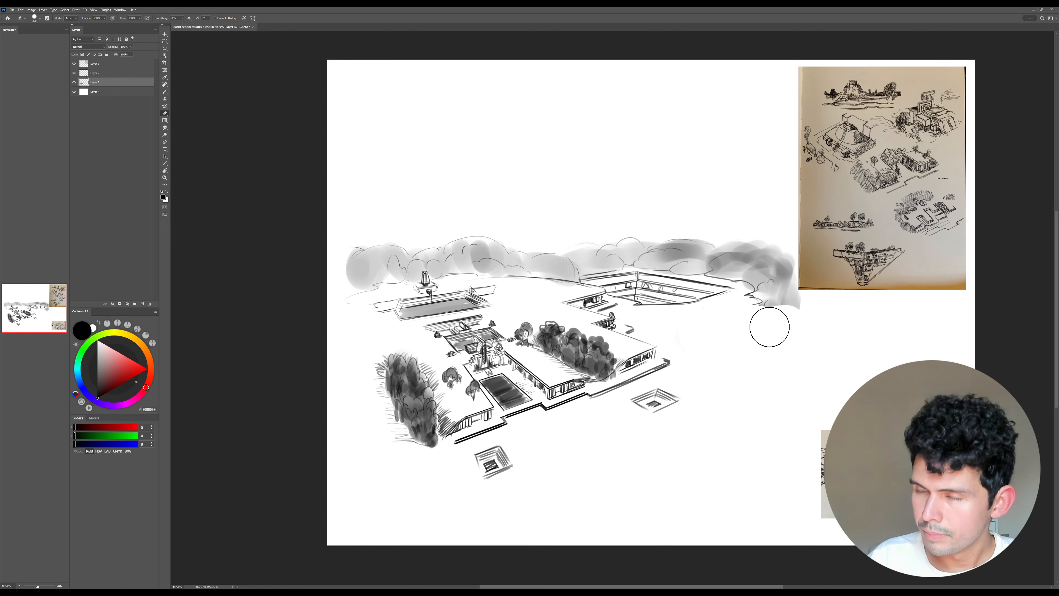
pyautogui.press('b')
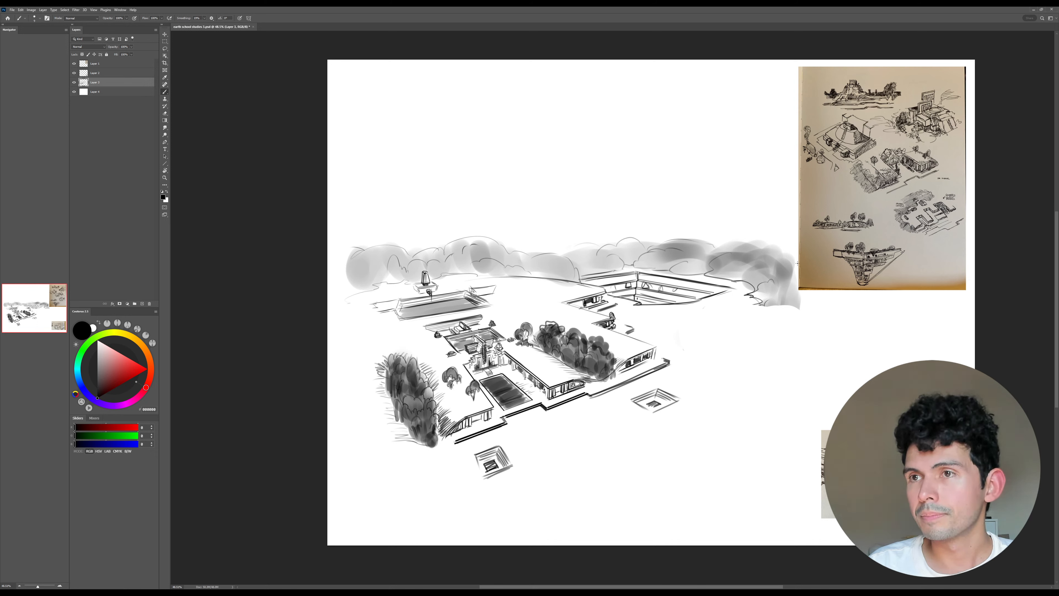
pyautogui.moveTo(774, 297); pyautogui.dragTo(752, 320)
pyautogui.moveTo(752, 314); pyautogui.dragTo(750, 322)
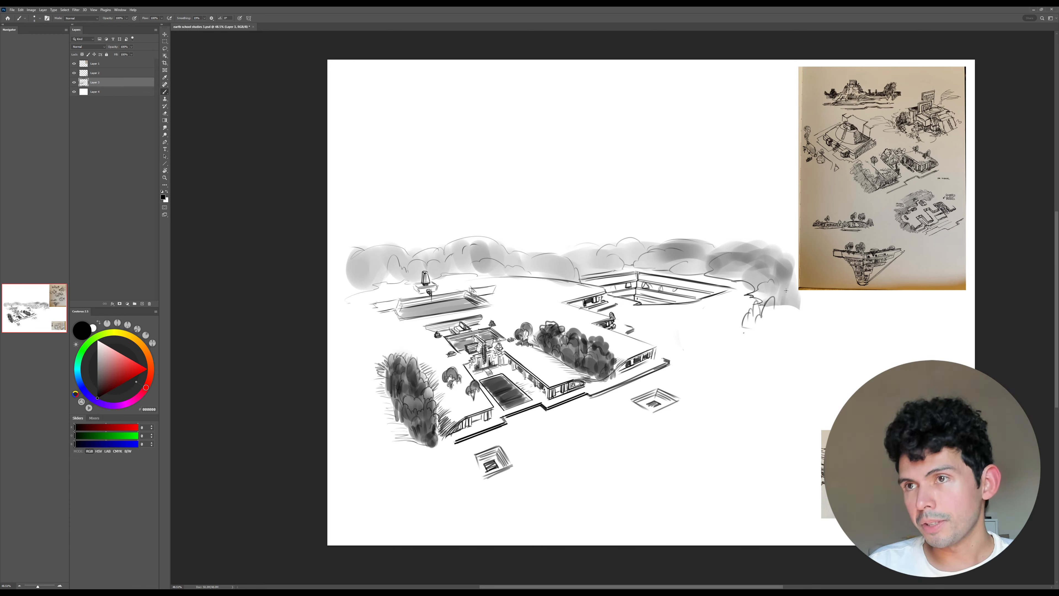
# - Enlarge the Brush and shade the new bushes beyond the far court with grey vertical strokes
pyautogui.moveTo(746, 316)
pyautogui.mouseDown()
pyautogui.moveTo(733, 328)
pyautogui.moveTo(778, 328)
pyautogui.moveTo(737, 326)
pyautogui.moveTo(773, 298)
pyautogui.moveTo(789, 319)
pyautogui.moveTo(798, 313)
pyautogui.mouseUp()
pyautogui.press(']')
pyautogui.press(']')
pyautogui.press(']')
pyautogui.press(']')
pyautogui.press(']')
pyautogui.press(']')
pyautogui.press(']')
pyautogui.press(']')
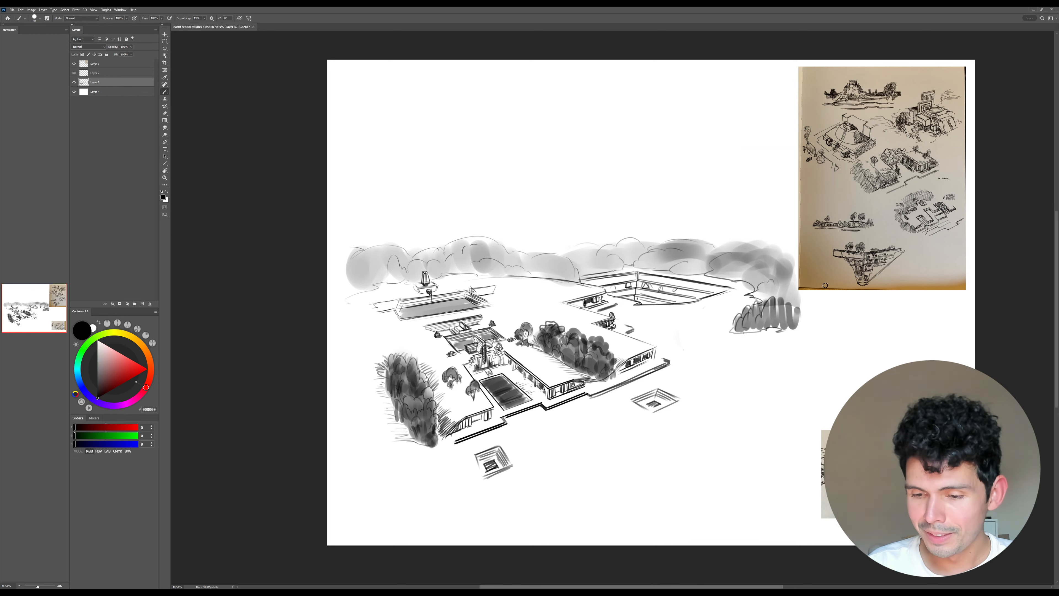
# - Reduce the Brush size and redraw the walls flanking the far pool with curved, upswept top edges
pyautogui.press('[')
pyautogui.press('[')
pyautogui.press('[')
pyautogui.press('[')
pyautogui.press('[')
pyautogui.press('[')
pyautogui.press('[')
pyautogui.press('[')
pyautogui.moveTo(332, 306); pyautogui.dragTo(473, 293)
pyautogui.press('e')
pyautogui.press('b')
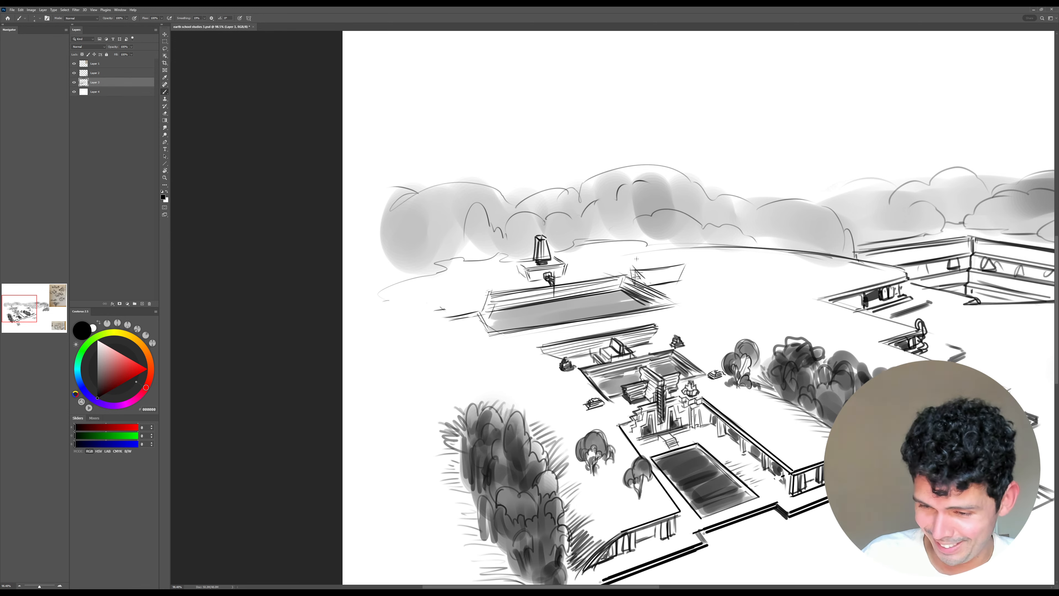
pyautogui.moveTo(634, 278)
pyautogui.mouseDown()
pyautogui.moveTo(631, 266)
pyautogui.moveTo(687, 261)
pyautogui.moveTo(680, 280)
pyautogui.mouseUp()
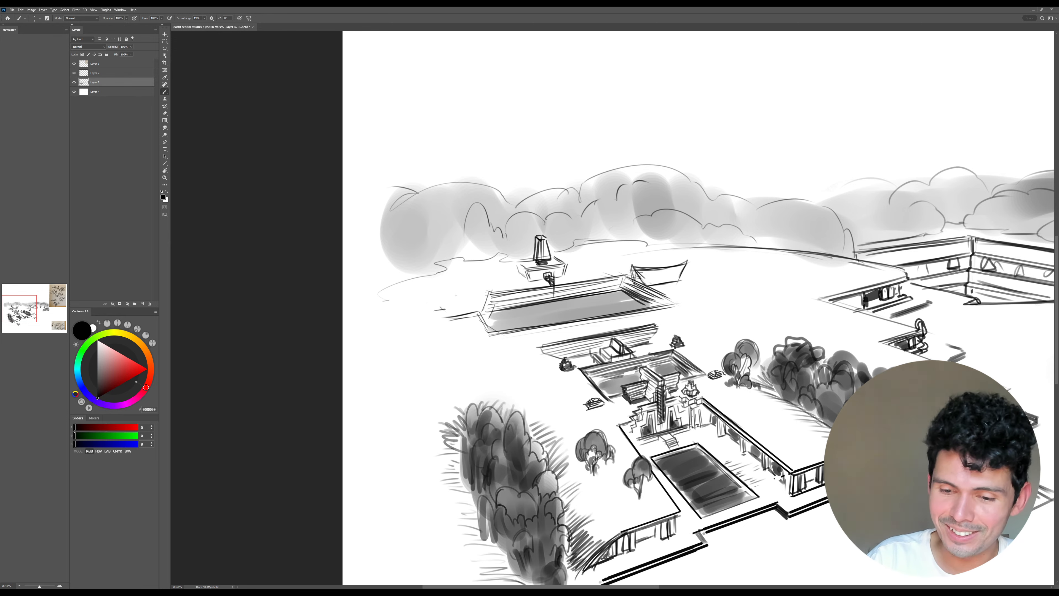
pyautogui.moveTo(426, 295); pyautogui.dragTo(486, 286)
pyautogui.moveTo(427, 296)
pyautogui.mouseDown()
pyautogui.moveTo(489, 289)
pyautogui.moveTo(481, 311)
pyautogui.moveTo(490, 288)
pyautogui.moveTo(429, 306)
pyautogui.moveTo(433, 319)
pyautogui.moveTo(484, 309)
pyautogui.mouseUp()
pyautogui.moveTo(648, 289); pyautogui.dragTo(683, 280)
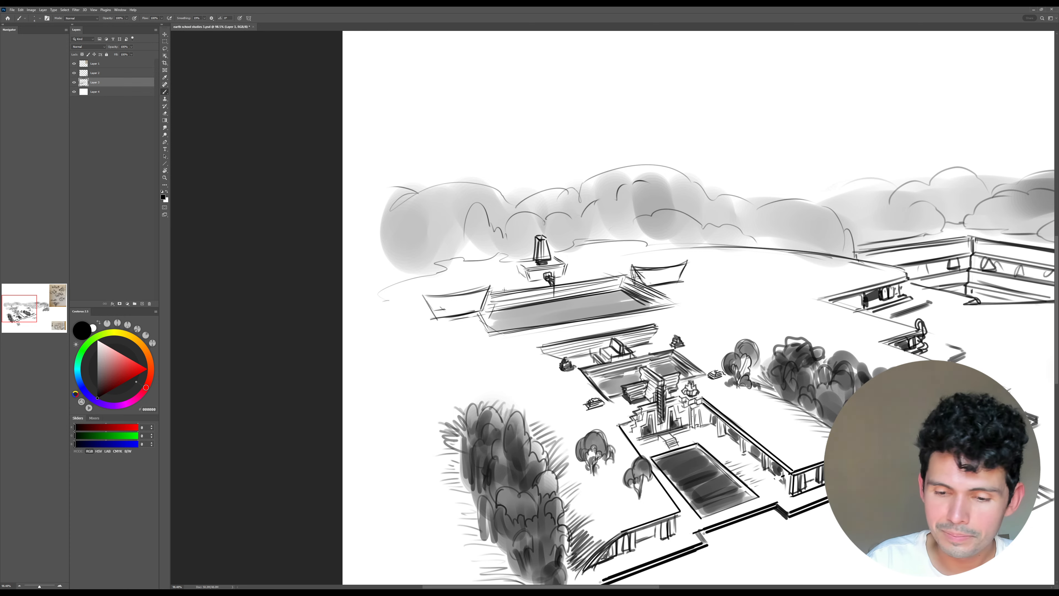
# - Enlarge the Brush and shade both flanking walls of the far pool with vertical hatching
pyautogui.press(']')
pyautogui.press(']')
pyautogui.press(']')
pyautogui.press(']')
pyautogui.press(']')
pyautogui.press(']')
pyautogui.press(']')
pyautogui.press(']')
pyautogui.moveTo(427, 297)
pyautogui.mouseDown()
pyautogui.moveTo(476, 308)
pyautogui.moveTo(488, 289)
pyautogui.mouseUp()
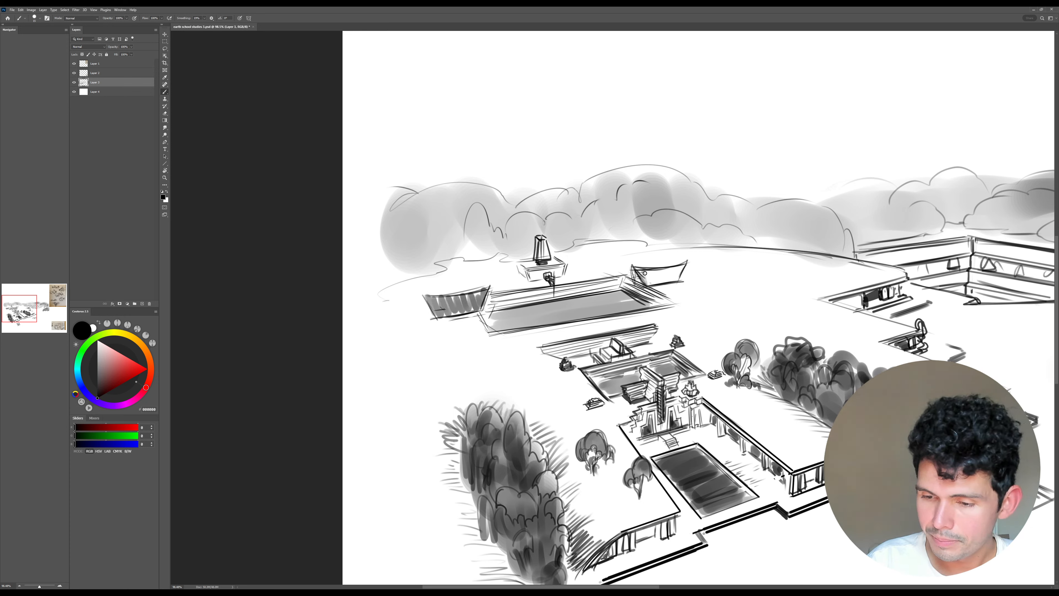
pyautogui.moveTo(645, 273)
pyautogui.mouseDown()
pyautogui.moveTo(683, 267)
pyautogui.moveTo(682, 280)
pyautogui.mouseUp()
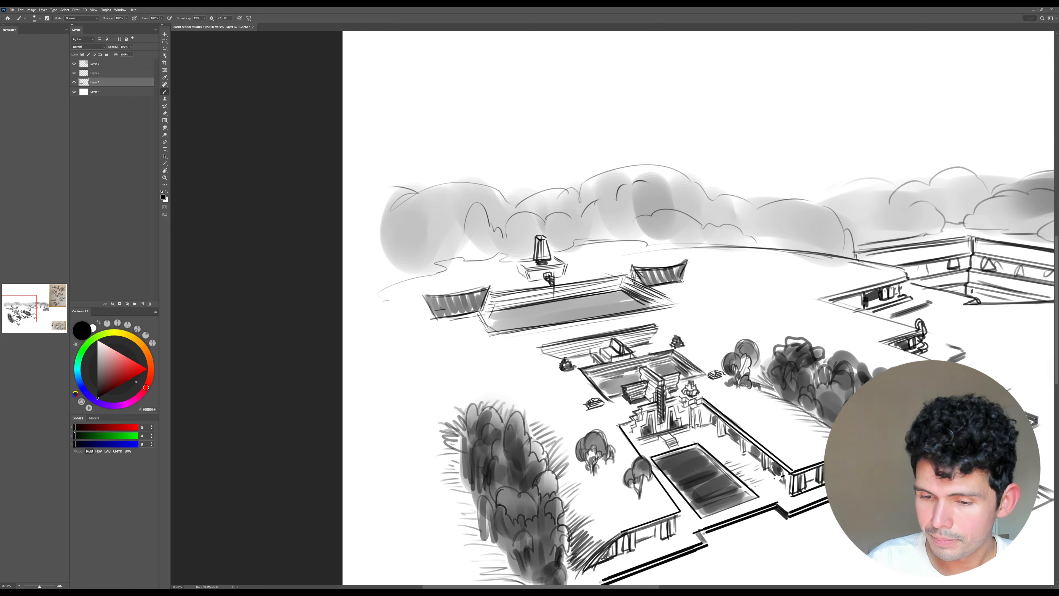
# - Darken the top edges and pointed ends of both flanking walls beside the far pool
pyautogui.moveTo(424, 298); pyautogui.dragTo(433, 313)
pyautogui.moveTo(486, 290); pyautogui.dragTo(492, 284)
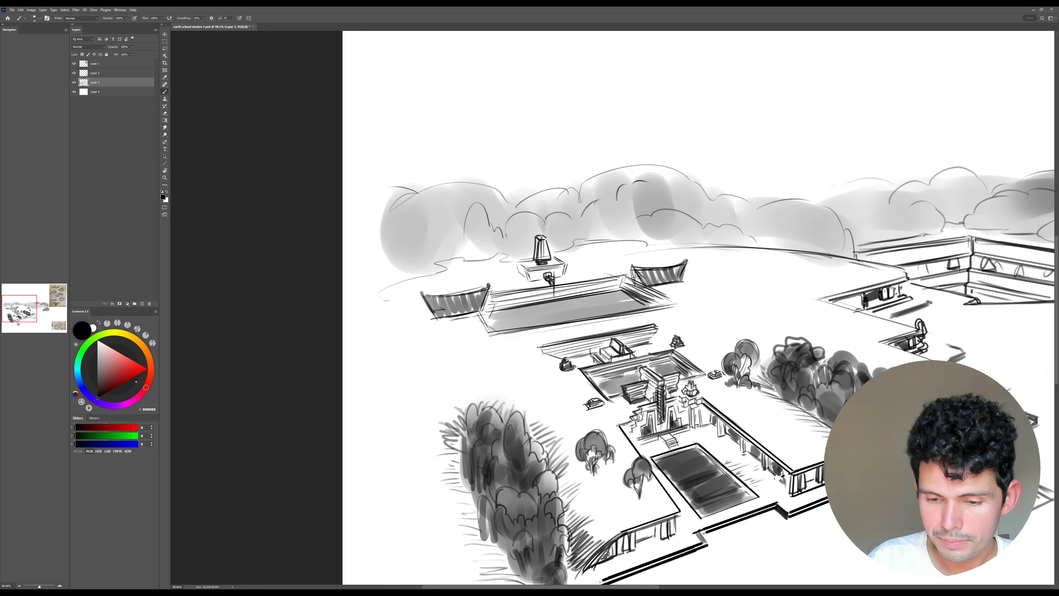
pyautogui.moveTo(630, 269); pyautogui.dragTo(681, 283)
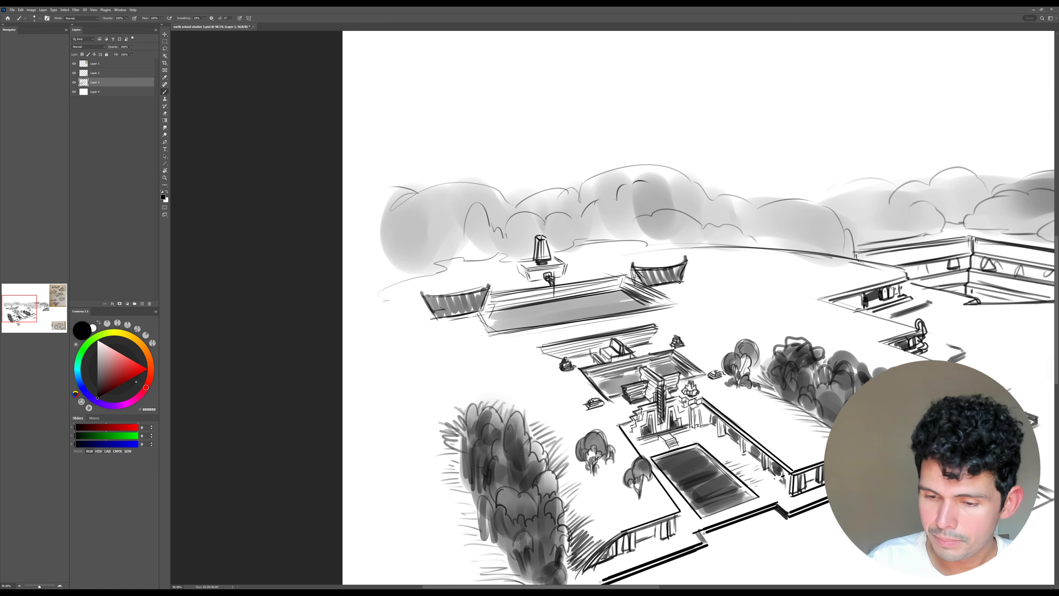
# - Erase the vertical hatching on the flanking walls and redraw them with lengthwise lines in a rotated view
pyautogui.moveTo(718, 242)
pyautogui.mouseDown()
pyautogui.moveTo(754, 195)
pyautogui.moveTo(645, 260)
pyautogui.moveTo(669, 253)
pyautogui.moveTo(645, 268)
pyautogui.moveTo(655, 266)
pyautogui.moveTo(664, 256)
pyautogui.moveTo(628, 261)
pyautogui.moveTo(670, 248)
pyautogui.moveTo(635, 266)
pyautogui.moveTo(669, 261)
pyautogui.mouseUp()
pyautogui.press('e')
pyautogui.press('b')
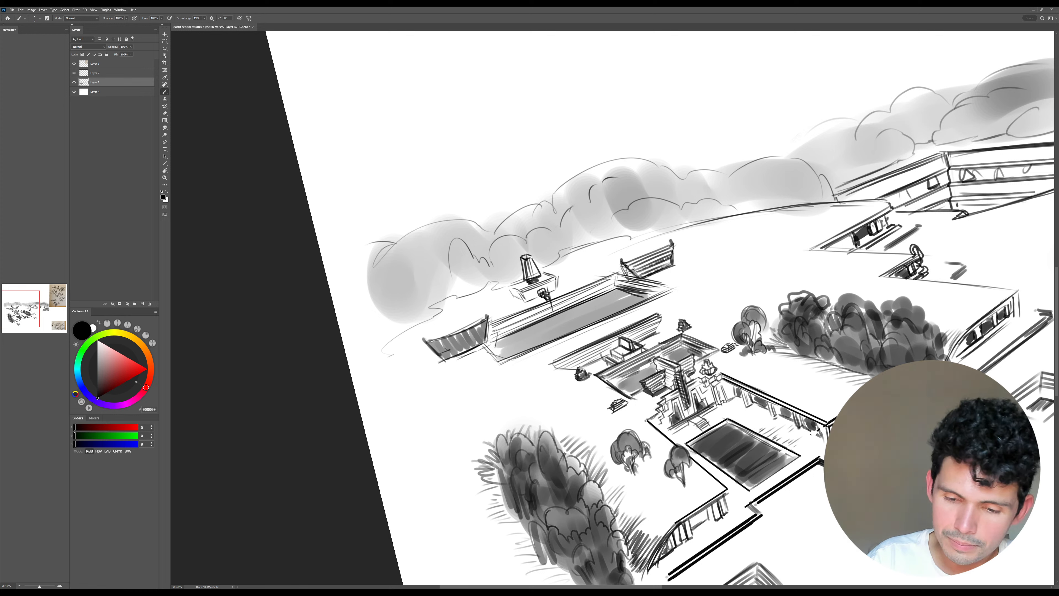
pyautogui.moveTo(431, 341)
pyautogui.mouseDown()
pyautogui.moveTo(479, 321)
pyautogui.moveTo(431, 343)
pyautogui.moveTo(477, 324)
pyautogui.moveTo(441, 345)
pyautogui.moveTo(476, 332)
pyautogui.mouseUp()
pyautogui.press('e')
pyautogui.moveTo(435, 352)
pyautogui.mouseDown()
pyautogui.moveTo(479, 332)
pyautogui.moveTo(446, 356)
pyautogui.moveTo(479, 336)
pyautogui.mouseUp()
pyautogui.moveTo(443, 357)
pyautogui.mouseDown()
pyautogui.moveTo(467, 344)
pyautogui.moveTo(446, 341)
pyautogui.moveTo(482, 325)
pyautogui.mouseUp()
pyautogui.press('b')
pyautogui.moveTo(436, 351); pyautogui.dragTo(480, 336)
pyautogui.moveTo(445, 360)
pyautogui.mouseDown()
pyautogui.moveTo(481, 343)
pyautogui.moveTo(466, 351)
pyautogui.mouseUp()
pyautogui.press('Escape')
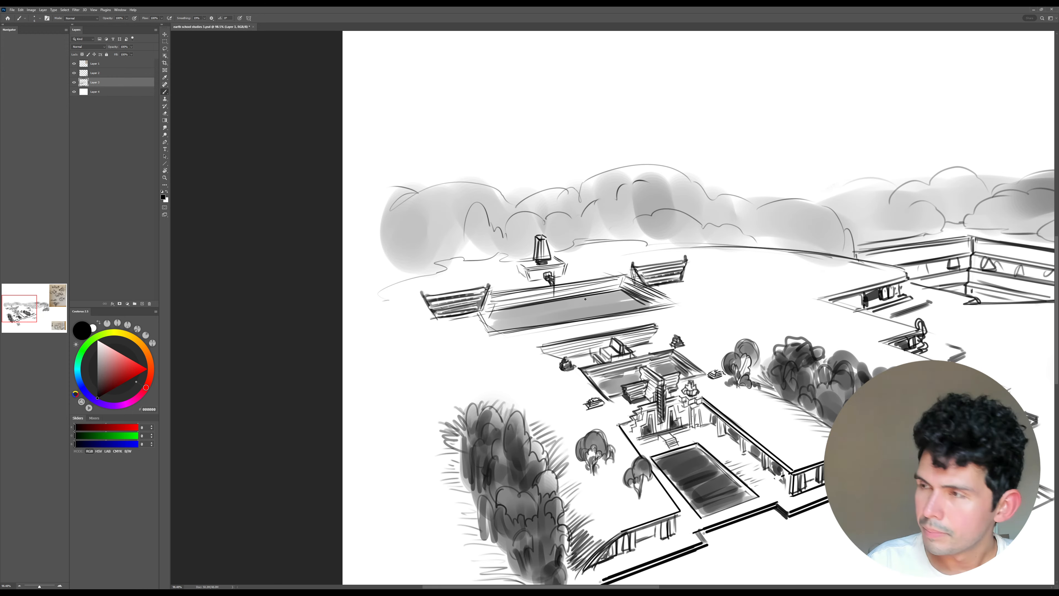
# - Examine the reference sketches and compare them with the open foreground around the sunken courts
pyautogui.moveTo(591, 299)
pyautogui.mouseDown()
pyautogui.moveTo(522, 317)
pyautogui.moveTo(563, 308)
pyautogui.mouseUp()
pyautogui.moveTo(838, 193)
pyautogui.mouseDown()
pyautogui.moveTo(594, 344)
pyautogui.moveTo(460, 374)
pyautogui.mouseUp()
pyautogui.moveTo(530, 386); pyautogui.dragTo(476, 376)
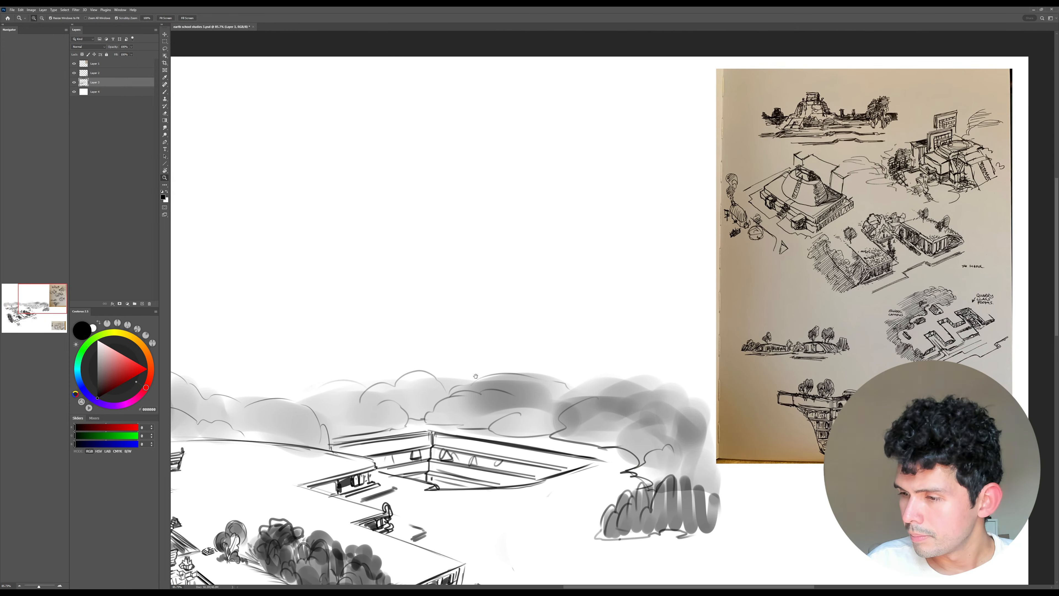
pyautogui.moveTo(475, 376); pyautogui.dragTo(580, 216)
pyautogui.moveTo(645, 541)
pyautogui.mouseDown()
pyautogui.moveTo(748, 340)
pyautogui.moveTo(598, 374)
pyautogui.mouseUp()
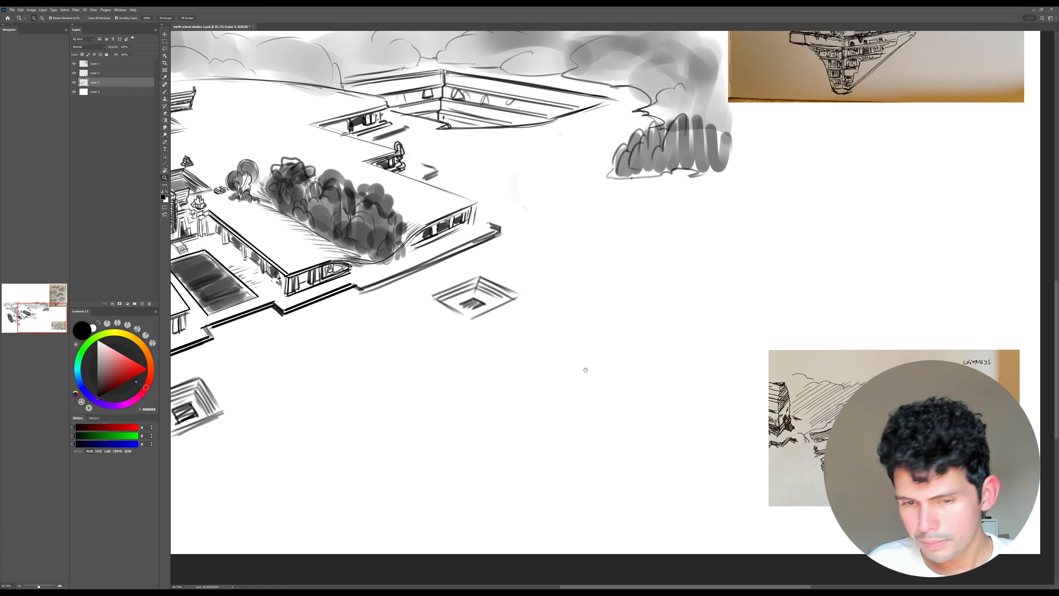
pyautogui.moveTo(577, 354); pyautogui.dragTo(738, 395)
pyautogui.press('b')
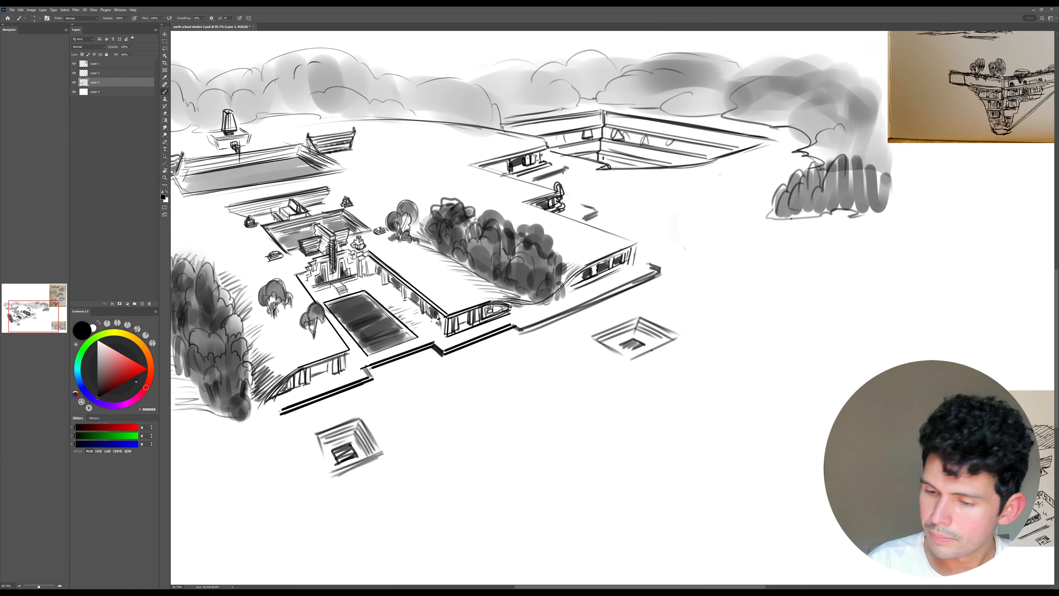
pyautogui.moveTo(634, 379); pyautogui.dragTo(497, 342)
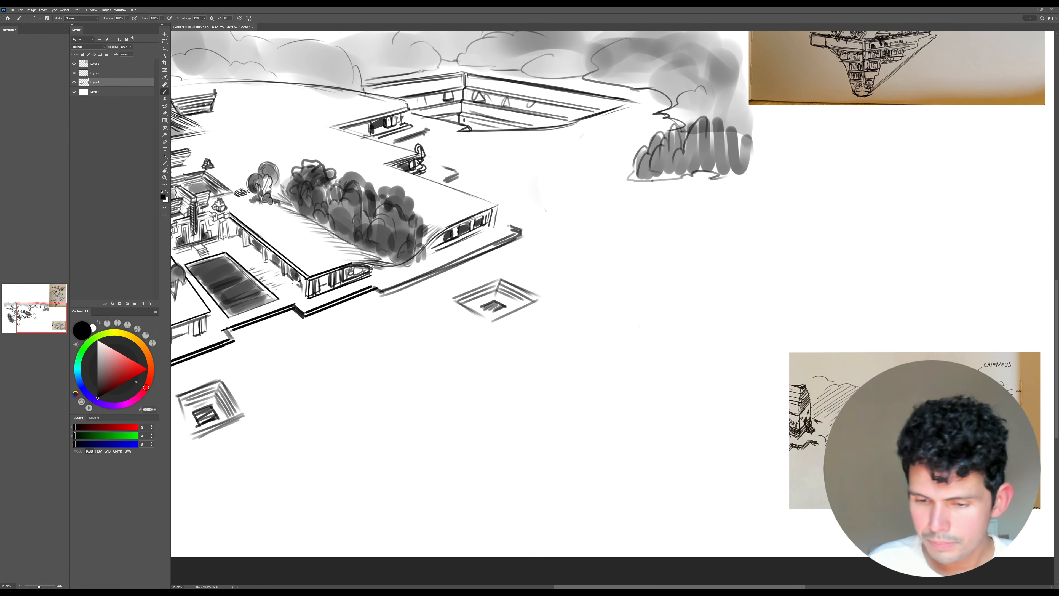
pyautogui.moveTo(560, 319); pyautogui.dragTo(759, 326)
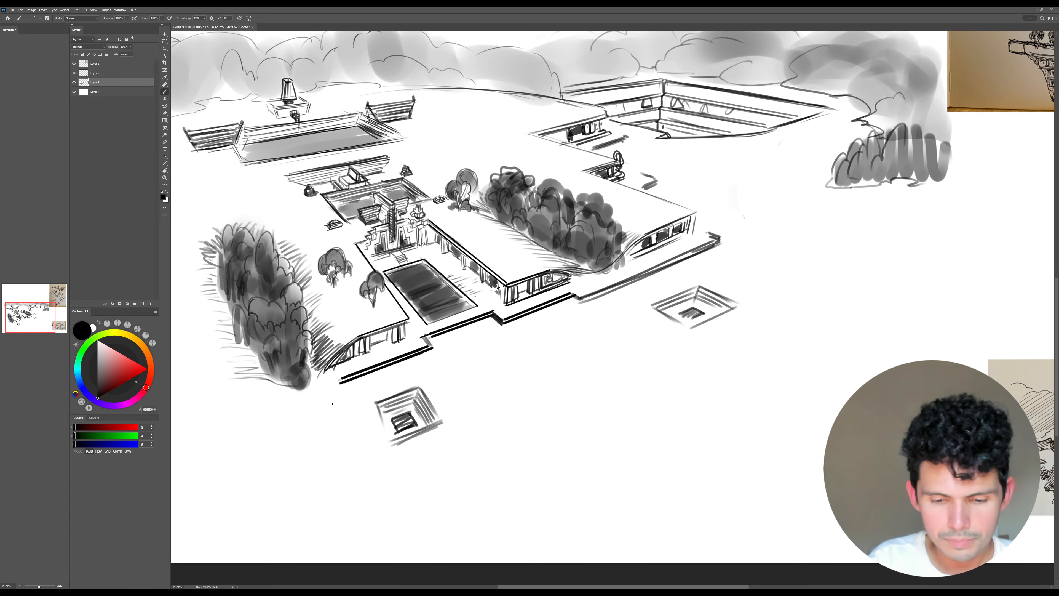
# - Draw the outlines of round trees with thin trunks at the near end of the tall hedge
pyautogui.press('r')
pyautogui.moveTo(525, 328)
pyautogui.mouseDown()
pyautogui.moveTo(359, 396)
pyautogui.moveTo(357, 386)
pyautogui.moveTo(342, 405)
pyautogui.moveTo(354, 382)
pyautogui.moveTo(359, 392)
pyautogui.moveTo(347, 397)
pyautogui.moveTo(366, 410)
pyautogui.mouseUp()
pyautogui.press('Escape')
pyautogui.press('z')
pyautogui.press('b')
pyautogui.moveTo(364, 379)
pyautogui.mouseDown()
pyautogui.moveTo(367, 399)
pyautogui.moveTo(355, 378)
pyautogui.moveTo(347, 393)
pyautogui.mouseUp()
pyautogui.moveTo(359, 381)
pyautogui.mouseDown()
pyautogui.moveTo(377, 370)
pyautogui.moveTo(383, 381)
pyautogui.moveTo(373, 364)
pyautogui.moveTo(377, 391)
pyautogui.moveTo(361, 381)
pyautogui.moveTo(385, 360)
pyautogui.moveTo(347, 404)
pyautogui.mouseUp()
pyautogui.press('e')
pyautogui.press(']')
pyautogui.press('b')
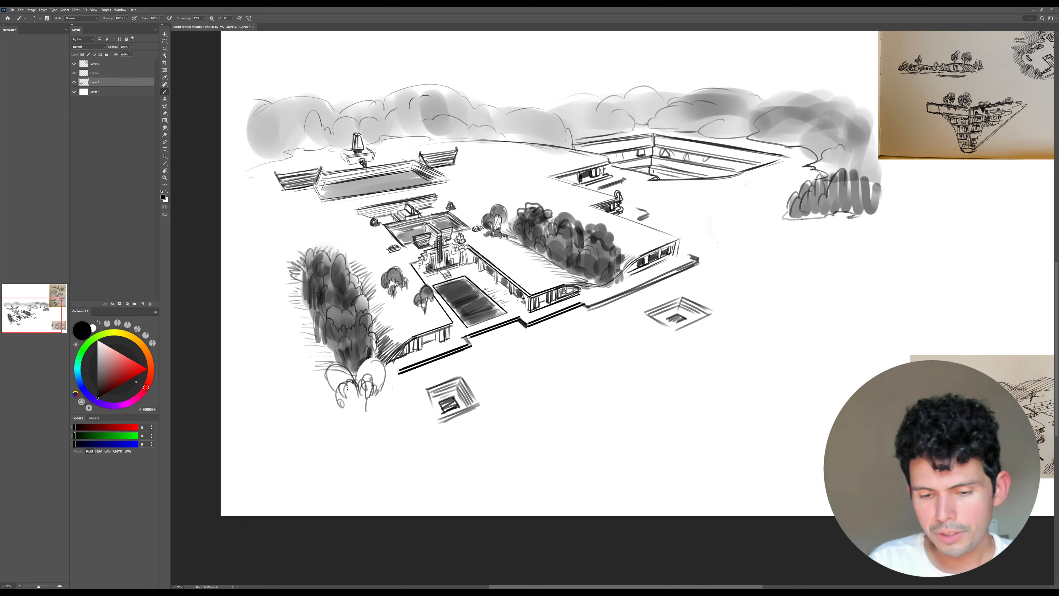
# - Add foliage outlines to the round trees at the near end of the hedge and shade them with an enlarged Brush
pyautogui.moveTo(341, 367)
pyautogui.mouseDown()
pyautogui.moveTo(338, 398)
pyautogui.moveTo(345, 385)
pyautogui.moveTo(348, 394)
pyautogui.moveTo(322, 407)
pyautogui.mouseUp()
pyautogui.moveTo(325, 408)
pyautogui.mouseDown()
pyautogui.moveTo(353, 401)
pyautogui.moveTo(345, 374)
pyautogui.moveTo(355, 394)
pyautogui.mouseUp()
pyautogui.press(']')
pyautogui.press(']')
pyautogui.press(']')
pyautogui.press(']')
pyautogui.press(']')
pyautogui.press(']')
pyautogui.press(']')
pyautogui.press(']')
pyautogui.press(']')
pyautogui.press(']')
pyautogui.press(']')
pyautogui.press(']')
pyautogui.press(']')
pyautogui.moveTo(363, 370)
pyautogui.mouseDown()
pyautogui.moveTo(377, 386)
pyautogui.moveTo(365, 401)
pyautogui.moveTo(380, 406)
pyautogui.mouseUp()
pyautogui.press('e')
pyautogui.press('b')
# - With a finer Brush, sketch loose bush outlines around the shaded trees and extend the horizon line beyond the far pool
pyautogui.press('[')
pyautogui.press('[')
pyautogui.press('[')
pyautogui.press('[')
pyautogui.press('[')
pyautogui.press('[')
pyautogui.press('[')
pyautogui.press('[')
pyautogui.press('[')
pyautogui.press('[')
pyautogui.press('[')
pyautogui.press('[')
pyautogui.press('[')
pyautogui.press('[')
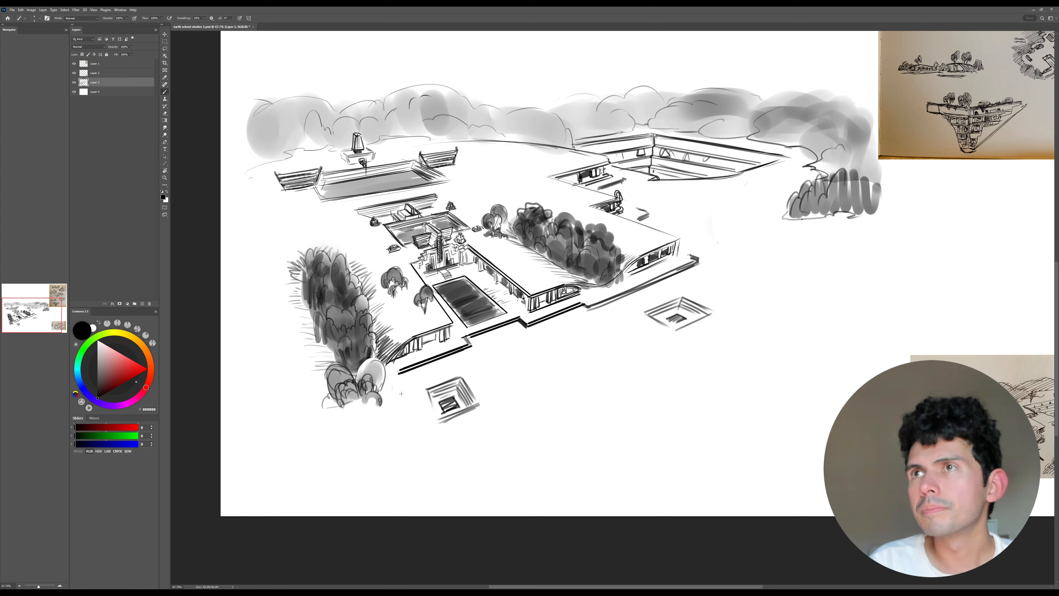
pyautogui.moveTo(325, 396); pyautogui.dragTo(302, 408)
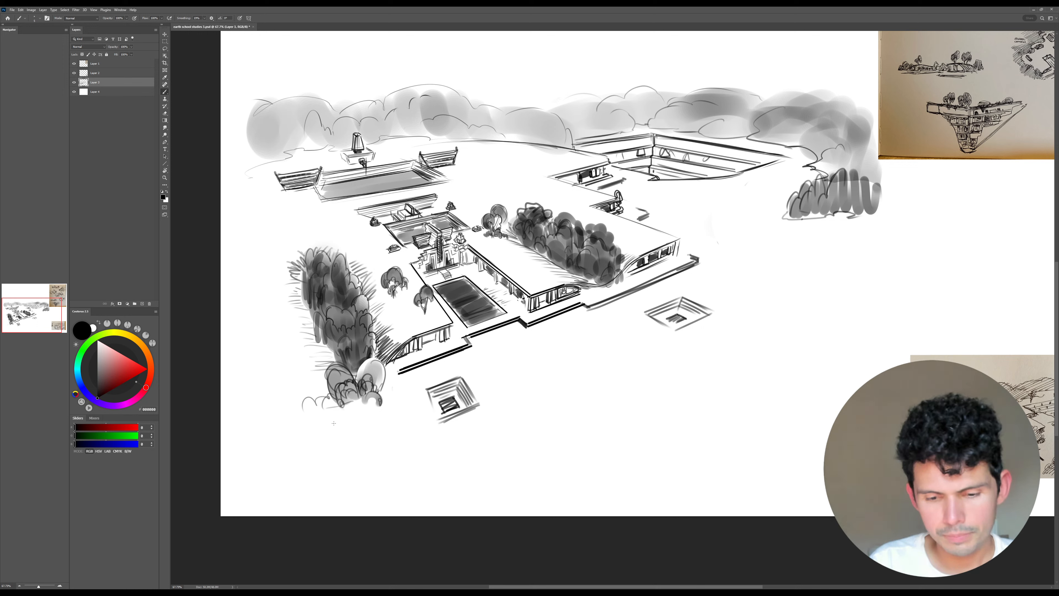
pyautogui.moveTo(380, 404); pyautogui.dragTo(337, 435)
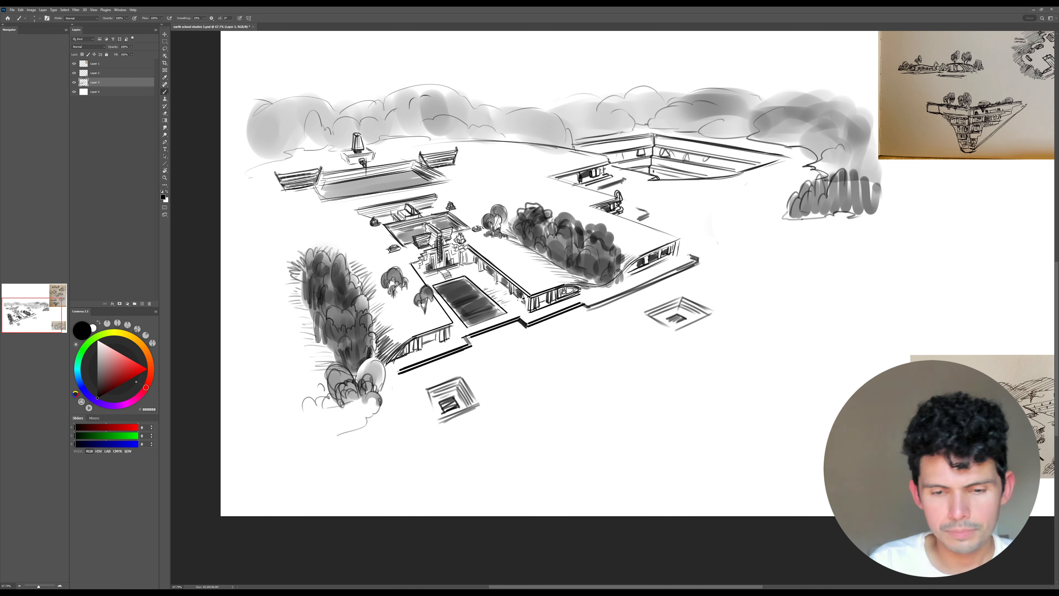
pyautogui.moveTo(269, 163); pyautogui.dragTo(232, 174)
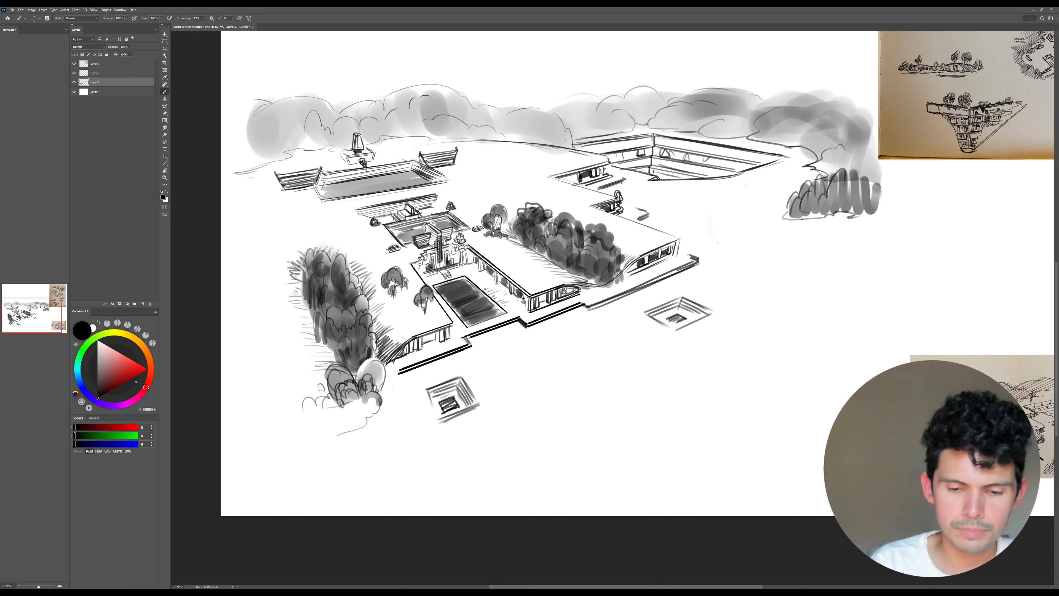
# - Draw a small flat-roofed pavilion with dark shrubs at its base behind the long hedged building
pyautogui.press('z')
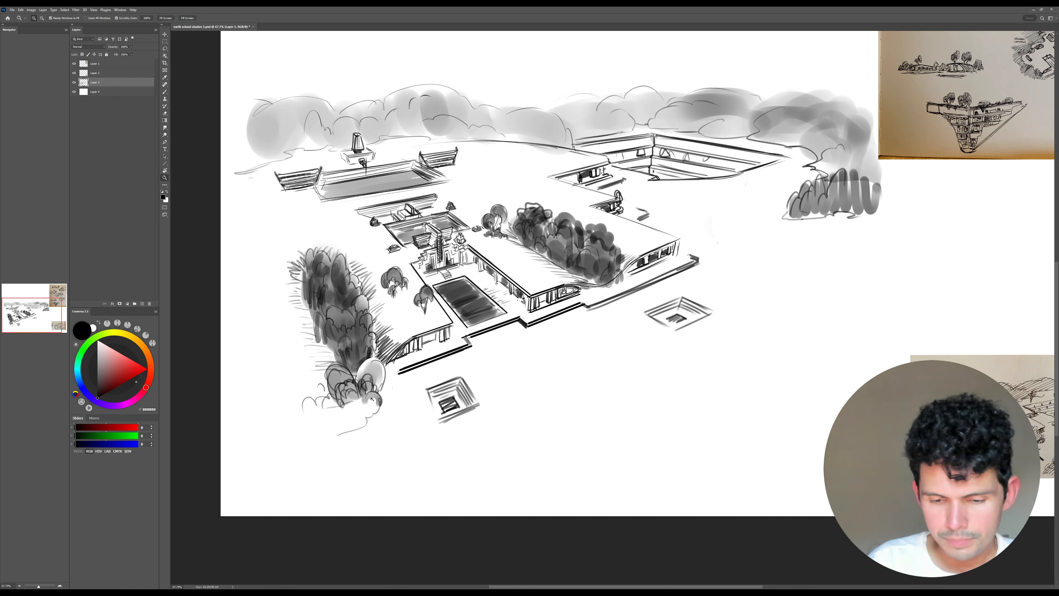
pyautogui.moveTo(372, 400); pyautogui.dragTo(355, 411)
pyautogui.press('b')
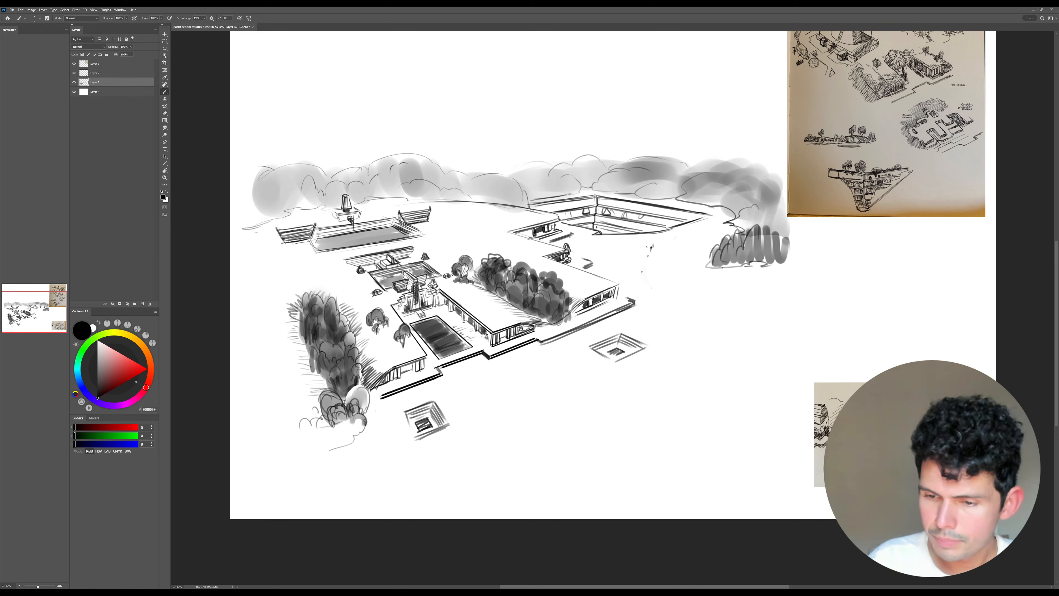
pyautogui.moveTo(587, 251)
pyautogui.mouseDown()
pyautogui.moveTo(632, 250)
pyautogui.moveTo(610, 267)
pyautogui.moveTo(625, 268)
pyautogui.mouseUp()
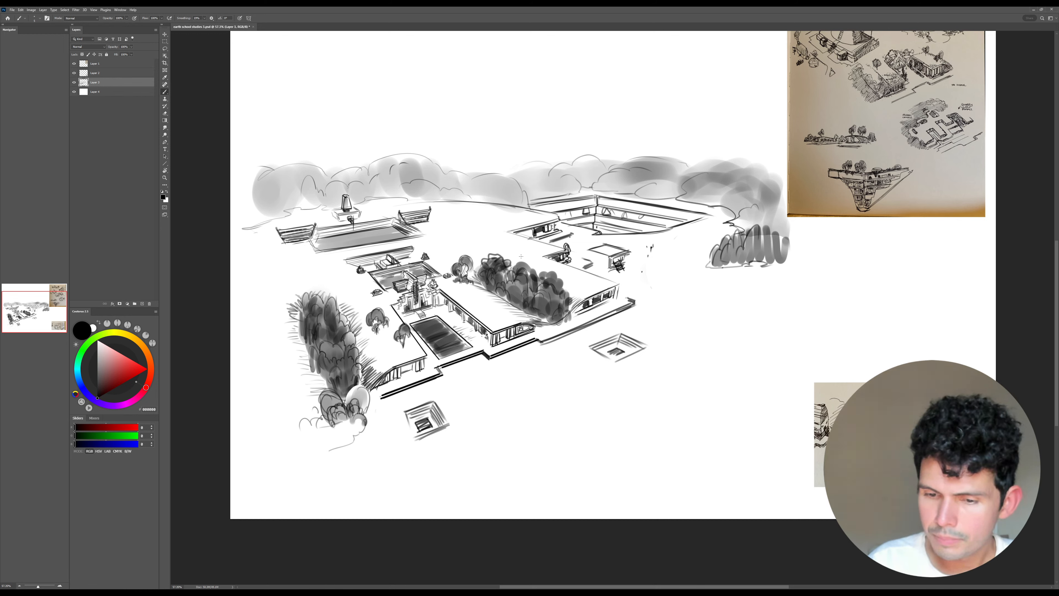
pyautogui.moveTo(487, 259); pyautogui.dragTo(491, 263)
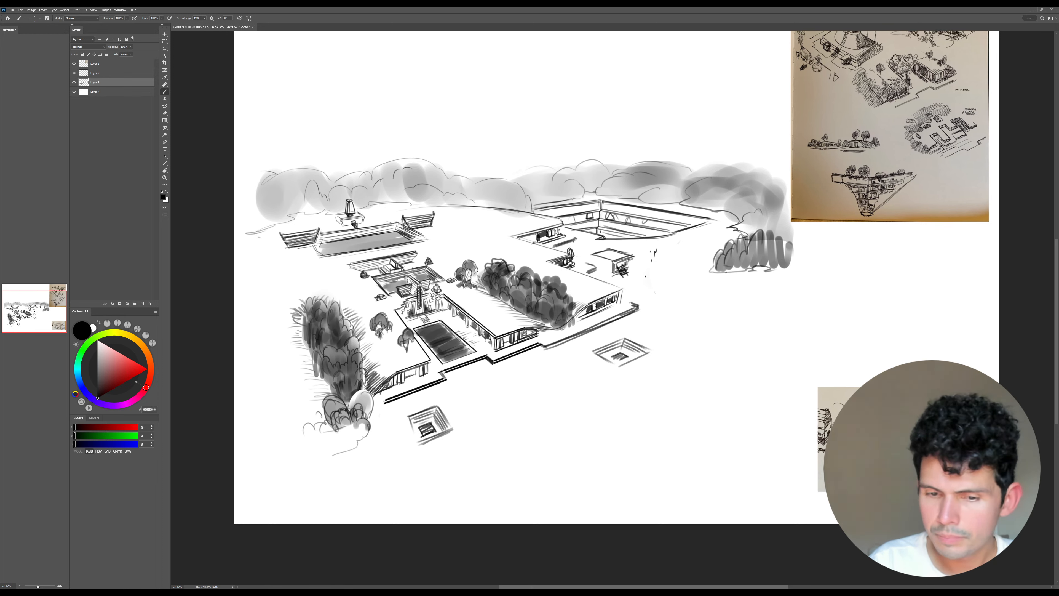
pyautogui.press(']')
pyautogui.moveTo(591, 253)
pyautogui.mouseDown()
pyautogui.moveTo(610, 265)
pyautogui.moveTo(600, 266)
pyautogui.moveTo(723, 218)
pyautogui.mouseUp()
pyautogui.press(']')
pyautogui.press(']')
pyautogui.press(']')
pyautogui.press(']')
pyautogui.press(']')
pyautogui.press(']')
pyautogui.press(']')
pyautogui.press(']')
pyautogui.hotkey('ctrl', 'z')
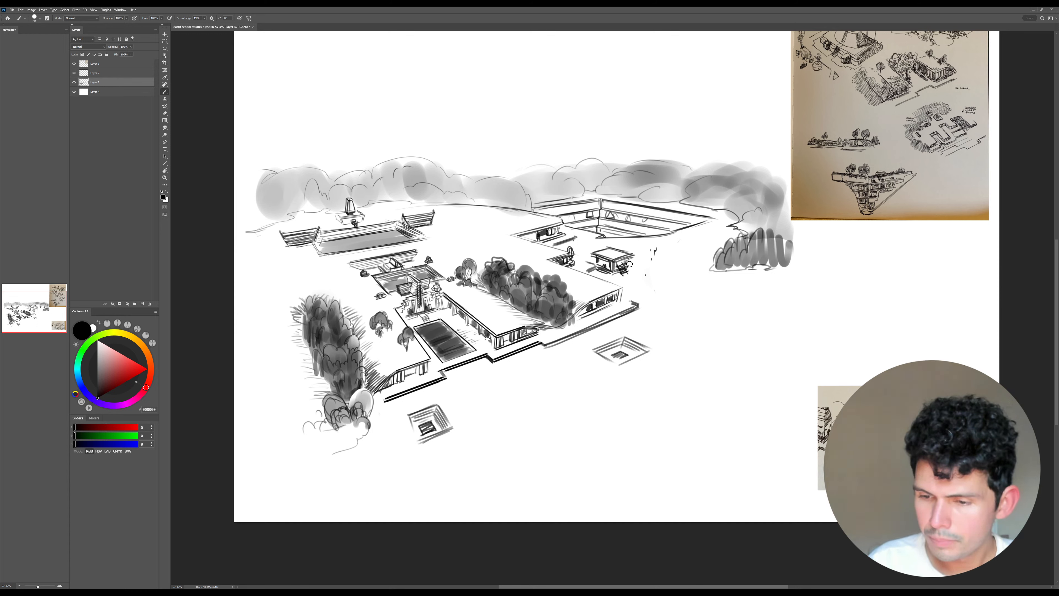
pyautogui.press('[')
pyautogui.press('[')
pyautogui.press('[')
pyautogui.press('[')
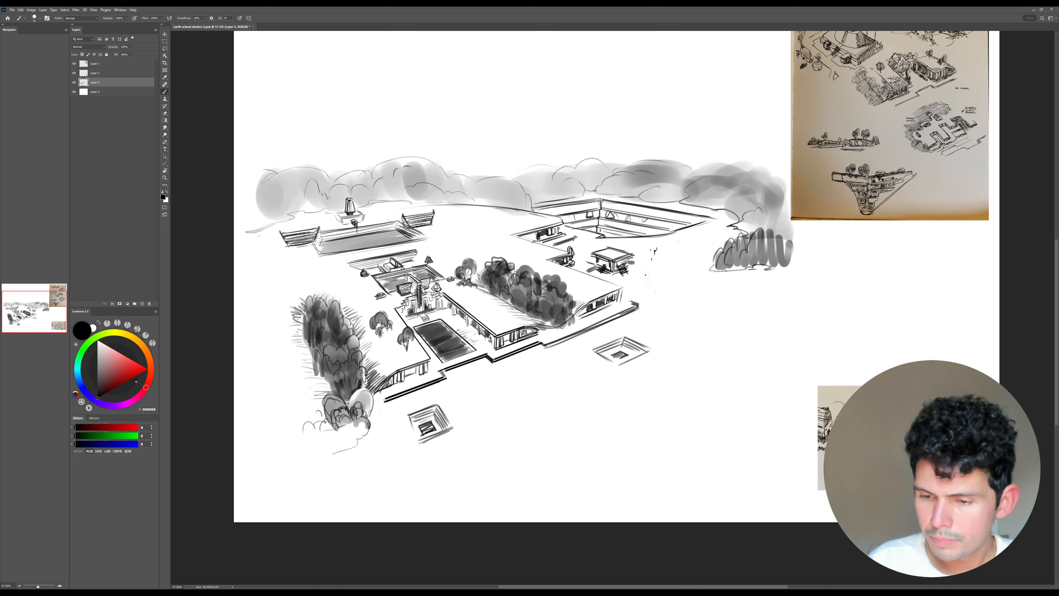
pyautogui.hotkey('ctrl', 'z')
pyautogui.press('[')
pyautogui.press('[')
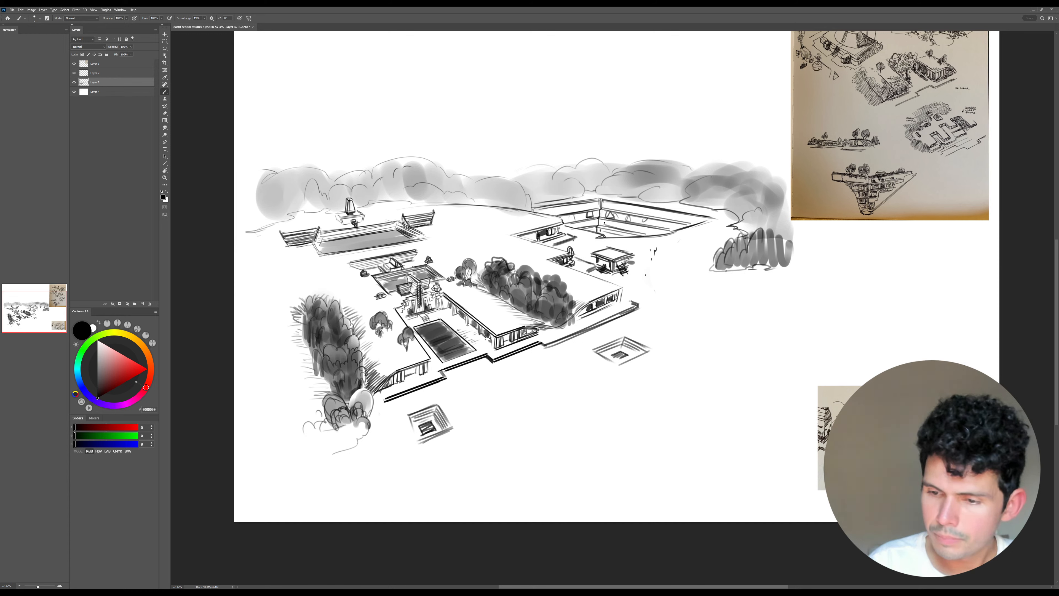
# - Clear a spot at the near corner of the large sunken court and draw a tower with a dark base and framed top
pyautogui.press('e')
pyautogui.moveTo(694, 227)
pyautogui.mouseDown()
pyautogui.moveTo(696, 211)
pyautogui.moveTo(683, 229)
pyautogui.moveTo(693, 233)
pyautogui.mouseUp()
pyautogui.press('b')
pyautogui.moveTo(692, 237)
pyautogui.mouseDown()
pyautogui.moveTo(679, 236)
pyautogui.moveTo(694, 233)
pyautogui.moveTo(697, 207)
pyautogui.moveTo(701, 227)
pyautogui.moveTo(689, 239)
pyautogui.moveTo(730, 235)
pyautogui.moveTo(684, 250)
pyautogui.mouseUp()
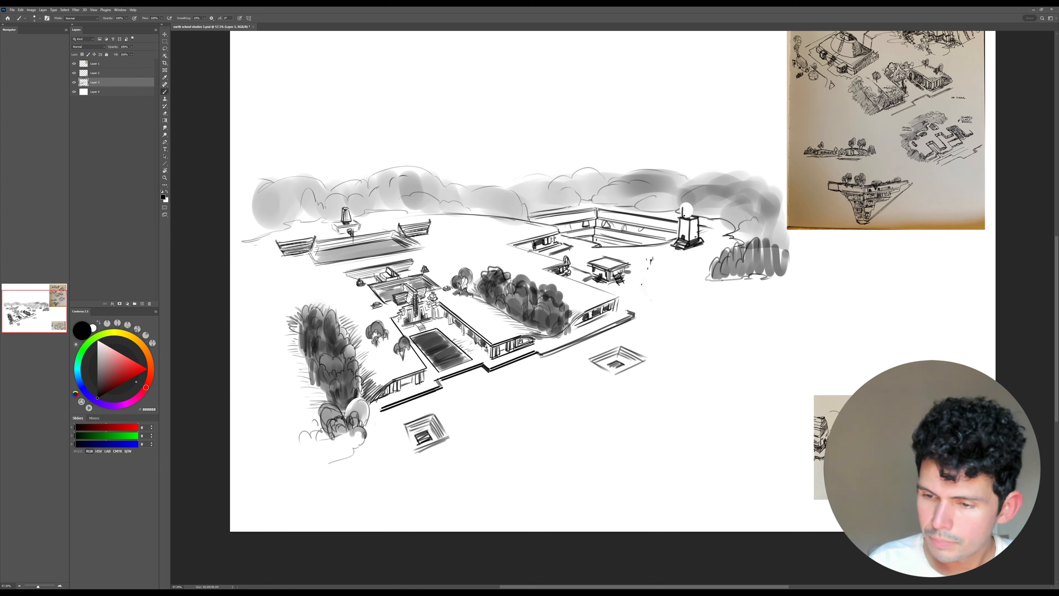
pyautogui.moveTo(683, 216); pyautogui.dragTo(690, 207)
pyautogui.moveTo(691, 208); pyautogui.dragTo(691, 217)
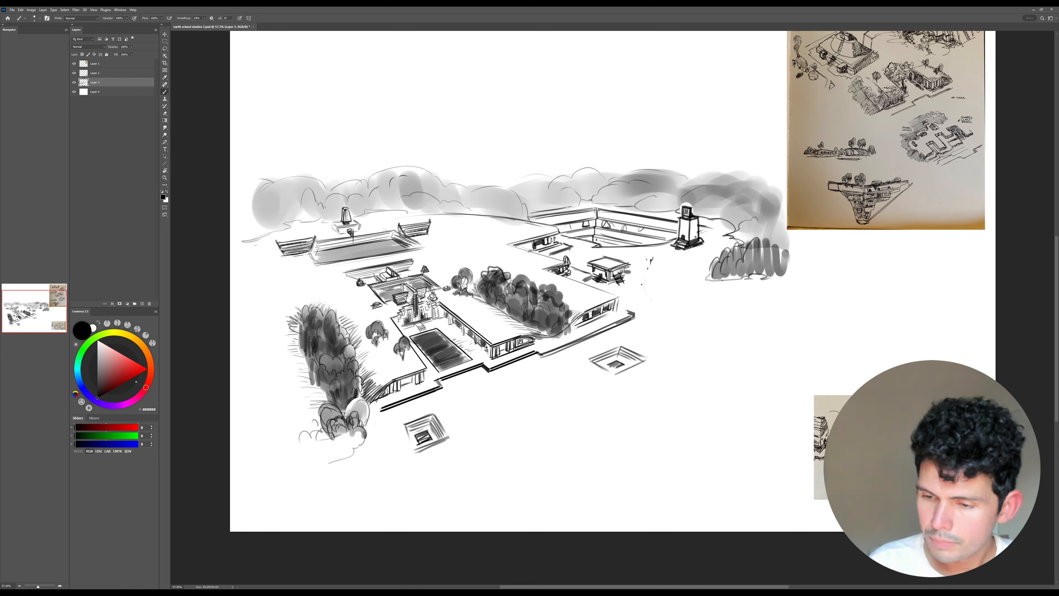
# - Draw winding path edges from the tower around the terraces and sunken courts across the open foreground, with small stones beside them
pyautogui.moveTo(706, 249)
pyautogui.mouseDown()
pyautogui.moveTo(616, 260)
pyautogui.moveTo(639, 279)
pyautogui.moveTo(643, 270)
pyautogui.moveTo(663, 309)
pyautogui.moveTo(591, 337)
pyautogui.mouseUp()
pyautogui.moveTo(684, 275)
pyautogui.mouseDown()
pyautogui.moveTo(709, 286)
pyautogui.moveTo(685, 358)
pyautogui.moveTo(823, 363)
pyautogui.mouseUp()
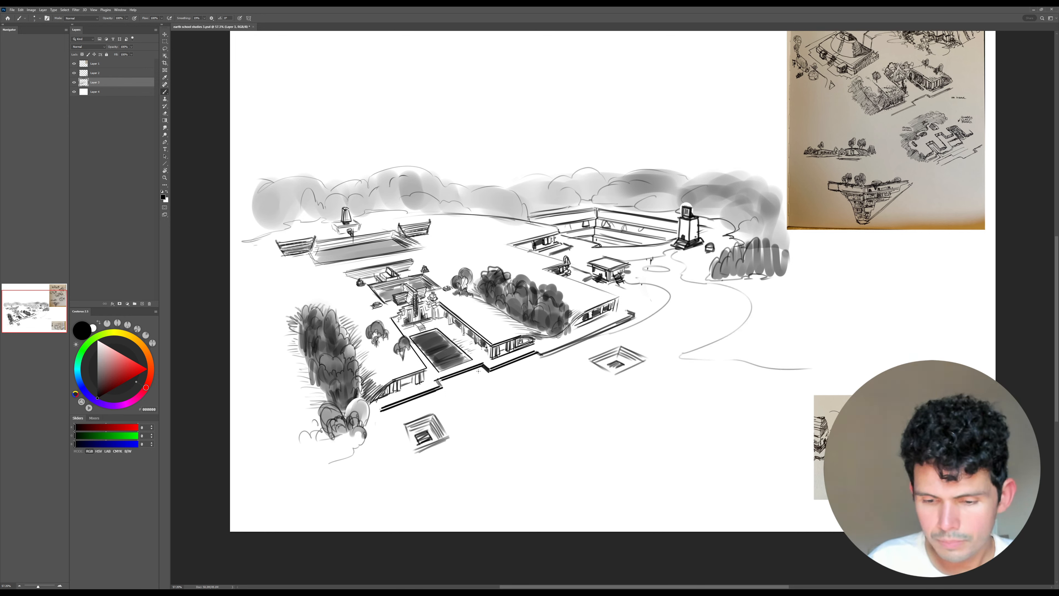
pyautogui.moveTo(478, 371)
pyautogui.mouseDown()
pyautogui.moveTo(541, 371)
pyautogui.moveTo(556, 360)
pyautogui.mouseUp()
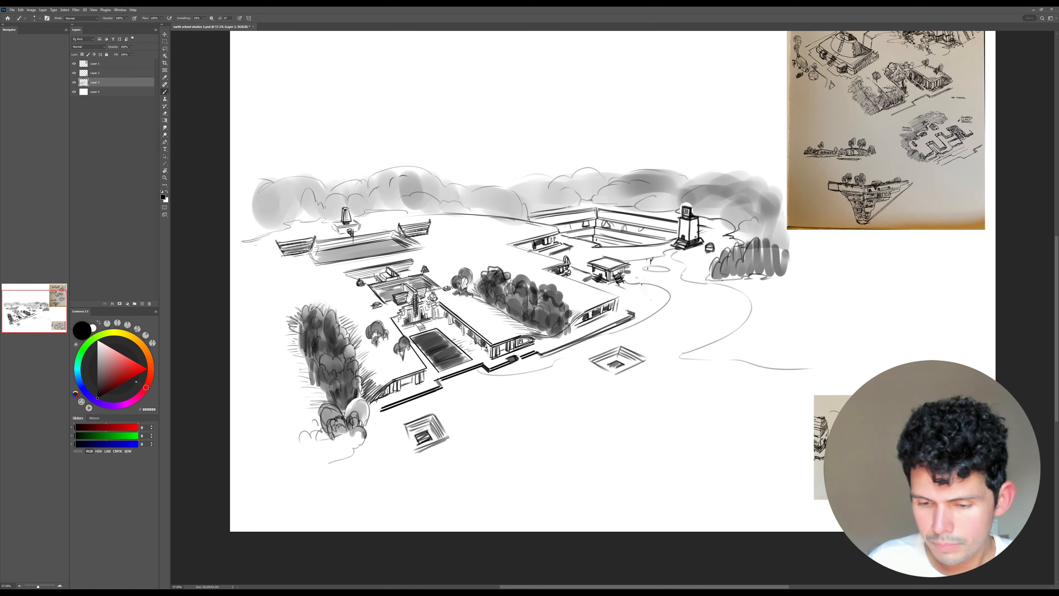
pyautogui.moveTo(450, 379)
pyautogui.mouseDown()
pyautogui.moveTo(409, 410)
pyautogui.moveTo(375, 461)
pyautogui.mouseUp()
pyautogui.moveTo(389, 496)
pyautogui.mouseDown()
pyautogui.moveTo(654, 401)
pyautogui.moveTo(736, 390)
pyautogui.mouseUp()
pyautogui.moveTo(735, 341); pyautogui.dragTo(735, 345)
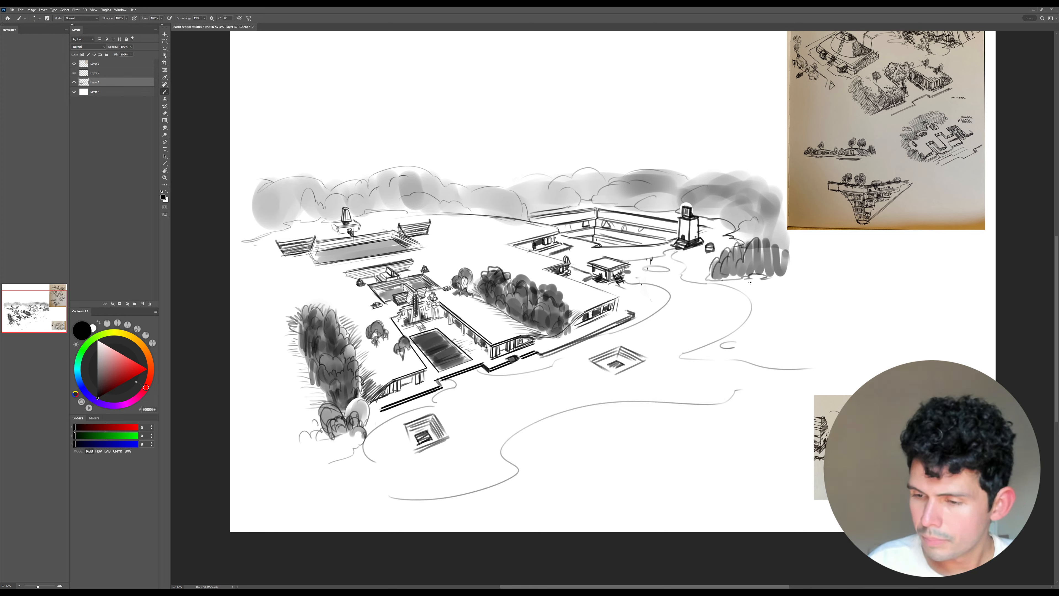
# - Sketch small bushes beside the striped tree group and a thin dark post at the large court's far corner
pyautogui.moveTo(750, 282)
pyautogui.mouseDown()
pyautogui.moveTo(777, 292)
pyautogui.moveTo(758, 319)
pyautogui.mouseUp()
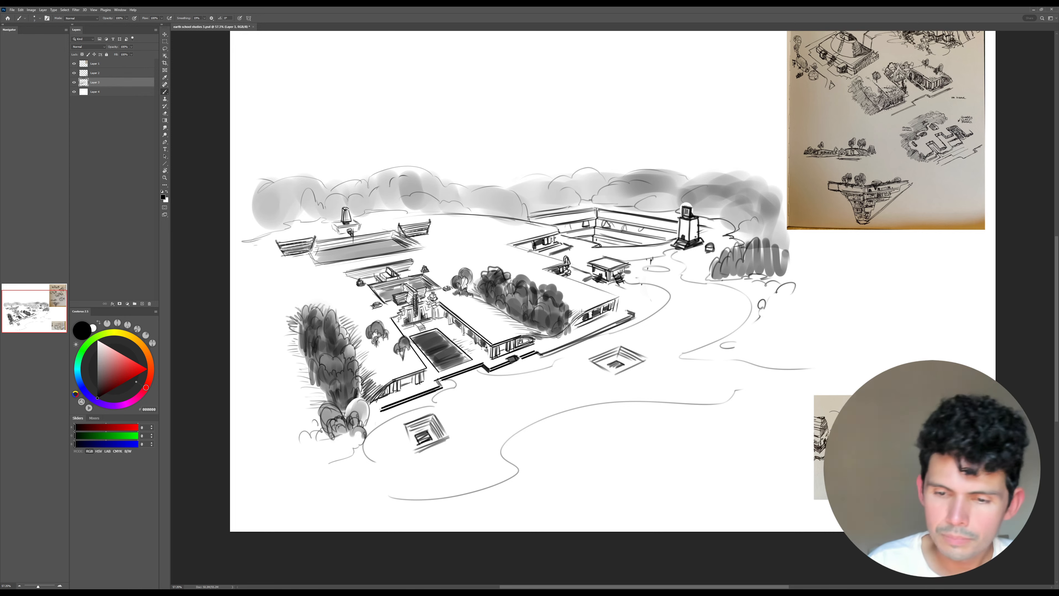
pyautogui.moveTo(527, 199); pyautogui.dragTo(528, 210)
pyautogui.moveTo(782, 393); pyautogui.dragTo(771, 405)
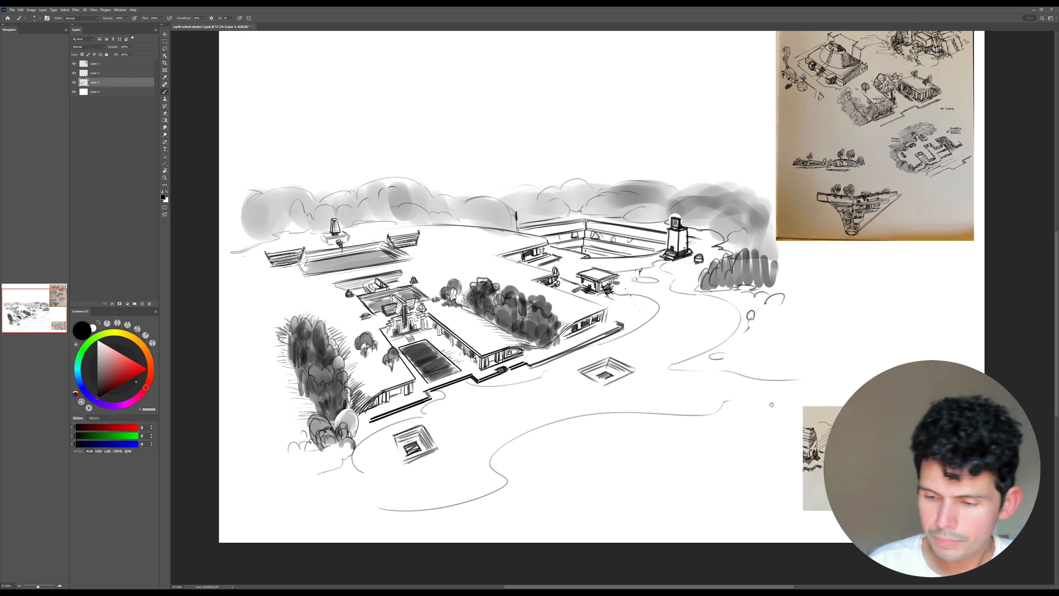
# - Scale the drawing layer down with Free Transform and save the document
pyautogui.scroll(-3, 771, 404)
pyautogui.hotkey('ctrl', 't')
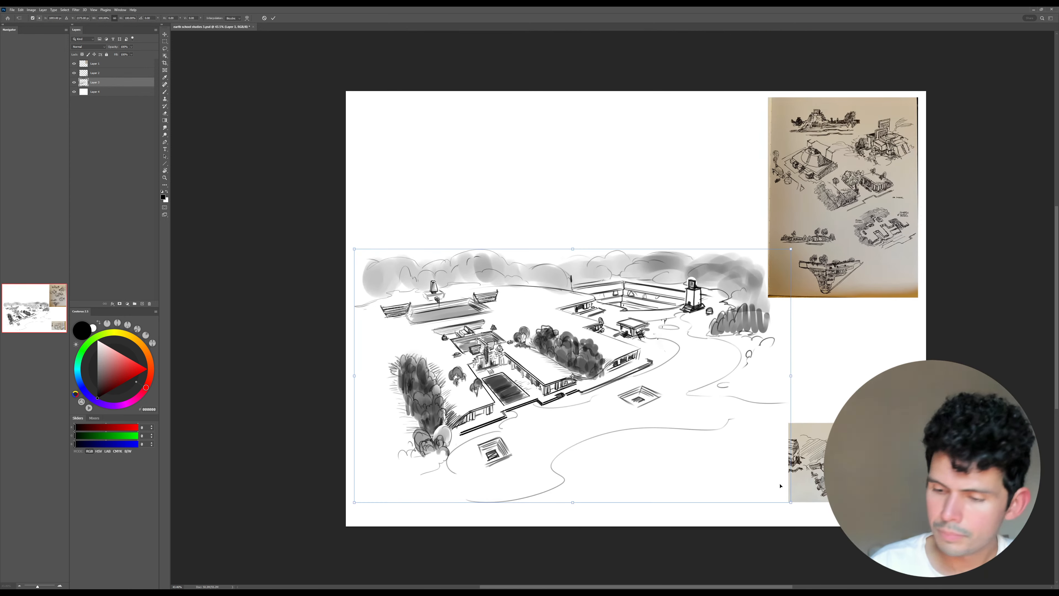
pyautogui.moveTo(790, 502)
pyautogui.mouseDown()
pyautogui.moveTo(751, 479)
pyautogui.moveTo(729, 405)
pyautogui.mouseUp()
pyautogui.press('Return')
pyautogui.press('z')
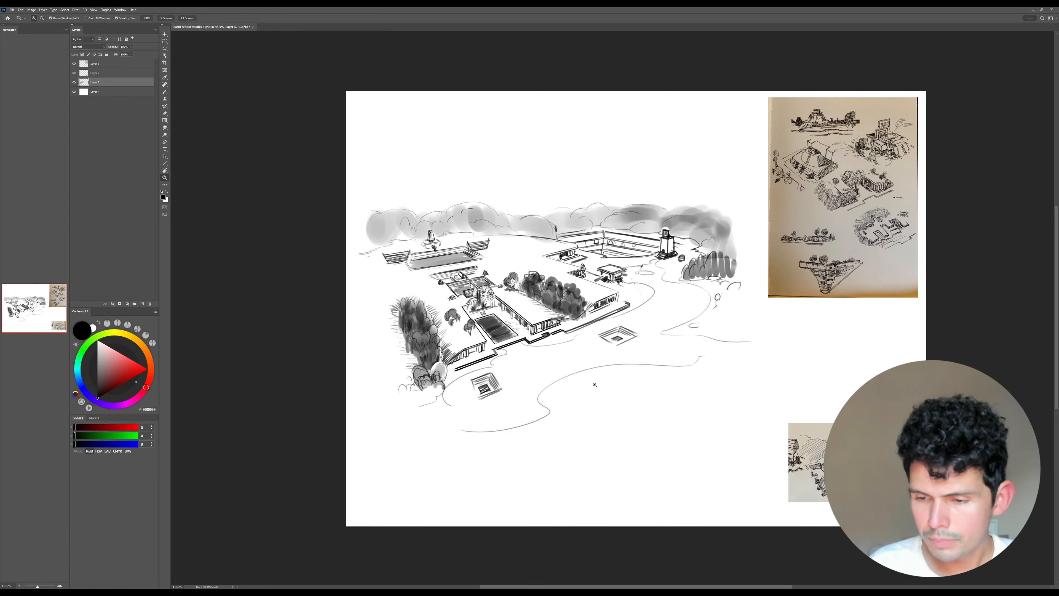
pyautogui.moveTo(595, 385); pyautogui.dragTo(598, 385)
pyautogui.moveTo(597, 402); pyautogui.dragTo(583, 450)
pyautogui.hotkey('ctrl', 's')
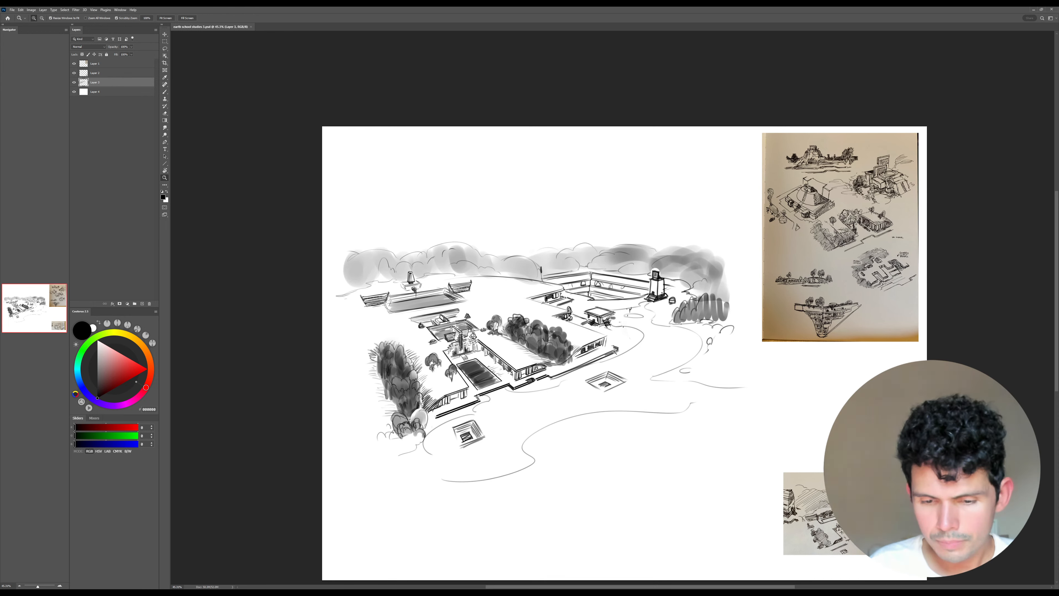
# - Shift the scaled drawing slightly to the right on the canvas
pyautogui.hotkey('ctrl', 't')
pyautogui.moveTo(593, 378); pyautogui.dragTo(620, 377)
pyautogui.press('Return')
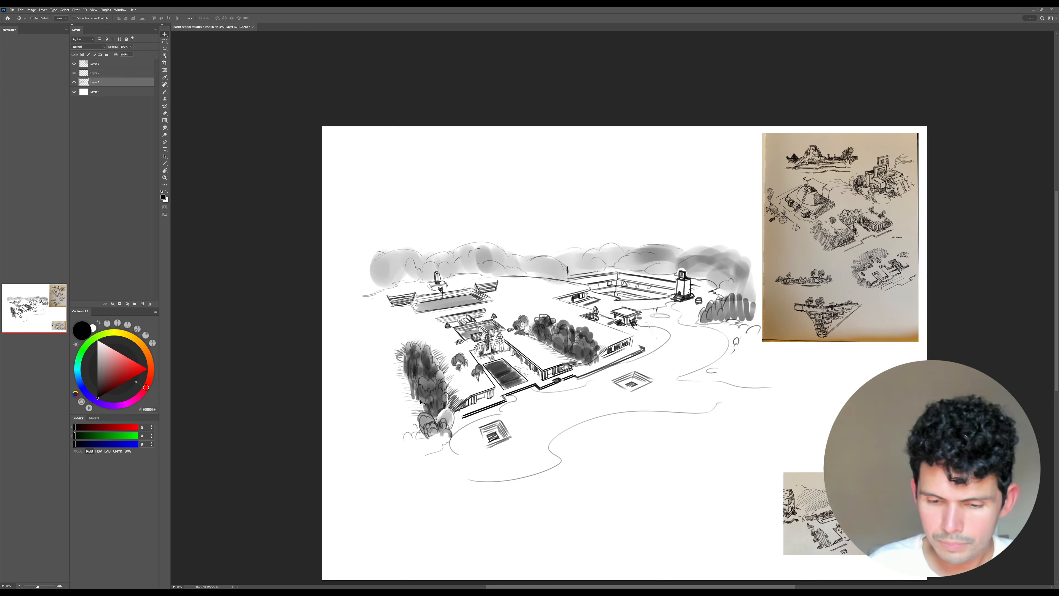
# - Draw a small boxy structure with dark horizontal layers in front of the far pool's outer flanking wall
pyautogui.moveTo(377, 351); pyautogui.dragTo(300, 255)
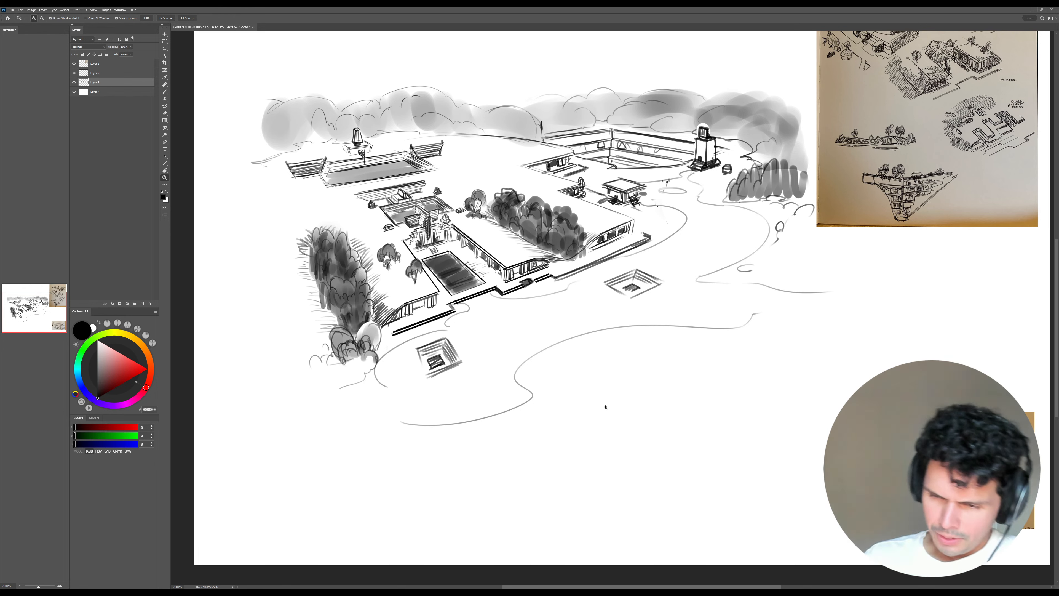
pyautogui.press('b')
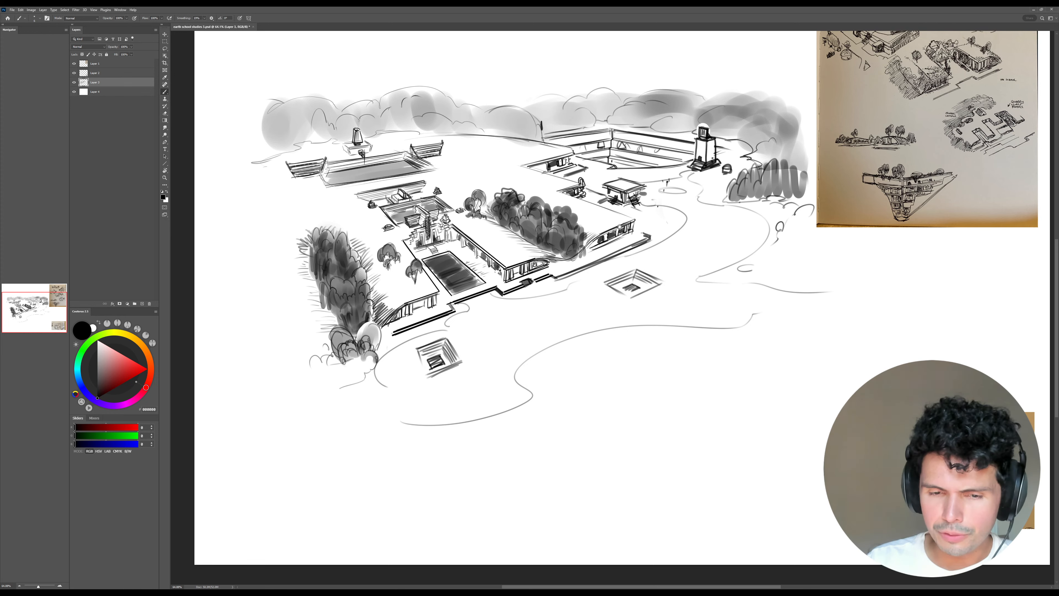
pyautogui.moveTo(620, 225); pyautogui.dragTo(631, 232)
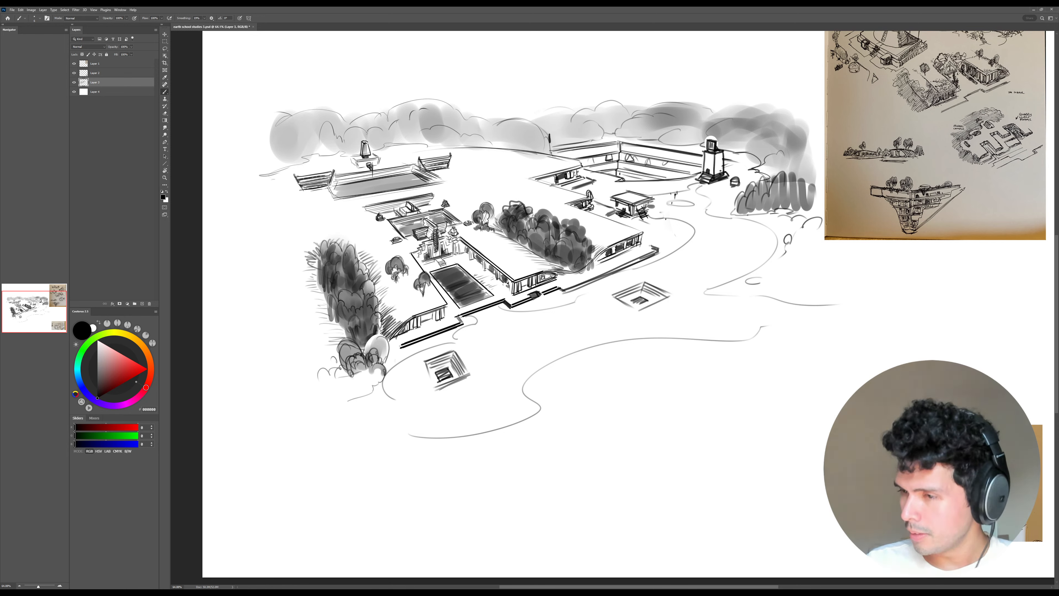
pyautogui.moveTo(641, 158); pyautogui.dragTo(633, 215)
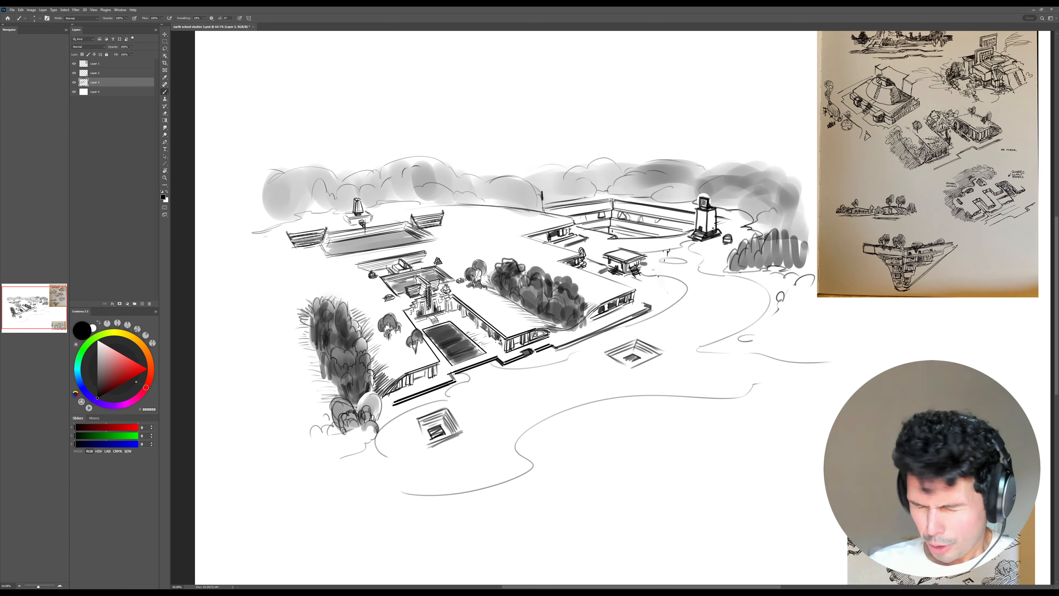
pyautogui.moveTo(283, 260)
pyautogui.mouseDown()
pyautogui.moveTo(298, 268)
pyautogui.moveTo(292, 281)
pyautogui.moveTo(299, 276)
pyautogui.moveTo(283, 277)
pyautogui.moveTo(298, 278)
pyautogui.mouseUp()
pyautogui.moveTo(283, 279); pyautogui.dragTo(304, 282)
pyautogui.moveTo(282, 282)
pyautogui.mouseDown()
pyautogui.moveTo(317, 247)
pyautogui.moveTo(281, 259)
pyautogui.moveTo(294, 256)
pyautogui.moveTo(298, 267)
pyautogui.moveTo(281, 266)
pyautogui.moveTo(299, 275)
pyautogui.mouseUp()
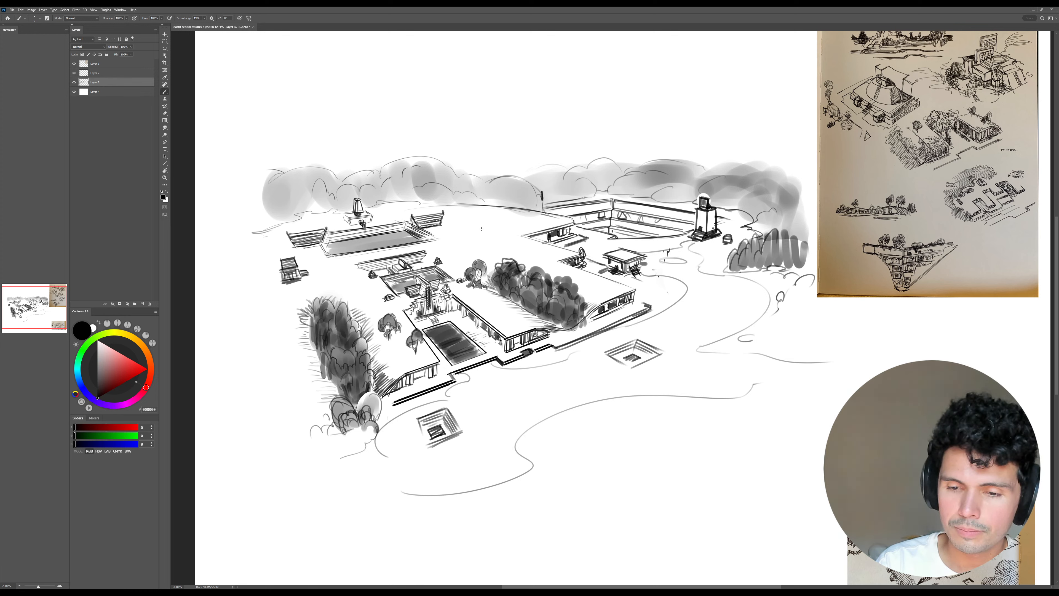
# - Sketch the low sloping base of a pyramid building between the far pool and the large sunken court
pyautogui.moveTo(476, 231)
pyautogui.mouseDown()
pyautogui.moveTo(529, 205)
pyautogui.moveTo(477, 233)
pyautogui.moveTo(505, 227)
pyautogui.mouseUp()
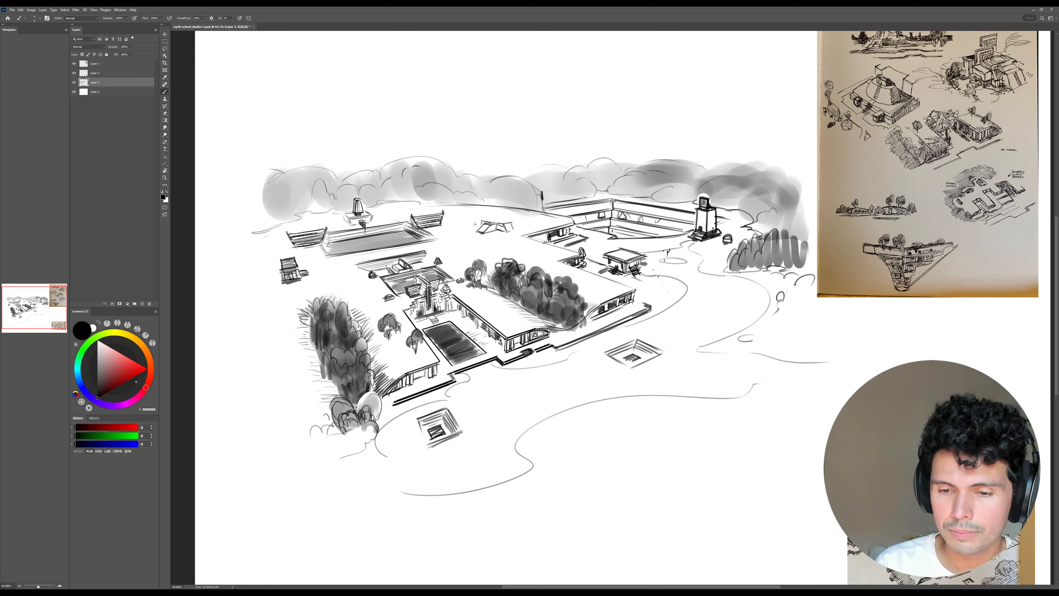
pyautogui.moveTo(472, 224); pyautogui.dragTo(466, 226)
pyautogui.moveTo(814, 409)
pyautogui.mouseDown()
pyautogui.moveTo(799, 423)
pyautogui.moveTo(781, 396)
pyautogui.moveTo(832, 370)
pyautogui.mouseUp()
pyautogui.press('v')
pyautogui.press('b')
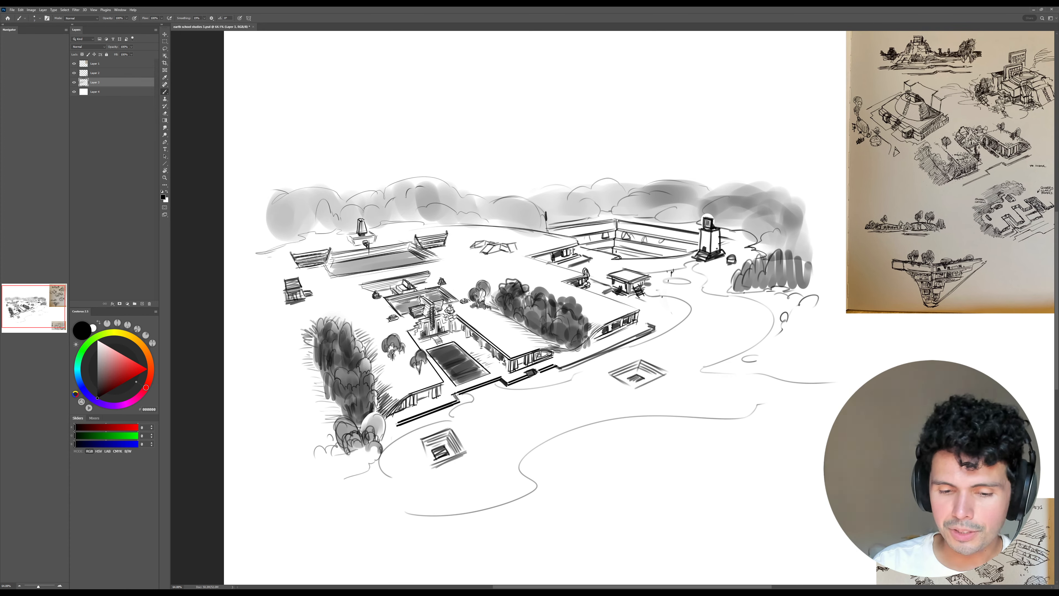
pyautogui.press('e')
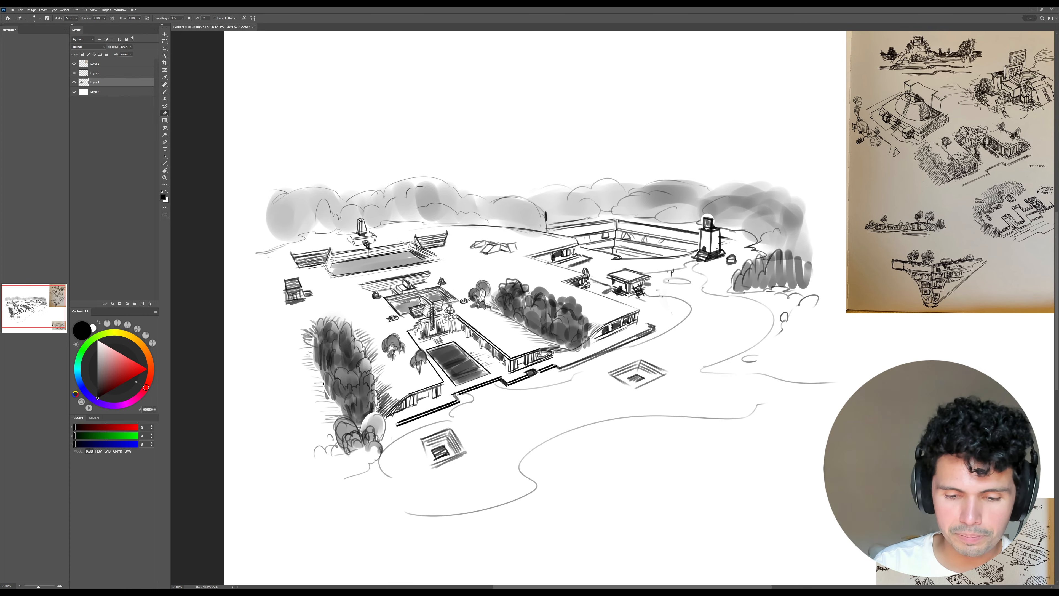
pyautogui.press('b')
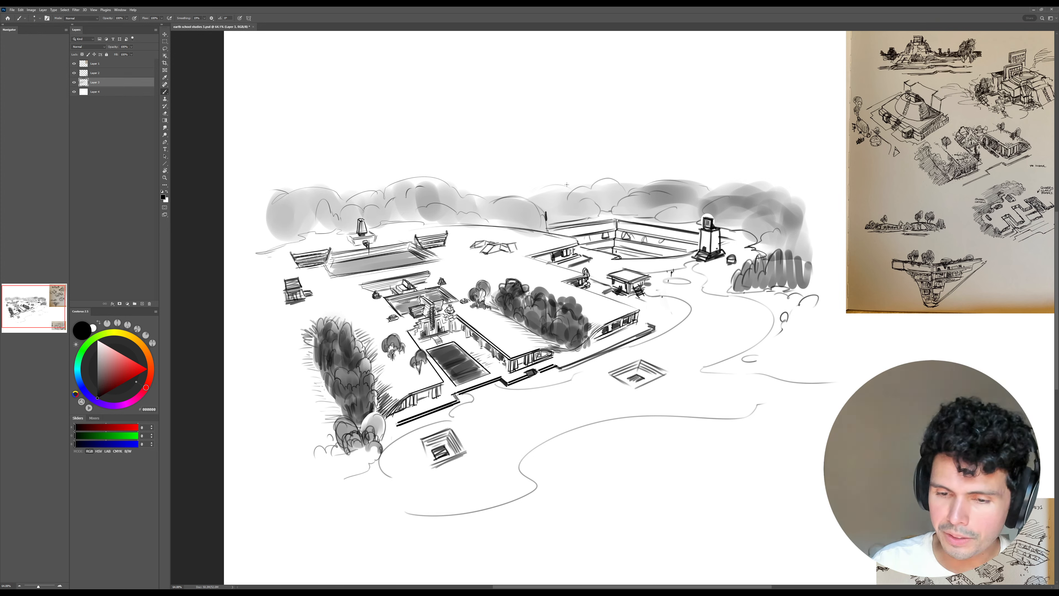
# - Build up the pyramid with tapering walls, a dark upper tier and buttress-like side wings
pyautogui.moveTo(471, 241)
pyautogui.mouseDown()
pyautogui.moveTo(464, 249)
pyautogui.moveTo(509, 237)
pyautogui.mouseUp()
pyautogui.moveTo(496, 236)
pyautogui.mouseDown()
pyautogui.moveTo(484, 241)
pyautogui.moveTo(504, 229)
pyautogui.moveTo(504, 242)
pyautogui.mouseUp()
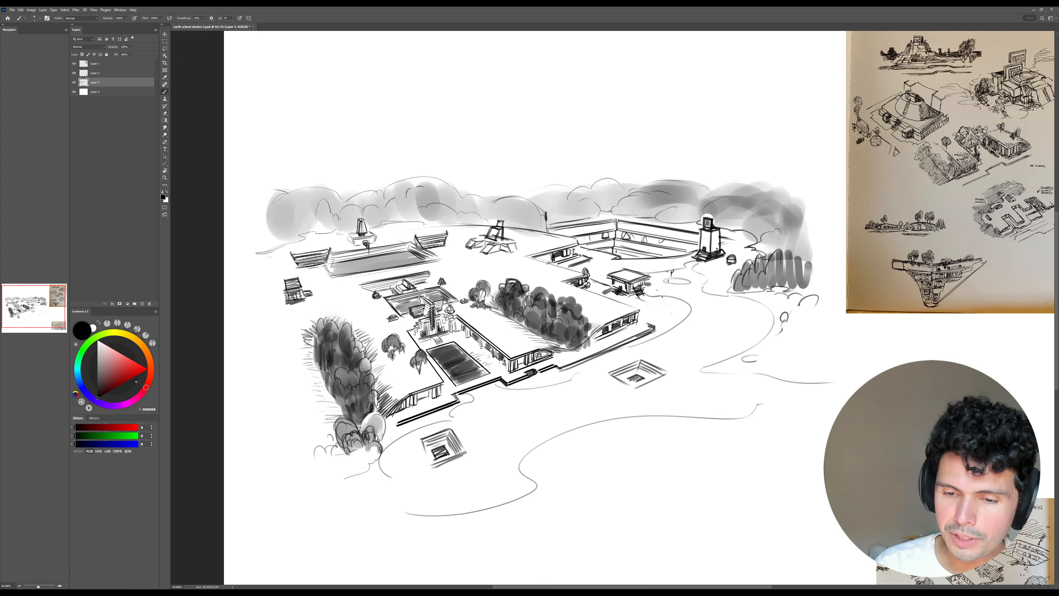
pyautogui.moveTo(506, 228)
pyautogui.mouseDown()
pyautogui.moveTo(499, 241)
pyautogui.moveTo(512, 239)
pyautogui.mouseUp()
pyautogui.moveTo(510, 228); pyautogui.dragTo(517, 240)
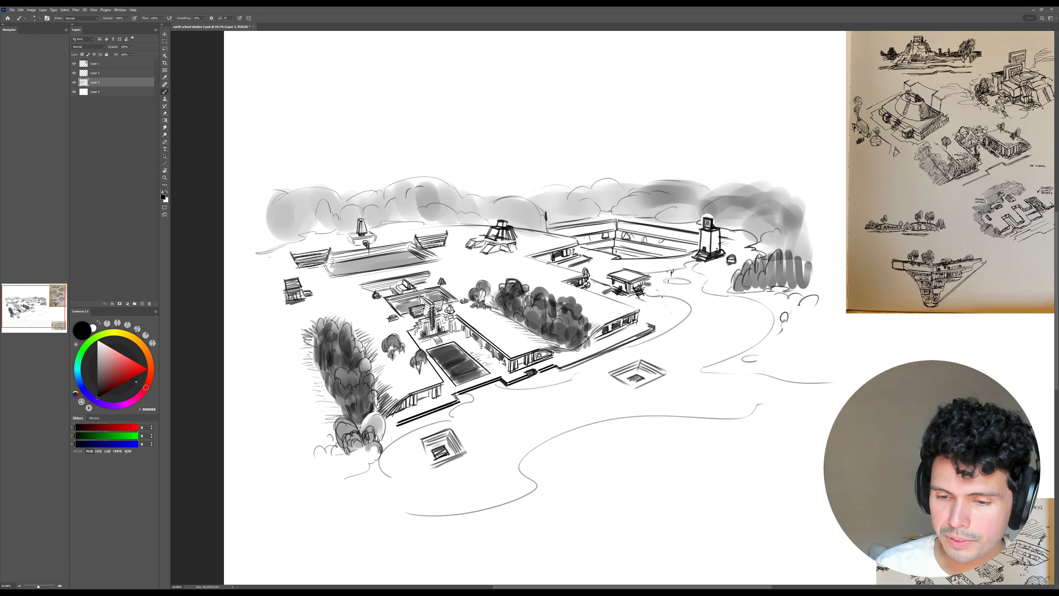
pyautogui.moveTo(517, 237); pyautogui.dragTo(526, 241)
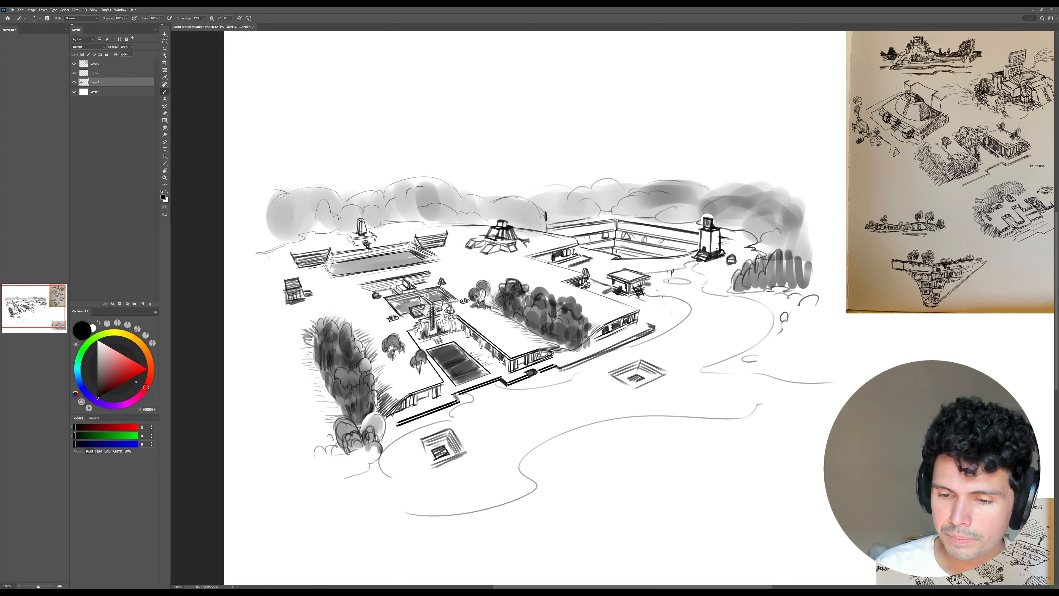
pyautogui.moveTo(517, 248); pyautogui.dragTo(527, 244)
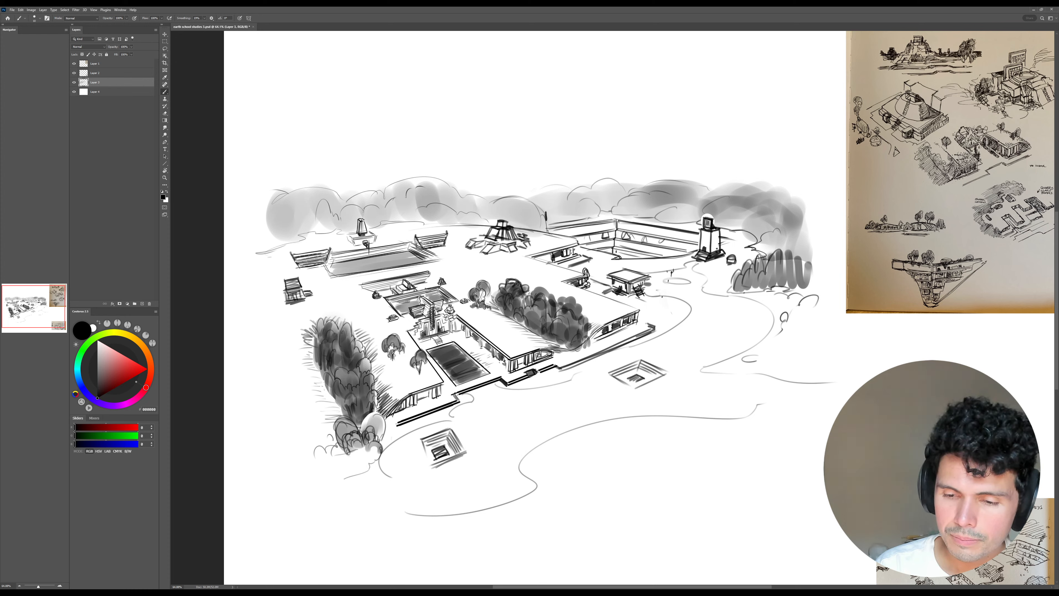
# - Shade rounded dark trees behind the pyramid and darken its upper tier, adjusting the Brush size
pyautogui.moveTo(530, 229)
pyautogui.mouseDown()
pyautogui.moveTo(504, 213)
pyautogui.moveTo(483, 220)
pyautogui.mouseUp()
pyautogui.press('[')
pyautogui.press('[')
pyautogui.press('[')
pyautogui.press('[')
pyautogui.press('[')
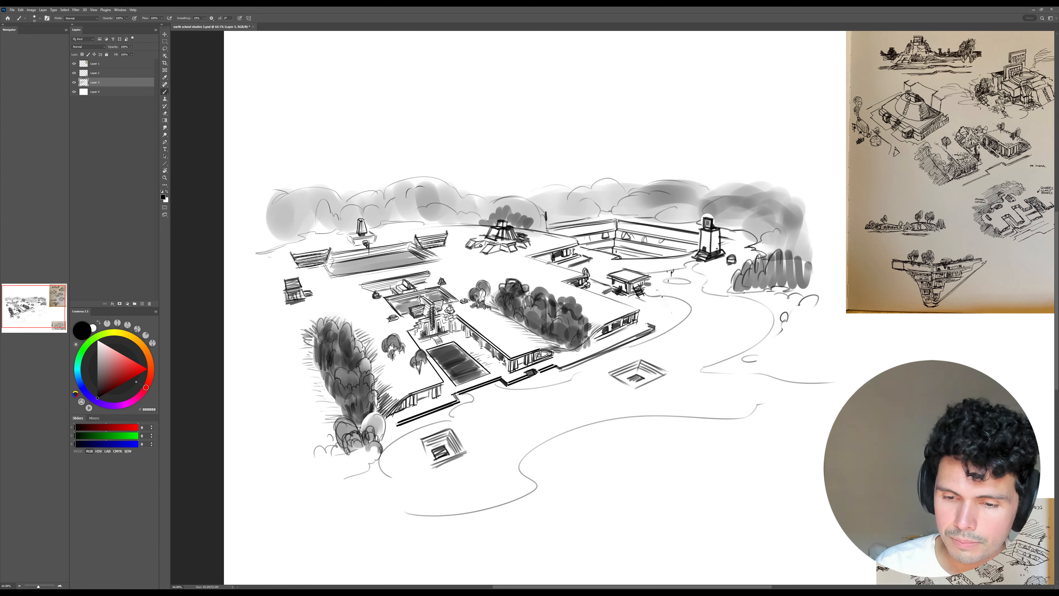
pyautogui.press(']')
pyautogui.press(']')
pyautogui.press(']')
pyautogui.press(']')
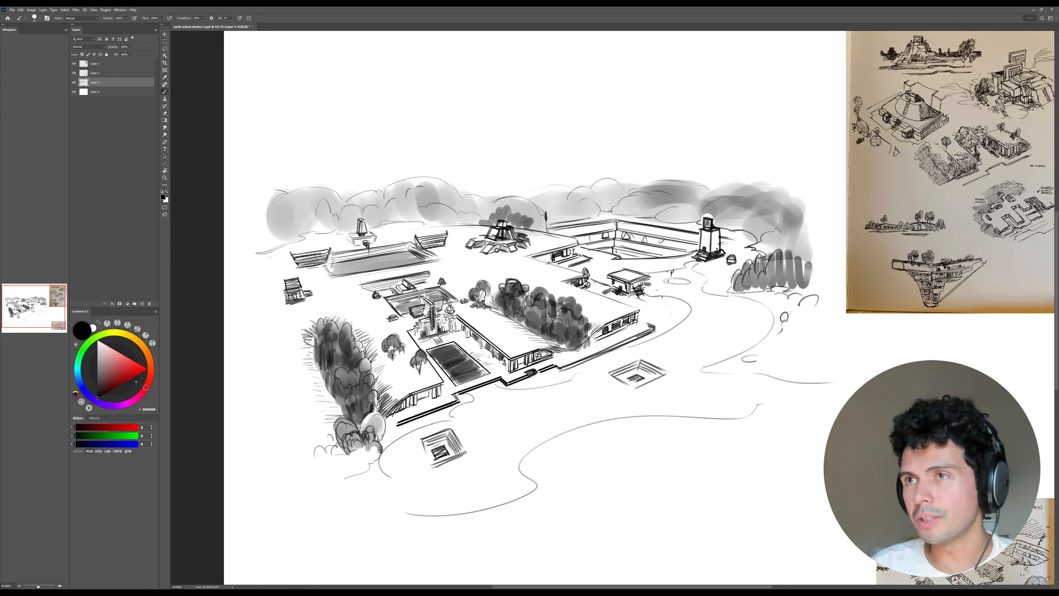
pyautogui.press('e')
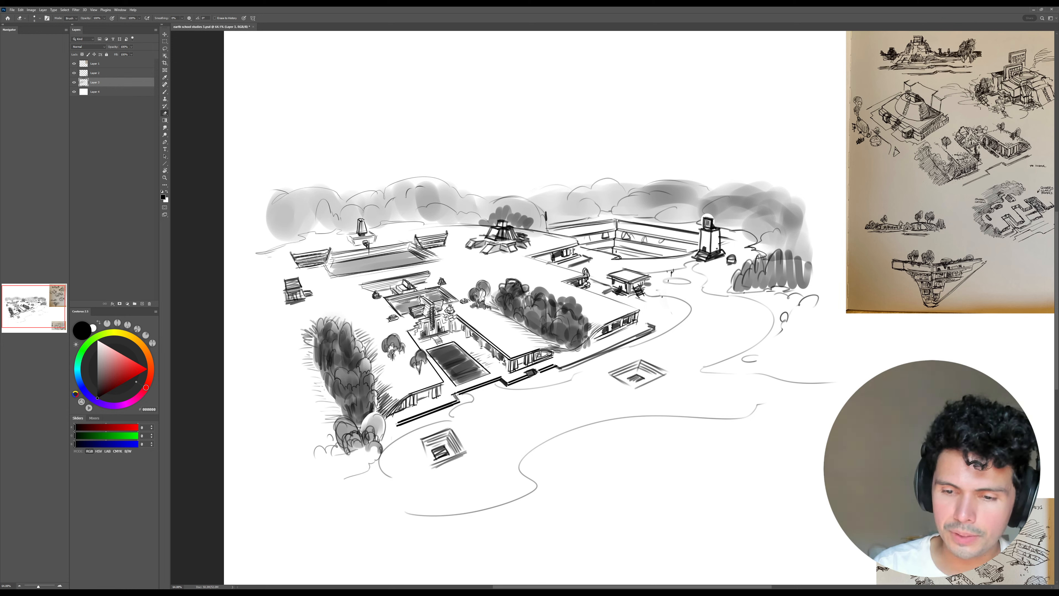
# - Redraw the upper tower of the background stepped pyramid with dark shading, cleaning up its edges with the eraser
pyautogui.moveTo(500, 226)
pyautogui.mouseDown()
pyautogui.moveTo(500, 212)
pyautogui.moveTo(503, 226)
pyautogui.mouseUp()
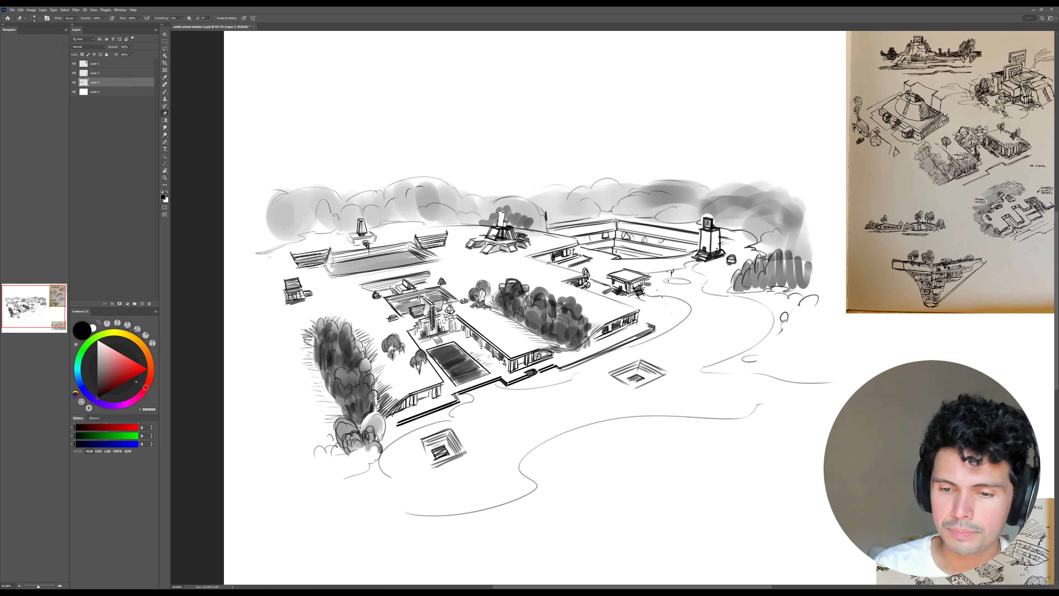
pyautogui.press('b')
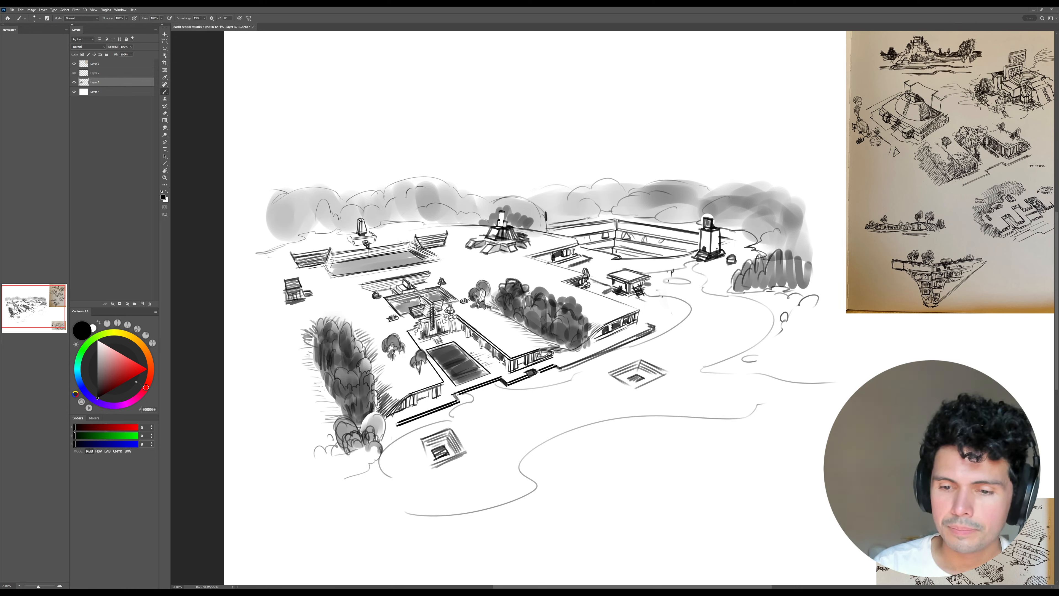
pyautogui.moveTo(500, 228); pyautogui.dragTo(505, 213)
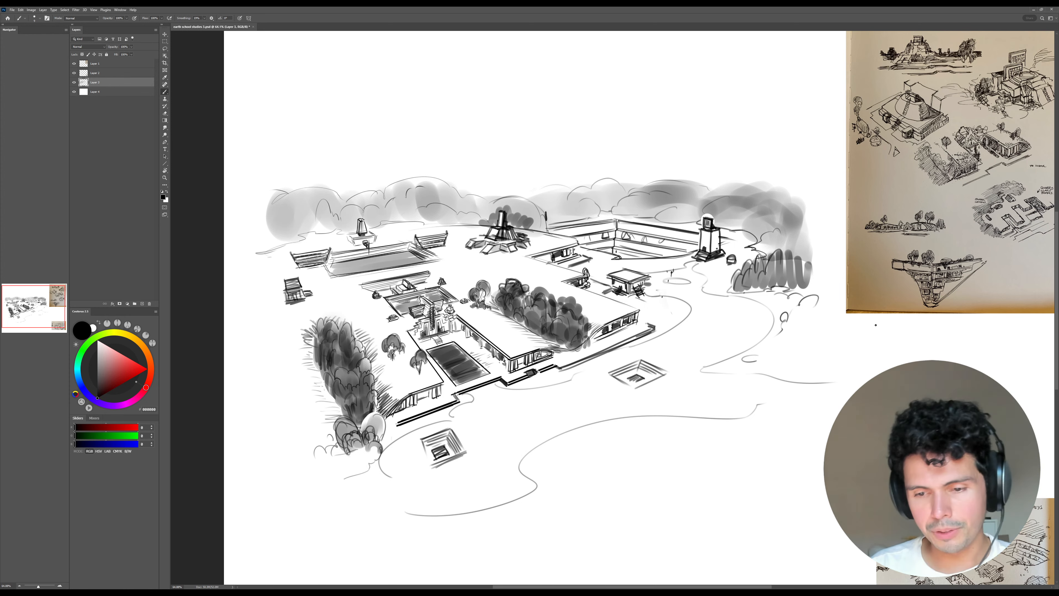
pyautogui.press('e')
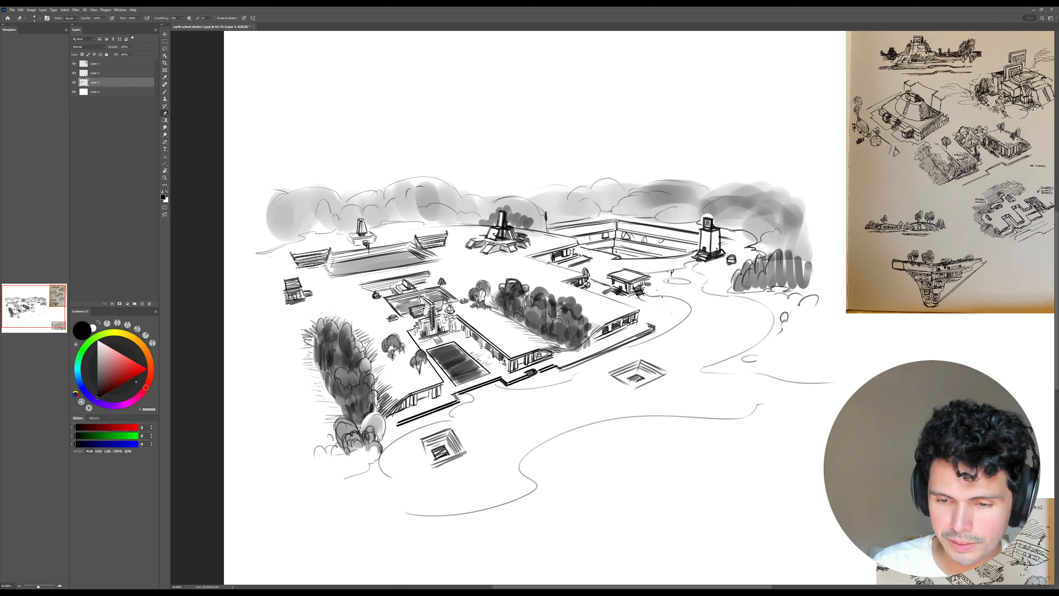
pyautogui.press('b')
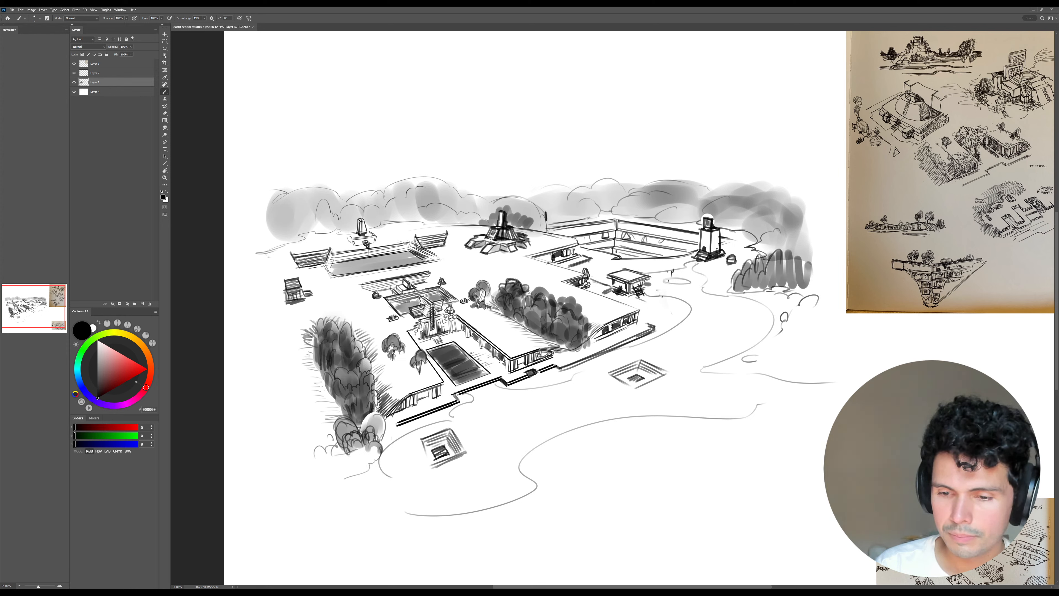
pyautogui.press('e')
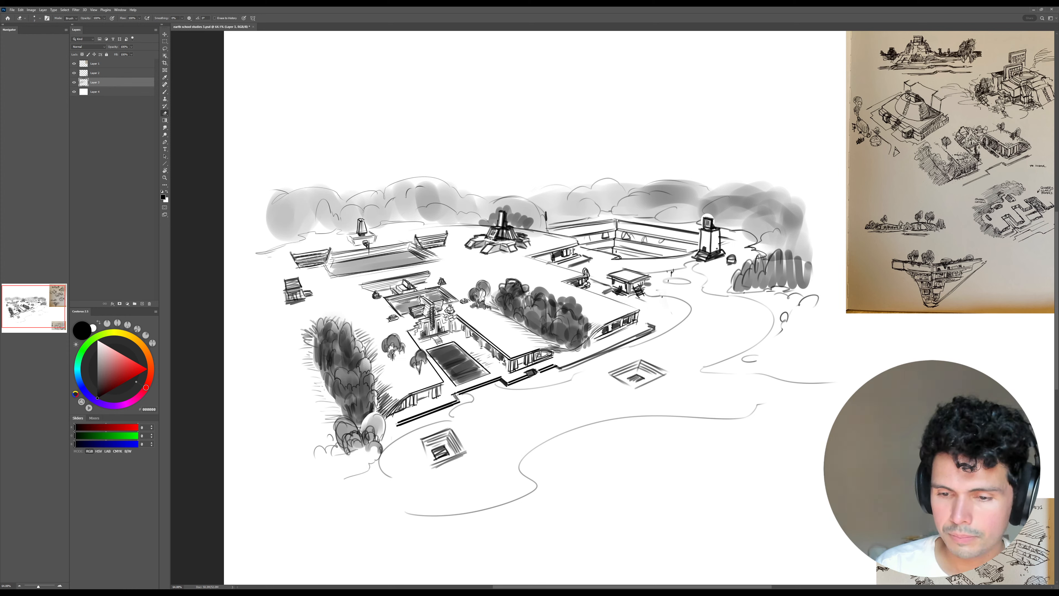
pyautogui.press('b')
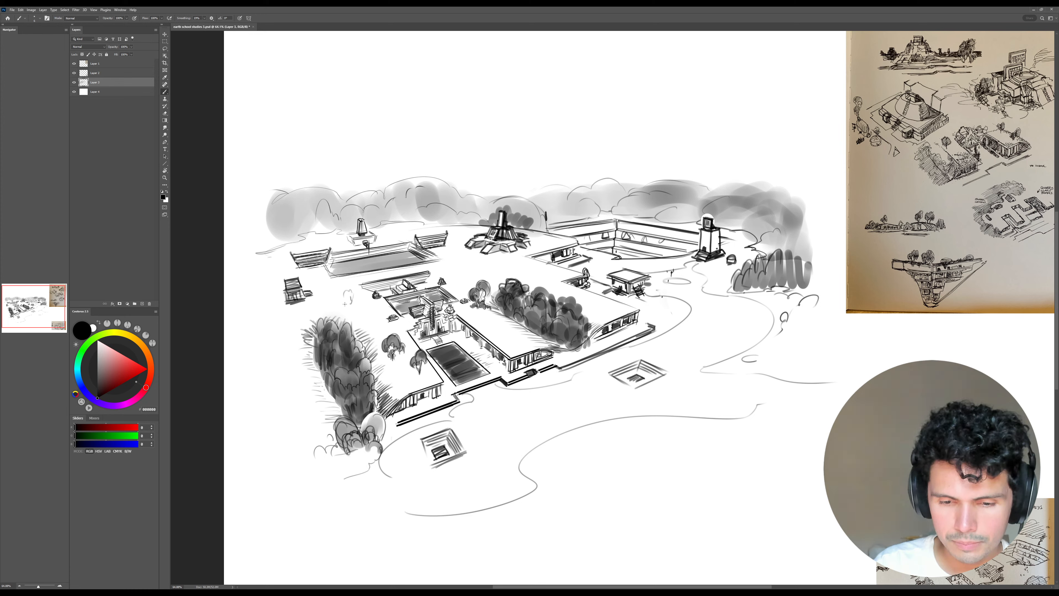
# - Sketch loose bush outlines around the small stepped structure at the far-left side of the complex
pyautogui.moveTo(345, 304)
pyautogui.mouseDown()
pyautogui.moveTo(315, 294)
pyautogui.moveTo(325, 304)
pyautogui.moveTo(311, 306)
pyautogui.moveTo(303, 309)
pyautogui.mouseUp()
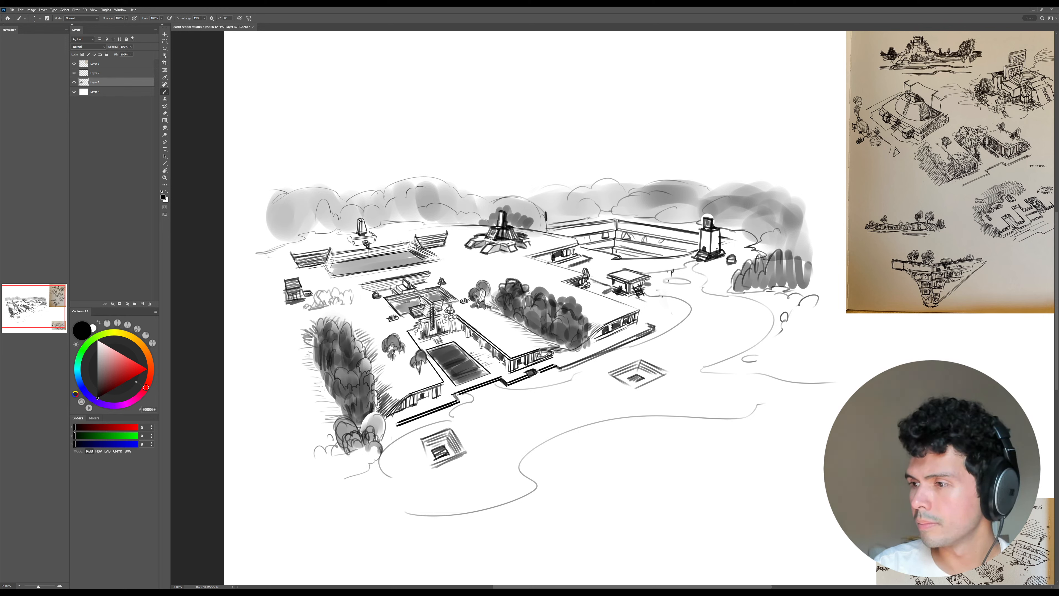
pyautogui.moveTo(306, 303); pyautogui.dragTo(290, 311)
pyautogui.press('e')
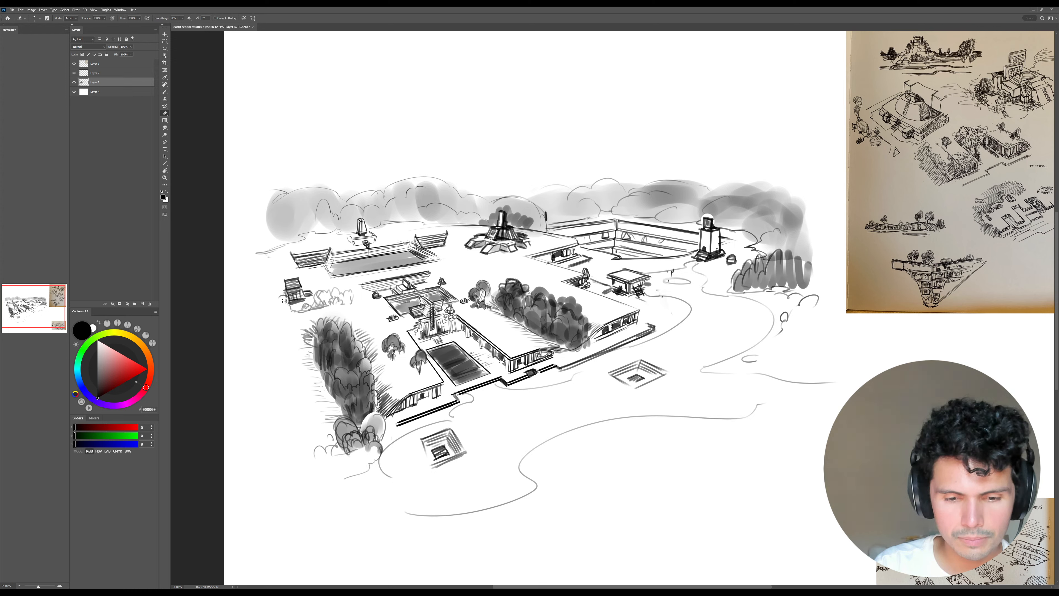
pyautogui.press('b')
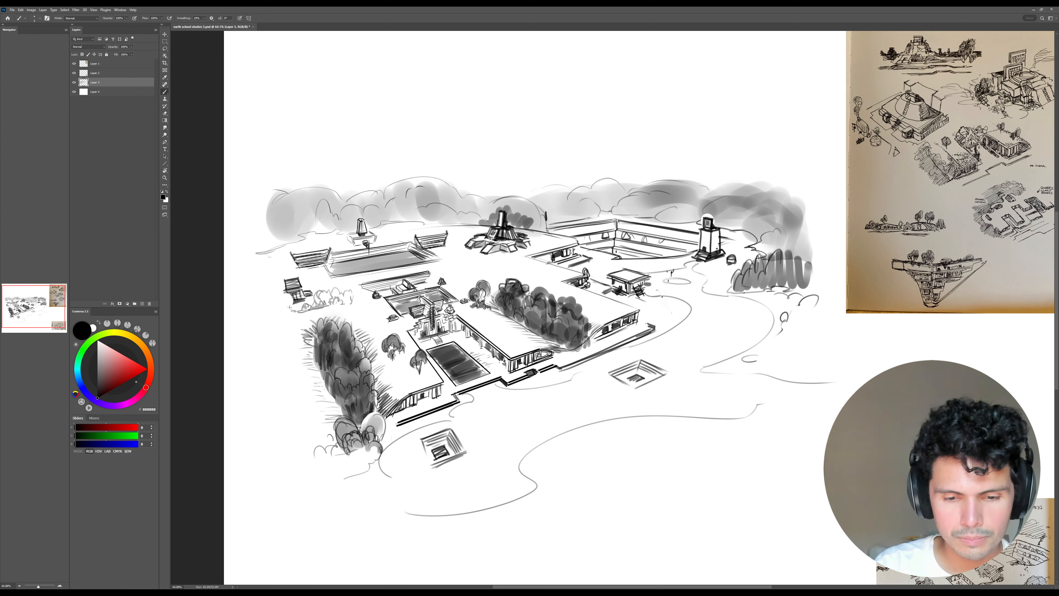
pyautogui.moveTo(291, 298)
pyautogui.mouseDown()
pyautogui.moveTo(264, 294)
pyautogui.moveTo(281, 285)
pyautogui.moveTo(264, 285)
pyautogui.moveTo(291, 273)
pyautogui.mouseUp()
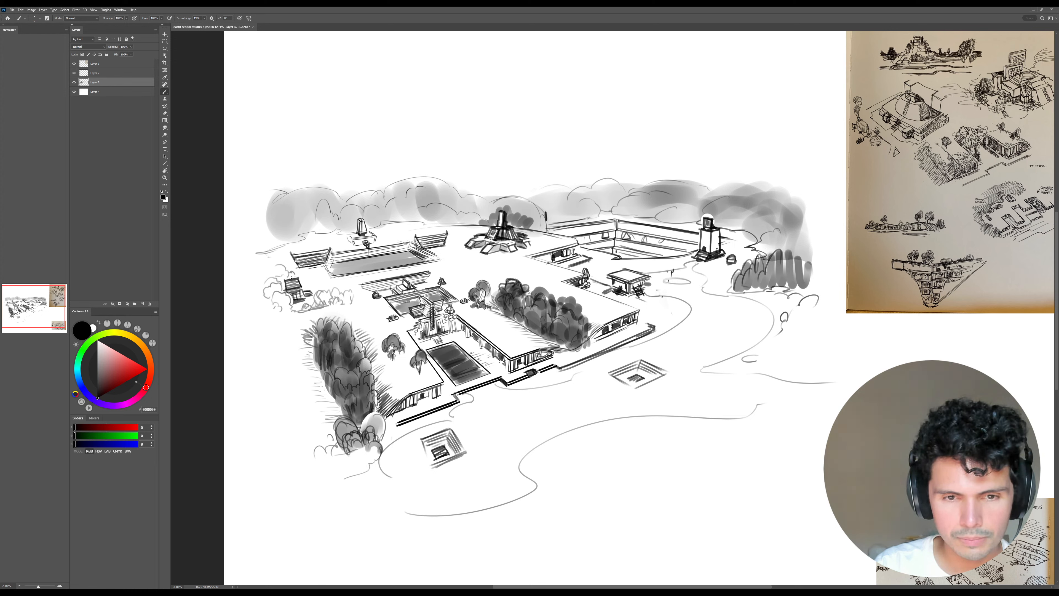
pyautogui.moveTo(333, 304)
pyautogui.mouseDown()
pyautogui.moveTo(291, 317)
pyautogui.moveTo(298, 323)
pyautogui.mouseUp()
# - Shade the bushes around the far-left structure in soft grey with a much larger brush
pyautogui.press(']')
pyautogui.press(']')
pyautogui.press(']')
pyautogui.press(']')
pyautogui.press(']')
pyautogui.press(']')
pyautogui.press(']')
pyautogui.press(']')
pyautogui.press(']')
pyautogui.press(']')
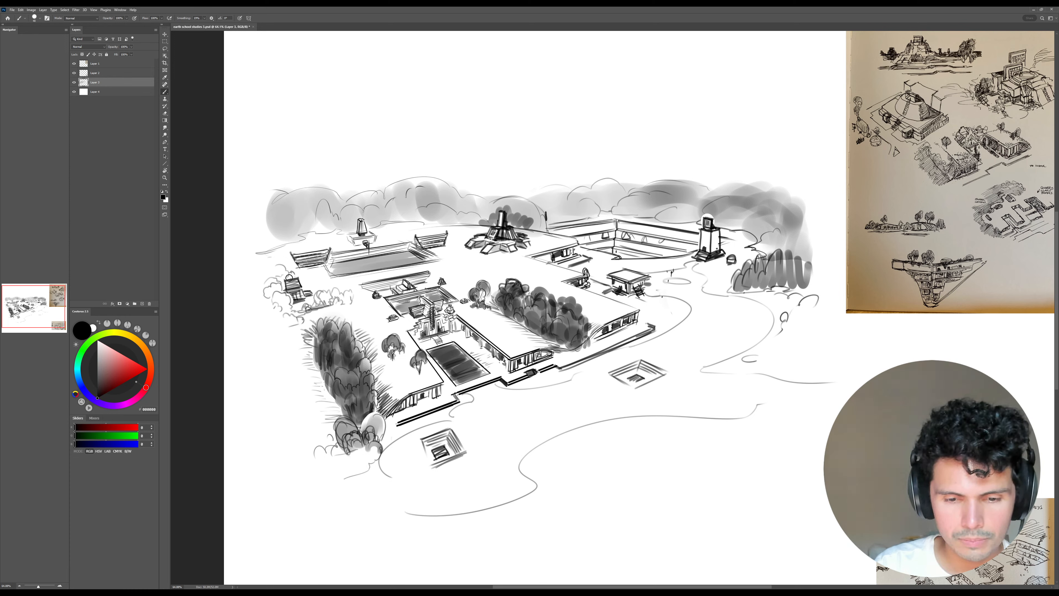
pyautogui.moveTo(289, 277)
pyautogui.mouseDown()
pyautogui.moveTo(268, 265)
pyautogui.moveTo(282, 273)
pyautogui.moveTo(274, 303)
pyautogui.moveTo(251, 297)
pyautogui.moveTo(281, 315)
pyautogui.moveTo(287, 305)
pyautogui.moveTo(288, 318)
pyautogui.moveTo(261, 311)
pyautogui.moveTo(264, 330)
pyautogui.moveTo(289, 307)
pyautogui.moveTo(296, 314)
pyautogui.moveTo(347, 299)
pyautogui.mouseUp()
pyautogui.press('[')
pyautogui.press('[')
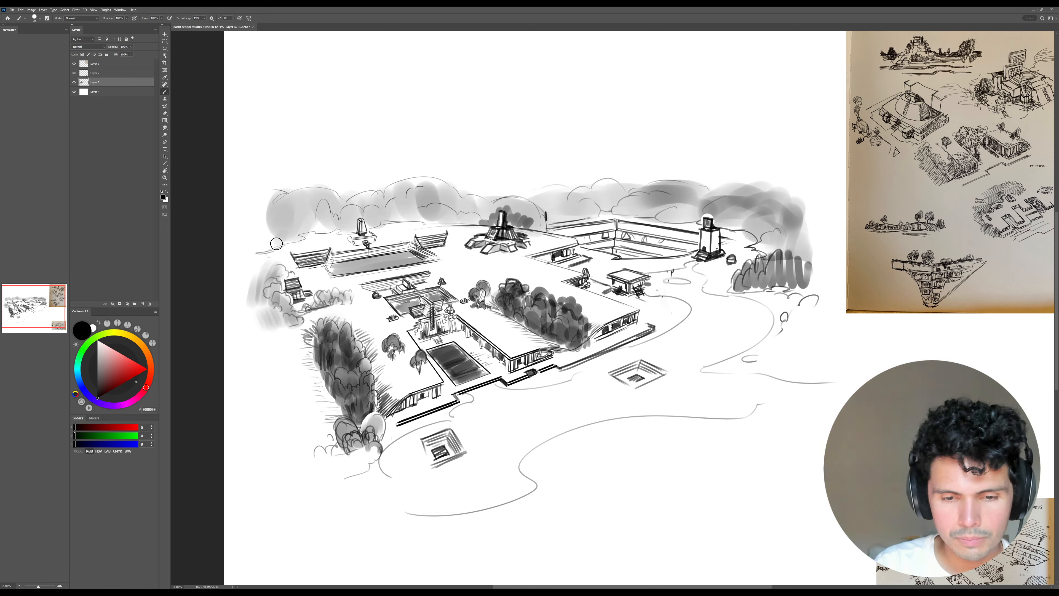
# - Extend the grey shading of the background tree line outward at its left end
pyautogui.moveTo(277, 243)
pyautogui.mouseDown()
pyautogui.moveTo(265, 202)
pyautogui.moveTo(277, 196)
pyautogui.moveTo(255, 200)
pyautogui.moveTo(284, 194)
pyautogui.moveTo(316, 208)
pyautogui.moveTo(307, 231)
pyautogui.moveTo(294, 230)
pyautogui.moveTo(321, 214)
pyautogui.mouseUp()
pyautogui.press(']')
pyautogui.press(']')
pyautogui.press(']')
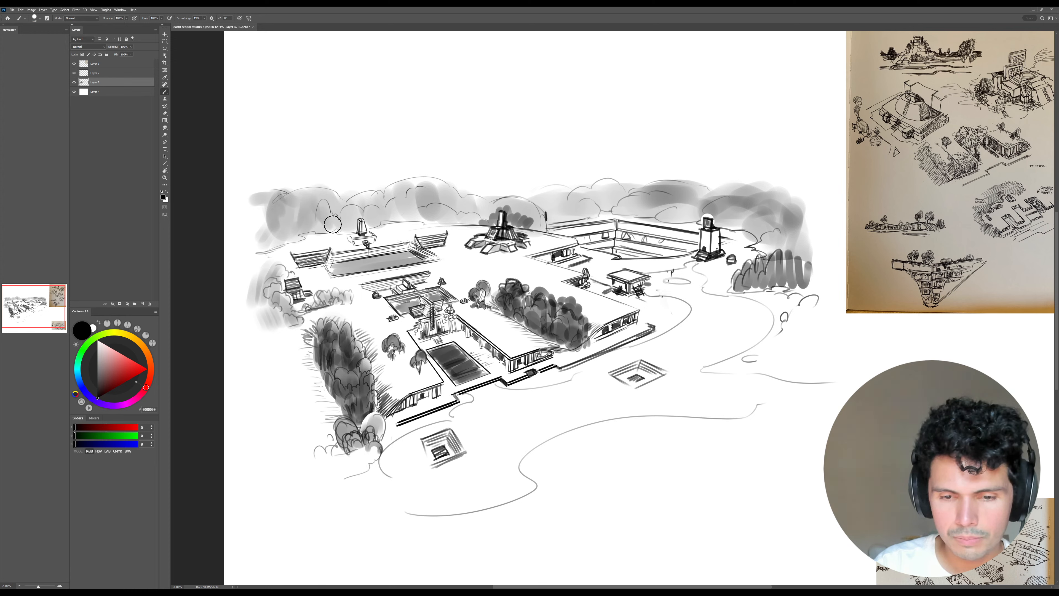
pyautogui.press('[')
pyautogui.press('[')
pyautogui.press('[')
pyautogui.press('[')
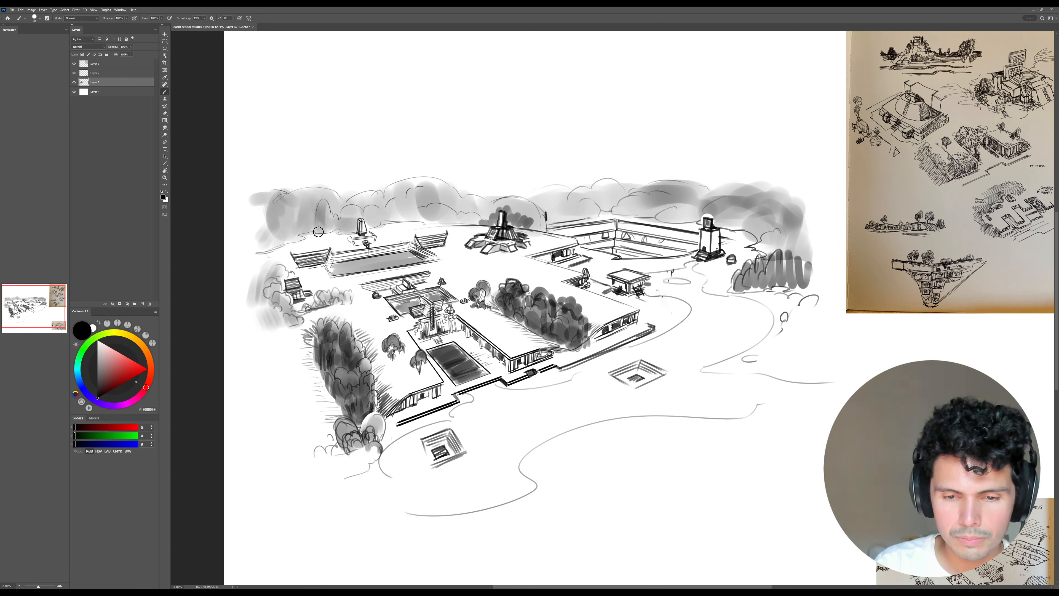
# - Undo the last stroke and rework the foliage of the background tree line with a smaller brush
pyautogui.hotkey('ctrl', 'z')
pyautogui.press('[')
pyautogui.press('[')
pyautogui.press('[')
pyautogui.press('[')
pyautogui.moveTo(391, 201); pyautogui.dragTo(387, 216)
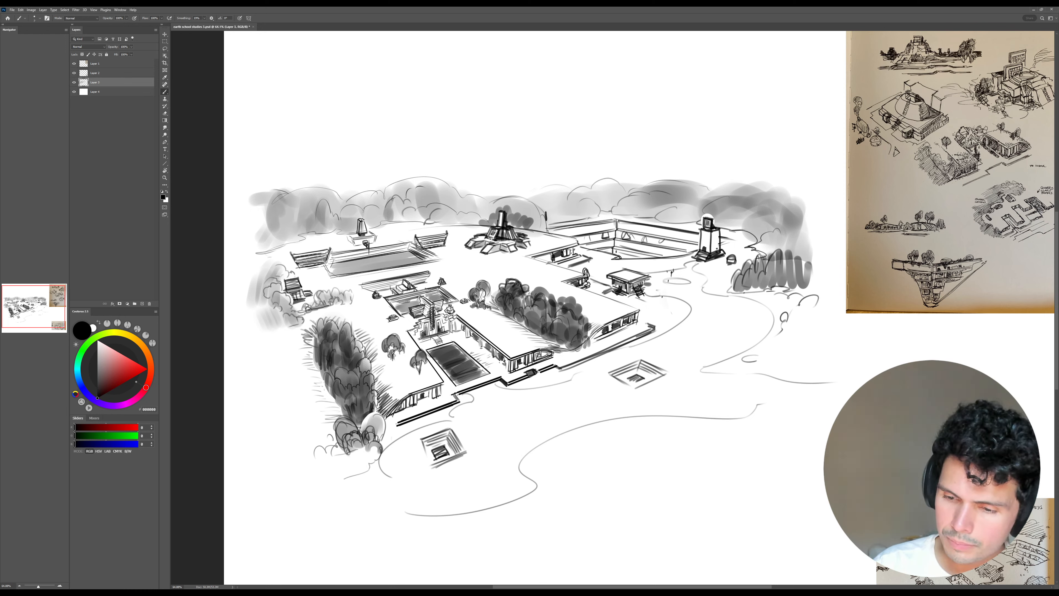
# - Rework the small flat-roofed pavilion behind the long building into a tiered structure with a raised upper level
pyautogui.press('e')
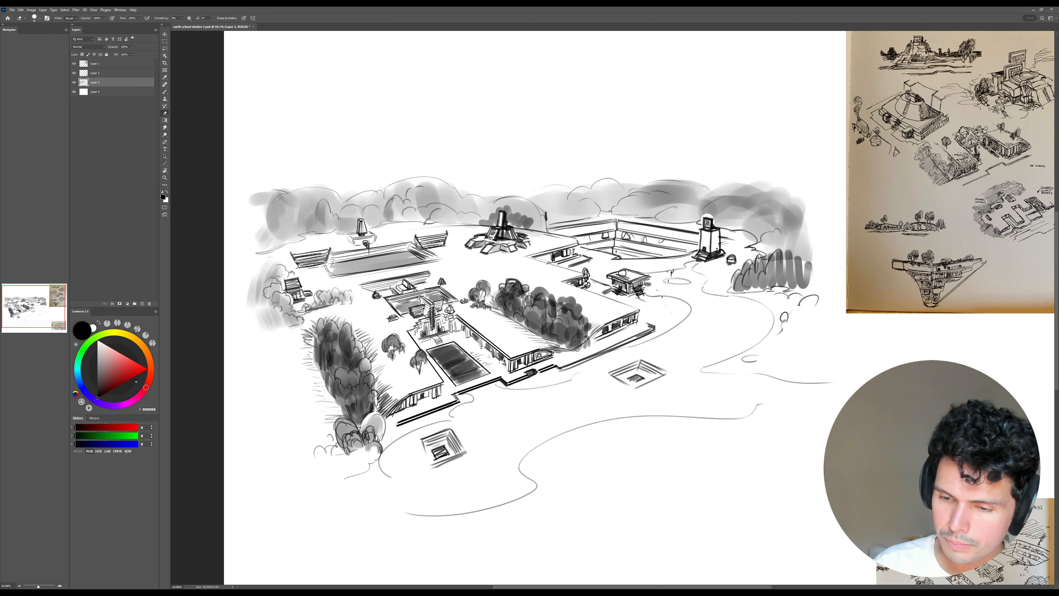
pyautogui.press('b')
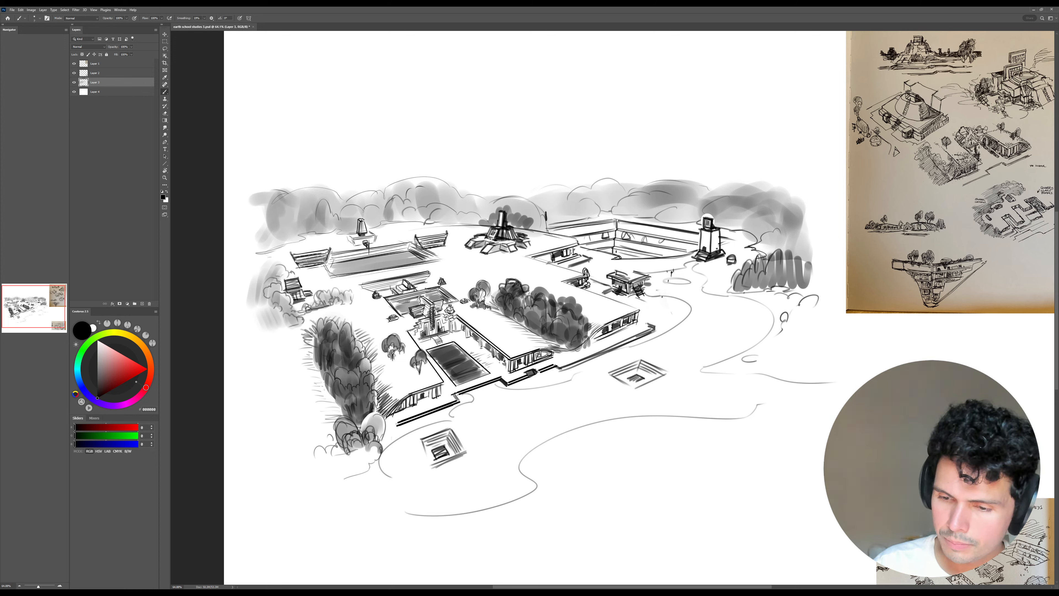
pyautogui.moveTo(620, 268); pyautogui.dragTo(636, 278)
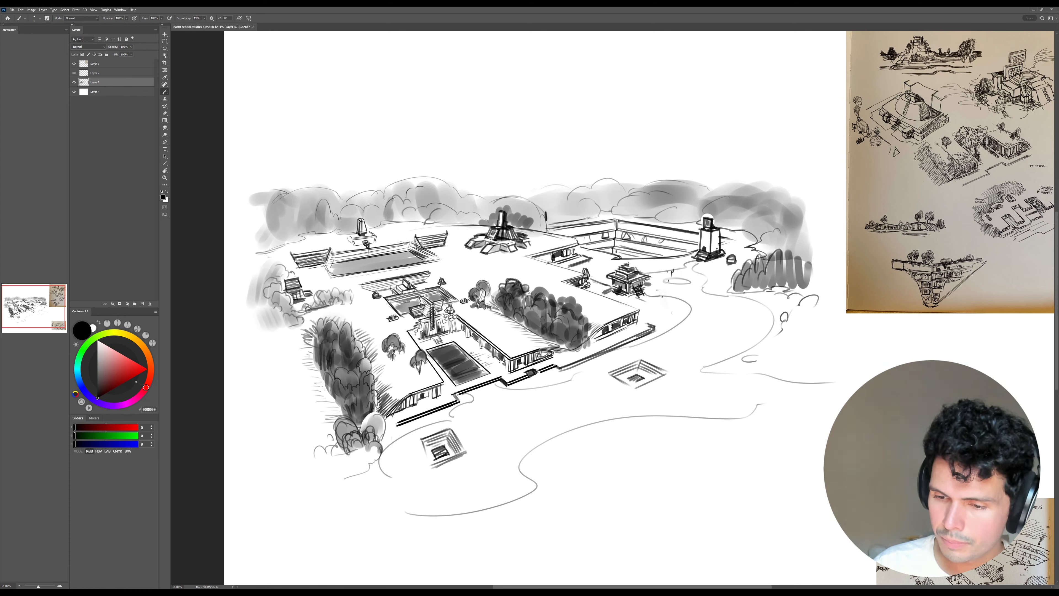
# - Erase the sunken stepped court in front of the long building's right end
pyautogui.hotkey('ctrl', 'space')
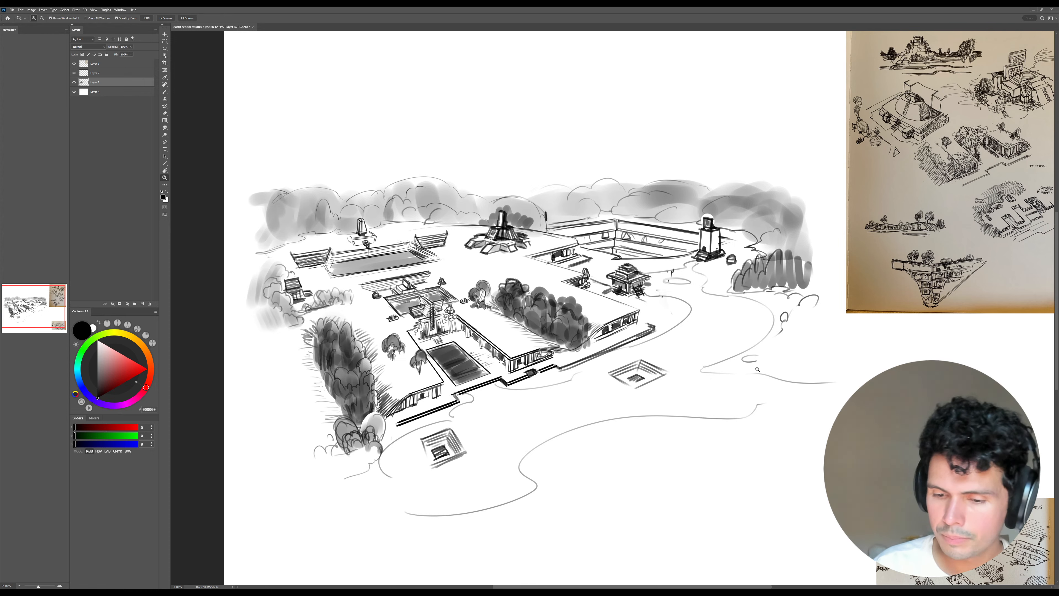
pyautogui.moveTo(753, 370); pyautogui.dragTo(709, 371)
pyautogui.moveTo(804, 381); pyautogui.dragTo(752, 366)
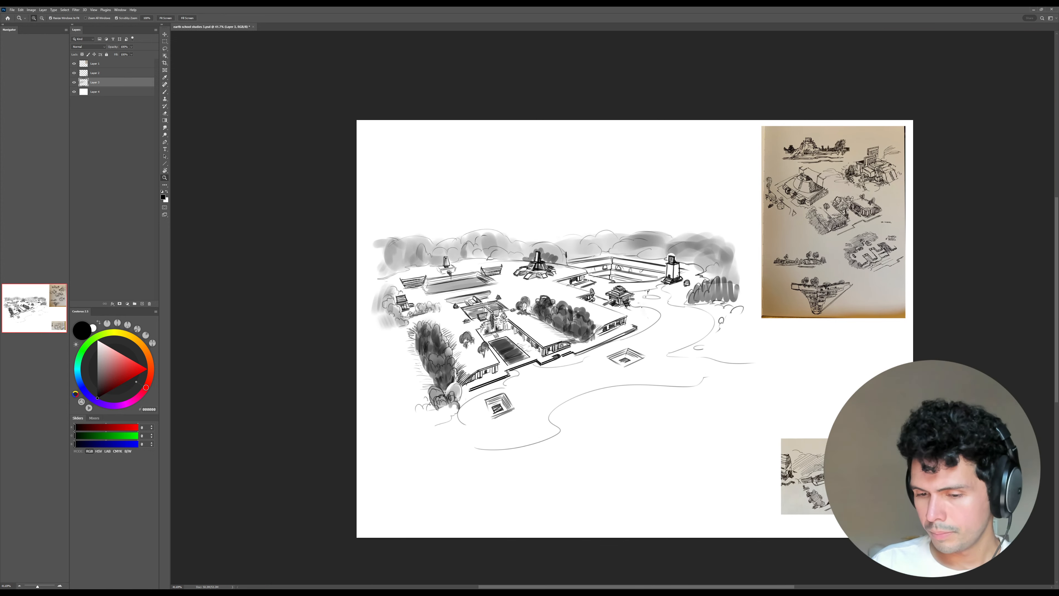
pyautogui.press('e')
pyautogui.moveTo(610, 361); pyautogui.dragTo(638, 360)
pyautogui.press('b')
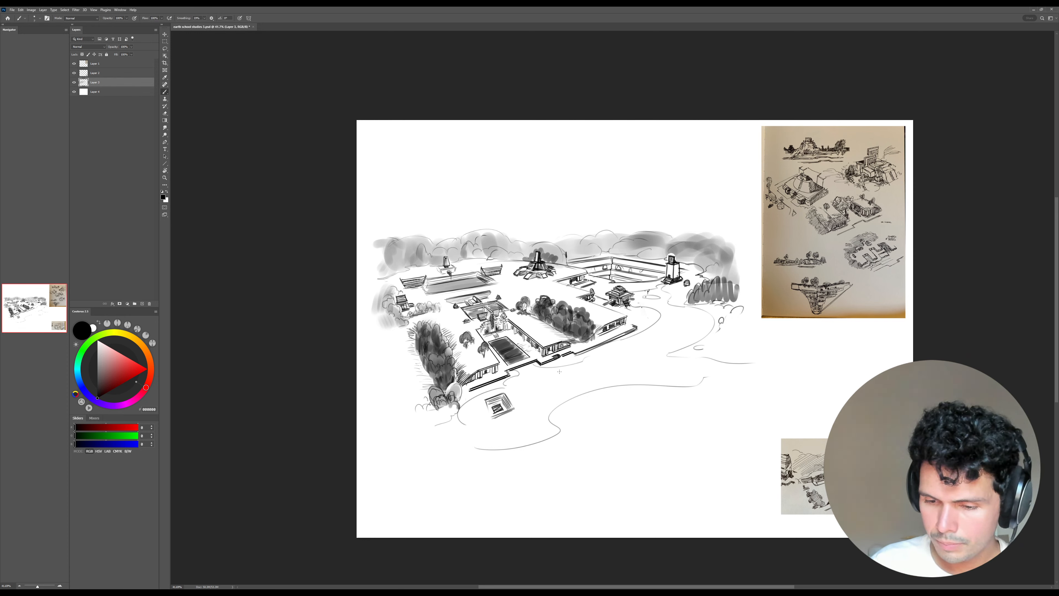
# - Redraw the erased sunken court closer to the front steps, with inner steps and dark shading
pyautogui.moveTo(559, 371)
pyautogui.mouseDown()
pyautogui.moveTo(587, 375)
pyautogui.moveTo(571, 371)
pyautogui.mouseUp()
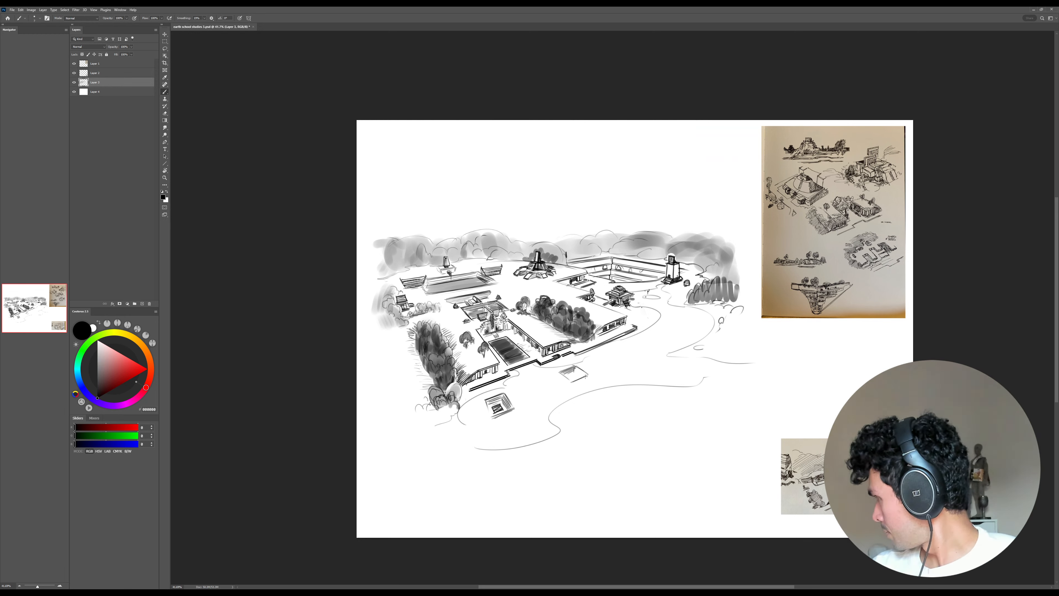
pyautogui.moveTo(575, 370); pyautogui.dragTo(583, 375)
pyautogui.moveTo(577, 368); pyautogui.dragTo(578, 375)
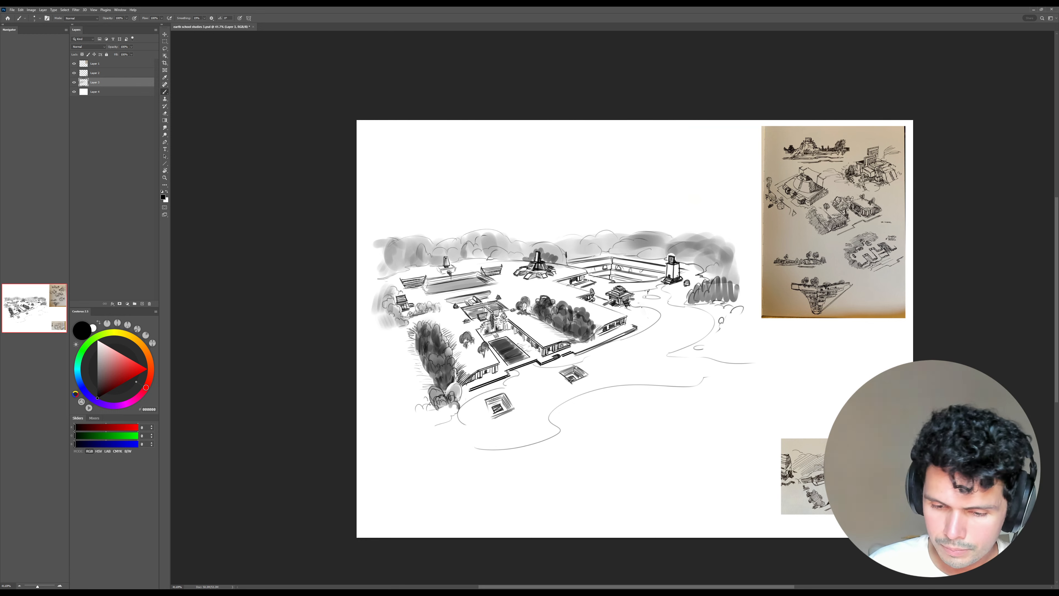
# - Strengthen the edges of the left sunken court and add a jagged stepped edge at the terrace's right end
pyautogui.moveTo(490, 400); pyautogui.dragTo(484, 418)
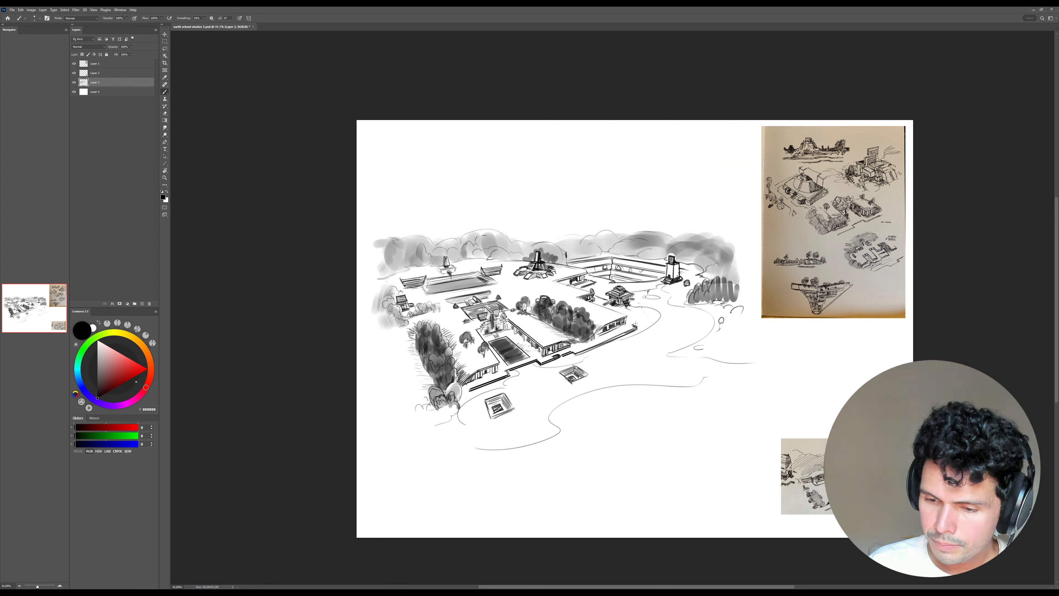
pyautogui.moveTo(639, 319); pyautogui.dragTo(639, 312)
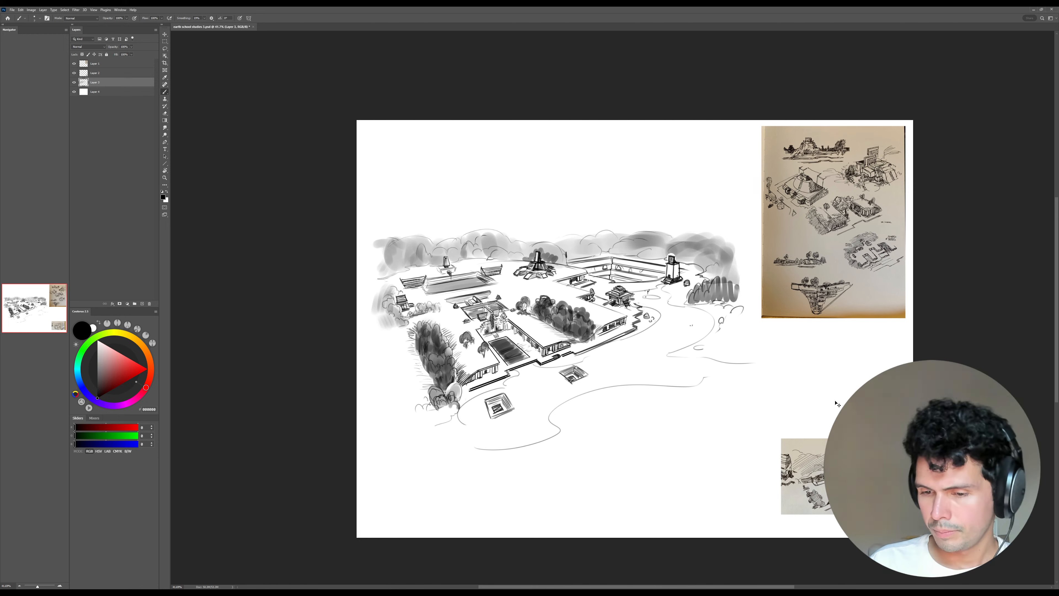
# - Move the whole building sketch upward on the page to free space below it
pyautogui.moveTo(742, 397); pyautogui.dragTo(740, 321)
pyautogui.hotkey('ctrl', 'space')
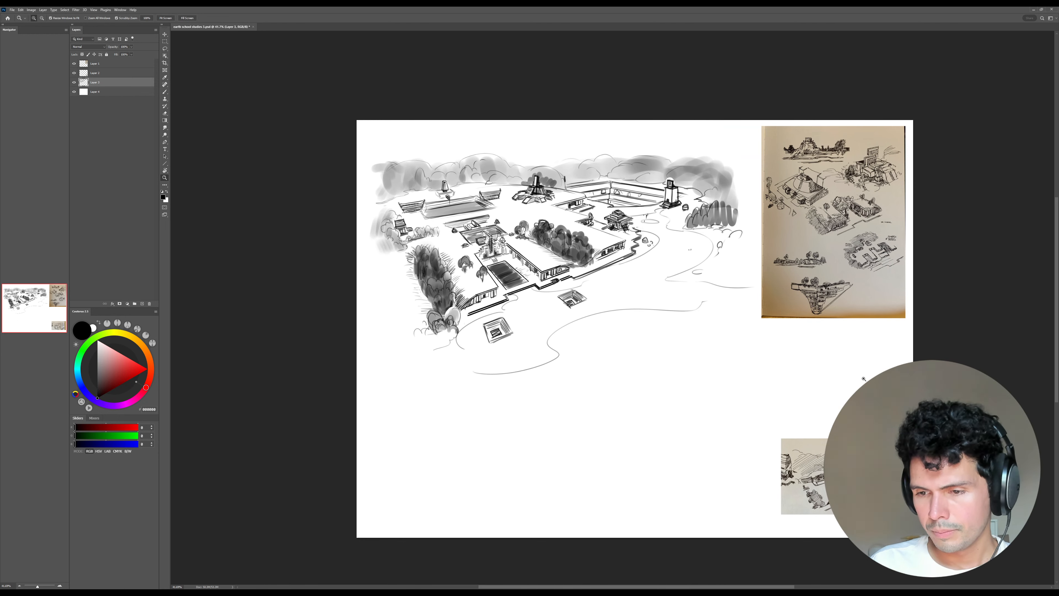
pyautogui.moveTo(864, 379)
pyautogui.mouseDown()
pyautogui.moveTo(880, 383)
pyautogui.moveTo(857, 392)
pyautogui.mouseUp()
pyautogui.moveTo(869, 350)
pyautogui.mouseDown()
pyautogui.moveTo(877, 359)
pyautogui.moveTo(879, 341)
pyautogui.mouseUp()
pyautogui.moveTo(594, 228); pyautogui.dragTo(689, 279)
pyautogui.press('b')
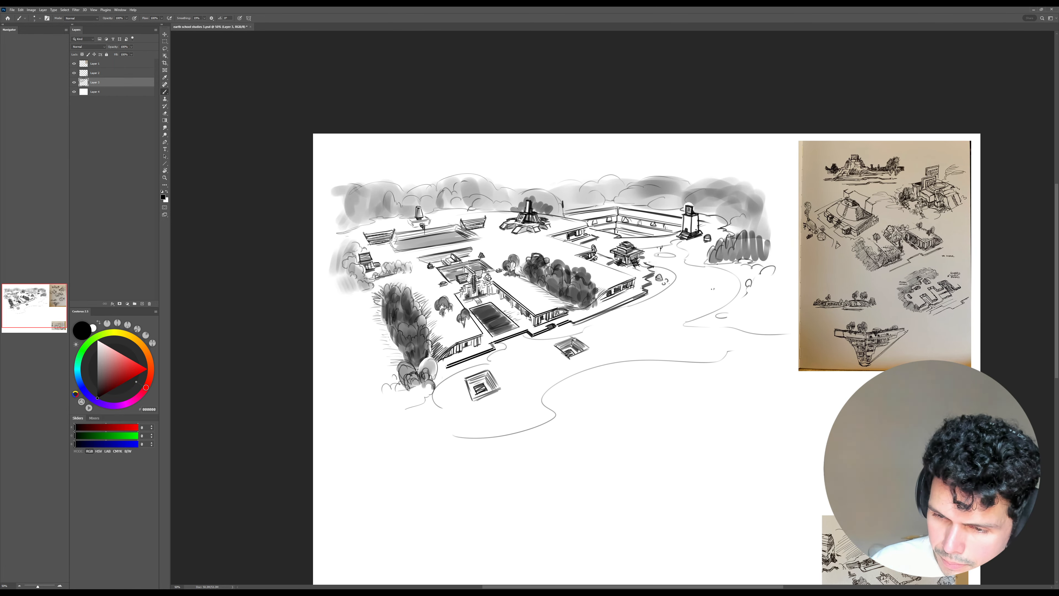
pyautogui.moveTo(714, 403); pyautogui.dragTo(702, 327)
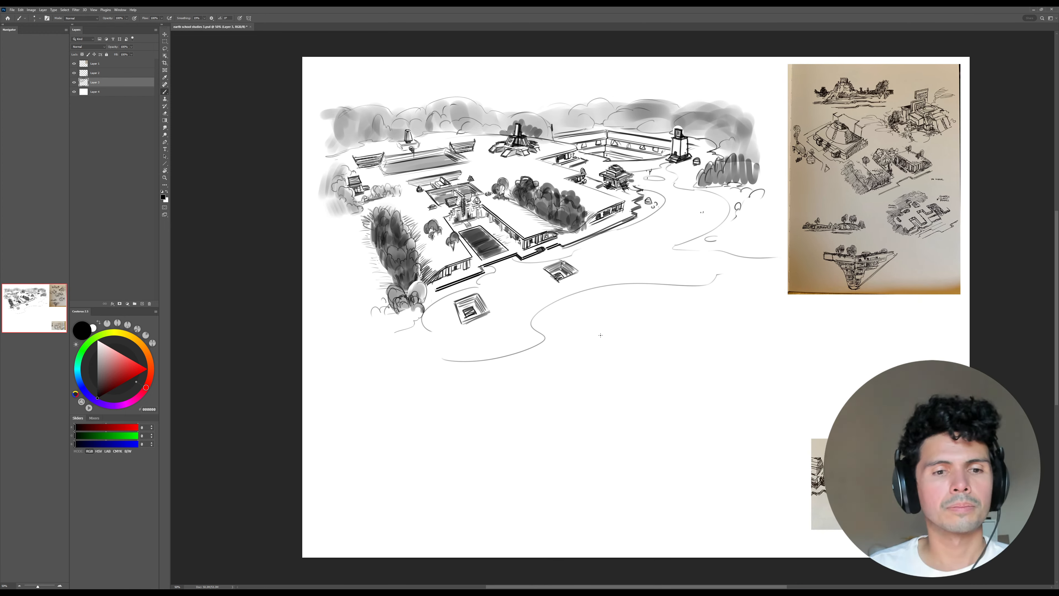
# - Add a new empty layer above all the others for drawing in the blank area below the sketch
pyautogui.click(110, 63)
pyautogui.hotkey('ctrl', 'shift', 'alt', 'n')
pyautogui.press('z')
pyautogui.click(667, 421)
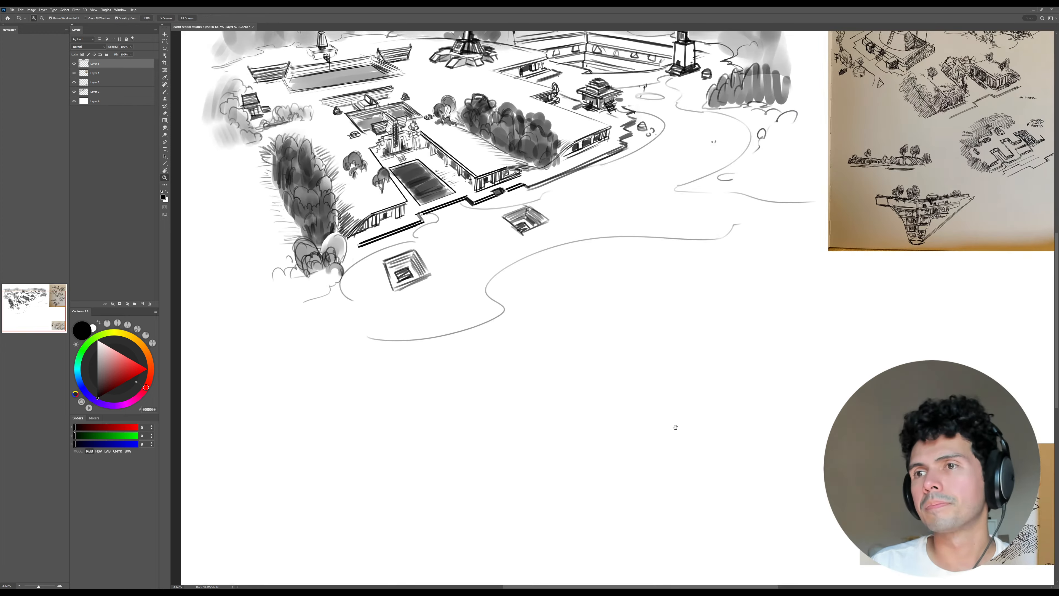
pyautogui.moveTo(676, 426)
pyautogui.mouseDown()
pyautogui.moveTo(679, 359)
pyautogui.moveTo(700, 381)
pyautogui.mouseUp()
pyautogui.press('b')
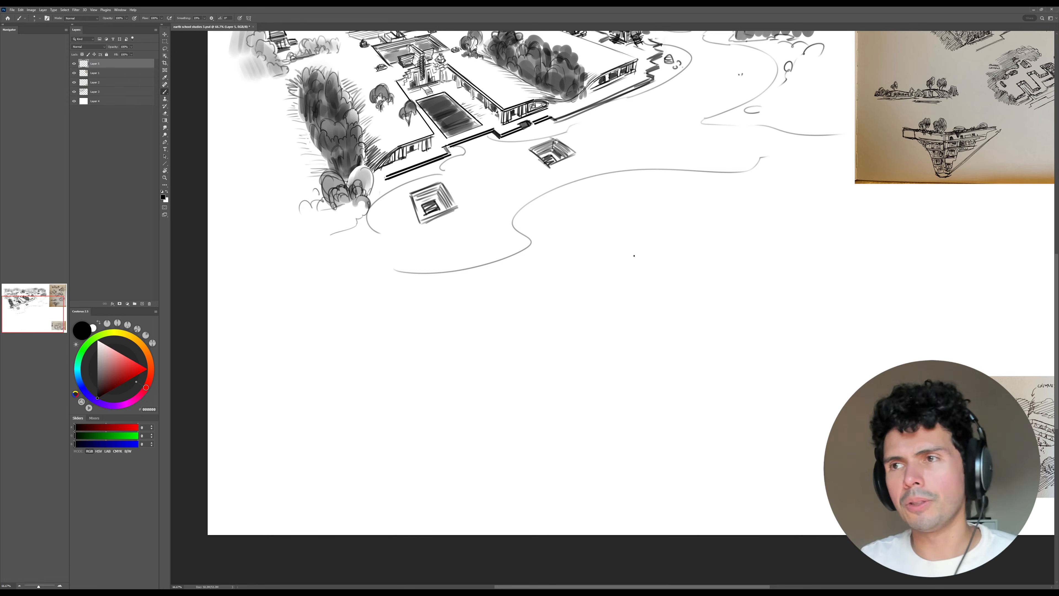
pyautogui.press('e')
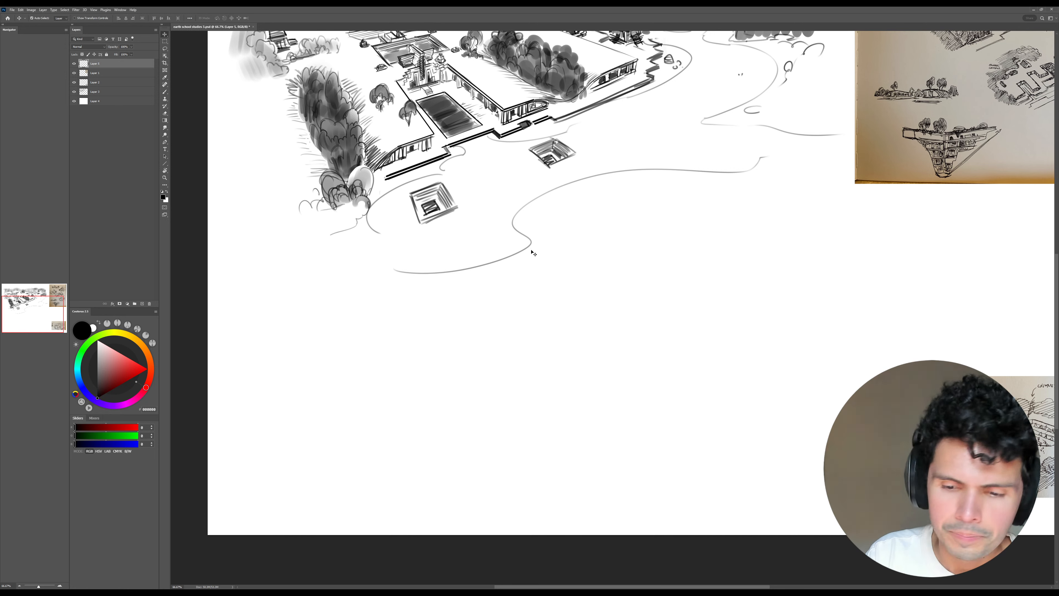
pyautogui.hotkey('alt', ',')
pyautogui.moveTo(396, 268); pyautogui.dragTo(540, 250)
pyautogui.hotkey('ctrl', 'z')
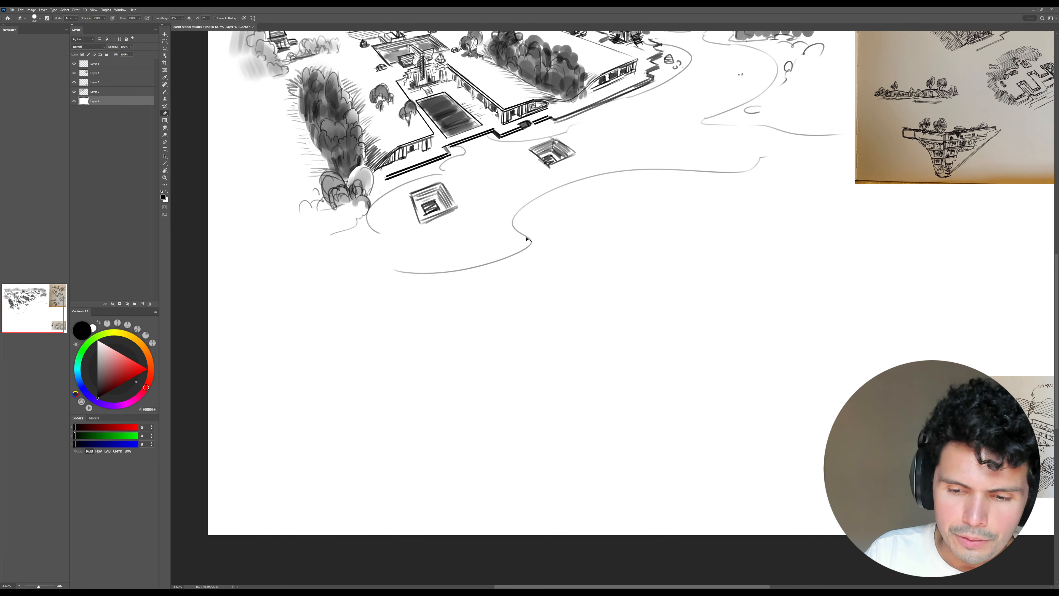
# - Erase the long S-shaped ground curve below the two sunken courts on its own layer
pyautogui.click(74, 92)
pyautogui.click(74, 91)
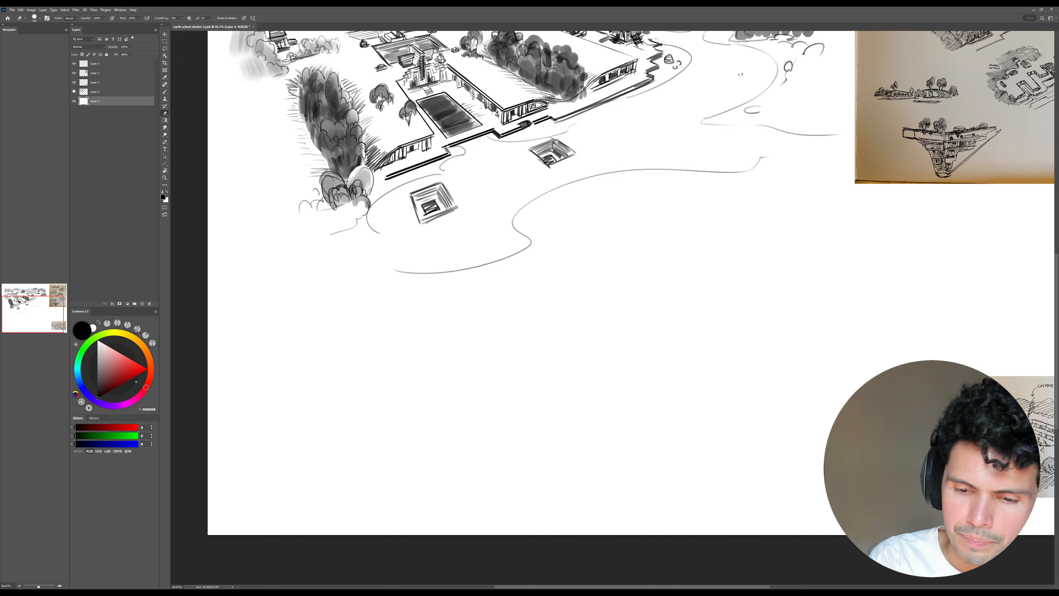
pyautogui.click(104, 92)
pyautogui.moveTo(340, 279)
pyautogui.mouseDown()
pyautogui.moveTo(492, 266)
pyautogui.moveTo(507, 255)
pyautogui.moveTo(506, 228)
pyautogui.moveTo(542, 203)
pyautogui.mouseUp()
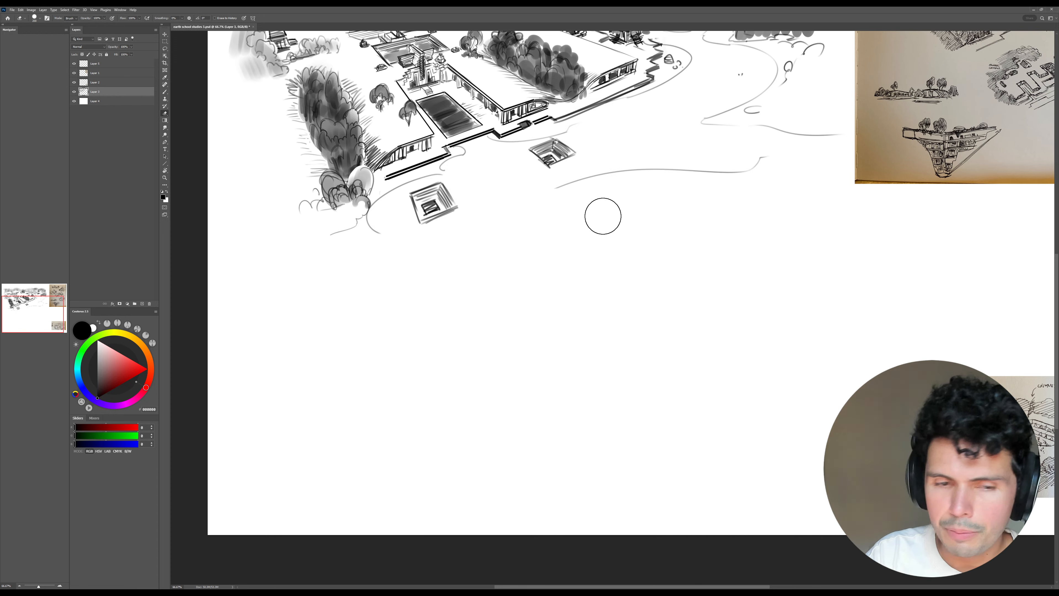
# - Add a new topmost layer and sketch a small human head with face and long hair in the blank area below the buildings
pyautogui.click(110, 61)
pyautogui.hotkey('ctrl', 'shift', 'alt', 'n')
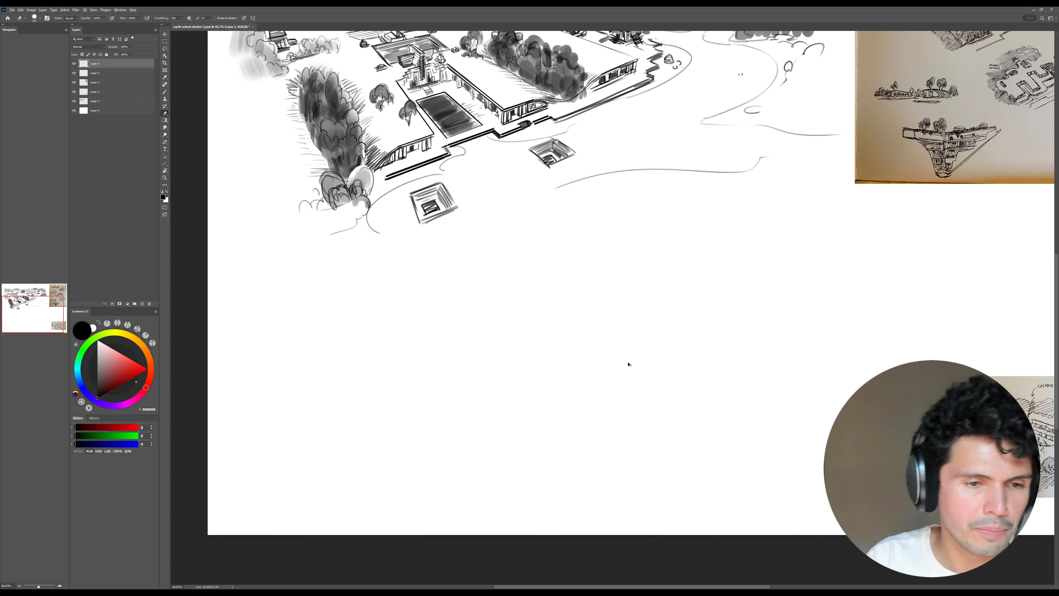
pyautogui.press('b')
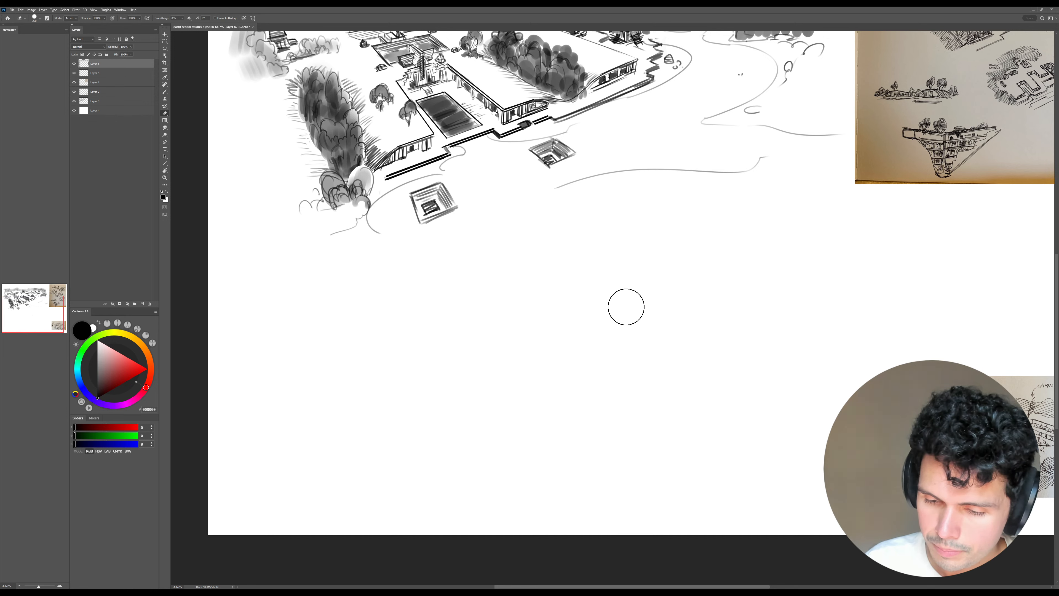
pyautogui.moveTo(624, 289); pyautogui.dragTo(622, 295)
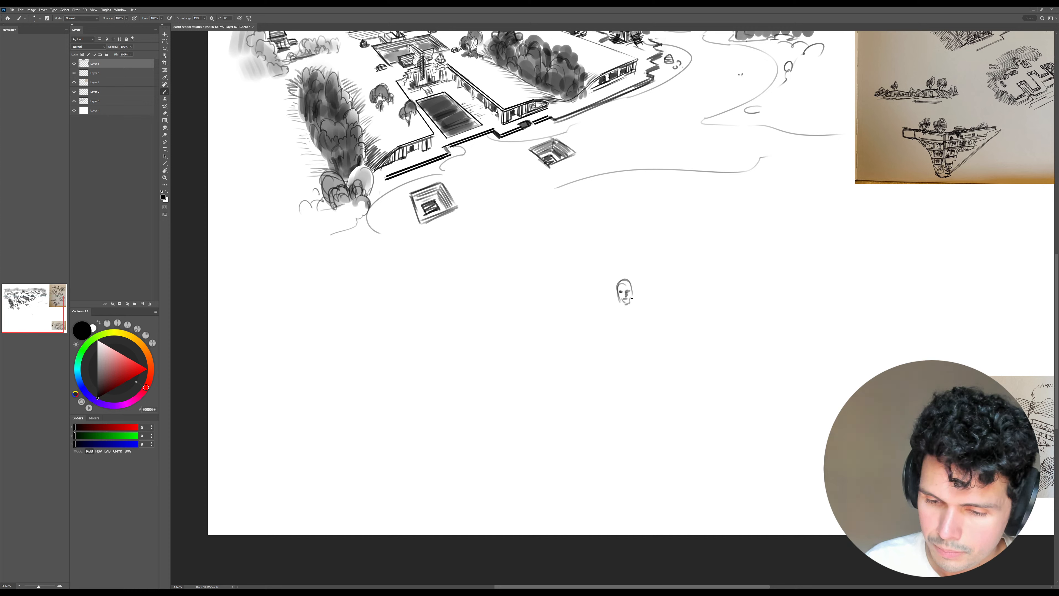
pyautogui.moveTo(623, 279); pyautogui.dragTo(630, 287)
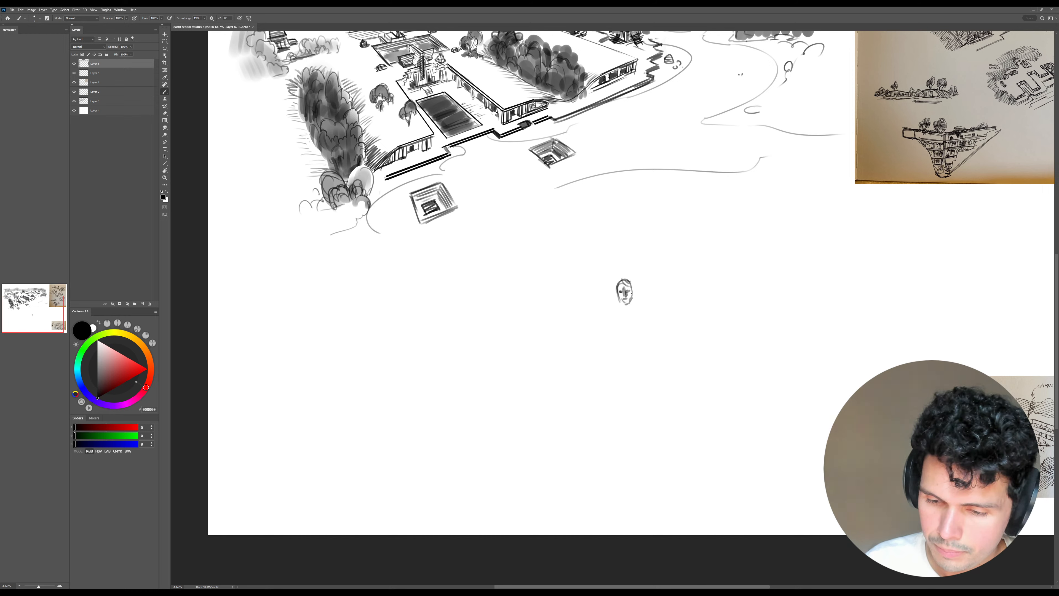
pyautogui.moveTo(617, 282); pyautogui.dragTo(634, 291)
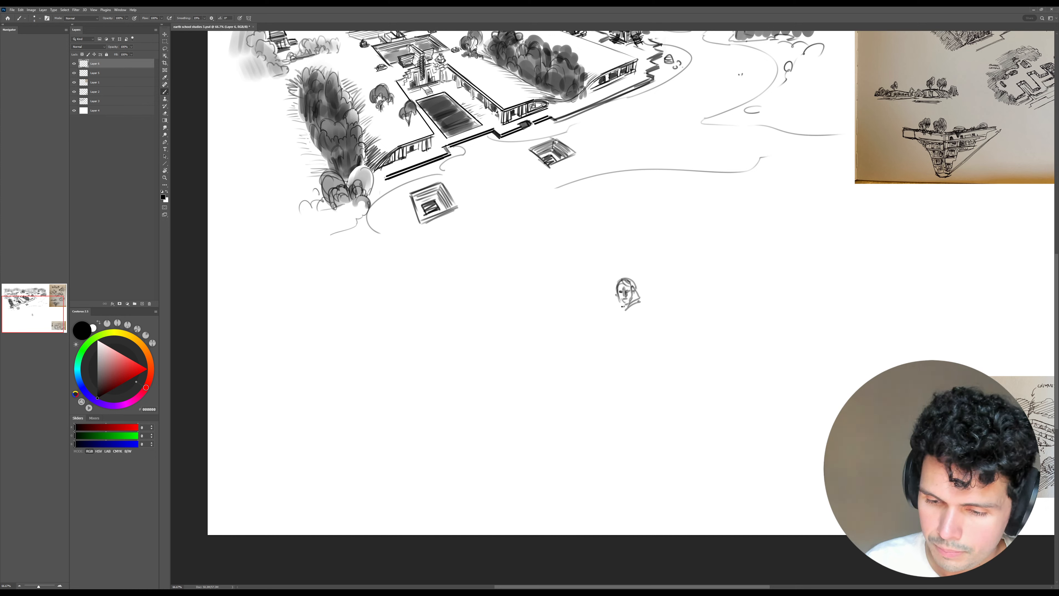
# - Draw the figure's shoulders with a cape collar and hanging cape folds, using a larger brush
pyautogui.press(']')
pyautogui.press(']')
pyautogui.press(']')
pyautogui.moveTo(617, 296)
pyautogui.mouseDown()
pyautogui.moveTo(653, 307)
pyautogui.moveTo(611, 312)
pyautogui.moveTo(655, 312)
pyautogui.moveTo(626, 318)
pyautogui.moveTo(628, 333)
pyautogui.moveTo(605, 313)
pyautogui.mouseUp()
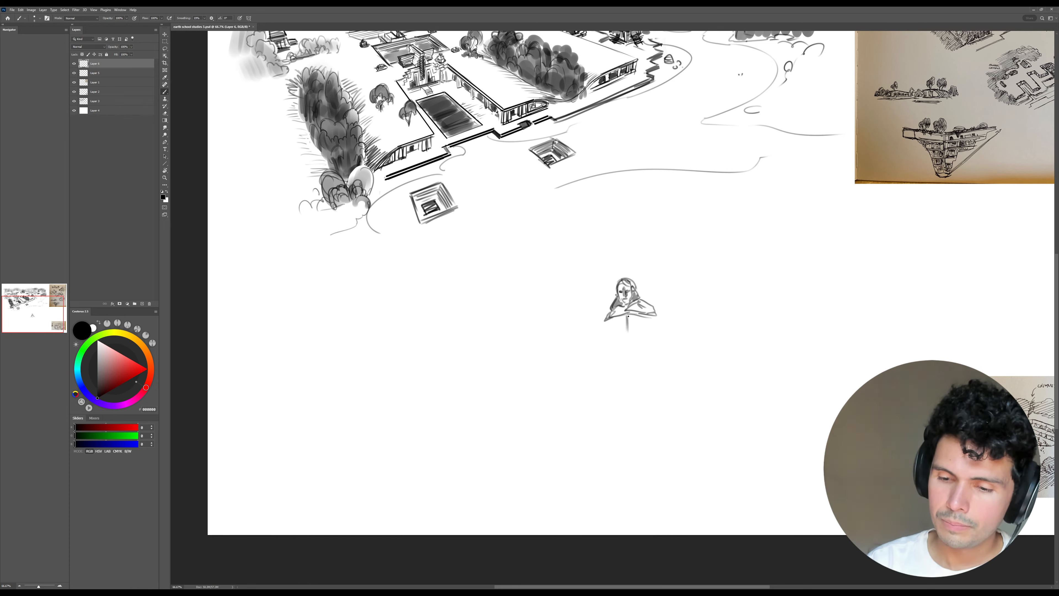
pyautogui.moveTo(636, 314); pyautogui.dragTo(638, 356)
pyautogui.moveTo(637, 315)
pyautogui.mouseDown()
pyautogui.moveTo(635, 346)
pyautogui.moveTo(657, 365)
pyautogui.moveTo(658, 340)
pyautogui.moveTo(659, 368)
pyautogui.moveTo(670, 349)
pyautogui.moveTo(655, 309)
pyautogui.moveTo(618, 331)
pyautogui.mouseUp()
pyautogui.moveTo(618, 318); pyautogui.dragTo(614, 335)
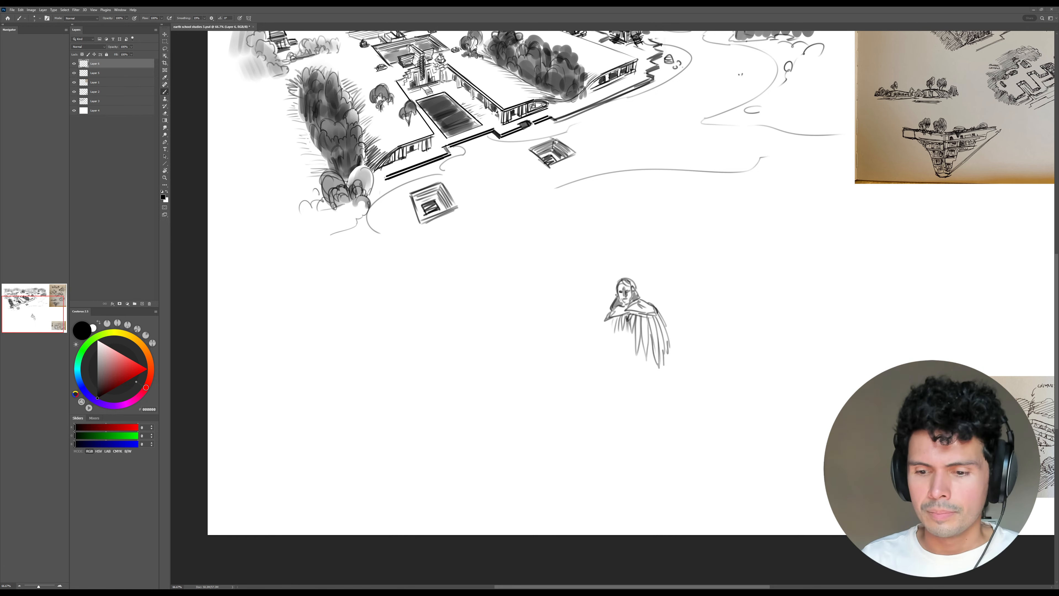
# - Sketch the left side of the cape, the torso with a belted waist, and the outlines of both legs
pyautogui.moveTo(639, 325)
pyautogui.mouseDown()
pyautogui.moveTo(644, 335)
pyautogui.moveTo(604, 357)
pyautogui.moveTo(594, 392)
pyautogui.mouseUp()
pyautogui.moveTo(615, 336)
pyautogui.mouseDown()
pyautogui.moveTo(619, 377)
pyautogui.moveTo(619, 342)
pyautogui.moveTo(620, 358)
pyautogui.moveTo(642, 357)
pyautogui.moveTo(633, 335)
pyautogui.moveTo(627, 355)
pyautogui.moveTo(635, 349)
pyautogui.moveTo(622, 329)
pyautogui.moveTo(627, 355)
pyautogui.mouseUp()
pyautogui.moveTo(626, 354)
pyautogui.mouseDown()
pyautogui.moveTo(642, 350)
pyautogui.moveTo(620, 350)
pyautogui.mouseUp()
pyautogui.moveTo(627, 337)
pyautogui.mouseDown()
pyautogui.moveTo(620, 345)
pyautogui.moveTo(646, 362)
pyautogui.moveTo(624, 361)
pyautogui.moveTo(639, 360)
pyautogui.moveTo(610, 392)
pyautogui.moveTo(602, 424)
pyautogui.mouseUp()
pyautogui.moveTo(634, 383); pyautogui.dragTo(643, 432)
pyautogui.moveTo(650, 369); pyautogui.dragTo(654, 428)
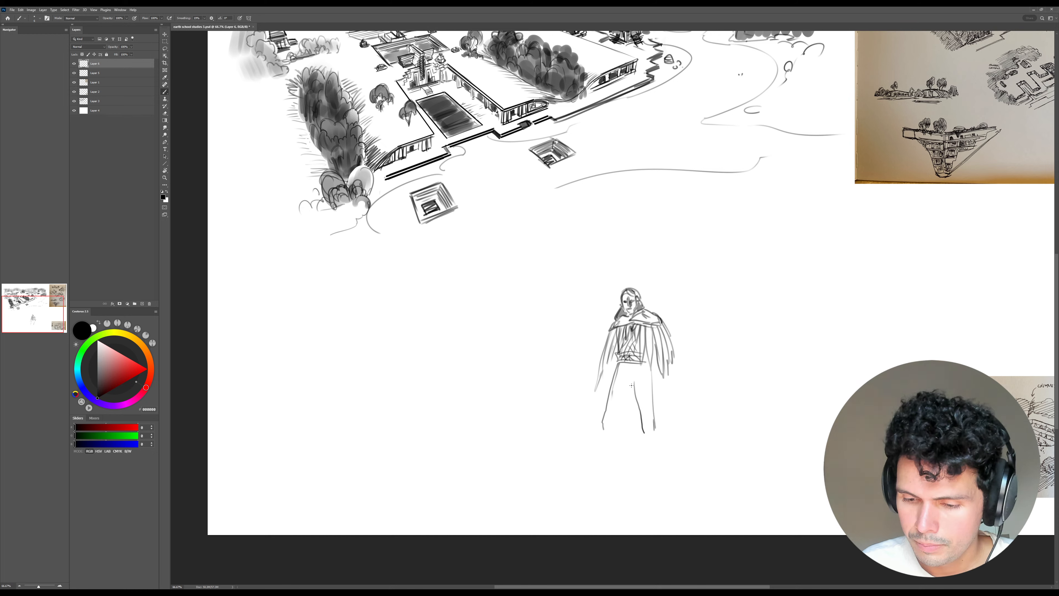
# - Refine the inner leg and waist lines and lengthen the cape on both sides down toward the feet
pyautogui.moveTo(629, 387); pyautogui.dragTo(612, 426)
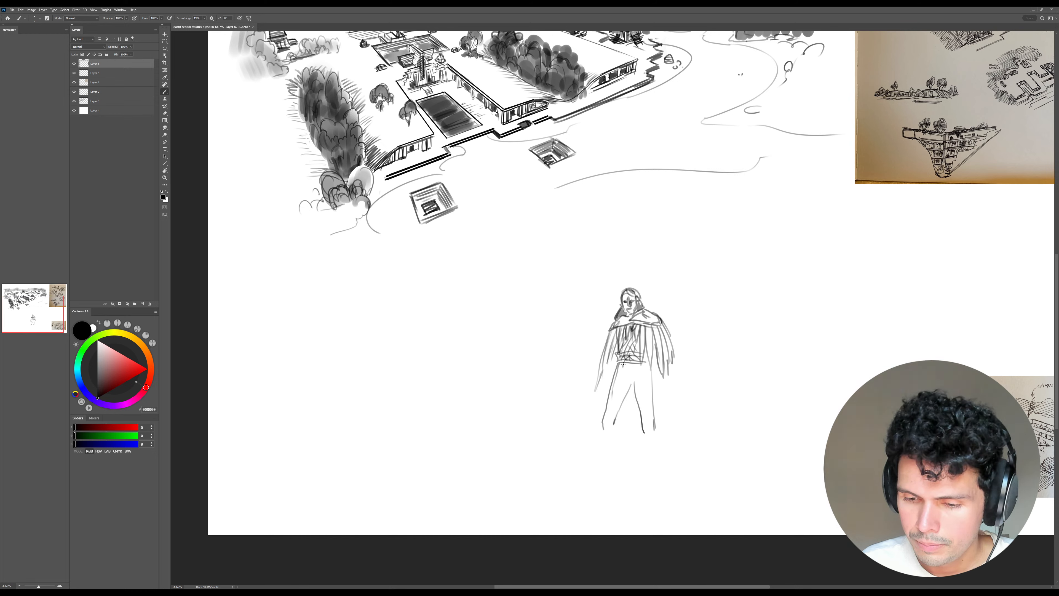
pyautogui.moveTo(623, 365)
pyautogui.mouseDown()
pyautogui.moveTo(636, 421)
pyautogui.moveTo(624, 417)
pyautogui.moveTo(644, 379)
pyautogui.mouseUp()
pyautogui.moveTo(640, 327)
pyautogui.mouseDown()
pyautogui.moveTo(643, 462)
pyautogui.moveTo(643, 326)
pyautogui.moveTo(653, 478)
pyautogui.moveTo(650, 321)
pyautogui.moveTo(667, 478)
pyautogui.moveTo(662, 337)
pyautogui.moveTo(676, 462)
pyautogui.mouseUp()
pyautogui.moveTo(672, 350); pyautogui.dragTo(682, 454)
pyautogui.moveTo(609, 338); pyautogui.dragTo(588, 466)
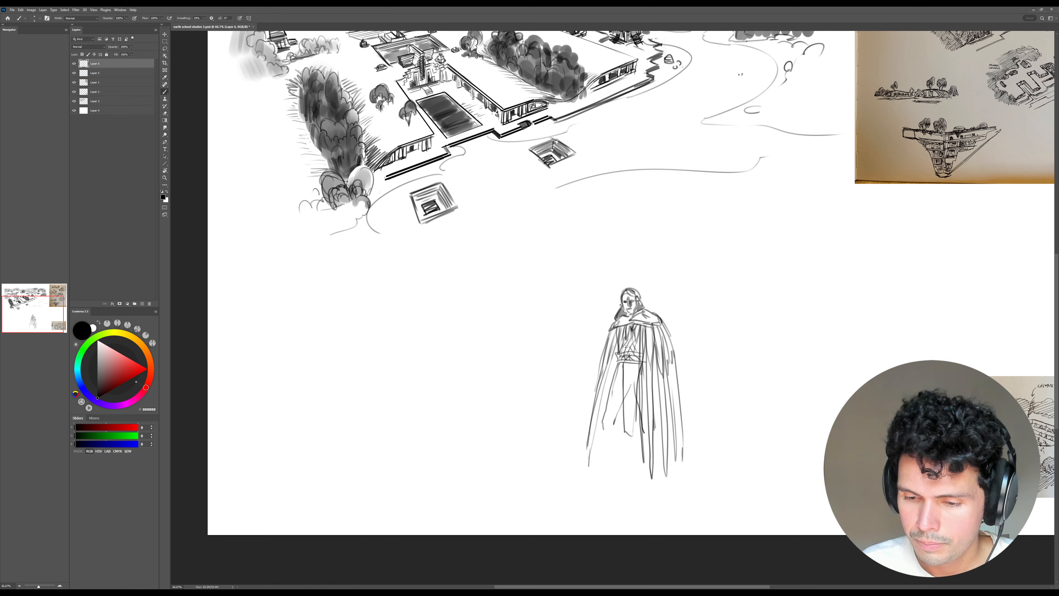
# - Scale the cloaked figure down proportionally and place it slightly further right on the page
pyautogui.hotkey('ctrl', 't')
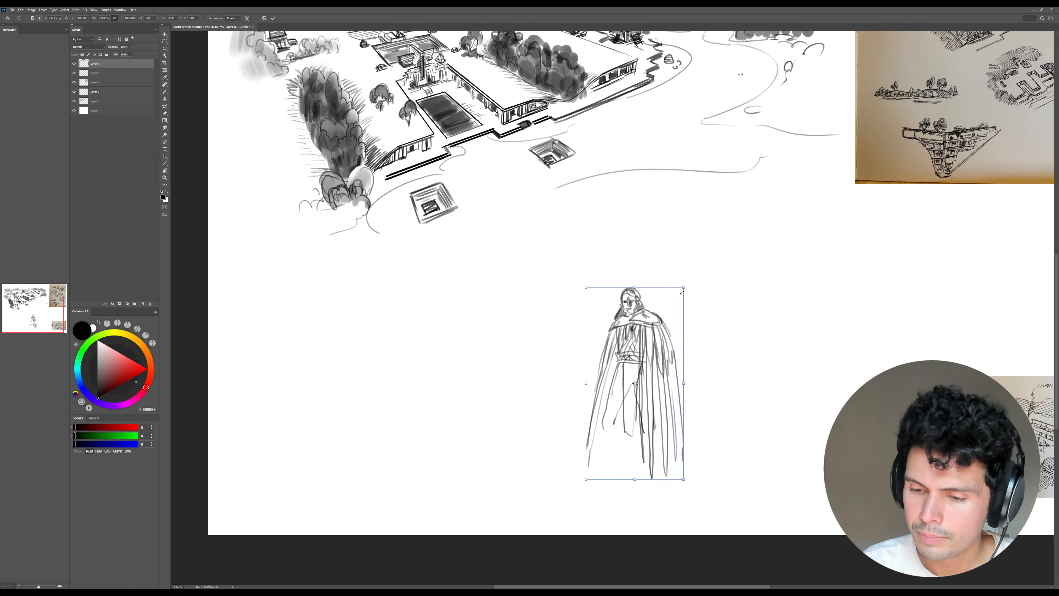
pyautogui.moveTo(682, 289)
pyautogui.mouseDown()
pyautogui.moveTo(659, 335)
pyautogui.moveTo(693, 336)
pyautogui.mouseUp()
pyautogui.press('Return')
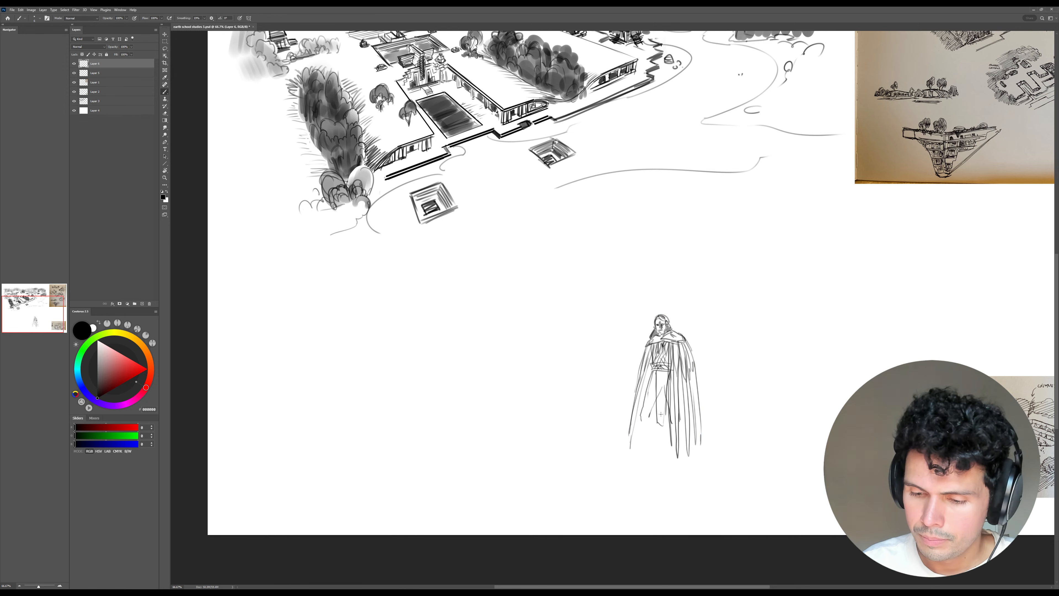
# - Erase stray leg lines on the figure and redraw the left leg down to a pointed foot
pyautogui.press('e')
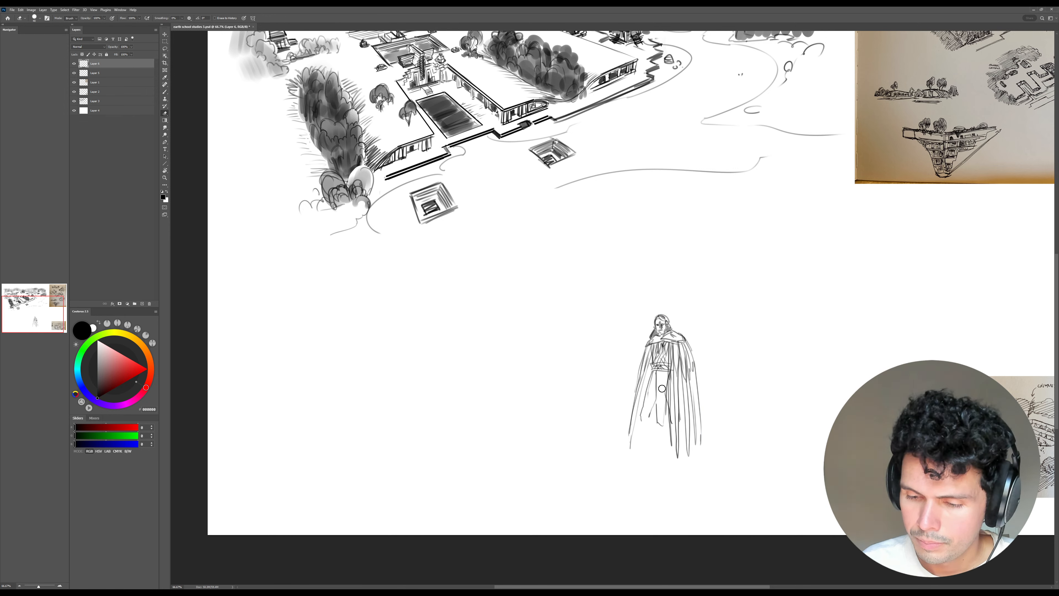
pyautogui.press('b')
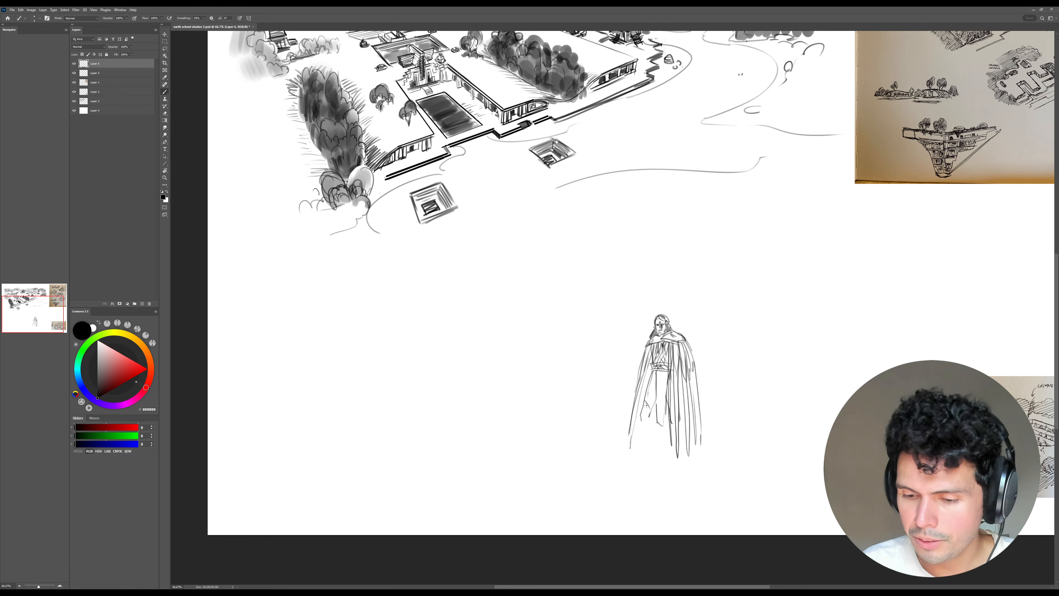
pyautogui.moveTo(649, 417)
pyautogui.mouseDown()
pyautogui.moveTo(653, 382)
pyautogui.moveTo(642, 442)
pyautogui.moveTo(650, 451)
pyautogui.moveTo(635, 465)
pyautogui.moveTo(647, 461)
pyautogui.mouseUp()
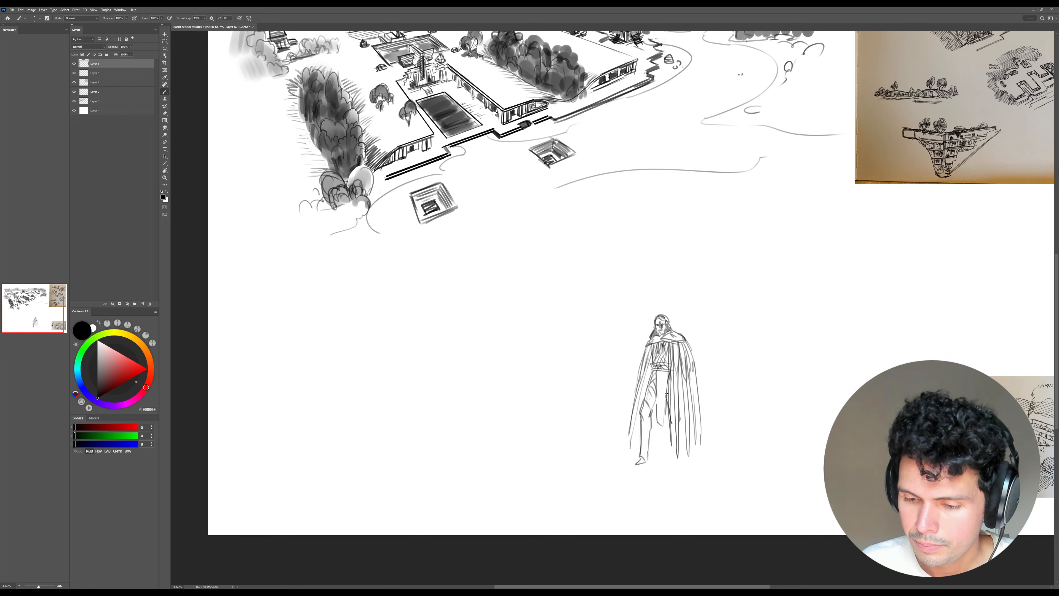
# - Add long dark fold lines down the right side of the cloak to its hem
pyautogui.moveTo(667, 393); pyautogui.dragTo(670, 458)
pyautogui.moveTo(675, 400); pyautogui.dragTo(681, 466)
pyautogui.moveTo(680, 375); pyautogui.dragTo(684, 460)
pyautogui.moveTo(686, 410); pyautogui.dragTo(683, 470)
pyautogui.moveTo(688, 388); pyautogui.dragTo(687, 447)
pyautogui.moveTo(694, 425)
pyautogui.mouseDown()
pyautogui.moveTo(692, 457)
pyautogui.moveTo(692, 442)
pyautogui.mouseUp()
# - Extend the left side of the cloak to the ground and hatch its folds from chest to hem
pyautogui.moveTo(638, 375); pyautogui.dragTo(628, 463)
pyautogui.moveTo(651, 358); pyautogui.dragTo(633, 448)
pyautogui.moveTo(639, 414); pyautogui.dragTo(631, 455)
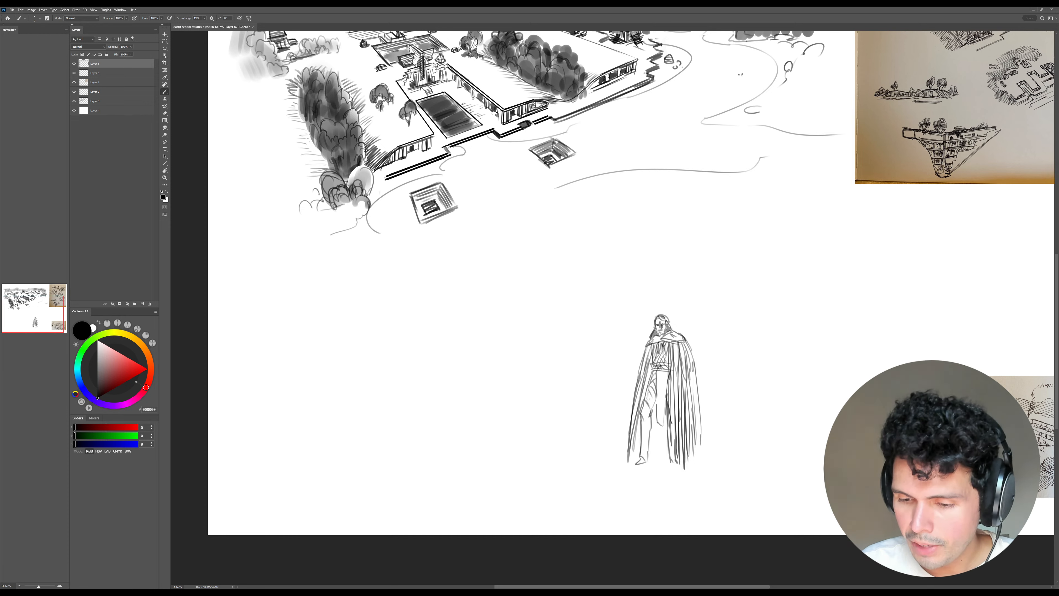
pyautogui.moveTo(658, 341); pyautogui.dragTo(634, 423)
pyautogui.moveTo(637, 406); pyautogui.dragTo(631, 442)
pyautogui.moveTo(669, 341)
pyautogui.mouseDown()
pyautogui.moveTo(666, 405)
pyautogui.moveTo(679, 344)
pyautogui.moveTo(682, 379)
pyautogui.moveTo(680, 360)
pyautogui.moveTo(646, 345)
pyautogui.moveTo(638, 382)
pyautogui.mouseUp()
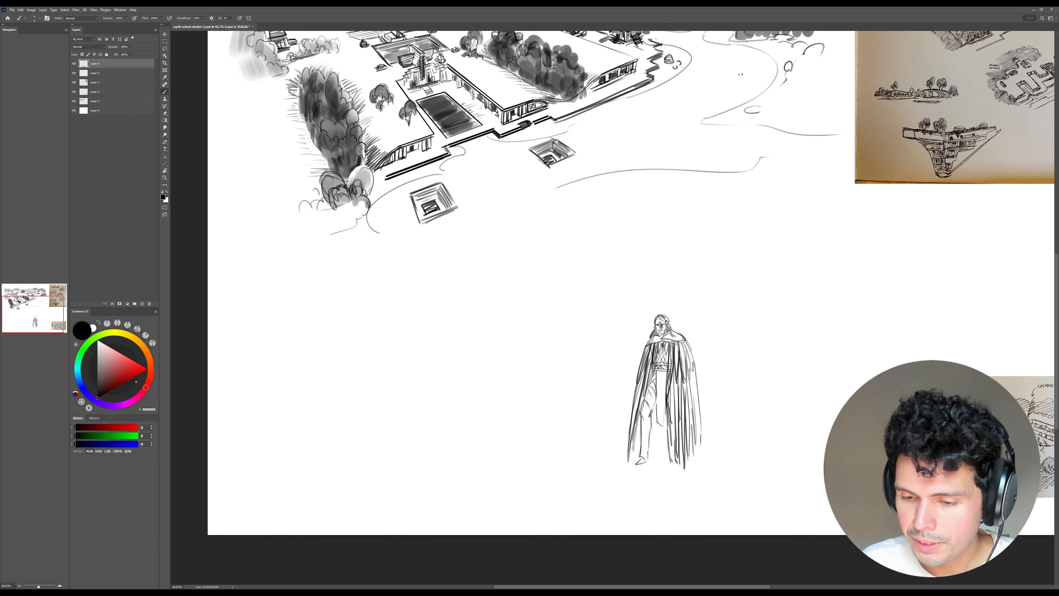
# - Draw a pointed hood around the figure's head and shade the legs and cloak interior in grey
pyautogui.moveTo(654, 337)
pyautogui.mouseDown()
pyautogui.moveTo(643, 348)
pyautogui.moveTo(666, 336)
pyautogui.moveTo(673, 314)
pyautogui.mouseUp()
pyautogui.moveTo(671, 321)
pyautogui.mouseDown()
pyautogui.moveTo(677, 333)
pyautogui.moveTo(654, 329)
pyautogui.mouseUp()
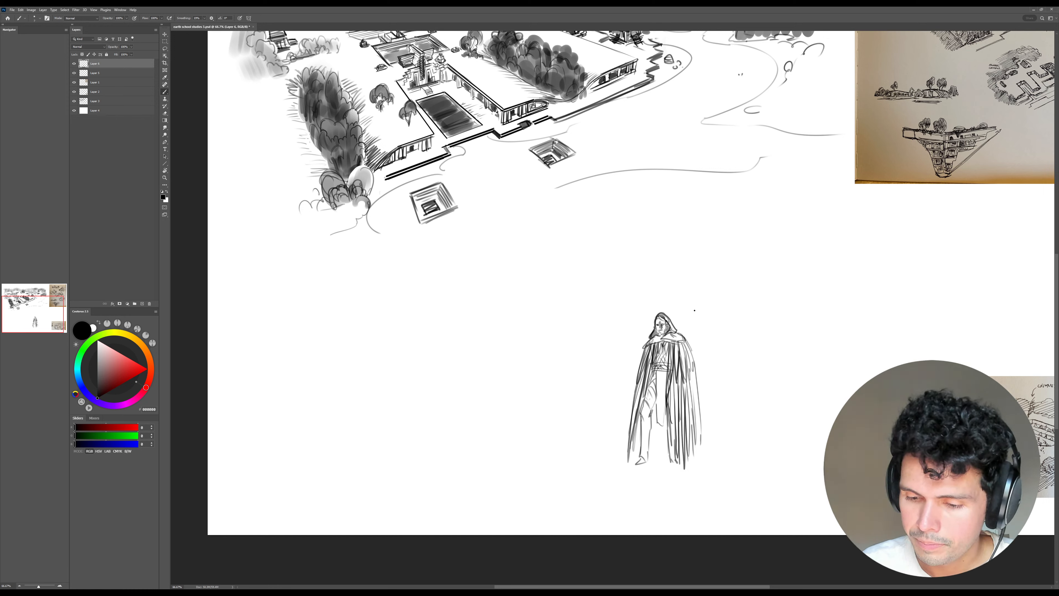
pyautogui.moveTo(659, 375)
pyautogui.mouseDown()
pyautogui.moveTo(661, 425)
pyautogui.moveTo(665, 411)
pyautogui.moveTo(651, 383)
pyautogui.moveTo(644, 459)
pyautogui.mouseUp()
pyautogui.moveTo(649, 418); pyautogui.dragTo(641, 464)
pyautogui.moveTo(654, 410)
pyautogui.mouseDown()
pyautogui.moveTo(655, 454)
pyautogui.moveTo(666, 446)
pyautogui.mouseUp()
pyautogui.moveTo(640, 419)
pyautogui.mouseDown()
pyautogui.moveTo(647, 454)
pyautogui.moveTo(684, 432)
pyautogui.moveTo(678, 457)
pyautogui.moveTo(671, 447)
pyautogui.moveTo(682, 466)
pyautogui.mouseUp()
pyautogui.moveTo(680, 396); pyautogui.dragTo(683, 461)
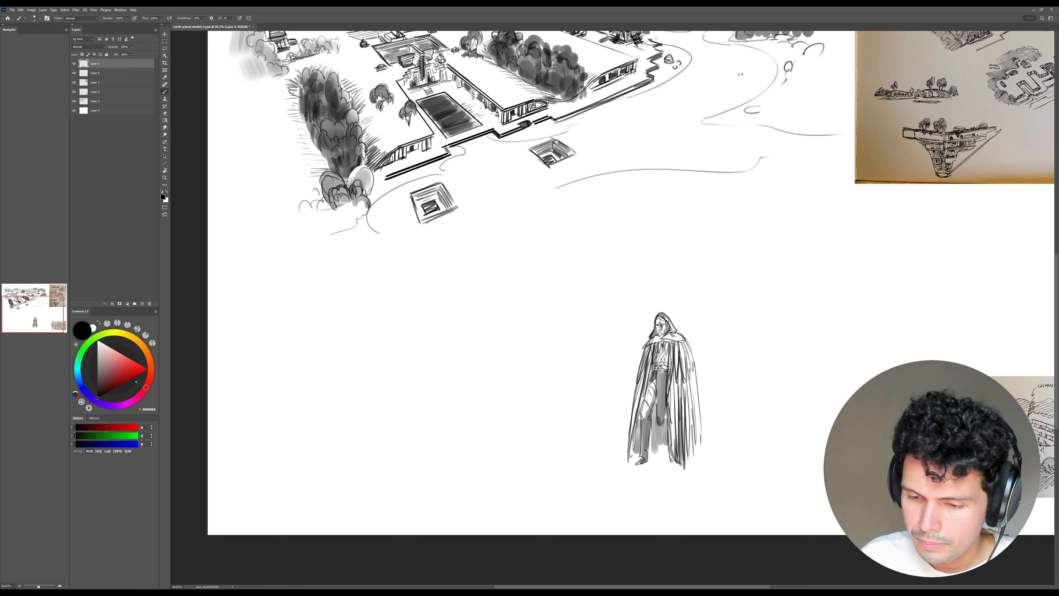
# - Sketch a low stone pedestal behind the figure's left side, with a carved ornament panel and a top moulding
pyautogui.moveTo(624, 450)
pyautogui.mouseDown()
pyautogui.moveTo(592, 452)
pyautogui.moveTo(605, 451)
pyautogui.mouseUp()
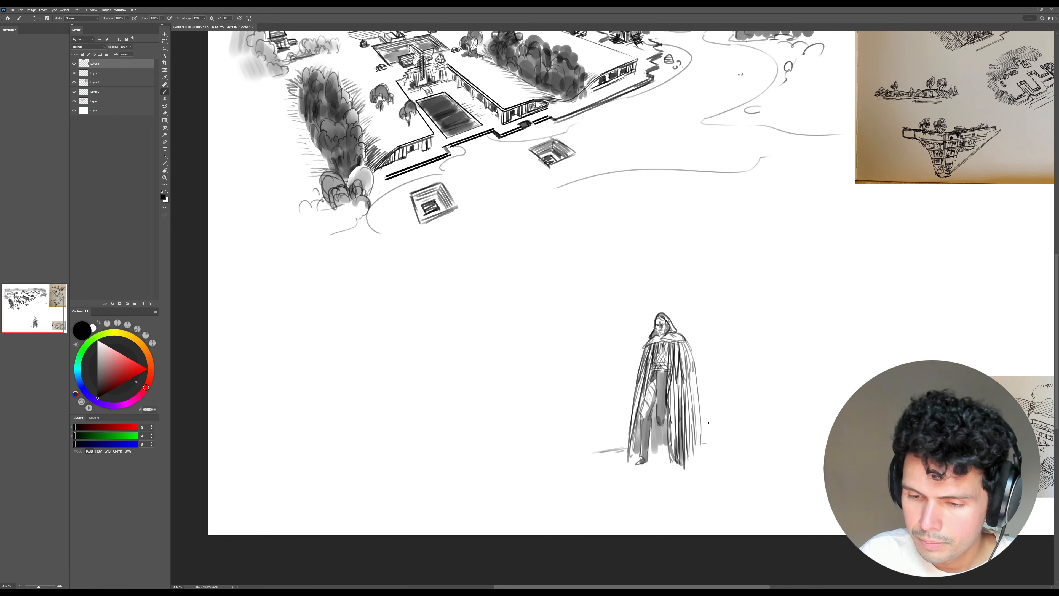
pyautogui.moveTo(605, 403)
pyautogui.mouseDown()
pyautogui.moveTo(606, 424)
pyautogui.moveTo(585, 429)
pyautogui.moveTo(629, 427)
pyautogui.mouseUp()
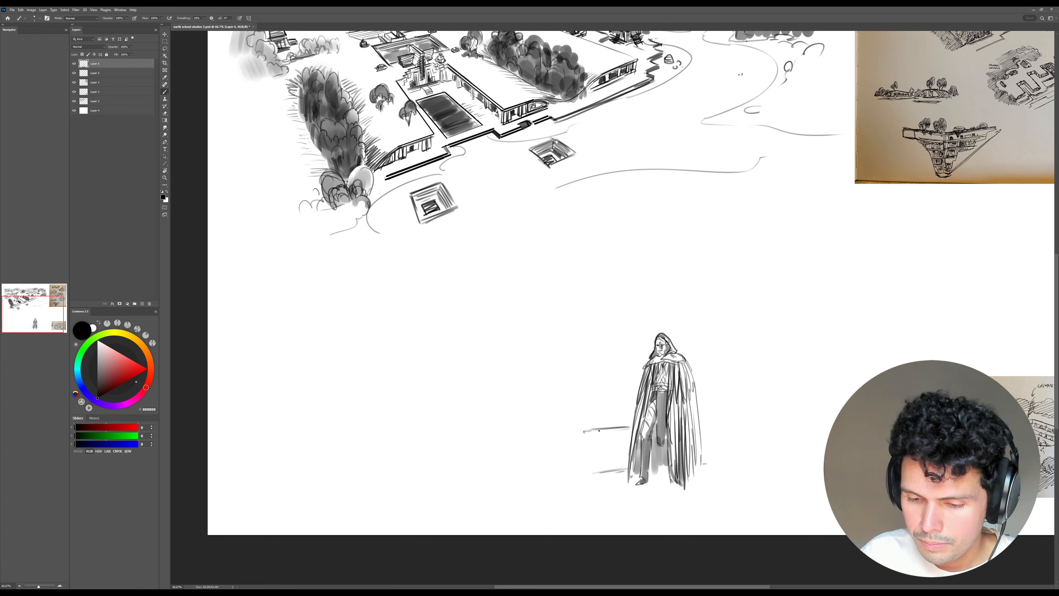
pyautogui.moveTo(584, 435)
pyautogui.mouseDown()
pyautogui.moveTo(618, 437)
pyautogui.moveTo(588, 442)
pyautogui.moveTo(585, 475)
pyautogui.moveTo(621, 469)
pyautogui.moveTo(589, 452)
pyautogui.moveTo(617, 454)
pyautogui.mouseUp()
pyautogui.moveTo(598, 449); pyautogui.dragTo(617, 449)
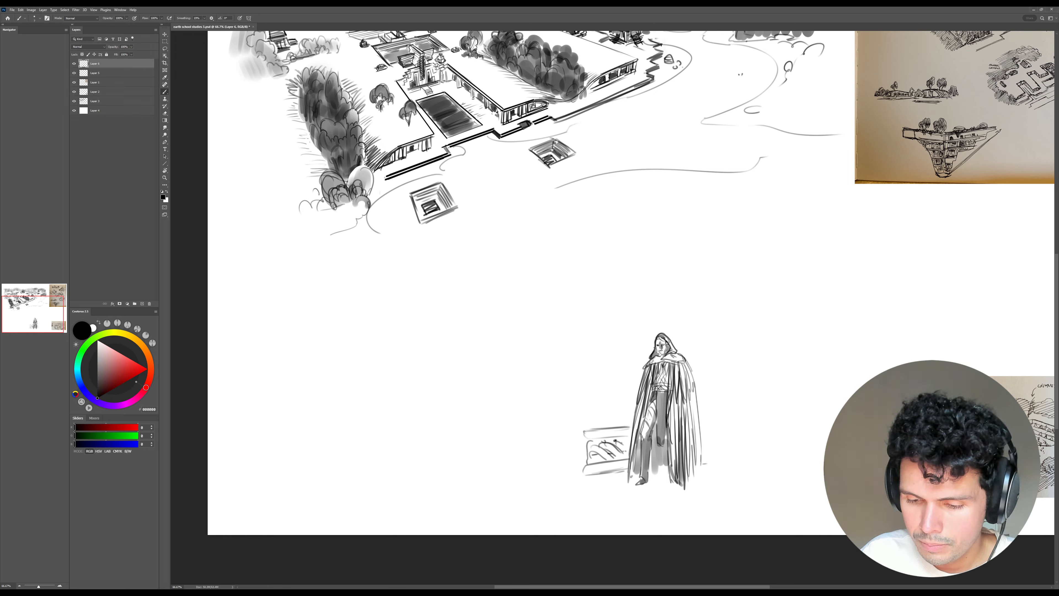
pyautogui.moveTo(584, 430); pyautogui.dragTo(632, 421)
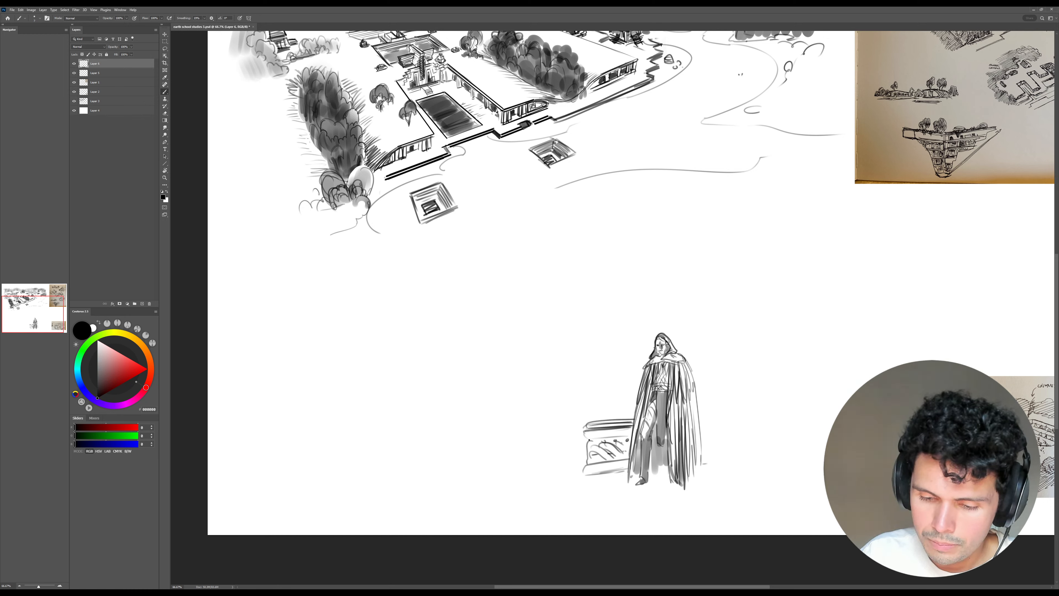
# - Add the pedestal's left side face with base moulding and build a second stepped tier on top
pyautogui.moveTo(553, 433)
pyautogui.mouseDown()
pyautogui.moveTo(587, 441)
pyautogui.moveTo(589, 431)
pyautogui.moveTo(584, 466)
pyautogui.mouseUp()
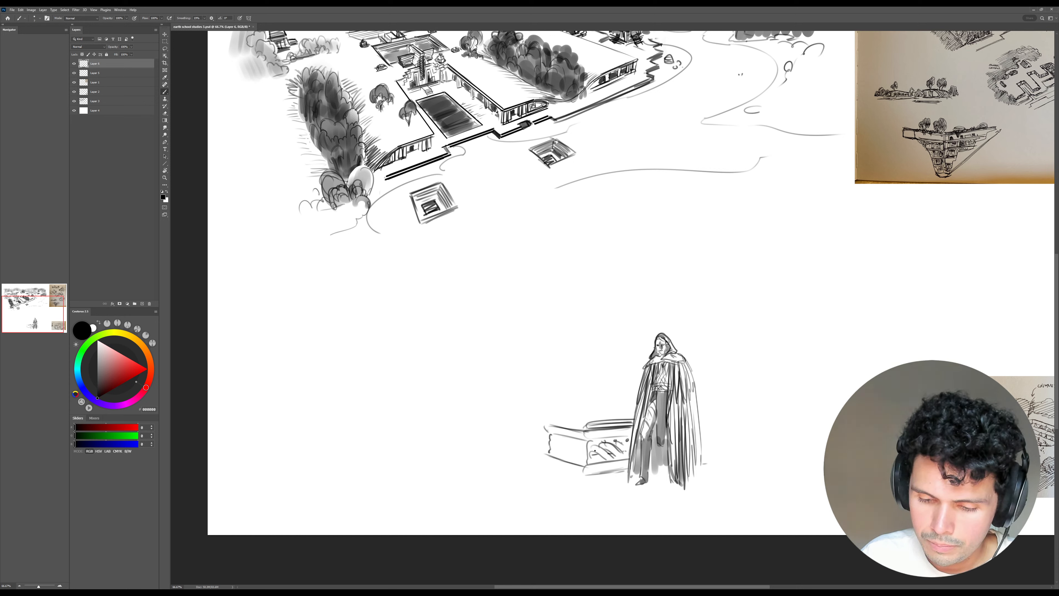
pyautogui.moveTo(557, 455)
pyautogui.mouseDown()
pyautogui.moveTo(592, 466)
pyautogui.moveTo(572, 463)
pyautogui.moveTo(587, 476)
pyautogui.moveTo(545, 461)
pyautogui.mouseUp()
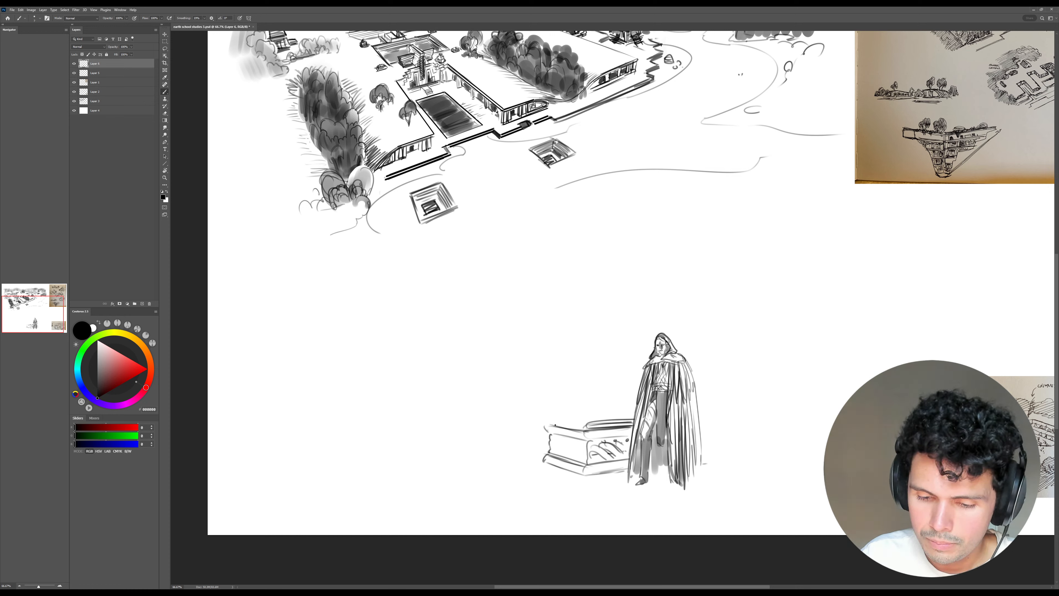
pyautogui.moveTo(551, 423)
pyautogui.mouseDown()
pyautogui.moveTo(588, 430)
pyautogui.moveTo(572, 424)
pyautogui.mouseUp()
pyautogui.moveTo(565, 419)
pyautogui.mouseDown()
pyautogui.moveTo(590, 408)
pyautogui.moveTo(584, 423)
pyautogui.moveTo(590, 407)
pyautogui.moveTo(636, 406)
pyautogui.mouseUp()
pyautogui.moveTo(589, 412); pyautogui.dragTo(633, 412)
pyautogui.moveTo(596, 418)
pyautogui.mouseDown()
pyautogui.moveTo(646, 402)
pyautogui.moveTo(561, 411)
pyautogui.mouseUp()
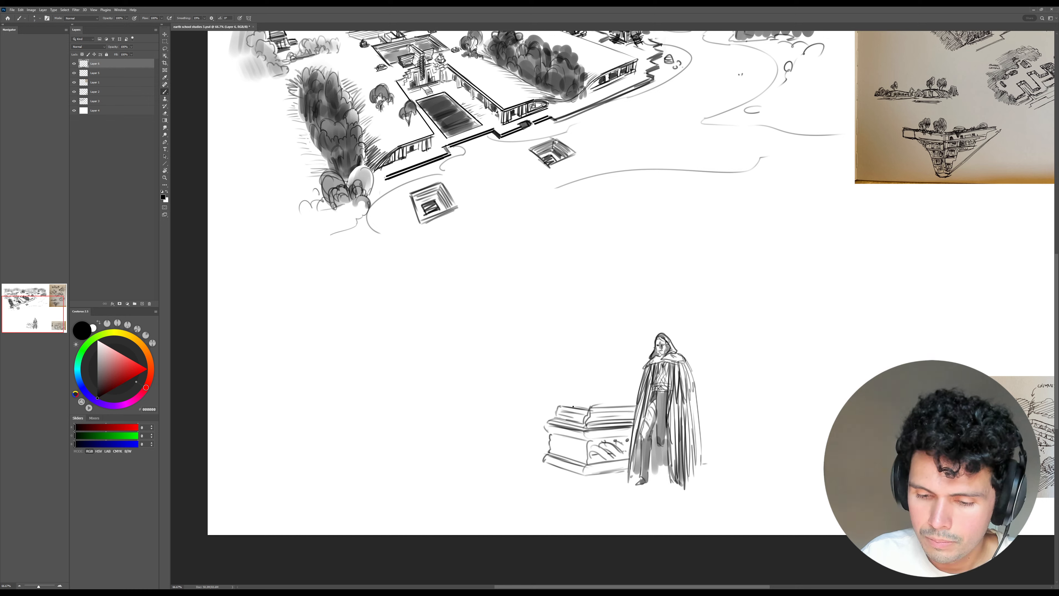
pyautogui.moveTo(589, 408)
pyautogui.mouseDown()
pyautogui.moveTo(564, 402)
pyautogui.moveTo(633, 404)
pyautogui.mouseUp()
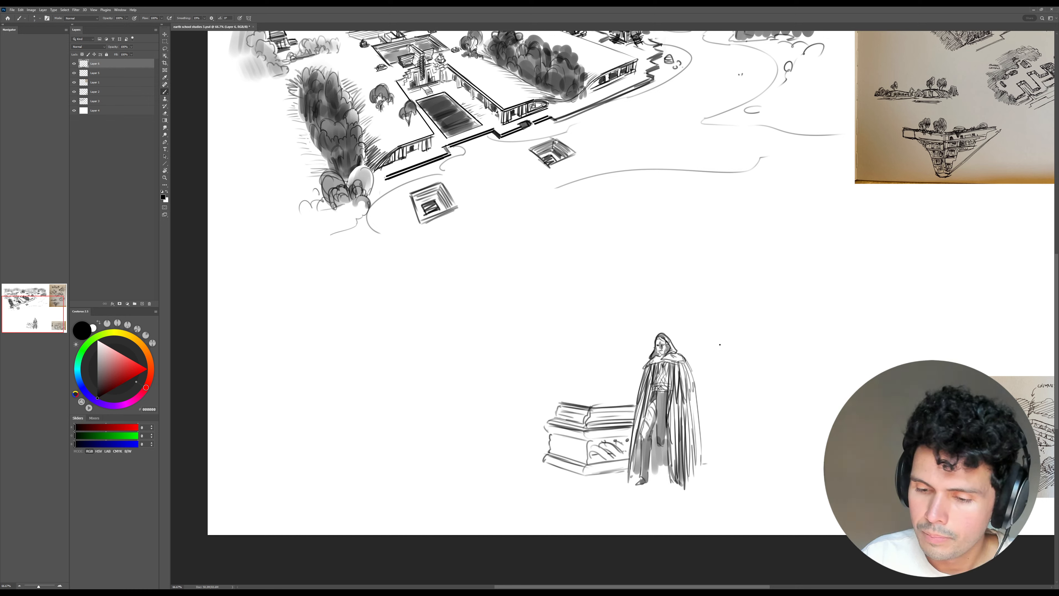
# - Draw two tall rounded arches behind the figure, continue the ledge to the right, and shift the drawing slightly down
pyautogui.moveTo(596, 404)
pyautogui.mouseDown()
pyautogui.moveTo(610, 397)
pyautogui.moveTo(609, 242)
pyautogui.moveTo(693, 259)
pyautogui.moveTo(695, 351)
pyautogui.mouseUp()
pyautogui.moveTo(611, 246)
pyautogui.mouseDown()
pyautogui.moveTo(689, 269)
pyautogui.moveTo(693, 343)
pyautogui.mouseUp()
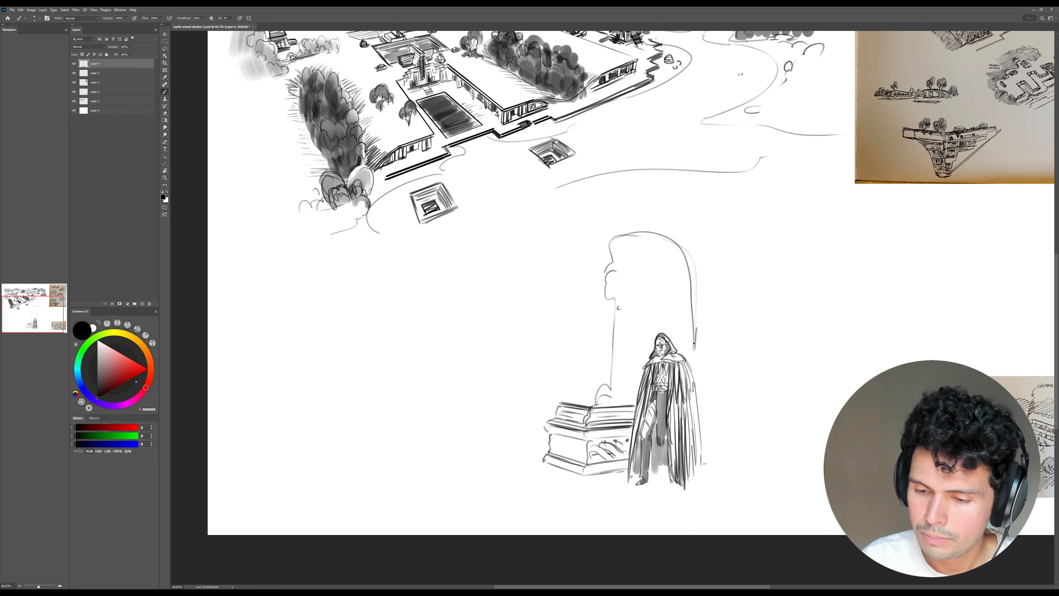
pyautogui.moveTo(625, 231)
pyautogui.mouseDown()
pyautogui.moveTo(697, 344)
pyautogui.moveTo(696, 361)
pyautogui.moveTo(776, 215)
pyautogui.moveTo(769, 388)
pyautogui.moveTo(702, 402)
pyautogui.moveTo(766, 398)
pyautogui.moveTo(702, 424)
pyautogui.moveTo(783, 416)
pyautogui.mouseUp()
pyautogui.moveTo(711, 406)
pyautogui.mouseDown()
pyautogui.moveTo(774, 403)
pyautogui.moveTo(781, 411)
pyautogui.moveTo(760, 421)
pyautogui.mouseUp()
pyautogui.press('v')
pyautogui.press('b')
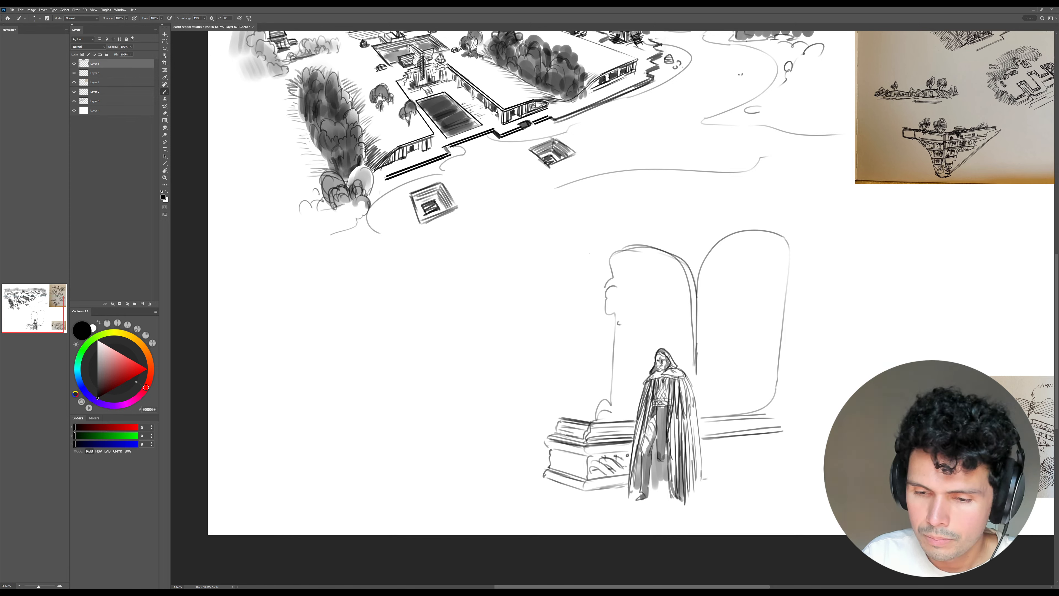
# - Sketch a thick column on the pedestal with capital, shaft and curved base, erasing the extra line along its left edge
pyautogui.moveTo(630, 246)
pyautogui.mouseDown()
pyautogui.moveTo(584, 254)
pyautogui.moveTo(570, 274)
pyautogui.moveTo(565, 313)
pyautogui.moveTo(608, 316)
pyautogui.moveTo(563, 408)
pyautogui.moveTo(584, 399)
pyautogui.mouseUp()
pyautogui.moveTo(576, 317); pyautogui.dragTo(578, 392)
pyautogui.moveTo(577, 354); pyautogui.dragTo(577, 389)
pyautogui.press('e')
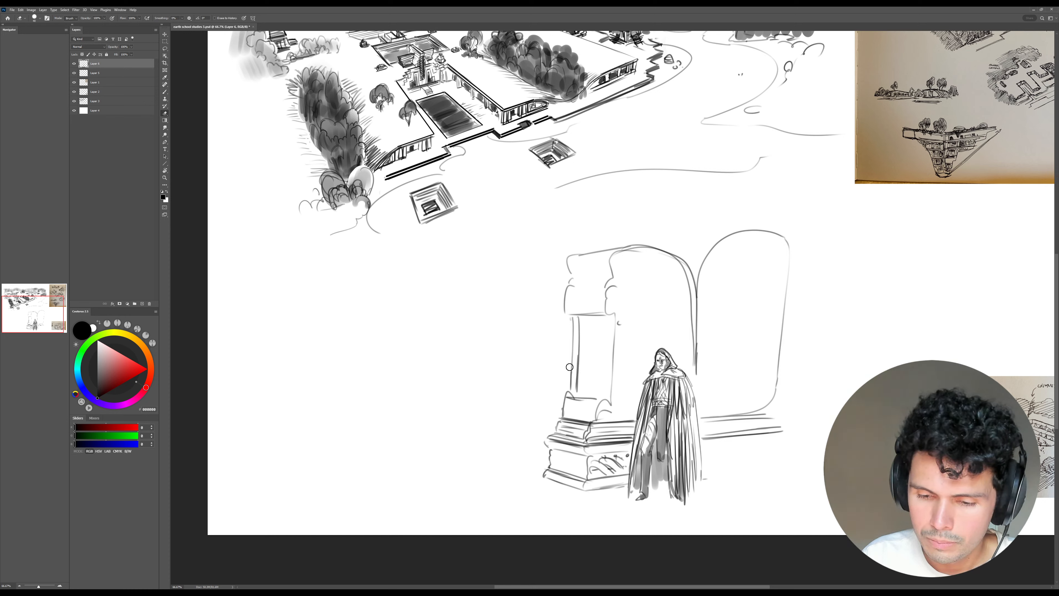
pyautogui.moveTo(570, 320)
pyautogui.mouseDown()
pyautogui.moveTo(563, 418)
pyautogui.moveTo(594, 399)
pyautogui.moveTo(607, 402)
pyautogui.moveTo(600, 425)
pyautogui.mouseUp()
pyautogui.press('b')
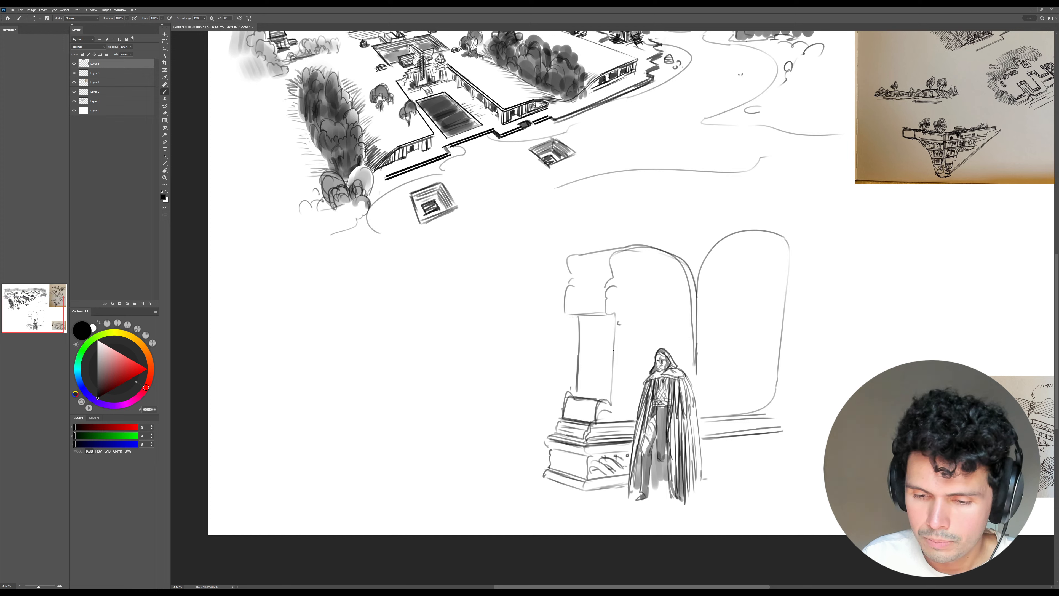
# - Try a larger outer curve over the right-hand arch, and erase that whole arch with a bigger eraser
pyautogui.moveTo(565, 315)
pyautogui.mouseDown()
pyautogui.moveTo(607, 316)
pyautogui.moveTo(624, 301)
pyautogui.mouseUp()
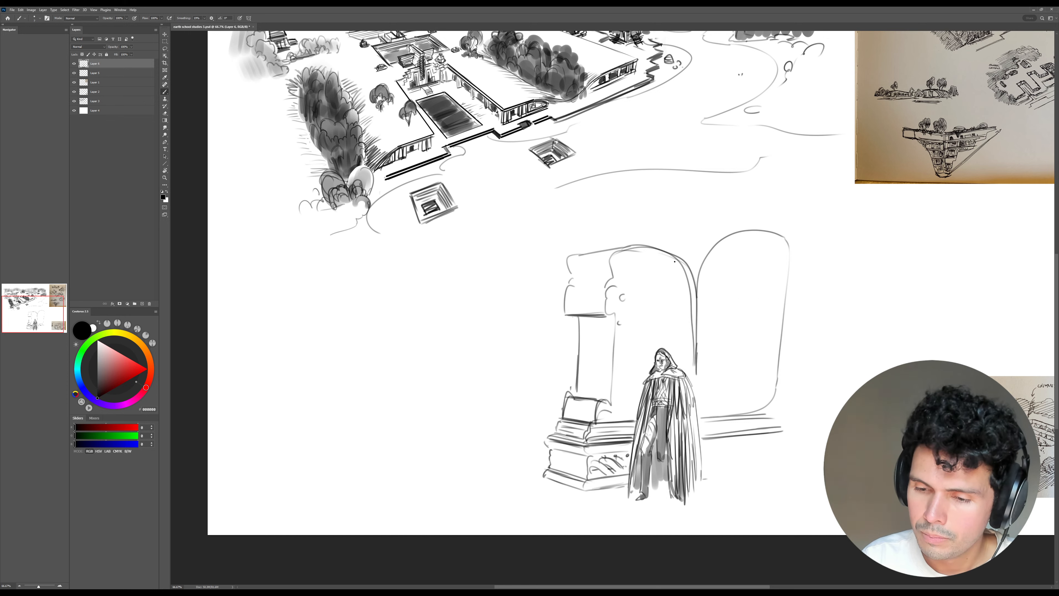
pyautogui.moveTo(674, 262)
pyautogui.mouseDown()
pyautogui.moveTo(786, 272)
pyautogui.moveTo(788, 288)
pyautogui.mouseUp()
pyautogui.press('e')
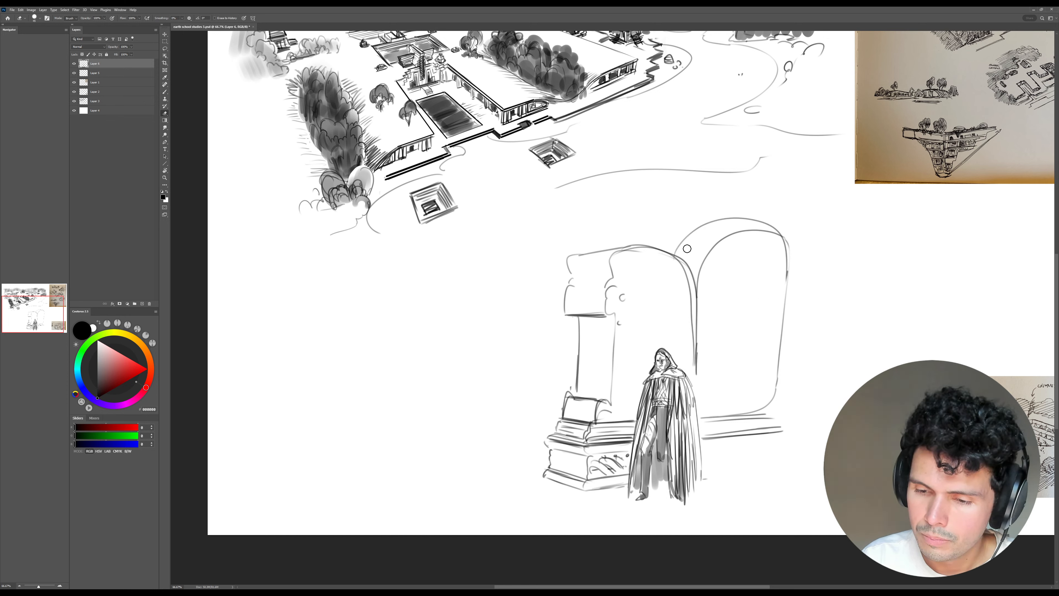
pyautogui.press(']')
pyautogui.moveTo(709, 246)
pyautogui.mouseDown()
pyautogui.moveTo(776, 234)
pyautogui.moveTo(776, 400)
pyautogui.mouseUp()
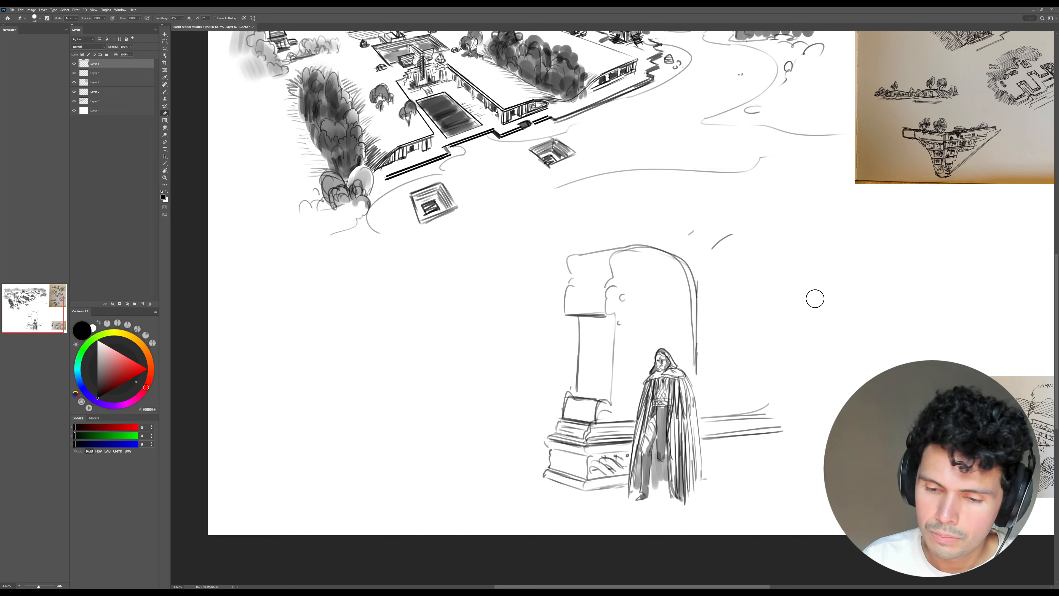
# - Fade the column, pedestal, remaining arch and ledge to faint guide lines with a large soft eraser
pyautogui.rightClick(683, 318)
pyautogui.click(722, 445)
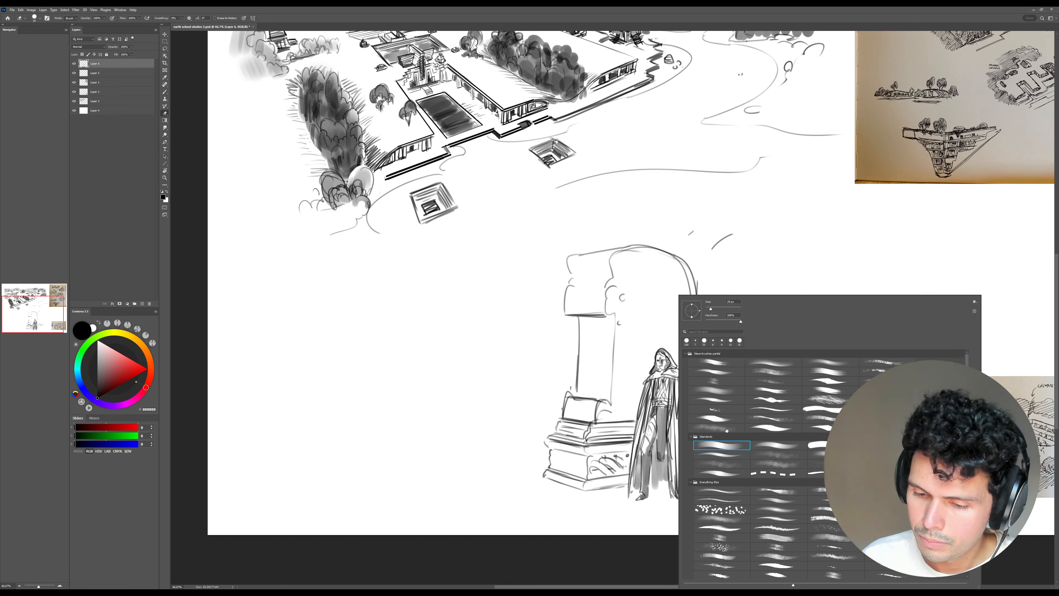
pyautogui.click(665, 395)
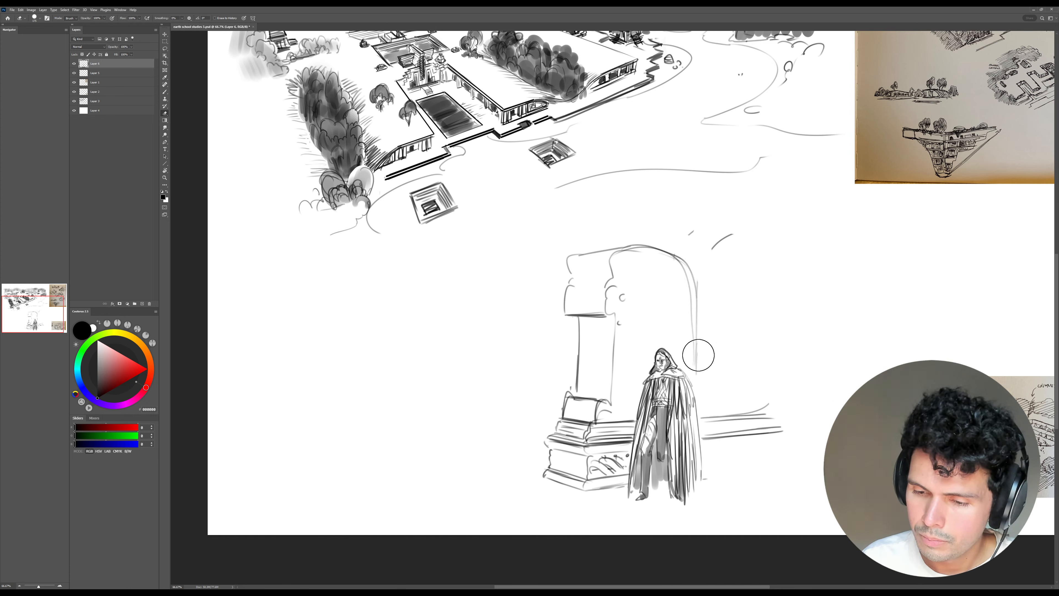
pyautogui.moveTo(638, 306)
pyautogui.mouseDown()
pyautogui.moveTo(582, 352)
pyautogui.moveTo(568, 329)
pyautogui.mouseUp()
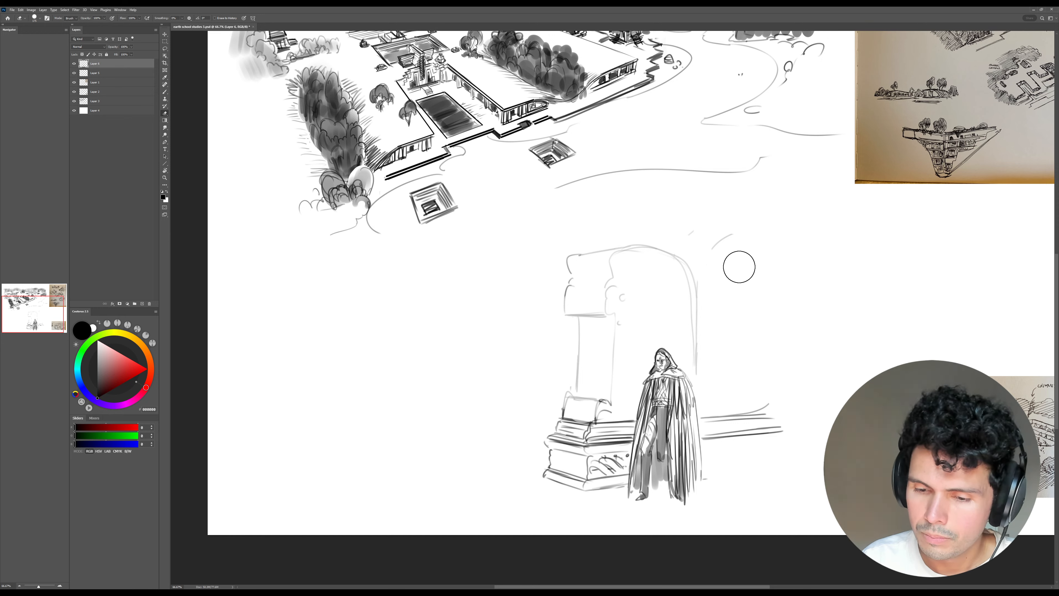
pyautogui.moveTo(563, 417)
pyautogui.mouseDown()
pyautogui.moveTo(575, 463)
pyautogui.moveTo(623, 415)
pyautogui.moveTo(721, 445)
pyautogui.moveTo(764, 436)
pyautogui.mouseUp()
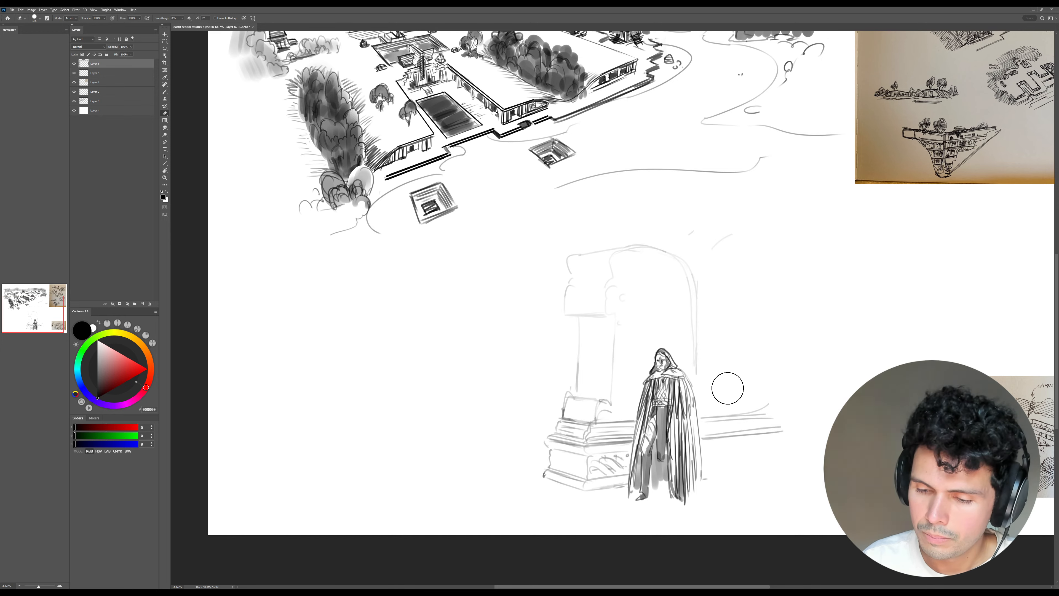
# - Sketch angled ledge lines beside the figure with a shorter line above them, undoing the trial strokes on the arch top
pyautogui.press('b')
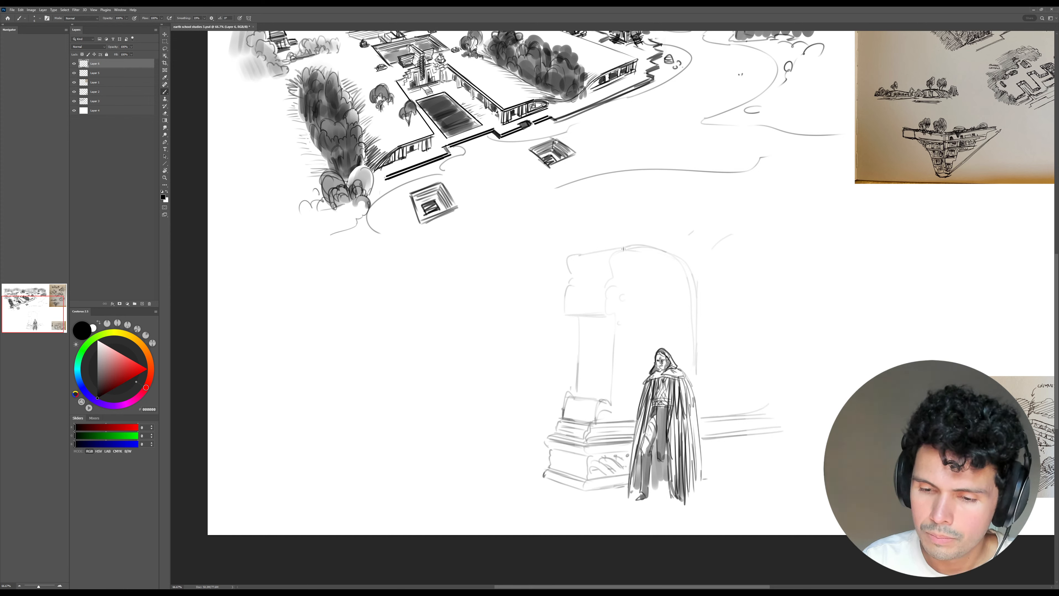
pyautogui.moveTo(632, 244); pyautogui.dragTo(655, 265)
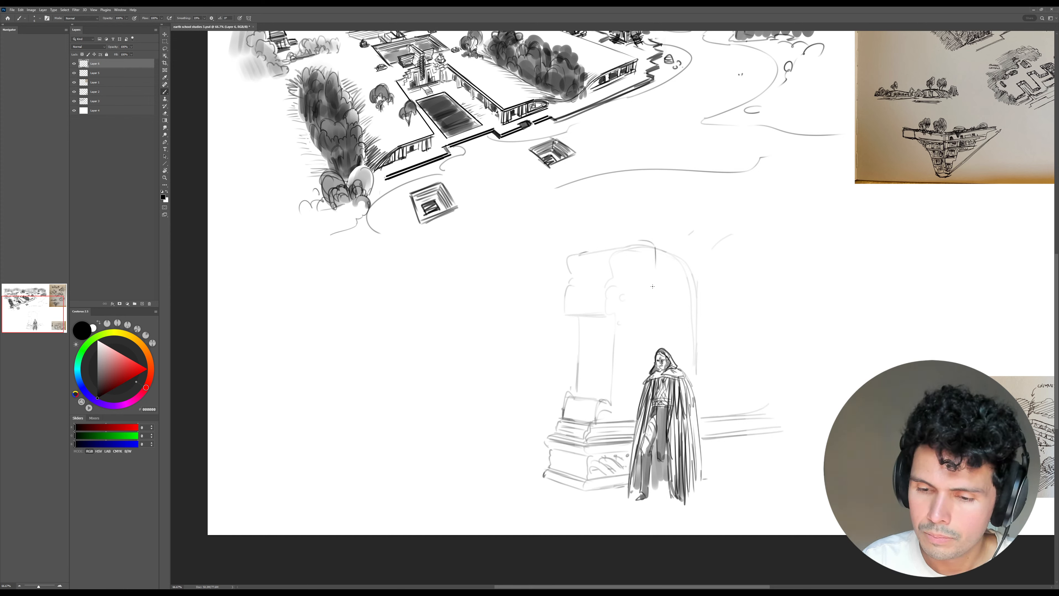
pyautogui.hotkey('ctrl', 'z')
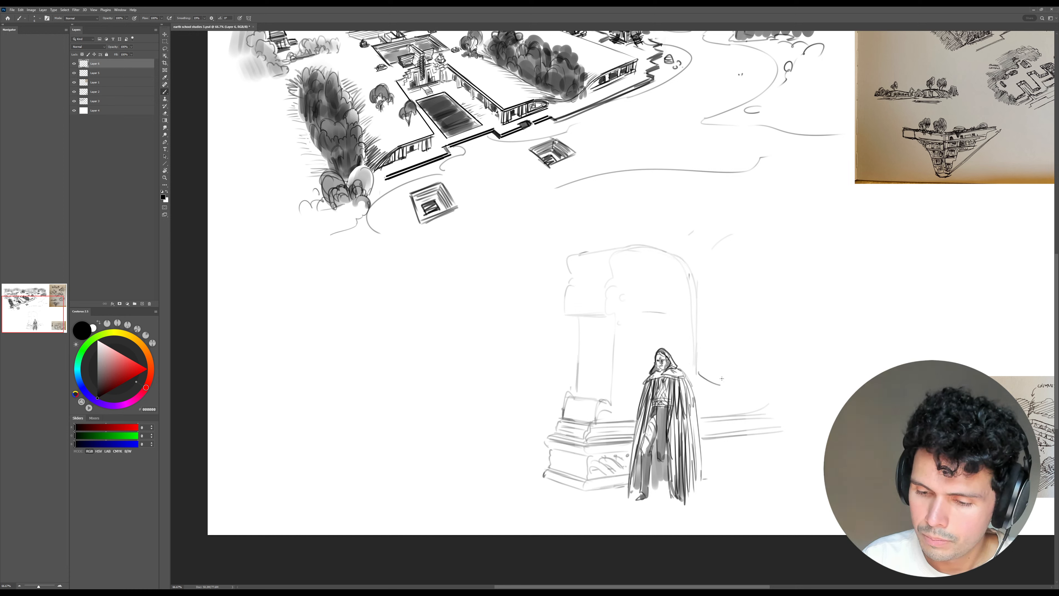
pyautogui.moveTo(700, 417); pyautogui.dragTo(767, 427)
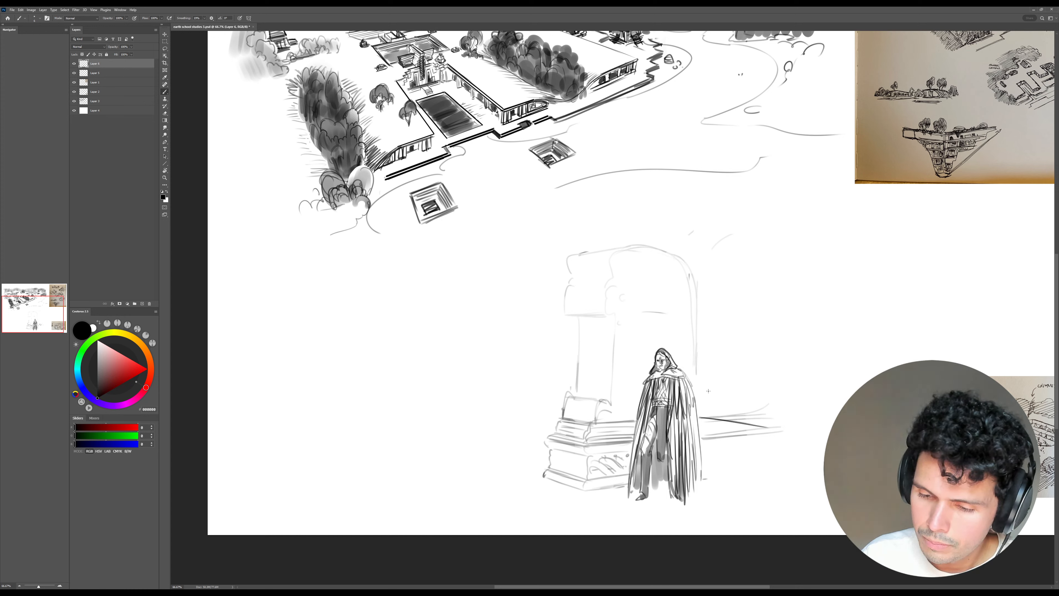
pyautogui.moveTo(699, 378); pyautogui.dragTo(738, 381)
pyautogui.moveTo(709, 415); pyautogui.dragTo(759, 424)
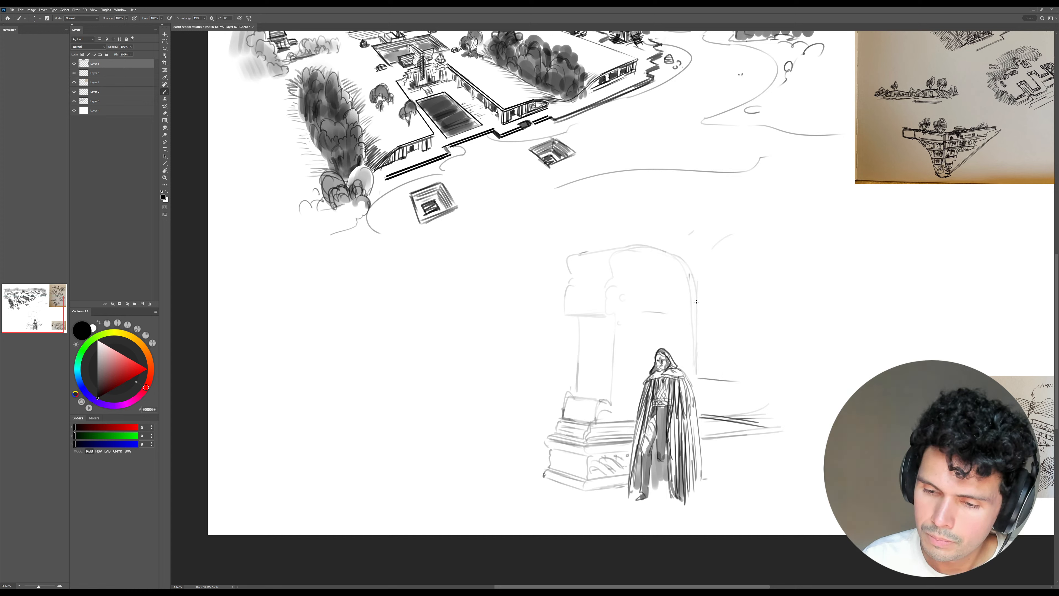
# - Strengthen the arch's right edge with double lines curving into the ledge, and sketch an oval on its upper right shoulder
pyautogui.moveTo(682, 265); pyautogui.dragTo(705, 376)
pyautogui.moveTo(672, 262)
pyautogui.mouseDown()
pyautogui.moveTo(699, 399)
pyautogui.moveTo(768, 408)
pyautogui.mouseUp()
pyautogui.moveTo(701, 370)
pyautogui.mouseDown()
pyautogui.moveTo(717, 367)
pyautogui.moveTo(764, 311)
pyautogui.mouseUp()
pyautogui.hotkey('ctrl', 'z')
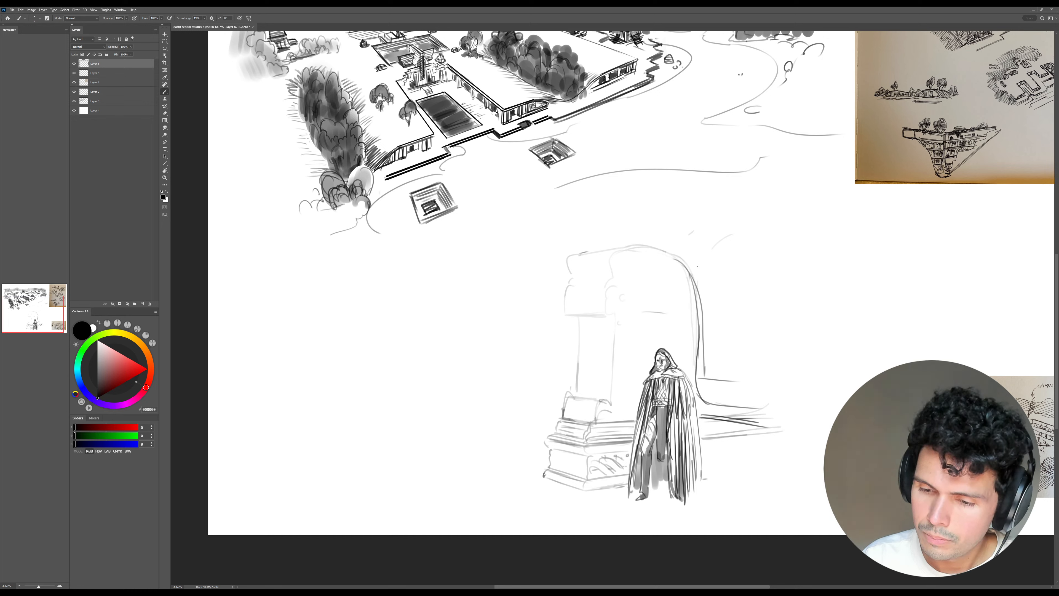
pyautogui.moveTo(693, 272)
pyautogui.mouseDown()
pyautogui.moveTo(704, 210)
pyautogui.moveTo(692, 284)
pyautogui.moveTo(719, 206)
pyautogui.moveTo(715, 273)
pyautogui.mouseUp()
pyautogui.moveTo(618, 245); pyautogui.dragTo(640, 227)
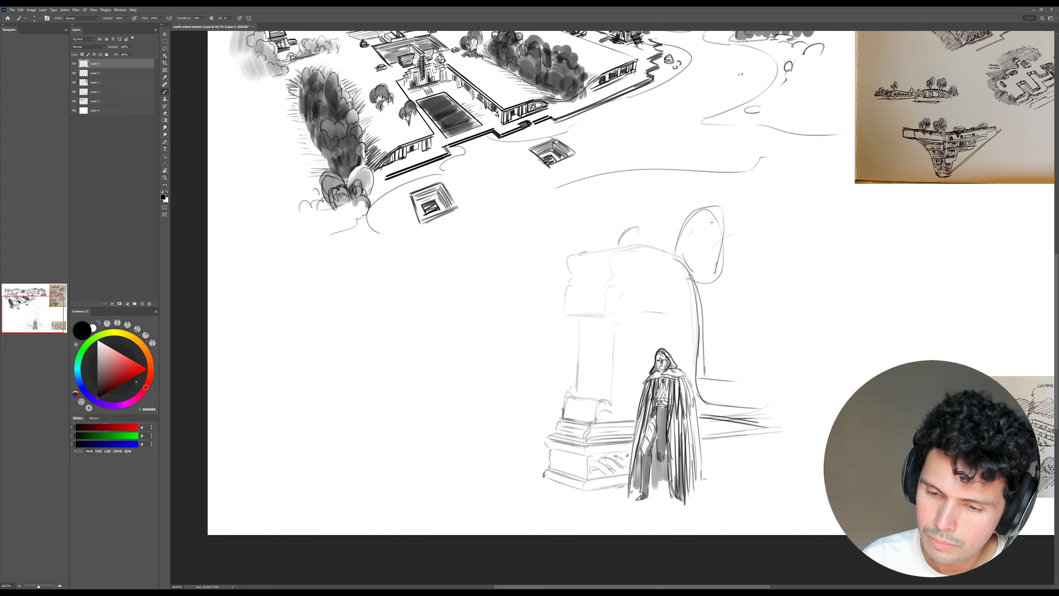
# - Extend the structure to the right with a top line, far vertical edge, ledge line and ground line, shifting the drawing left
pyautogui.moveTo(735, 266)
pyautogui.mouseDown()
pyautogui.moveTo(838, 251)
pyautogui.moveTo(828, 384)
pyautogui.mouseUp()
pyautogui.moveTo(796, 256); pyautogui.dragTo(823, 251)
pyautogui.moveTo(796, 363); pyautogui.dragTo(734, 359)
pyautogui.moveTo(644, 480); pyautogui.dragTo(684, 490)
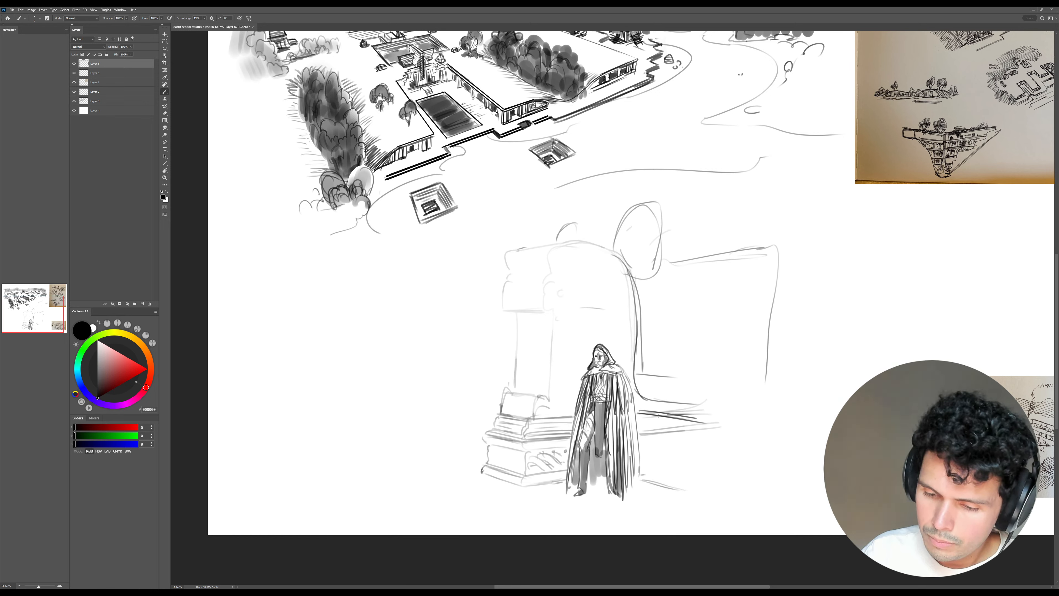
pyautogui.moveTo(646, 414)
pyautogui.mouseDown()
pyautogui.moveTo(737, 427)
pyautogui.moveTo(722, 424)
pyautogui.moveTo(768, 418)
pyautogui.mouseUp()
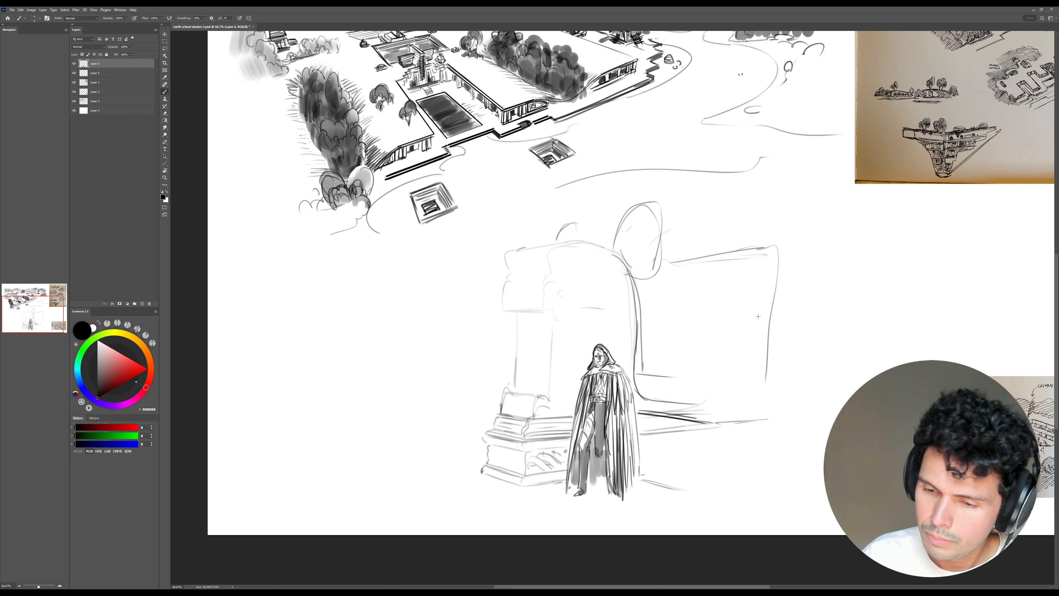
# - Add a rounded side face at the structure's far right with two curved edges, top and base lines, shifting the drawing left
pyautogui.moveTo(737, 253); pyautogui.dragTo(768, 399)
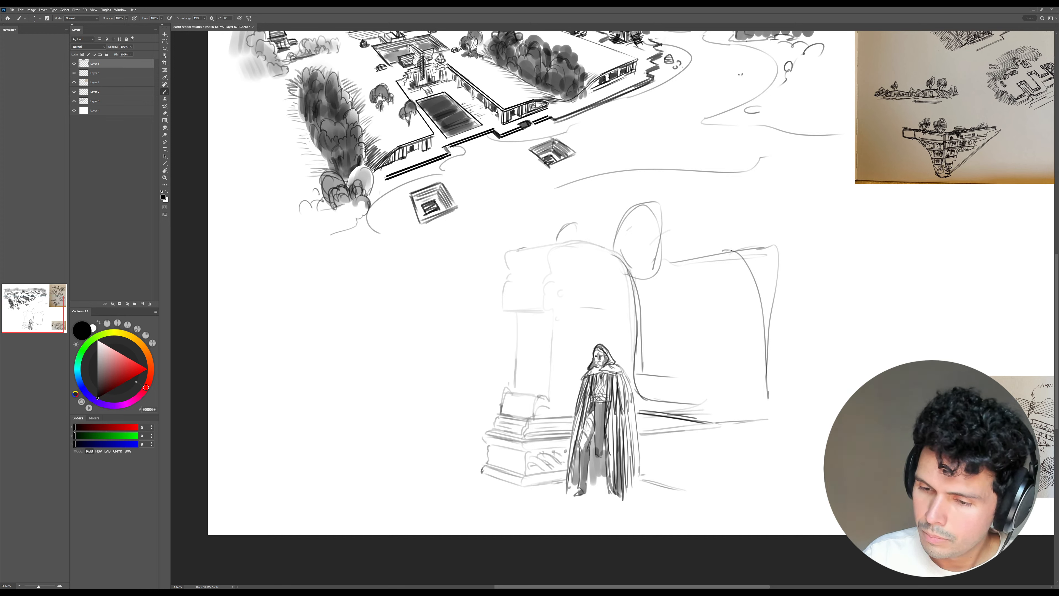
pyautogui.moveTo(731, 251)
pyautogui.mouseDown()
pyautogui.moveTo(810, 259)
pyautogui.moveTo(792, 258)
pyautogui.mouseUp()
pyautogui.moveTo(769, 408); pyautogui.dragTo(834, 405)
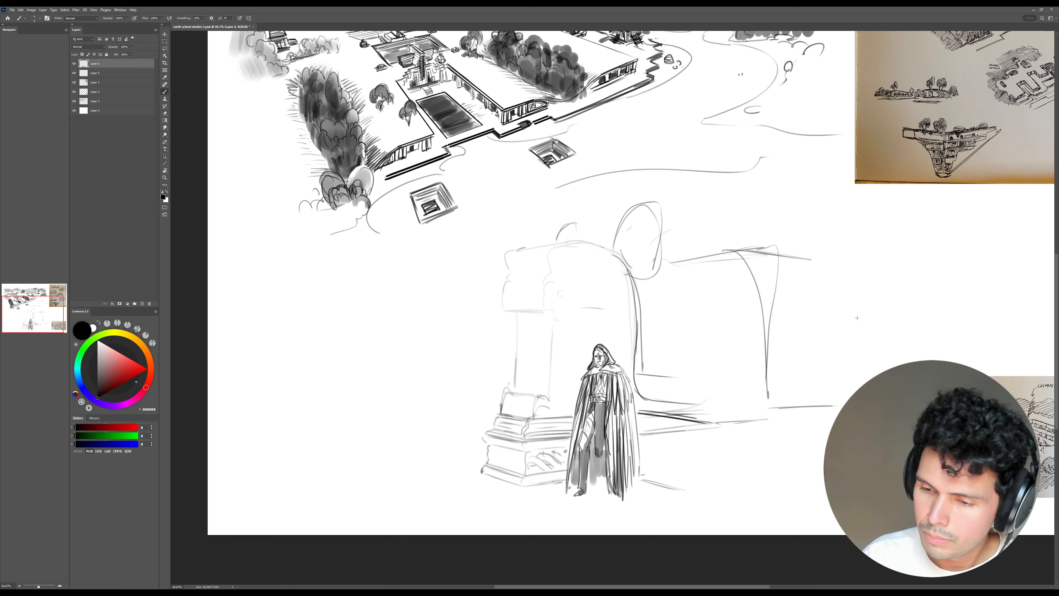
pyautogui.moveTo(809, 259)
pyautogui.mouseDown()
pyautogui.moveTo(829, 273)
pyautogui.moveTo(845, 395)
pyautogui.moveTo(779, 415)
pyautogui.mouseUp()
pyautogui.press('v')
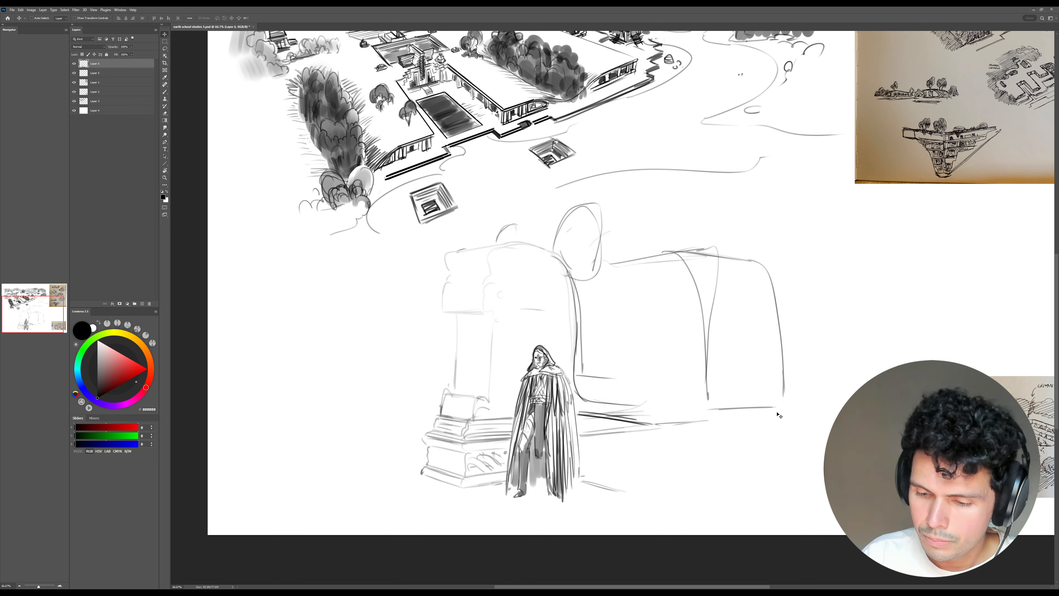
# - Continue the ledge lines along the right side face and double both of its curved vertical edges
pyautogui.press('b')
pyautogui.moveTo(604, 420)
pyautogui.mouseDown()
pyautogui.moveTo(696, 432)
pyautogui.moveTo(814, 423)
pyautogui.mouseUp()
pyautogui.moveTo(719, 433)
pyautogui.mouseDown()
pyautogui.moveTo(832, 423)
pyautogui.moveTo(790, 416)
pyautogui.mouseUp()
pyautogui.moveTo(765, 416); pyautogui.dragTo(787, 413)
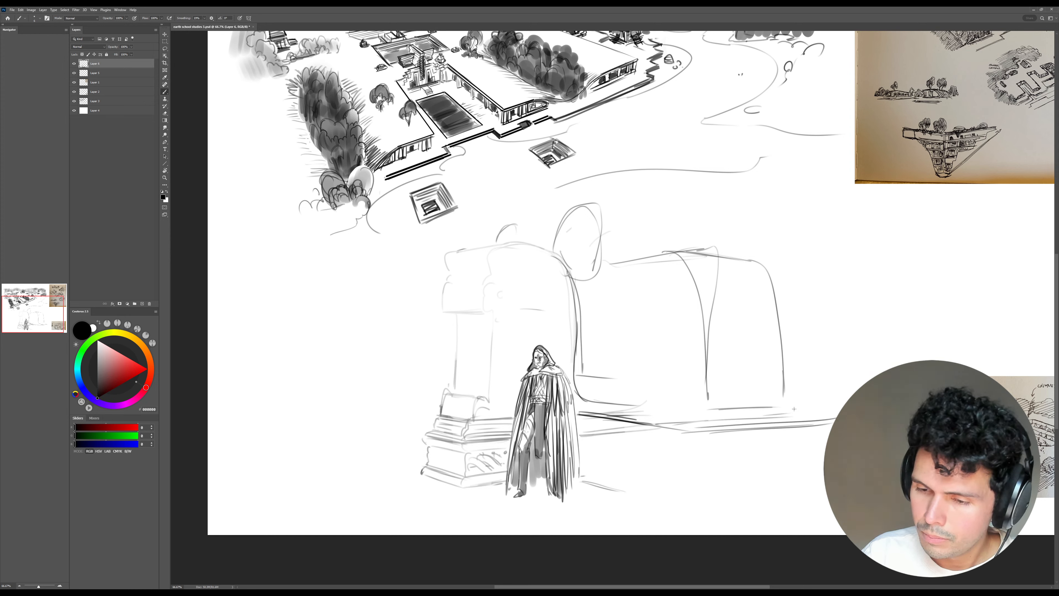
pyautogui.moveTo(763, 263); pyautogui.dragTo(798, 400)
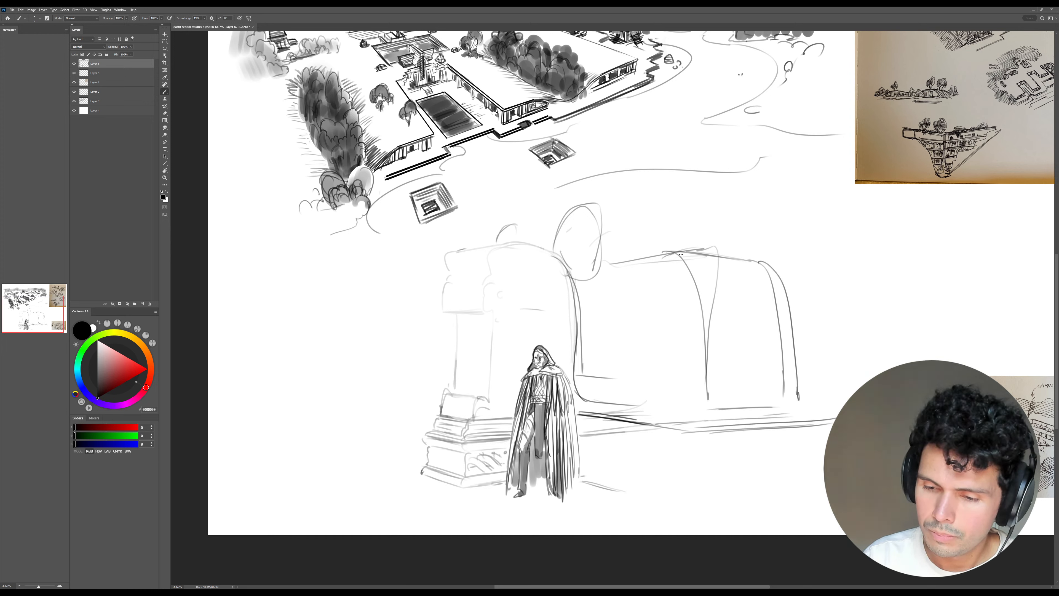
pyautogui.moveTo(681, 254); pyautogui.dragTo(718, 409)
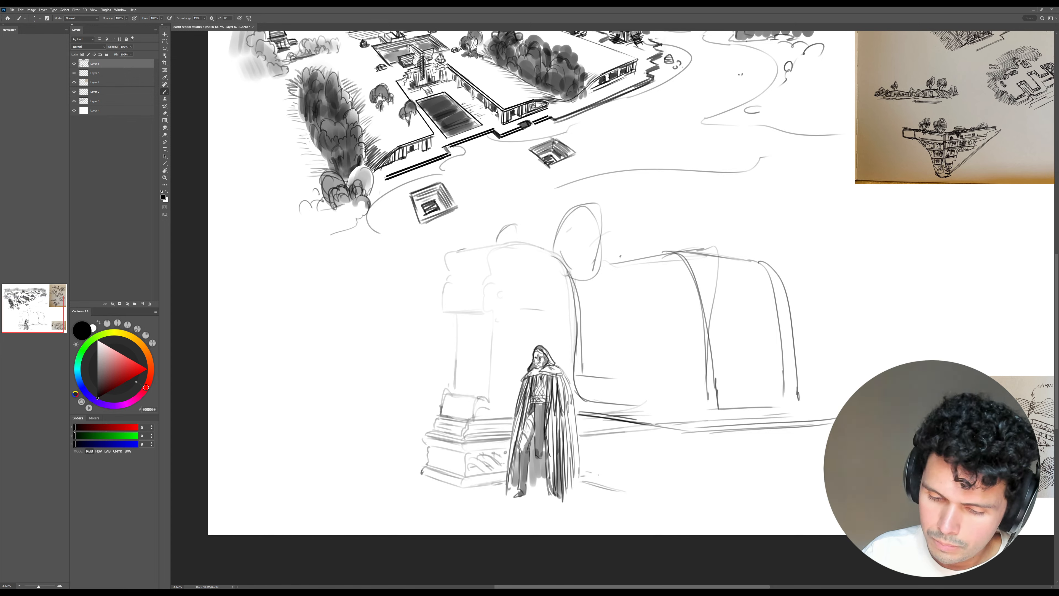
# - Block in the base wall below the ledge with a vertical corner, far edge and ground lines, and save the file
pyautogui.moveTo(598, 475)
pyautogui.mouseDown()
pyautogui.moveTo(651, 487)
pyautogui.moveTo(637, 482)
pyautogui.mouseUp()
pyautogui.moveTo(578, 416); pyautogui.dragTo(705, 436)
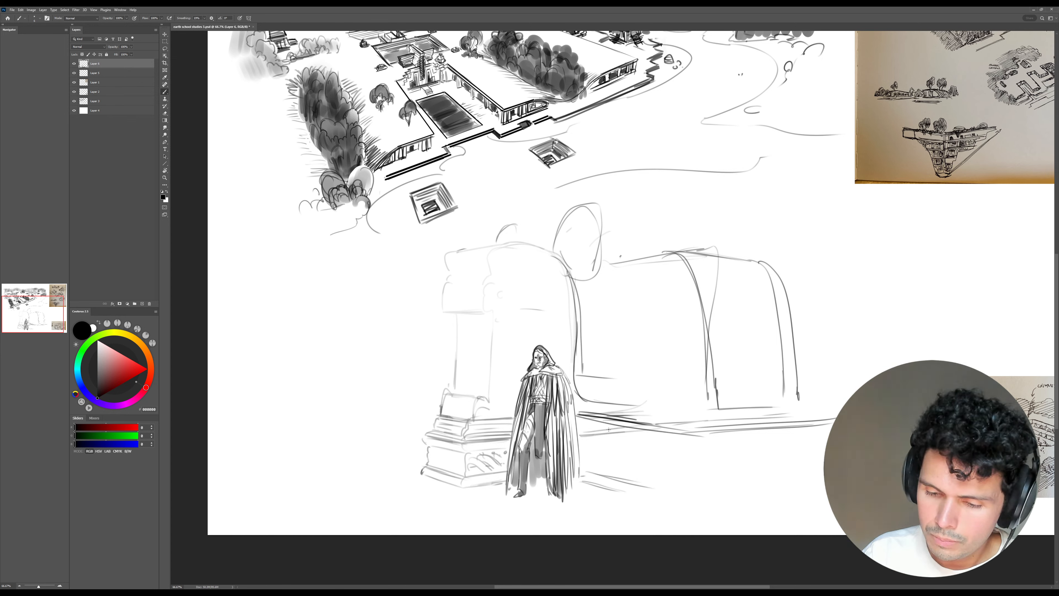
pyautogui.moveTo(576, 423); pyautogui.dragTo(686, 438)
pyautogui.moveTo(597, 434)
pyautogui.mouseDown()
pyautogui.moveTo(636, 440)
pyautogui.moveTo(695, 478)
pyautogui.moveTo(792, 488)
pyautogui.mouseUp()
pyautogui.moveTo(712, 500); pyautogui.dragTo(808, 491)
pyautogui.moveTo(820, 418); pyautogui.dragTo(819, 494)
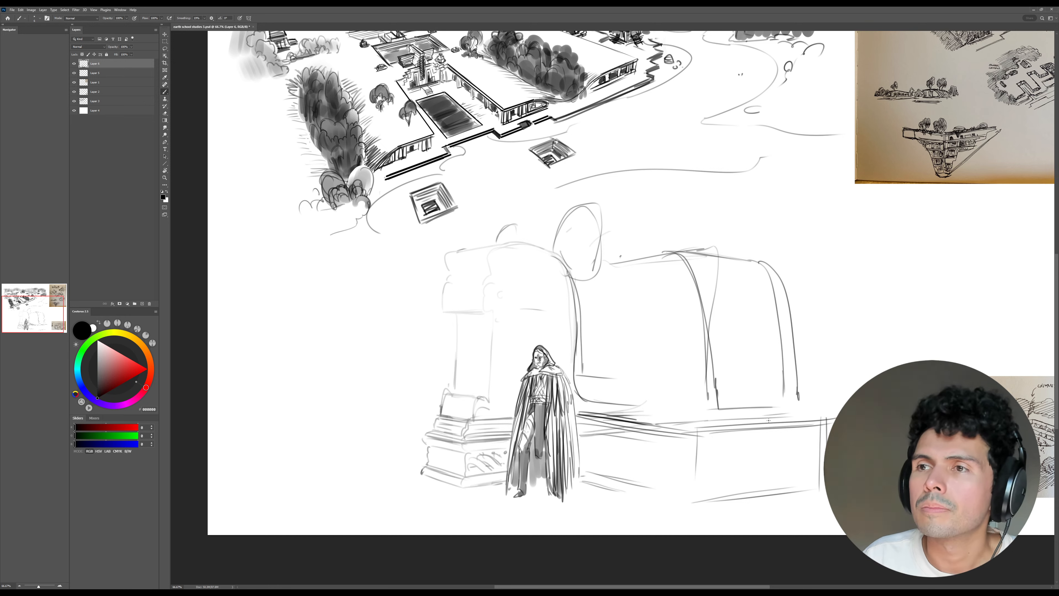
pyautogui.hotkey('ctrl', 's')
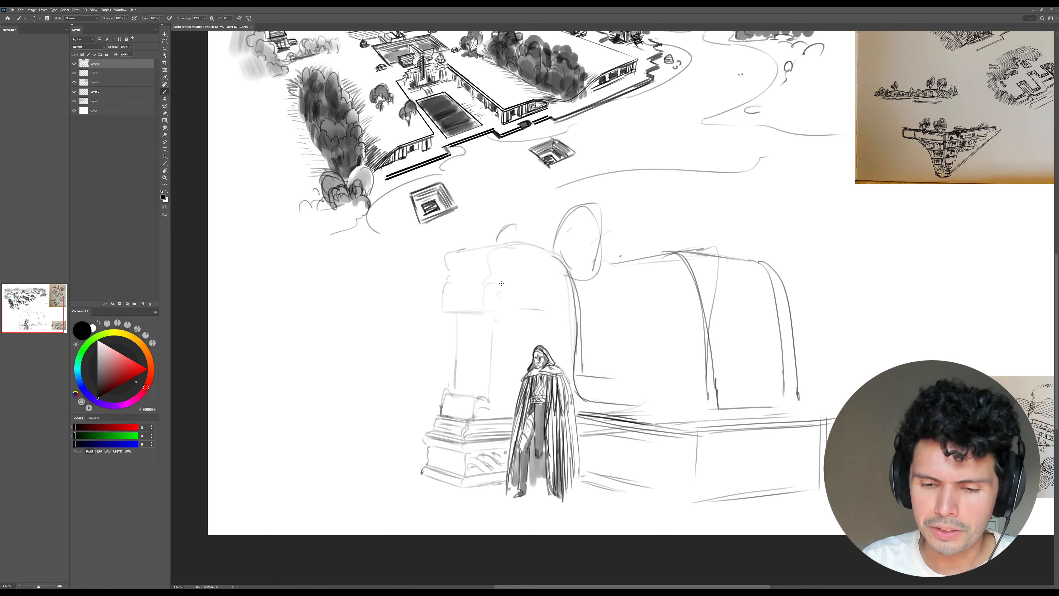
# - Redraw the shape above the arch's shoulder as a closed upright oval and erase the overlapping arch lines around it
pyautogui.moveTo(556, 253)
pyautogui.mouseDown()
pyautogui.moveTo(597, 259)
pyautogui.moveTo(598, 241)
pyautogui.moveTo(578, 269)
pyautogui.moveTo(572, 224)
pyautogui.moveTo(577, 283)
pyautogui.moveTo(593, 210)
pyautogui.moveTo(557, 246)
pyautogui.moveTo(593, 277)
pyautogui.mouseUp()
pyautogui.press('e')
pyautogui.press('b')
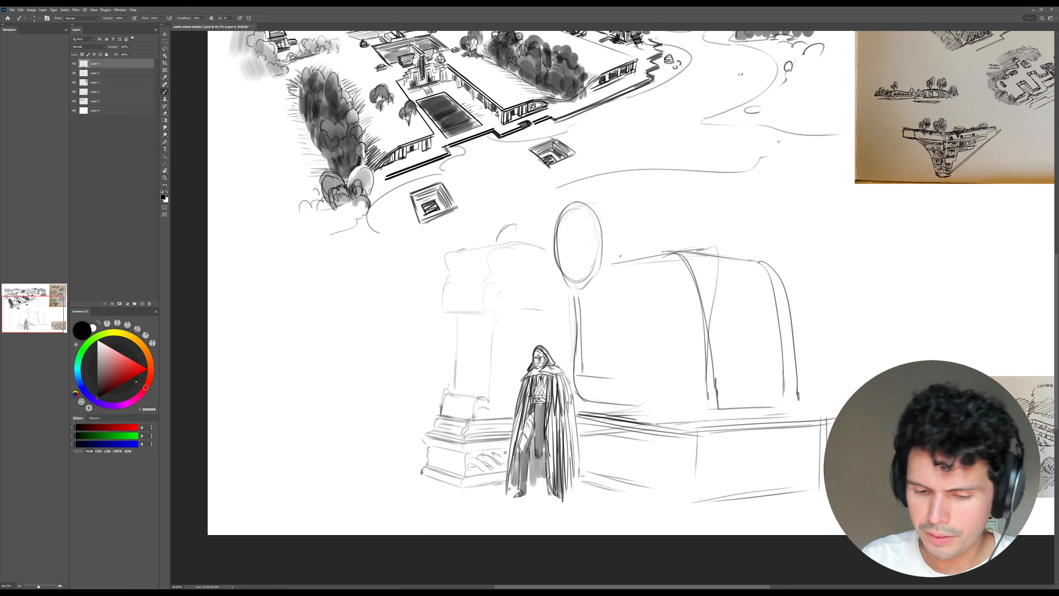
# - Widen the pedestal to the left with an overhanging top moulding, an outer side edge and a new base line
pyautogui.moveTo(422, 415)
pyautogui.mouseDown()
pyautogui.moveTo(454, 417)
pyautogui.moveTo(434, 417)
pyautogui.moveTo(418, 437)
pyautogui.moveTo(496, 446)
pyautogui.moveTo(430, 443)
pyautogui.moveTo(466, 452)
pyautogui.mouseUp()
pyautogui.moveTo(417, 439)
pyautogui.mouseDown()
pyautogui.moveTo(448, 449)
pyautogui.moveTo(421, 456)
pyautogui.moveTo(439, 469)
pyautogui.moveTo(412, 466)
pyautogui.mouseUp()
pyautogui.moveTo(413, 466)
pyautogui.mouseDown()
pyautogui.moveTo(454, 483)
pyautogui.moveTo(498, 472)
pyautogui.moveTo(426, 477)
pyautogui.moveTo(500, 482)
pyautogui.mouseUp()
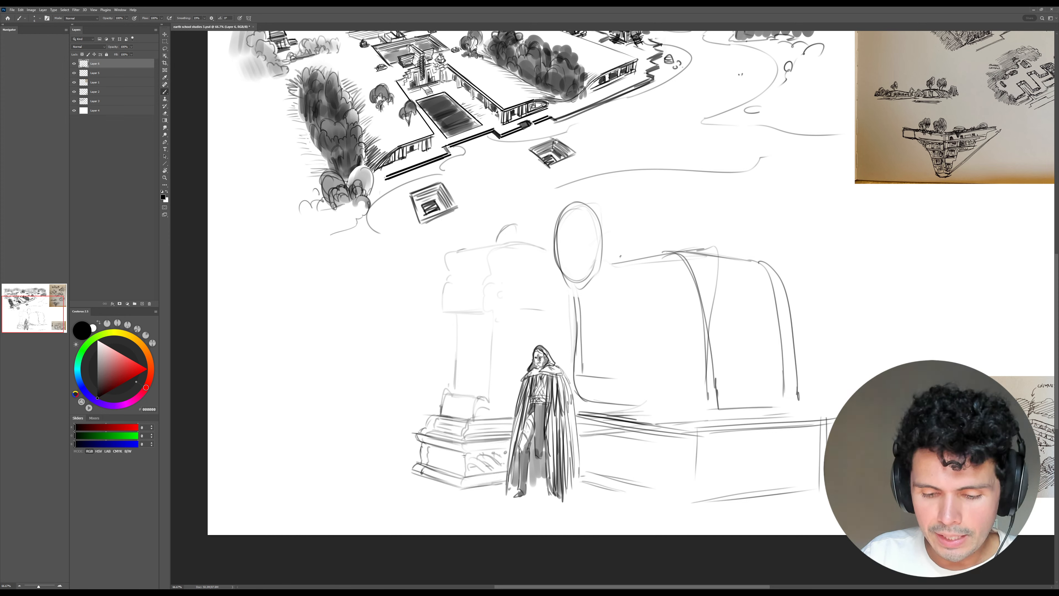
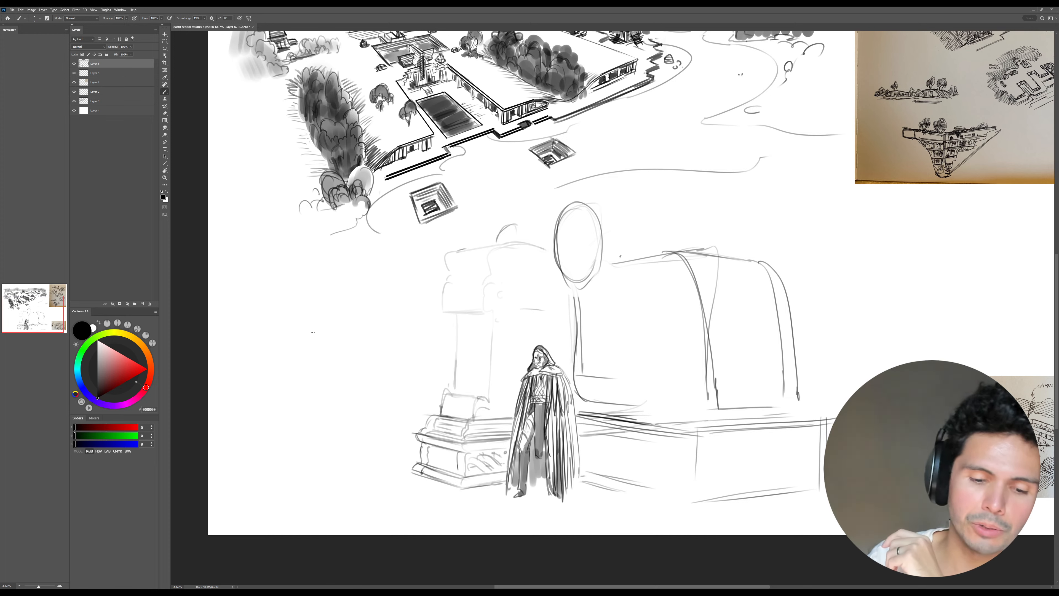
# - Sketch a separate tapering U-shaped diagram with arrow-tipped sides and a rounded arch inside, in the blank area left of the column
pyautogui.moveTo(334, 387)
pyautogui.mouseDown()
pyautogui.moveTo(306, 291)
pyautogui.moveTo(329, 375)
pyautogui.mouseUp()
pyautogui.moveTo(299, 301); pyautogui.dragTo(312, 303)
pyautogui.moveTo(388, 369); pyautogui.dragTo(409, 284)
pyautogui.moveTo(393, 303); pyautogui.dragTo(412, 308)
pyautogui.moveTo(312, 292)
pyautogui.mouseDown()
pyautogui.moveTo(340, 384)
pyautogui.moveTo(389, 357)
pyautogui.moveTo(332, 375)
pyautogui.moveTo(345, 376)
pyautogui.mouseUp()
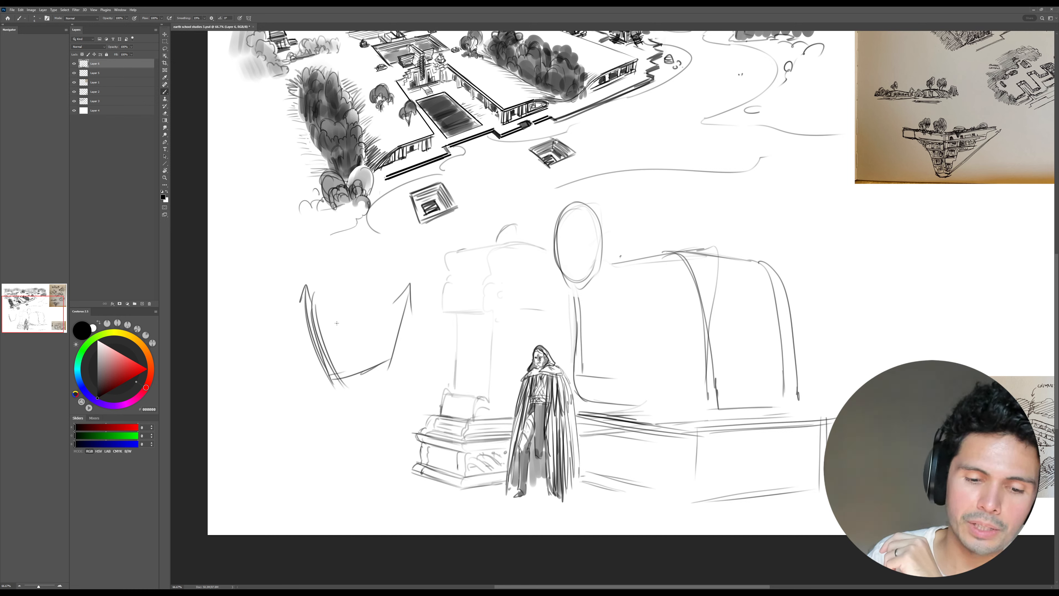
pyautogui.moveTo(314, 332); pyautogui.dragTo(390, 292)
pyautogui.moveTo(309, 313)
pyautogui.mouseDown()
pyautogui.moveTo(394, 302)
pyautogui.moveTo(395, 340)
pyautogui.mouseUp()
pyautogui.moveTo(402, 292)
pyautogui.mouseDown()
pyautogui.moveTo(389, 358)
pyautogui.moveTo(418, 268)
pyautogui.mouseUp()
pyautogui.moveTo(409, 274); pyautogui.dragTo(412, 307)
pyautogui.moveTo(415, 272); pyautogui.dragTo(399, 334)
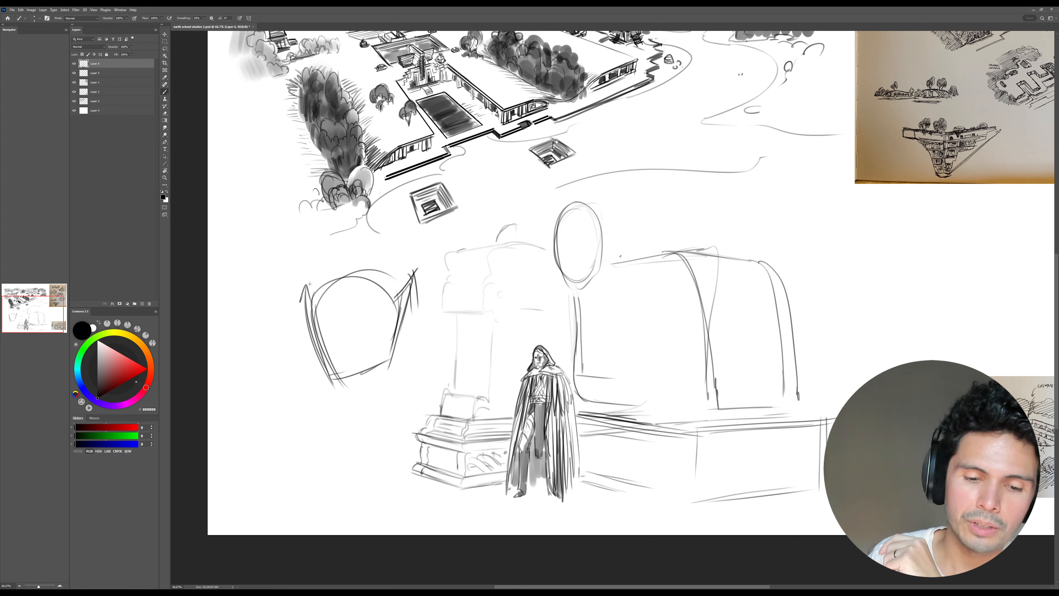
# - Double the diagram's arch outline, reinforce its sides, and add a small box at its lower right corner
pyautogui.moveTo(308, 278)
pyautogui.mouseDown()
pyautogui.moveTo(294, 298)
pyautogui.moveTo(339, 284)
pyautogui.moveTo(396, 300)
pyautogui.mouseUp()
pyautogui.moveTo(399, 292)
pyautogui.mouseDown()
pyautogui.moveTo(385, 359)
pyautogui.moveTo(395, 336)
pyautogui.moveTo(359, 370)
pyautogui.moveTo(358, 349)
pyautogui.mouseUp()
pyautogui.moveTo(359, 340); pyautogui.dragTo(402, 338)
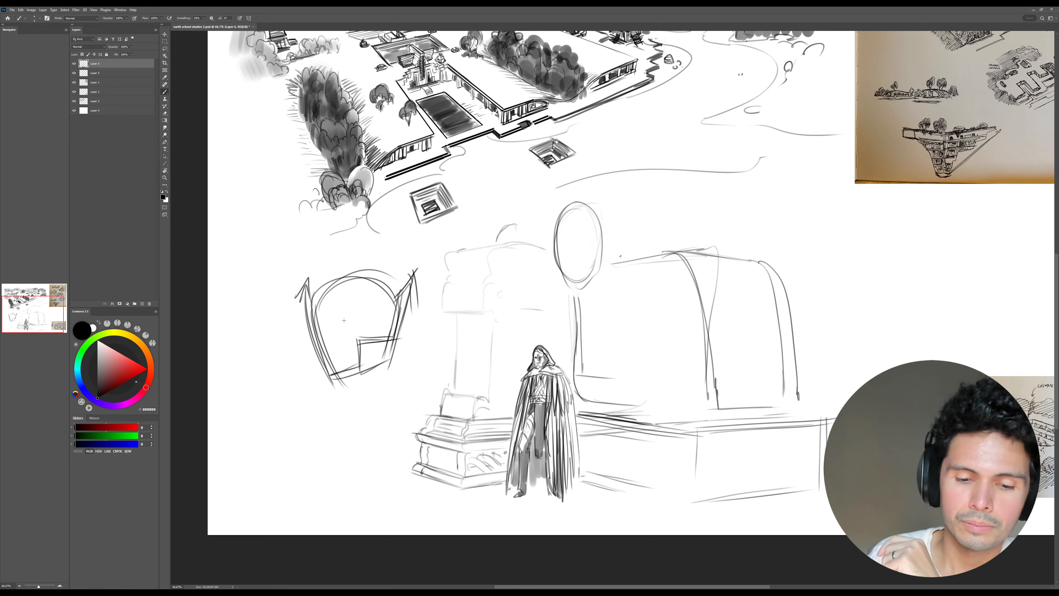
pyautogui.moveTo(322, 362); pyautogui.dragTo(316, 302)
pyautogui.moveTo(390, 330)
pyautogui.mouseDown()
pyautogui.moveTo(400, 385)
pyautogui.moveTo(362, 402)
pyautogui.mouseUp()
pyautogui.moveTo(361, 400); pyautogui.dragTo(400, 380)
pyautogui.moveTo(315, 343); pyautogui.dragTo(402, 288)
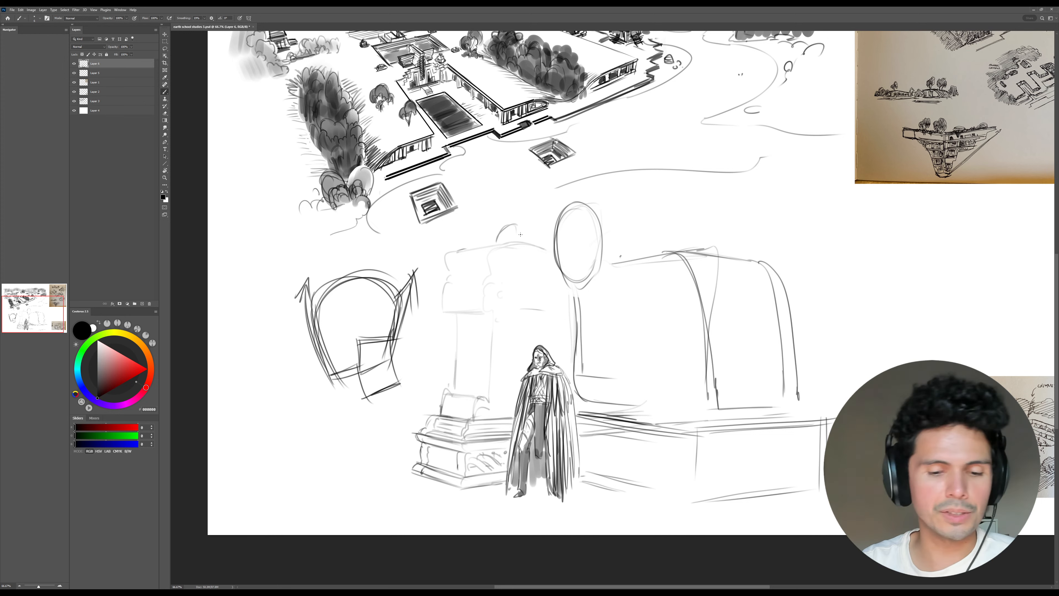
# - Erase the whole arch diagram left of the column using a large hard round eraser
pyautogui.press('e')
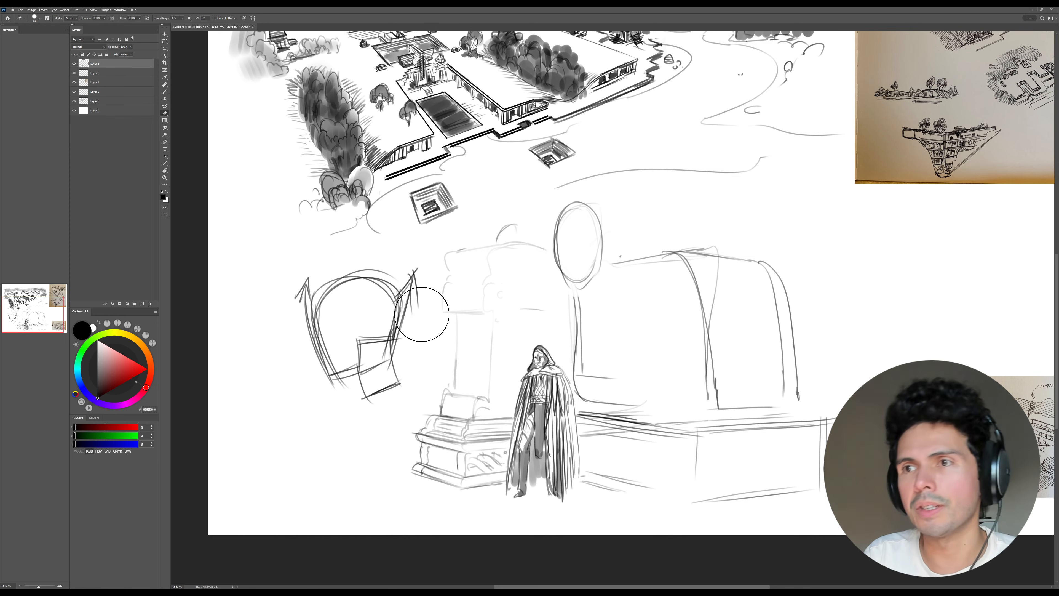
pyautogui.moveTo(390, 279)
pyautogui.mouseDown()
pyautogui.moveTo(377, 394)
pyautogui.moveTo(363, 379)
pyautogui.moveTo(361, 335)
pyautogui.moveTo(397, 313)
pyautogui.mouseUp()
pyautogui.rightClick(397, 314)
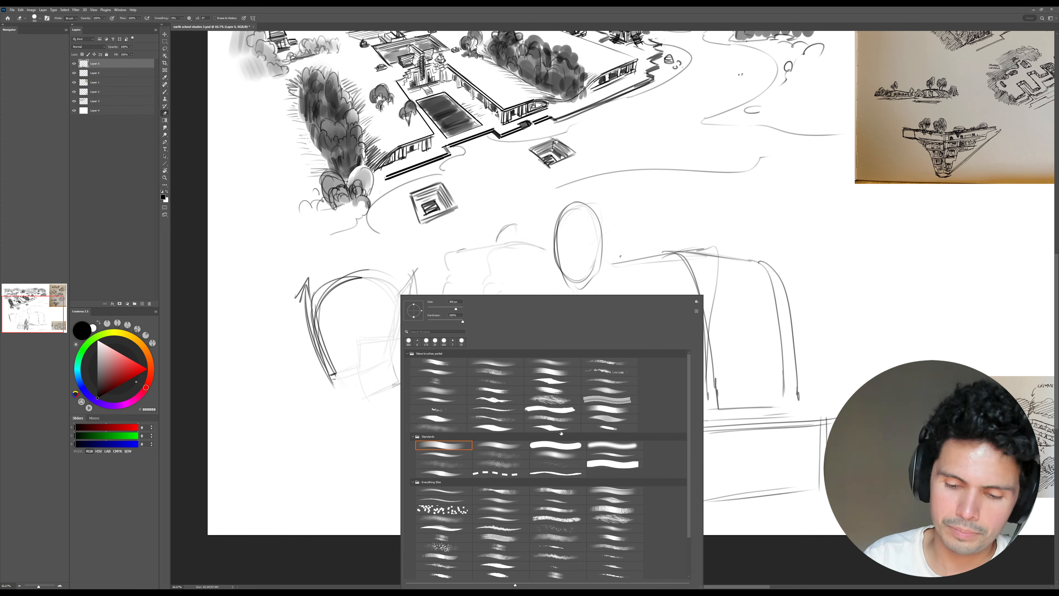
pyautogui.click(567, 447)
pyautogui.click(378, 279)
pyautogui.moveTo(378, 279)
pyautogui.mouseDown()
pyautogui.moveTo(384, 395)
pyautogui.moveTo(359, 361)
pyautogui.moveTo(332, 378)
pyautogui.moveTo(343, 332)
pyautogui.mouseUp()
pyautogui.press('b')
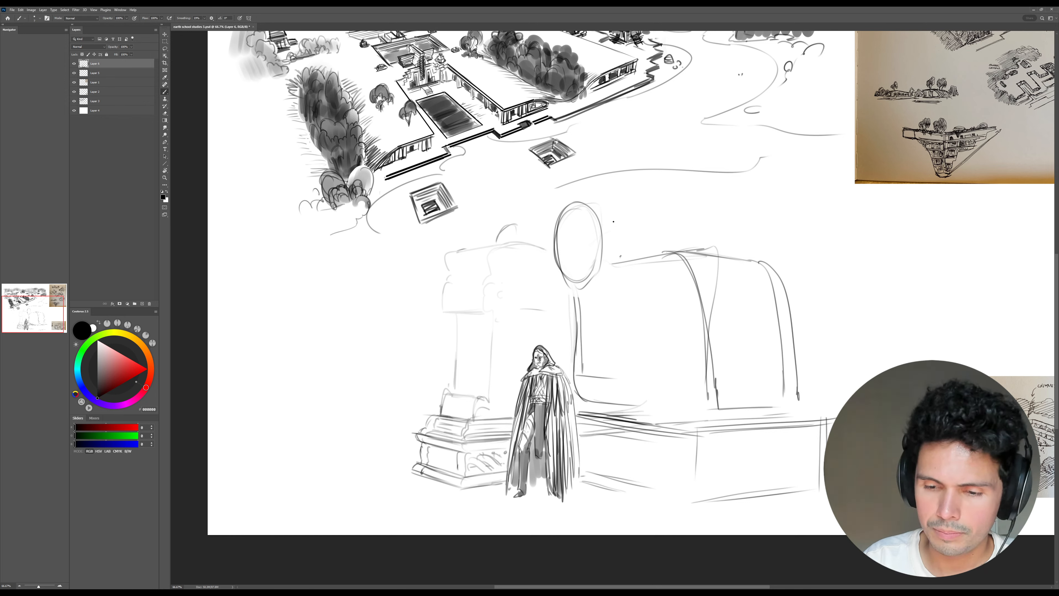
# - Erase the large oval between the column and the rounded block, and draw curved eye lines on the column's capital
pyautogui.press('e')
pyautogui.moveTo(579, 227)
pyautogui.mouseDown()
pyautogui.moveTo(575, 242)
pyautogui.moveTo(610, 184)
pyautogui.mouseUp()
pyautogui.press('b')
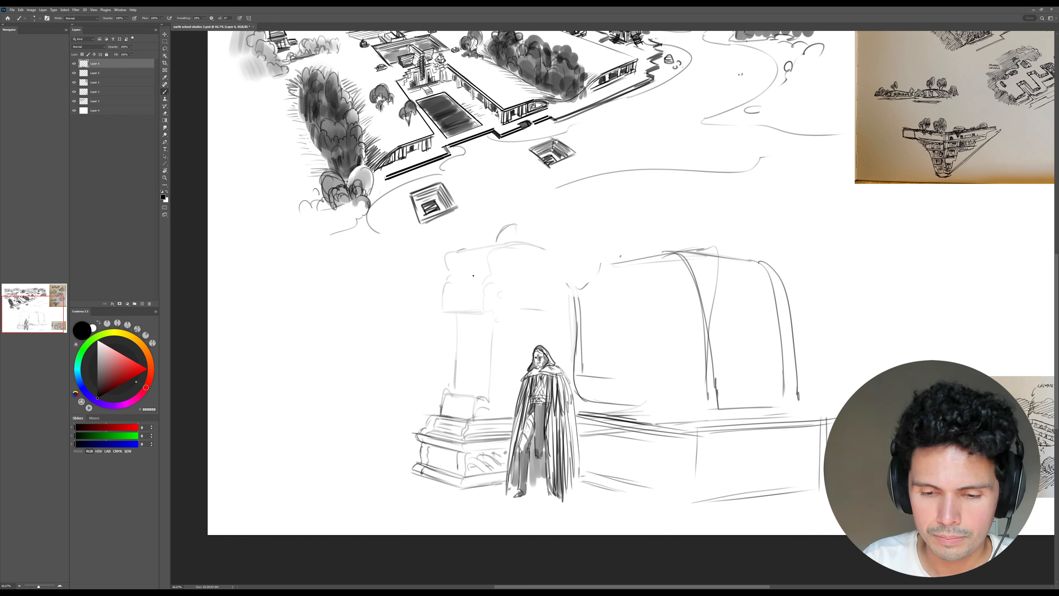
pyautogui.moveTo(471, 266)
pyautogui.mouseDown()
pyautogui.moveTo(471, 275)
pyautogui.moveTo(489, 265)
pyautogui.moveTo(488, 275)
pyautogui.mouseUp()
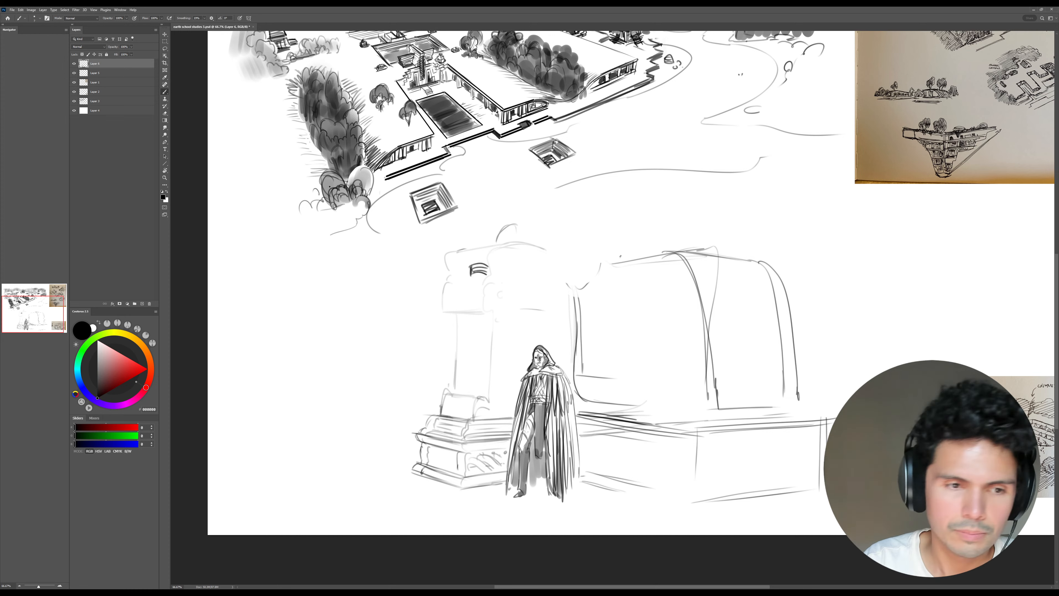
pyautogui.click(21, 9)
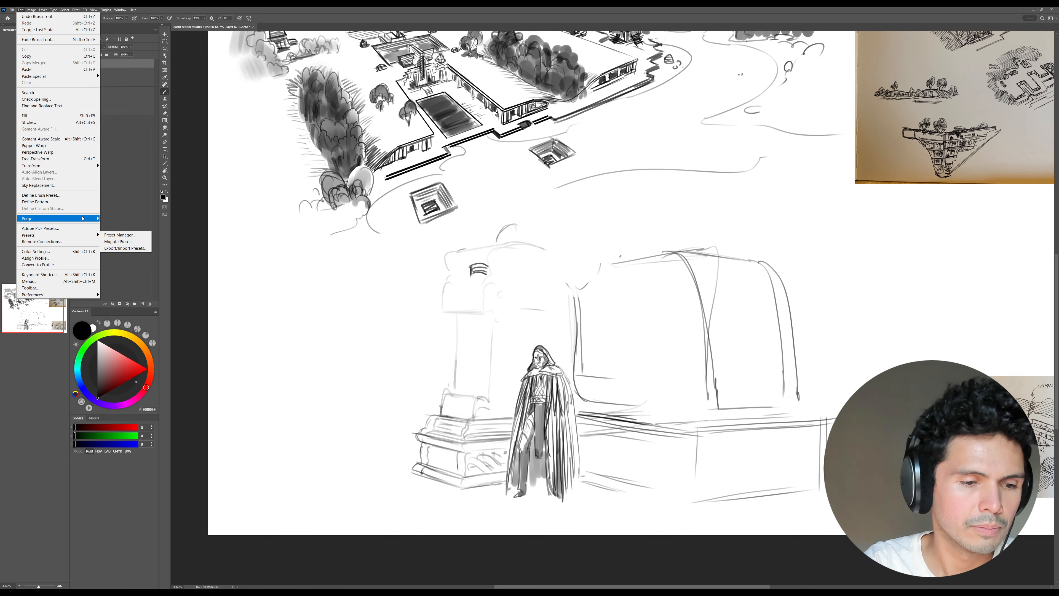
pyautogui.moveTo(88, 218)
pyautogui.click(116, 234)
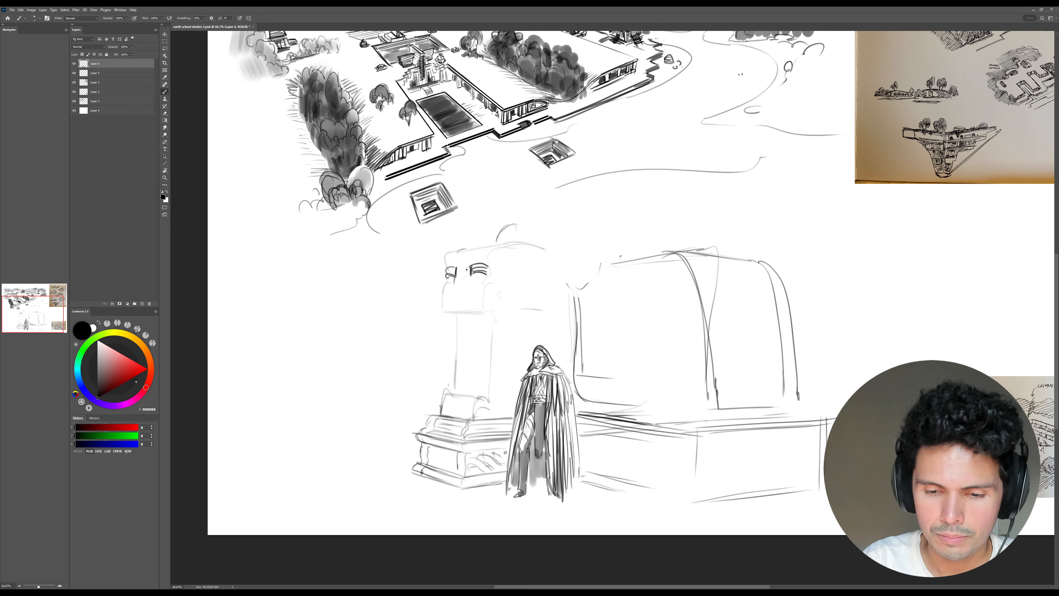
# - Draw a stylised stone mask on the column's capital with a second eye, a long central nose, glyph-like teeth and a jaw outline
pyautogui.moveTo(467, 270)
pyautogui.mouseDown()
pyautogui.moveTo(465, 284)
pyautogui.moveTo(466, 250)
pyautogui.moveTo(468, 262)
pyautogui.moveTo(453, 253)
pyautogui.moveTo(465, 269)
pyautogui.moveTo(453, 286)
pyautogui.moveTo(463, 278)
pyautogui.mouseUp()
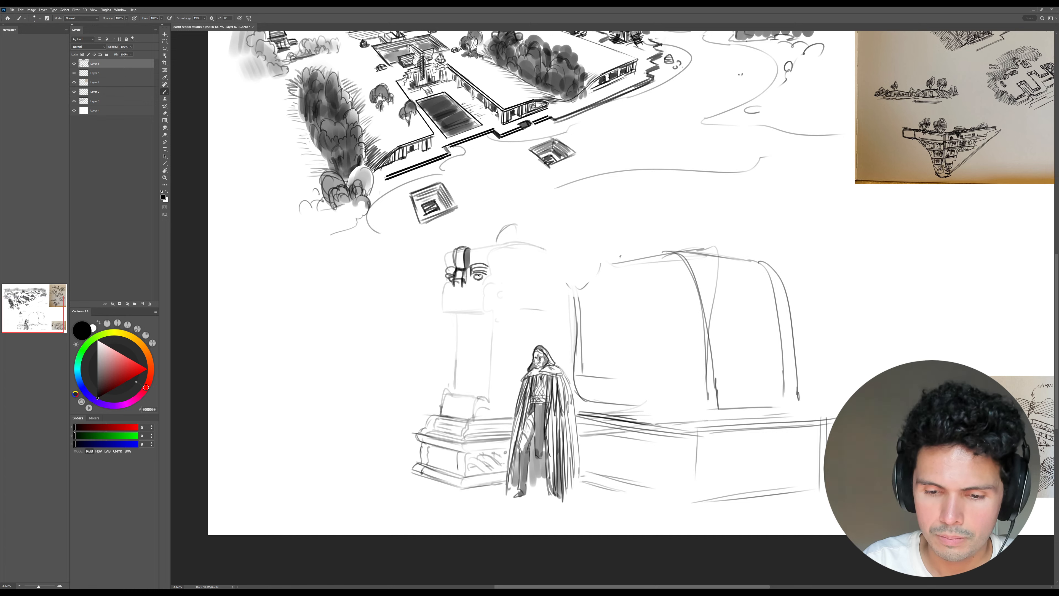
pyautogui.moveTo(469, 282); pyautogui.dragTo(483, 285)
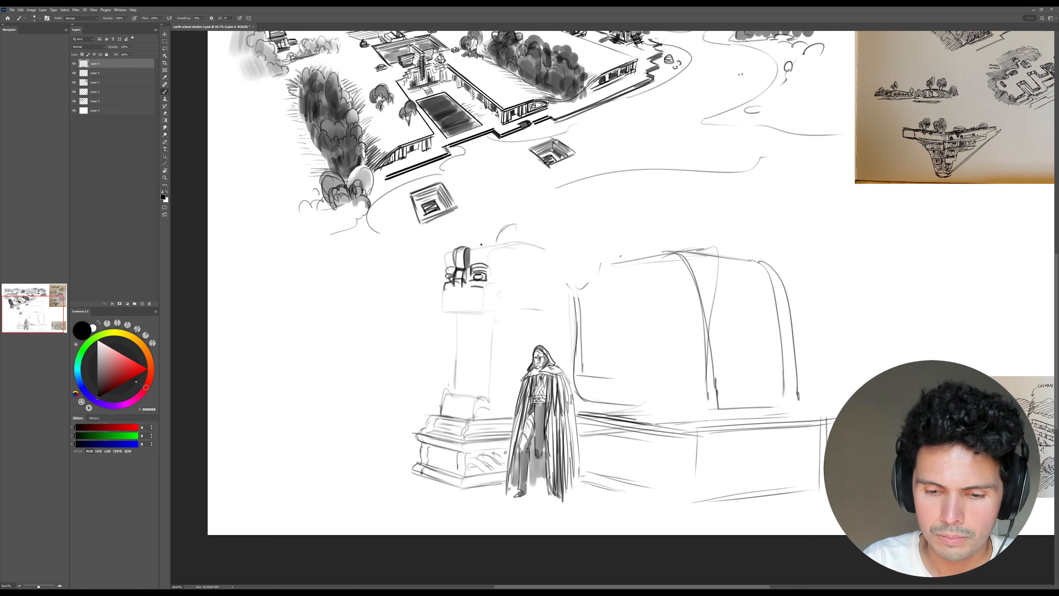
pyautogui.moveTo(470, 289); pyautogui.dragTo(487, 287)
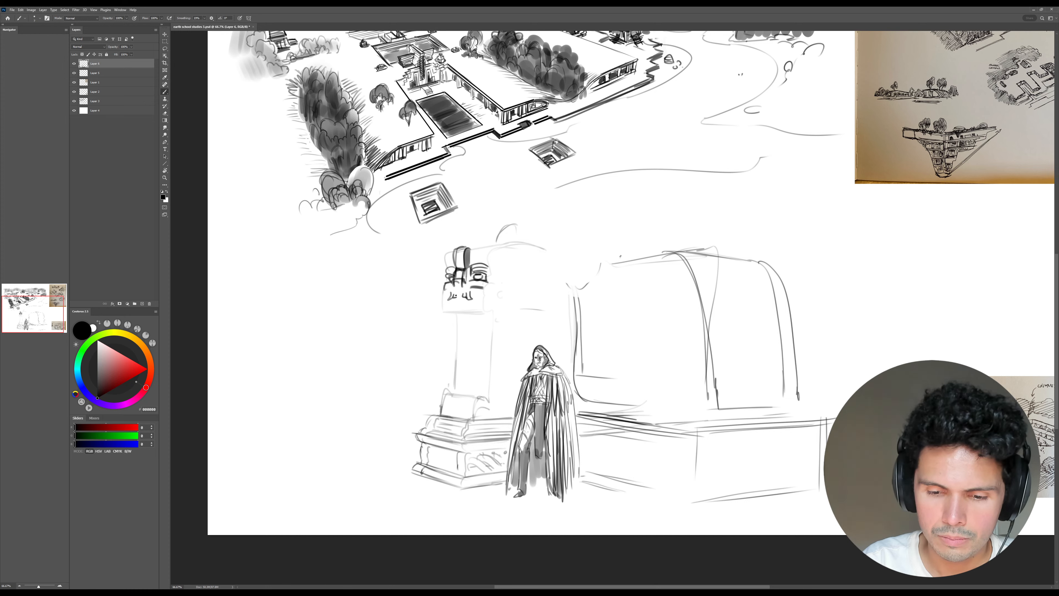
pyautogui.moveTo(471, 289); pyautogui.dragTo(482, 292)
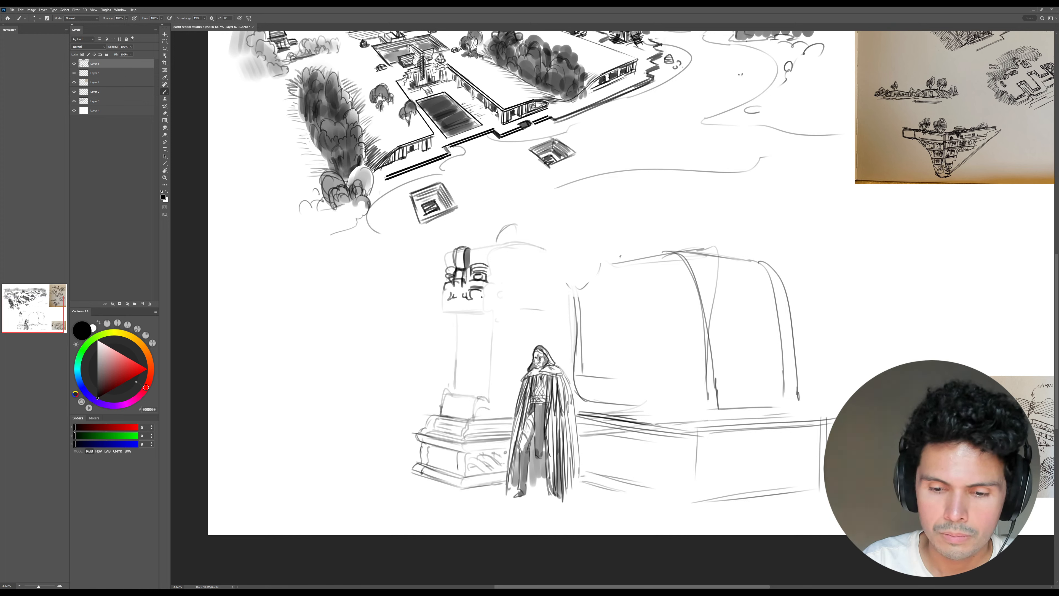
pyautogui.moveTo(476, 292)
pyautogui.mouseDown()
pyautogui.moveTo(487, 308)
pyautogui.moveTo(486, 294)
pyautogui.mouseUp()
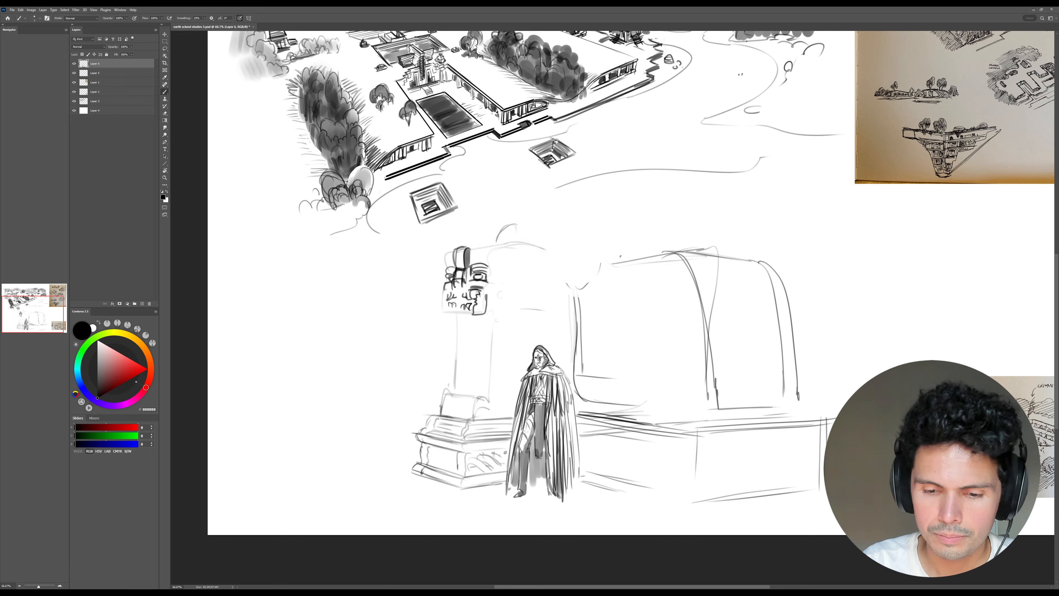
# - Darken the mask's mouth and jaw blocks, and outline rounded brow blocks beside the nose with a smaller brush
pyautogui.moveTo(461, 279)
pyautogui.mouseDown()
pyautogui.moveTo(455, 292)
pyautogui.moveTo(484, 273)
pyautogui.moveTo(443, 277)
pyautogui.moveTo(483, 289)
pyautogui.moveTo(487, 312)
pyautogui.moveTo(444, 301)
pyautogui.moveTo(489, 311)
pyautogui.mouseUp()
pyautogui.press('[')
pyautogui.press('[')
pyautogui.press('[')
pyautogui.press('[')
pyautogui.press('[')
pyautogui.press('[')
pyautogui.press('[')
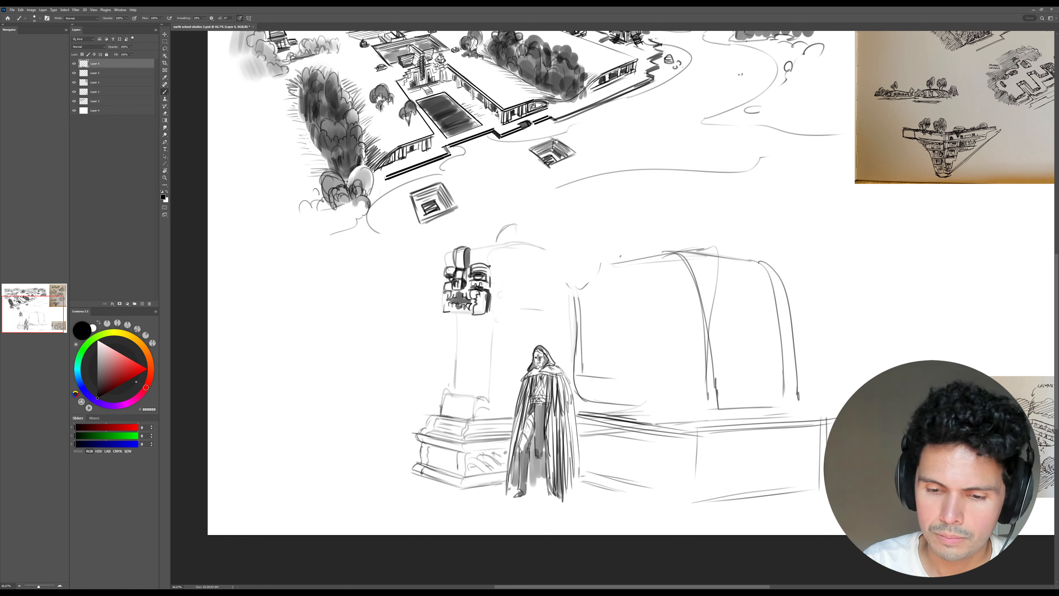
pyautogui.moveTo(471, 263)
pyautogui.mouseDown()
pyautogui.moveTo(489, 253)
pyautogui.moveTo(493, 265)
pyautogui.moveTo(445, 261)
pyautogui.moveTo(445, 269)
pyautogui.mouseUp()
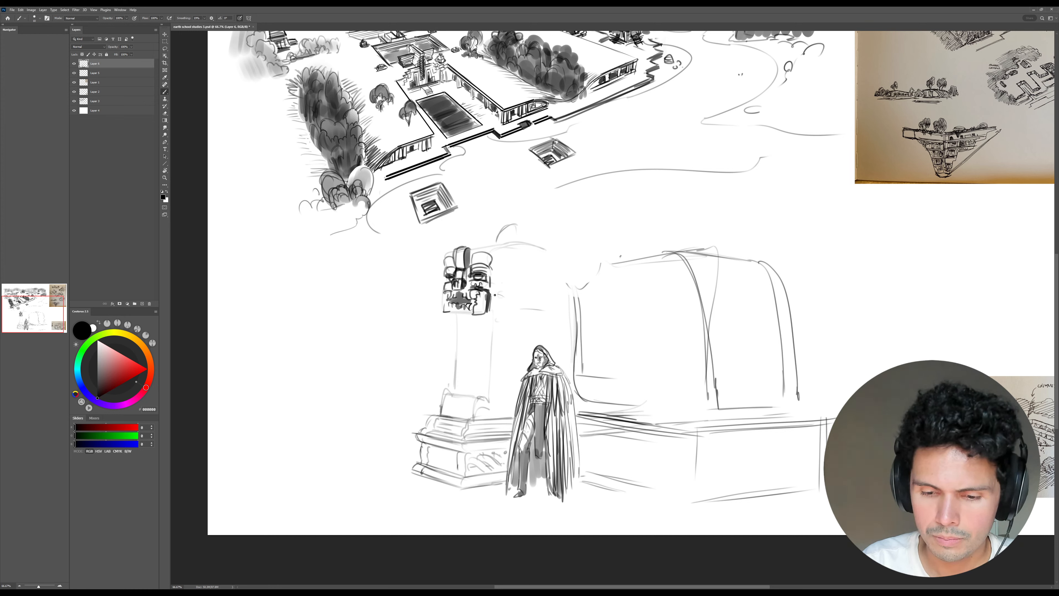
# - Draw vertical lines down from the mask's mouth and erase their lower part along with the old shaft edge
pyautogui.moveTo(495, 295)
pyautogui.mouseDown()
pyautogui.moveTo(492, 319)
pyautogui.moveTo(455, 330)
pyautogui.moveTo(461, 368)
pyautogui.mouseUp()
pyautogui.moveTo(457, 310); pyautogui.dragTo(456, 374)
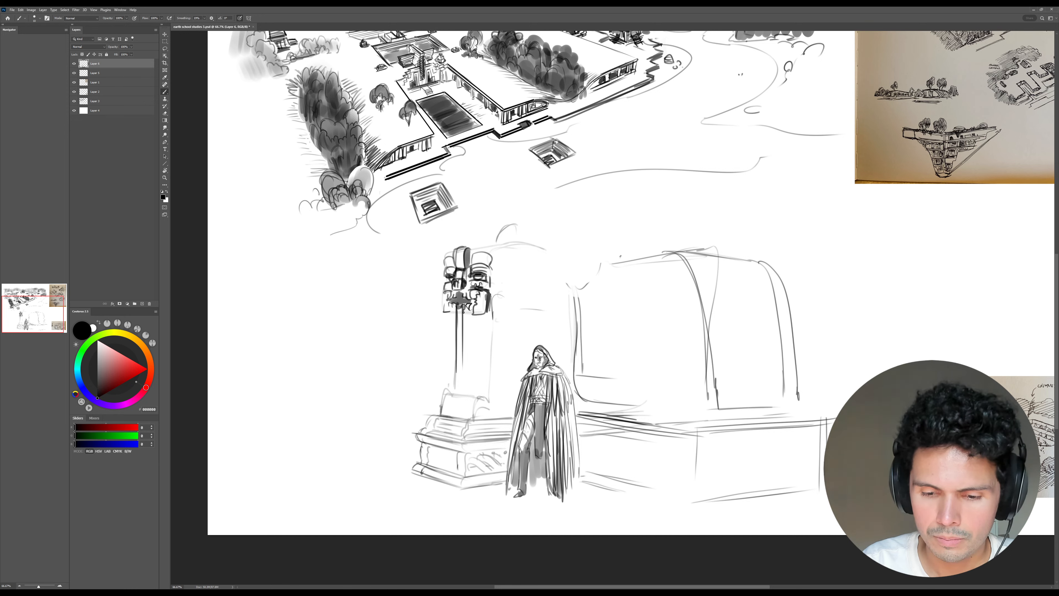
pyautogui.moveTo(463, 312); pyautogui.dragTo(459, 371)
pyautogui.press('e')
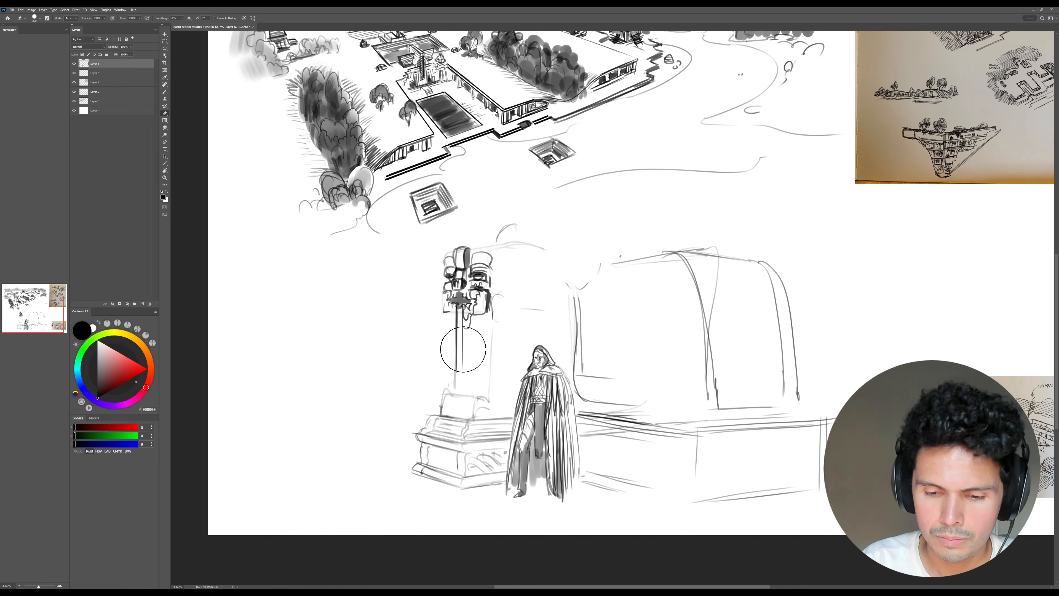
pyautogui.press('b')
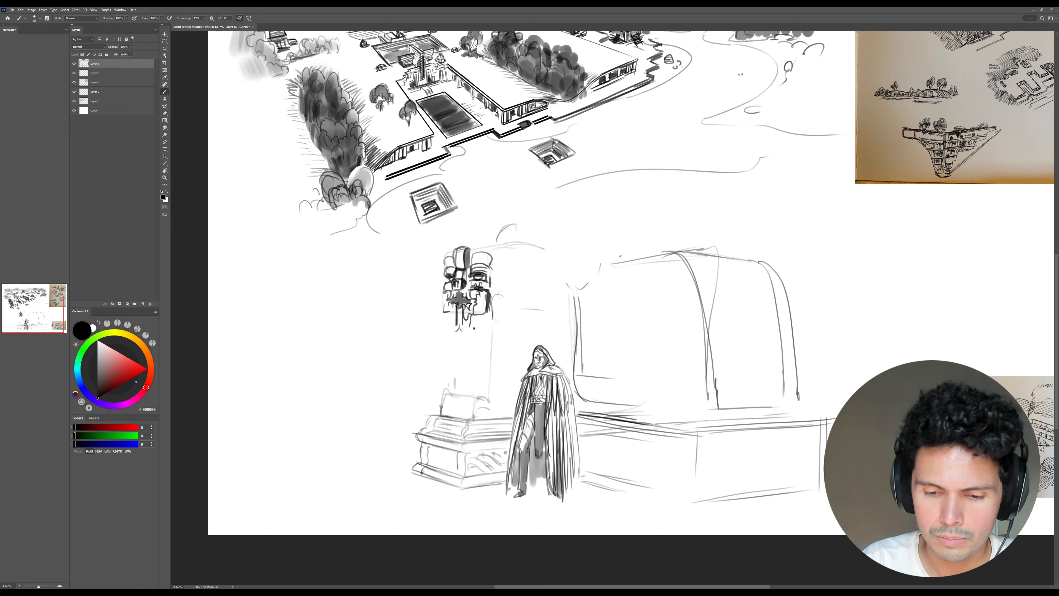
# - Add a two-part chin block beneath the mask's mouth, fill it with stepped scroll patterns and darken its outer edges
pyautogui.moveTo(480, 329)
pyautogui.mouseDown()
pyautogui.moveTo(477, 315)
pyautogui.moveTo(472, 322)
pyautogui.moveTo(481, 319)
pyautogui.mouseUp()
pyautogui.press('e')
pyautogui.press('b')
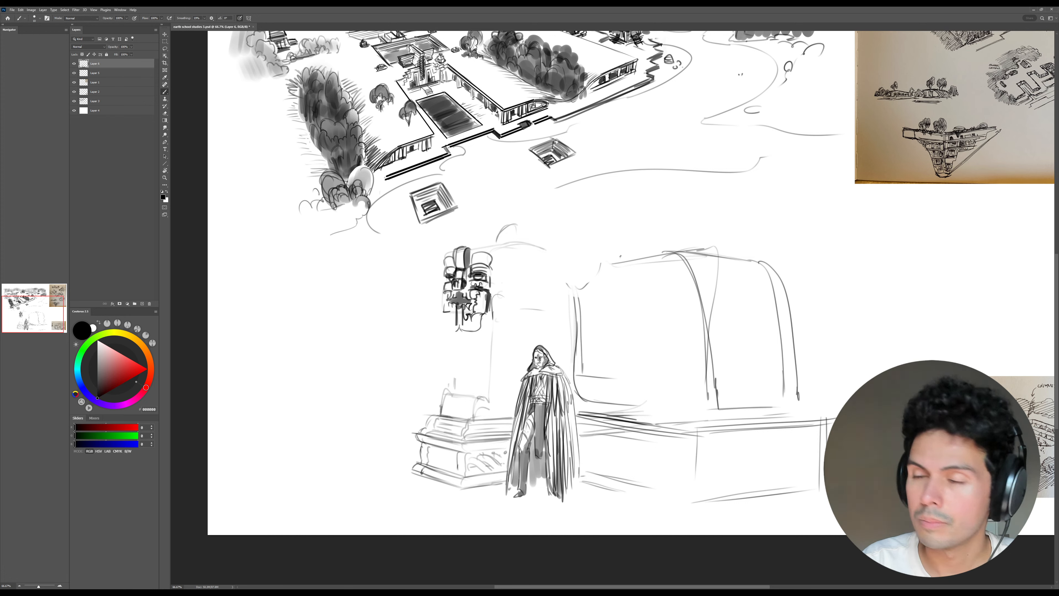
pyautogui.moveTo(483, 316); pyautogui.dragTo(472, 330)
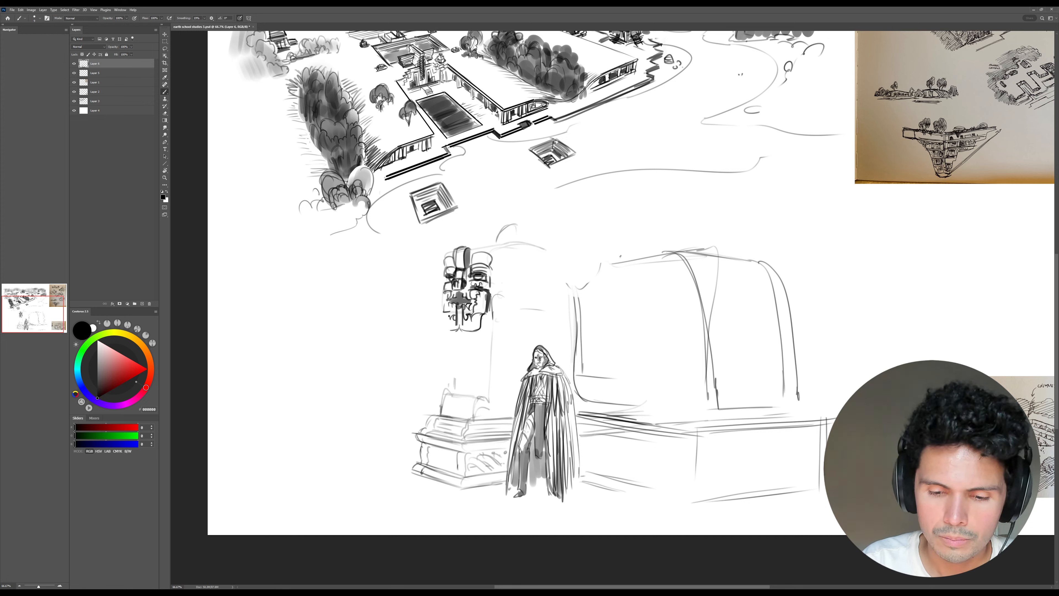
pyautogui.moveTo(449, 316)
pyautogui.mouseDown()
pyautogui.moveTo(443, 329)
pyautogui.moveTo(476, 332)
pyautogui.moveTo(457, 329)
pyautogui.moveTo(475, 323)
pyautogui.moveTo(468, 328)
pyautogui.mouseUp()
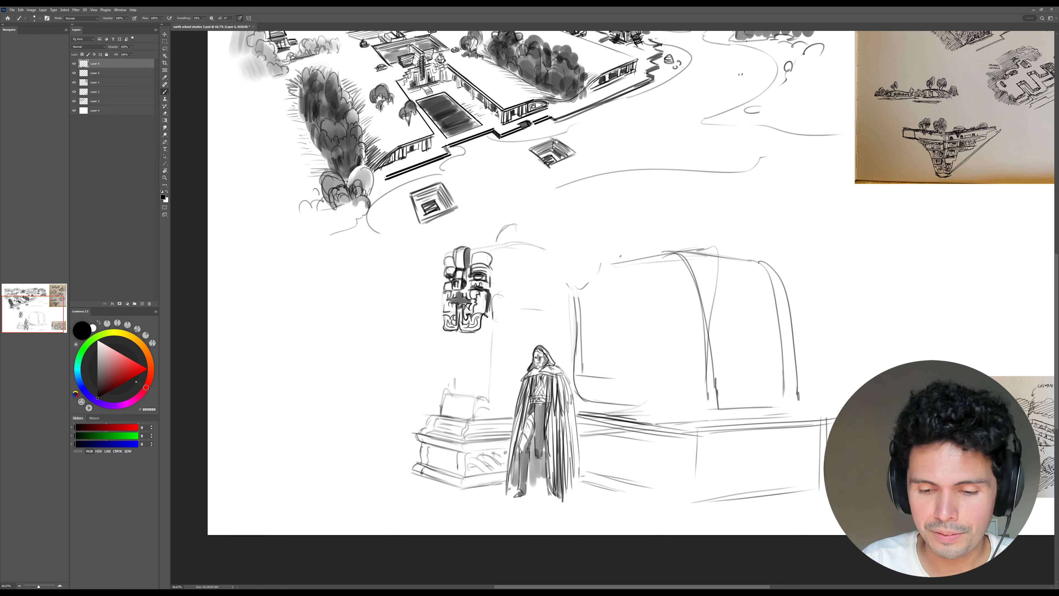
pyautogui.moveTo(486, 316); pyautogui.dragTo(480, 331)
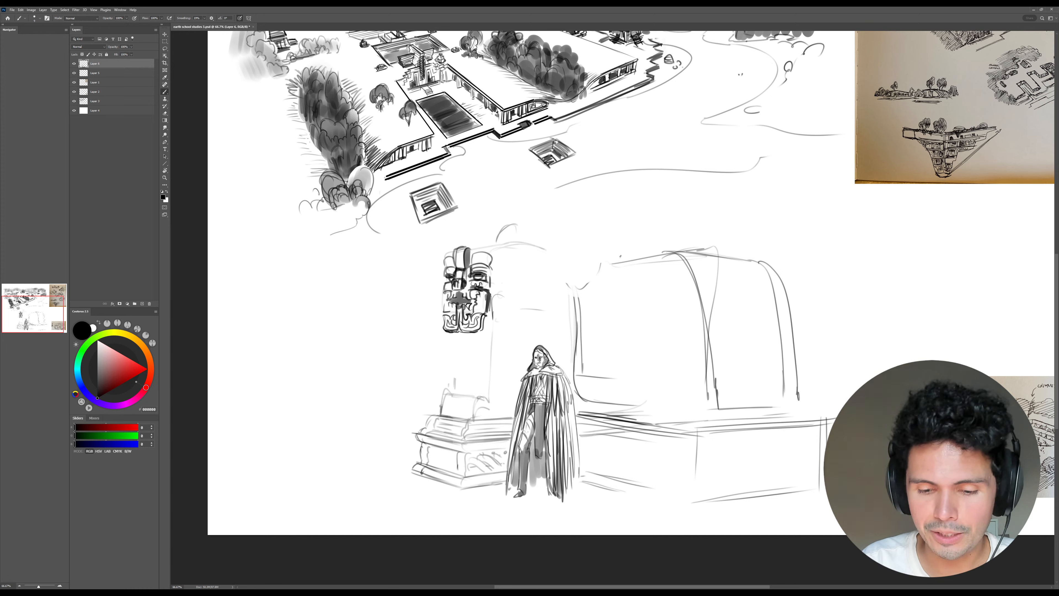
pyautogui.moveTo(470, 333); pyautogui.dragTo(484, 329)
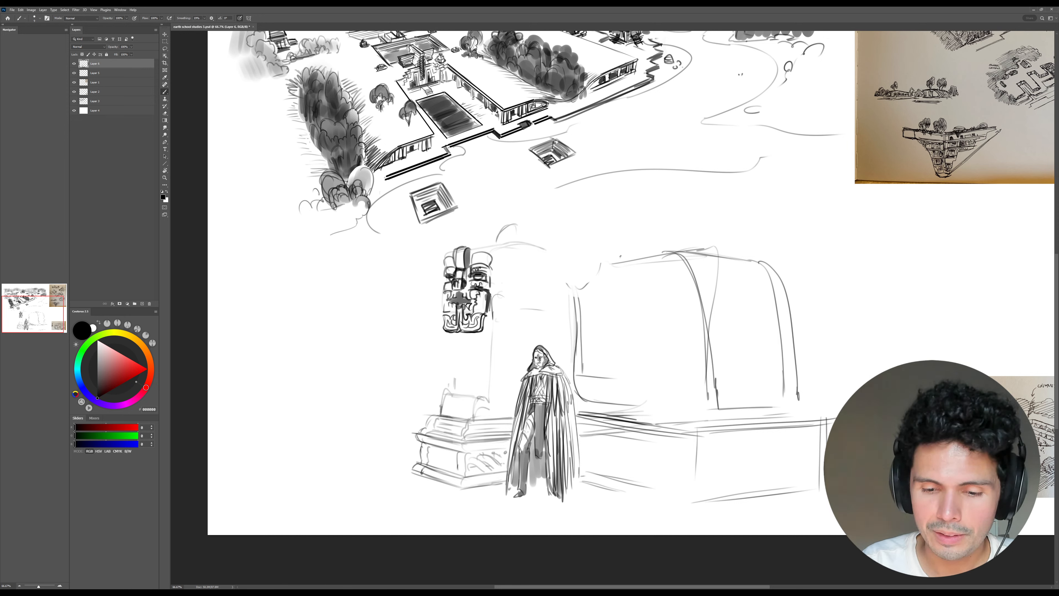
# - Detail the mask's eyes, decorate its brow blocks, and add a small crest on top and a side ornament
pyautogui.moveTo(480, 269); pyautogui.dragTo(486, 272)
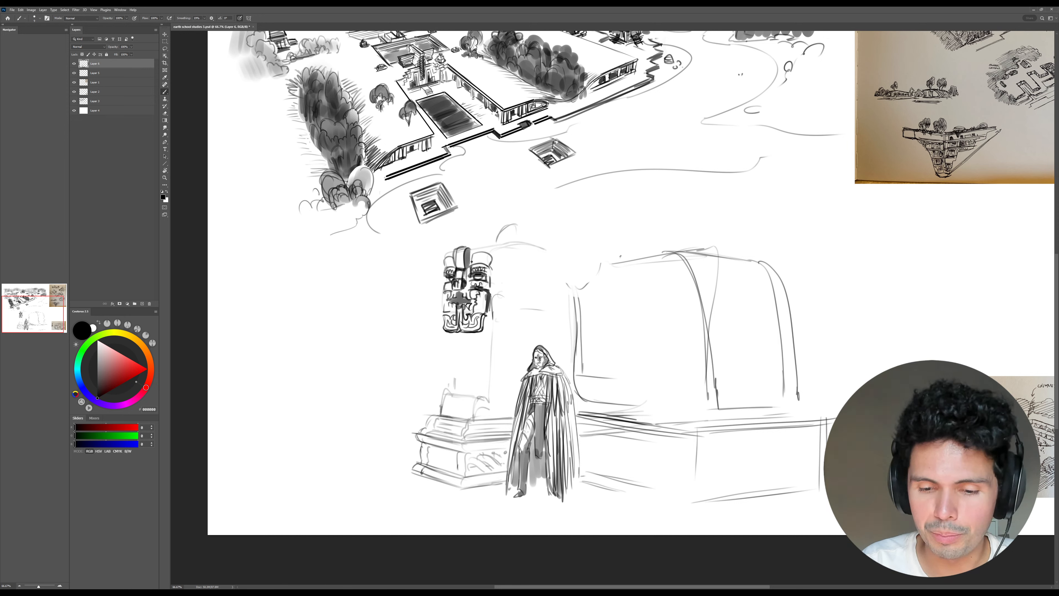
pyautogui.moveTo(479, 257)
pyautogui.mouseDown()
pyautogui.moveTo(447, 268)
pyautogui.moveTo(445, 258)
pyautogui.moveTo(528, 243)
pyautogui.moveTo(454, 264)
pyautogui.mouseUp()
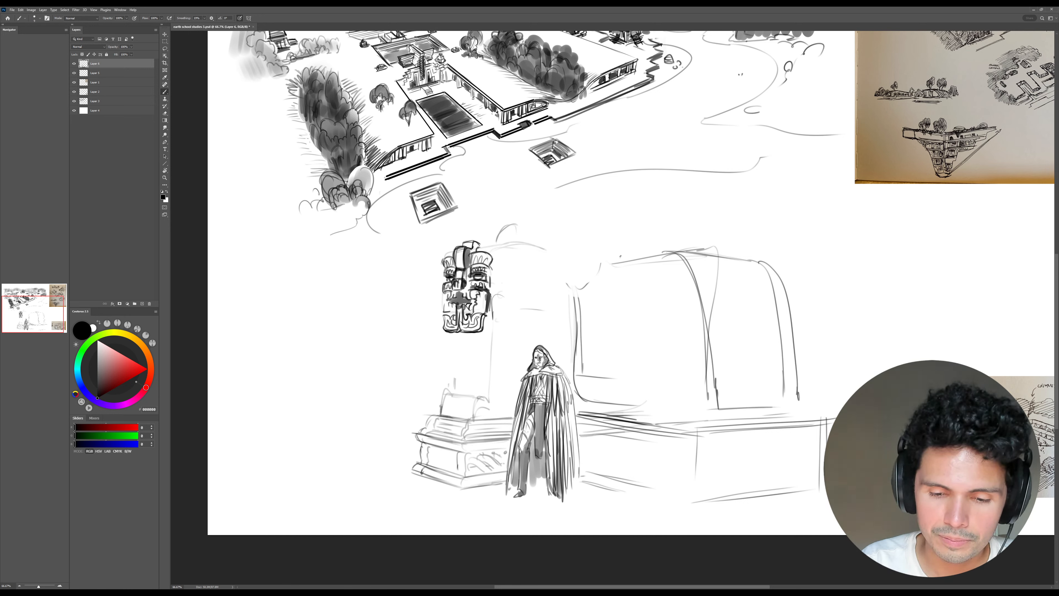
pyautogui.moveTo(444, 285)
pyautogui.mouseDown()
pyautogui.moveTo(442, 293)
pyautogui.moveTo(485, 293)
pyautogui.moveTo(440, 294)
pyautogui.mouseUp()
# - Adjust the brush size, reinforce the mask's lower edges and eye shading, and add a short curved support line beneath the chin
pyautogui.press(']')
pyautogui.press(']')
pyautogui.press(']')
pyautogui.press(']')
pyautogui.press(']')
pyautogui.press(']')
pyautogui.press(']')
pyautogui.press(']')
pyautogui.press(']')
pyautogui.press(']')
pyautogui.press('[')
pyautogui.press('[')
pyautogui.press('[')
pyautogui.press('[')
pyautogui.press('[')
pyautogui.press('[')
pyautogui.press('[')
pyautogui.press('[')
pyautogui.press('[')
pyautogui.press('[')
pyautogui.press('[')
pyautogui.press('[')
pyautogui.press('[')
pyautogui.press('[')
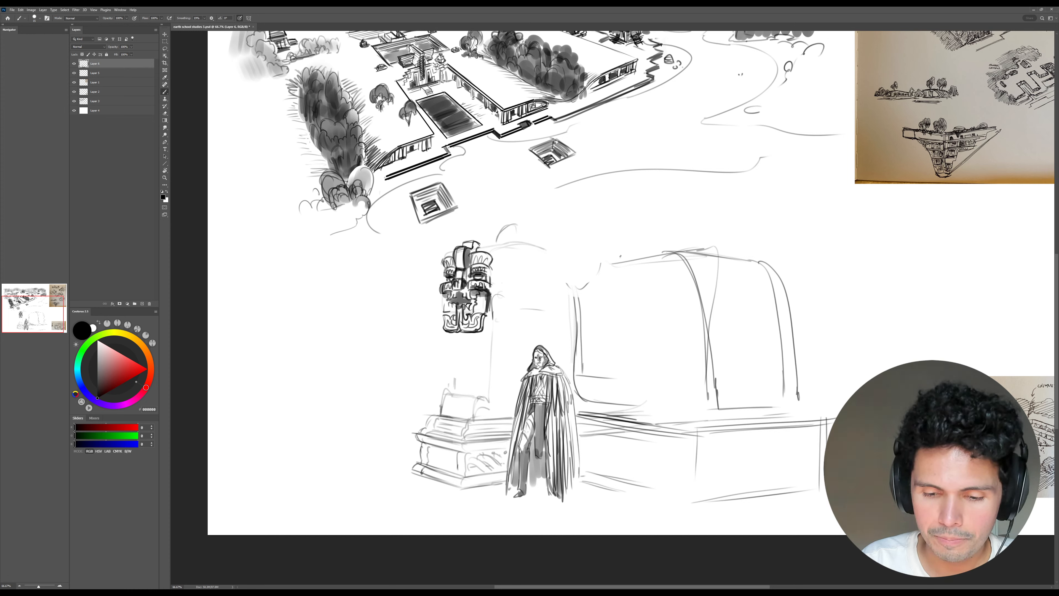
pyautogui.press(']')
pyautogui.press(']')
pyautogui.moveTo(481, 329)
pyautogui.mouseDown()
pyautogui.moveTo(484, 317)
pyautogui.moveTo(449, 330)
pyautogui.mouseUp()
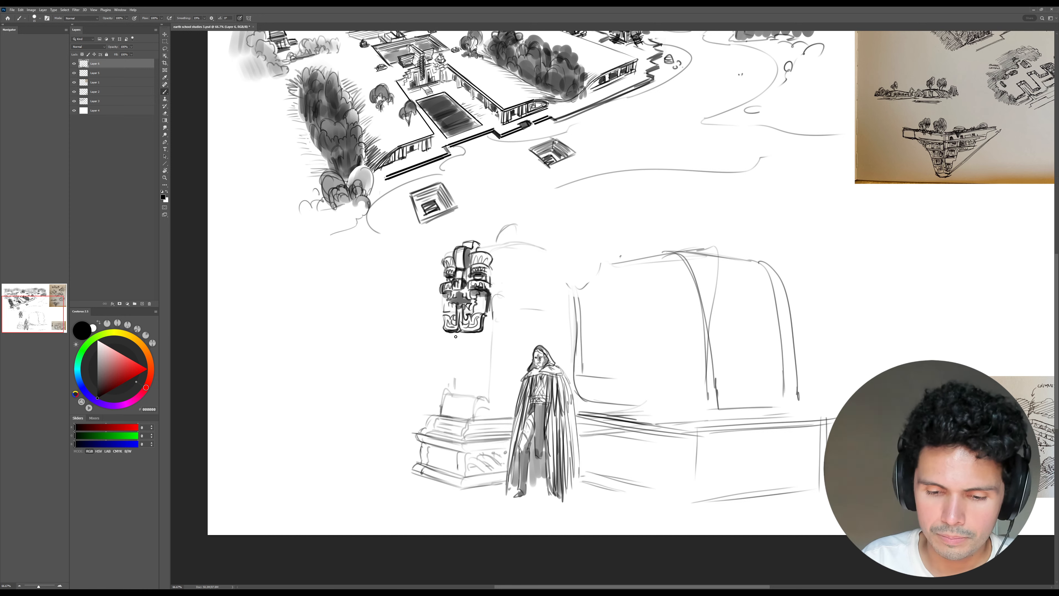
pyautogui.moveTo(453, 334)
pyautogui.mouseDown()
pyautogui.moveTo(463, 347)
pyautogui.moveTo(479, 332)
pyautogui.mouseUp()
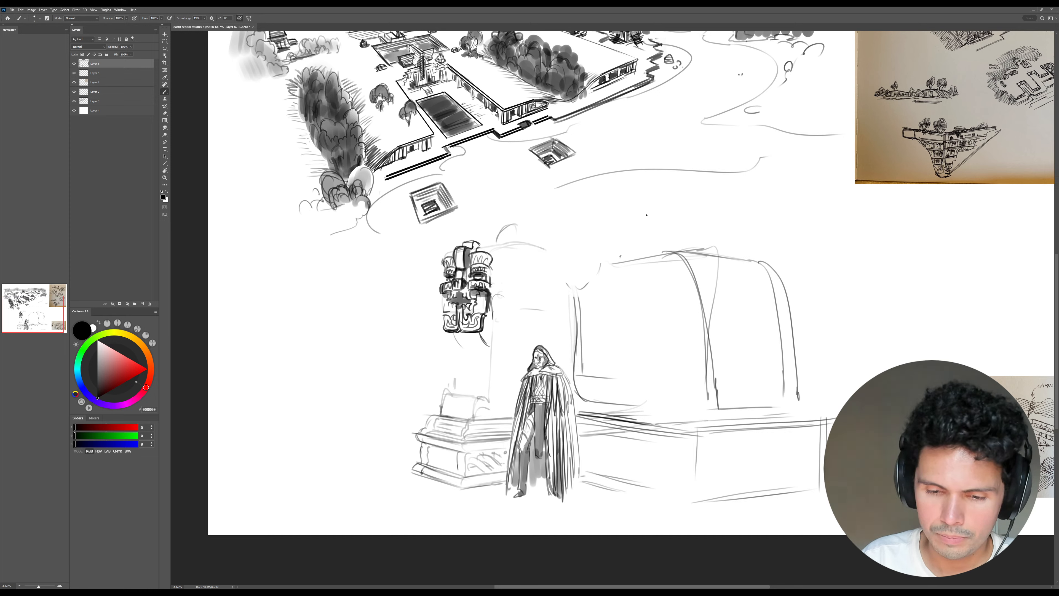
pyautogui.moveTo(470, 263)
pyautogui.mouseDown()
pyautogui.moveTo(486, 264)
pyautogui.moveTo(454, 269)
pyautogui.mouseUp()
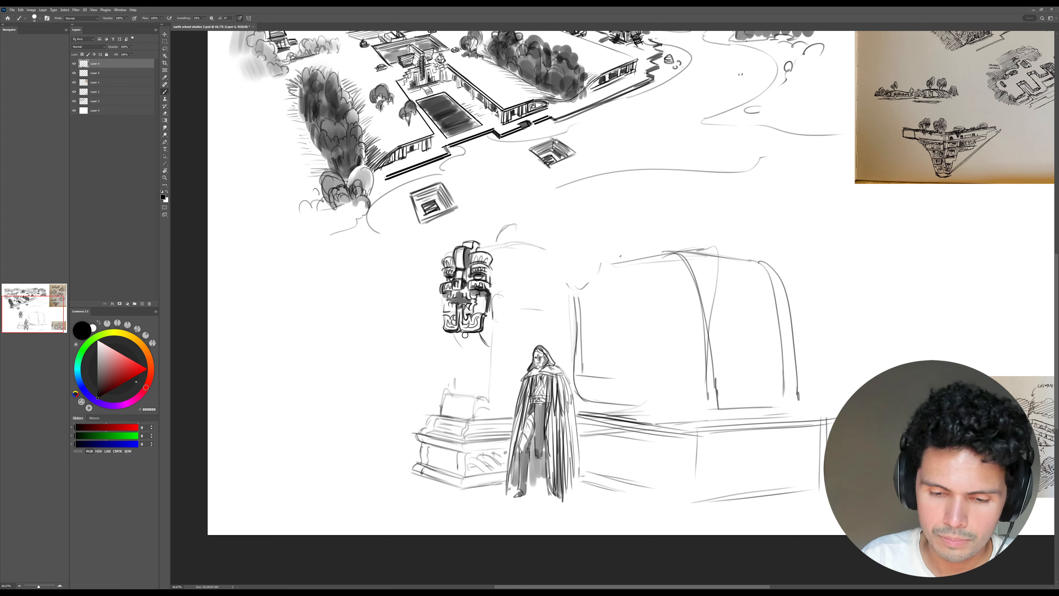
# - Draw a grey-shaded curved bracket under the mask, with dark side accents and thin shaft edges running down to the pedestal
pyautogui.moveTo(448, 332)
pyautogui.mouseDown()
pyautogui.moveTo(483, 353)
pyautogui.moveTo(492, 343)
pyautogui.moveTo(460, 386)
pyautogui.mouseUp()
pyautogui.press('[')
pyautogui.press('[')
pyautogui.press('[')
pyautogui.press('[')
pyautogui.press('[')
pyautogui.press('[')
pyautogui.press('[')
pyautogui.press('[')
pyautogui.press('[')
pyautogui.press('[')
pyautogui.moveTo(492, 346); pyautogui.dragTo(488, 387)
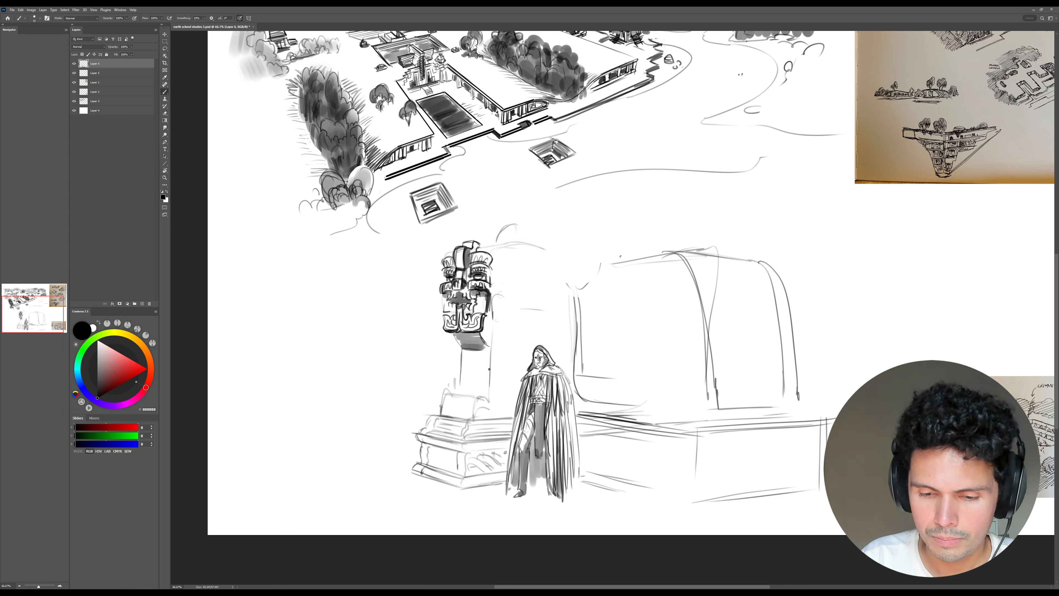
pyautogui.moveTo(475, 332)
pyautogui.mouseDown()
pyautogui.moveTo(483, 348)
pyautogui.moveTo(458, 334)
pyautogui.mouseUp()
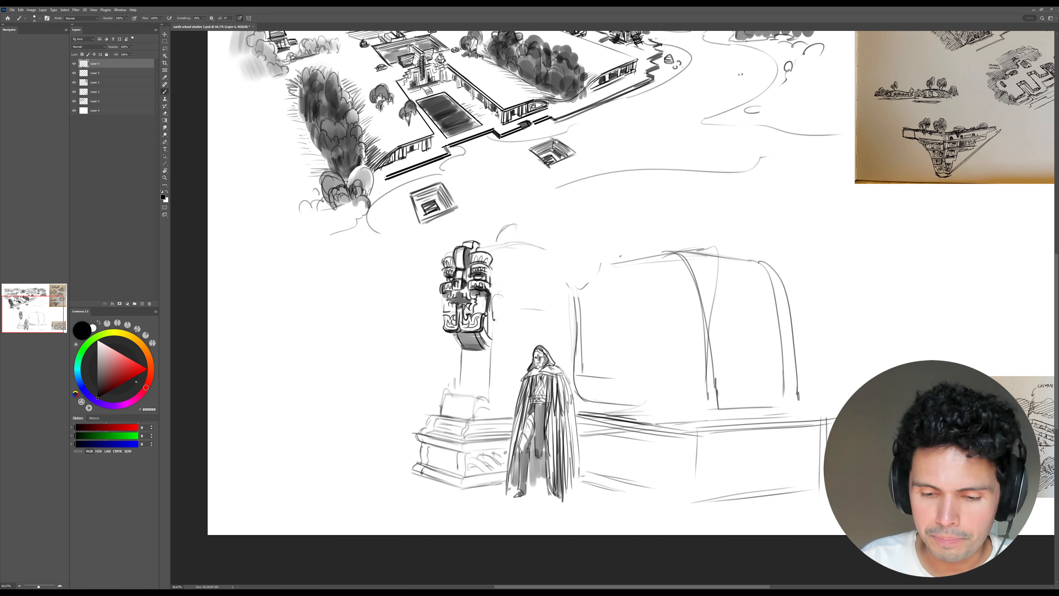
# - Strengthen both edges of the column shaft, and add parallel inner lines and a thin outer line on its left side
pyautogui.moveTo(494, 320); pyautogui.dragTo(490, 384)
pyautogui.hotkey('ctrl', 'z')
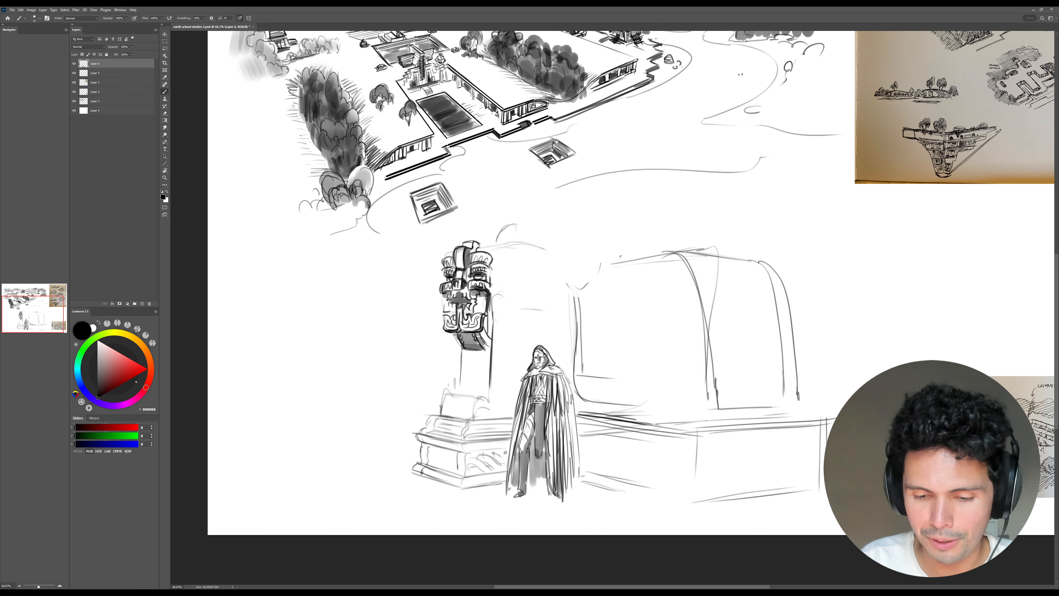
pyautogui.moveTo(466, 351); pyautogui.dragTo(460, 387)
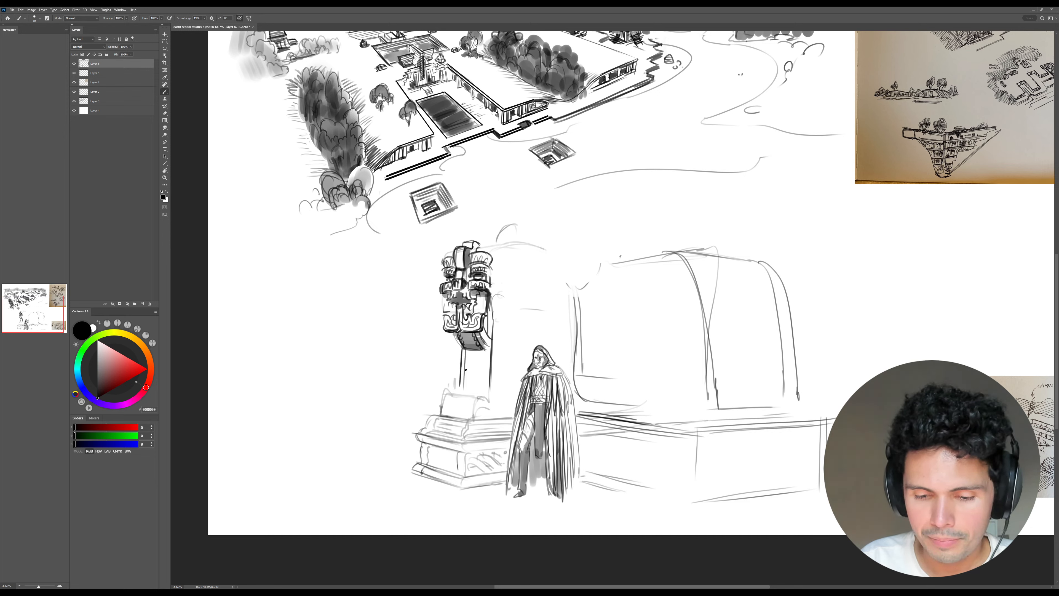
pyautogui.moveTo(486, 354); pyautogui.dragTo(484, 394)
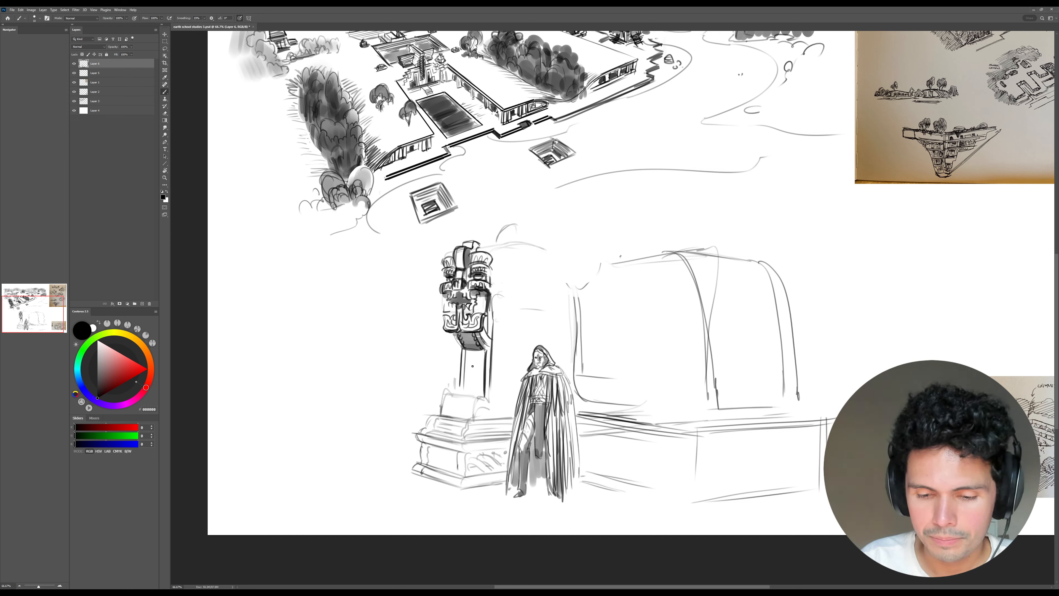
pyautogui.moveTo(468, 353); pyautogui.dragTo(465, 393)
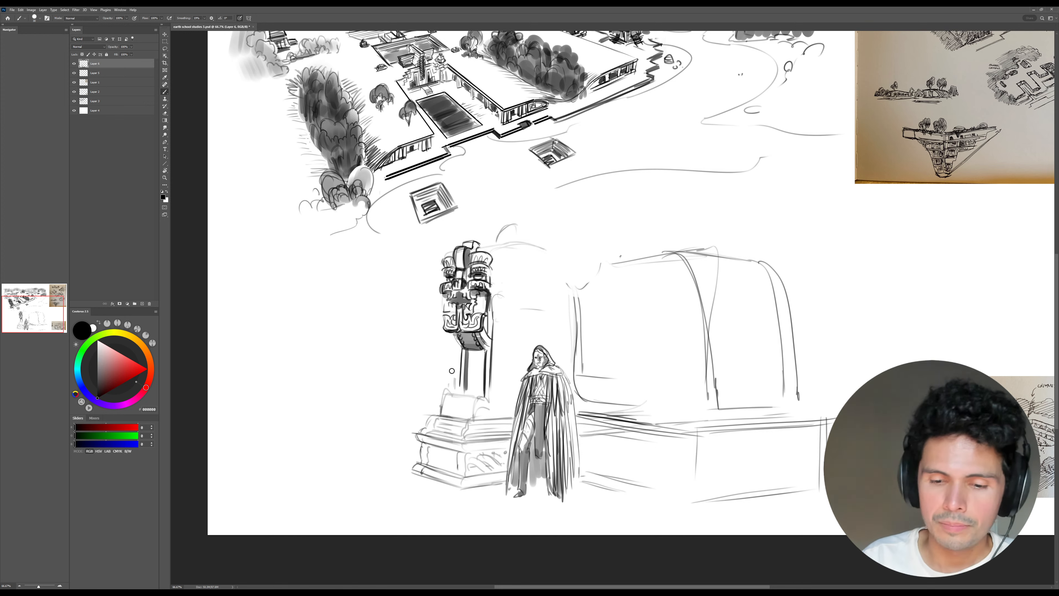
pyautogui.press('[')
pyautogui.press('[')
pyautogui.press('[')
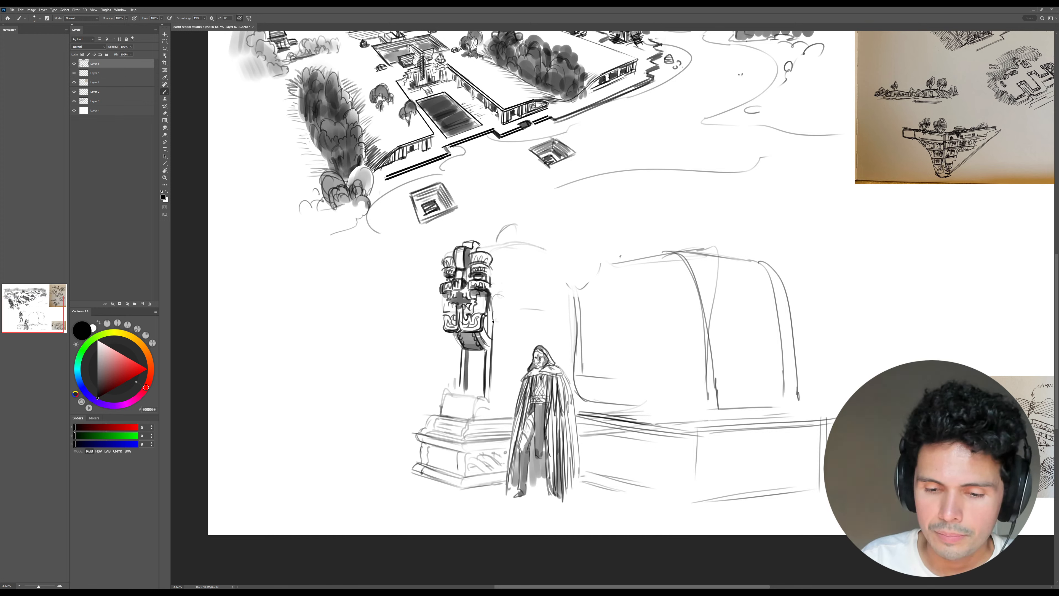
pyautogui.moveTo(457, 344); pyautogui.dragTo(455, 388)
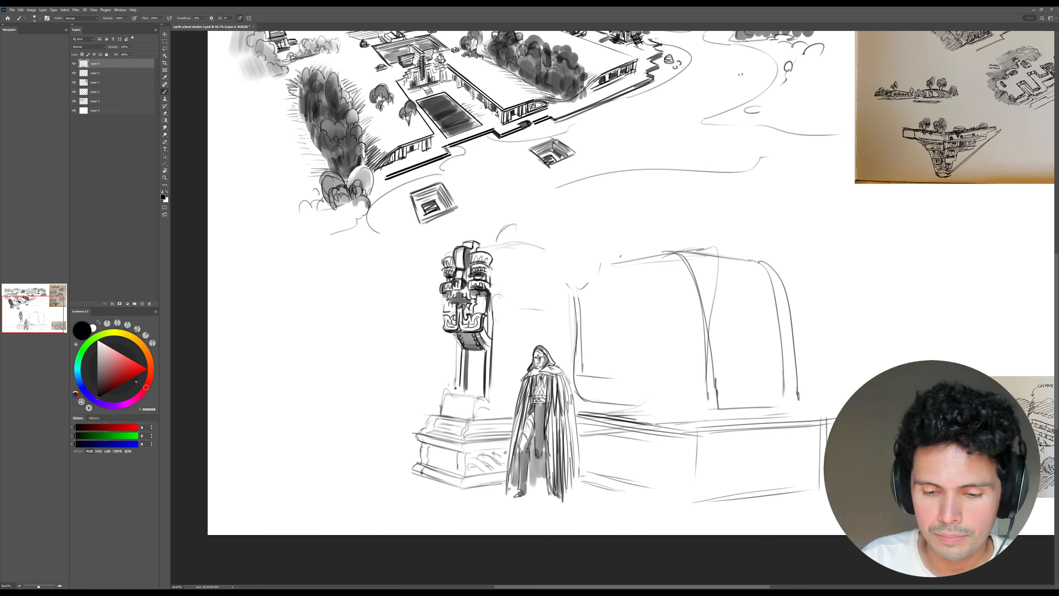
# - Sketch a thin vertical edge between the shaft and the cloaked figure, and erase the small block on top of the pedestal
pyautogui.moveTo(493, 329)
pyautogui.mouseDown()
pyautogui.moveTo(508, 360)
pyautogui.moveTo(505, 339)
pyautogui.moveTo(505, 416)
pyautogui.mouseUp()
pyautogui.hotkey('ctrl', 'z')
pyautogui.moveTo(508, 360)
pyautogui.mouseDown()
pyautogui.moveTo(502, 415)
pyautogui.moveTo(483, 398)
pyautogui.moveTo(463, 416)
pyautogui.moveTo(478, 398)
pyautogui.moveTo(451, 395)
pyautogui.moveTo(443, 415)
pyautogui.moveTo(449, 397)
pyautogui.moveTo(461, 423)
pyautogui.moveTo(470, 399)
pyautogui.moveTo(501, 386)
pyautogui.moveTo(458, 417)
pyautogui.moveTo(460, 407)
pyautogui.moveTo(493, 393)
pyautogui.moveTo(515, 362)
pyautogui.moveTo(443, 406)
pyautogui.moveTo(478, 387)
pyautogui.moveTo(468, 376)
pyautogui.moveTo(437, 415)
pyautogui.mouseUp()
pyautogui.press('e')
pyautogui.press('b')
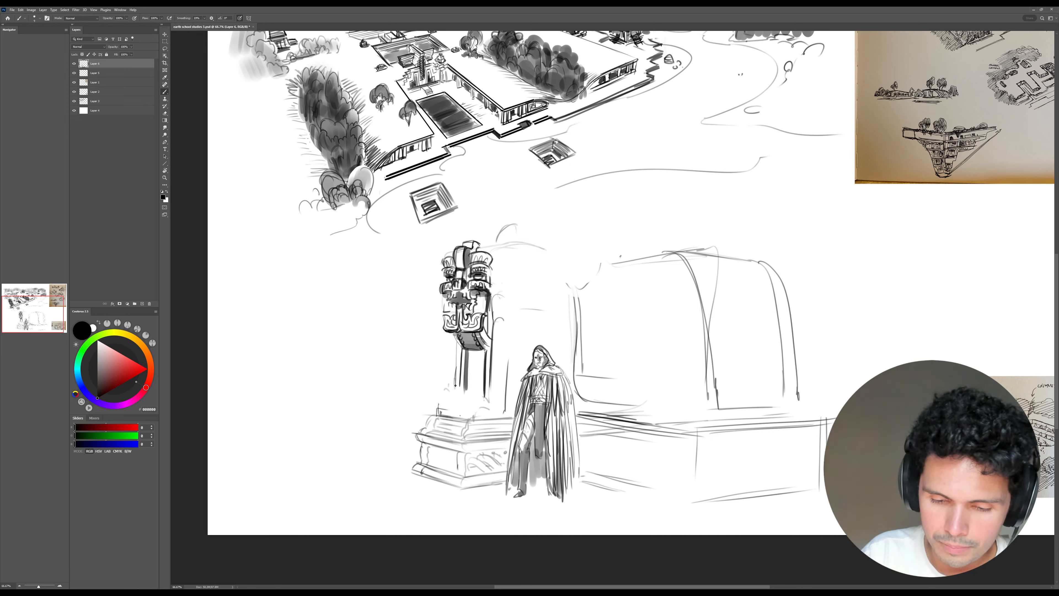
# - Fill the centre panel of the column shaft with a vertical chain of crossed zigzag lines forming diamonds
pyautogui.moveTo(477, 353)
pyautogui.mouseDown()
pyautogui.moveTo(470, 375)
pyautogui.moveTo(483, 387)
pyautogui.moveTo(467, 396)
pyautogui.mouseUp()
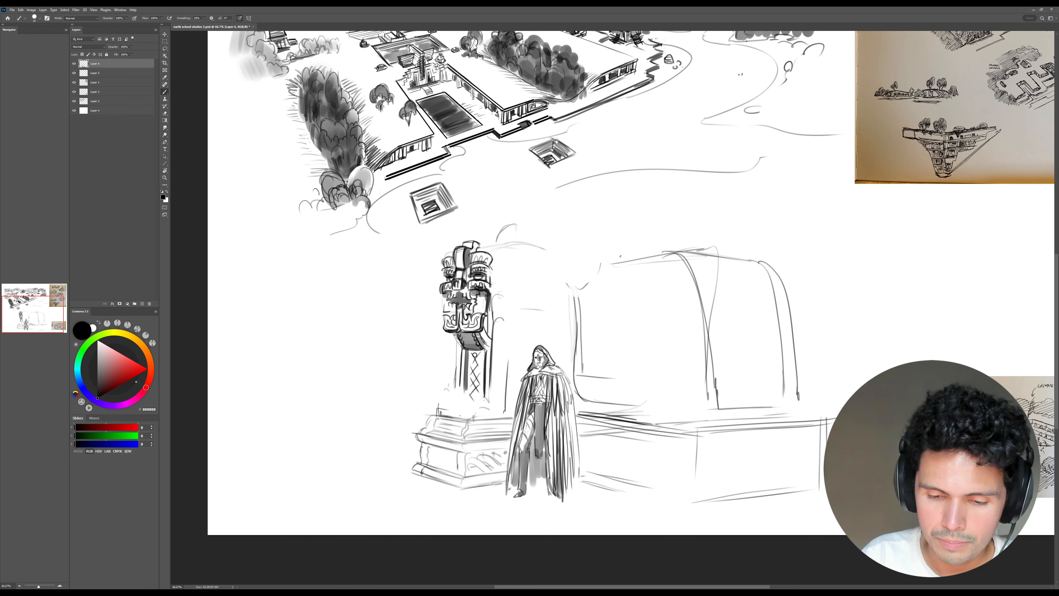
# - Darken the diamond pattern on the column shaft and redraw the vertical outer lines along both sides of the shaft
pyautogui.moveTo(475, 366); pyautogui.dragTo(480, 395)
pyautogui.moveTo(470, 388)
pyautogui.mouseDown()
pyautogui.moveTo(473, 356)
pyautogui.moveTo(463, 404)
pyautogui.mouseUp()
pyautogui.moveTo(458, 341); pyautogui.dragTo(456, 405)
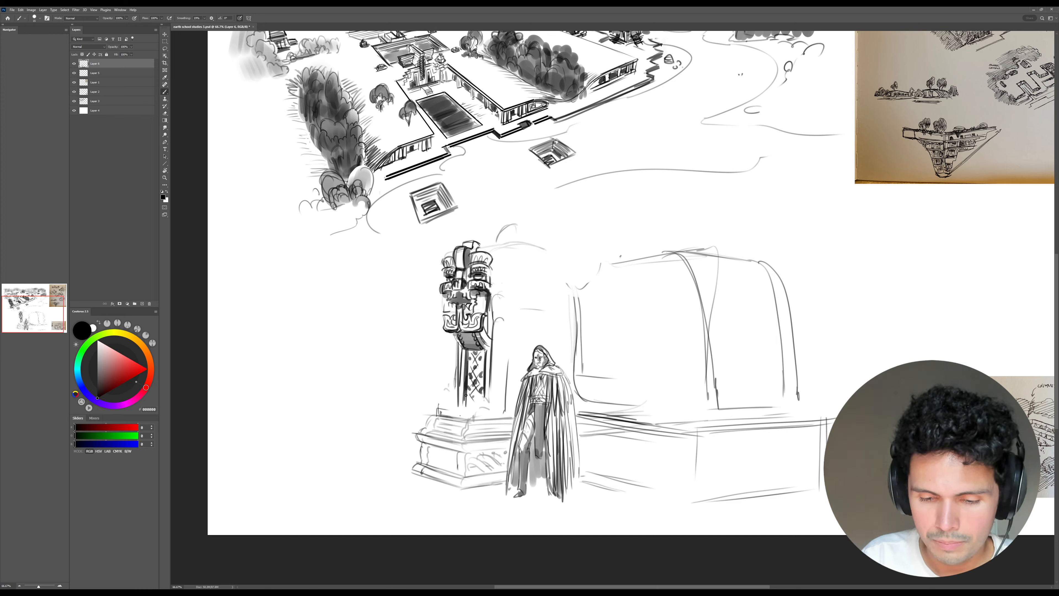
pyautogui.hotkey('ctrl', 'z')
pyautogui.moveTo(457, 347); pyautogui.dragTo(453, 402)
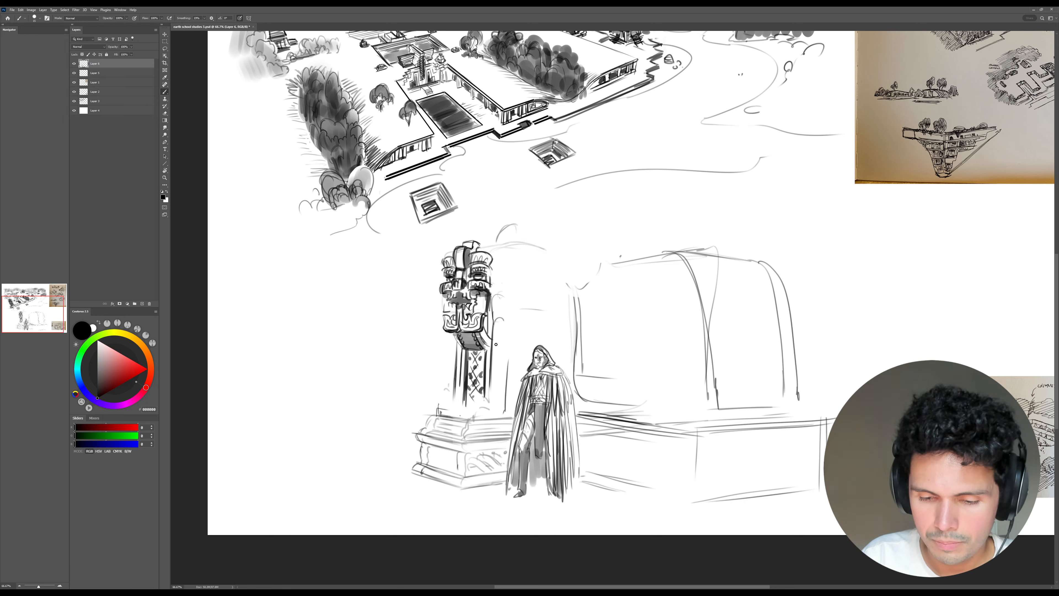
pyautogui.moveTo(496, 343); pyautogui.dragTo(493, 410)
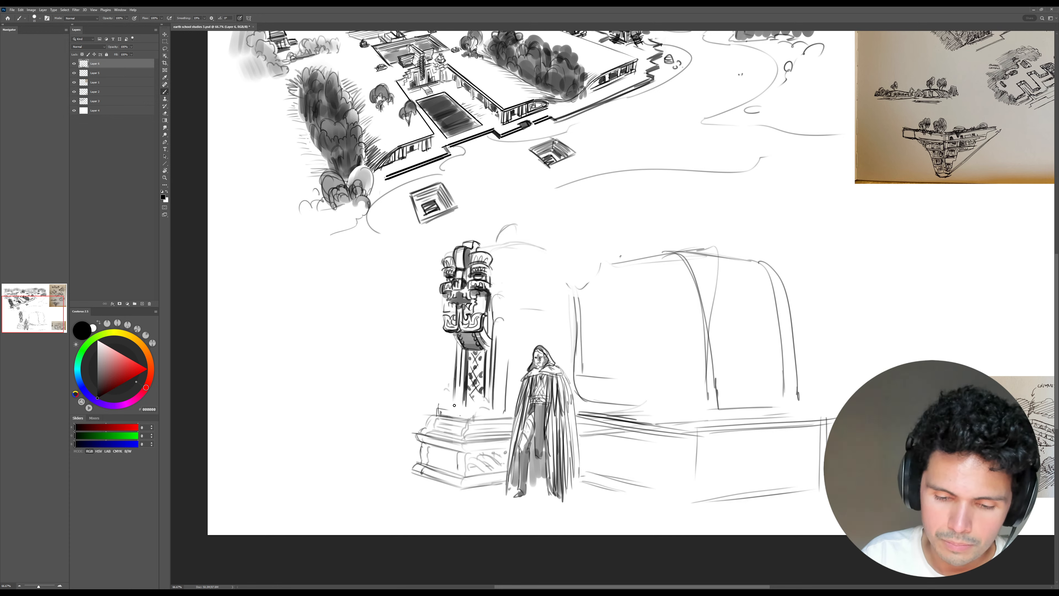
# - Draw a small stepped base where the column shaft meets the top of the pedestal
pyautogui.moveTo(455, 401)
pyautogui.mouseDown()
pyautogui.moveTo(500, 404)
pyautogui.moveTo(465, 403)
pyautogui.moveTo(491, 407)
pyautogui.moveTo(477, 415)
pyautogui.moveTo(443, 407)
pyautogui.mouseUp()
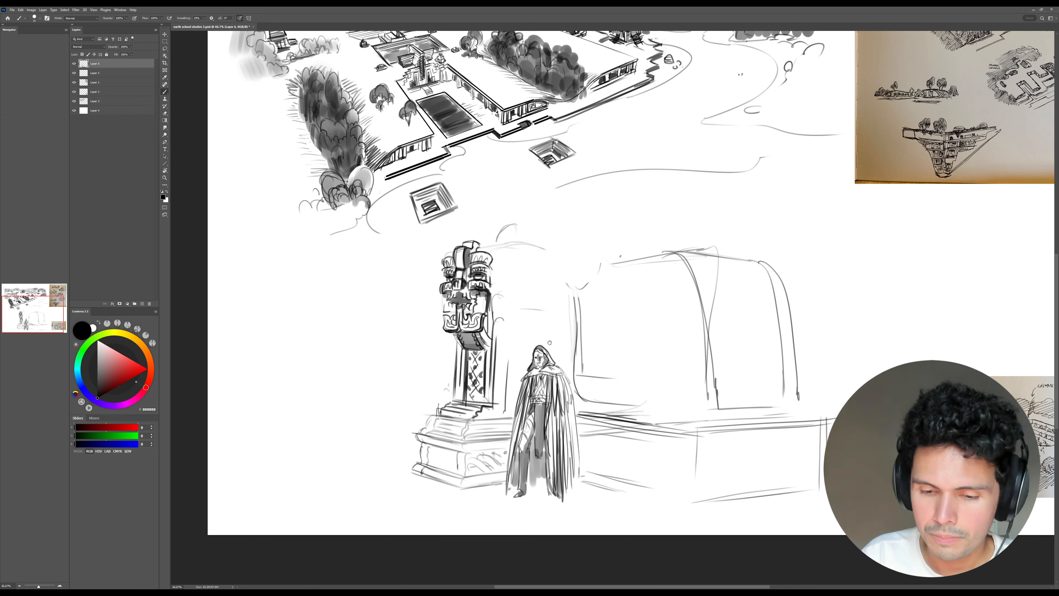
pyautogui.moveTo(679, 295); pyautogui.dragTo(672, 312)
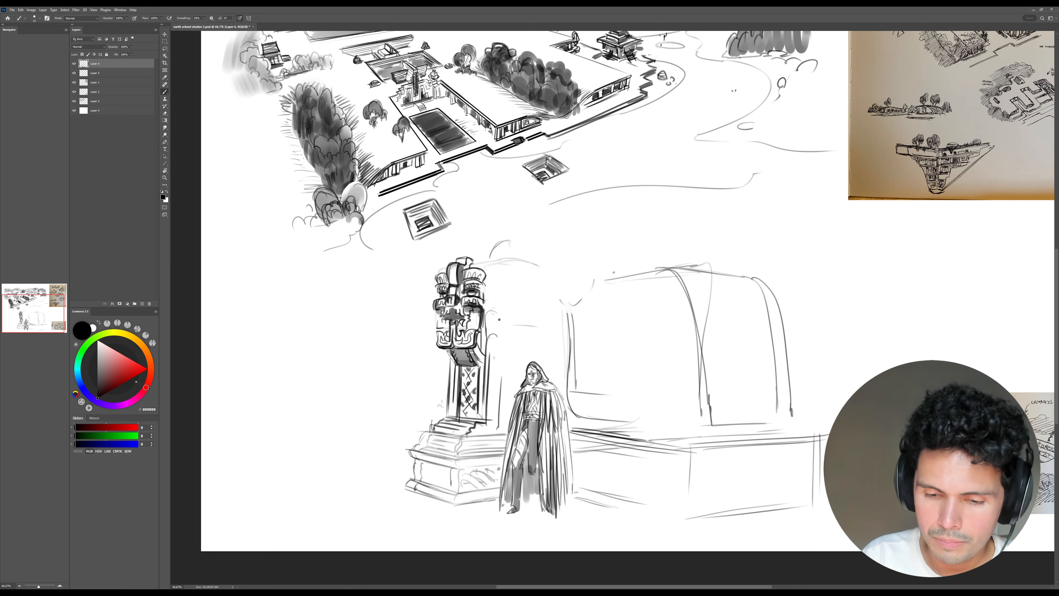
pyautogui.moveTo(484, 424)
pyautogui.mouseDown()
pyautogui.moveTo(473, 431)
pyautogui.moveTo(497, 423)
pyautogui.mouseUp()
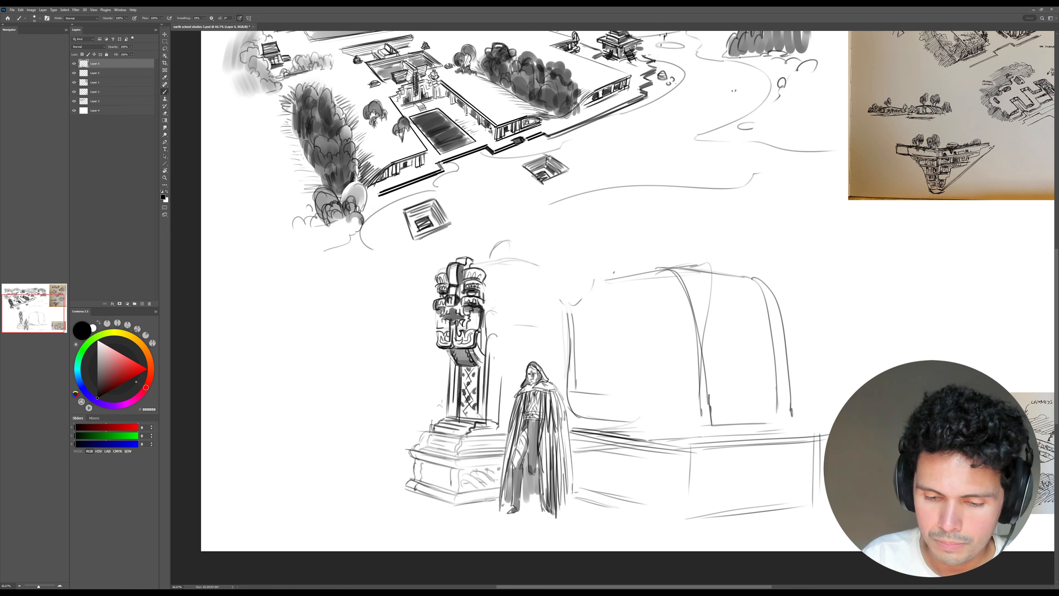
# - Draw a stepped door jamb behind the mask column, with a zigzag panel near its top and parallel outlines running downward
pyautogui.moveTo(498, 300)
pyautogui.mouseDown()
pyautogui.moveTo(495, 332)
pyautogui.moveTo(501, 300)
pyautogui.moveTo(500, 330)
pyautogui.moveTo(506, 309)
pyautogui.moveTo(489, 380)
pyautogui.mouseUp()
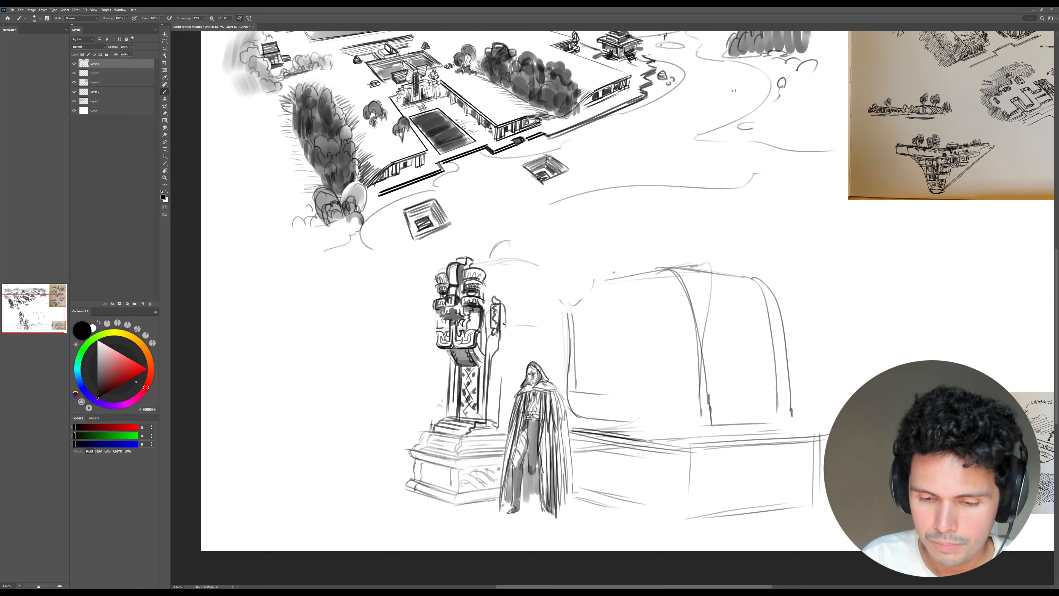
pyautogui.moveTo(508, 309); pyautogui.dragTo(499, 404)
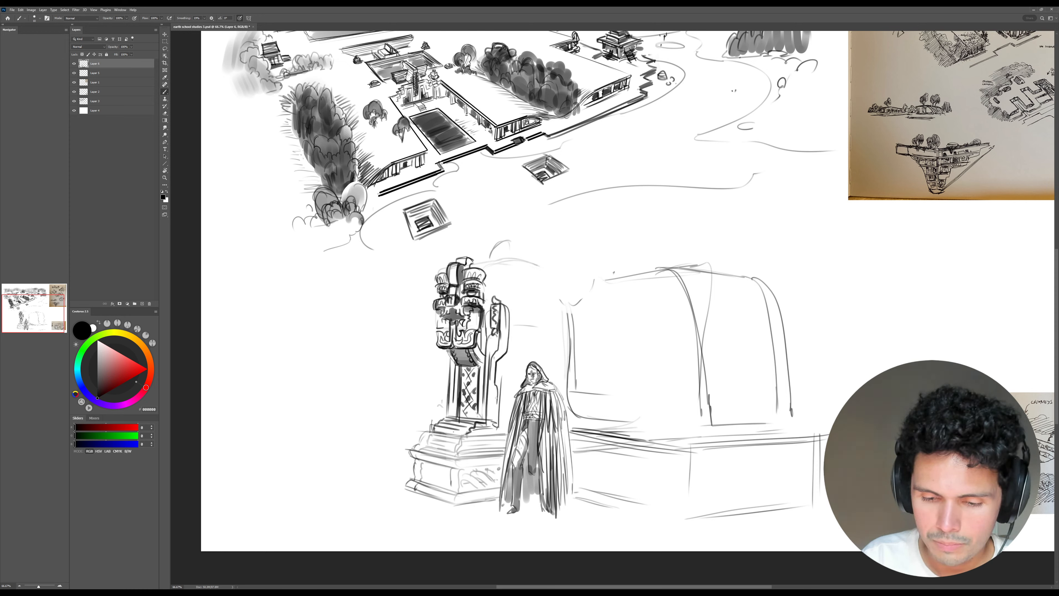
pyautogui.moveTo(493, 361); pyautogui.dragTo(499, 421)
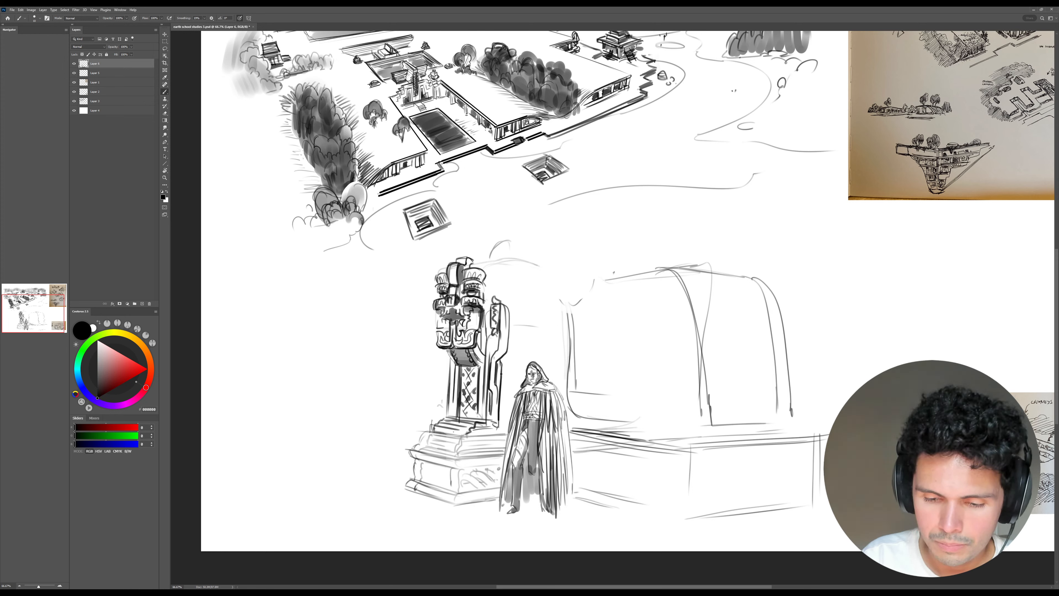
pyautogui.moveTo(502, 363); pyautogui.dragTo(502, 417)
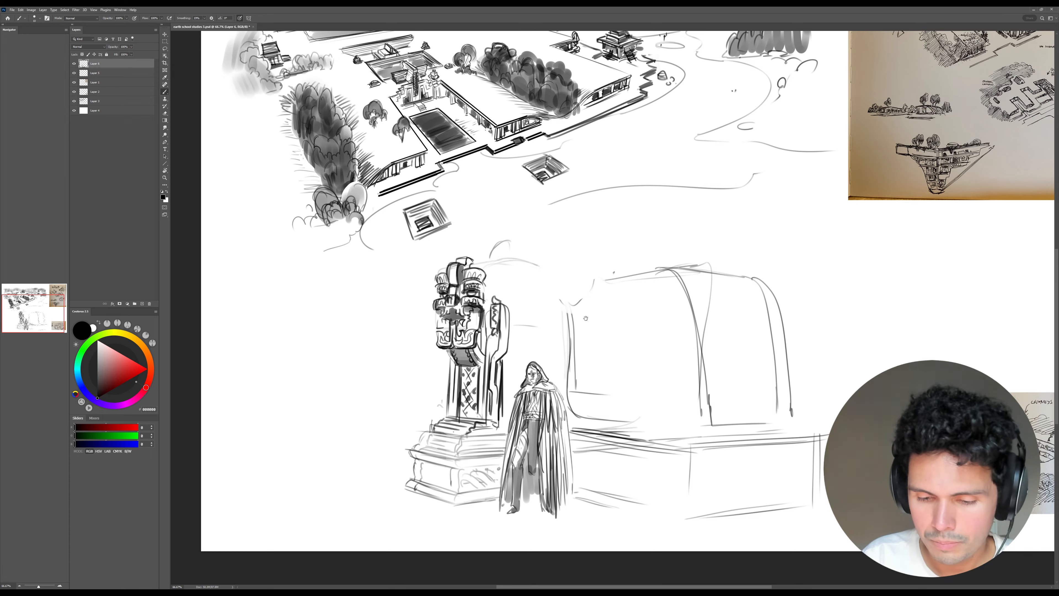
pyautogui.moveTo(574, 319); pyautogui.dragTo(557, 335)
pyautogui.hotkey('ctrl', 'z')
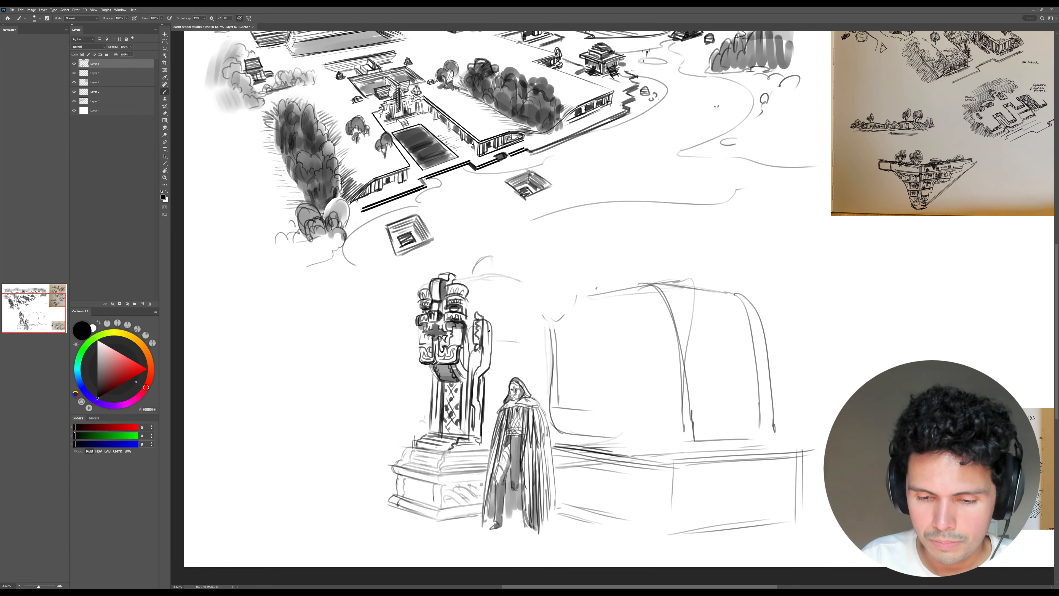
pyautogui.moveTo(489, 331); pyautogui.dragTo(482, 372)
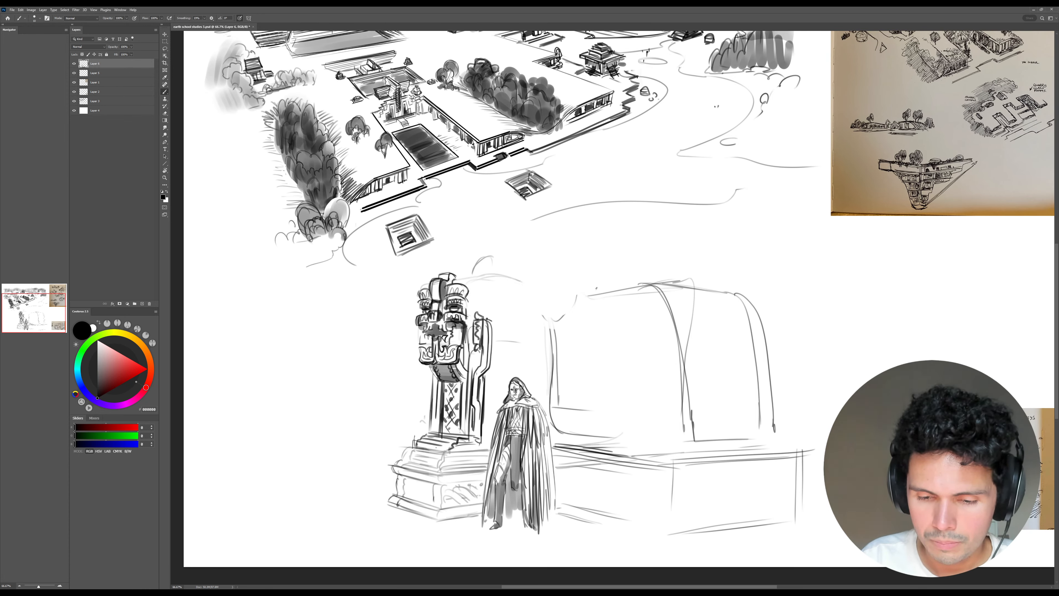
pyautogui.moveTo(489, 318)
pyautogui.mouseDown()
pyautogui.moveTo(498, 336)
pyautogui.moveTo(489, 438)
pyautogui.mouseUp()
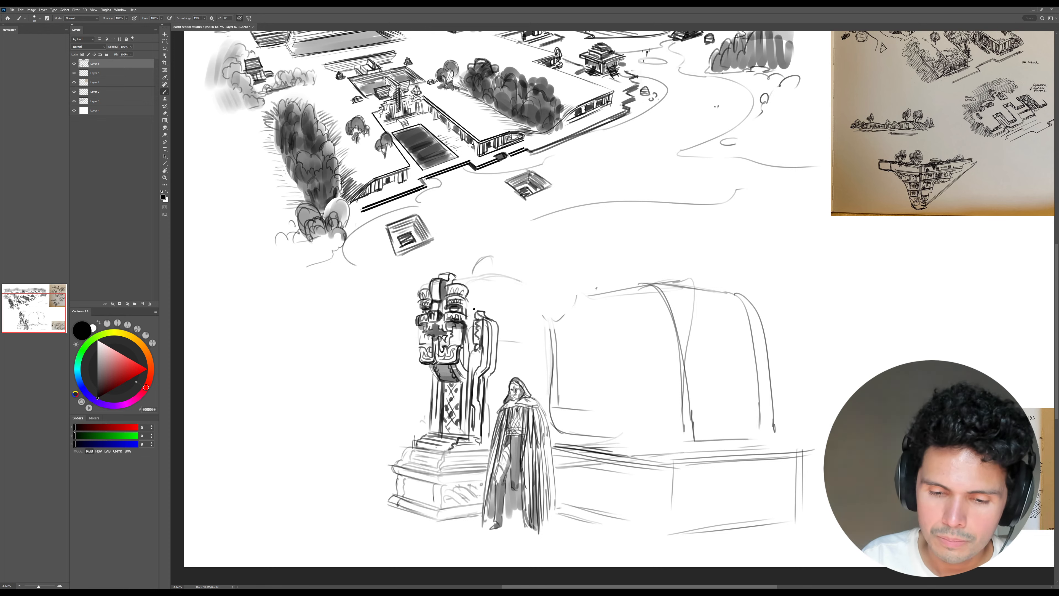
# - Paint thick grey concentric arch bands with an enlarged brush, curving from behind the mask over the space above the cloaked figure
pyautogui.press(']')
pyautogui.press(']')
pyautogui.press(']')
pyautogui.press(']')
pyautogui.press(']')
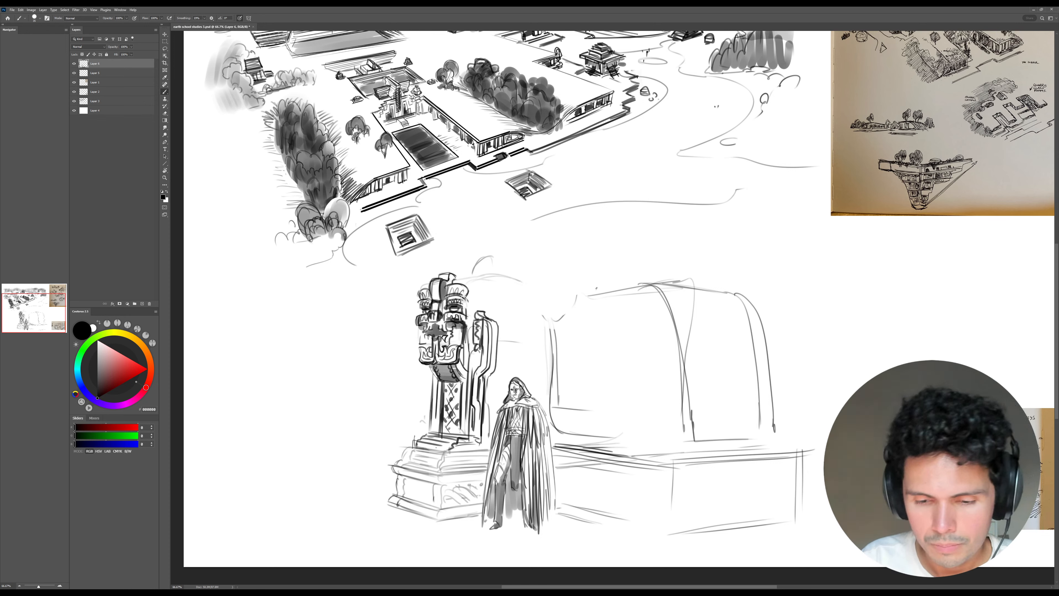
pyautogui.moveTo(463, 299); pyautogui.dragTo(465, 311)
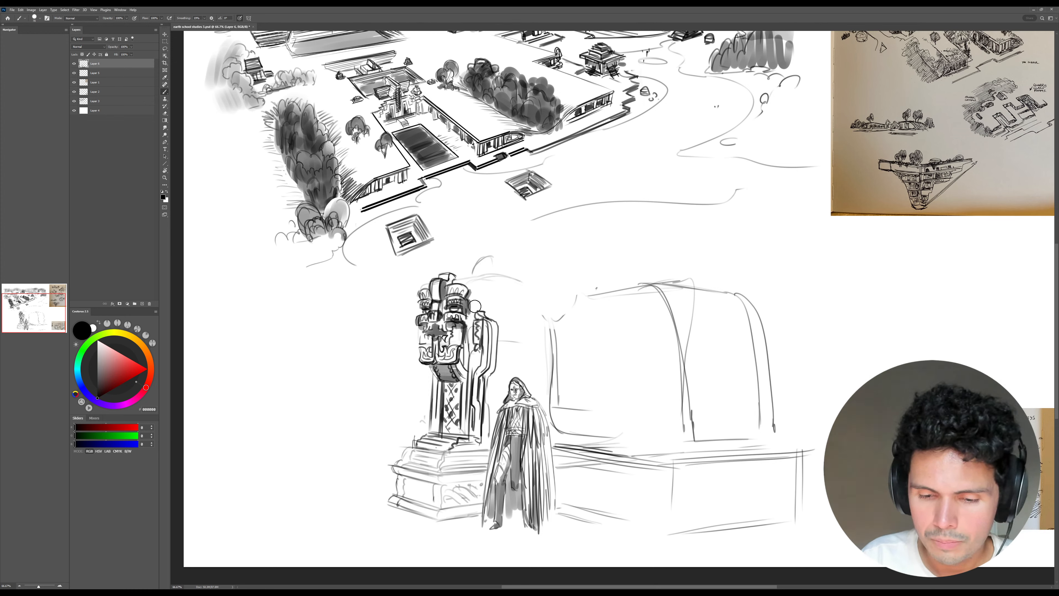
pyautogui.moveTo(472, 307); pyautogui.dragTo(525, 295)
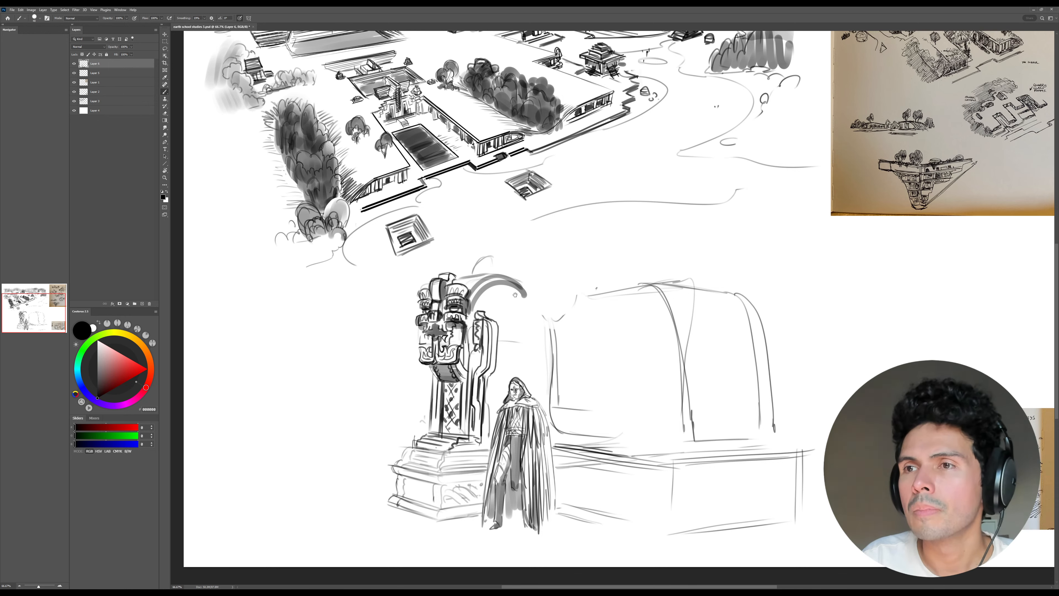
pyautogui.moveTo(513, 294); pyautogui.dragTo(501, 290)
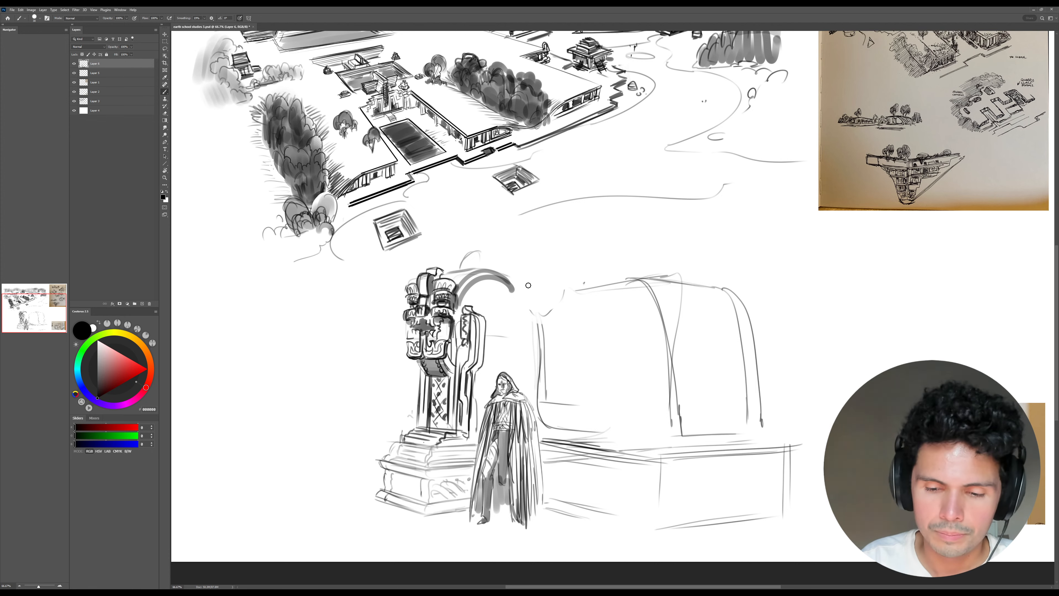
# - Draw the opposite stepped jamb of the archway behind the cloaked figure, using heavy dark strokes and thinner inner and connecting lines
pyautogui.moveTo(512, 290)
pyautogui.mouseDown()
pyautogui.moveTo(529, 352)
pyautogui.moveTo(520, 372)
pyautogui.mouseUp()
pyautogui.moveTo(527, 330); pyautogui.dragTo(521, 390)
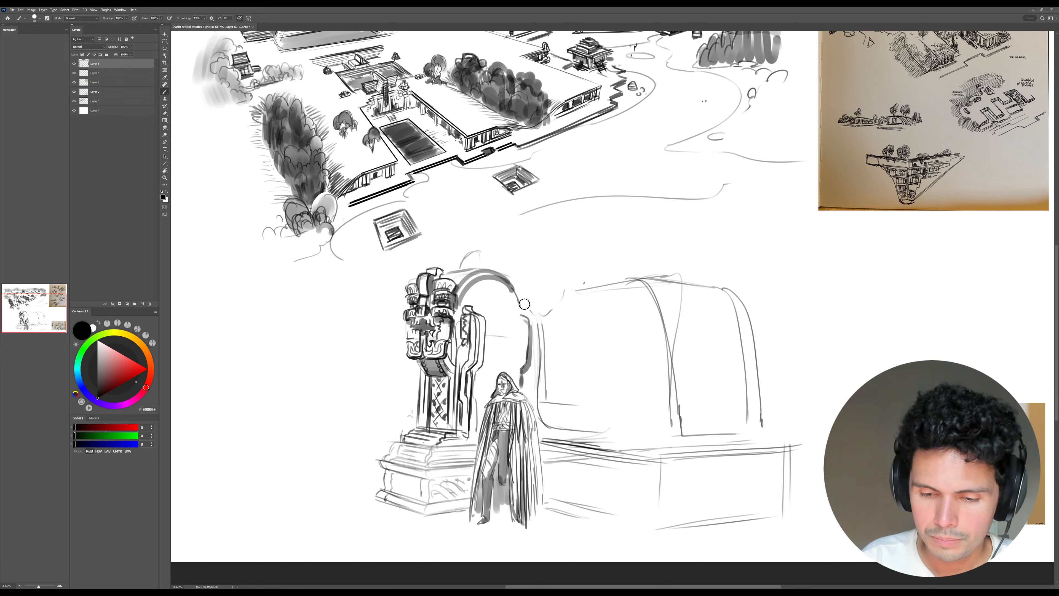
pyautogui.press('[')
pyautogui.press('[')
pyautogui.moveTo(531, 321)
pyautogui.mouseDown()
pyautogui.moveTo(529, 355)
pyautogui.moveTo(530, 320)
pyautogui.moveTo(512, 362)
pyautogui.mouseUp()
pyautogui.press('[')
pyautogui.press('[')
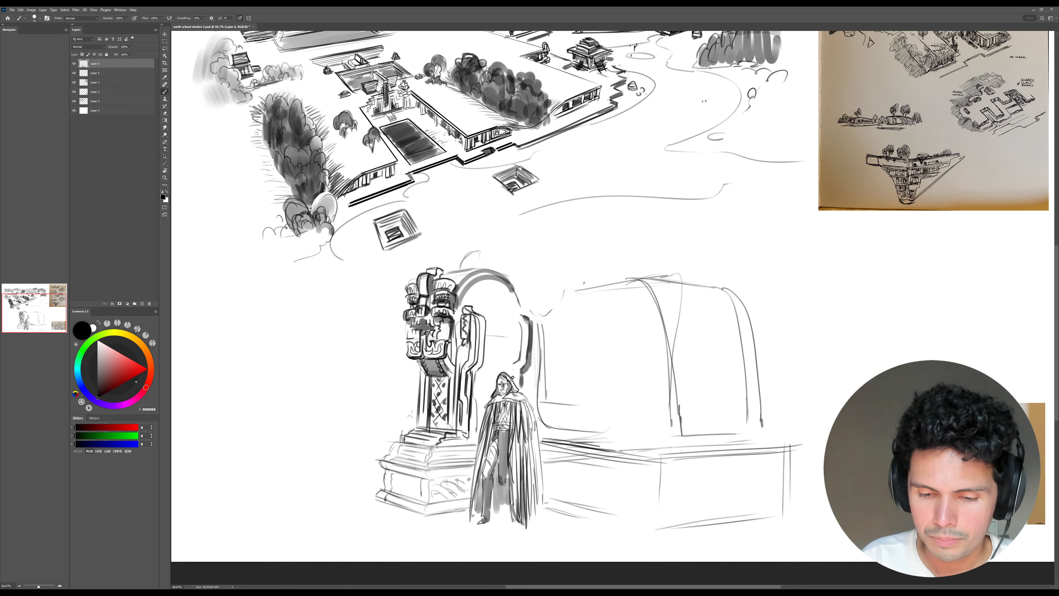
pyautogui.moveTo(520, 324)
pyautogui.mouseDown()
pyautogui.moveTo(521, 338)
pyautogui.moveTo(524, 314)
pyautogui.moveTo(515, 382)
pyautogui.mouseUp()
pyautogui.press('[')
pyautogui.press(']')
pyautogui.press(']')
pyautogui.press(']')
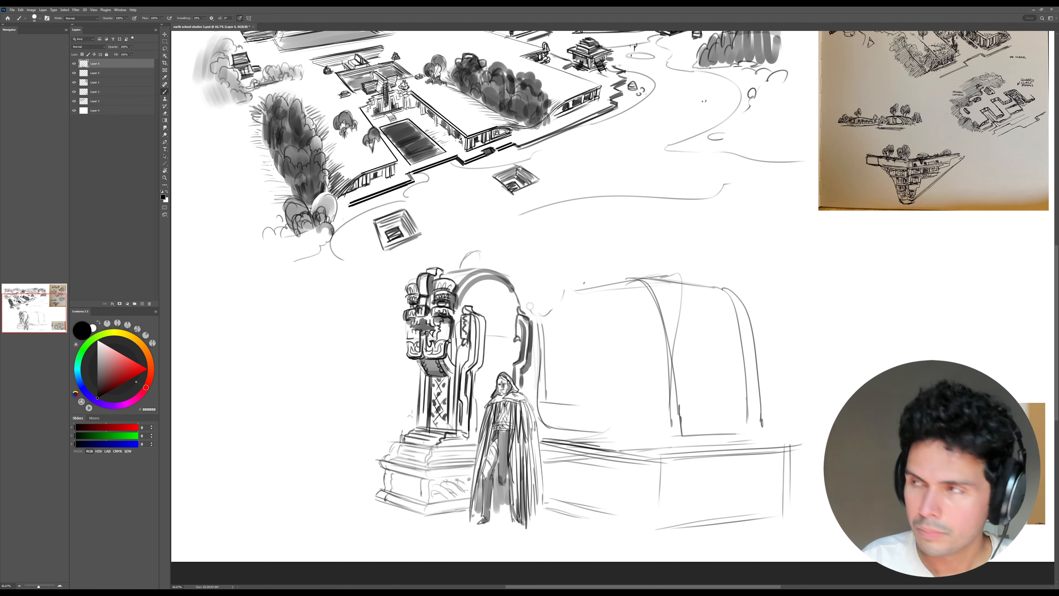
pyautogui.press(']')
pyautogui.press('[')
pyautogui.press('[')
pyautogui.press('[')
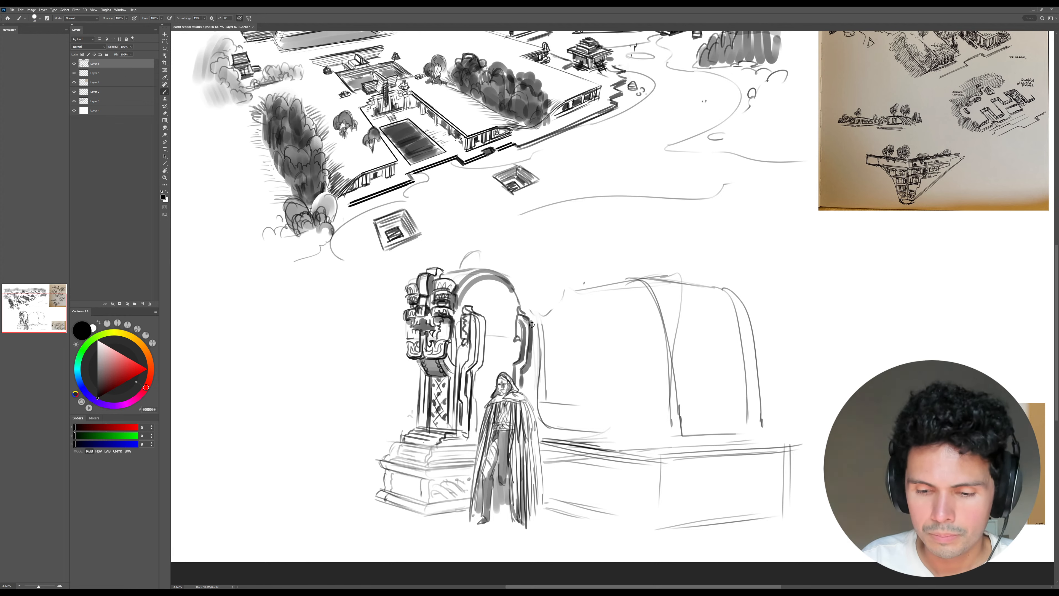
pyautogui.moveTo(532, 323); pyautogui.dragTo(530, 358)
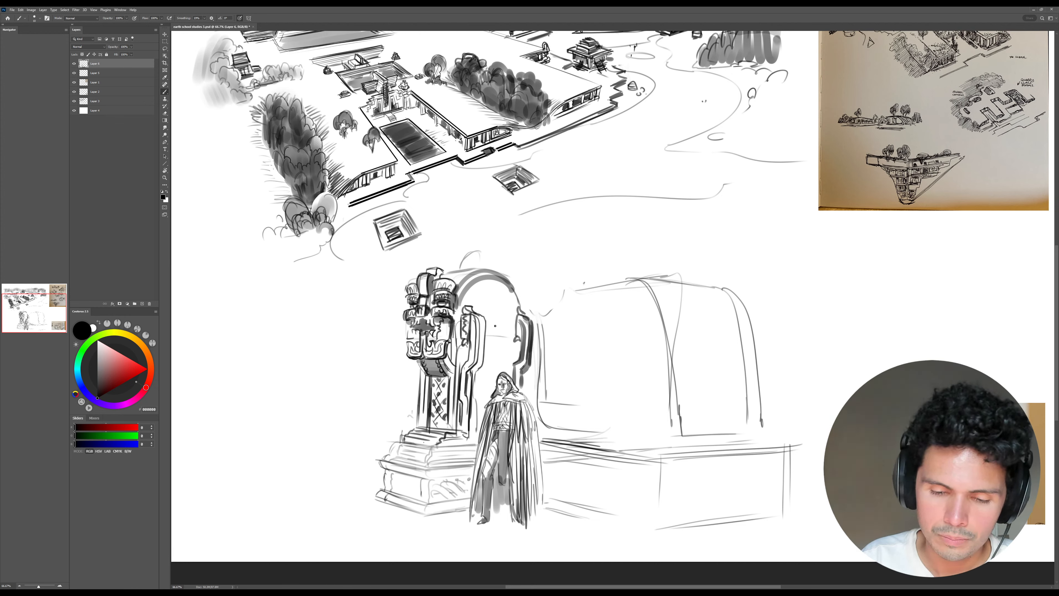
# - Paint a smaller dark inner arch inside the doorway, undoing the unwanted strokes
pyautogui.moveTo(486, 324)
pyautogui.mouseDown()
pyautogui.moveTo(508, 327)
pyautogui.moveTo(486, 294)
pyautogui.moveTo(505, 320)
pyautogui.mouseUp()
pyautogui.hotkey('ctrl', 'z')
pyautogui.hotkey('ctrl', 'z')
pyautogui.press(']')
pyautogui.press('[')
pyautogui.press('[')
pyautogui.press('[')
pyautogui.press('[')
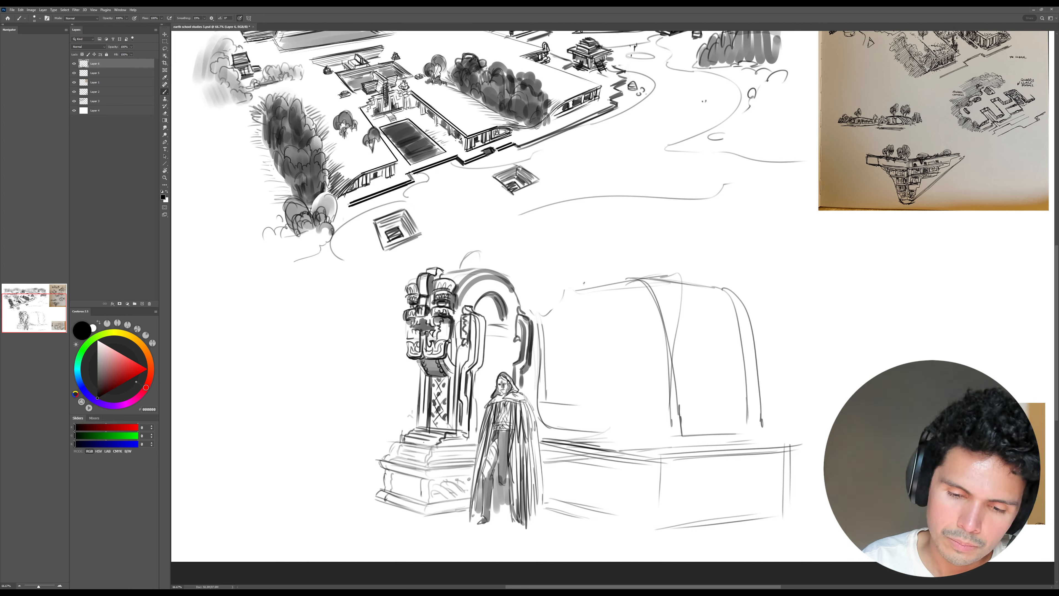
# - Outline the arch with darker curved lines and add small carved marks along its upper rim beside the mask
pyautogui.moveTo(470, 306)
pyautogui.mouseDown()
pyautogui.moveTo(499, 288)
pyautogui.moveTo(513, 320)
pyautogui.moveTo(465, 303)
pyautogui.moveTo(478, 285)
pyautogui.moveTo(518, 301)
pyautogui.mouseUp()
pyautogui.moveTo(454, 284); pyautogui.dragTo(475, 269)
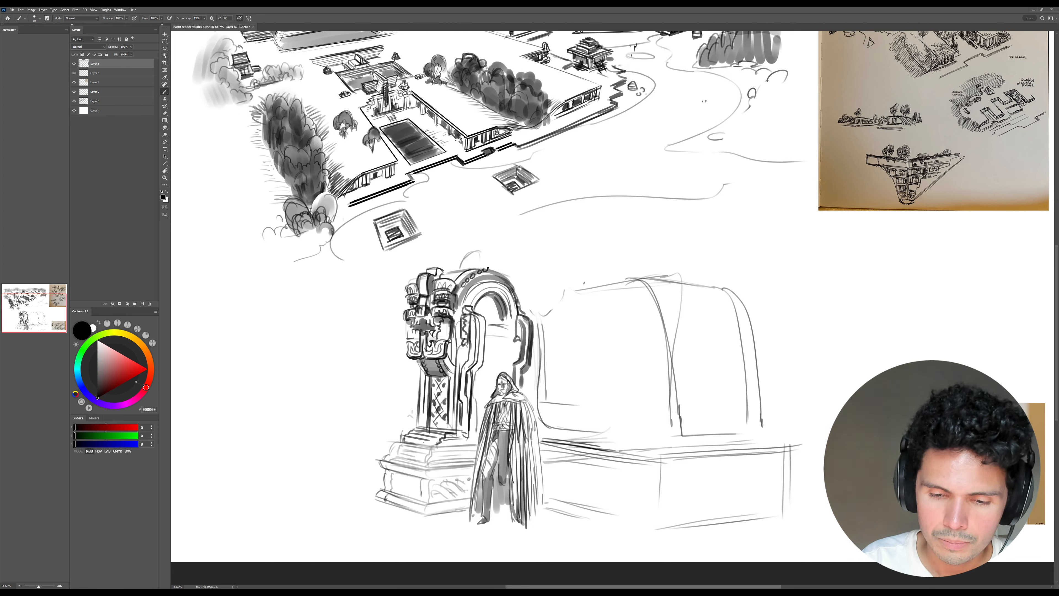
pyautogui.moveTo(459, 293)
pyautogui.mouseDown()
pyautogui.moveTo(496, 273)
pyautogui.moveTo(480, 283)
pyautogui.moveTo(455, 272)
pyautogui.mouseUp()
pyautogui.moveTo(730, 281); pyautogui.dragTo(723, 271)
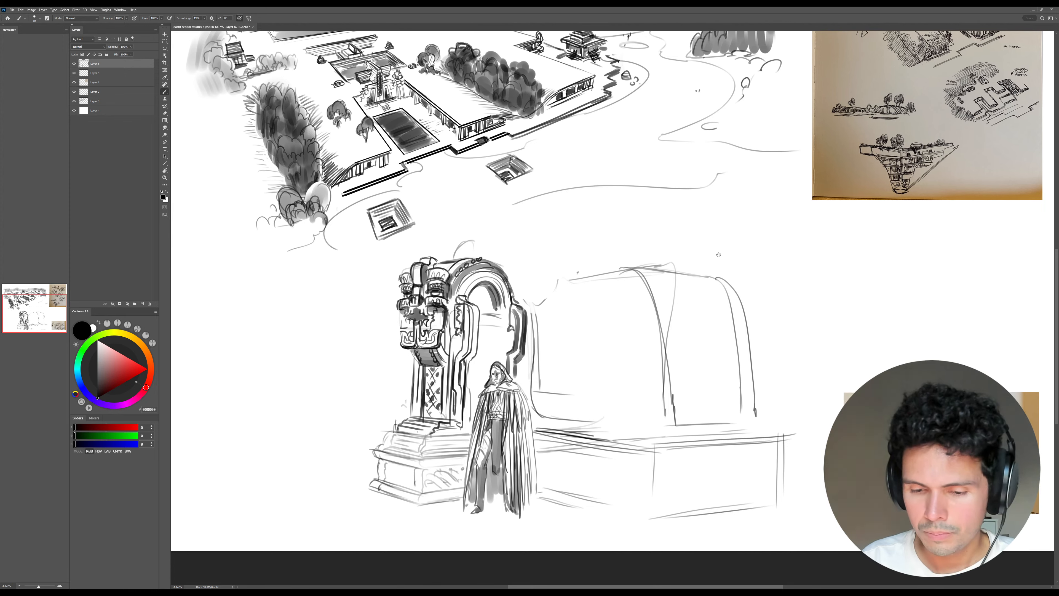
# - Shade the doorway interior grey with a large soft brush, making the recess under the inner arch darker
pyautogui.press(']')
pyautogui.press(']')
pyautogui.press(']')
pyautogui.press(']')
pyautogui.press(']')
pyautogui.press(']')
pyautogui.press(']')
pyautogui.press(']')
pyautogui.press(']')
pyautogui.press(']')
pyautogui.press(']')
pyautogui.press(']')
pyautogui.press(']')
pyautogui.press(']')
pyautogui.moveTo(476, 297)
pyautogui.mouseDown()
pyautogui.moveTo(492, 323)
pyautogui.moveTo(505, 311)
pyautogui.moveTo(472, 379)
pyautogui.moveTo(476, 397)
pyautogui.moveTo(485, 350)
pyautogui.moveTo(497, 348)
pyautogui.moveTo(509, 311)
pyautogui.moveTo(497, 323)
pyautogui.moveTo(490, 267)
pyautogui.mouseUp()
pyautogui.press(']')
pyautogui.press(']')
pyautogui.press('[')
pyautogui.press('[')
pyautogui.press('[')
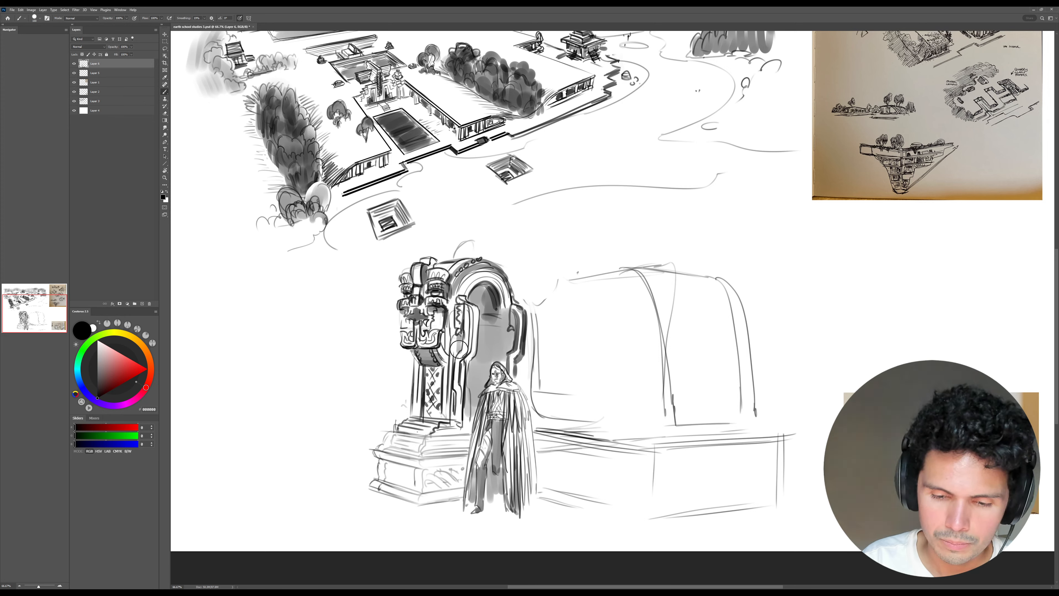
# - Erase part of the heavy outer edge of the doorway's far jamb and draw a narrow pillar with thin vertical lines beside it
pyautogui.press('[')
pyautogui.press('[')
pyautogui.press('[')
pyautogui.press('[')
pyautogui.press('[')
pyautogui.press('e')
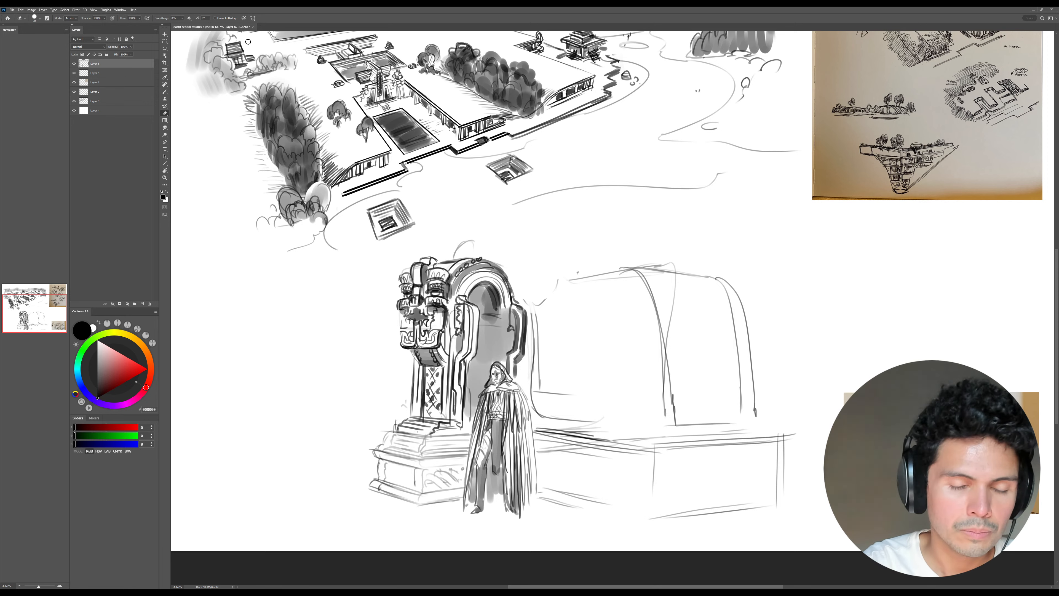
pyautogui.moveTo(523, 310)
pyautogui.mouseDown()
pyautogui.moveTo(522, 343)
pyautogui.moveTo(524, 322)
pyautogui.moveTo(526, 332)
pyautogui.mouseUp()
pyautogui.press('b')
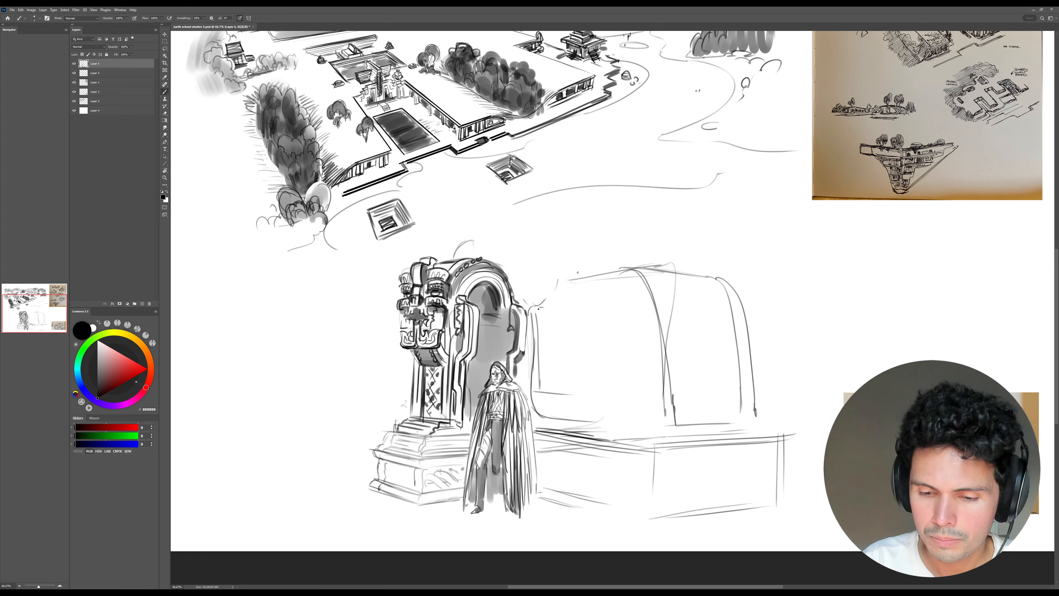
pyautogui.moveTo(528, 315); pyautogui.dragTo(535, 352)
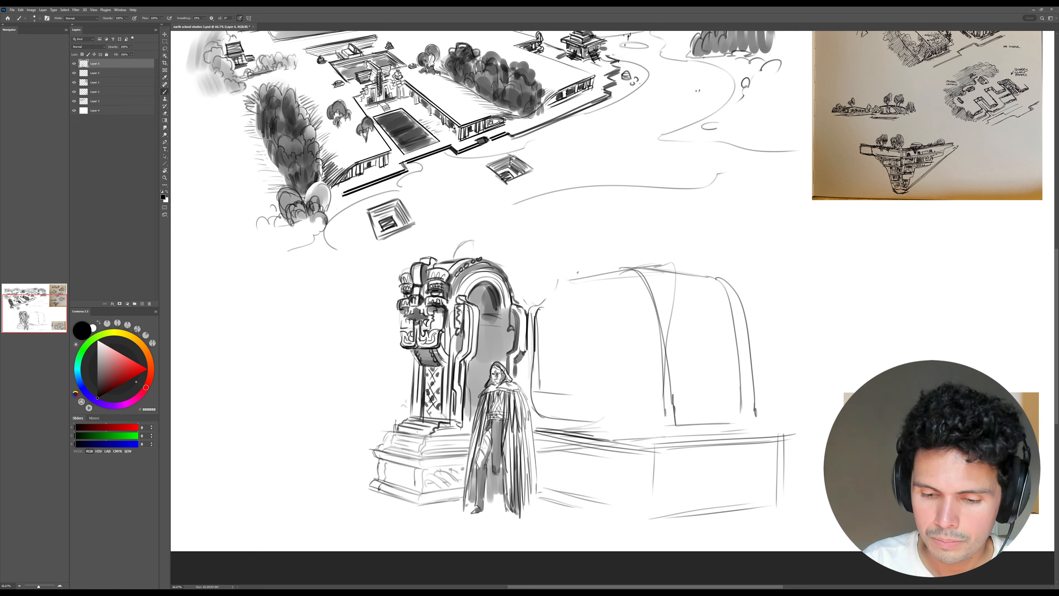
pyautogui.moveTo(542, 312); pyautogui.dragTo(539, 337)
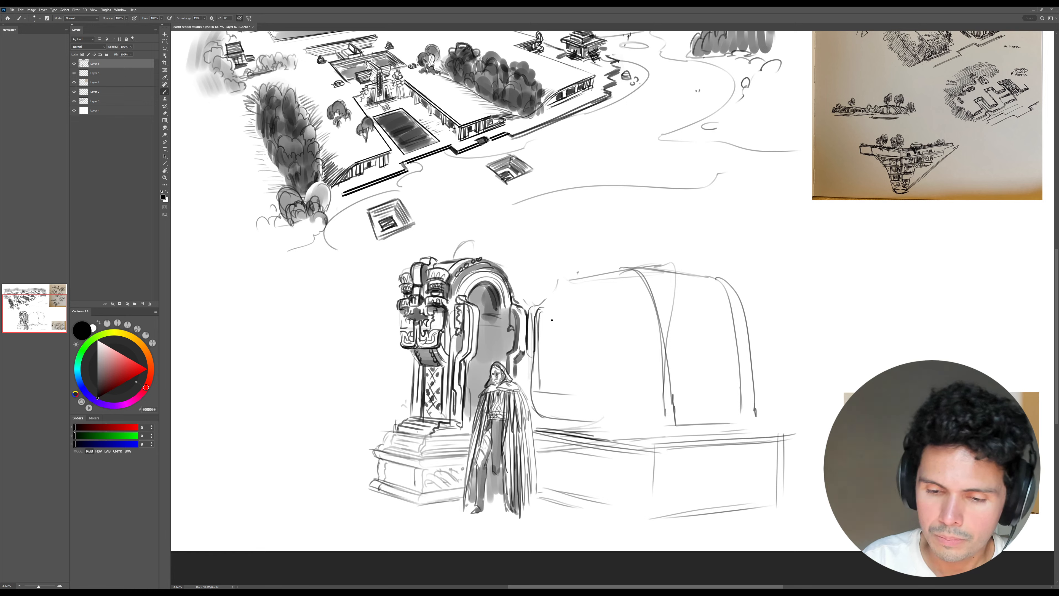
# - Draw an oval medallion with a simple face on top of the narrow pillar, crowned by a smaller oval and flanked by small curls
pyautogui.moveTo(515, 297)
pyautogui.mouseDown()
pyautogui.moveTo(512, 295)
pyautogui.moveTo(538, 286)
pyautogui.moveTo(520, 249)
pyautogui.mouseUp()
pyautogui.moveTo(526, 232)
pyautogui.mouseDown()
pyautogui.moveTo(521, 291)
pyautogui.moveTo(531, 235)
pyautogui.moveTo(535, 289)
pyautogui.moveTo(524, 224)
pyautogui.moveTo(539, 259)
pyautogui.moveTo(521, 282)
pyautogui.moveTo(522, 240)
pyautogui.moveTo(511, 282)
pyautogui.moveTo(536, 217)
pyautogui.moveTo(528, 203)
pyautogui.moveTo(521, 230)
pyautogui.mouseUp()
pyautogui.hotkey('ctrl', 'z')
pyautogui.press('[')
pyautogui.moveTo(534, 230); pyautogui.dragTo(535, 222)
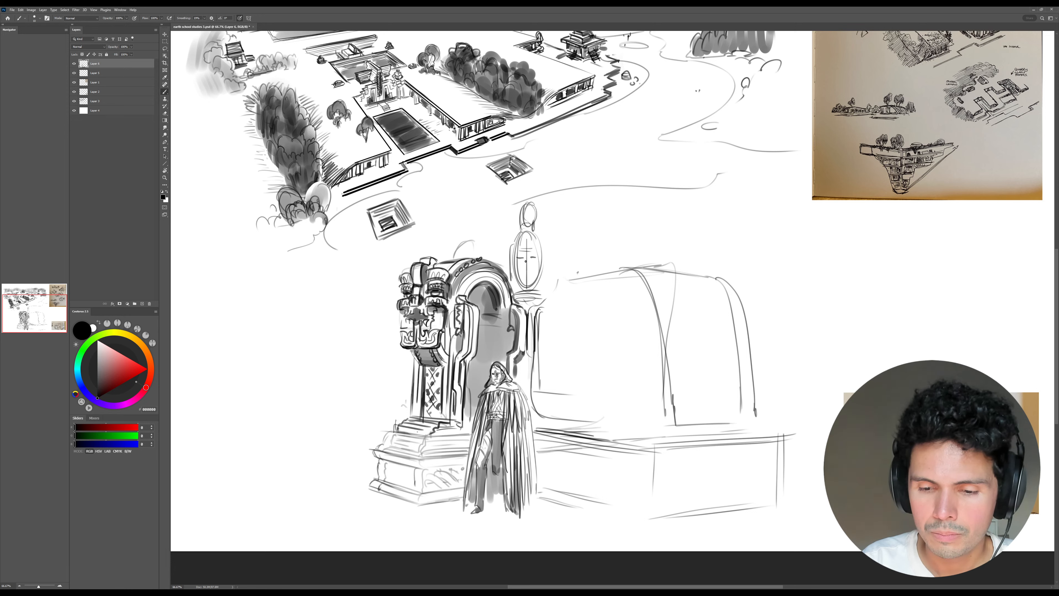
pyautogui.moveTo(524, 270)
pyautogui.mouseDown()
pyautogui.moveTo(521, 245)
pyautogui.moveTo(494, 259)
pyautogui.moveTo(546, 276)
pyautogui.mouseUp()
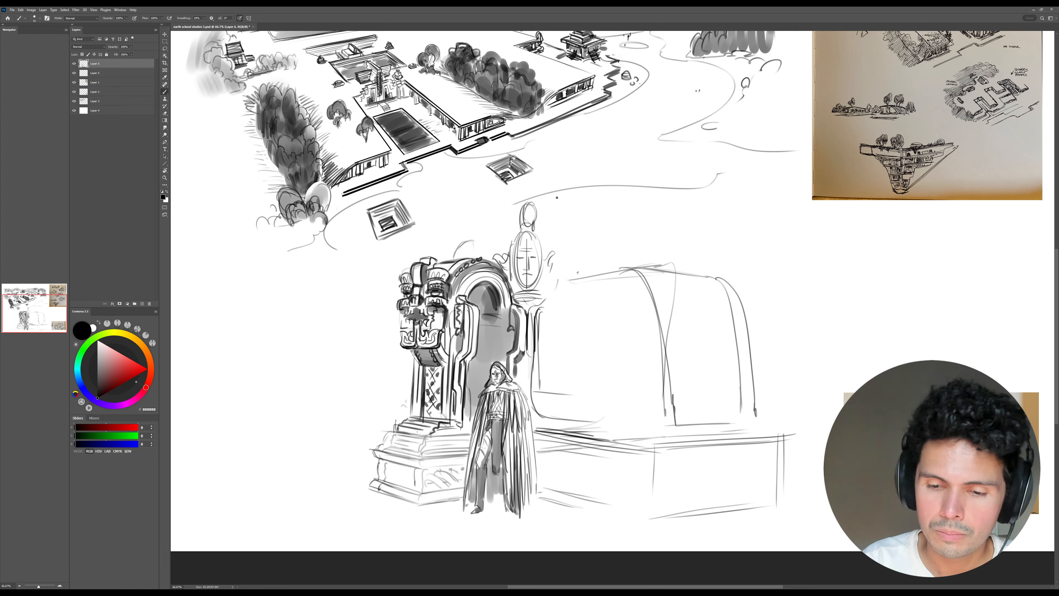
# - Frame the oval face with curled horns and scrolls, and sketch a faint matching ornament above the arch and a curved roof edge
pyautogui.moveTo(466, 230)
pyautogui.mouseDown()
pyautogui.moveTo(471, 239)
pyautogui.moveTo(460, 232)
pyautogui.moveTo(542, 197)
pyautogui.mouseUp()
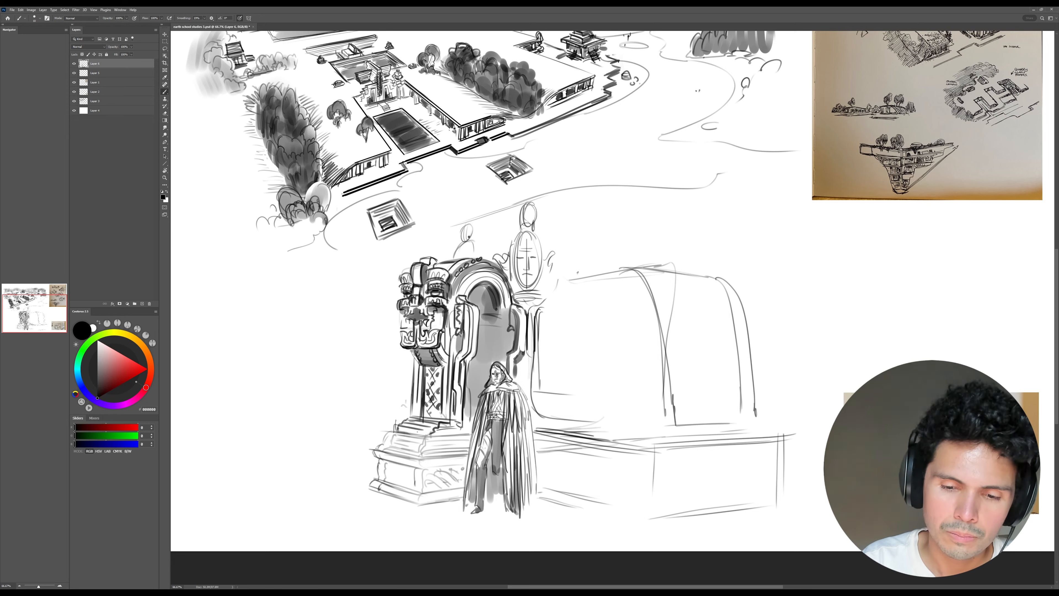
pyautogui.moveTo(513, 241)
pyautogui.mouseDown()
pyautogui.moveTo(555, 226)
pyautogui.moveTo(544, 253)
pyautogui.mouseUp()
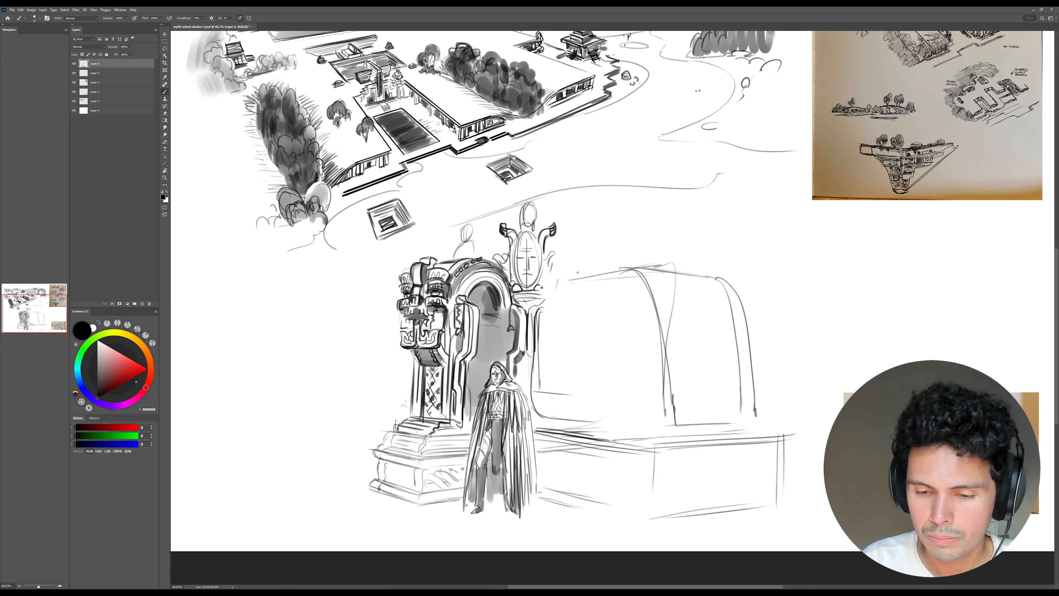
pyautogui.moveTo(547, 285)
pyautogui.mouseDown()
pyautogui.moveTo(566, 266)
pyautogui.moveTo(613, 257)
pyautogui.mouseUp()
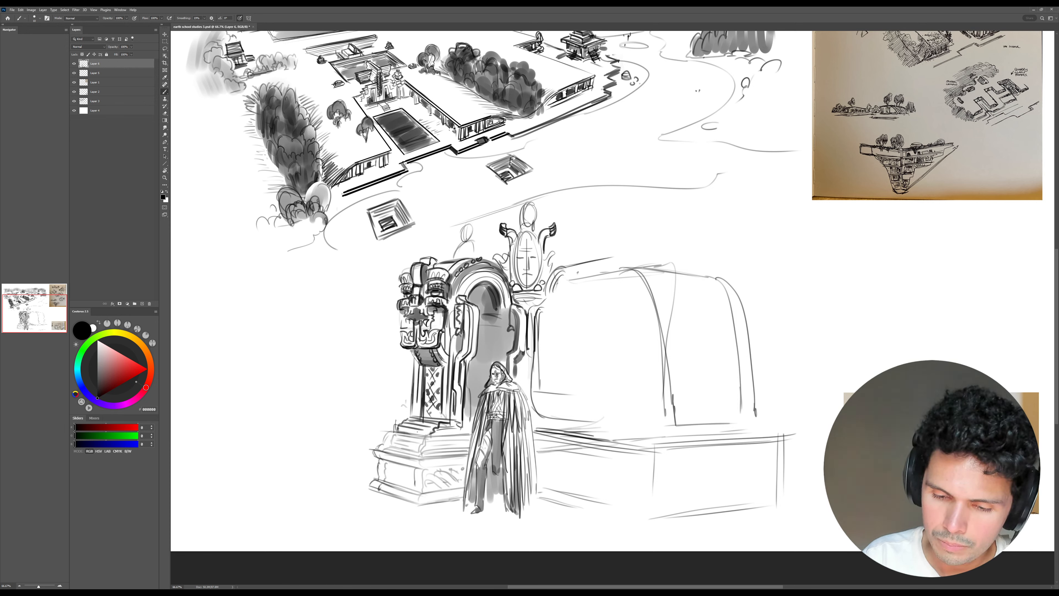
# - Sketch overlapping circles and a large curling scroll with a scalloped centre across the lower side wall of the rounded structure
pyautogui.moveTo(528, 349); pyautogui.dragTo(537, 358)
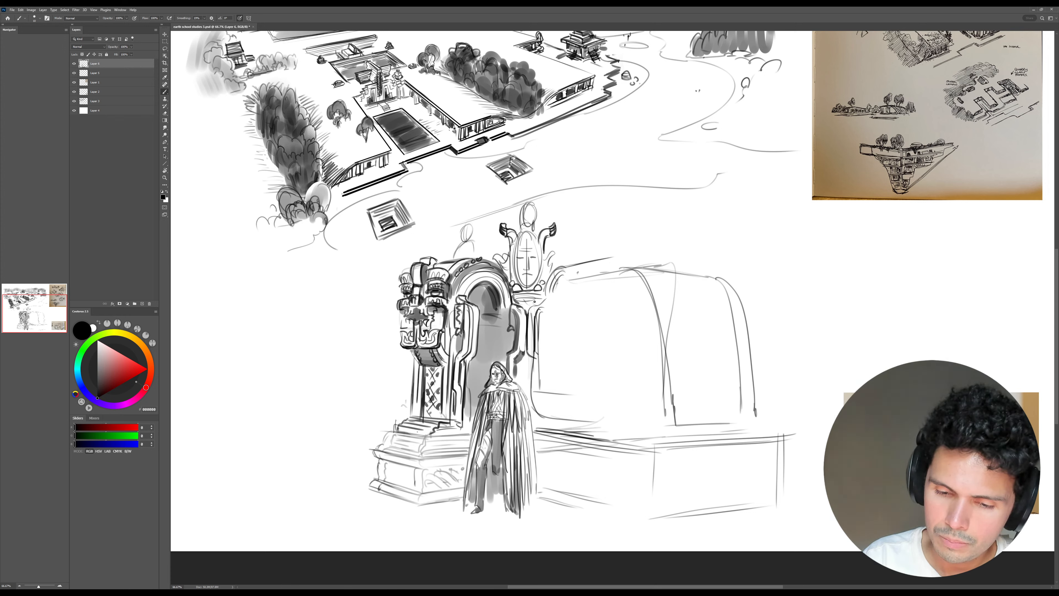
pyautogui.moveTo(524, 377)
pyautogui.mouseDown()
pyautogui.moveTo(547, 364)
pyautogui.moveTo(565, 398)
pyautogui.moveTo(550, 408)
pyautogui.mouseUp()
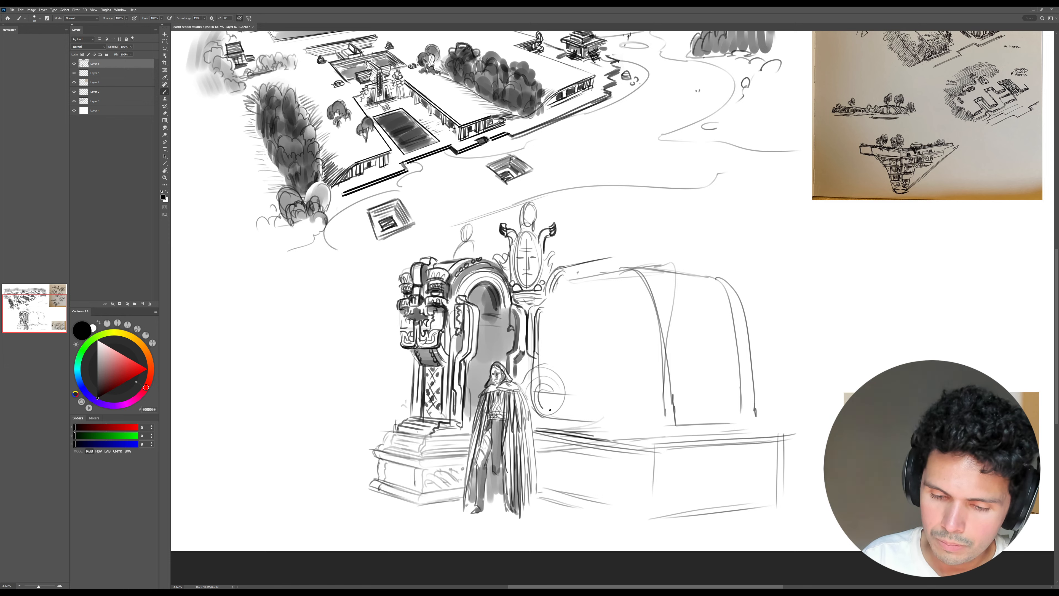
pyautogui.moveTo(549, 370)
pyautogui.mouseDown()
pyautogui.moveTo(628, 342)
pyautogui.moveTo(649, 413)
pyautogui.mouseUp()
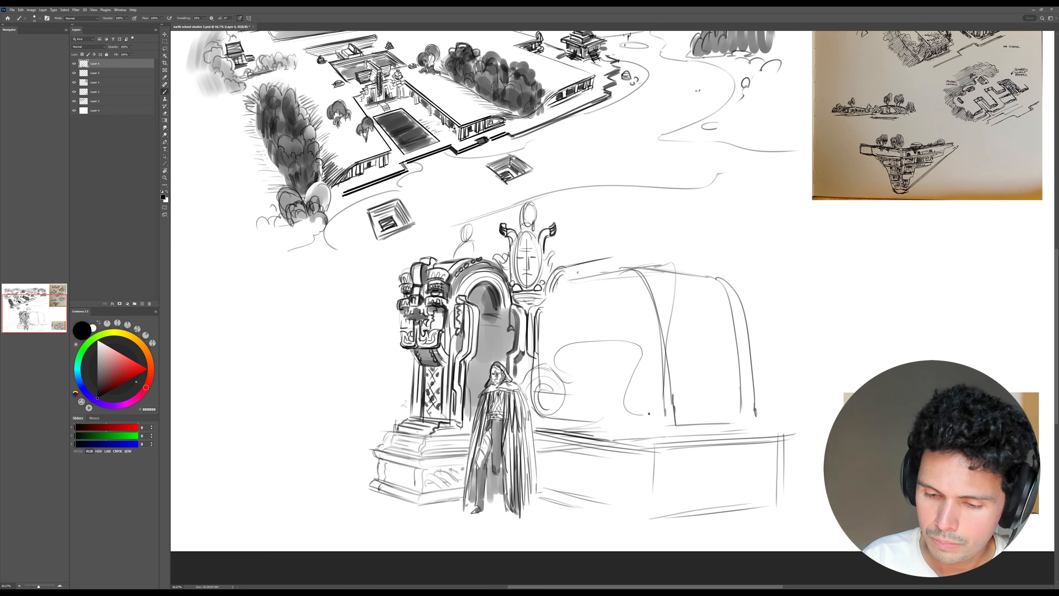
pyautogui.moveTo(569, 384)
pyautogui.mouseDown()
pyautogui.moveTo(572, 358)
pyautogui.moveTo(624, 362)
pyautogui.moveTo(634, 424)
pyautogui.mouseUp()
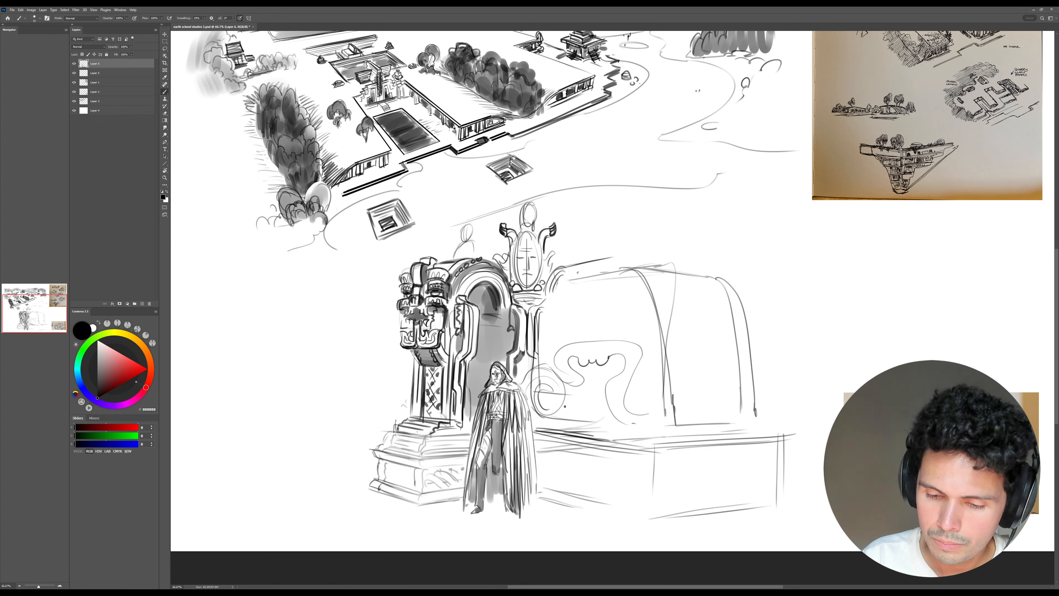
pyautogui.moveTo(569, 404); pyautogui.dragTo(558, 417)
pyautogui.moveTo(574, 387)
pyautogui.mouseDown()
pyautogui.moveTo(572, 412)
pyautogui.moveTo(645, 431)
pyautogui.mouseUp()
pyautogui.moveTo(550, 421); pyautogui.dragTo(601, 428)
pyautogui.moveTo(627, 344)
pyautogui.mouseDown()
pyautogui.moveTo(646, 346)
pyautogui.moveTo(649, 374)
pyautogui.moveTo(634, 399)
pyautogui.moveTo(660, 408)
pyautogui.moveTo(662, 427)
pyautogui.moveTo(649, 423)
pyautogui.moveTo(663, 426)
pyautogui.mouseUp()
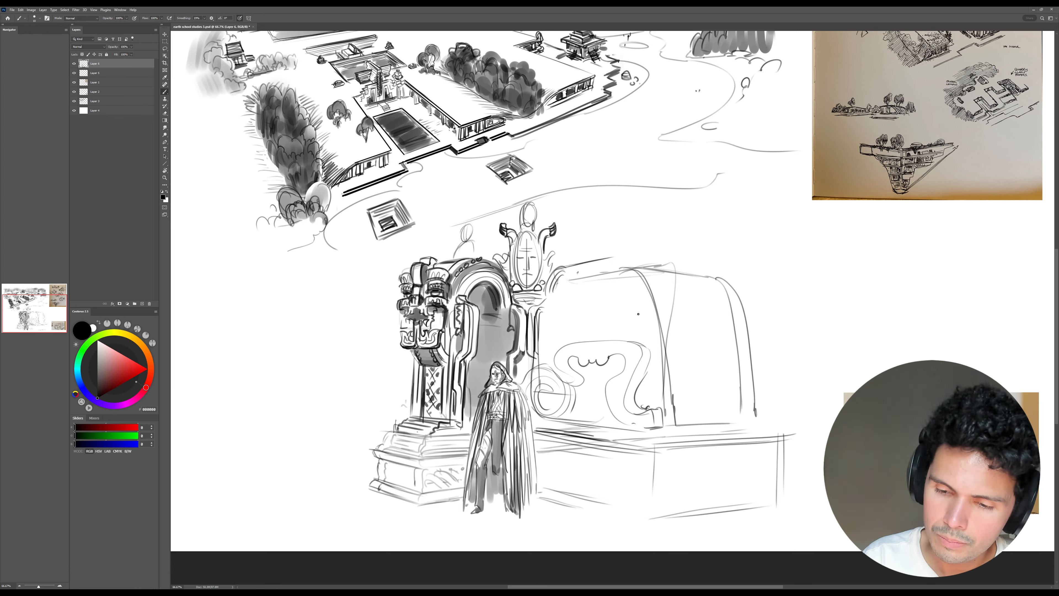
# - Outline an inner border along the side wall's upper and far edges, with small notches, and reinforce the vault's corner line
pyautogui.moveTo(568, 292)
pyautogui.mouseDown()
pyautogui.moveTo(605, 284)
pyautogui.moveTo(635, 295)
pyautogui.moveTo(636, 336)
pyautogui.mouseUp()
pyautogui.moveTo(646, 374); pyautogui.dragTo(650, 395)
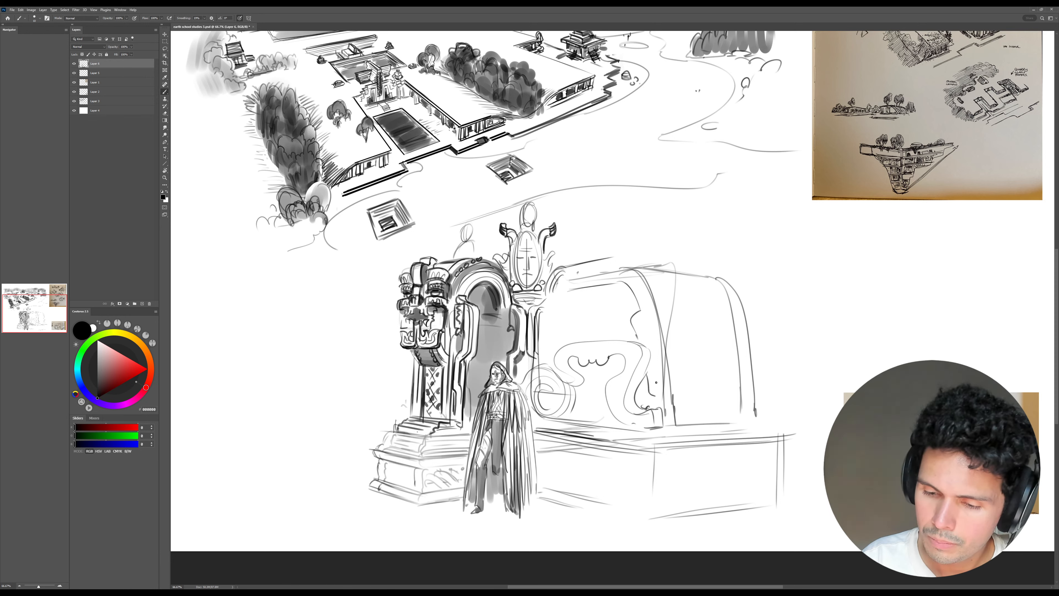
pyautogui.moveTo(649, 320)
pyautogui.mouseDown()
pyautogui.moveTo(654, 383)
pyautogui.moveTo(649, 321)
pyautogui.moveTo(662, 382)
pyautogui.mouseUp()
pyautogui.moveTo(655, 282)
pyautogui.mouseDown()
pyautogui.moveTo(684, 404)
pyautogui.moveTo(682, 394)
pyautogui.mouseUp()
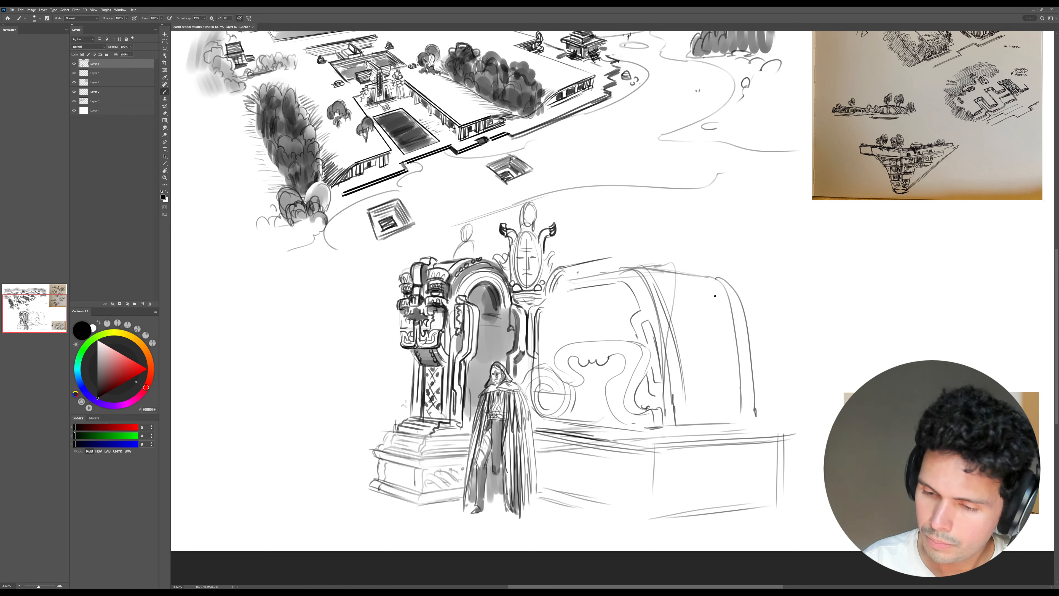
# - Reinforce the front face's outer curve and base lines, and add faint inner panel lines and a small curve outside its far edge
pyautogui.moveTo(714, 277)
pyautogui.mouseDown()
pyautogui.moveTo(731, 308)
pyautogui.moveTo(749, 417)
pyautogui.mouseUp()
pyautogui.moveTo(685, 429); pyautogui.dragTo(742, 424)
pyautogui.moveTo(685, 428); pyautogui.dragTo(739, 426)
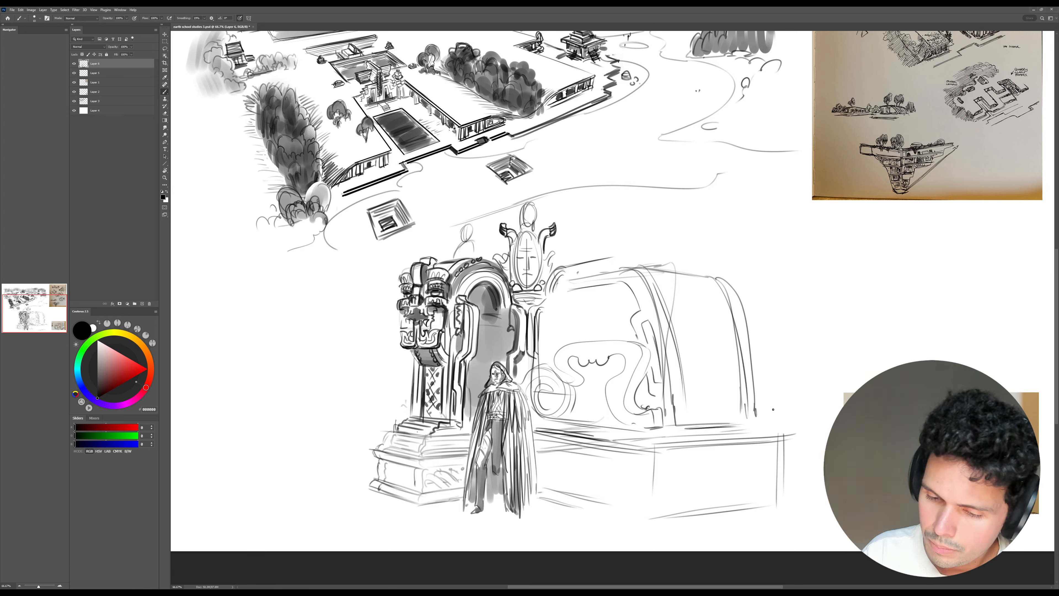
pyautogui.moveTo(758, 379)
pyautogui.mouseDown()
pyautogui.moveTo(773, 417)
pyautogui.moveTo(759, 418)
pyautogui.mouseUp()
pyautogui.moveTo(671, 323)
pyautogui.mouseDown()
pyautogui.moveTo(714, 324)
pyautogui.moveTo(703, 324)
pyautogui.moveTo(703, 386)
pyautogui.moveTo(716, 412)
pyautogui.moveTo(691, 418)
pyautogui.moveTo(751, 413)
pyautogui.mouseUp()
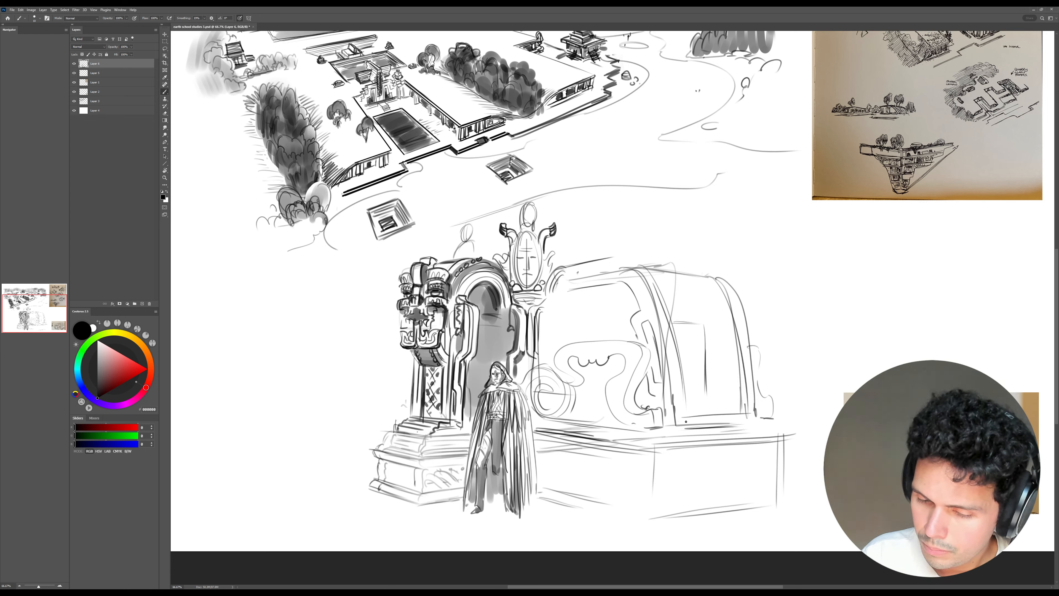
pyautogui.moveTo(679, 423); pyautogui.dragTo(740, 421)
pyautogui.moveTo(689, 415); pyautogui.dragTo(731, 412)
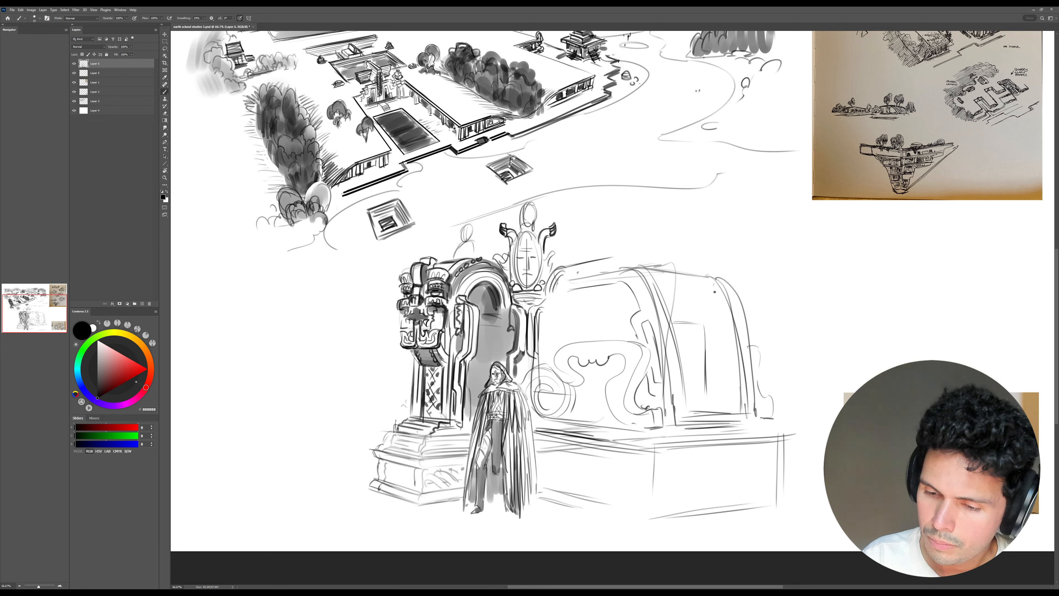
# - Erase the faint panel lines on the structure's front face and draw carved round eyes, brows and a nose there
pyautogui.press('e')
pyautogui.moveTo(686, 321); pyautogui.dragTo(679, 322)
pyautogui.moveTo(705, 390); pyautogui.dragTo(705, 330)
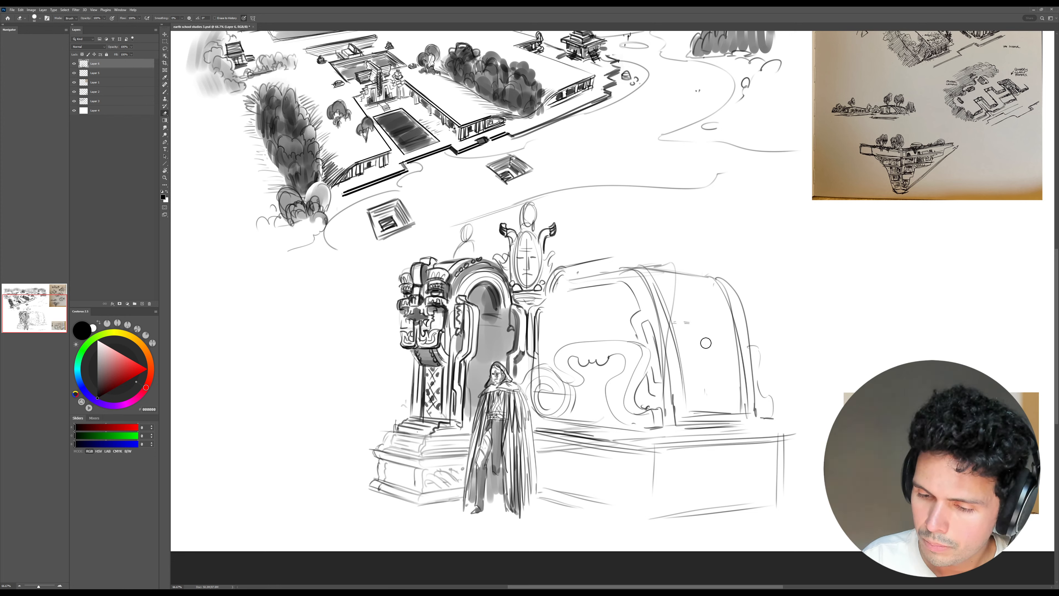
pyautogui.press('b')
pyautogui.moveTo(661, 295)
pyautogui.mouseDown()
pyautogui.moveTo(707, 292)
pyautogui.moveTo(723, 328)
pyautogui.moveTo(686, 319)
pyautogui.moveTo(693, 307)
pyautogui.moveTo(718, 317)
pyautogui.moveTo(724, 306)
pyautogui.moveTo(687, 317)
pyautogui.moveTo(725, 304)
pyautogui.moveTo(719, 292)
pyautogui.moveTo(720, 333)
pyautogui.moveTo(703, 328)
pyautogui.moveTo(738, 333)
pyautogui.mouseUp()
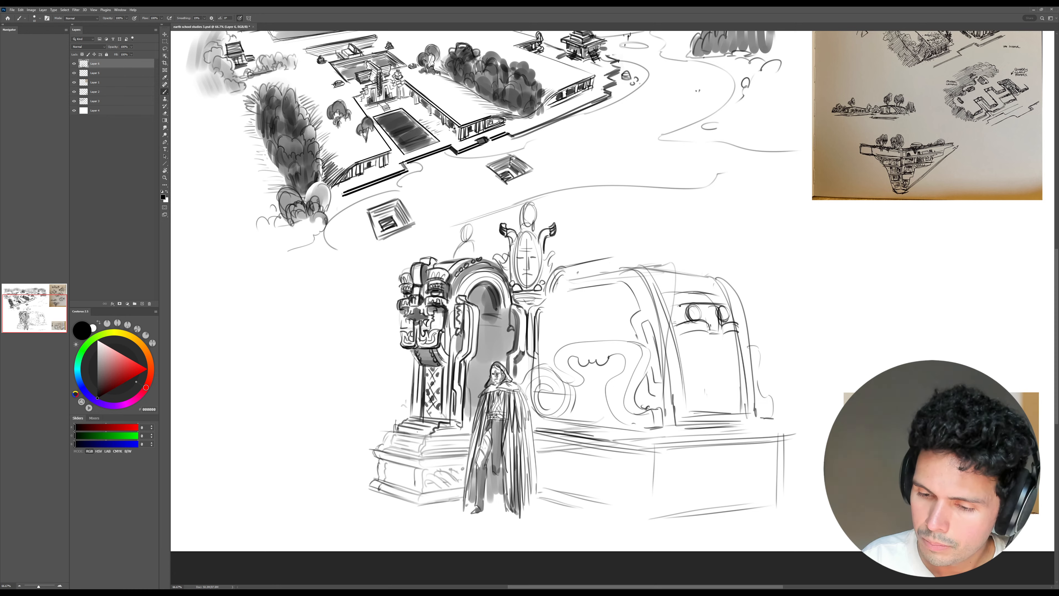
# - Draw a banded ring and a bent cylindrical horn with a round end on the roof above the carved face
pyautogui.moveTo(672, 293); pyautogui.dragTo(714, 285)
pyautogui.moveTo(669, 295); pyautogui.dragTo(709, 284)
pyautogui.moveTo(670, 288); pyautogui.dragTo(706, 279)
pyautogui.moveTo(705, 283)
pyautogui.mouseDown()
pyautogui.moveTo(714, 296)
pyautogui.moveTo(692, 252)
pyautogui.moveTo(704, 281)
pyautogui.moveTo(674, 278)
pyautogui.moveTo(695, 267)
pyautogui.moveTo(705, 243)
pyautogui.moveTo(716, 260)
pyautogui.moveTo(702, 266)
pyautogui.moveTo(716, 264)
pyautogui.mouseUp()
pyautogui.moveTo(717, 256)
pyautogui.mouseDown()
pyautogui.moveTo(713, 243)
pyautogui.moveTo(708, 261)
pyautogui.mouseUp()
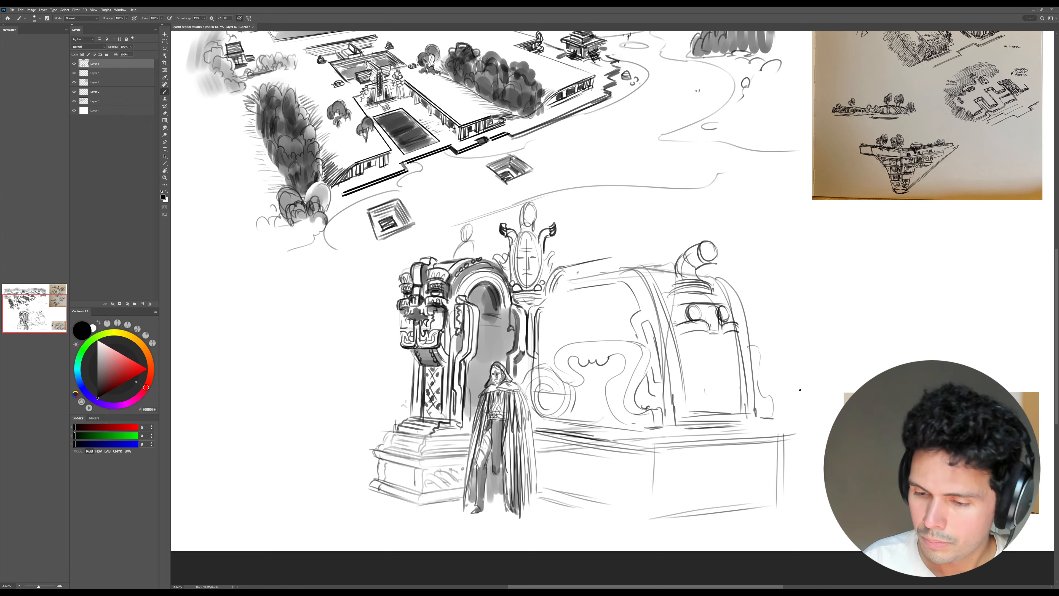
pyautogui.moveTo(804, 418); pyautogui.dragTo(792, 414)
# - Add a mouth below the carved nose, clean up the round eyes and redraw them with darker lids, pupils and brow
pyautogui.moveTo(663, 329)
pyautogui.mouseDown()
pyautogui.moveTo(730, 333)
pyautogui.moveTo(680, 337)
pyautogui.moveTo(711, 332)
pyautogui.moveTo(686, 337)
pyautogui.moveTo(712, 348)
pyautogui.moveTo(707, 323)
pyautogui.mouseUp()
pyautogui.press('e')
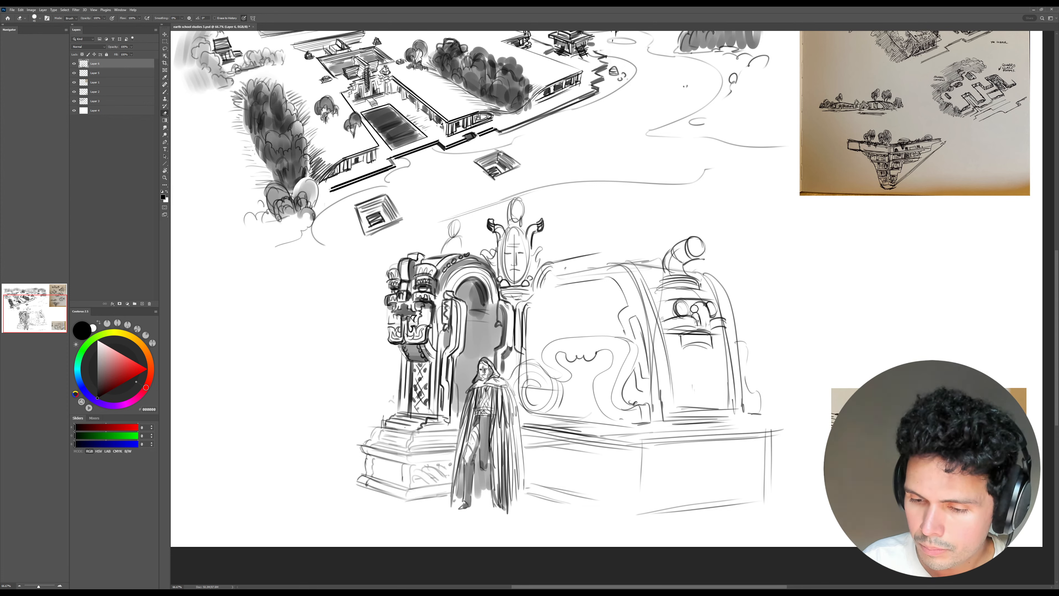
pyautogui.press('b')
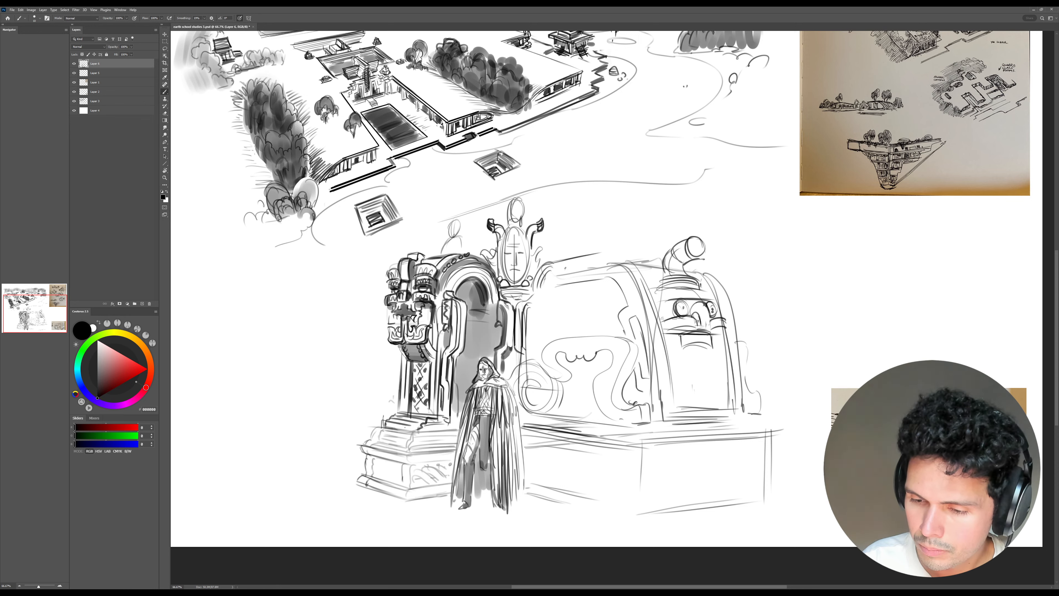
pyautogui.press('e')
pyautogui.moveTo(685, 306); pyautogui.dragTo(711, 308)
pyautogui.press('b')
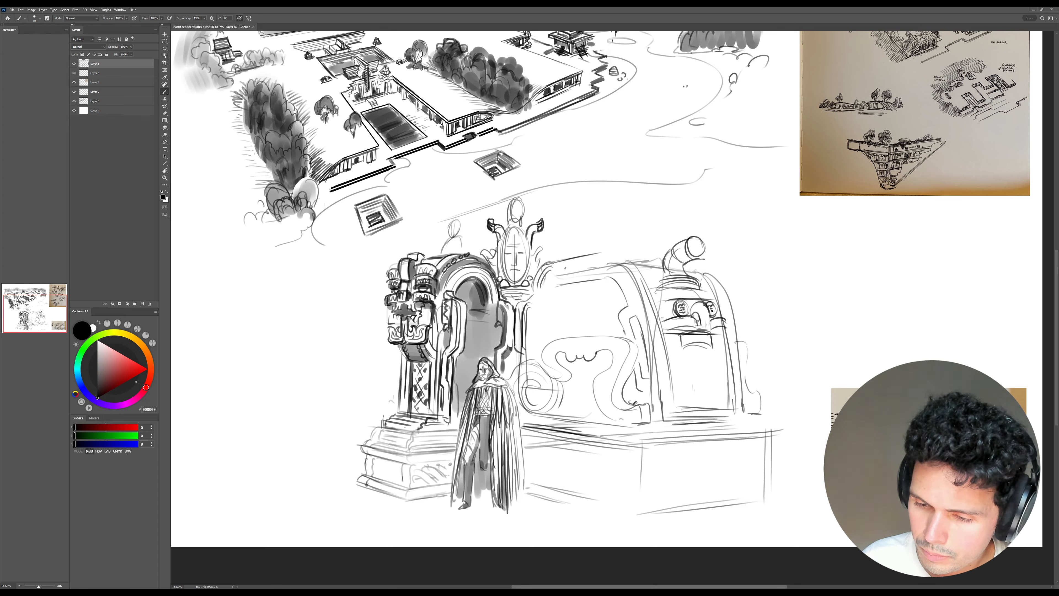
pyautogui.moveTo(661, 304)
pyautogui.mouseDown()
pyautogui.moveTo(719, 301)
pyautogui.moveTo(693, 303)
pyautogui.moveTo(690, 287)
pyautogui.moveTo(722, 290)
pyautogui.moveTo(688, 303)
pyautogui.moveTo(712, 304)
pyautogui.moveTo(664, 297)
pyautogui.mouseUp()
# - Shade the brow, the roof beside the carved face and the underside of the horn with a larger brush
pyautogui.press(']')
pyautogui.press(']')
pyautogui.press(']')
pyautogui.press(']')
pyautogui.press(']')
pyautogui.press(']')
pyautogui.press(']')
pyautogui.press(']')
pyautogui.press(']')
pyautogui.press(']')
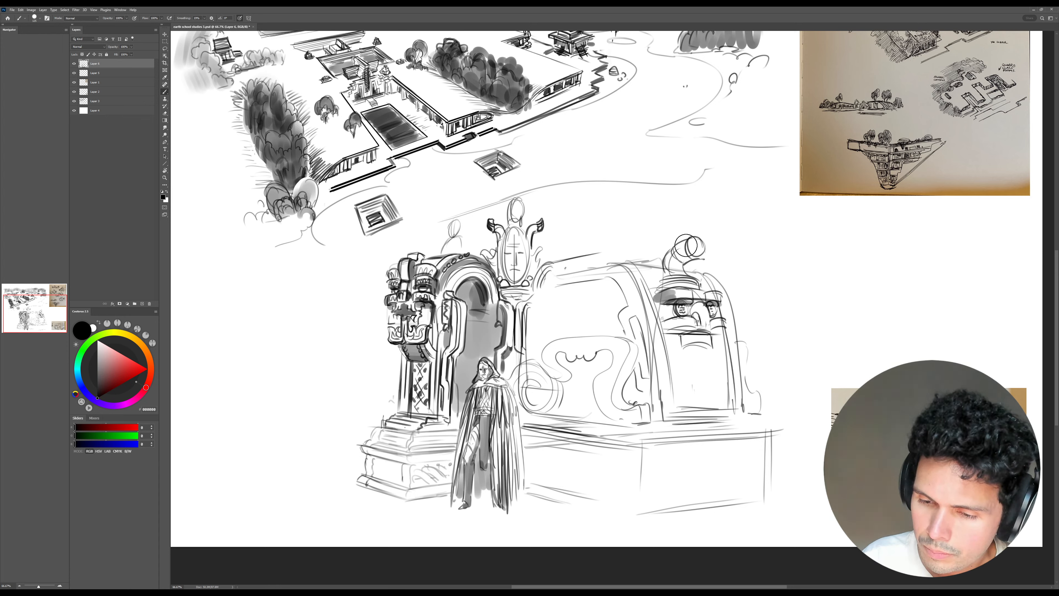
pyautogui.moveTo(685, 245)
pyautogui.mouseDown()
pyautogui.moveTo(674, 277)
pyautogui.moveTo(684, 253)
pyautogui.moveTo(645, 276)
pyautogui.moveTo(704, 286)
pyautogui.mouseUp()
pyautogui.press('[')
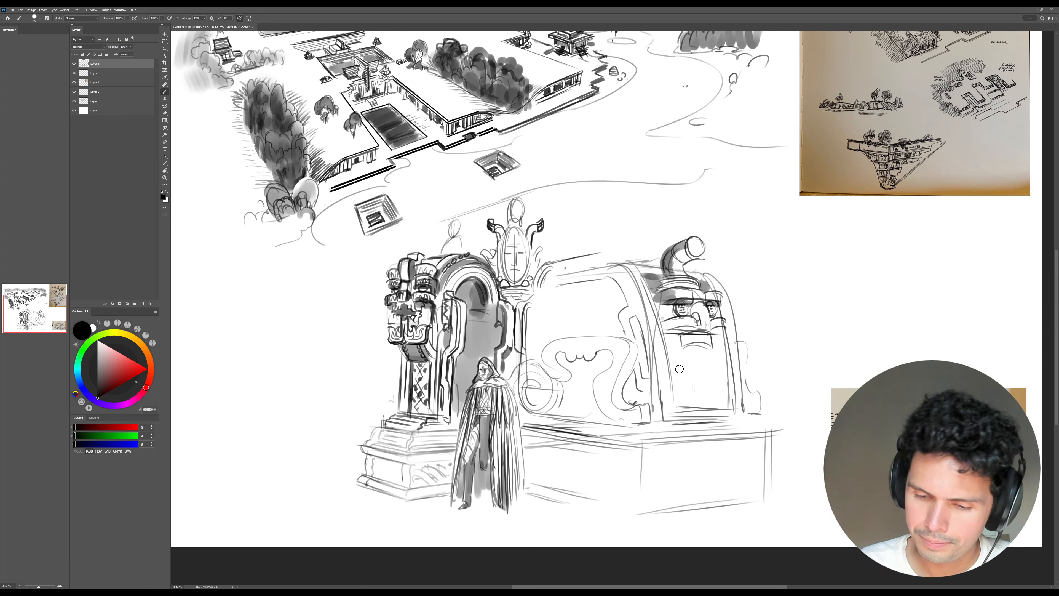
# - With a fine brush, draw a curving inner contour on the side wall and a stepped, hooked bracket beside the narrow pillar
pyautogui.press(']')
pyautogui.press(']')
pyautogui.press(']')
pyautogui.press(']')
pyautogui.press(']')
pyautogui.press(']')
pyautogui.press('[')
pyautogui.press('[')
pyautogui.press('[')
pyautogui.press('[')
pyautogui.press('[')
pyautogui.press('[')
pyautogui.press('[')
pyautogui.press('[')
pyautogui.press('[')
pyautogui.press('[')
pyautogui.press('[')
pyautogui.press('[')
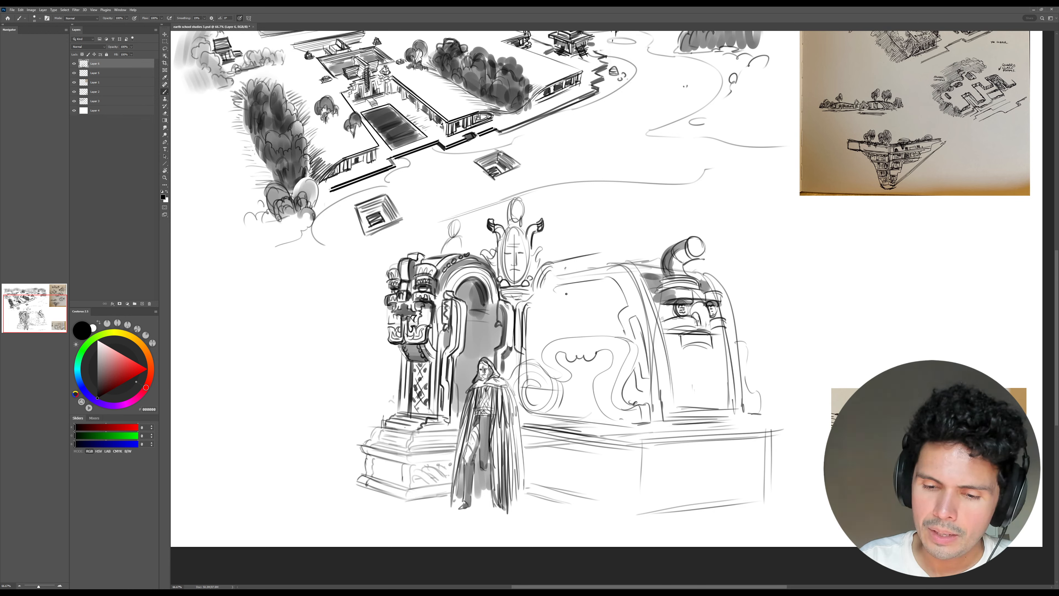
pyautogui.moveTo(557, 286); pyautogui.dragTo(567, 333)
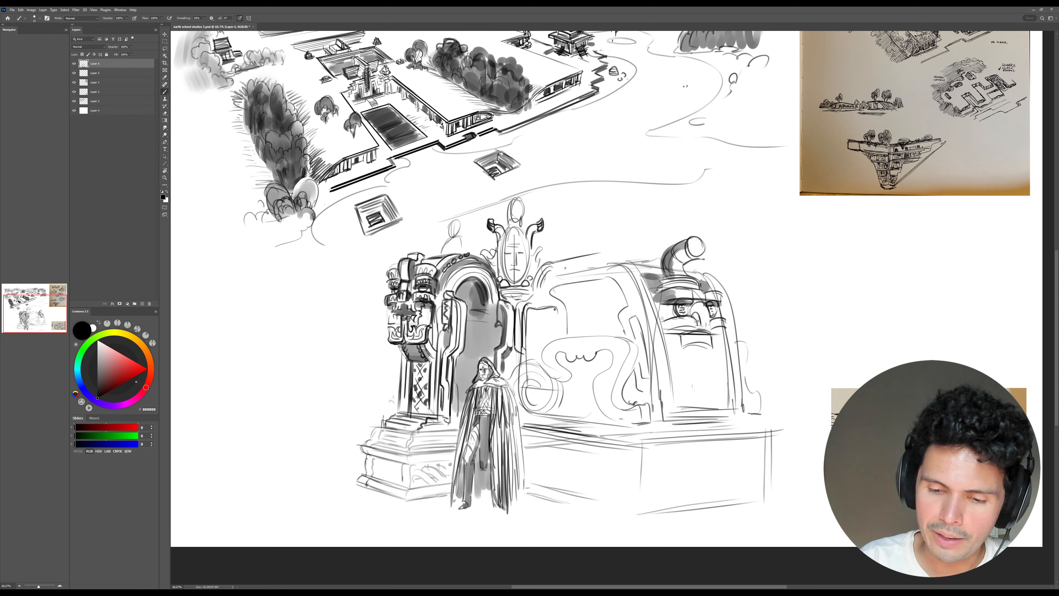
pyautogui.moveTo(557, 310)
pyautogui.mouseDown()
pyautogui.moveTo(557, 333)
pyautogui.moveTo(541, 341)
pyautogui.mouseUp()
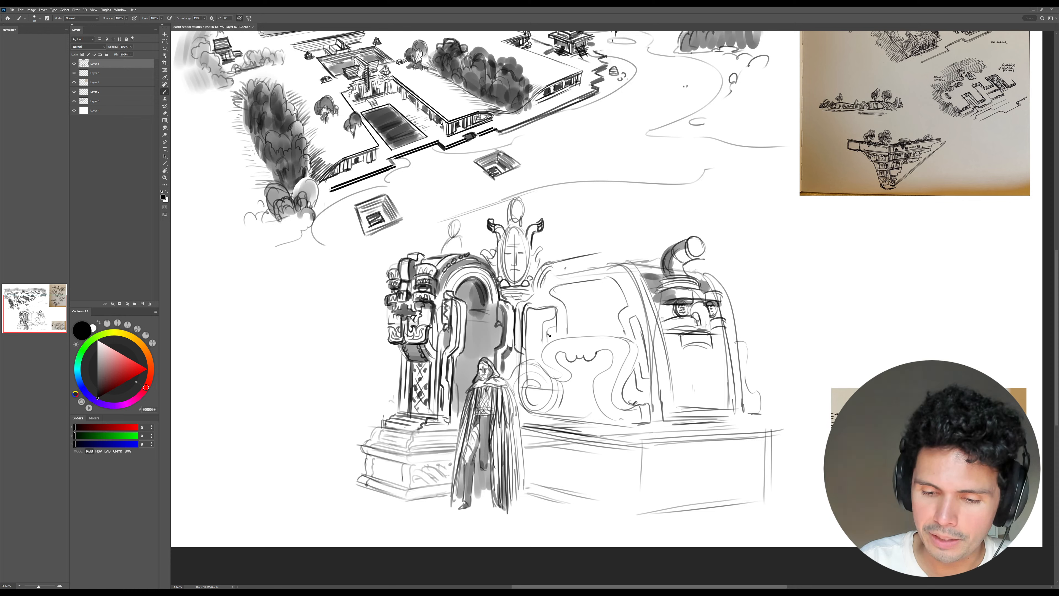
pyautogui.moveTo(554, 326); pyautogui.dragTo(547, 336)
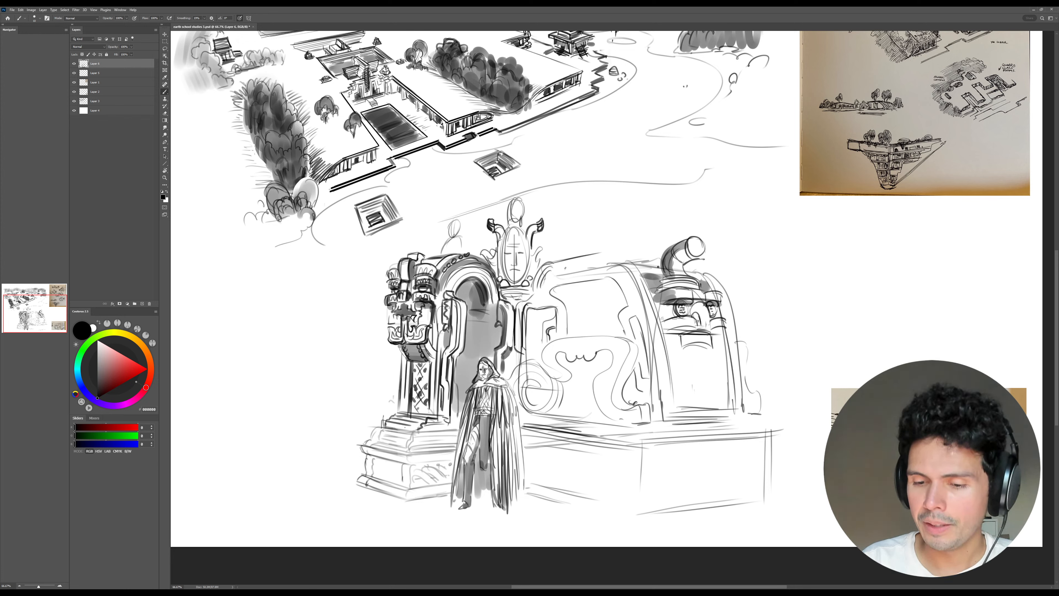
# - Double the upper edge line of the side wall's inner panel and thicken the contours of the curling scroll and its scalloped centre
pyautogui.press(']')
pyautogui.press(']')
pyautogui.press('[')
pyautogui.press('[')
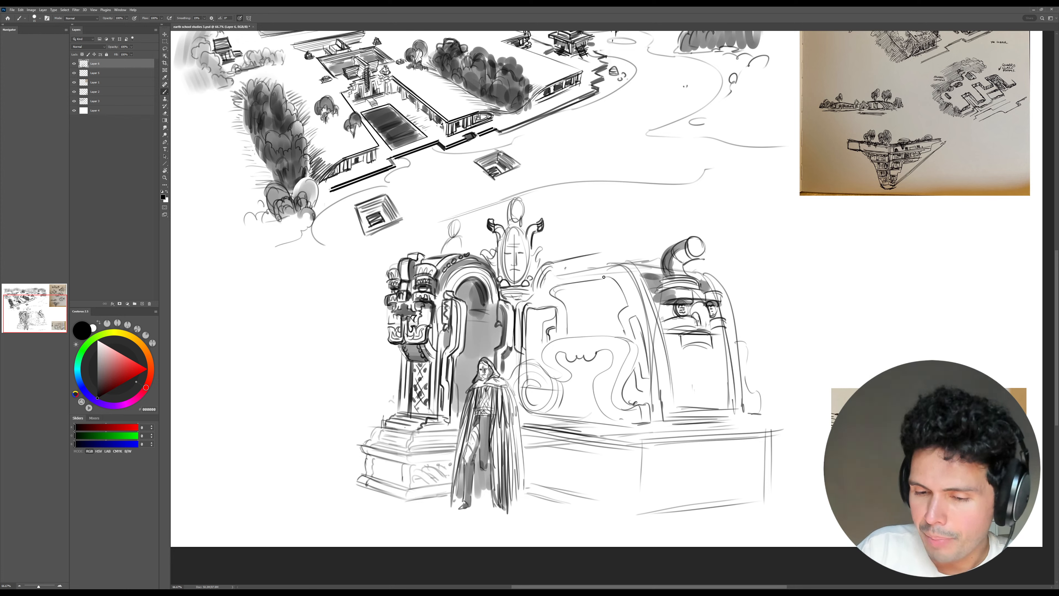
pyautogui.moveTo(558, 291); pyautogui.dragTo(606, 284)
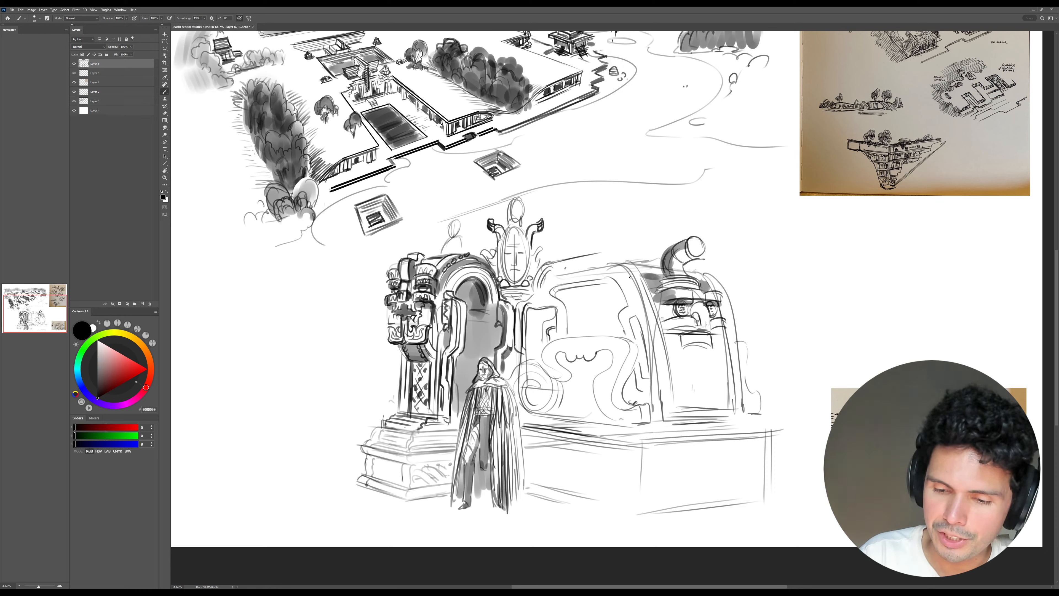
pyautogui.moveTo(609, 277); pyautogui.dragTo(651, 373)
pyautogui.hotkey('ctrl', 'z')
pyautogui.moveTo(621, 339)
pyautogui.mouseDown()
pyautogui.moveTo(636, 368)
pyautogui.moveTo(663, 320)
pyautogui.moveTo(669, 337)
pyautogui.moveTo(639, 347)
pyautogui.moveTo(636, 360)
pyautogui.moveTo(624, 340)
pyautogui.moveTo(608, 403)
pyautogui.mouseUp()
pyautogui.moveTo(638, 363); pyautogui.dragTo(627, 399)
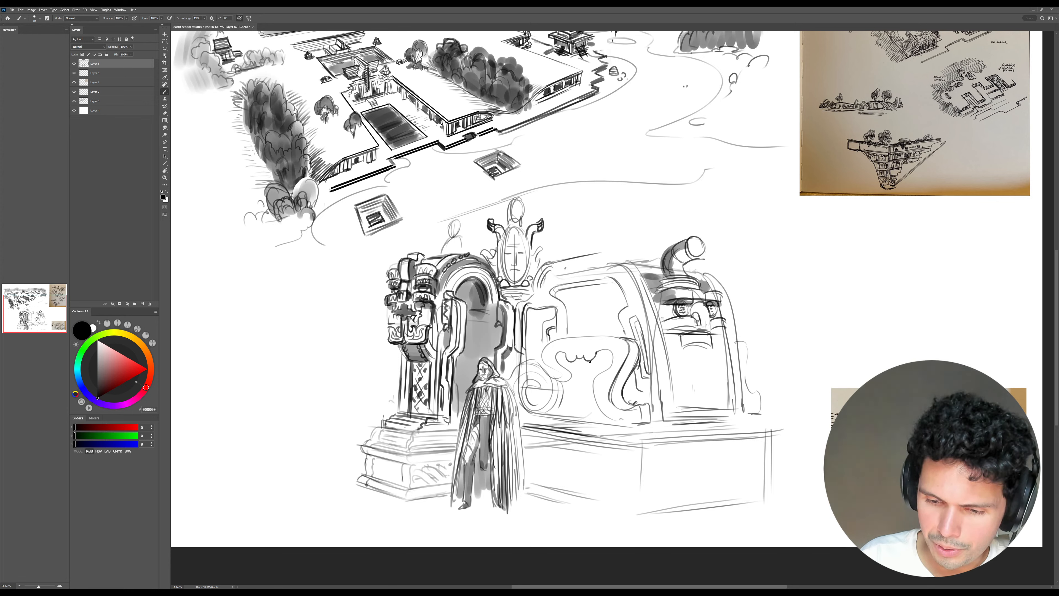
pyautogui.moveTo(599, 360)
pyautogui.mouseDown()
pyautogui.moveTo(605, 352)
pyautogui.moveTo(577, 383)
pyautogui.mouseUp()
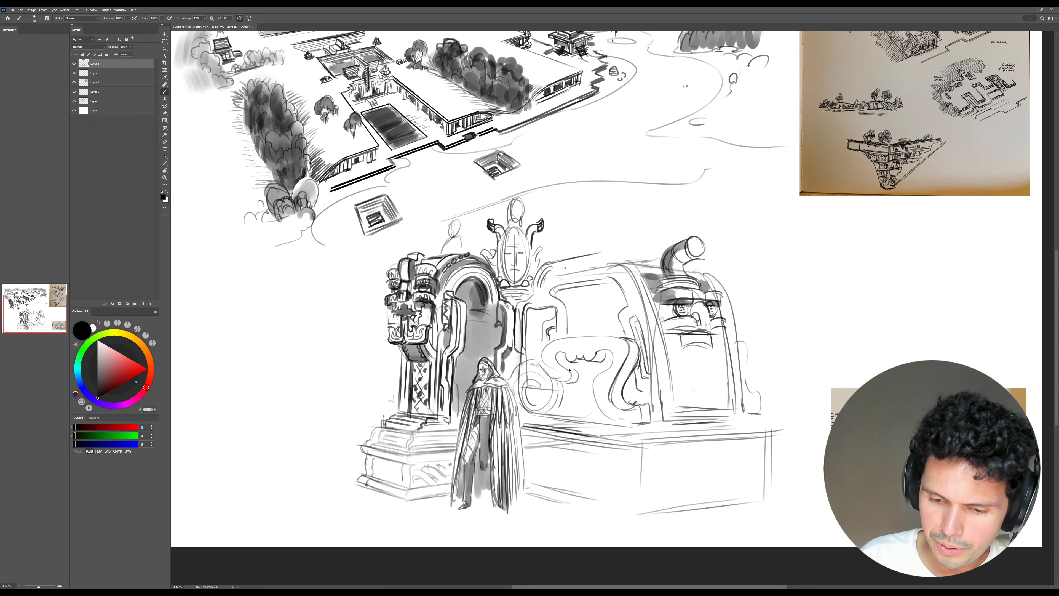
# - Define the rectangular base's lower and upper edges with straight lines using the Line tool
pyautogui.moveTo(775, 275); pyautogui.dragTo(759, 283)
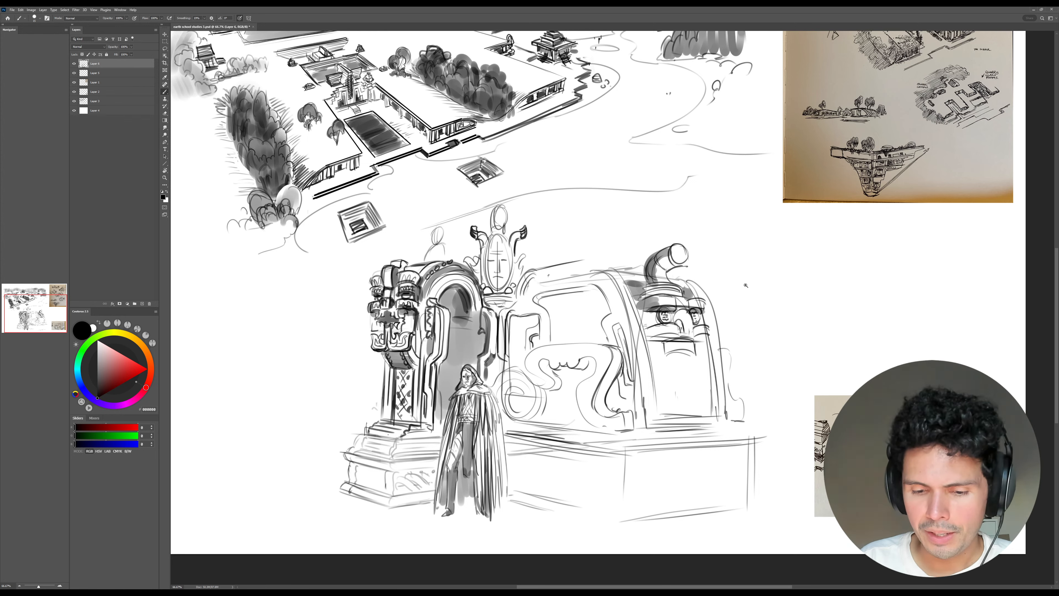
pyautogui.moveTo(745, 285); pyautogui.dragTo(719, 319)
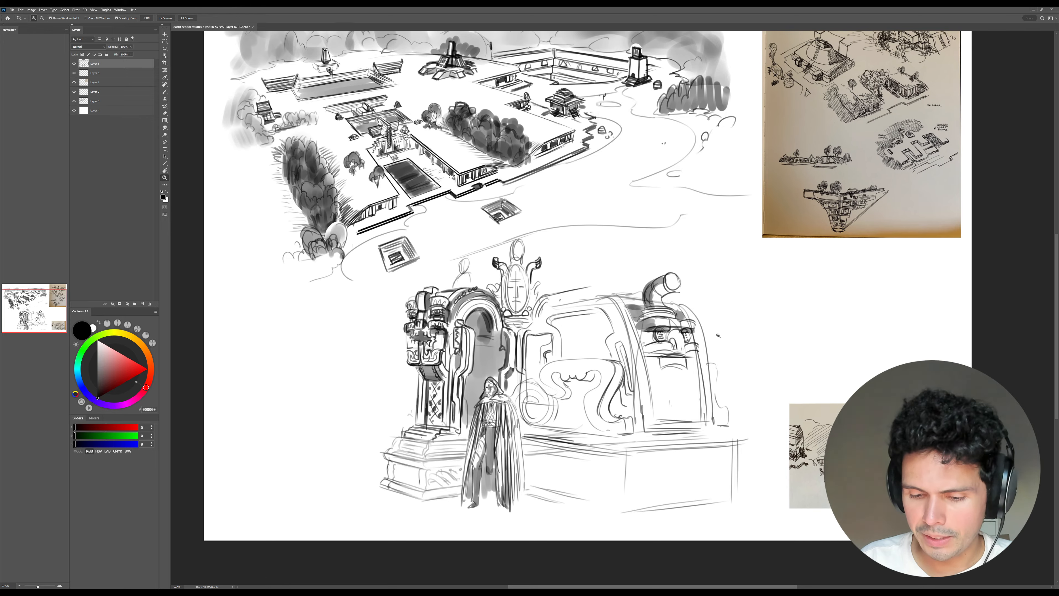
pyautogui.click(718, 335)
pyautogui.press('u')
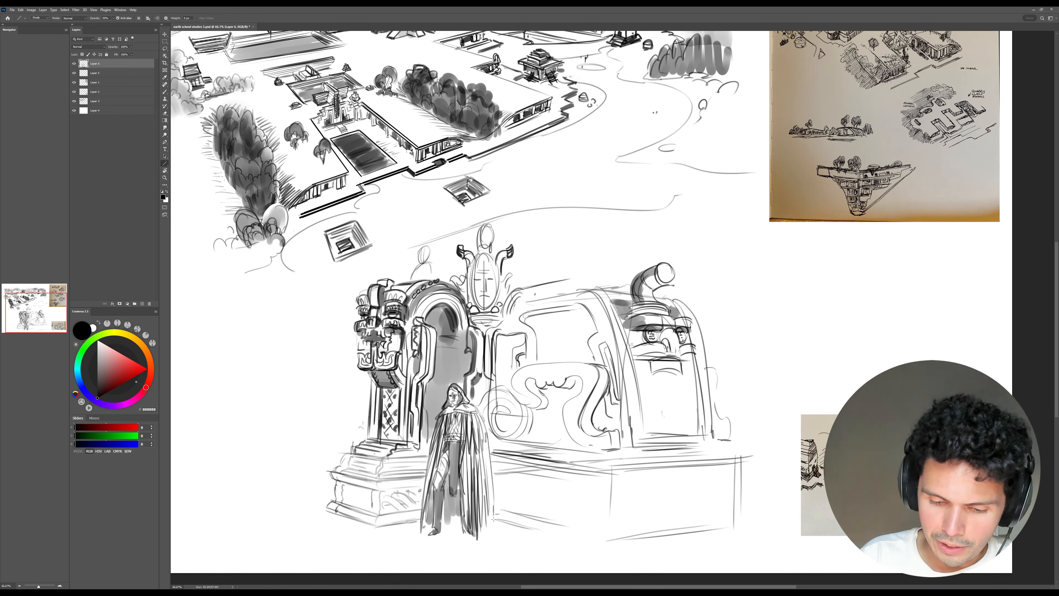
pyautogui.moveTo(494, 518)
pyautogui.mouseDown()
pyautogui.moveTo(612, 550)
pyautogui.moveTo(757, 525)
pyautogui.mouseUp()
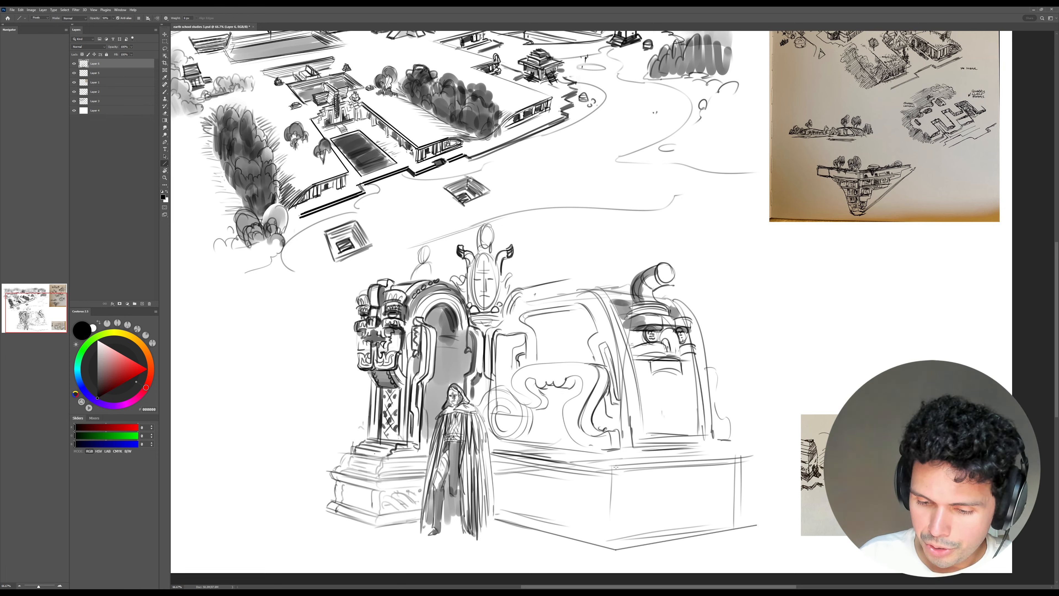
pyautogui.moveTo(612, 466); pyautogui.dragTo(751, 451)
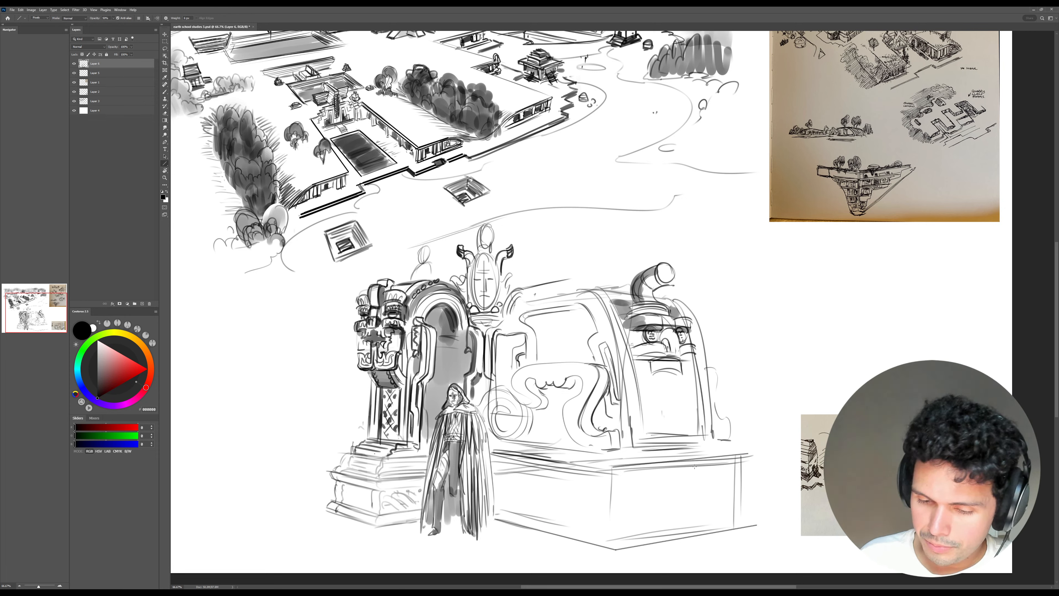
# - Draw a small dark foot block with the brush where the vault's corner edge meets the base
pyautogui.press('b')
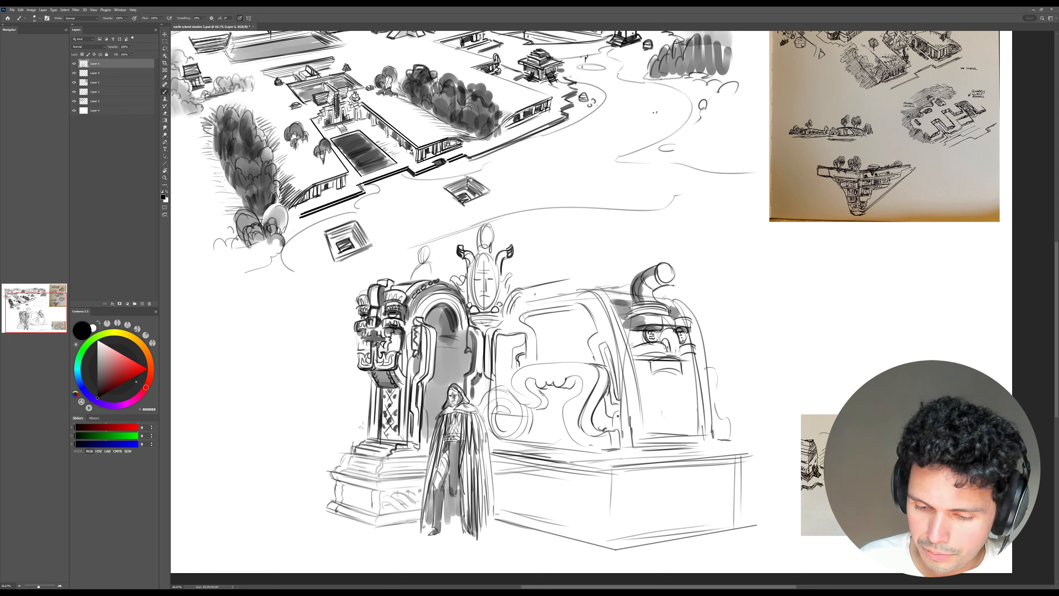
pyautogui.moveTo(625, 412)
pyautogui.mouseDown()
pyautogui.moveTo(617, 427)
pyautogui.moveTo(638, 446)
pyautogui.moveTo(621, 449)
pyautogui.moveTo(636, 441)
pyautogui.mouseUp()
pyautogui.press('e')
pyautogui.press('b')
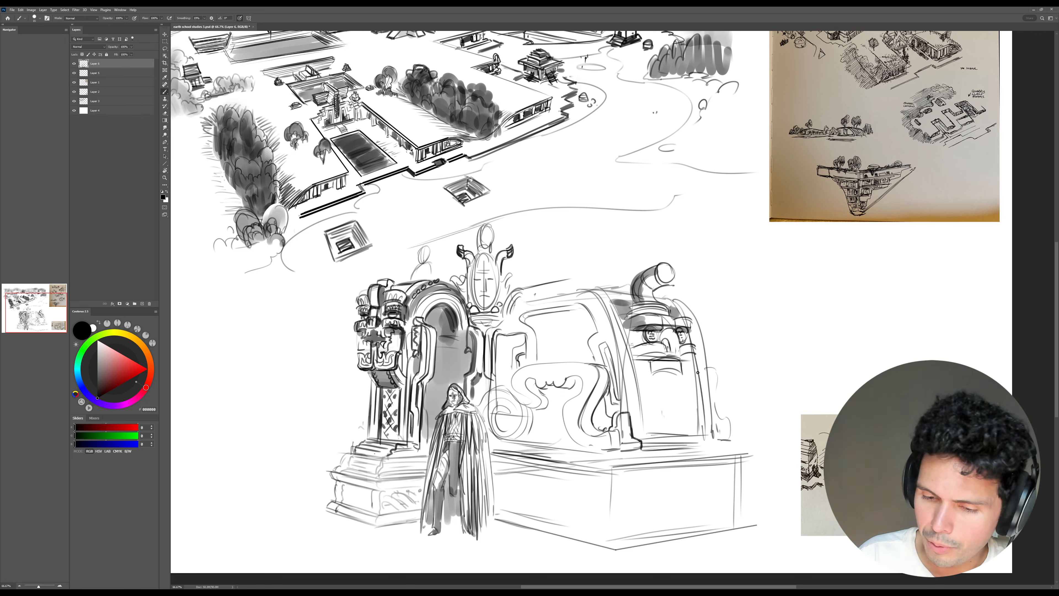
# - Shade the rounded structure's side wall flat grey with a large brush at 40% opacity and darken the arched doorway's interior
pyautogui.press('4')
pyautogui.press(']')
pyautogui.press(']')
pyautogui.press(']')
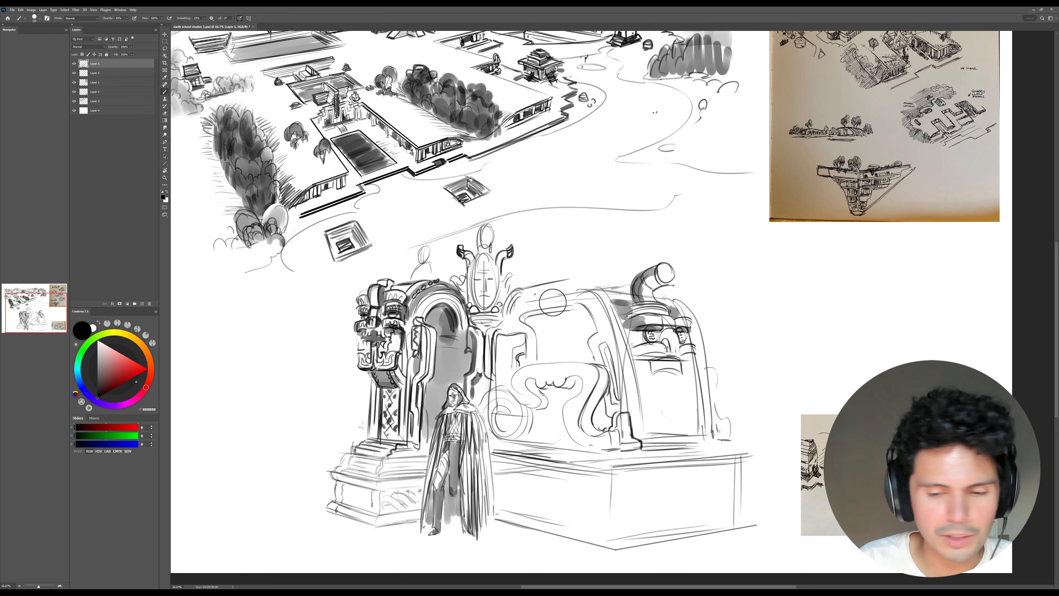
pyautogui.press(']')
pyautogui.moveTo(498, 341)
pyautogui.mouseDown()
pyautogui.moveTo(505, 402)
pyautogui.moveTo(526, 319)
pyautogui.moveTo(527, 407)
pyautogui.mouseUp()
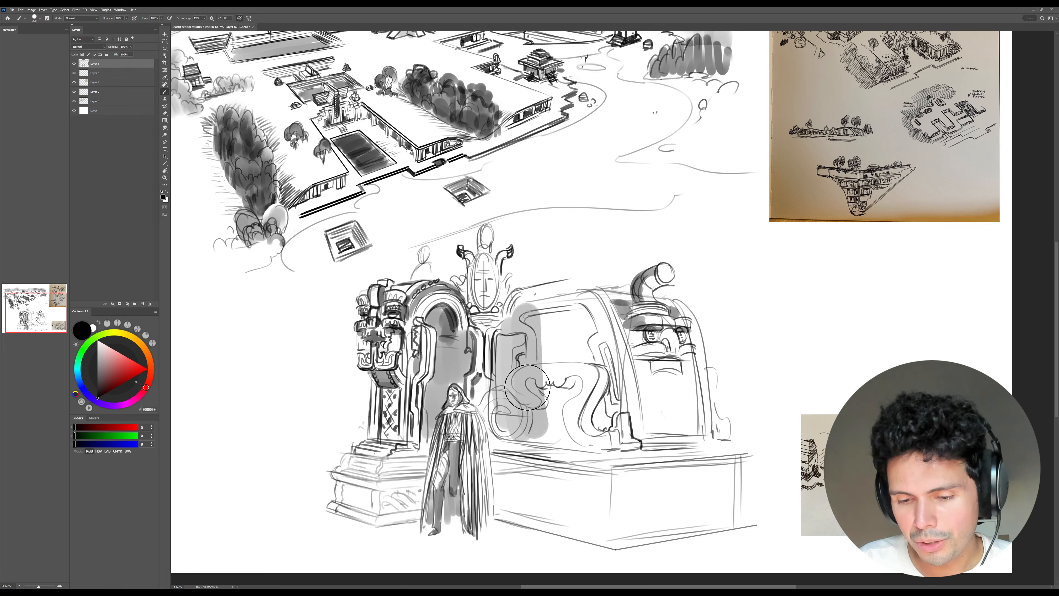
pyautogui.hotkey('ctrl', 'z')
pyautogui.moveTo(494, 352)
pyautogui.mouseDown()
pyautogui.moveTo(533, 428)
pyautogui.moveTo(514, 337)
pyautogui.moveTo(586, 302)
pyautogui.moveTo(603, 419)
pyautogui.moveTo(557, 314)
pyautogui.moveTo(535, 354)
pyautogui.moveTo(534, 437)
pyautogui.moveTo(566, 429)
pyautogui.mouseUp()
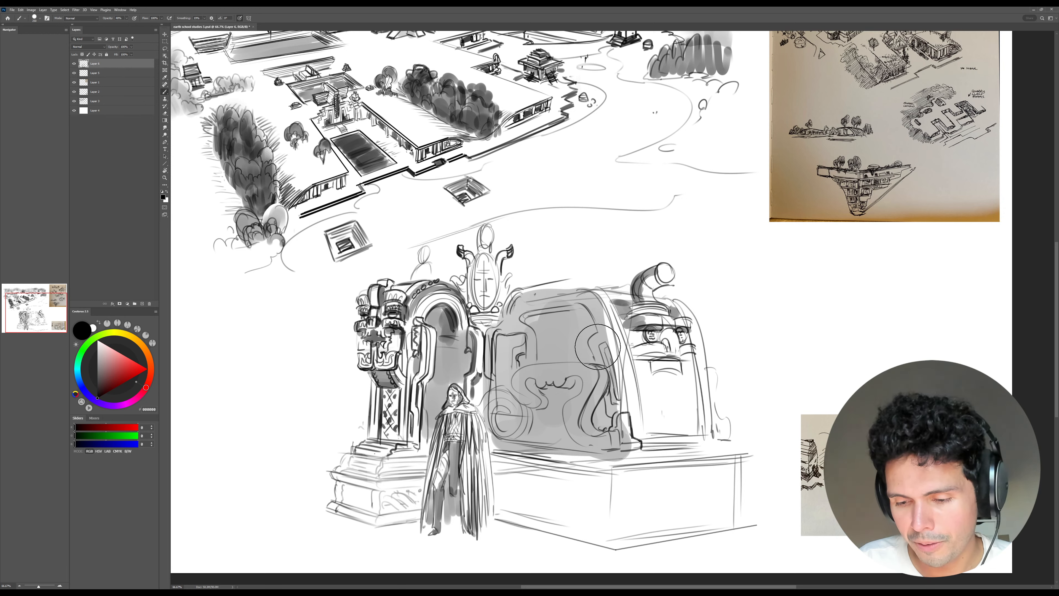
pyautogui.moveTo(598, 347)
pyautogui.mouseDown()
pyautogui.moveTo(620, 421)
pyautogui.moveTo(599, 328)
pyautogui.moveTo(605, 425)
pyautogui.moveTo(562, 444)
pyautogui.mouseUp()
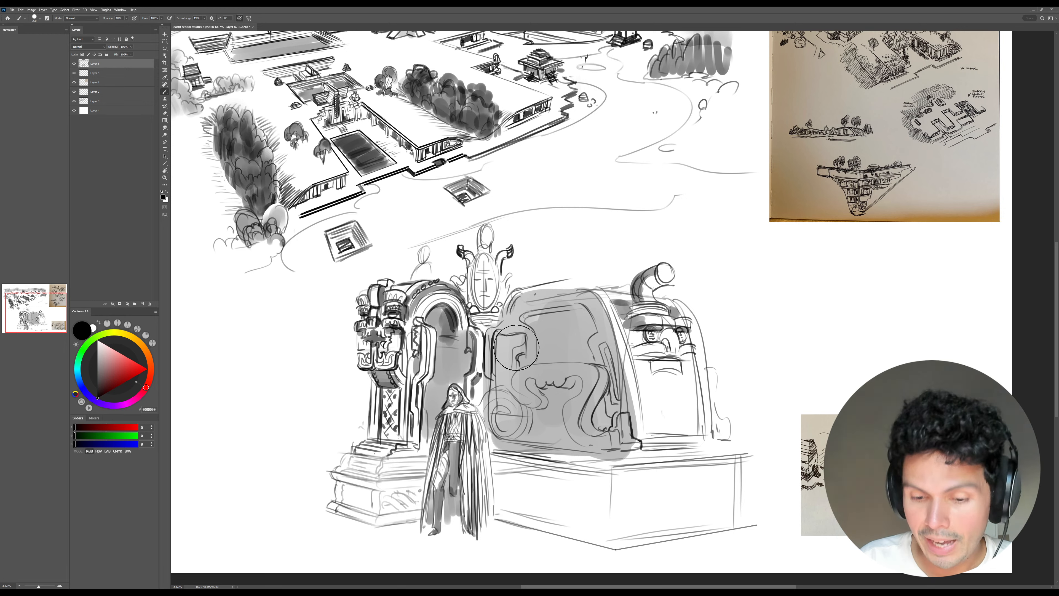
pyautogui.press(']')
pyautogui.moveTo(478, 347)
pyautogui.mouseDown()
pyautogui.moveTo(477, 369)
pyautogui.moveTo(446, 330)
pyautogui.moveTo(425, 367)
pyautogui.moveTo(419, 442)
pyautogui.mouseUp()
# - Shade the base's ledge and side face beneath the grey wall, replacing the uneven first fill with a cleaner one
pyautogui.press('[')
pyautogui.press('[')
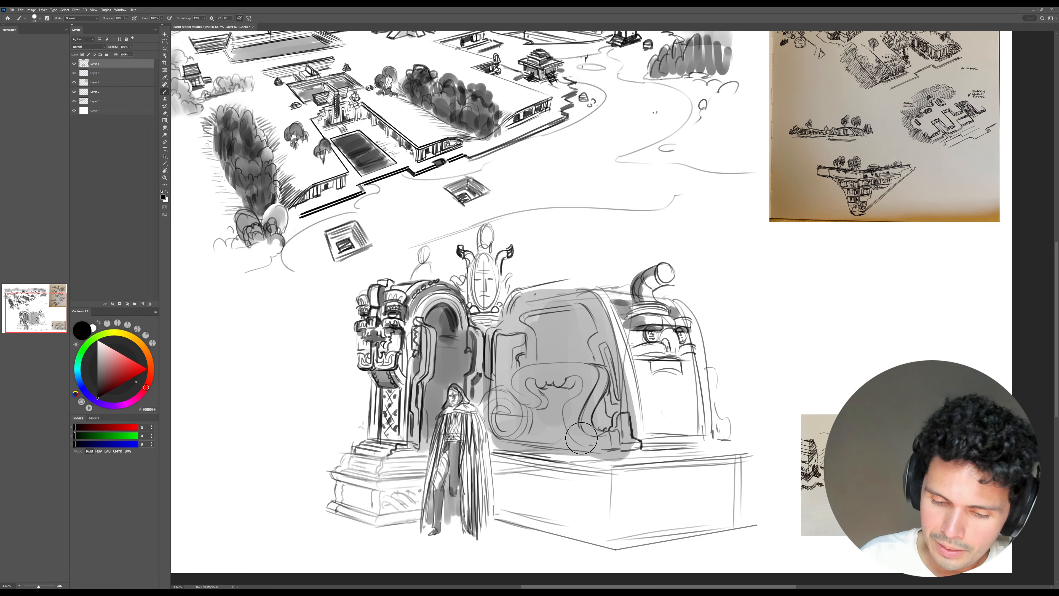
pyautogui.moveTo(616, 462)
pyautogui.mouseDown()
pyautogui.moveTo(600, 522)
pyautogui.moveTo(559, 458)
pyautogui.moveTo(526, 509)
pyautogui.moveTo(515, 451)
pyautogui.mouseUp()
pyautogui.press(']')
pyautogui.moveTo(506, 510); pyautogui.dragTo(617, 542)
pyautogui.hotkey('ctrl', 'z')
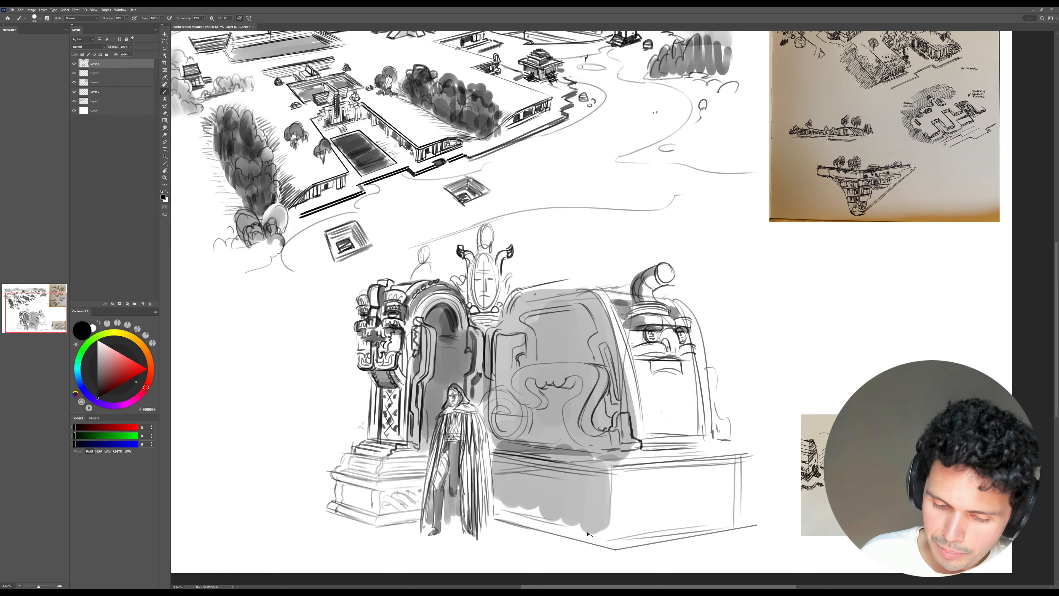
pyautogui.hotkey('ctrl', 'z')
pyautogui.moveTo(498, 461)
pyautogui.mouseDown()
pyautogui.moveTo(599, 471)
pyautogui.moveTo(496, 468)
pyautogui.moveTo(593, 492)
pyautogui.moveTo(519, 494)
pyautogui.moveTo(570, 528)
pyautogui.moveTo(599, 533)
pyautogui.moveTo(620, 515)
pyautogui.mouseUp()
# - With a much smaller brush, add light grey strokes along the far vertical corner and foot of the rectangular base
pyautogui.press('[')
pyautogui.press('[')
pyautogui.press('[')
pyautogui.press('[')
pyautogui.press('[')
pyautogui.press('[')
pyautogui.press('[')
pyautogui.press('[')
pyautogui.press('[')
pyautogui.press('[')
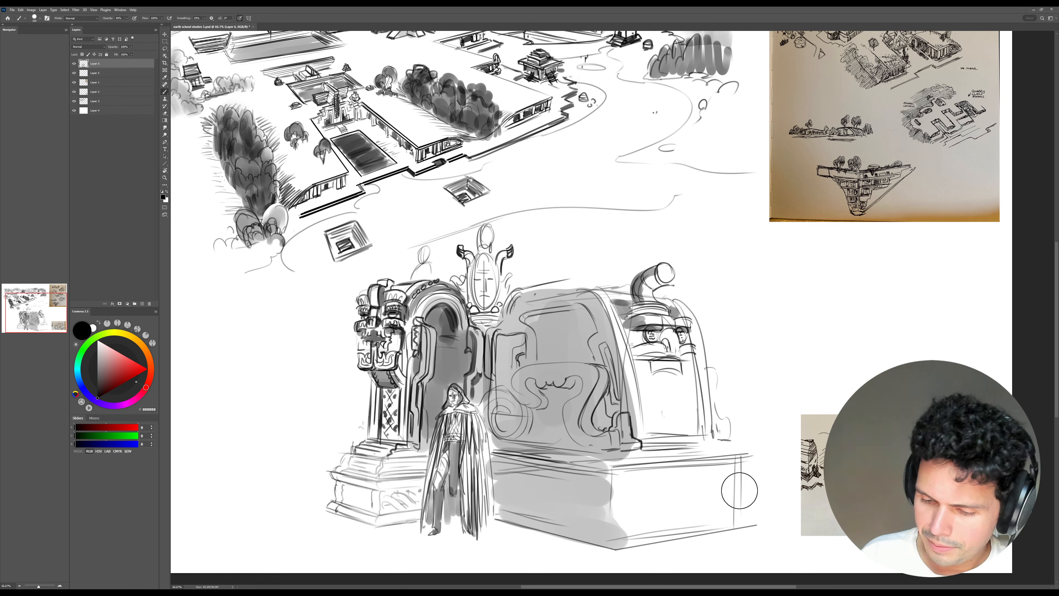
pyautogui.moveTo(750, 517); pyautogui.dragTo(757, 522)
pyautogui.press('[')
pyautogui.press('[')
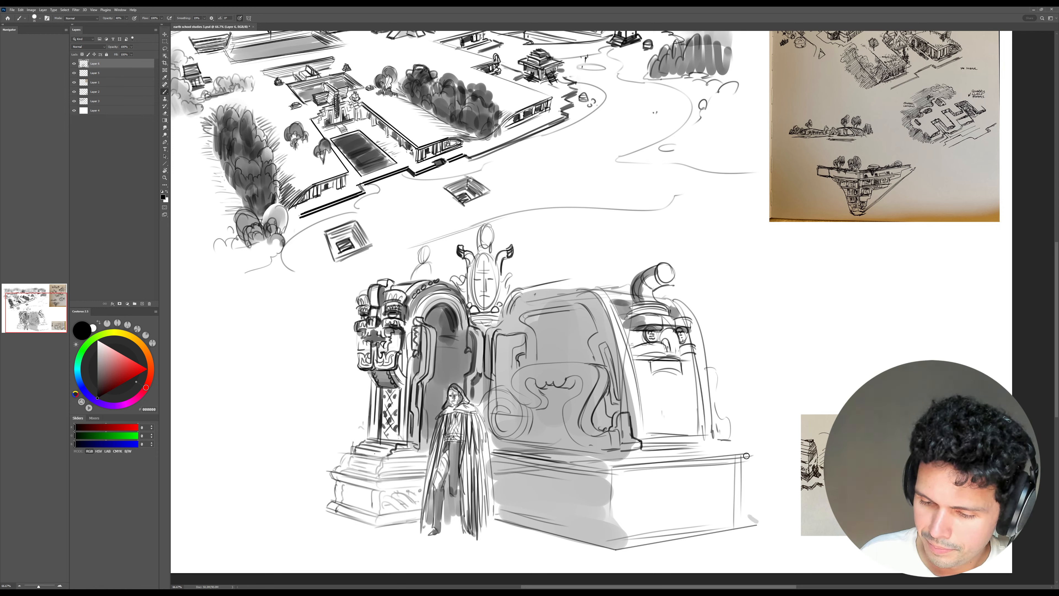
pyautogui.moveTo(749, 456); pyautogui.dragTo(743, 502)
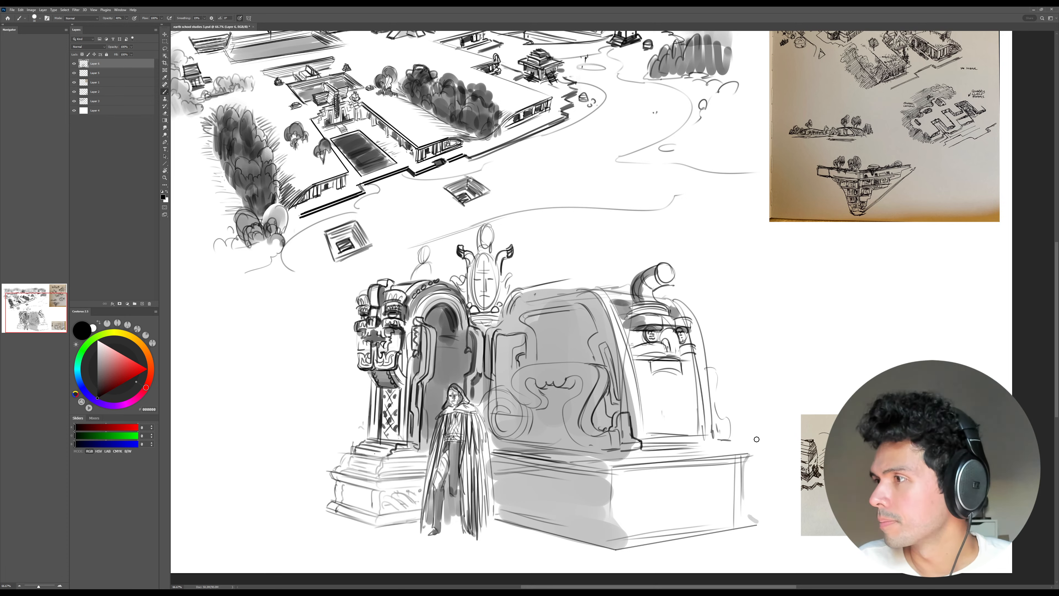
# - At full opacity, draw a toothed mouth, an ornamental panel below it and inner frame lines on the carved face front
pyautogui.press('0')
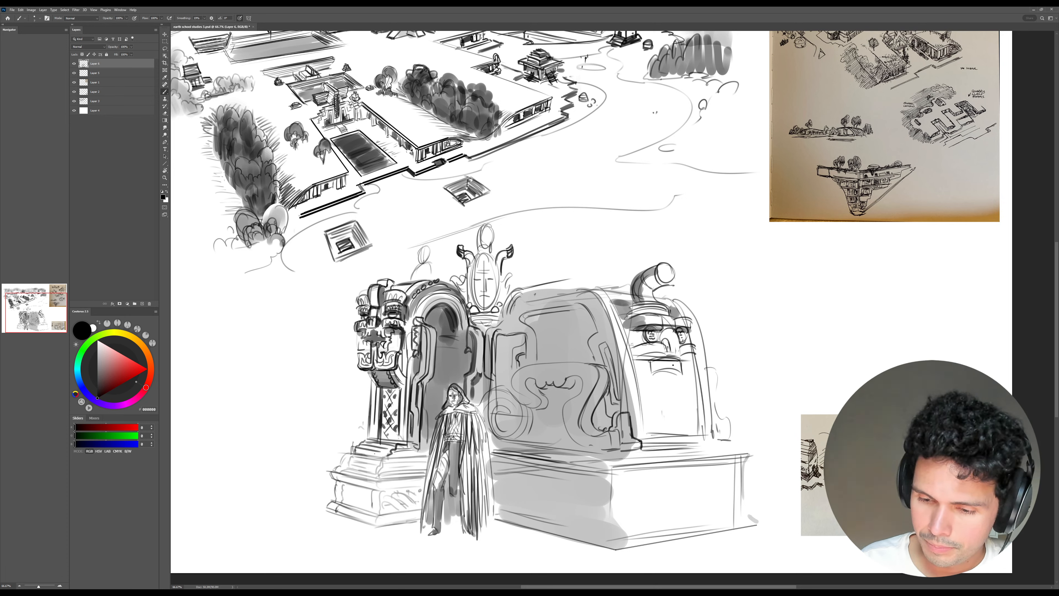
pyautogui.moveTo(666, 359)
pyautogui.mouseDown()
pyautogui.moveTo(684, 358)
pyautogui.moveTo(651, 371)
pyautogui.moveTo(680, 371)
pyautogui.mouseUp()
pyautogui.press('e')
pyautogui.press('b')
pyautogui.moveTo(683, 358)
pyautogui.mouseDown()
pyautogui.moveTo(663, 376)
pyautogui.moveTo(682, 364)
pyautogui.moveTo(687, 377)
pyautogui.moveTo(657, 377)
pyautogui.moveTo(662, 410)
pyautogui.moveTo(687, 385)
pyautogui.moveTo(684, 415)
pyautogui.moveTo(665, 384)
pyautogui.moveTo(651, 429)
pyautogui.moveTo(677, 434)
pyautogui.moveTo(695, 411)
pyautogui.moveTo(699, 428)
pyautogui.moveTo(650, 434)
pyautogui.mouseUp()
pyautogui.moveTo(626, 343); pyautogui.dragTo(645, 429)
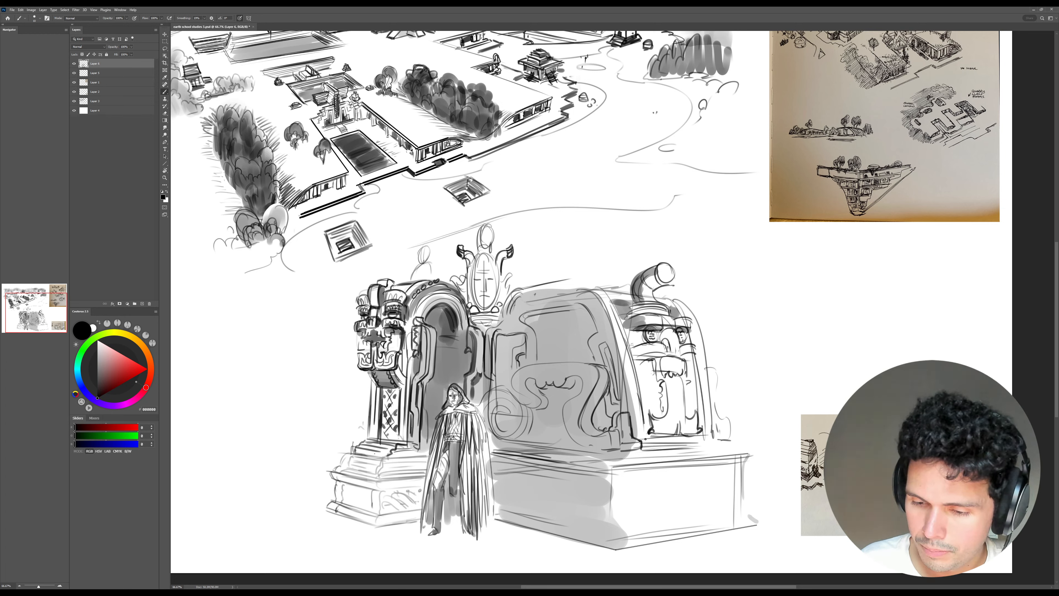
# - Reinforce the far curved contour of the face front from its upper corner down to the foot
pyautogui.moveTo(693, 319); pyautogui.dragTo(706, 388)
pyautogui.moveTo(691, 306)
pyautogui.mouseDown()
pyautogui.moveTo(679, 302)
pyautogui.moveTo(691, 303)
pyautogui.mouseUp()
pyautogui.moveTo(691, 304)
pyautogui.mouseDown()
pyautogui.moveTo(710, 368)
pyautogui.moveTo(712, 317)
pyautogui.moveTo(715, 328)
pyautogui.mouseUp()
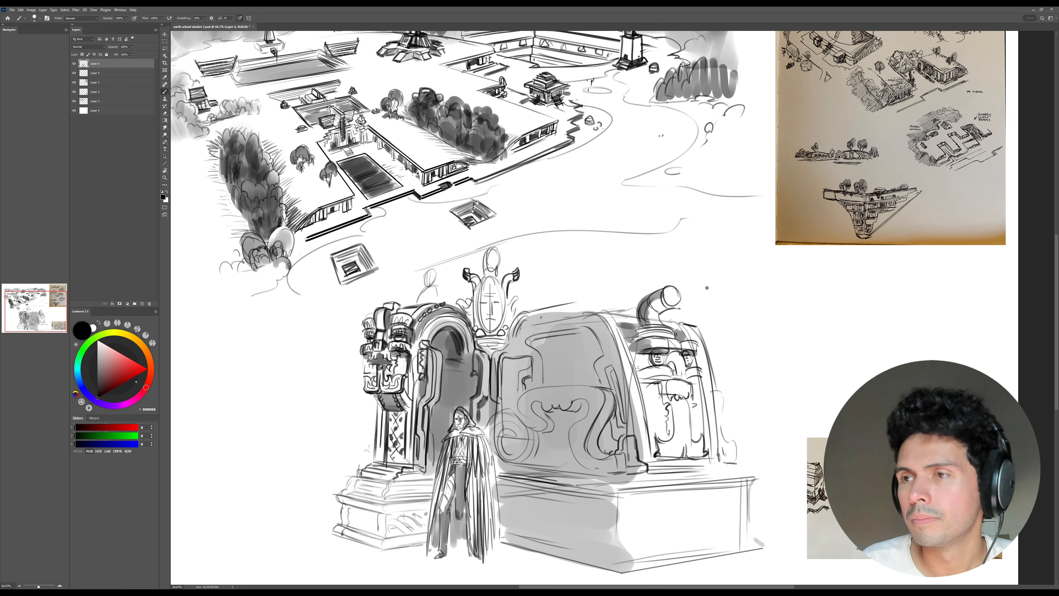
pyautogui.press('e')
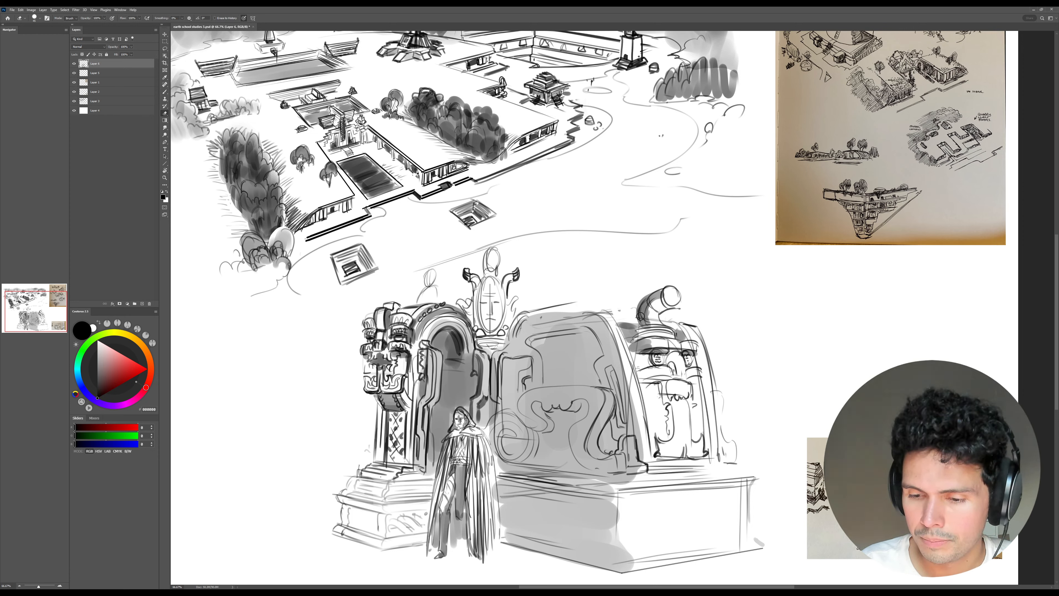
pyautogui.press('b')
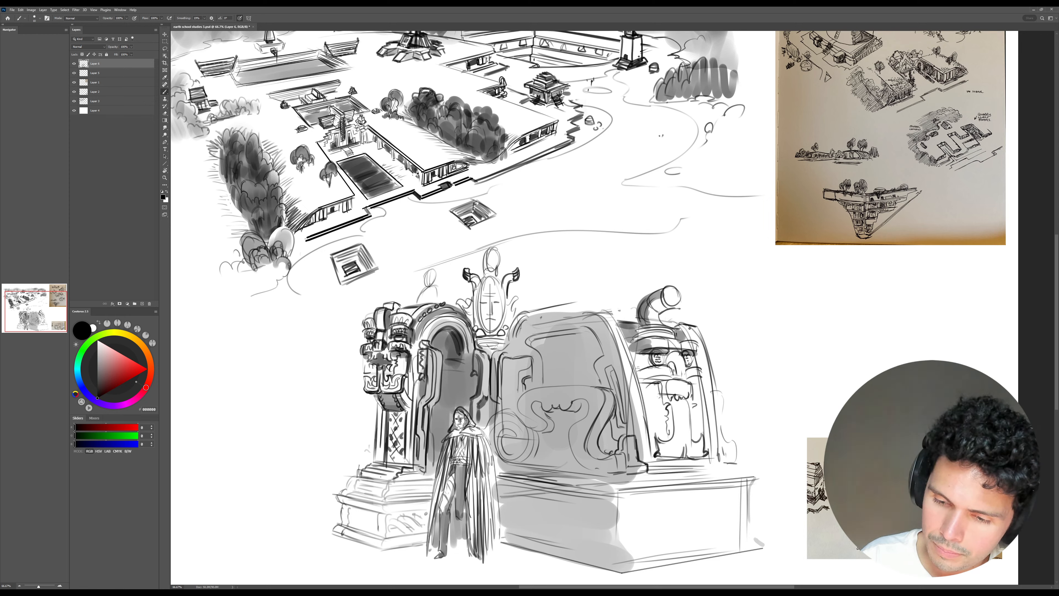
pyautogui.moveTo(685, 325)
pyautogui.mouseDown()
pyautogui.moveTo(723, 434)
pyautogui.moveTo(681, 436)
pyautogui.moveTo(655, 466)
pyautogui.moveTo(685, 445)
pyautogui.moveTo(742, 466)
pyautogui.mouseUp()
# - Draw the sill under the face front, define the base's projecting ledge and far corner, and save the document
pyautogui.moveTo(642, 474)
pyautogui.mouseDown()
pyautogui.moveTo(721, 470)
pyautogui.moveTo(655, 473)
pyautogui.moveTo(722, 469)
pyautogui.moveTo(689, 467)
pyautogui.moveTo(727, 463)
pyautogui.moveTo(718, 469)
pyautogui.moveTo(709, 451)
pyautogui.moveTo(752, 477)
pyautogui.mouseUp()
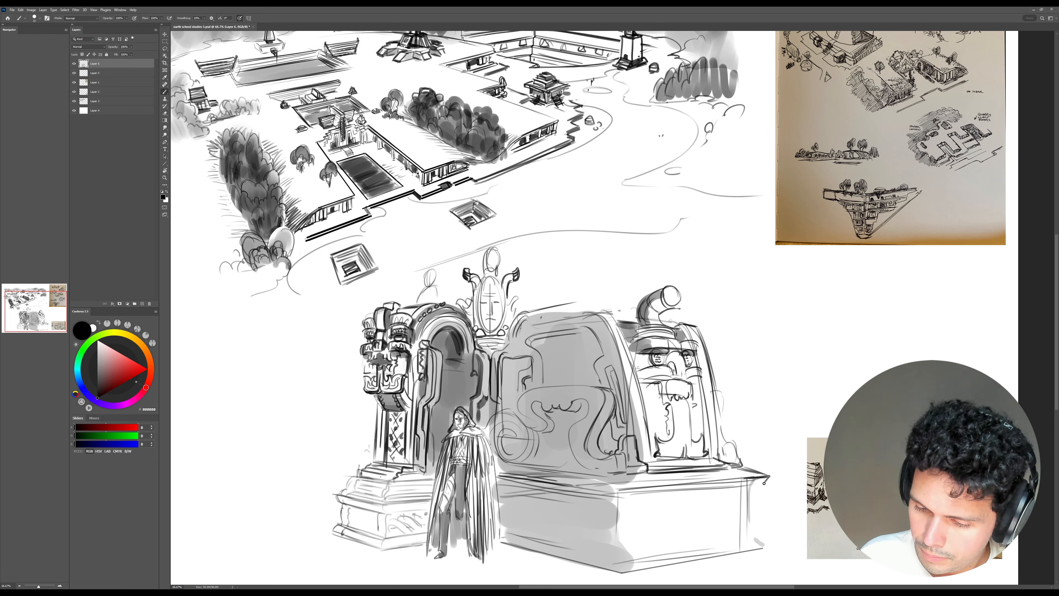
pyautogui.moveTo(630, 497)
pyautogui.mouseDown()
pyautogui.moveTo(771, 483)
pyautogui.moveTo(752, 533)
pyautogui.mouseUp()
pyautogui.scroll(-5, 753, 532)
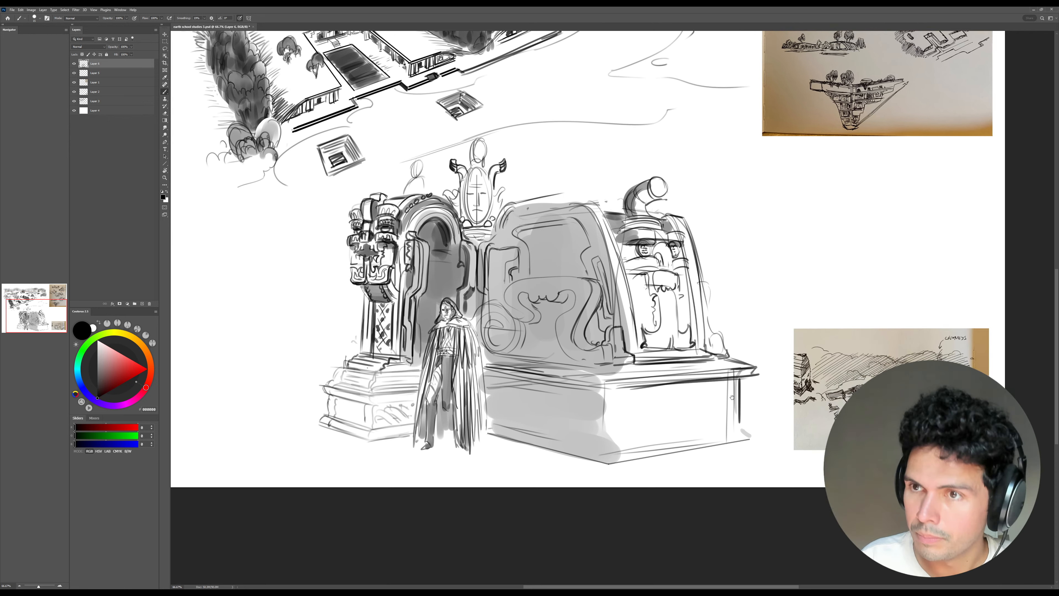
pyautogui.hotkey('ctrl', 's')
# - Outline an inset rectangular panel on the base's front face with lower and vertical edge lines
pyautogui.moveTo(635, 445); pyautogui.dragTo(730, 431)
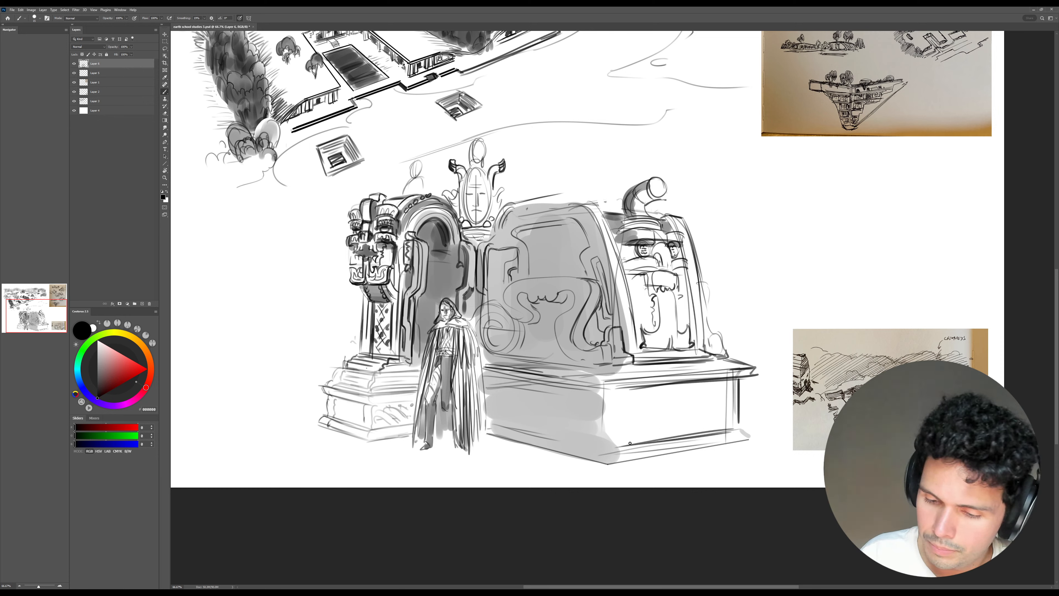
pyautogui.moveTo(614, 446); pyautogui.dragTo(740, 431)
pyautogui.moveTo(607, 391); pyautogui.dragTo(609, 449)
pyautogui.hotkey('ctrl', 'z')
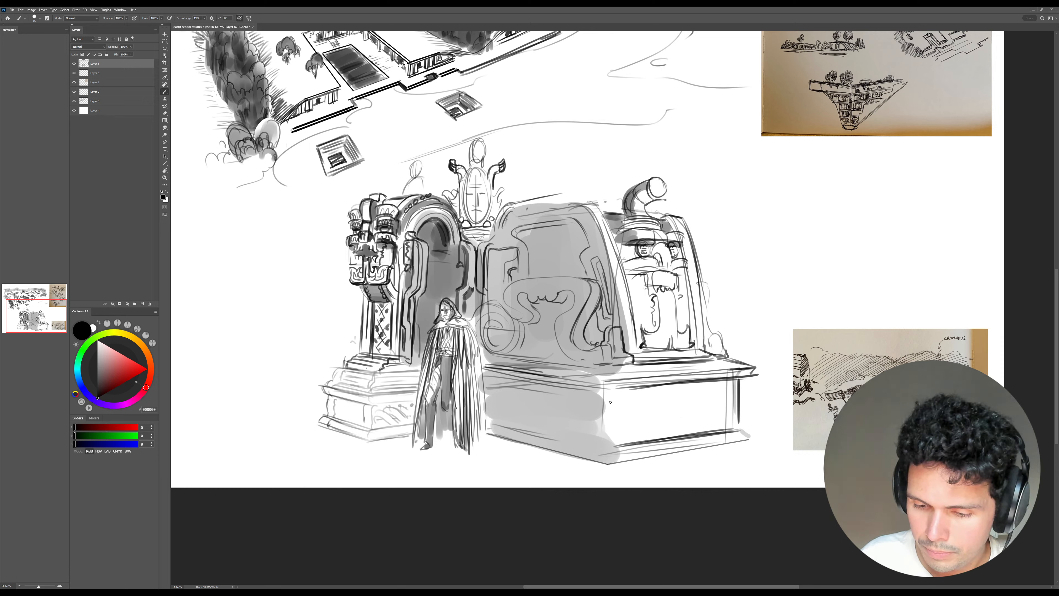
pyautogui.moveTo(611, 388); pyautogui.dragTo(611, 442)
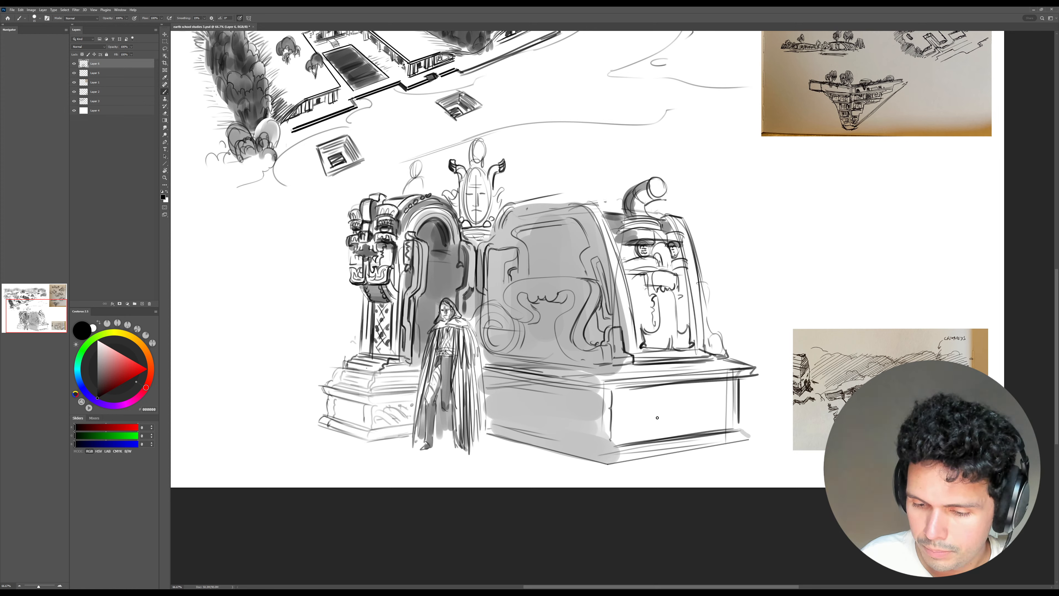
pyautogui.moveTo(730, 383); pyautogui.dragTo(730, 422)
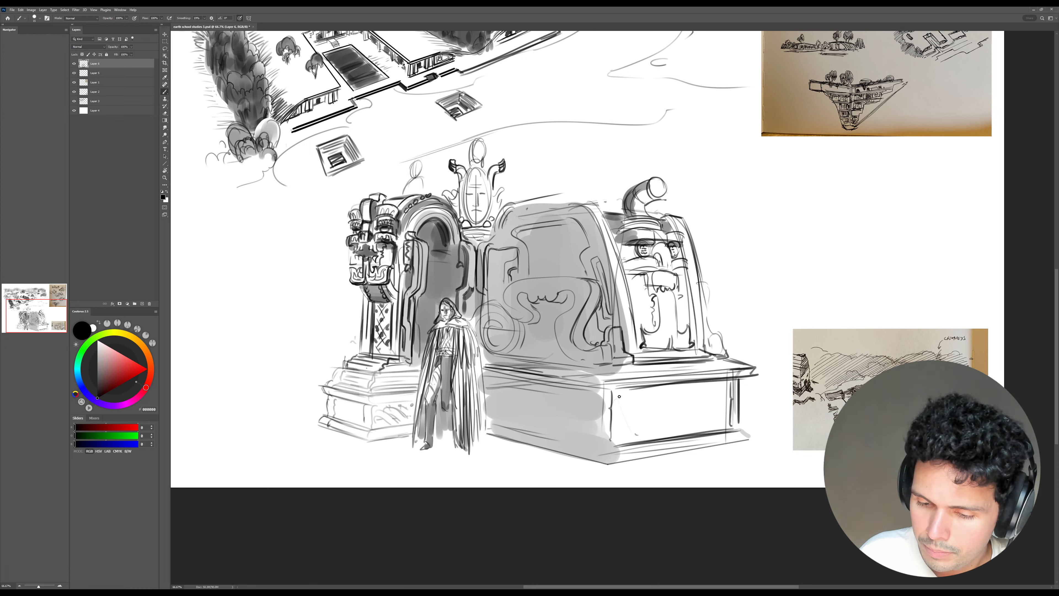
# - Fill the base's inset panel with a row of slanted curved bars joined by short connecting strokes
pyautogui.moveTo(637, 402); pyautogui.dragTo(656, 437)
pyautogui.moveTo(645, 392)
pyautogui.mouseDown()
pyautogui.moveTo(665, 434)
pyautogui.moveTo(684, 430)
pyautogui.mouseUp()
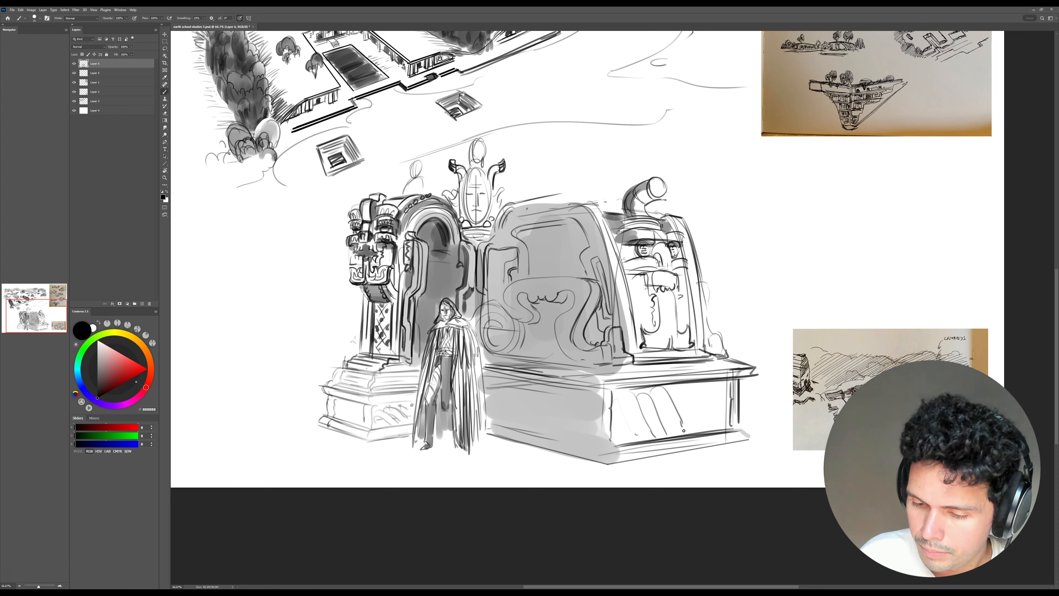
pyautogui.moveTo(679, 387)
pyautogui.mouseDown()
pyautogui.moveTo(698, 429)
pyautogui.moveTo(704, 411)
pyautogui.moveTo(721, 427)
pyautogui.mouseUp()
pyautogui.moveTo(715, 384); pyautogui.dragTo(730, 419)
pyautogui.moveTo(611, 397)
pyautogui.mouseDown()
pyautogui.moveTo(637, 431)
pyautogui.moveTo(613, 441)
pyautogui.mouseUp()
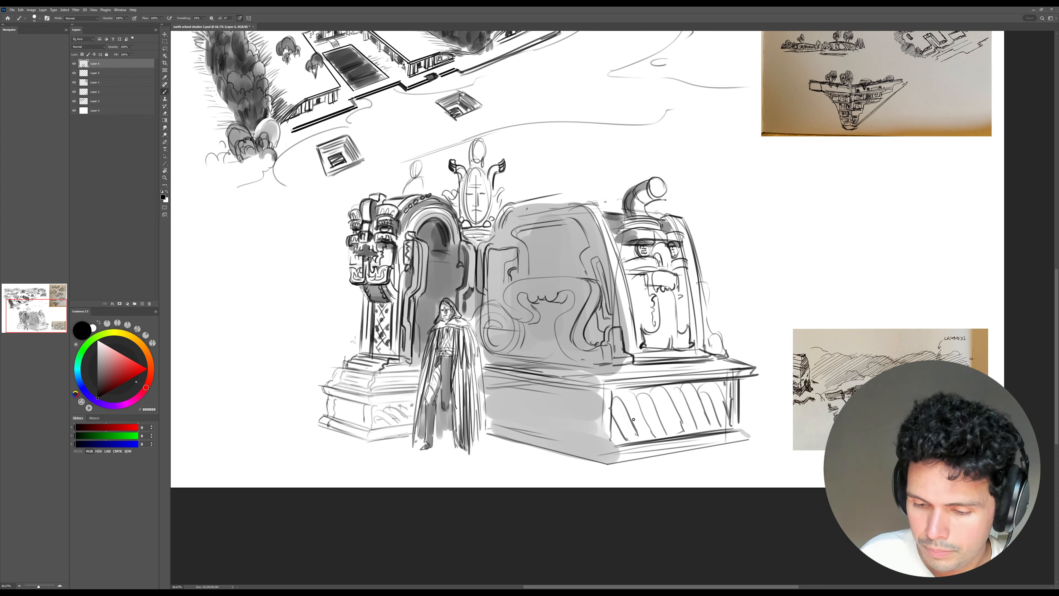
pyautogui.moveTo(660, 414)
pyautogui.mouseDown()
pyautogui.moveTo(672, 412)
pyautogui.moveTo(644, 414)
pyautogui.moveTo(705, 409)
pyautogui.mouseUp()
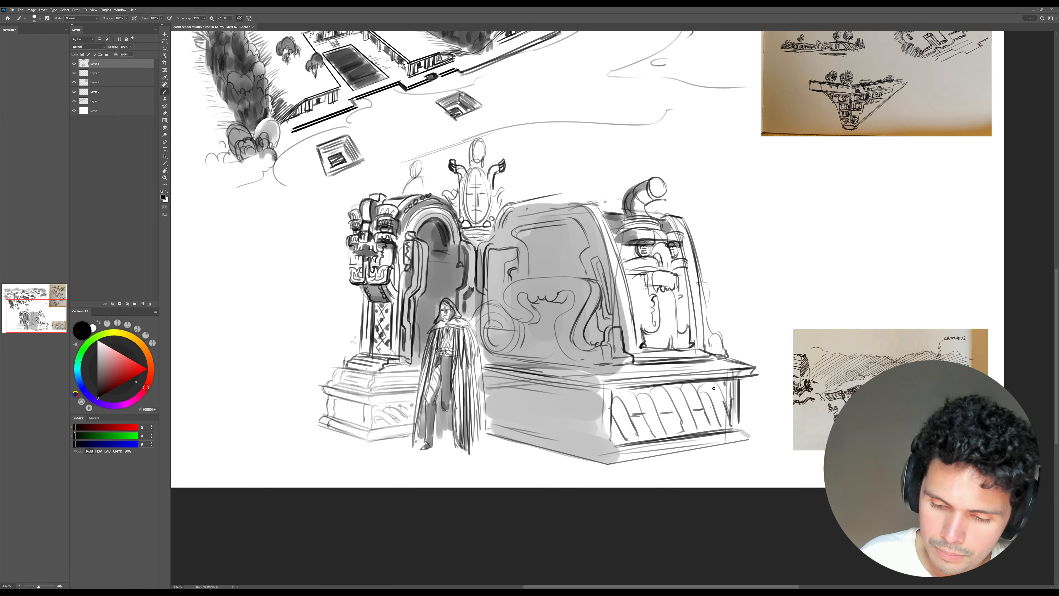
pyautogui.hotkey('ctrl', 'z')
pyautogui.hotkey('ctrl', 'z')
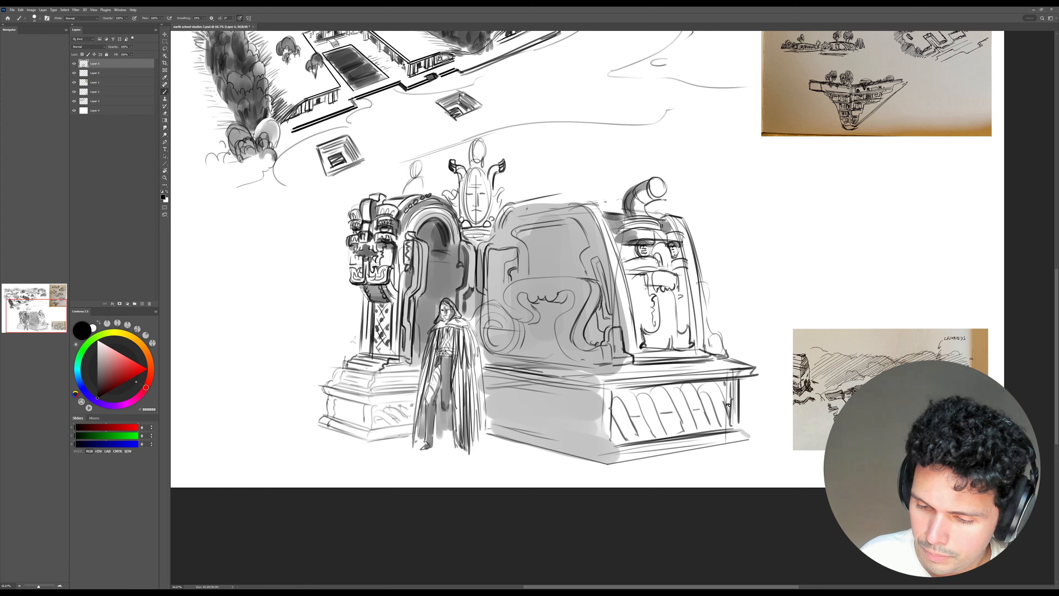
pyautogui.moveTo(699, 391); pyautogui.dragTo(706, 385)
# - Shade alternate gaps between the slanted bars in the base panel with thicker dark strokes
pyautogui.press(']')
pyautogui.press(']')
pyautogui.press(']')
pyautogui.press(']')
pyautogui.press(']')
pyautogui.press(']')
pyautogui.click(629, 396)
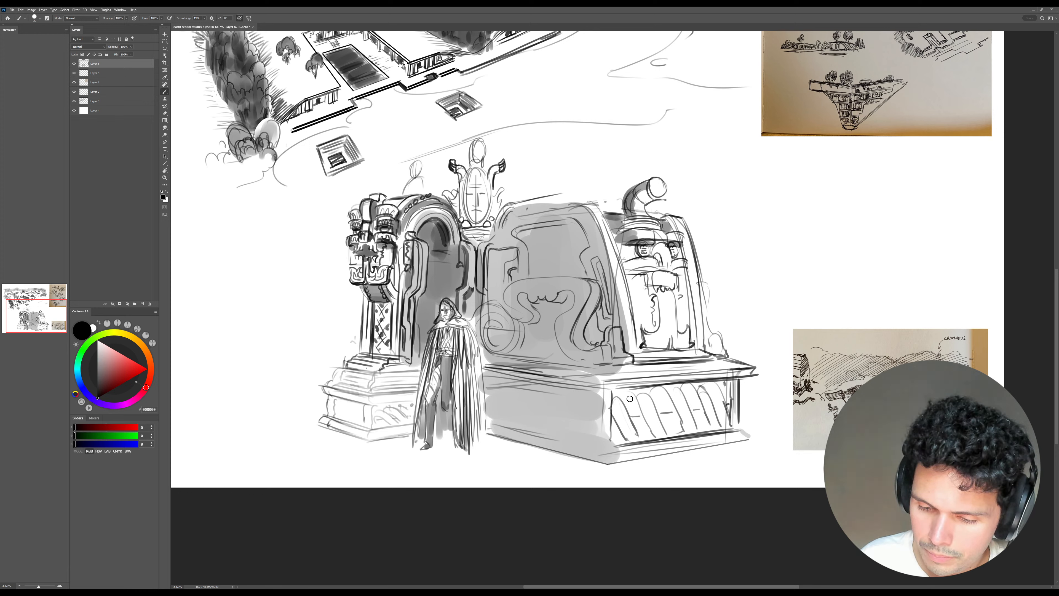
pyautogui.moveTo(633, 403)
pyautogui.mouseDown()
pyautogui.moveTo(648, 433)
pyautogui.moveTo(619, 426)
pyautogui.moveTo(624, 440)
pyautogui.mouseUp()
pyautogui.moveTo(665, 414)
pyautogui.mouseDown()
pyautogui.moveTo(659, 401)
pyautogui.moveTo(680, 431)
pyautogui.mouseUp()
pyautogui.moveTo(667, 394)
pyautogui.mouseDown()
pyautogui.moveTo(685, 432)
pyautogui.moveTo(711, 426)
pyautogui.mouseUp()
pyautogui.press('[')
pyautogui.press('[')
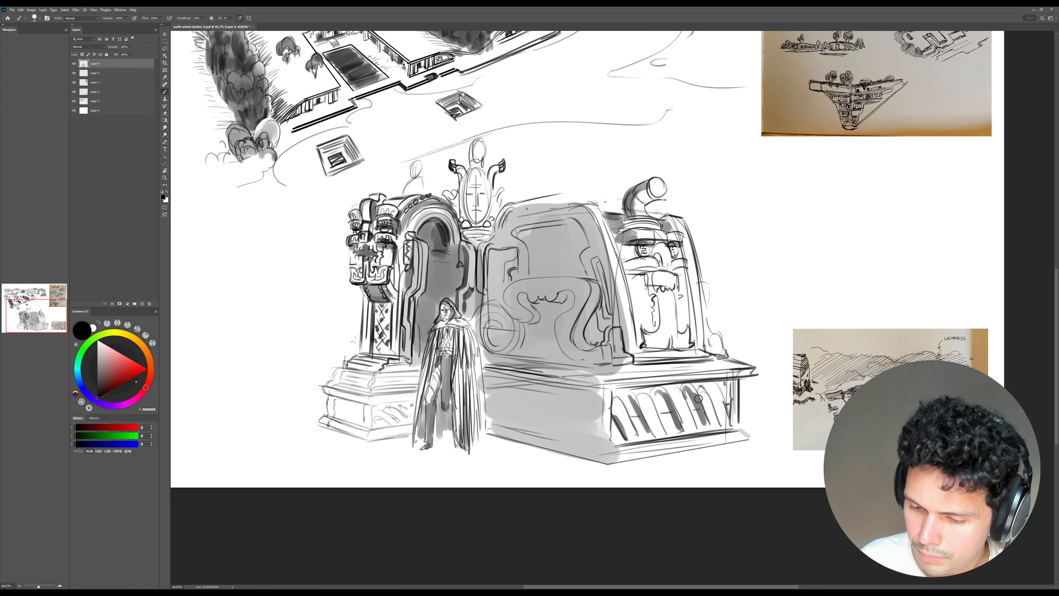
pyautogui.moveTo(686, 391); pyautogui.dragTo(710, 425)
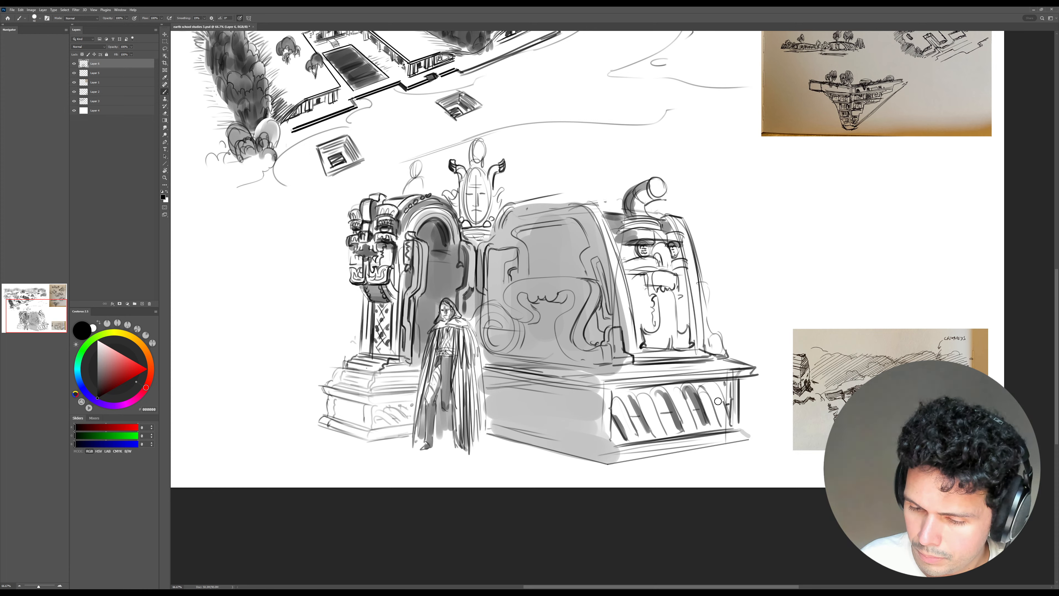
# - Erase stray marks at the base panel's far end and refine the upper and lower edges of the slanted bars
pyautogui.press('[')
pyautogui.press('e')
pyautogui.moveTo(726, 404)
pyautogui.mouseDown()
pyautogui.moveTo(728, 419)
pyautogui.moveTo(730, 399)
pyautogui.mouseUp()
pyautogui.press('b')
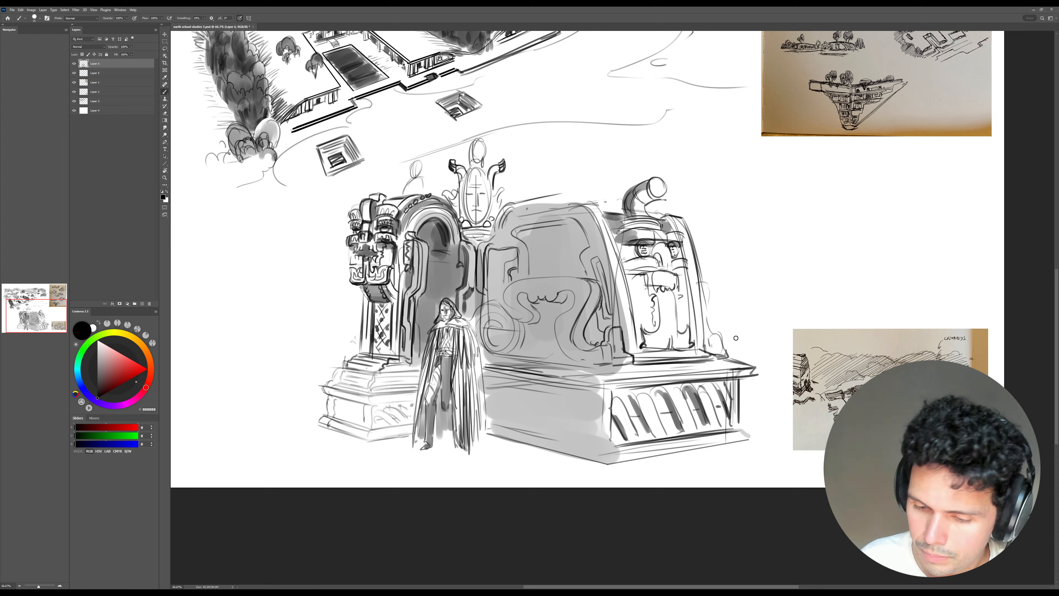
pyautogui.press('[')
pyautogui.press('[')
pyautogui.moveTo(647, 391)
pyautogui.mouseDown()
pyautogui.moveTo(628, 391)
pyautogui.moveTo(635, 404)
pyautogui.moveTo(713, 385)
pyautogui.mouseUp()
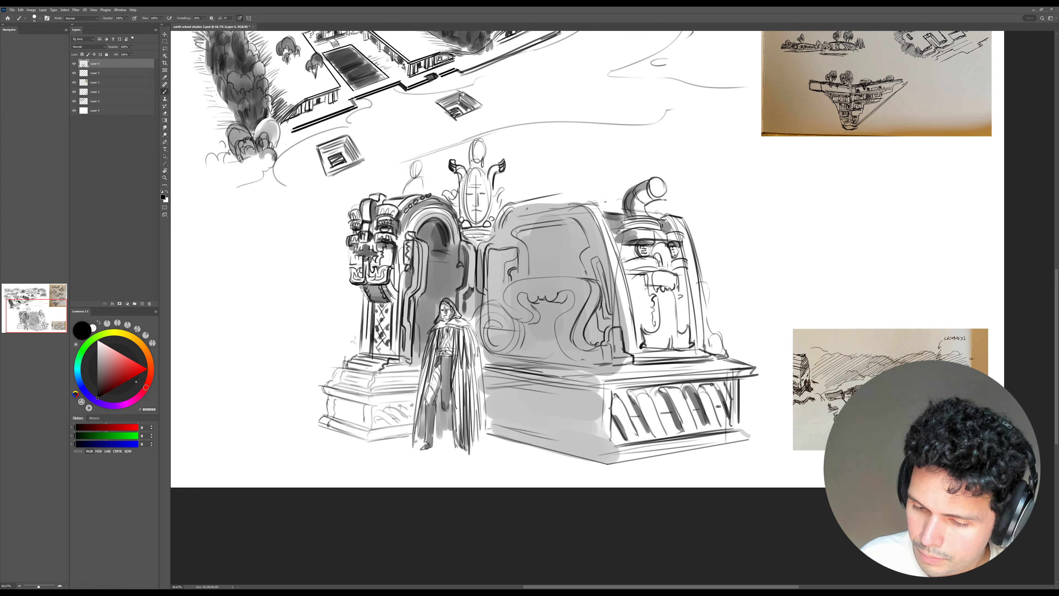
pyautogui.moveTo(653, 434)
pyautogui.mouseDown()
pyautogui.moveTo(668, 435)
pyautogui.moveTo(637, 439)
pyautogui.mouseUp()
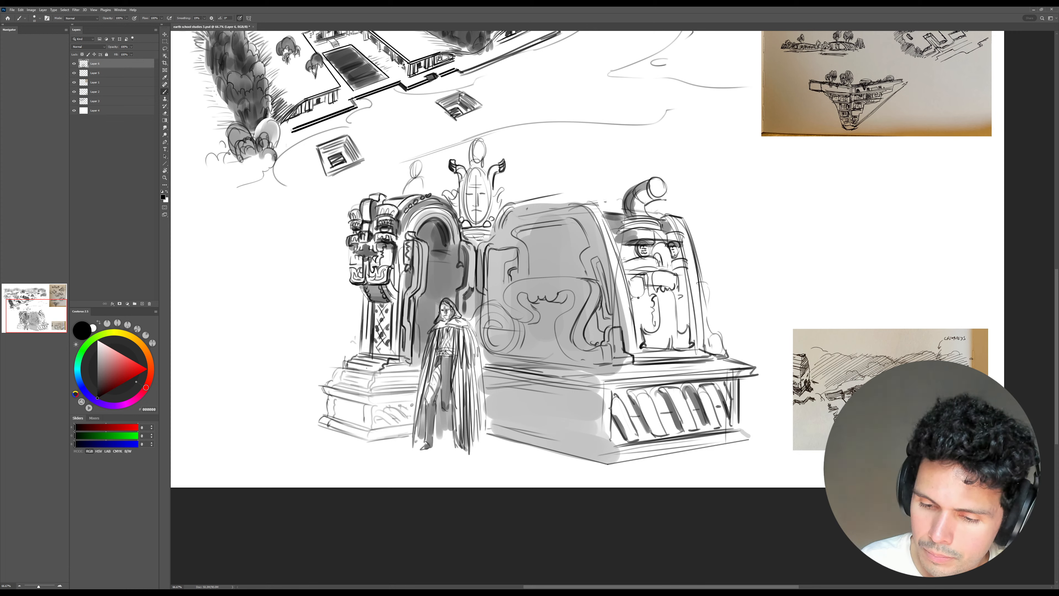
# - Draw curling ornaments on both sides of the panel beneath the carved face's mouth
pyautogui.moveTo(638, 297)
pyautogui.mouseDown()
pyautogui.moveTo(651, 319)
pyautogui.moveTo(643, 327)
pyautogui.mouseUp()
pyautogui.moveTo(633, 308); pyautogui.dragTo(639, 324)
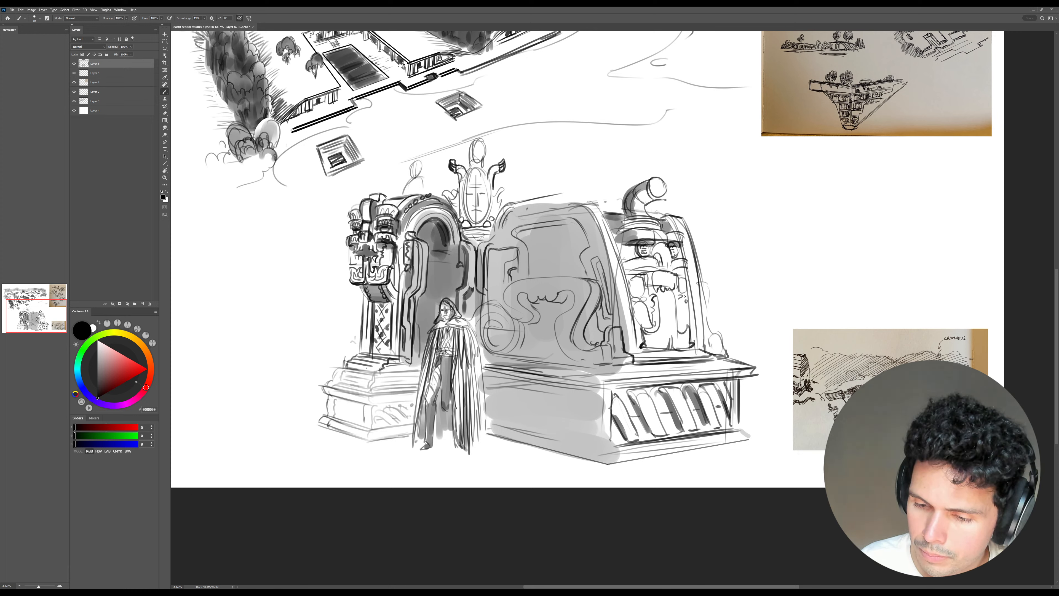
pyautogui.moveTo(684, 296)
pyautogui.mouseDown()
pyautogui.moveTo(679, 330)
pyautogui.moveTo(690, 319)
pyautogui.mouseUp()
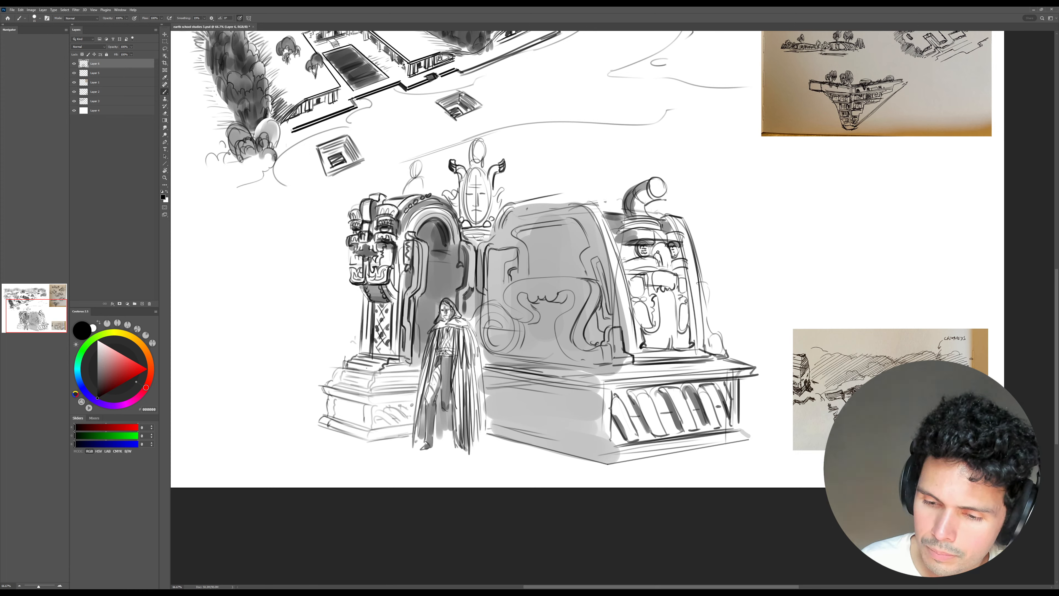
# - Shade the recesses around the carved face's nose and mouth with broad gray brush strokes
pyautogui.press(']')
pyautogui.press(']')
pyautogui.press(']')
pyautogui.press(']')
pyautogui.press(']')
pyautogui.moveTo(657, 249)
pyautogui.mouseDown()
pyautogui.moveTo(661, 263)
pyautogui.moveTo(658, 253)
pyautogui.mouseUp()
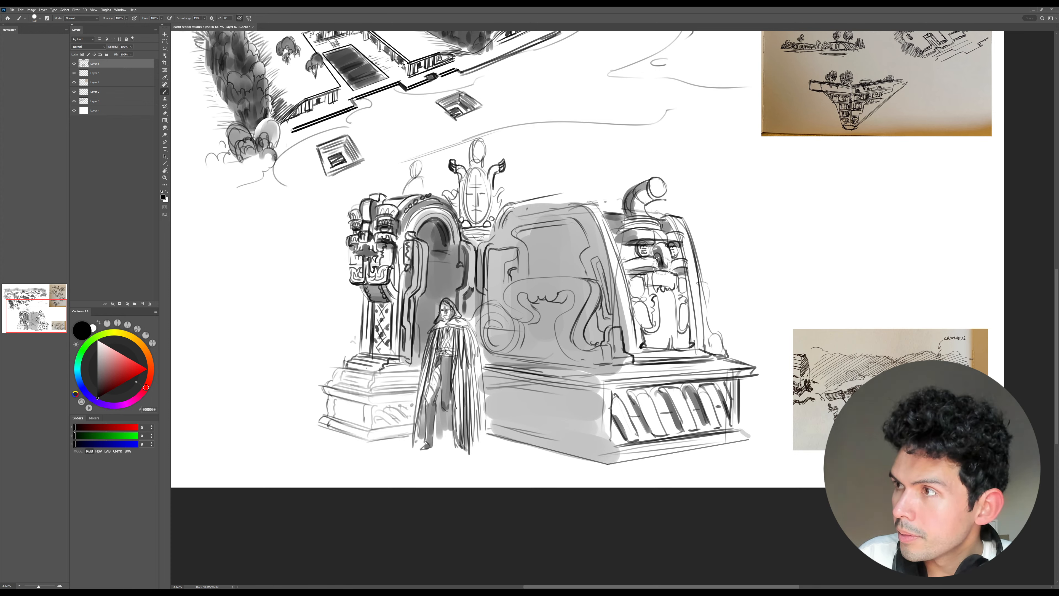
pyautogui.press(']')
pyautogui.press(']')
pyautogui.press(']')
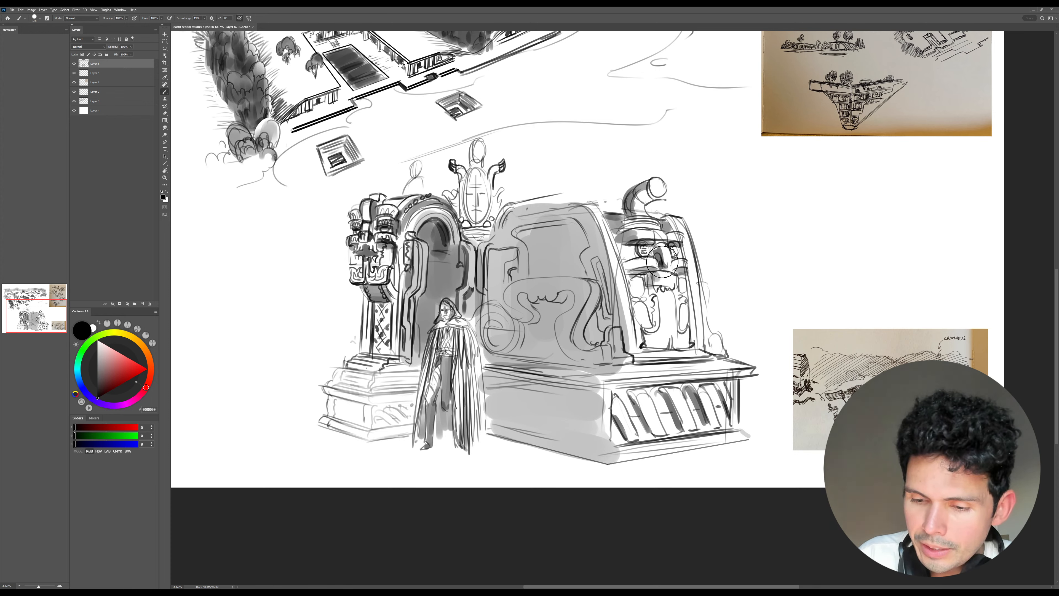
# - Darken the curved pipe above the carved face with fine shading strokes that follow its bend
pyautogui.press('[')
pyautogui.press('[')
pyautogui.press('[')
pyautogui.press('[')
pyautogui.press('[')
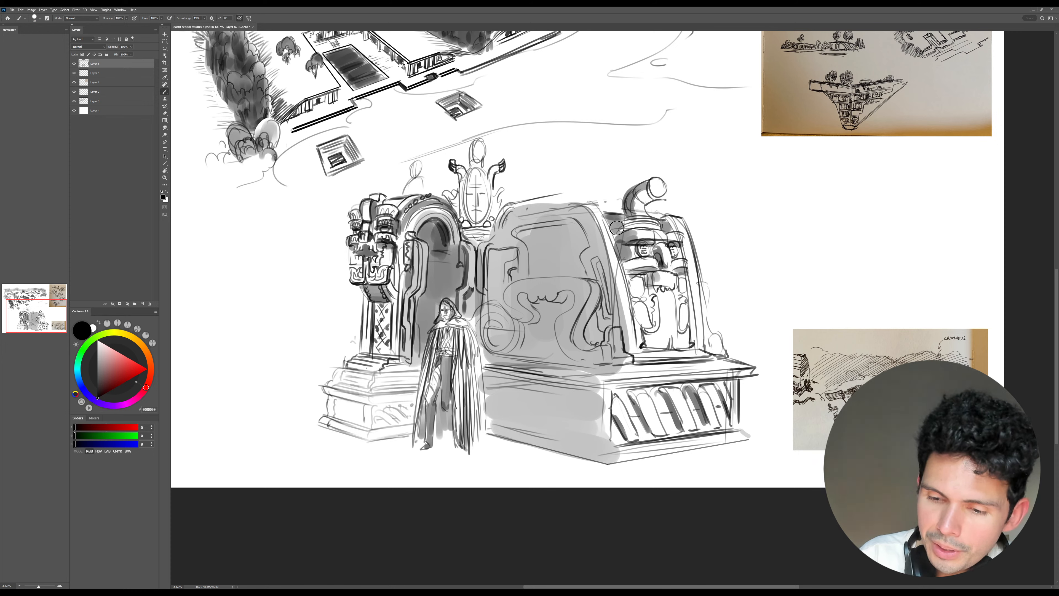
pyautogui.press('[')
pyautogui.press('[')
pyautogui.press('[')
pyautogui.press('[')
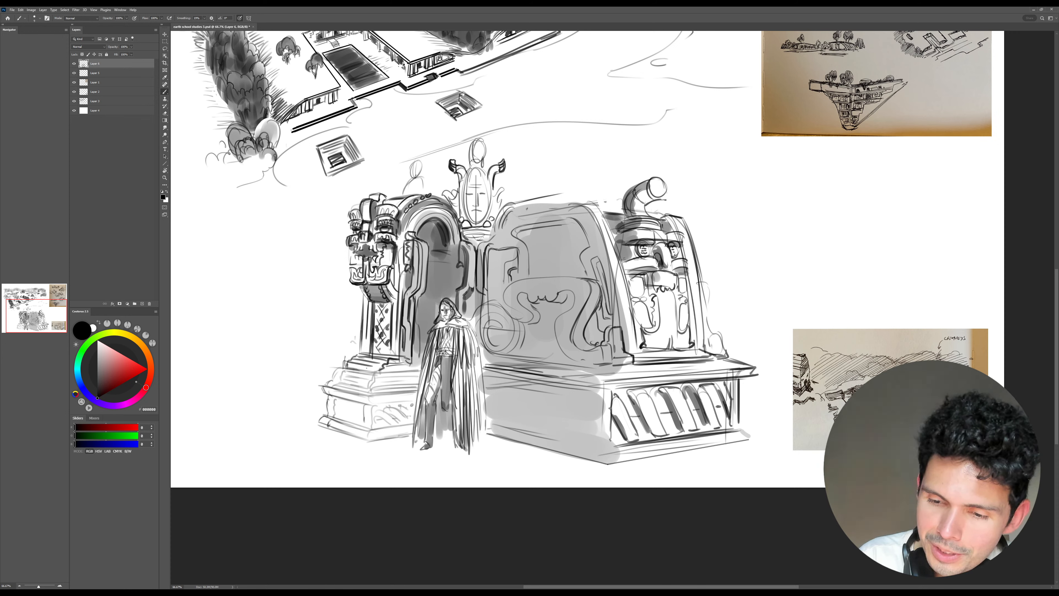
pyautogui.moveTo(634, 184)
pyautogui.mouseDown()
pyautogui.moveTo(659, 181)
pyautogui.moveTo(633, 188)
pyautogui.moveTo(653, 177)
pyautogui.moveTo(660, 195)
pyautogui.moveTo(650, 202)
pyautogui.moveTo(668, 189)
pyautogui.moveTo(652, 198)
pyautogui.moveTo(665, 177)
pyautogui.moveTo(676, 222)
pyautogui.moveTo(645, 212)
pyautogui.moveTo(634, 189)
pyautogui.moveTo(643, 216)
pyautogui.moveTo(681, 217)
pyautogui.moveTo(596, 204)
pyautogui.mouseUp()
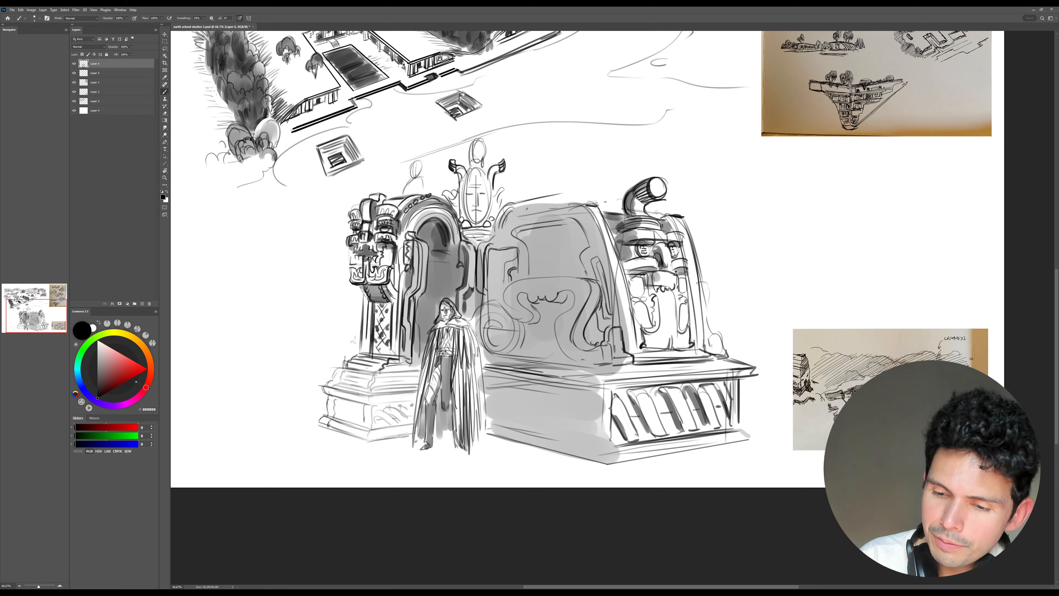
# - Refine the ornaments and the lower edge of the panel beneath the carved face's mouth with a finer brush
pyautogui.moveTo(623, 268); pyautogui.dragTo(612, 240)
pyautogui.hotkey('ctrl', 'space')
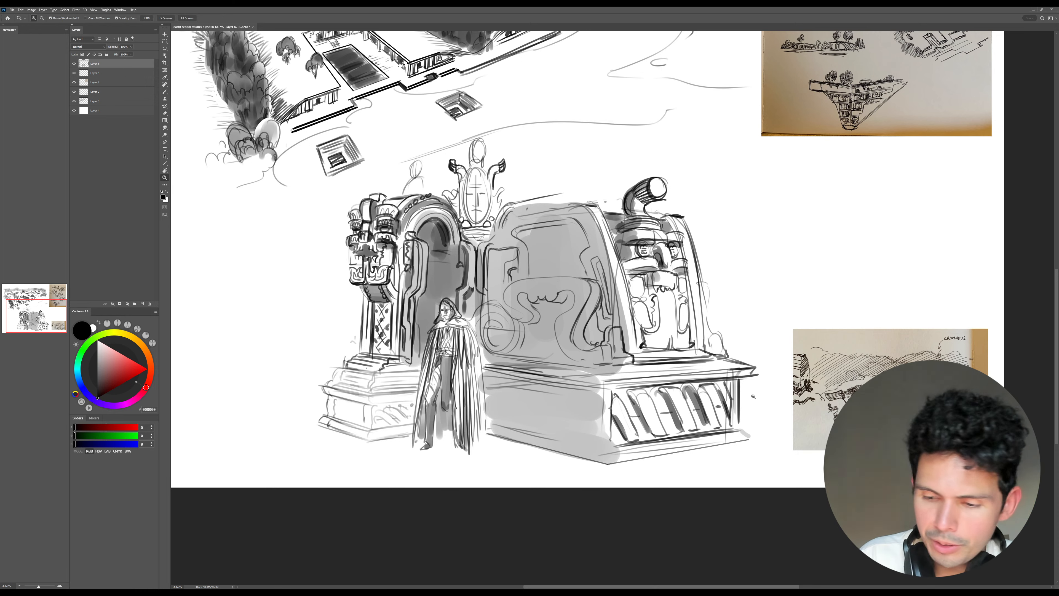
pyautogui.click(752, 395)
pyautogui.moveTo(745, 398)
pyautogui.mouseDown()
pyautogui.moveTo(812, 385)
pyautogui.moveTo(779, 386)
pyautogui.mouseUp()
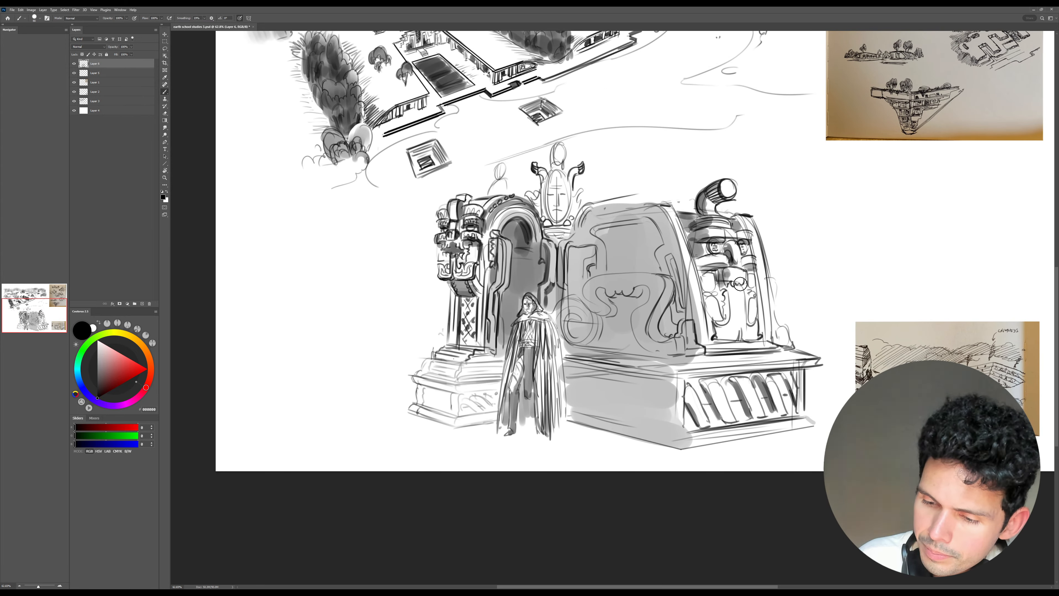
pyautogui.press('[')
pyautogui.moveTo(742, 344); pyautogui.dragTo(747, 332)
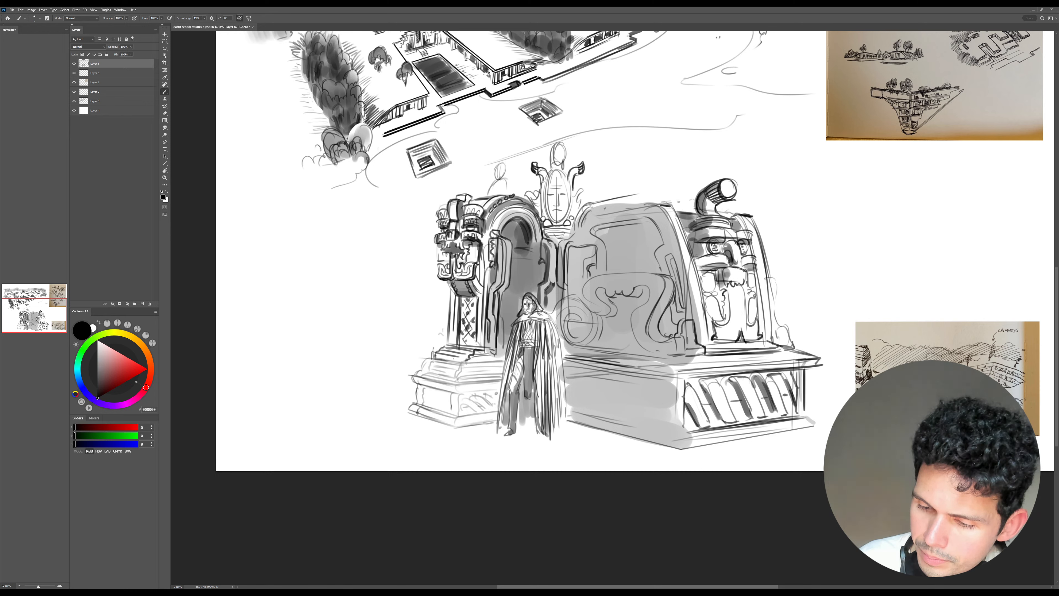
pyautogui.moveTo(734, 288); pyautogui.dragTo(732, 322)
pyautogui.moveTo(745, 284); pyautogui.dragTo(754, 326)
# - Flip the structure sketch horizontally to check it mirrored, and restore its original orientation
pyautogui.moveTo(824, 313); pyautogui.dragTo(838, 318)
pyautogui.hotkey('ctrl', 't')
pyautogui.rightClick(704, 349)
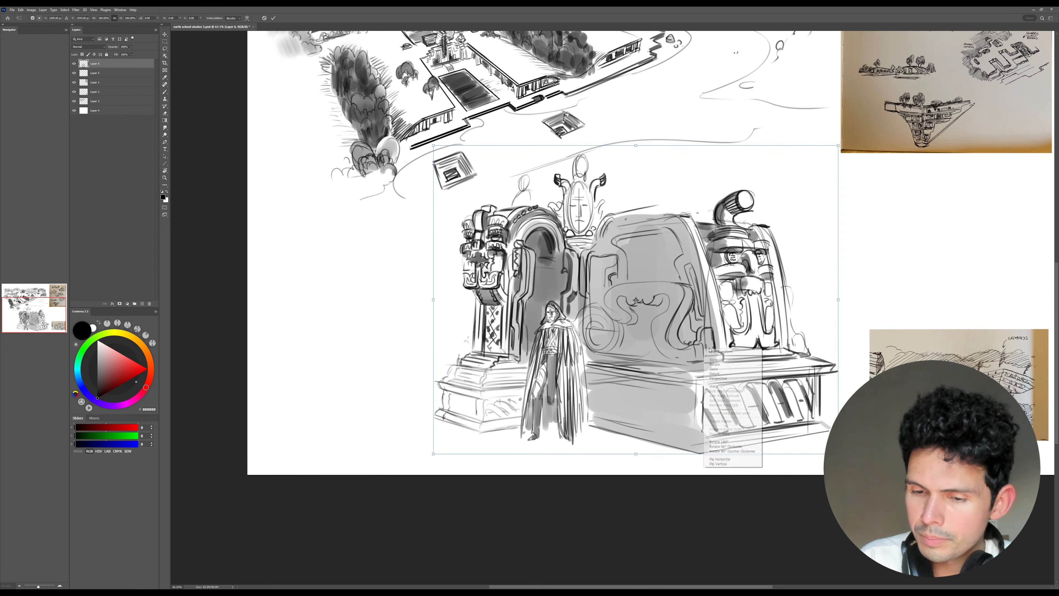
pyautogui.click(721, 459)
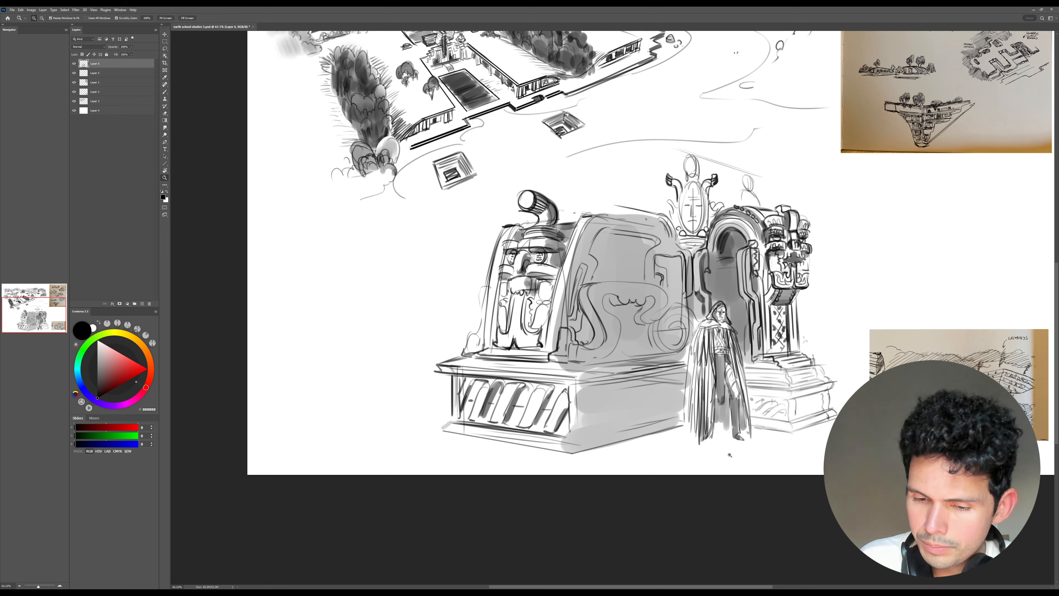
pyautogui.press('Escape')
pyautogui.press('b')
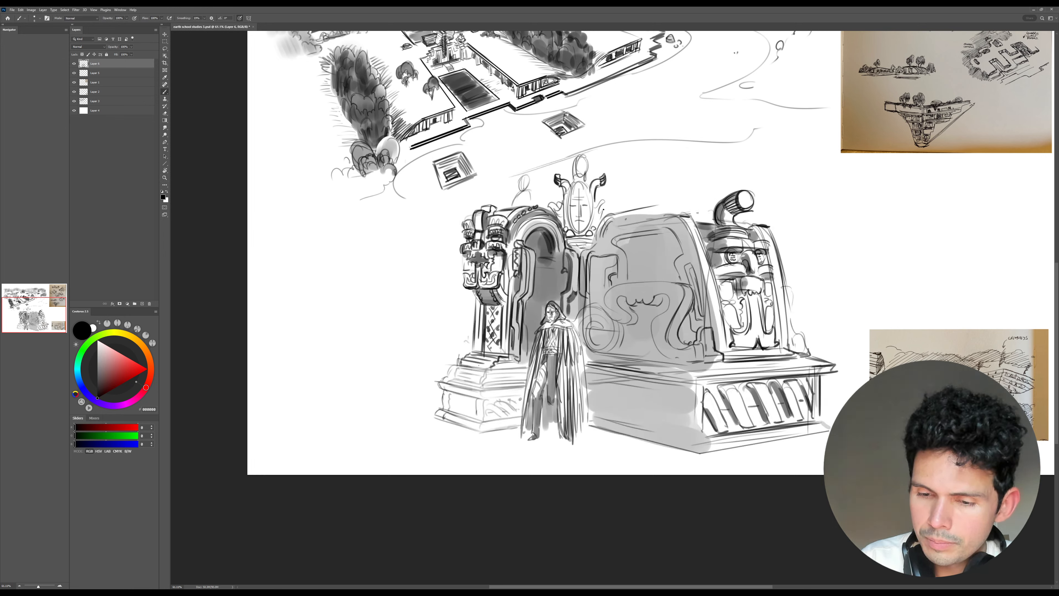
# - Scale the structure sketch down slightly and reposition it on the page
pyautogui.hotkey('ctrl', 't')
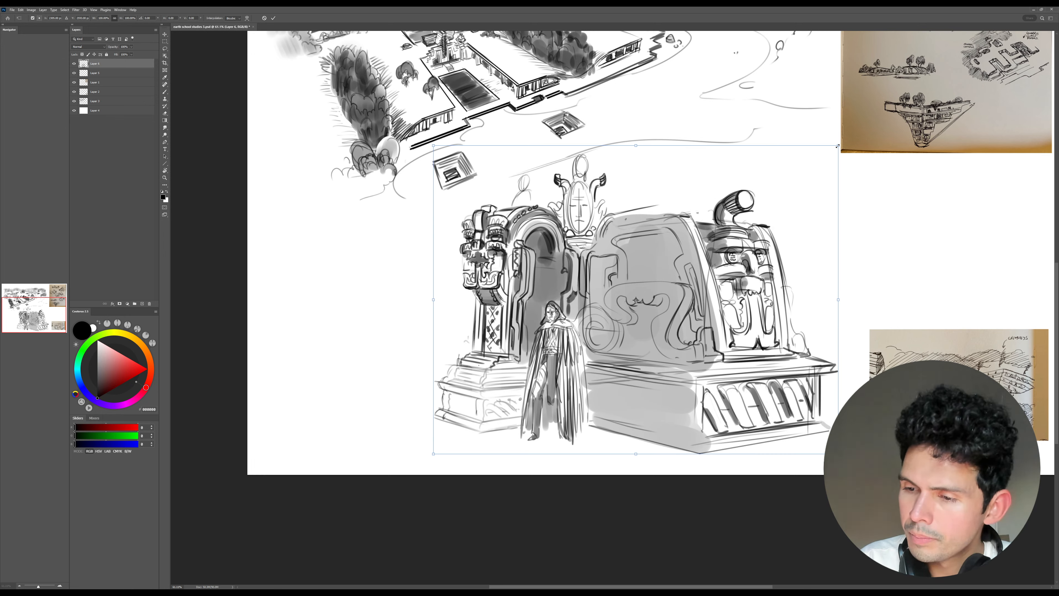
pyautogui.moveTo(837, 146); pyautogui.dragTo(794, 177)
pyautogui.moveTo(769, 304); pyautogui.dragTo(790, 315)
pyautogui.press('Return')
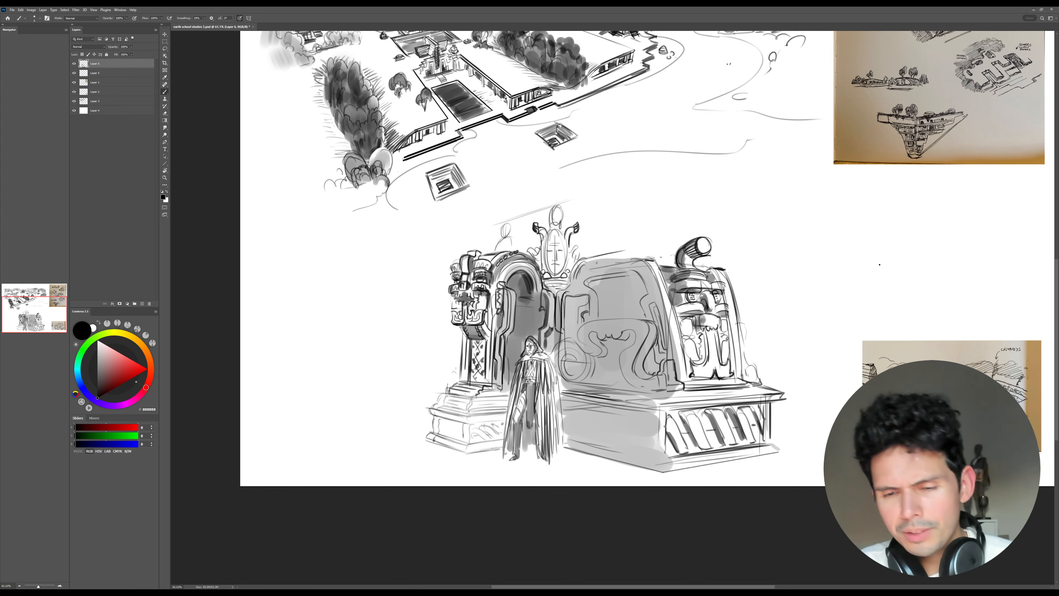
# - Draw a wavy contour along the upper edge of the rounded structure beside the central ornamented pillar
pyautogui.moveTo(851, 294); pyautogui.dragTo(778, 408)
pyautogui.moveTo(844, 324)
pyautogui.mouseDown()
pyautogui.moveTo(832, 326)
pyautogui.moveTo(837, 341)
pyautogui.moveTo(831, 295)
pyautogui.moveTo(834, 319)
pyautogui.moveTo(843, 314)
pyautogui.mouseUp()
pyautogui.press('b')
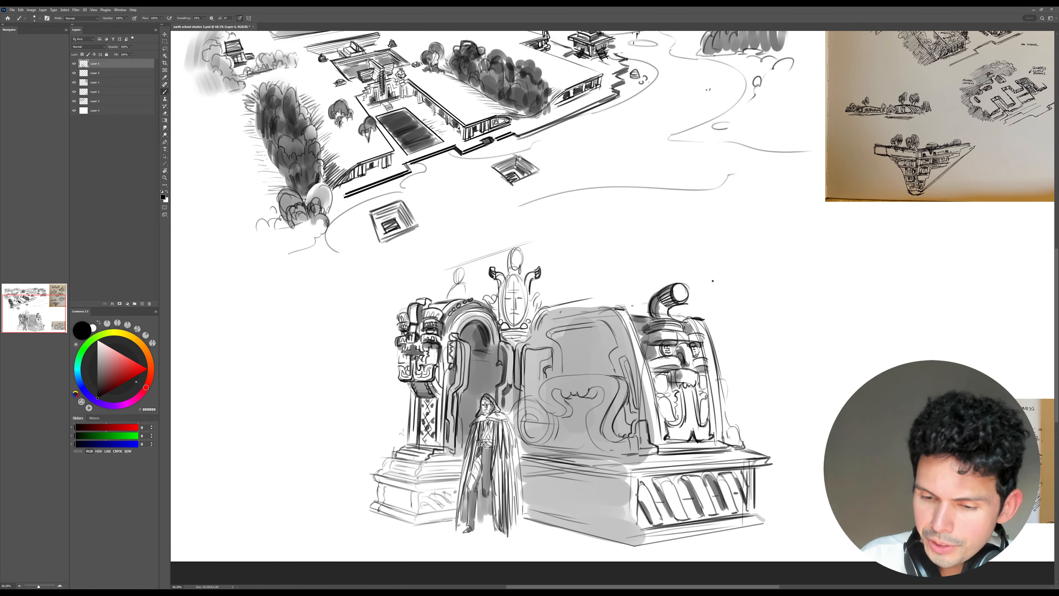
pyautogui.press('e')
pyautogui.press('b')
pyautogui.moveTo(557, 312)
pyautogui.mouseDown()
pyautogui.moveTo(596, 298)
pyautogui.moveTo(600, 309)
pyautogui.moveTo(609, 300)
pyautogui.moveTo(687, 315)
pyautogui.mouseUp()
# - Sketch light vertical edges and a sloping upper edge for a tall block rising behind the rounded structure
pyautogui.moveTo(541, 245); pyautogui.dragTo(542, 286)
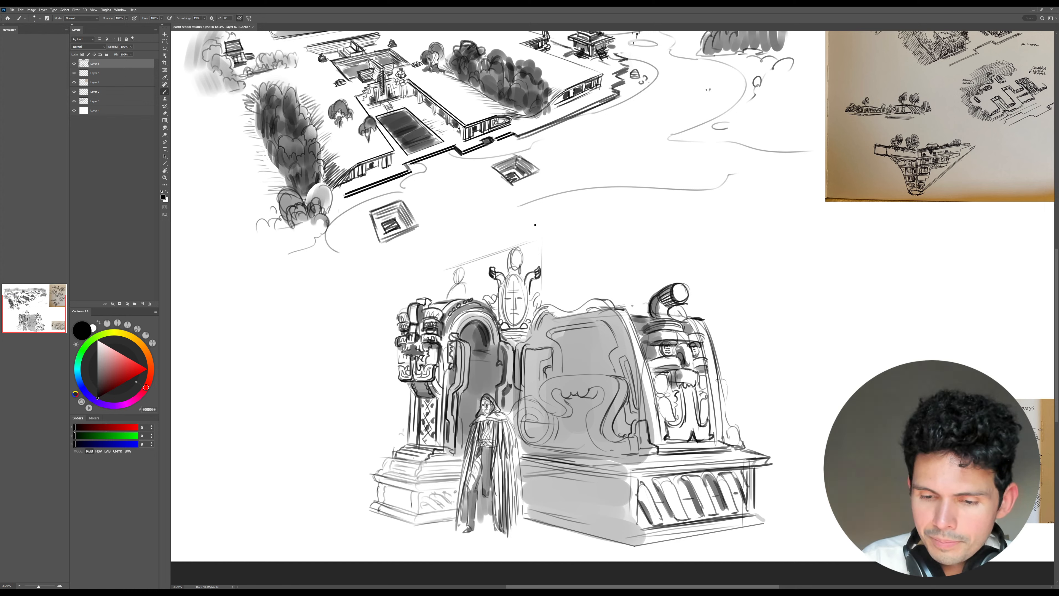
pyautogui.moveTo(535, 224); pyautogui.dragTo(537, 271)
pyautogui.moveTo(600, 227); pyautogui.dragTo(601, 294)
pyautogui.moveTo(604, 234); pyautogui.dragTo(603, 290)
pyautogui.moveTo(542, 214); pyautogui.dragTo(586, 224)
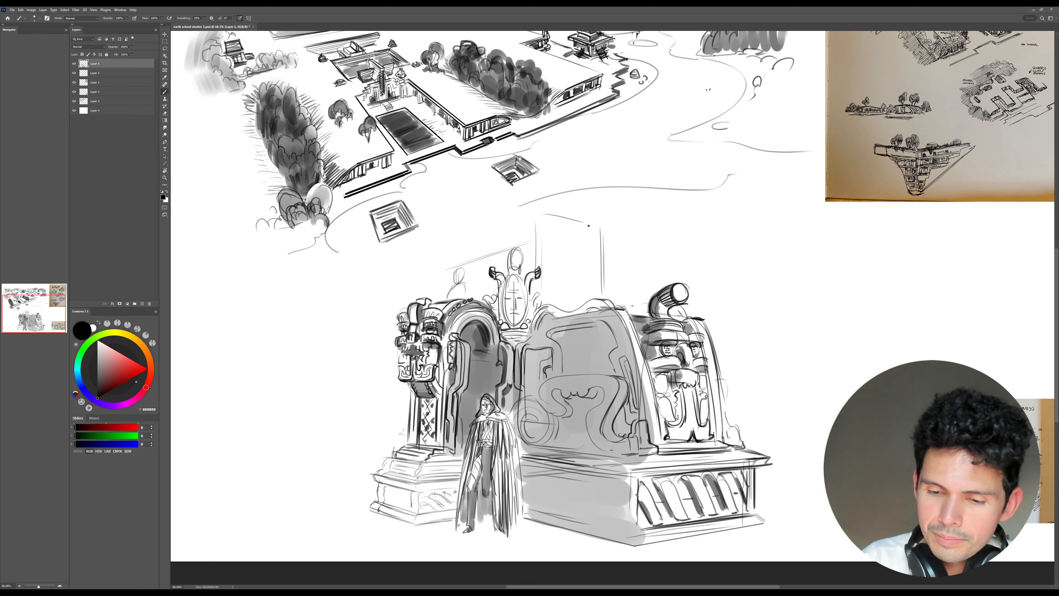
# - Scale the whole structure sketch down further to make room above it for the tall rear block
pyautogui.hotkey('ctrl', 't')
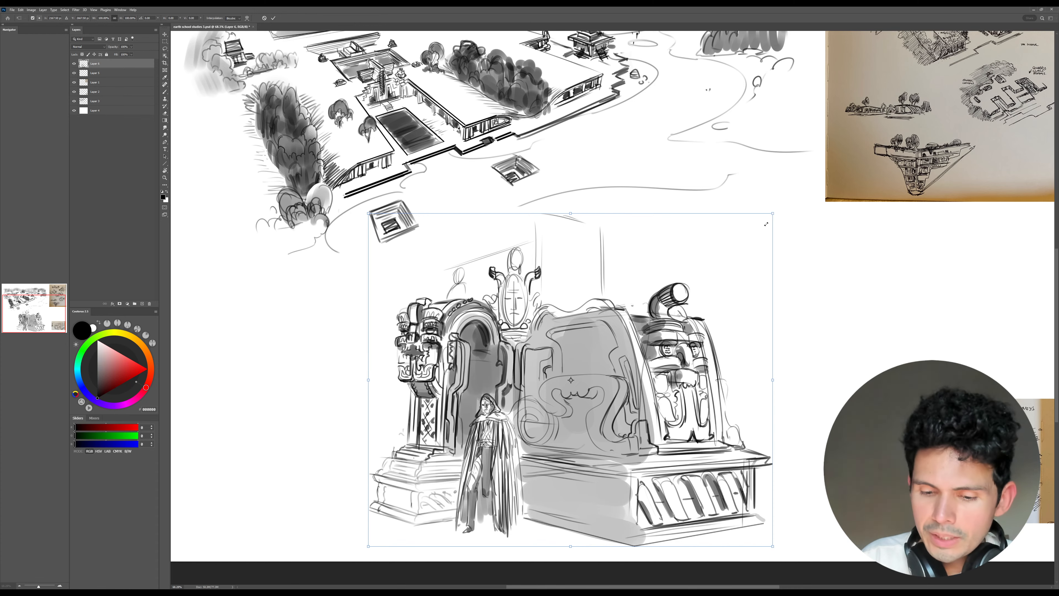
pyautogui.moveTo(766, 224)
pyautogui.mouseDown()
pyautogui.moveTo(700, 279)
pyautogui.moveTo(733, 288)
pyautogui.moveTo(720, 301)
pyautogui.mouseUp()
pyautogui.press('Return')
# - Outline the tall rear block's side face and sweep its front wall's contour down behind the mask column
pyautogui.moveTo(485, 309)
pyautogui.mouseDown()
pyautogui.moveTo(528, 290)
pyautogui.moveTo(468, 312)
pyautogui.mouseUp()
pyautogui.moveTo(550, 290); pyautogui.dragTo(587, 297)
pyautogui.moveTo(537, 285)
pyautogui.mouseDown()
pyautogui.moveTo(577, 300)
pyautogui.moveTo(589, 356)
pyautogui.mouseUp()
pyautogui.moveTo(588, 322); pyautogui.dragTo(590, 352)
pyautogui.moveTo(536, 287)
pyautogui.mouseDown()
pyautogui.moveTo(514, 289)
pyautogui.moveTo(507, 278)
pyautogui.moveTo(454, 301)
pyautogui.moveTo(446, 333)
pyautogui.moveTo(515, 292)
pyautogui.moveTo(504, 280)
pyautogui.moveTo(456, 299)
pyautogui.moveTo(423, 335)
pyautogui.moveTo(410, 464)
pyautogui.mouseUp()
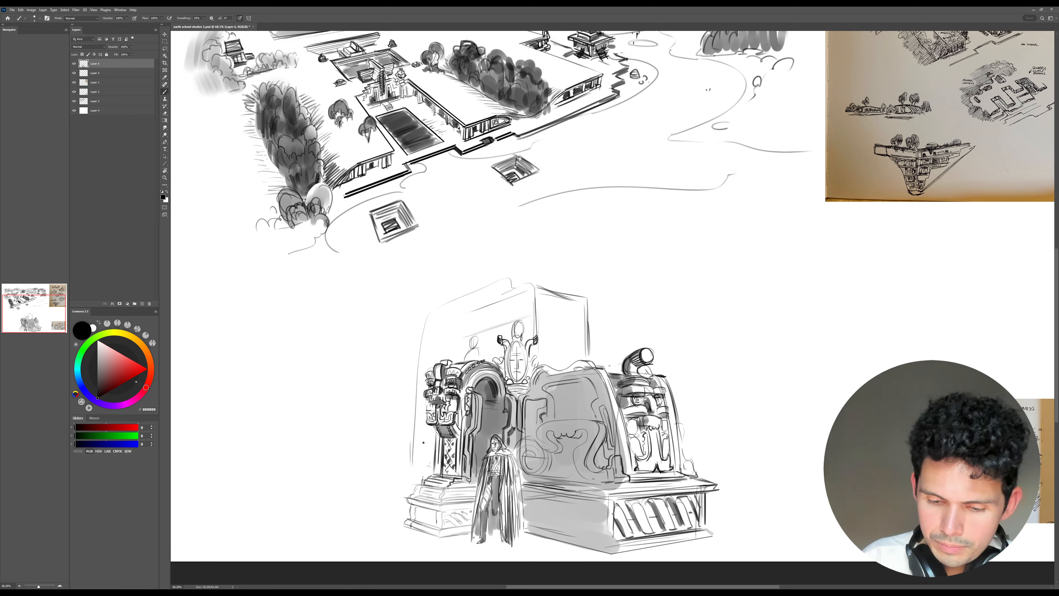
# - Draw a larger outer contour around the rear wall, adding a stepped upper tier behind the tall block
pyautogui.moveTo(511, 288)
pyautogui.mouseDown()
pyautogui.moveTo(473, 265)
pyautogui.moveTo(424, 292)
pyautogui.moveTo(397, 499)
pyautogui.mouseUp()
pyautogui.moveTo(490, 260)
pyautogui.mouseDown()
pyautogui.moveTo(425, 296)
pyautogui.moveTo(390, 498)
pyautogui.moveTo(408, 371)
pyautogui.mouseUp()
pyautogui.moveTo(503, 258)
pyautogui.mouseDown()
pyautogui.moveTo(543, 267)
pyautogui.moveTo(566, 294)
pyautogui.moveTo(582, 295)
pyautogui.moveTo(591, 346)
pyautogui.mouseUp()
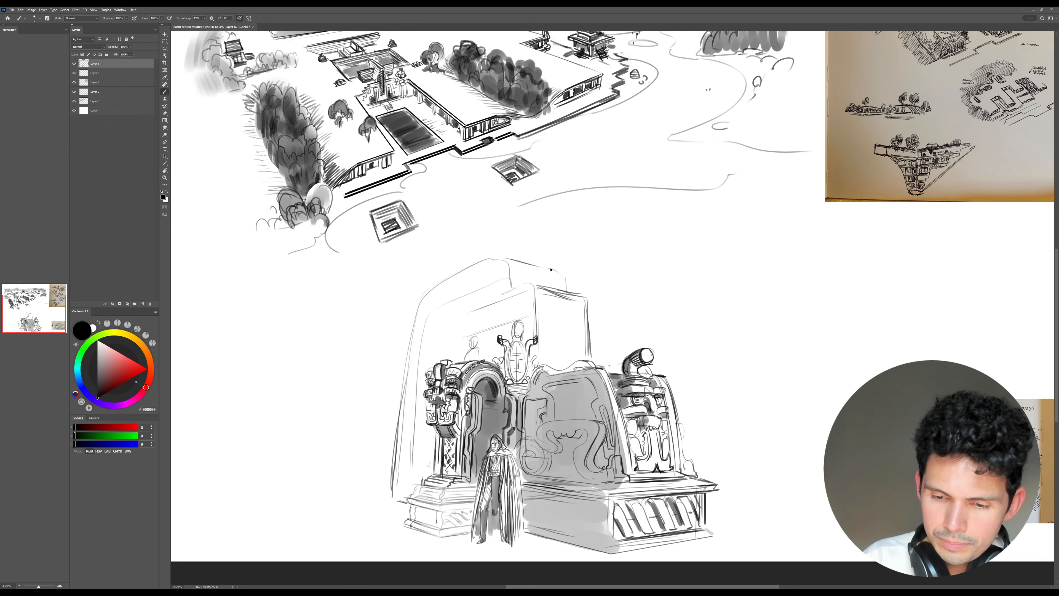
pyautogui.moveTo(551, 269)
pyautogui.mouseDown()
pyautogui.moveTo(565, 273)
pyautogui.moveTo(567, 290)
pyautogui.mouseUp()
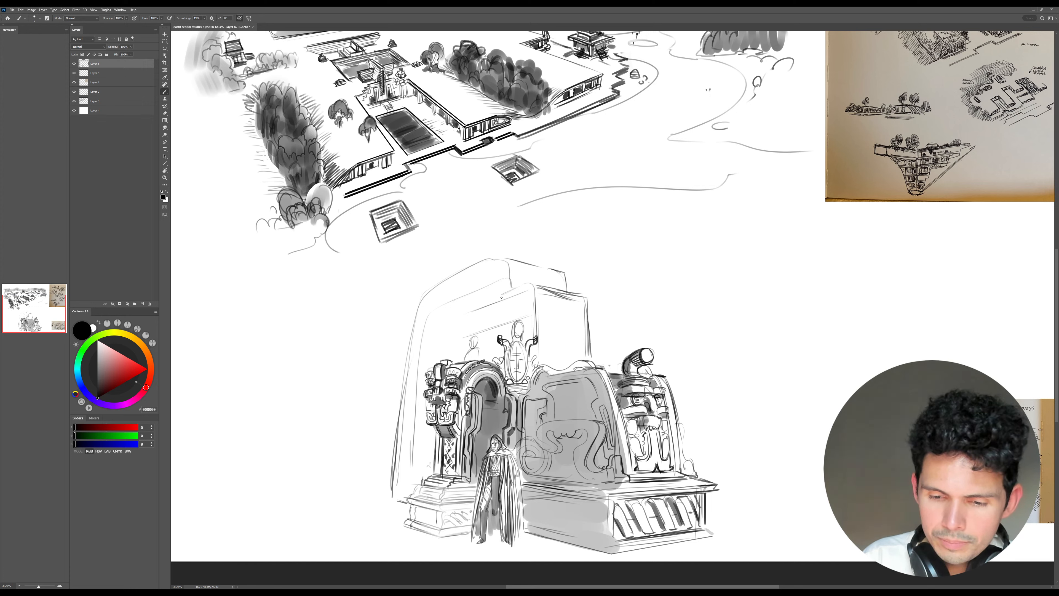
# - Draw an inner frame line with a small curl at its peak along the rear wall's front face
pyautogui.moveTo(501, 301)
pyautogui.mouseDown()
pyautogui.moveTo(523, 316)
pyautogui.moveTo(490, 293)
pyautogui.moveTo(494, 276)
pyautogui.moveTo(429, 316)
pyautogui.moveTo(493, 286)
pyautogui.mouseUp()
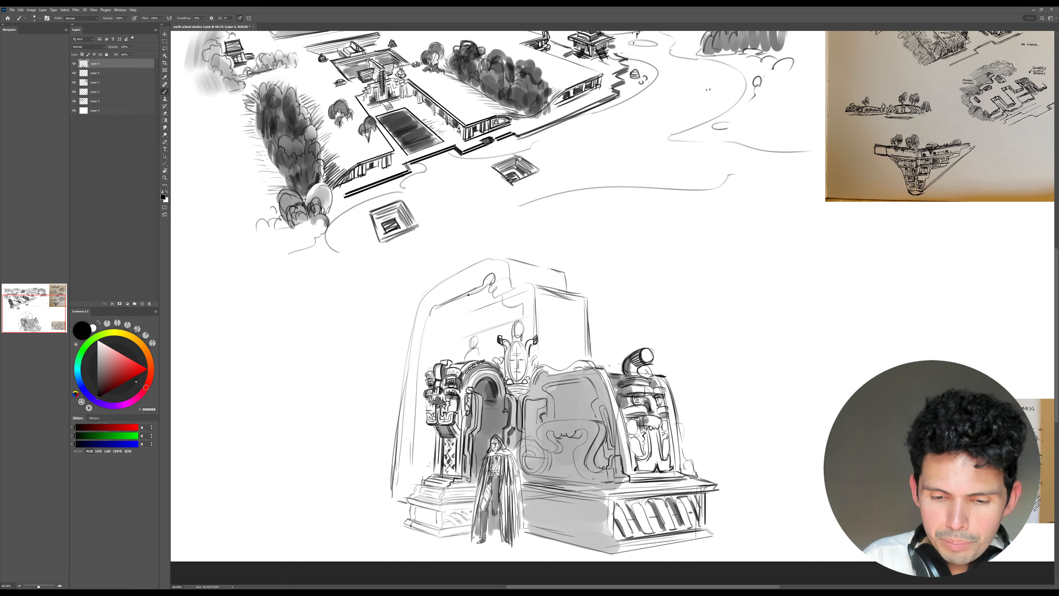
pyautogui.moveTo(431, 309); pyautogui.dragTo(411, 473)
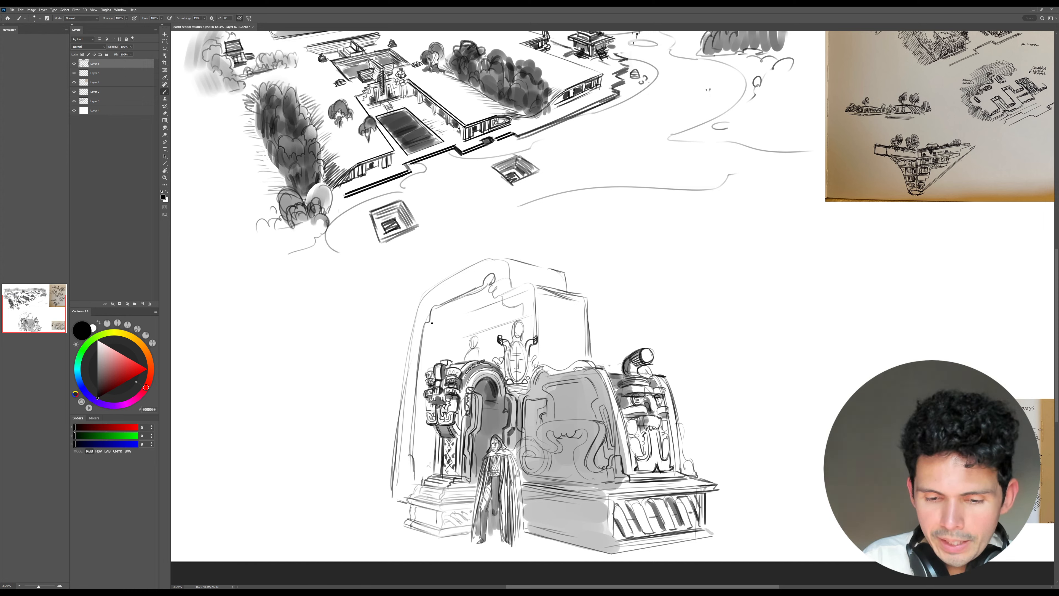
pyautogui.moveTo(435, 322); pyautogui.dragTo(485, 292)
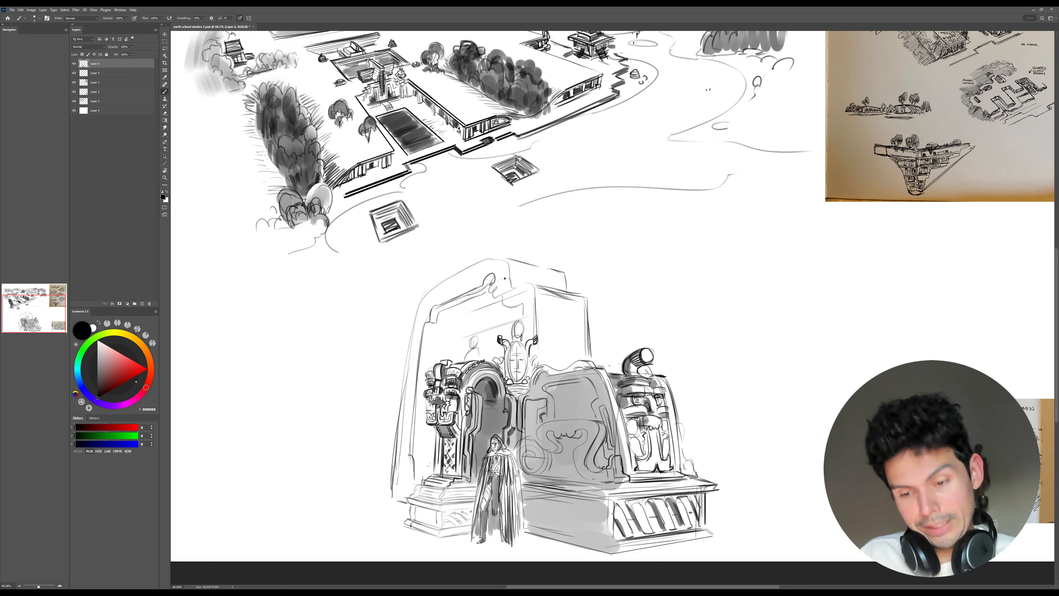
# - Extend the rear wall's inner frame down both sides and reinforce the tall block's outer vertical edge
pyautogui.moveTo(524, 306)
pyautogui.mouseDown()
pyautogui.moveTo(525, 334)
pyautogui.moveTo(537, 327)
pyautogui.mouseUp()
pyautogui.moveTo(586, 298); pyautogui.dragTo(595, 359)
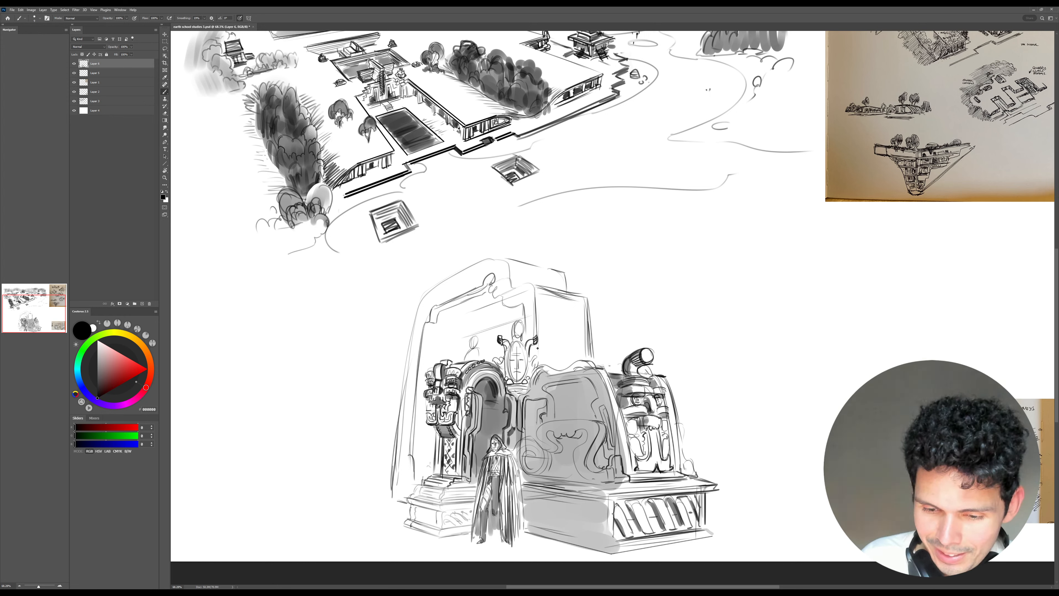
pyautogui.moveTo(535, 345); pyautogui.dragTo(538, 366)
pyautogui.moveTo(417, 455); pyautogui.dragTo(422, 483)
pyautogui.moveTo(427, 323); pyautogui.dragTo(416, 436)
pyautogui.moveTo(430, 338); pyautogui.dragTo(427, 377)
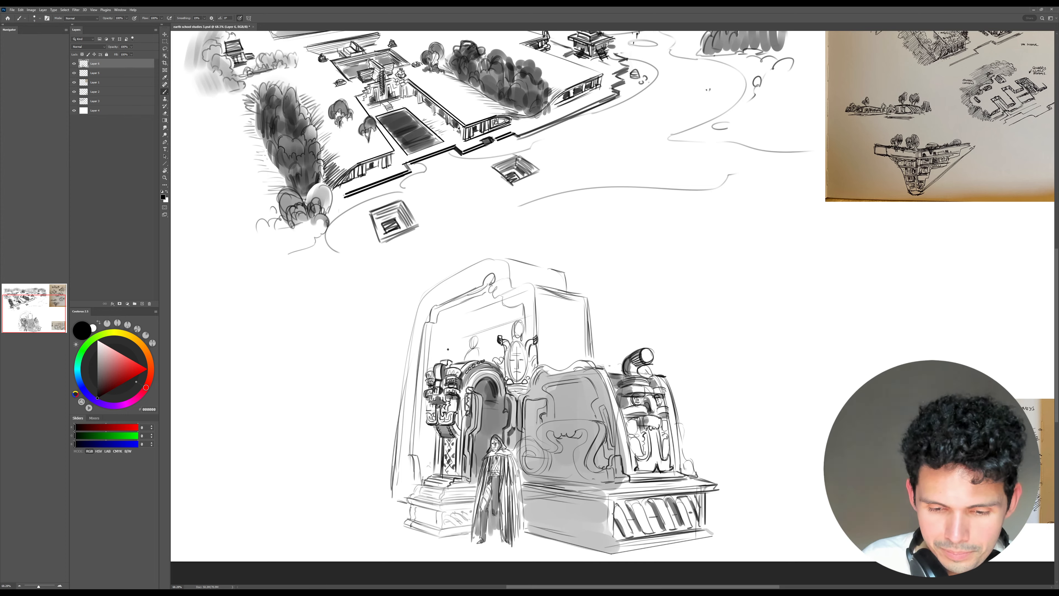
# - Darken the inner frame's long side beside the mask column and add a curled ornament at the wall's foot
pyautogui.press('r')
pyautogui.moveTo(581, 195)
pyautogui.mouseDown()
pyautogui.moveTo(641, 193)
pyautogui.moveTo(689, 219)
pyautogui.mouseUp()
pyautogui.hotkey('ctrl', 'z')
pyautogui.hotkey('ctrl', 'z')
pyautogui.press('b')
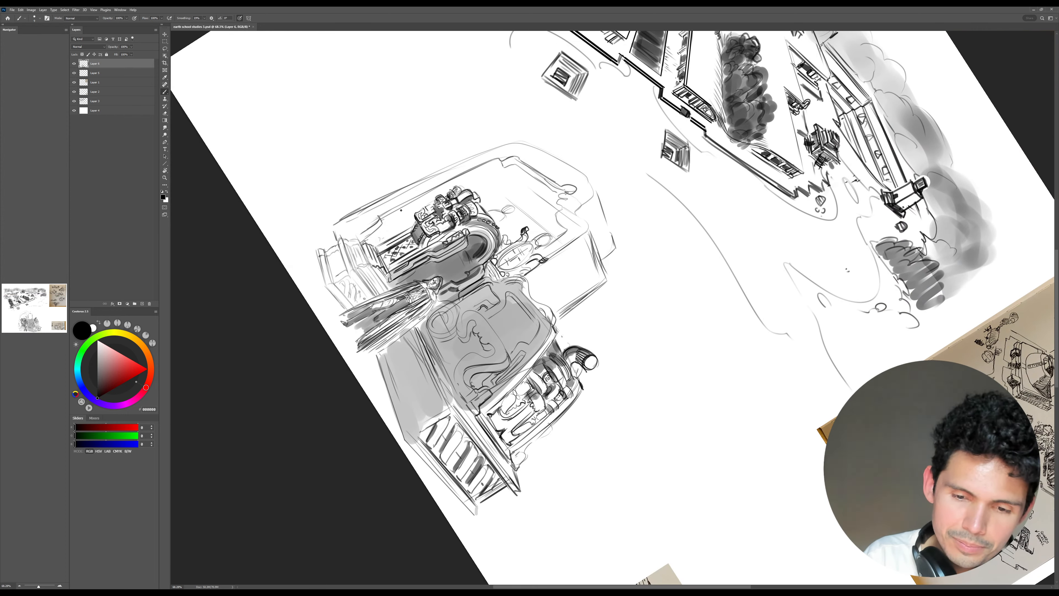
pyautogui.moveTo(384, 220); pyautogui.dragTo(502, 169)
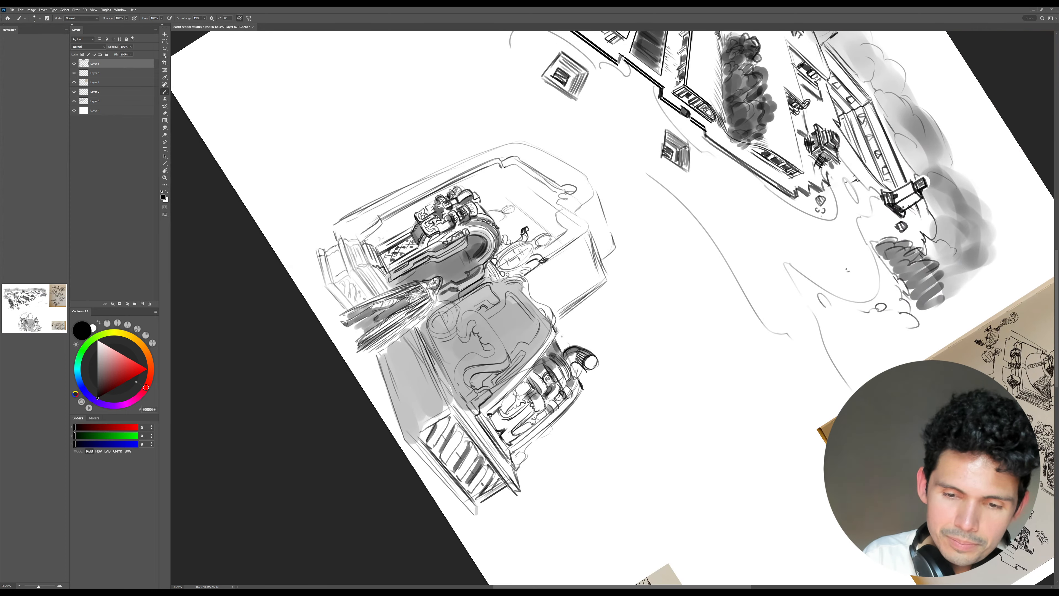
pyautogui.press('Escape')
pyautogui.moveTo(422, 335)
pyautogui.mouseDown()
pyautogui.moveTo(411, 454)
pyautogui.moveTo(421, 479)
pyautogui.moveTo(398, 492)
pyautogui.moveTo(403, 482)
pyautogui.moveTo(387, 485)
pyautogui.moveTo(382, 500)
pyautogui.mouseUp()
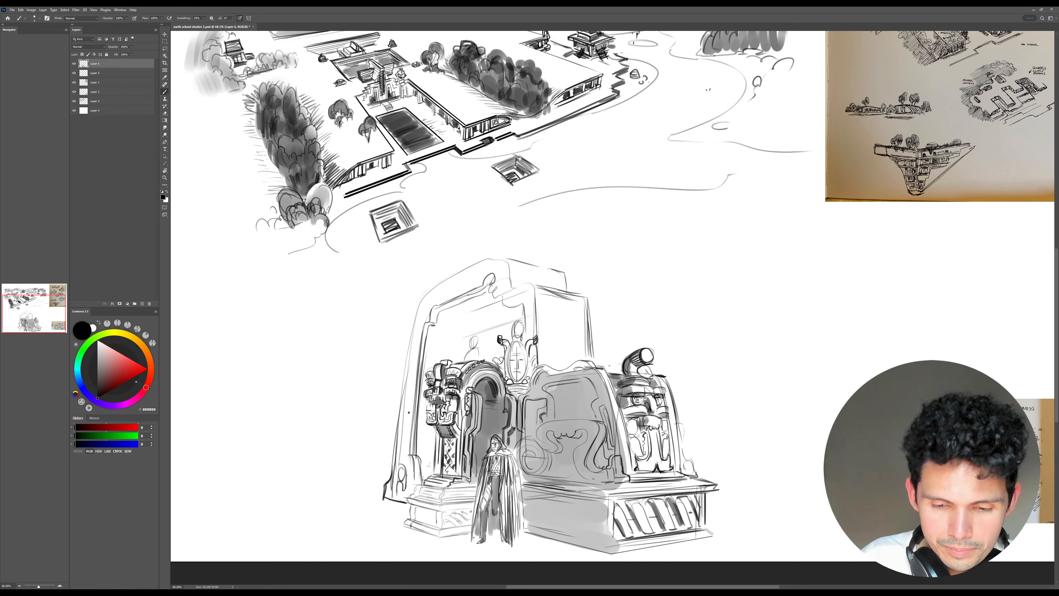
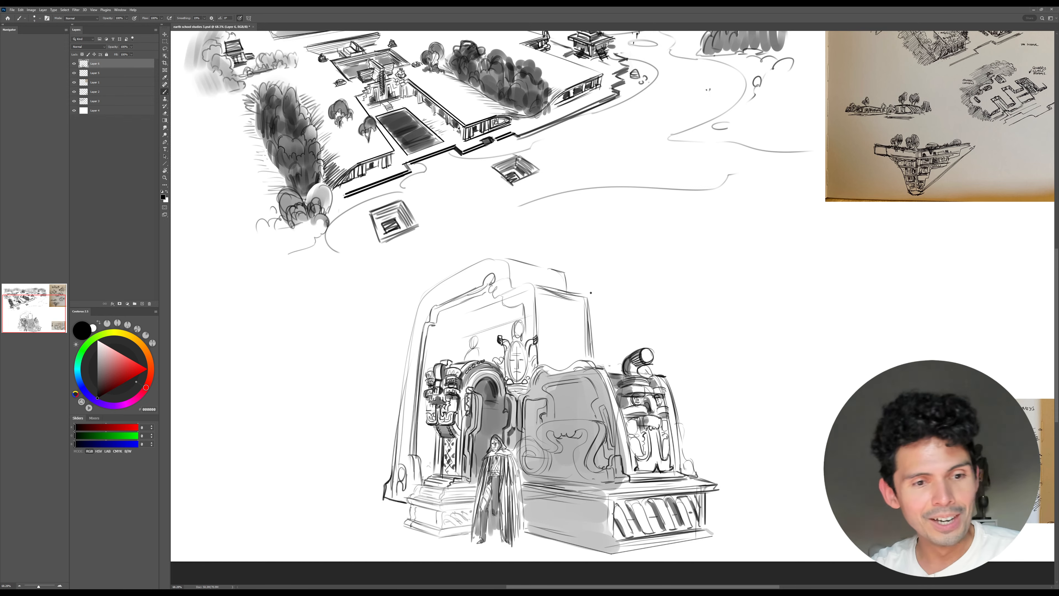
# - Add a new layer and draw a fan of long curved practice strokes in the blank area beside the structure
pyautogui.hotkey('ctrl', 'shift', 'alt', 'n')
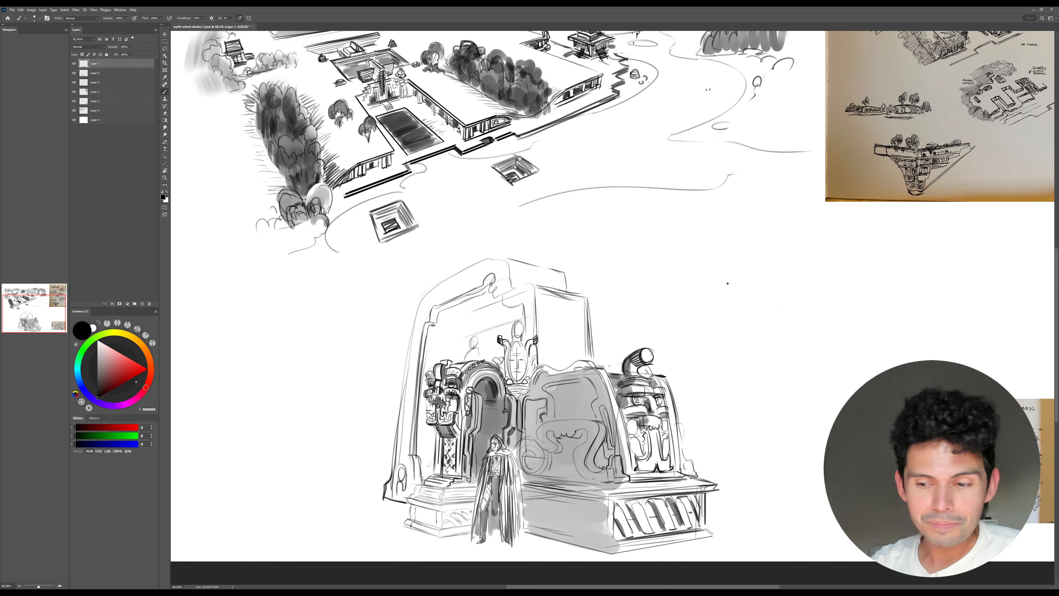
pyautogui.moveTo(840, 308)
pyautogui.mouseDown()
pyautogui.moveTo(734, 335)
pyautogui.moveTo(782, 333)
pyautogui.mouseUp()
pyautogui.press('z')
pyautogui.moveTo(783, 333); pyautogui.dragTo(785, 310)
pyautogui.press('b')
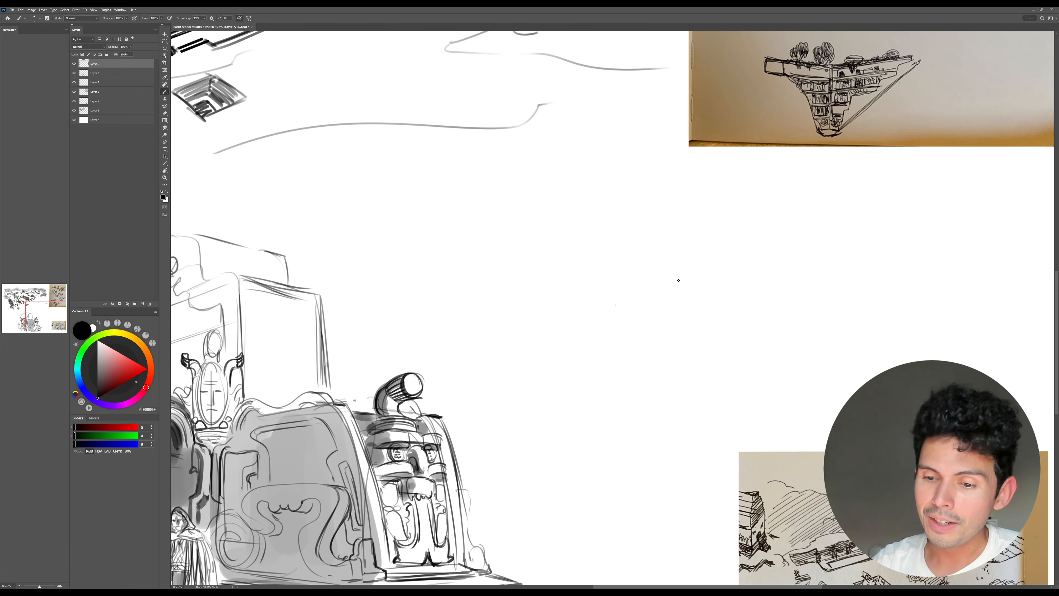
pyautogui.moveTo(591, 346)
pyautogui.mouseDown()
pyautogui.moveTo(715, 237)
pyautogui.moveTo(742, 231)
pyautogui.mouseUp()
pyautogui.moveTo(582, 353)
pyautogui.mouseDown()
pyautogui.moveTo(754, 241)
pyautogui.moveTo(785, 252)
pyautogui.mouseUp()
pyautogui.moveTo(573, 365)
pyautogui.mouseDown()
pyautogui.moveTo(803, 255)
pyautogui.moveTo(821, 297)
pyautogui.mouseUp()
pyautogui.moveTo(570, 390); pyautogui.dragTo(821, 311)
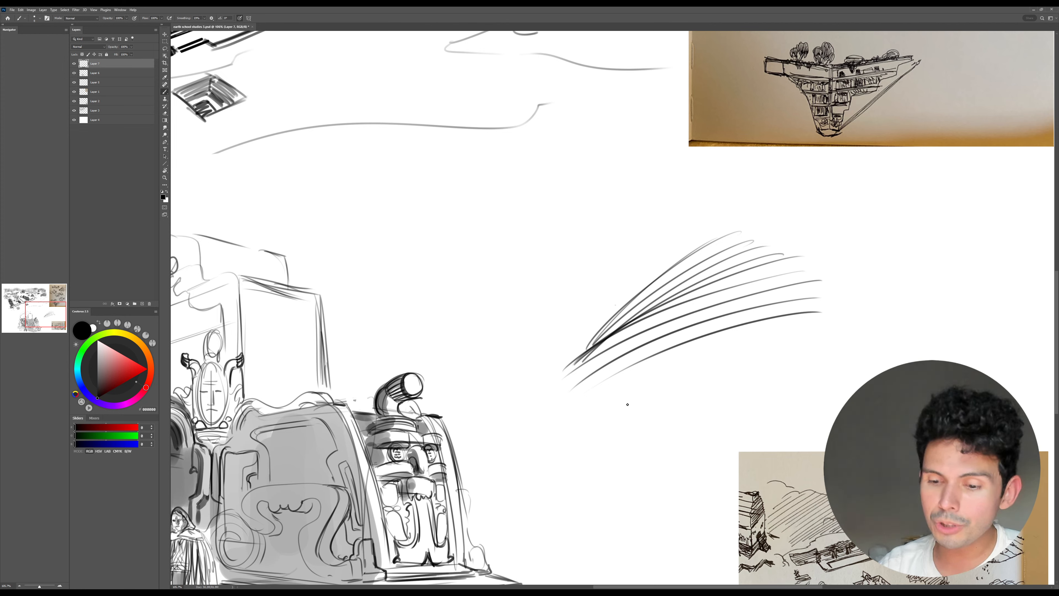
# - Enlarge the brush and paint broad overlapping dark gray patches in the blank area above the structure
pyautogui.press(']')
pyautogui.press(']')
pyautogui.press(']')
pyautogui.press(']')
pyautogui.press(']')
pyautogui.press(']')
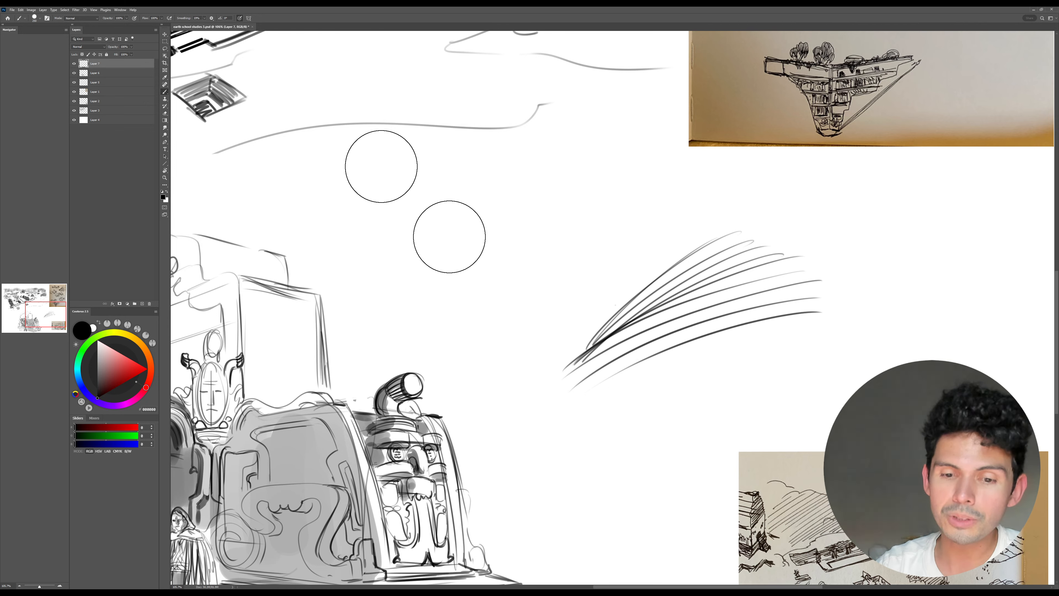
pyautogui.press('[')
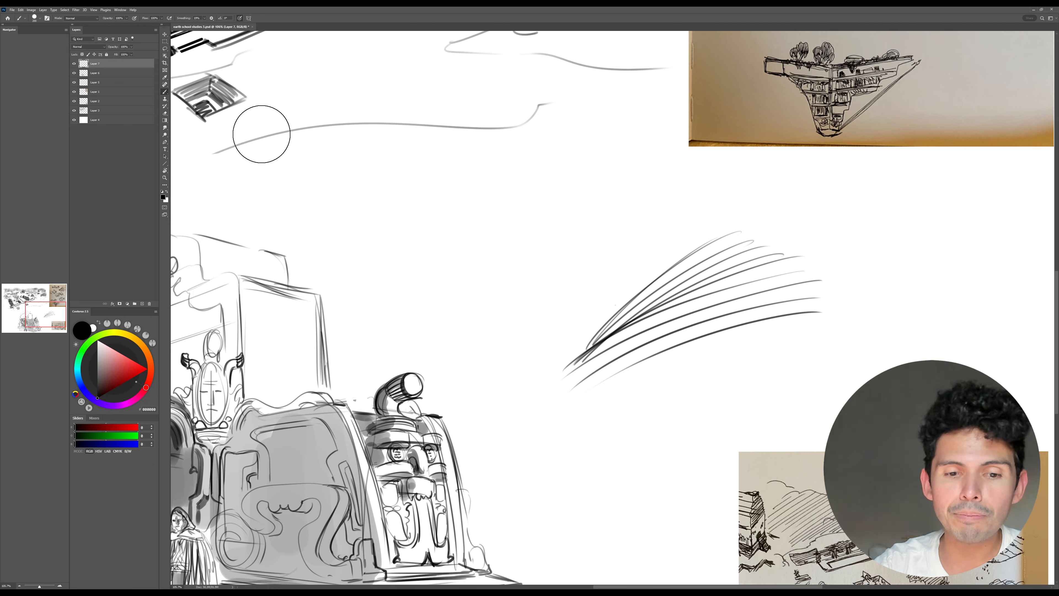
pyautogui.moveTo(279, 118); pyautogui.dragTo(331, 170)
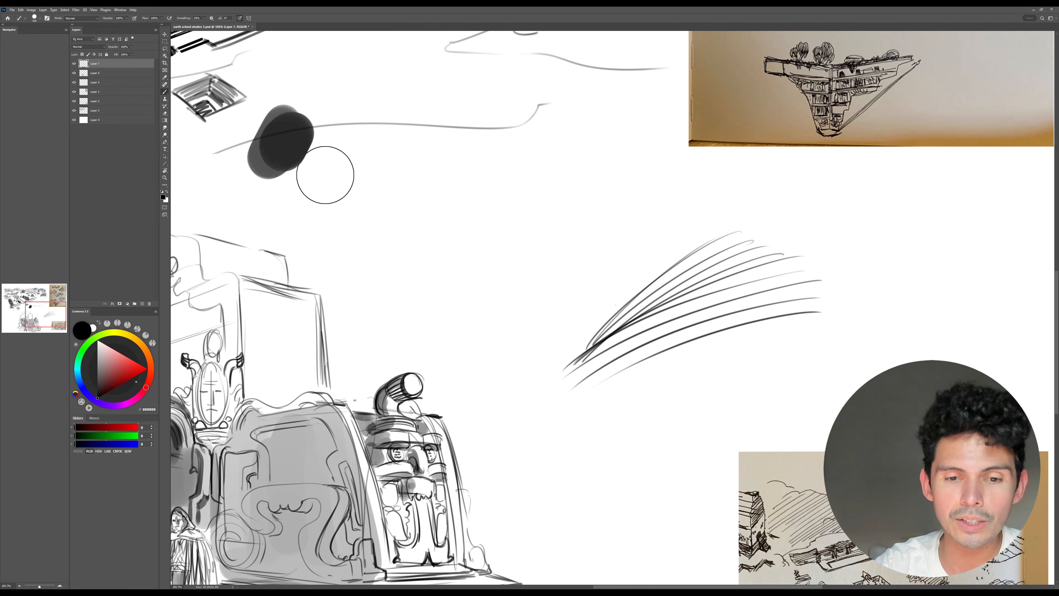
# - Undo the dark gray patches above the structure and try a broad horizontal stroke across the blank area
pyautogui.hotkey('ctrl', 'z')
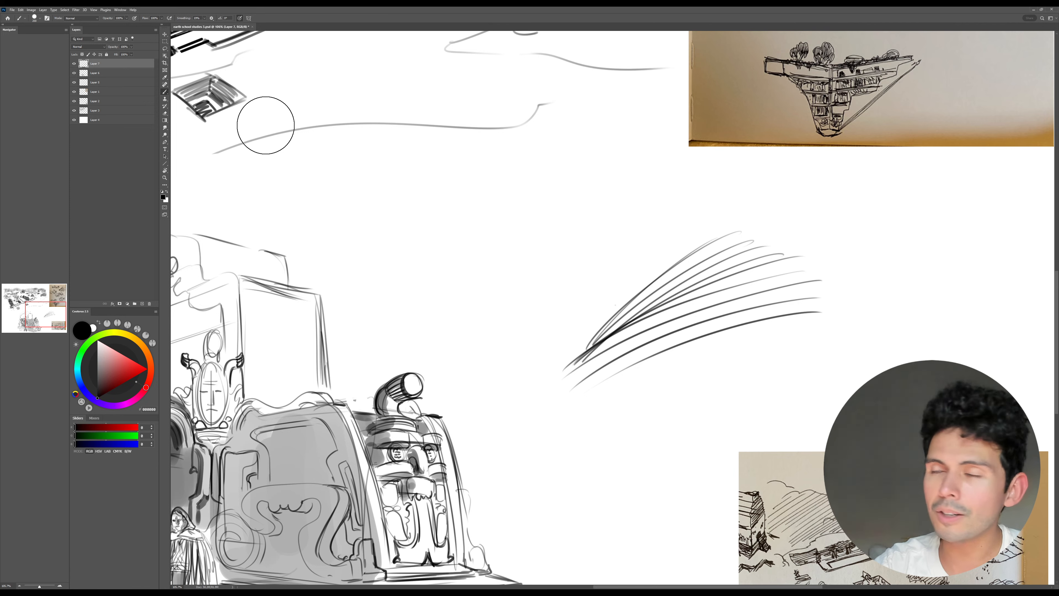
pyautogui.moveTo(250, 140)
pyautogui.mouseDown()
pyautogui.moveTo(278, 147)
pyautogui.moveTo(661, 111)
pyautogui.moveTo(825, 148)
pyautogui.moveTo(754, 184)
pyautogui.moveTo(419, 195)
pyautogui.moveTo(269, 281)
pyautogui.moveTo(444, 306)
pyautogui.moveTo(682, 275)
pyautogui.moveTo(927, 273)
pyautogui.moveTo(665, 396)
pyautogui.moveTo(386, 393)
pyautogui.moveTo(239, 453)
pyautogui.moveTo(398, 506)
pyautogui.moveTo(685, 498)
pyautogui.moveTo(924, 111)
pyautogui.mouseUp()
pyautogui.hotkey('ctrl', 'z')
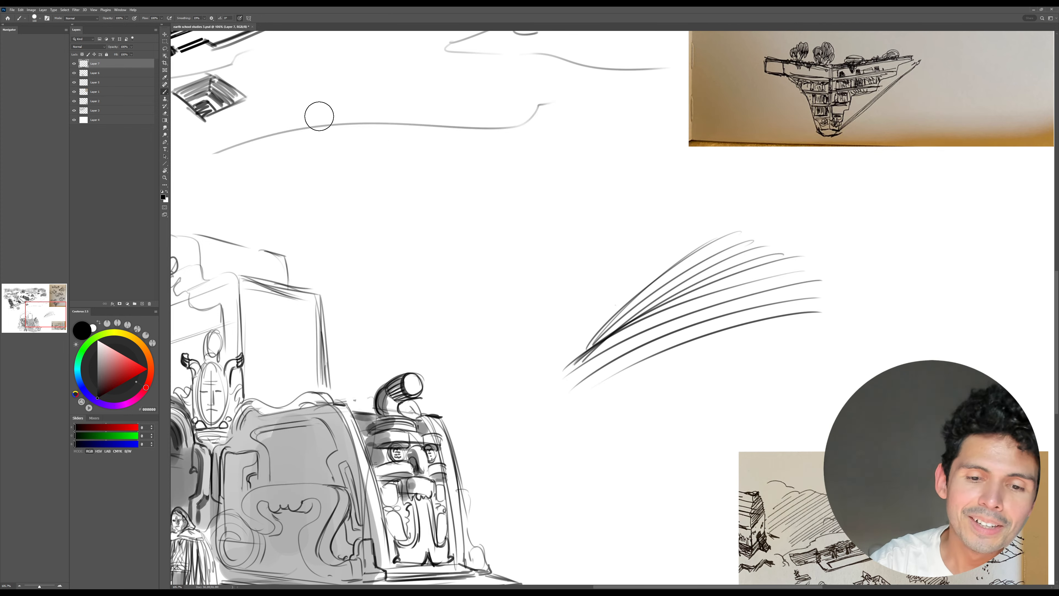
# - Try one continuous thick black serpentine stroke sweeping back and forth across the canvas, and undo it
pyautogui.moveTo(291, 114)
pyautogui.mouseDown()
pyautogui.moveTo(404, 104)
pyautogui.moveTo(858, 121)
pyautogui.moveTo(275, 246)
pyautogui.moveTo(656, 235)
pyautogui.moveTo(924, 307)
pyautogui.moveTo(461, 309)
pyautogui.moveTo(407, 384)
pyautogui.moveTo(870, 378)
pyautogui.moveTo(734, 450)
pyautogui.moveTo(302, 488)
pyautogui.moveTo(671, 526)
pyautogui.moveTo(846, 528)
pyautogui.mouseUp()
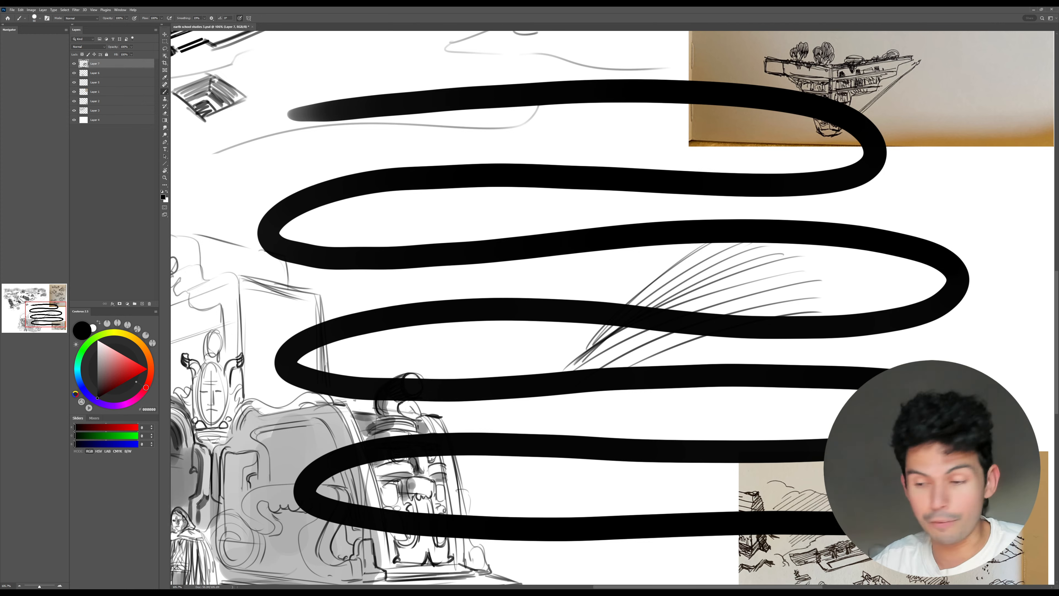
pyautogui.hotkey('ctrl', 'space')
pyautogui.moveTo(925, 435); pyautogui.dragTo(834, 436)
pyautogui.moveTo(934, 463)
pyautogui.mouseDown()
pyautogui.moveTo(853, 424)
pyautogui.moveTo(924, 442)
pyautogui.moveTo(908, 442)
pyautogui.moveTo(855, 503)
pyautogui.mouseUp()
pyautogui.hotkey('ctrl', 'z')
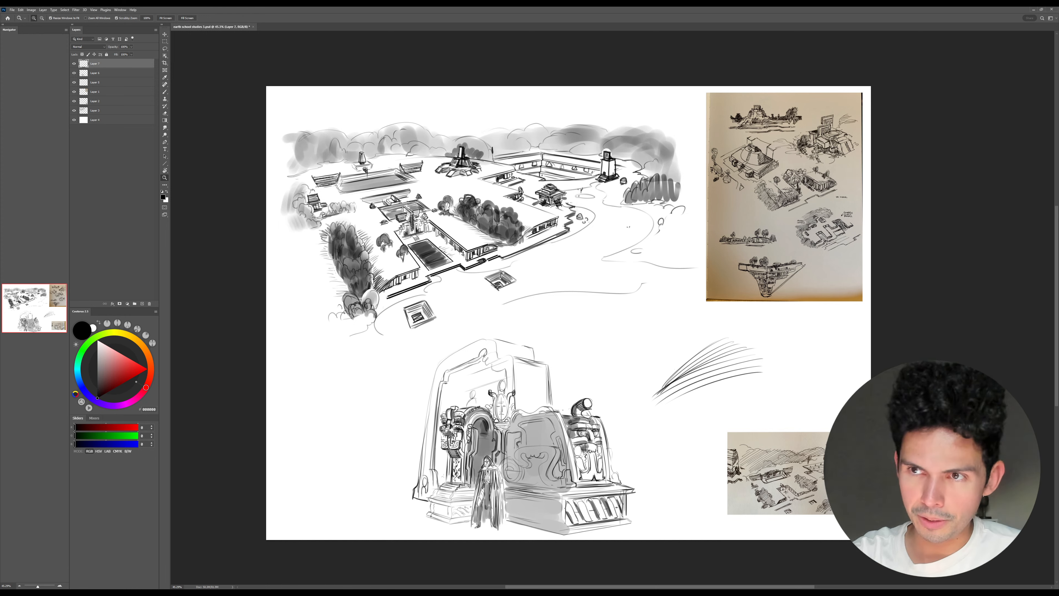
# - Save the sketch document with the whole canvas in view
pyautogui.click(200, 313)
pyautogui.hotkey('ctrl', 's')
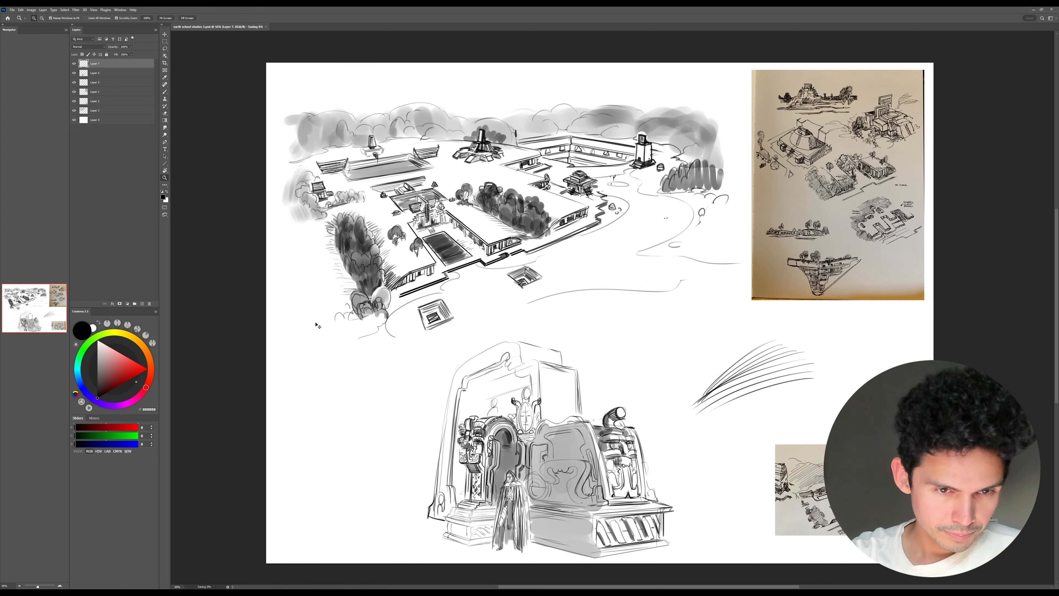
pyautogui.moveTo(416, 383); pyautogui.dragTo(406, 378)
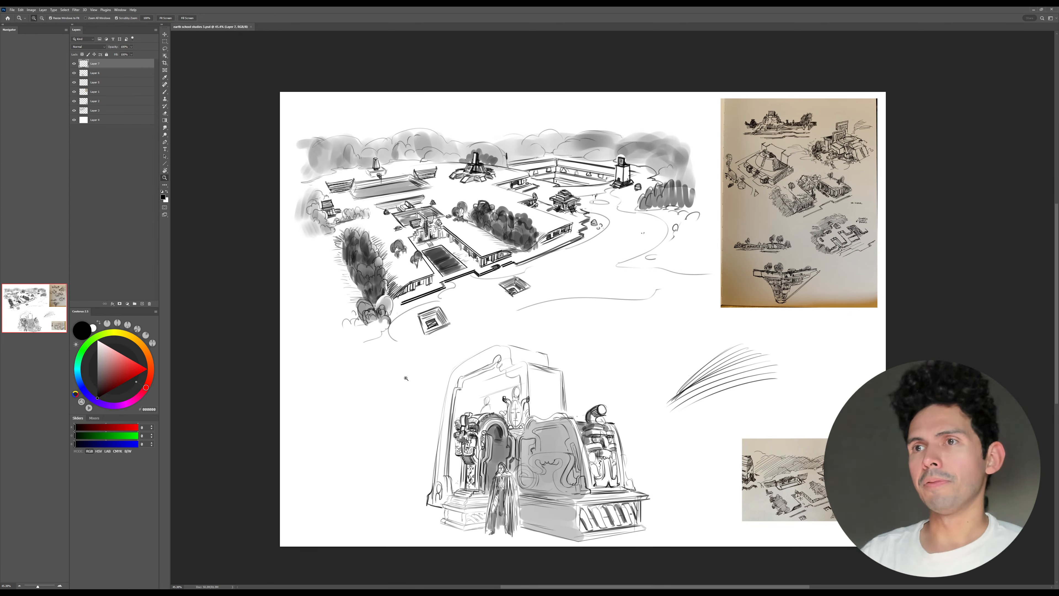